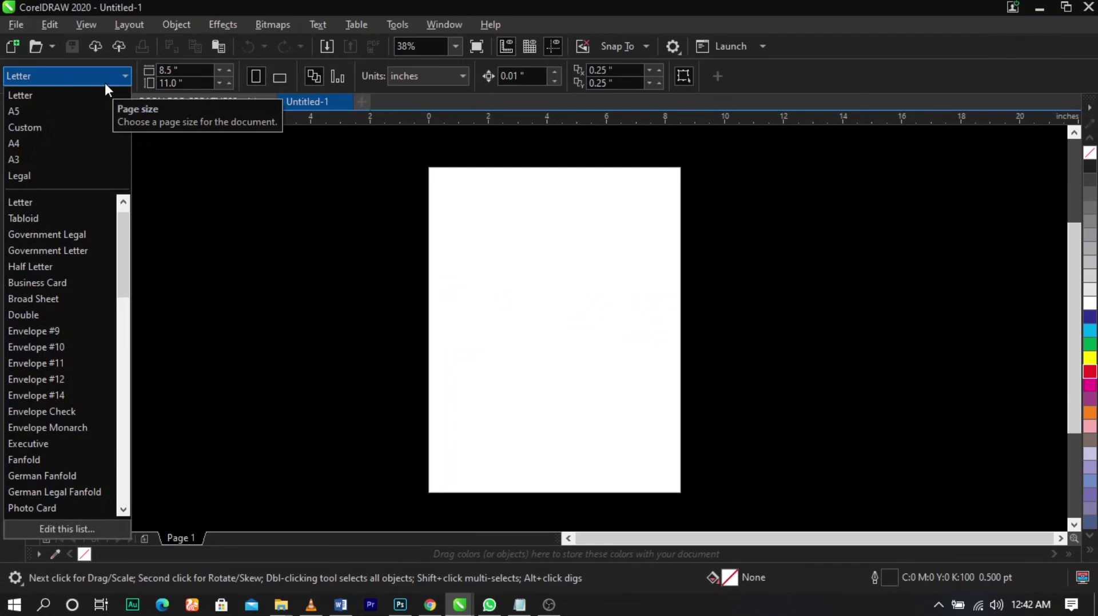
# - Set the page size to A5 in landscape orientation with the document units in inches
pyautogui.click(100, 109)
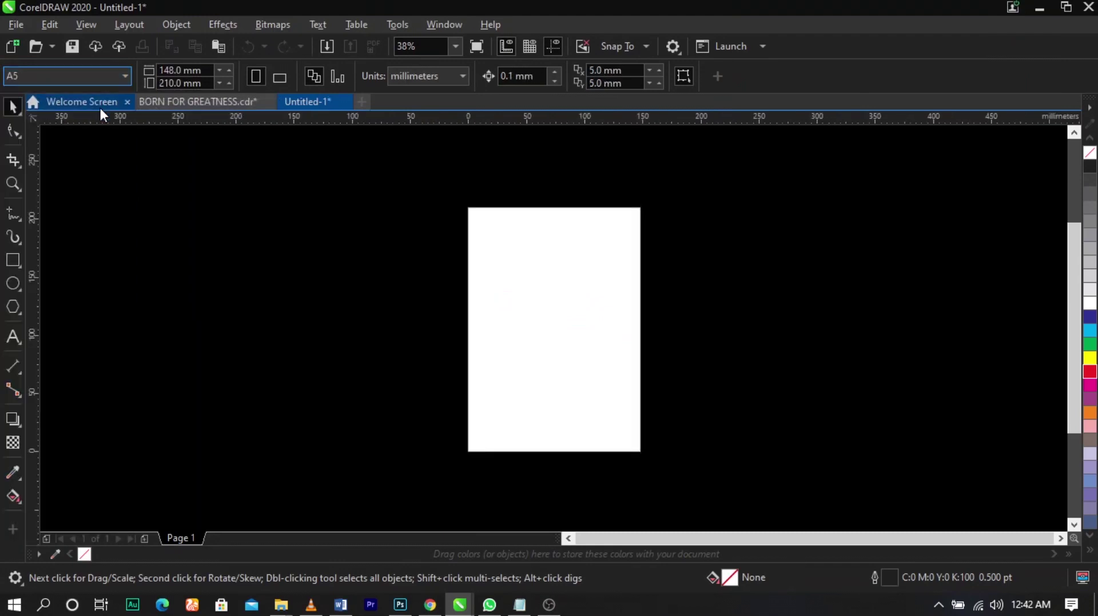
pyautogui.click(279, 86)
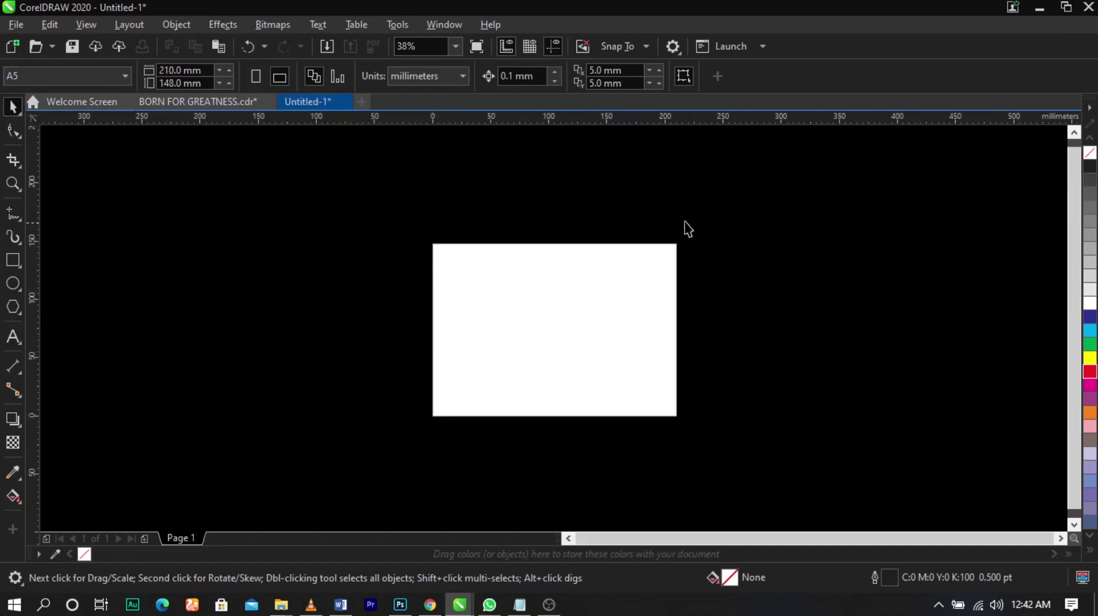
pyautogui.click(428, 82)
pyautogui.click(432, 92)
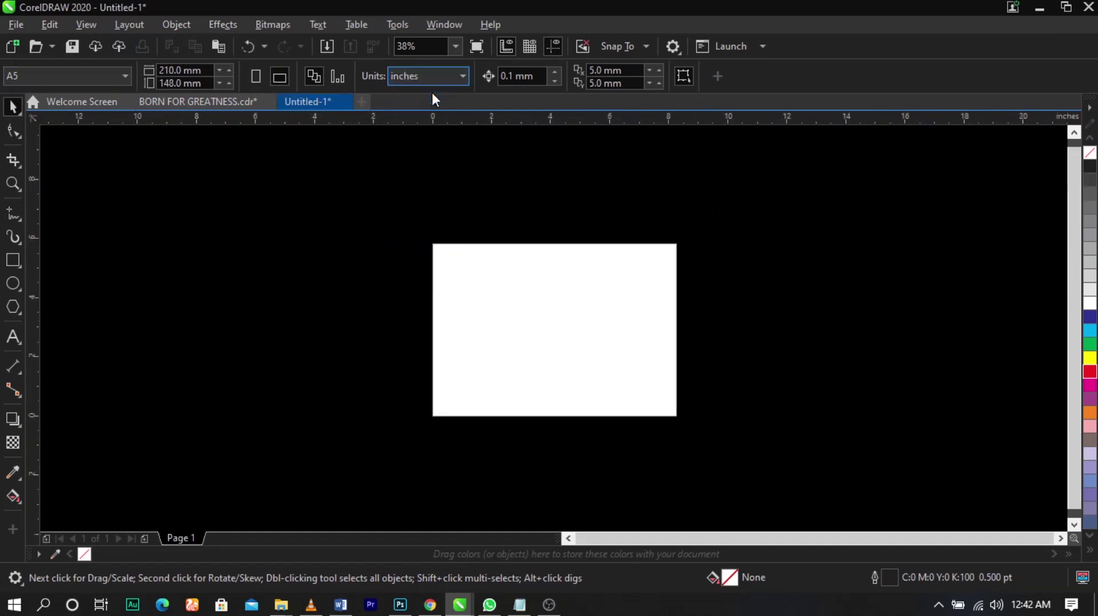
pyautogui.click(744, 319)
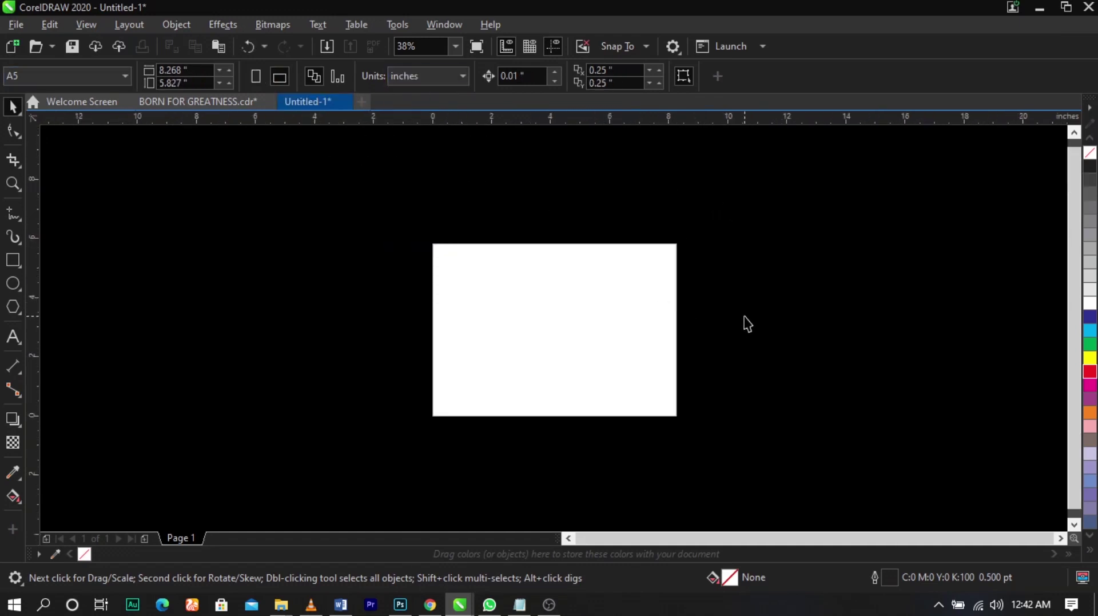
# - Import all the image files from the FLYER TUTOTUAL folder in Downloads
pyautogui.click(13, 184)
pyautogui.moveTo(417, 237); pyautogui.dragTo(702, 440)
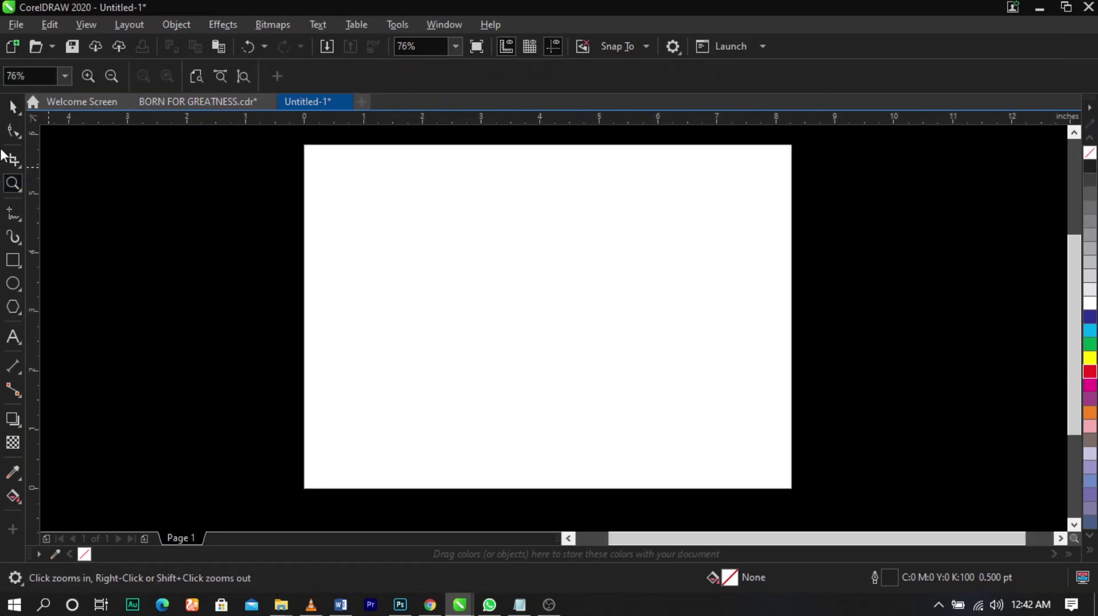
pyautogui.click(13, 106)
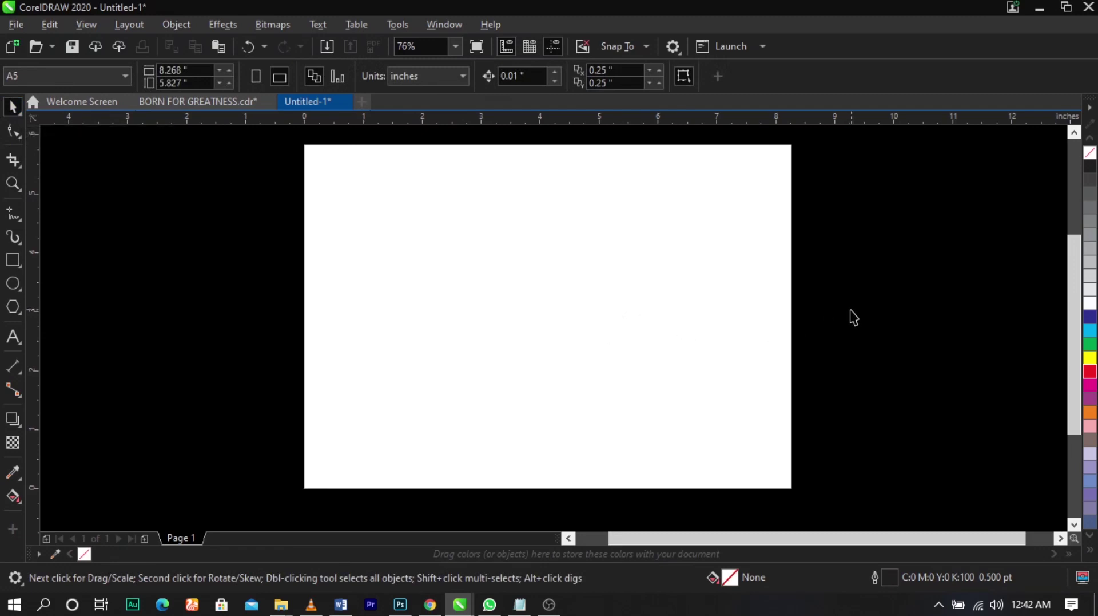
pyautogui.click(8, 34)
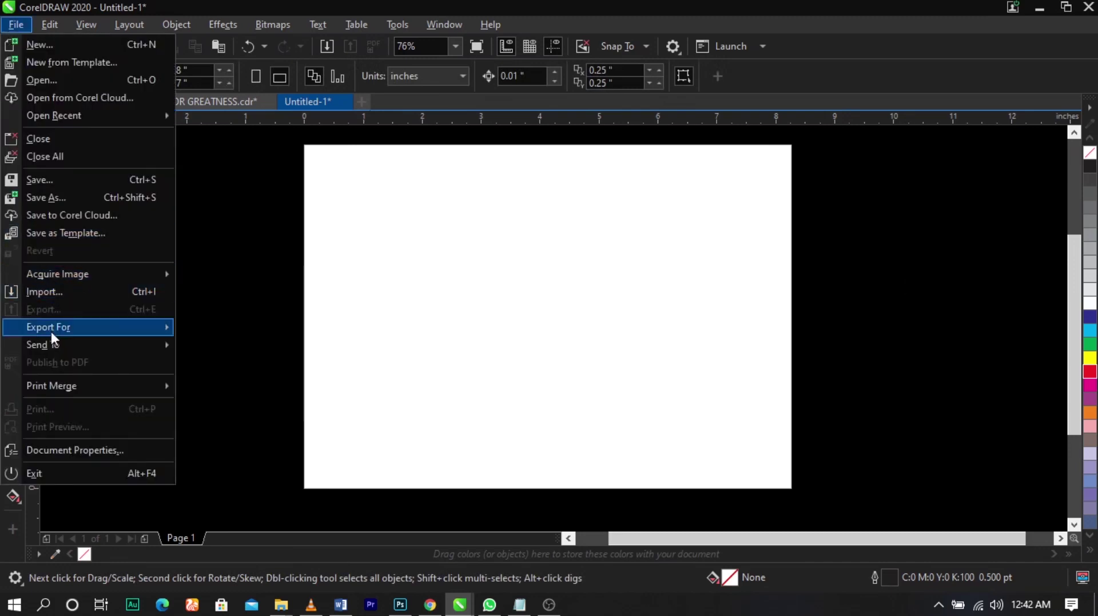
pyautogui.click(833, 251)
pyautogui.rightClick(833, 252)
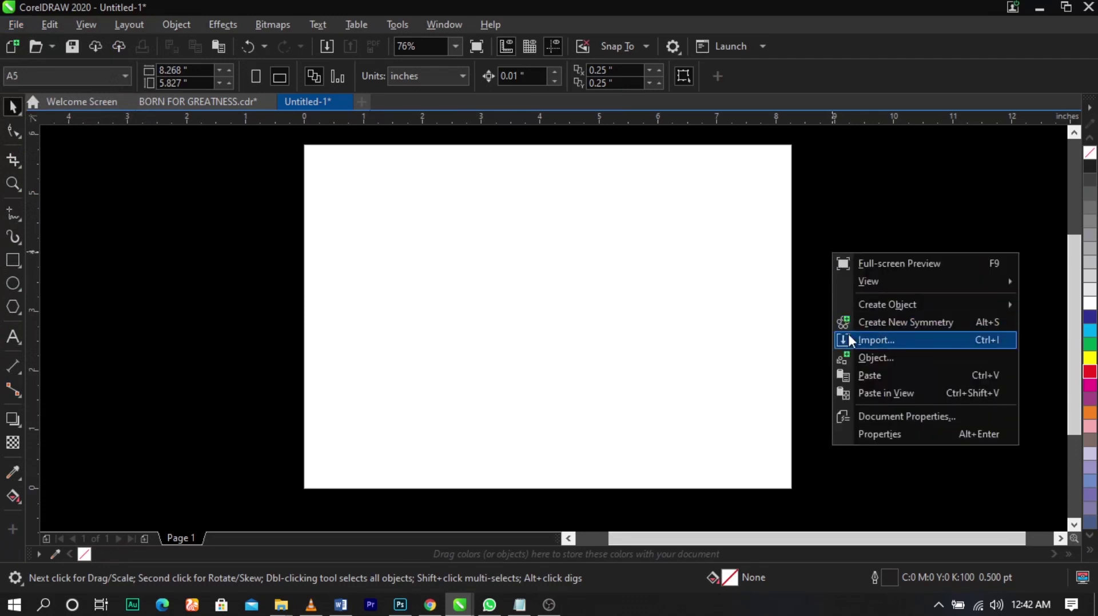
pyautogui.click(849, 340)
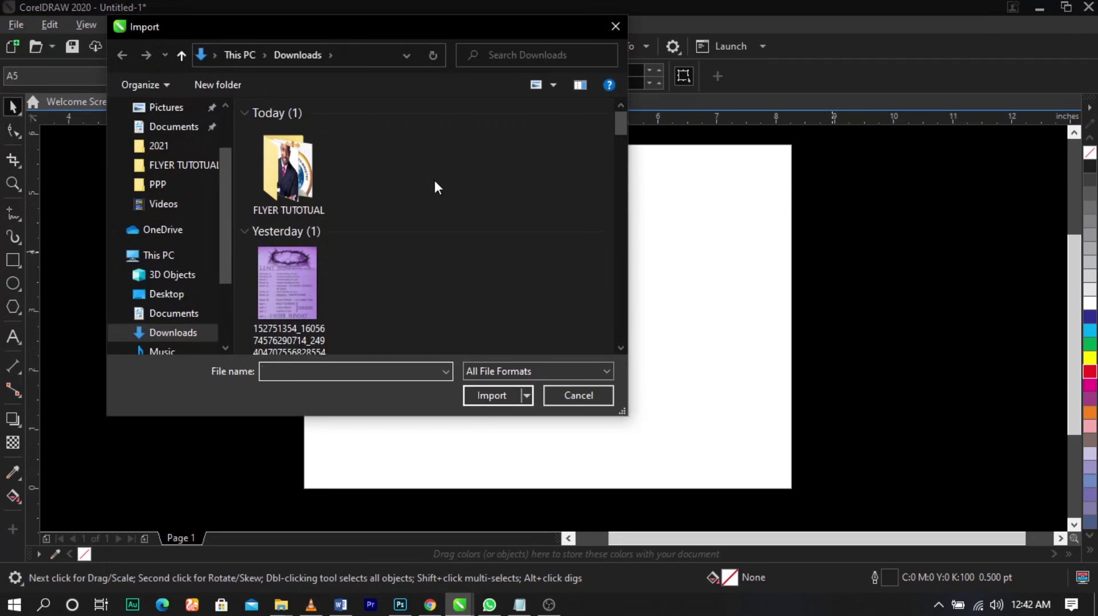
pyautogui.doubleClick(314, 164)
pyautogui.scroll(-1, 478, 205)
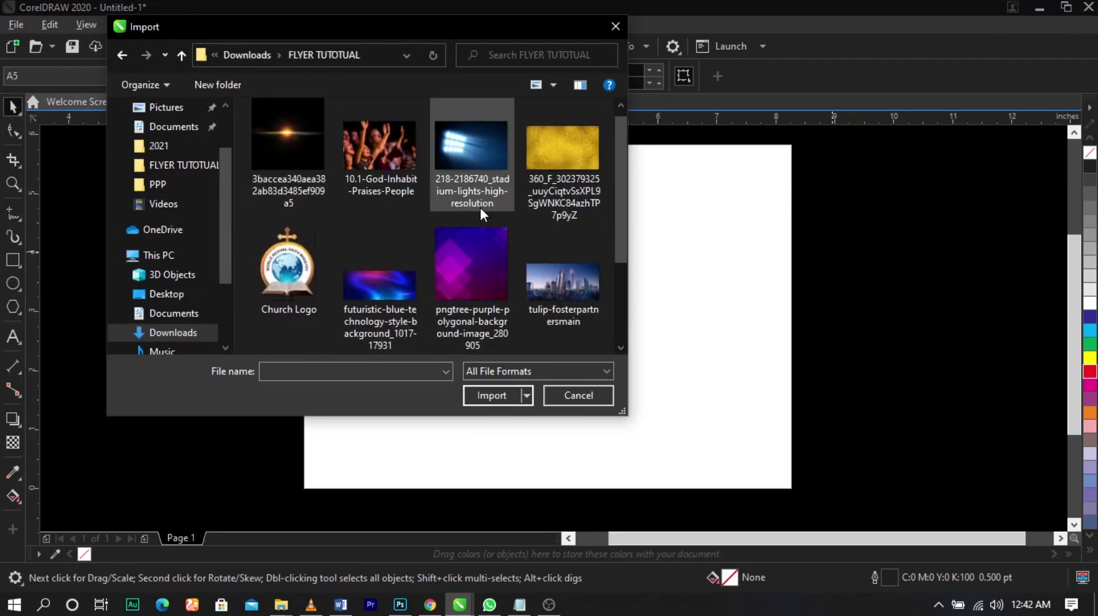
pyautogui.moveTo(314, 153); pyautogui.dragTo(540, 288)
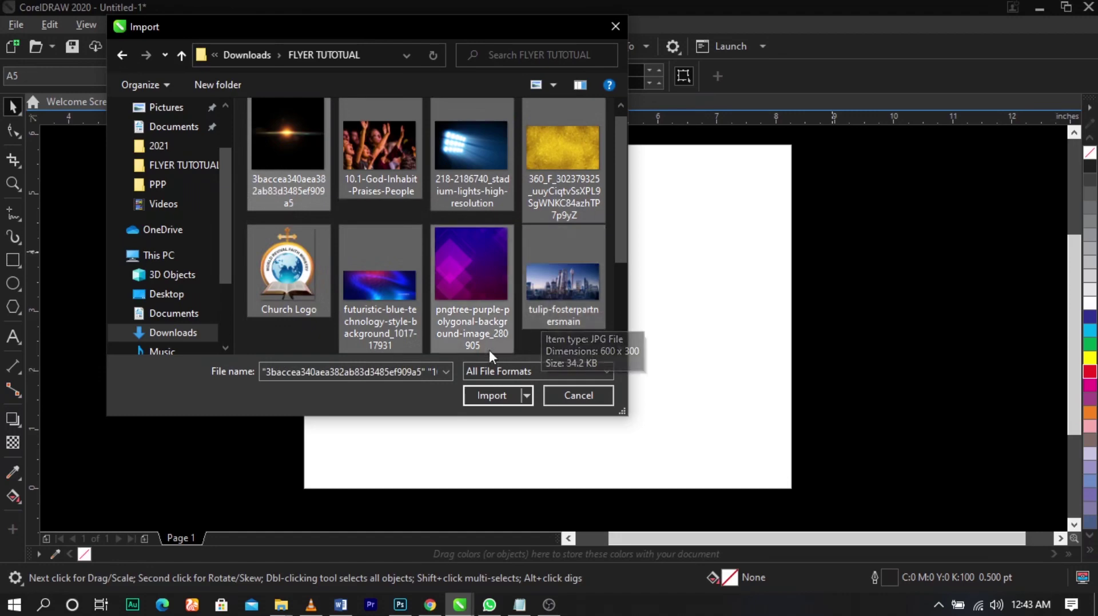
pyautogui.click(504, 394)
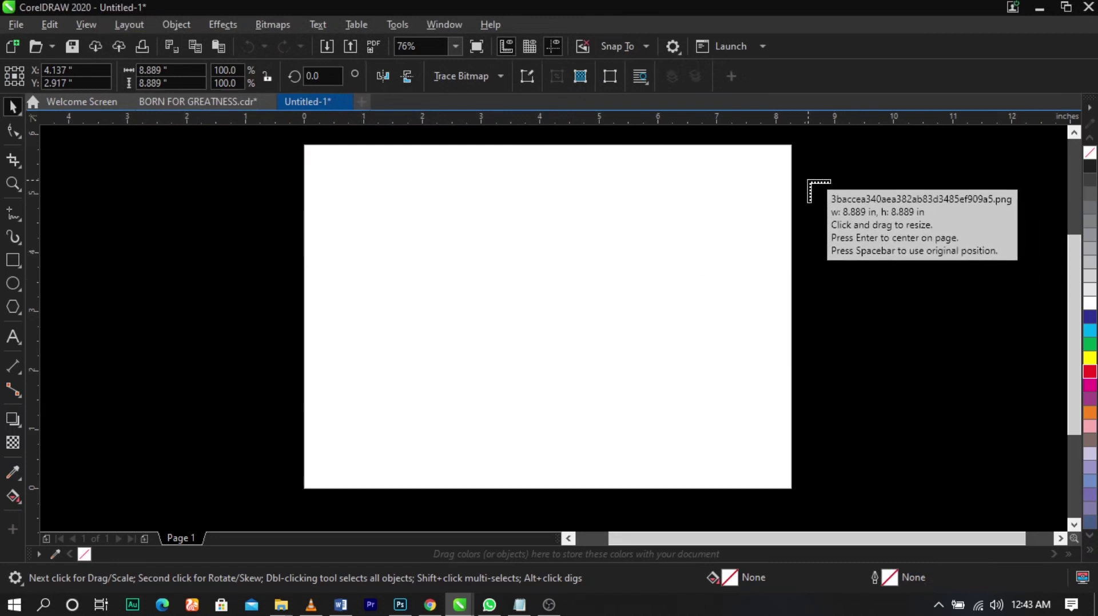
# - Place the imported images one after another at reduced size in a row across the page and pasteboard
pyautogui.moveTo(811, 188); pyautogui.dragTo(937, 273)
pyautogui.moveTo(950, 389); pyautogui.dragTo(960, 397)
pyautogui.moveTo(779, 277); pyautogui.dragTo(956, 393)
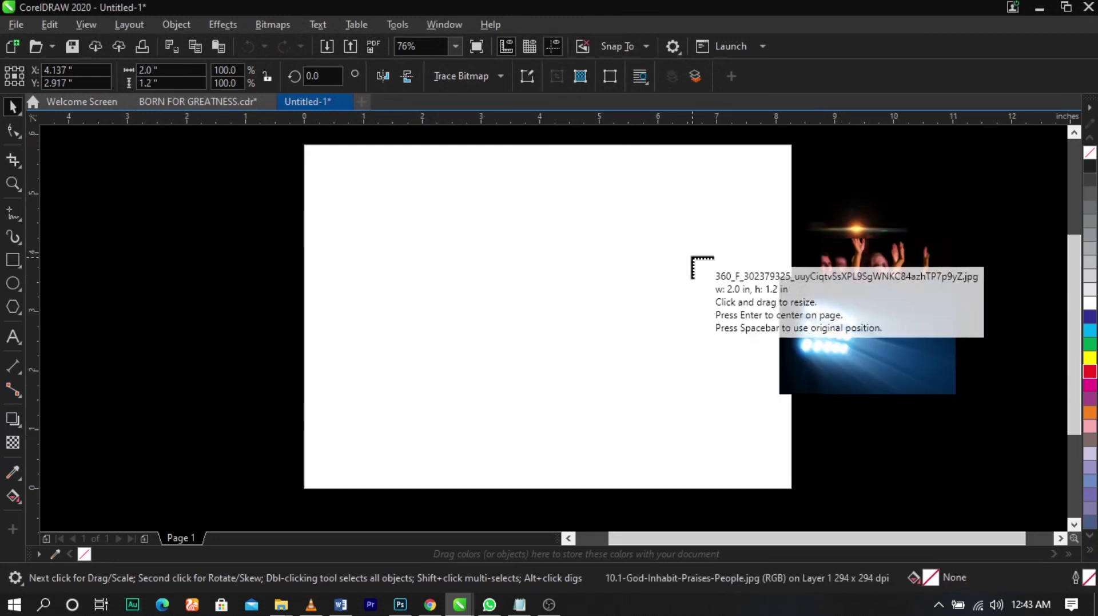
pyautogui.moveTo(690, 257); pyautogui.dragTo(881, 457)
pyautogui.moveTo(597, 217); pyautogui.dragTo(755, 406)
pyautogui.moveTo(521, 246); pyautogui.dragTo(726, 329)
pyautogui.moveTo(390, 219); pyautogui.dragTo(592, 422)
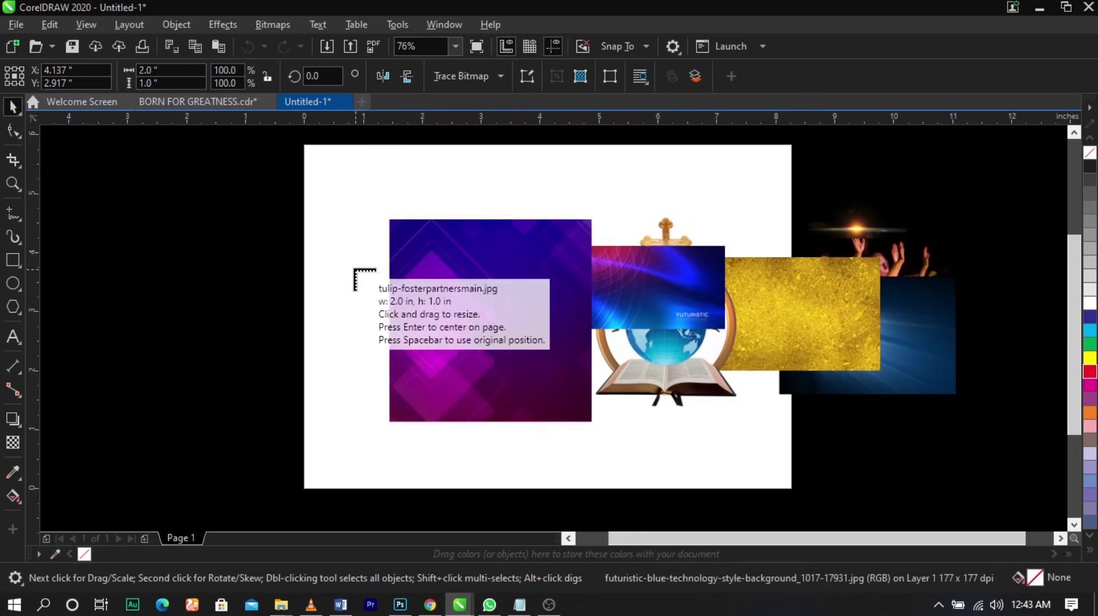
pyautogui.moveTo(351, 264); pyautogui.dragTo(510, 344)
pyautogui.moveTo(329, 270); pyautogui.dragTo(433, 356)
pyautogui.moveTo(226, 253); pyautogui.dragTo(329, 405)
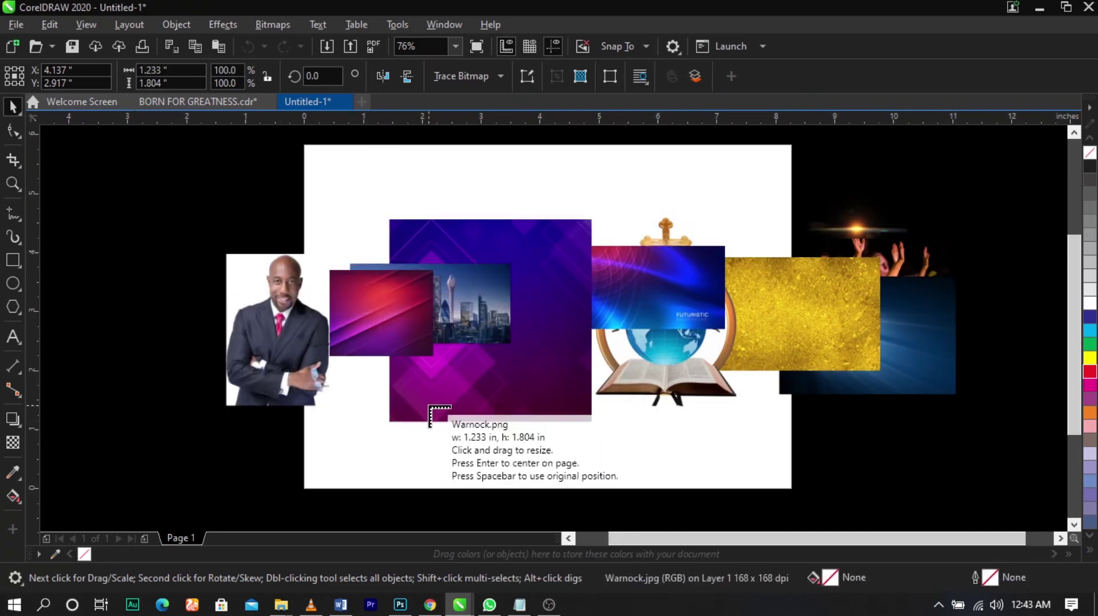
pyautogui.moveTo(105, 240); pyautogui.dragTo(280, 491)
pyautogui.click(318, 217)
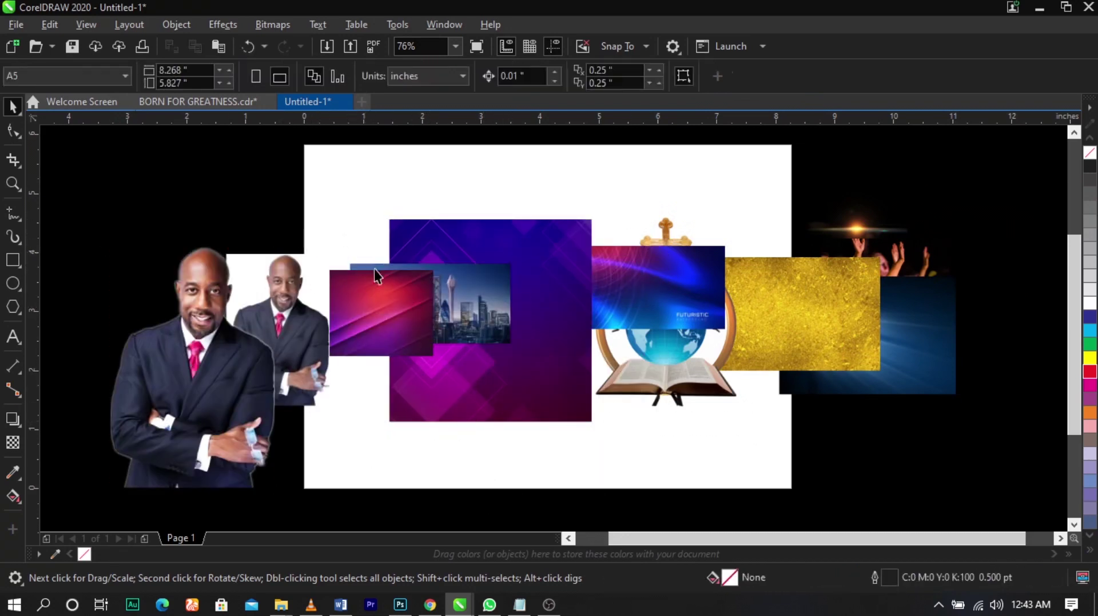
# - Move the cut-out portrait further outside the page and delete the duplicate portrait with the white background
pyautogui.click(334, 293)
pyautogui.moveTo(265, 263); pyautogui.dragTo(203, 225)
pyautogui.moveTo(302, 308); pyautogui.dragTo(281, 226)
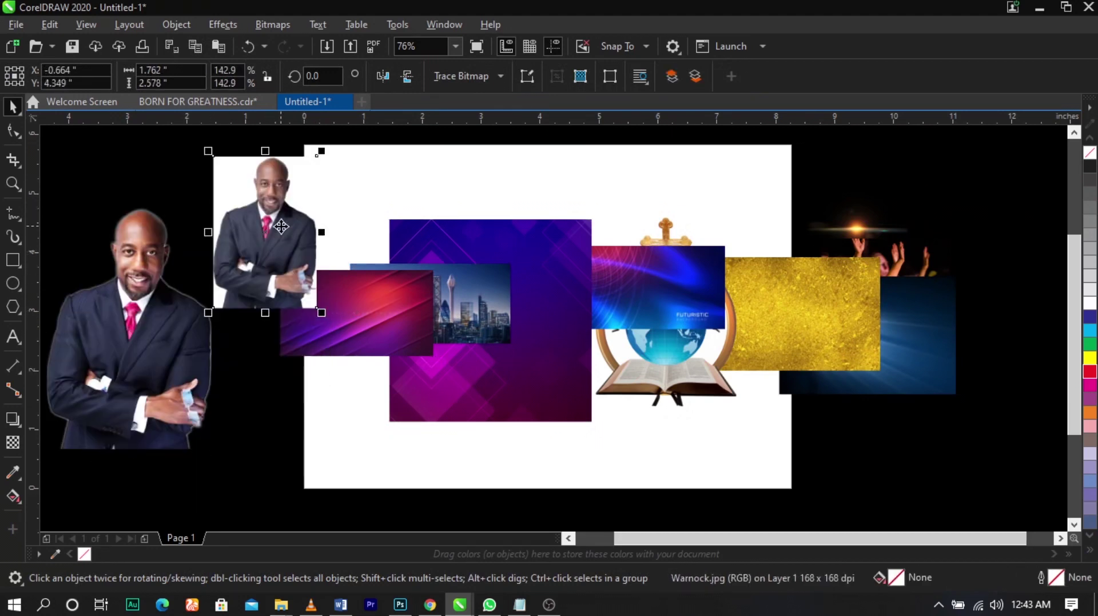
pyautogui.press('Delete')
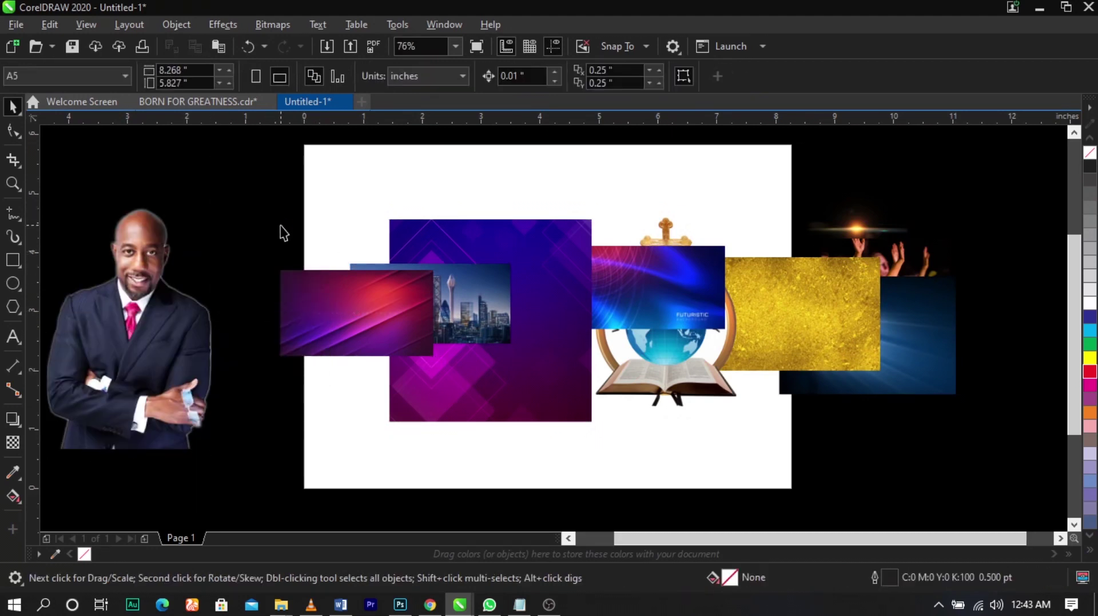
# - Move all the imported images off the page onto the pasteboard to its right
pyautogui.scroll(-3, 269, 246)
pyautogui.moveTo(774, 154); pyautogui.dragTo(135, 421)
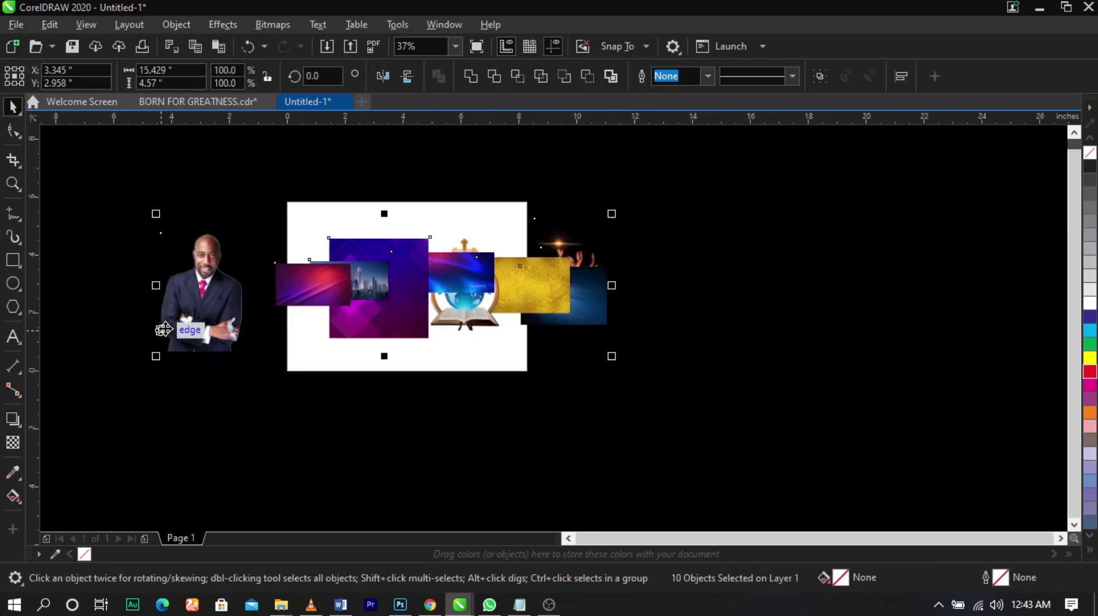
pyautogui.moveTo(164, 329); pyautogui.dragTo(569, 318)
# - Shrink the nine images other than the portrait and arrange them in a row beside it
pyautogui.moveTo(679, 415); pyautogui.dragTo(1009, 212)
pyautogui.moveTo(956, 262); pyautogui.dragTo(827, 398)
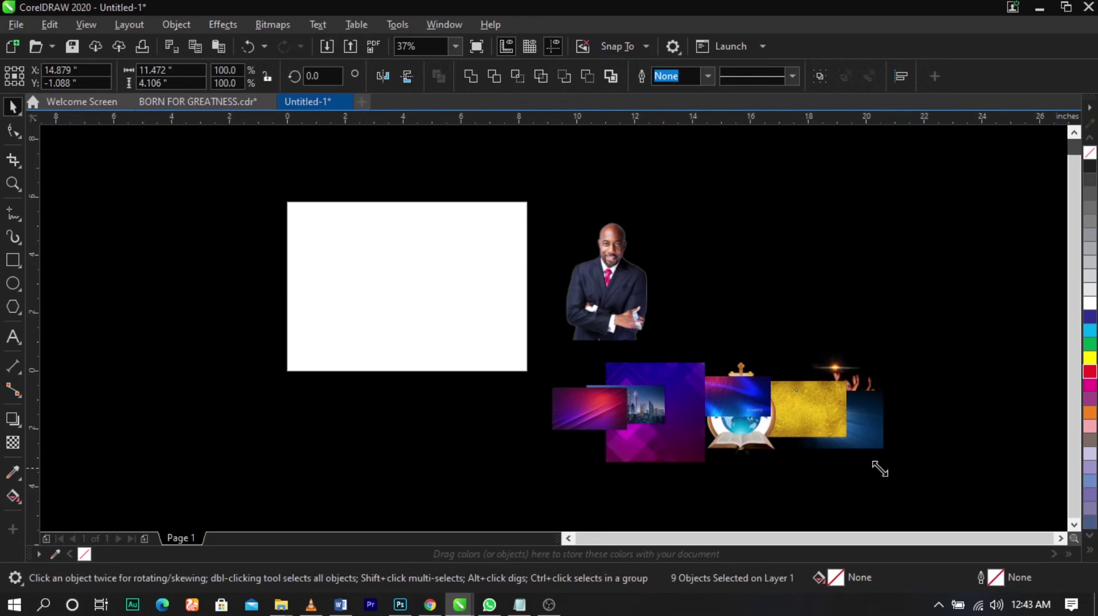
pyautogui.moveTo(880, 469); pyautogui.dragTo(810, 304)
pyautogui.click(794, 357)
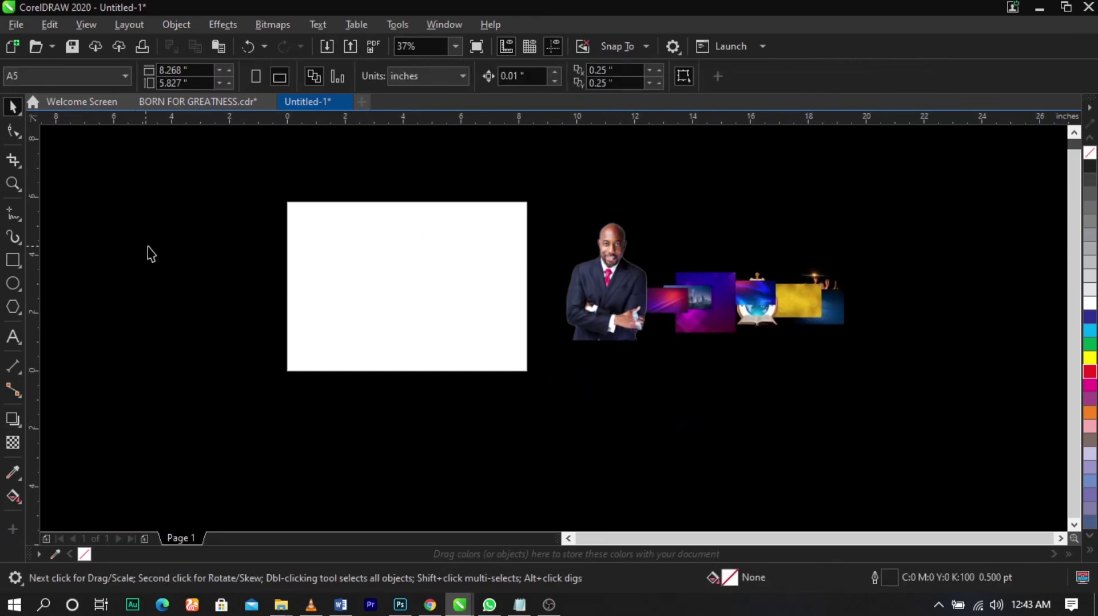
# - Create a page-frame rectangle that matches the full size of the page
pyautogui.scroll(2, 273, 291)
pyautogui.scroll(-2, 291, 284)
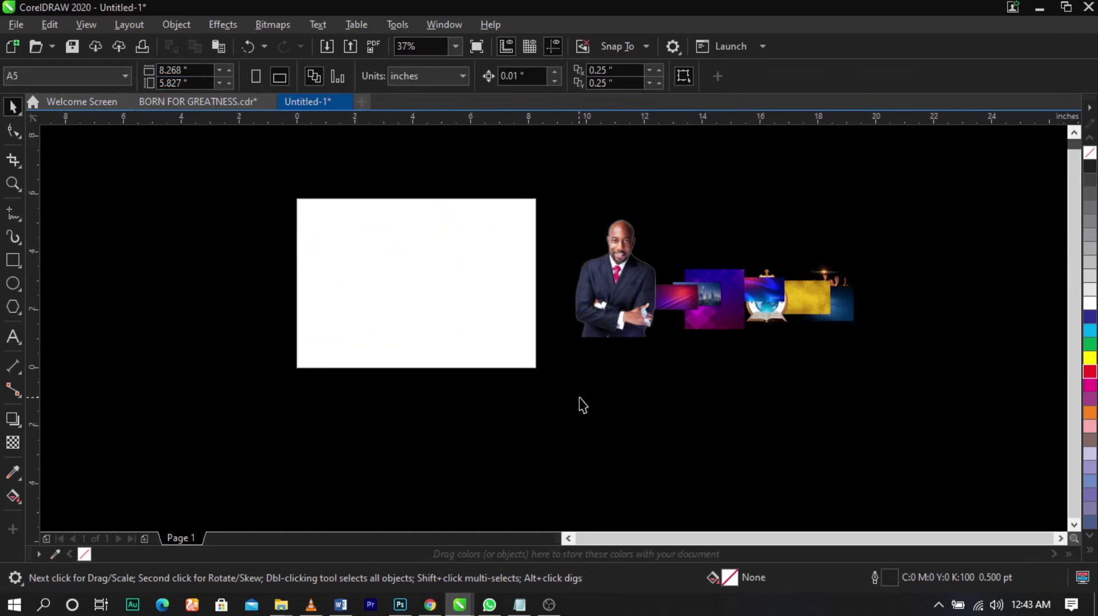
pyautogui.doubleClick(13, 260)
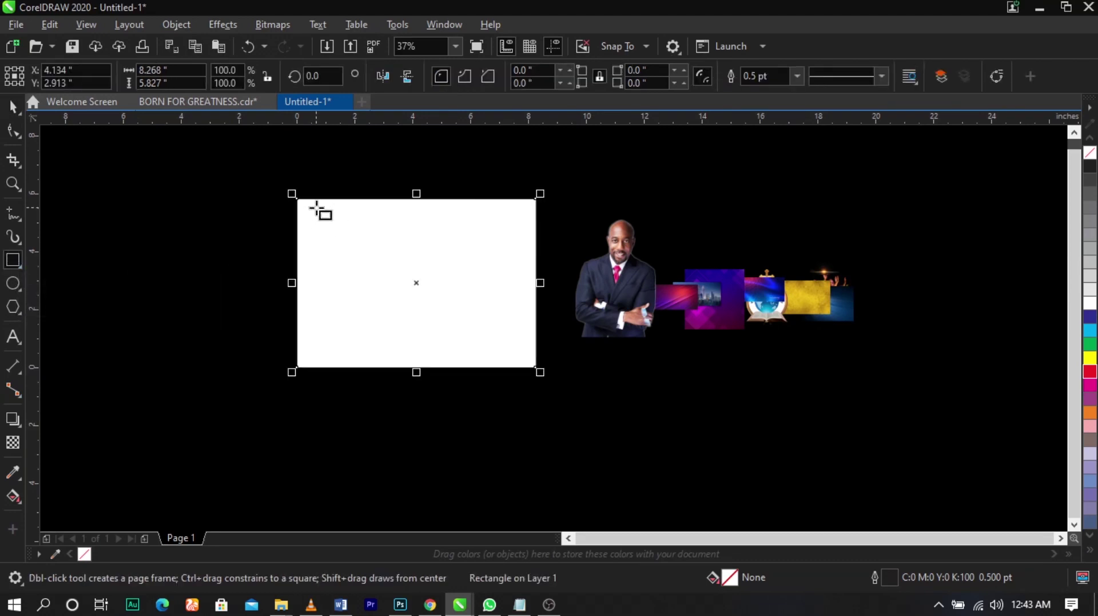
pyautogui.click(13, 106)
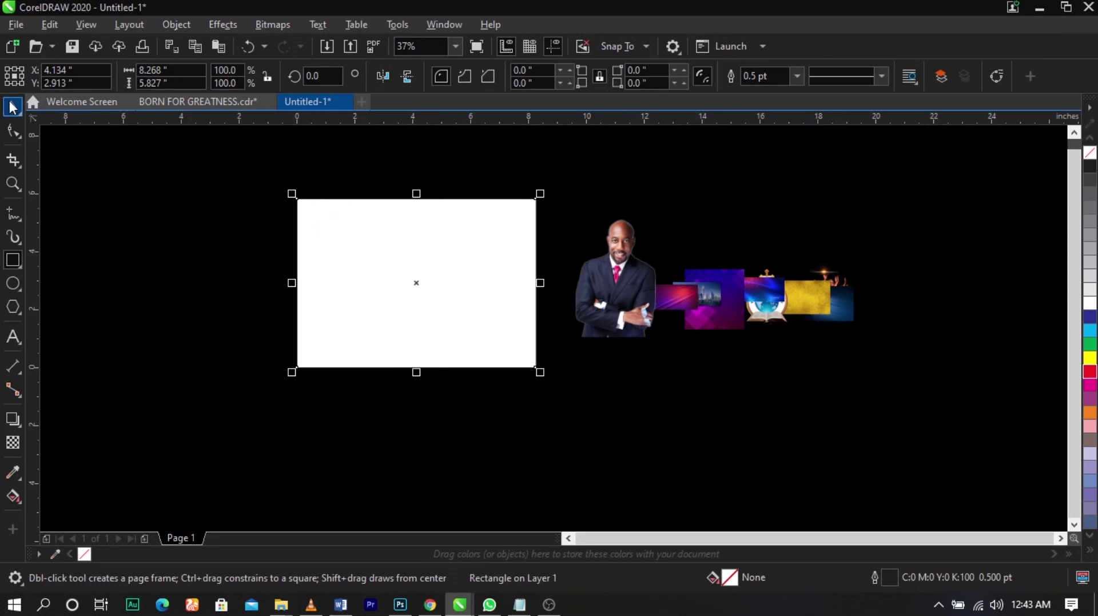
pyautogui.click(195, 231)
# - Remove the outline from the page-frame rectangle
pyautogui.scroll(3, 421, 238)
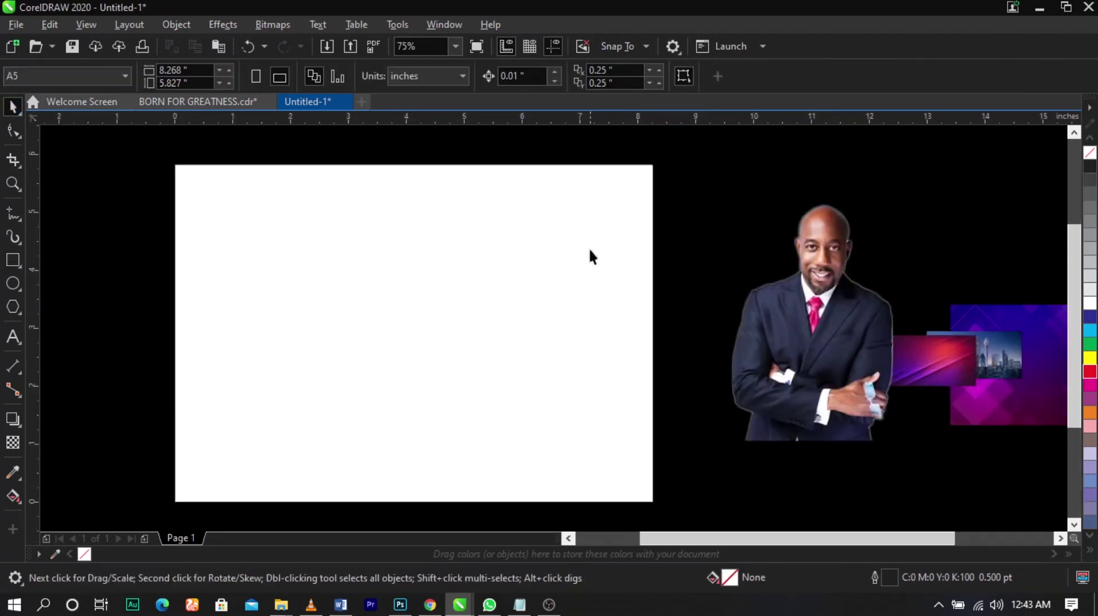
pyautogui.scroll(6, 589, 251)
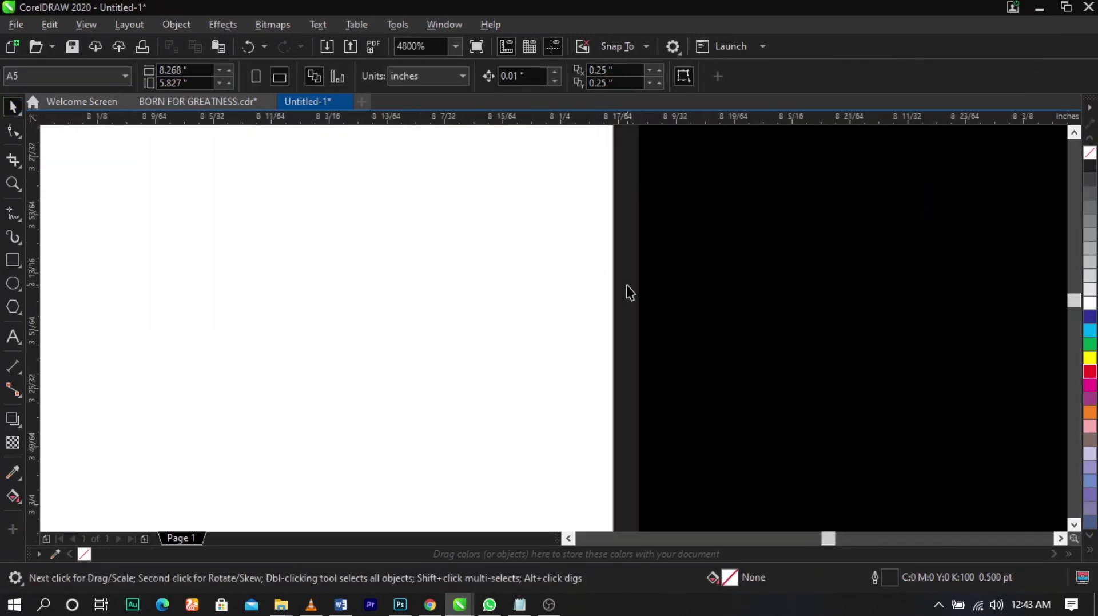
pyautogui.click(627, 285)
pyautogui.scroll(3, 627, 283)
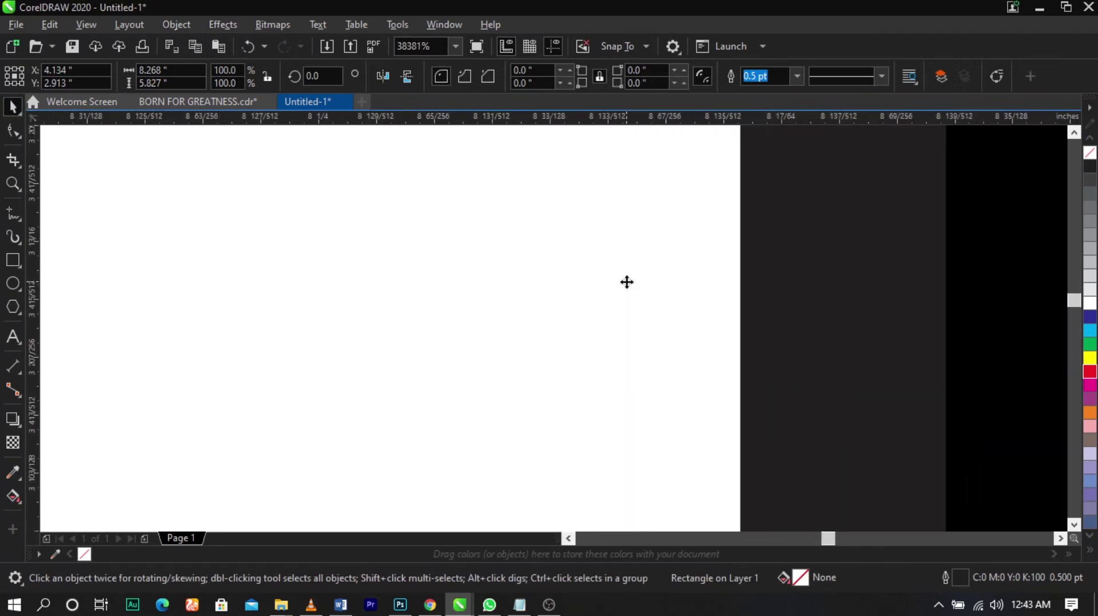
pyautogui.scroll(-1, 629, 274)
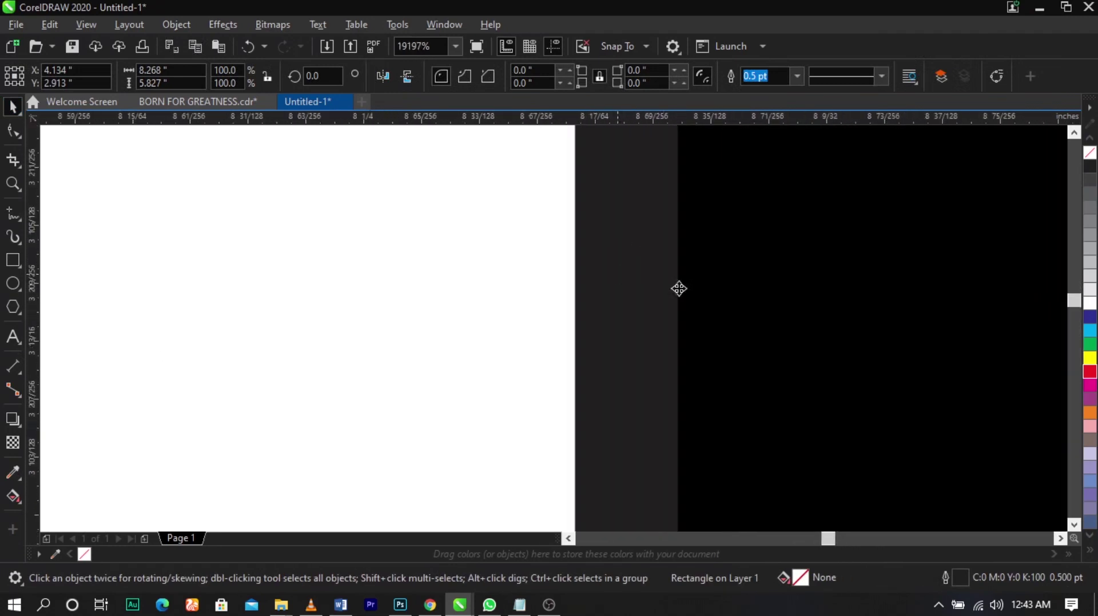
pyautogui.rightClick(1091, 153)
pyautogui.scroll(-6, 657, 265)
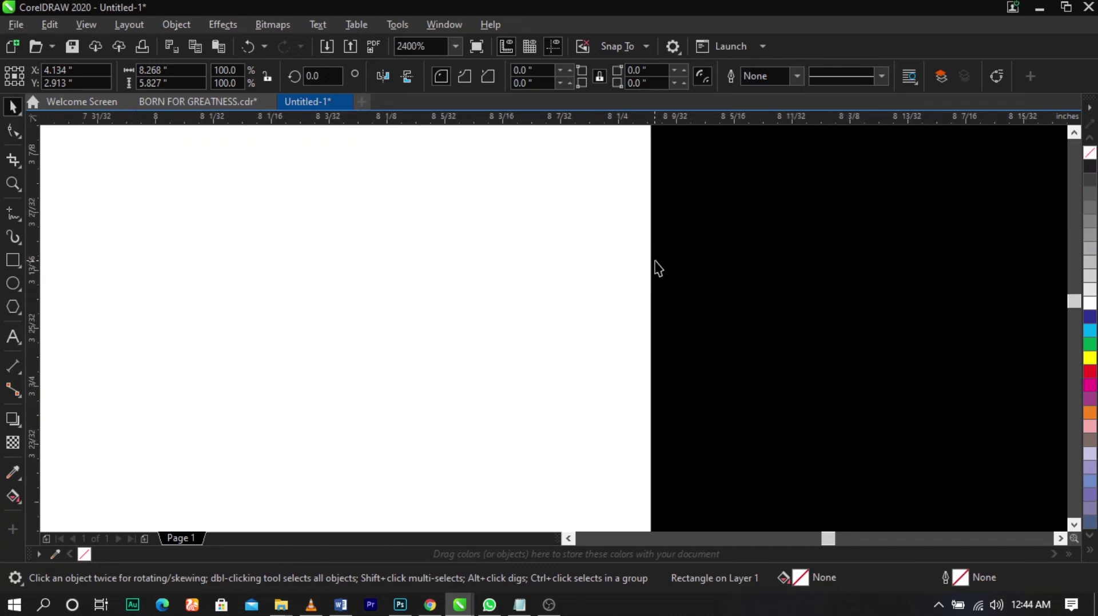
pyautogui.scroll(-3, 657, 265)
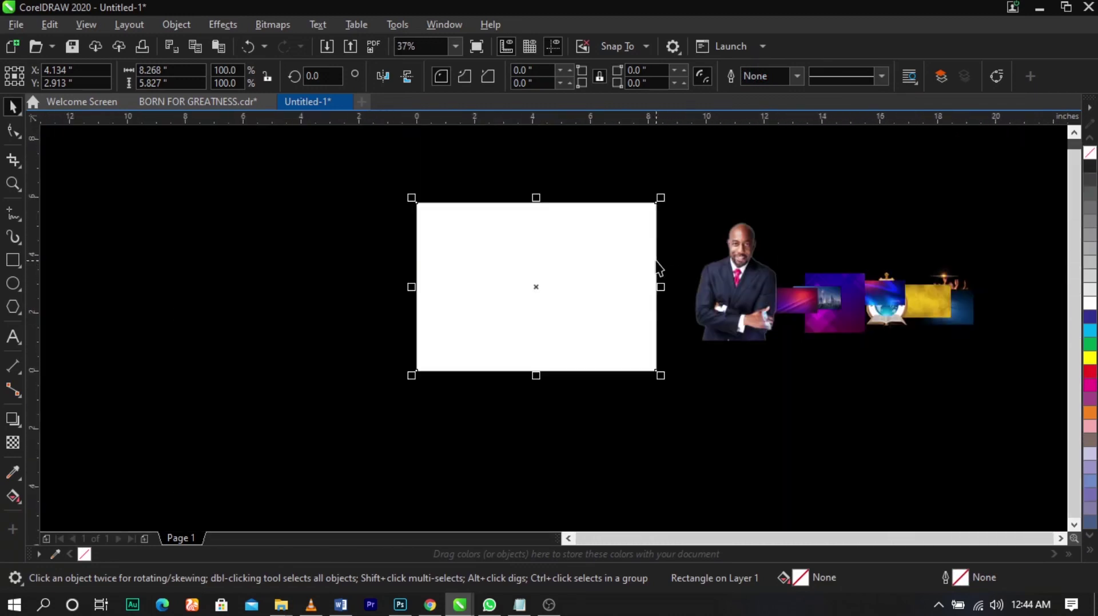
# - Spread the overlapping images apart on the pasteboard and move the blue futuristic background onto the page's upper-right corner
pyautogui.click(11, 191)
pyautogui.moveTo(386, 177); pyautogui.dragTo(941, 440)
pyautogui.click(17, 111)
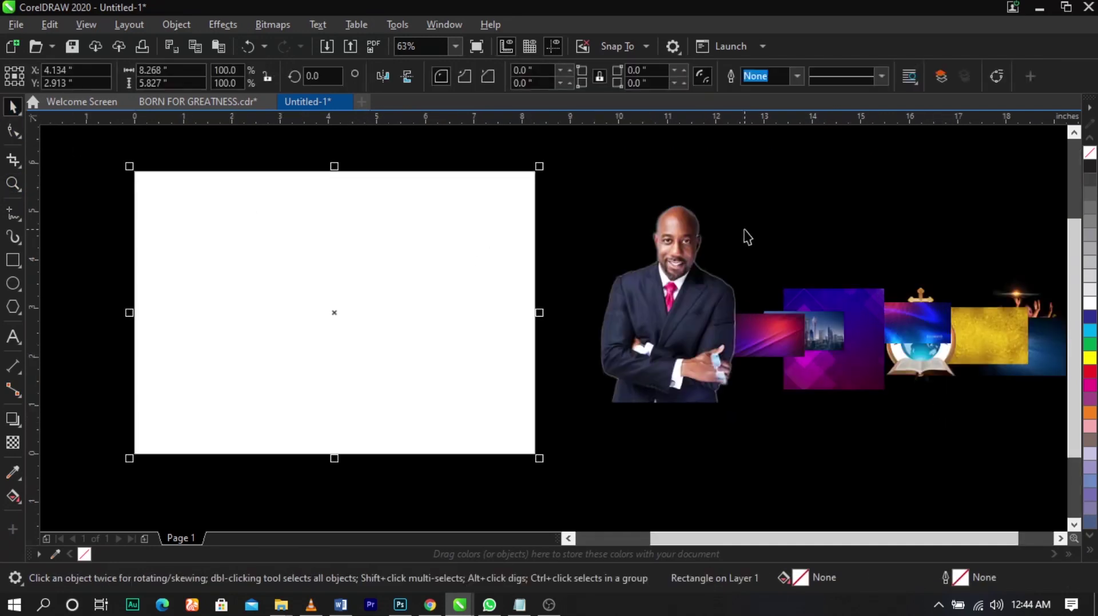
pyautogui.click(774, 254)
pyautogui.moveTo(864, 364); pyautogui.dragTo(831, 463)
pyautogui.moveTo(913, 325); pyautogui.dragTo(509, 193)
pyautogui.moveTo(789, 426); pyautogui.dragTo(819, 261)
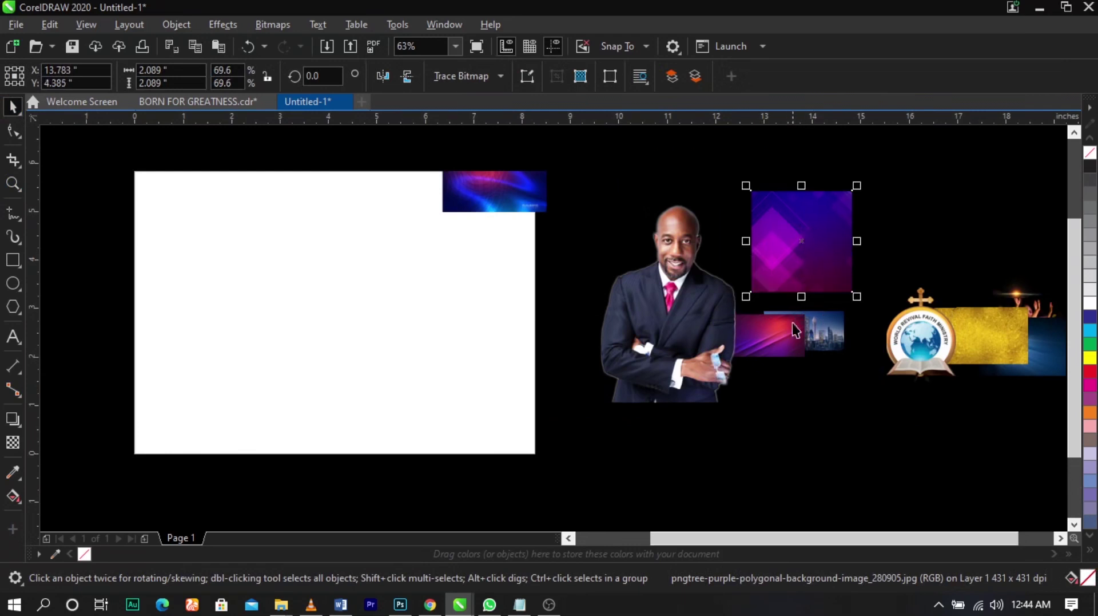
pyautogui.moveTo(795, 325); pyautogui.dragTo(817, 347)
pyautogui.moveTo(975, 354); pyautogui.dragTo(973, 466)
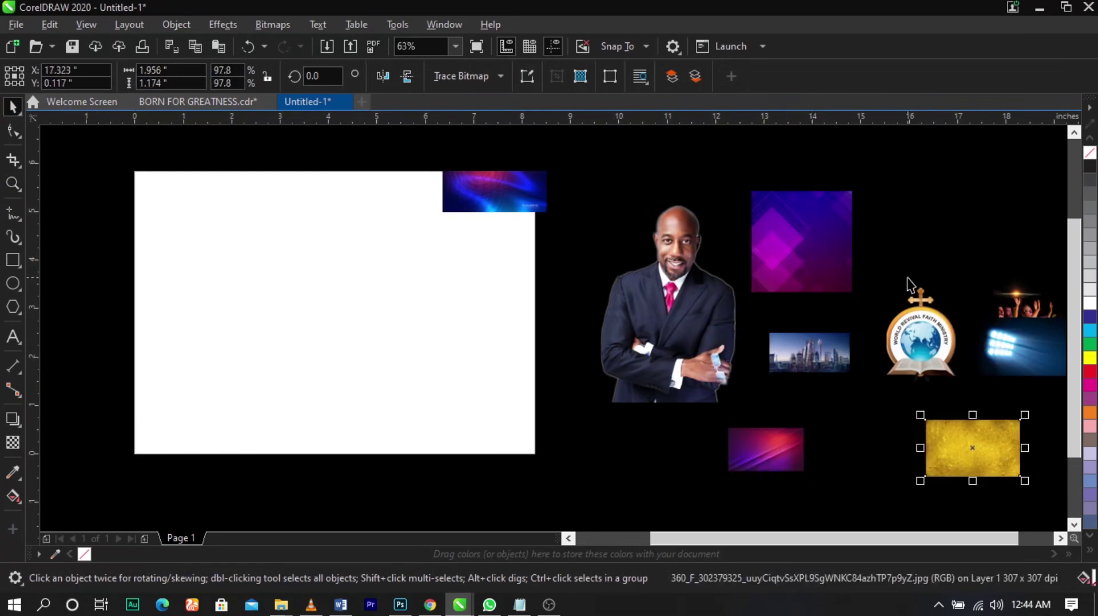
pyautogui.click(912, 287)
# - Enlarge the blue futuristic background to about 11.37 × 4.54 in so it spans the page's upper part and overhangs both sides
pyautogui.click(515, 198)
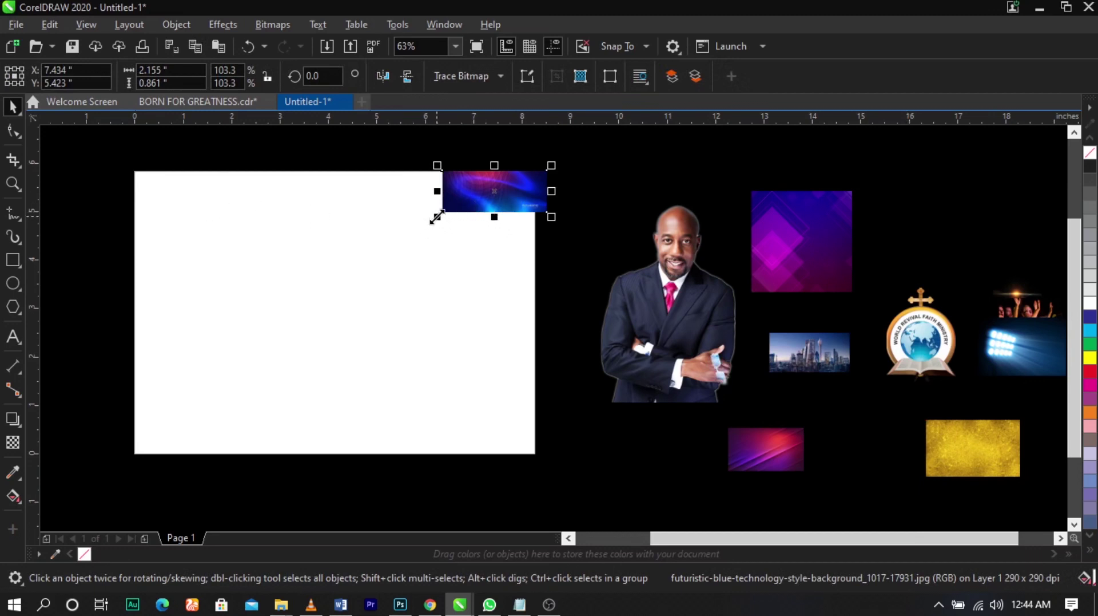
pyautogui.moveTo(437, 216); pyautogui.dragTo(139, 448)
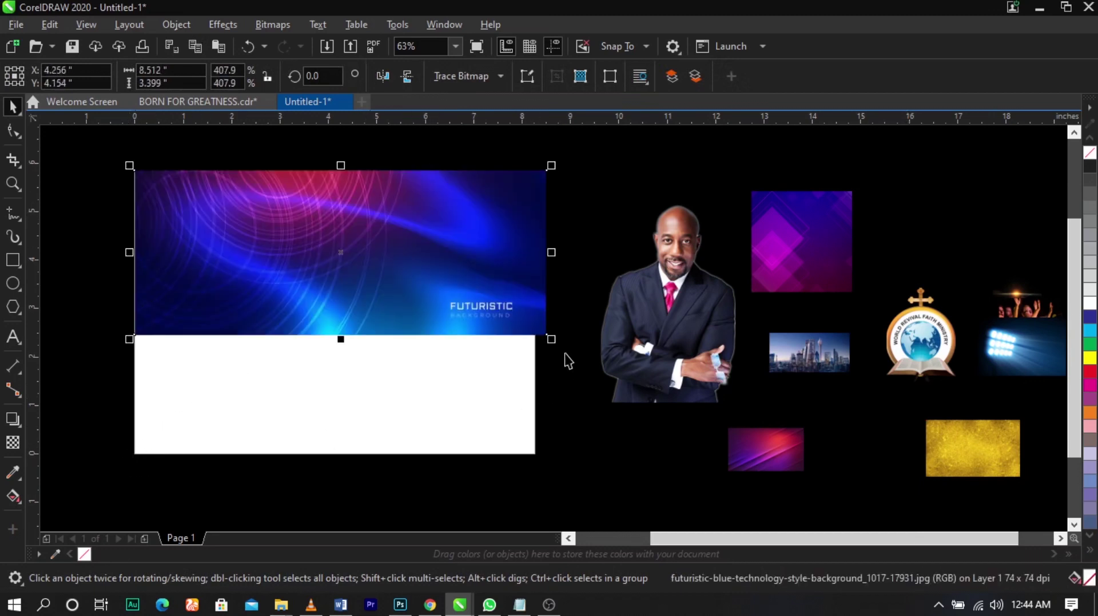
pyautogui.moveTo(553, 339); pyautogui.dragTo(519, 338)
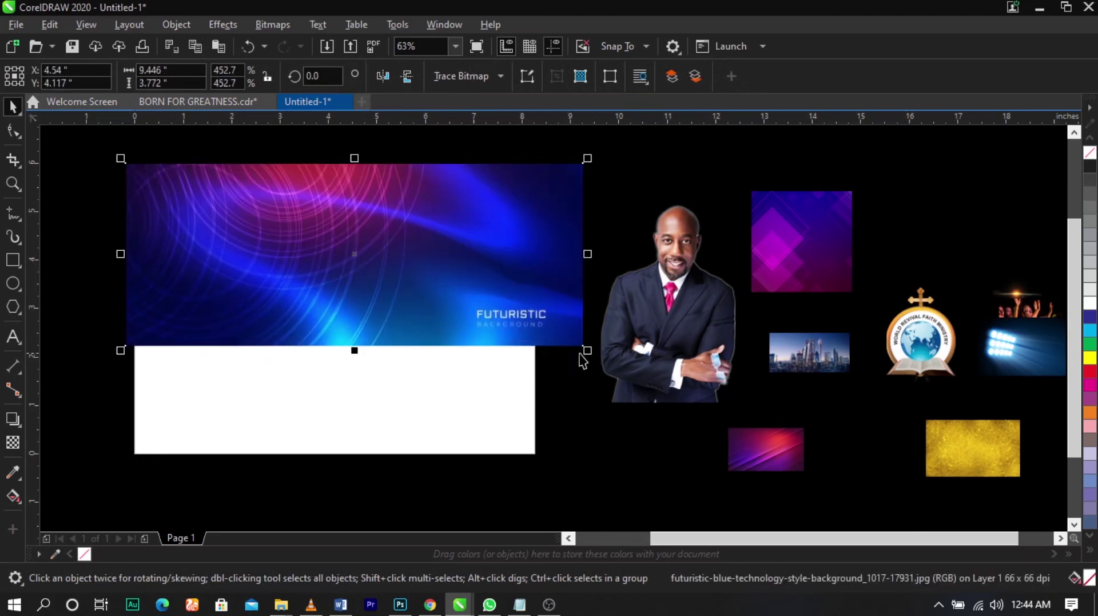
pyautogui.moveTo(588, 350); pyautogui.dragTo(654, 395)
pyautogui.moveTo(574, 353); pyautogui.dragTo(562, 352)
pyautogui.moveTo(641, 378); pyautogui.dragTo(660, 393)
pyautogui.moveTo(479, 321); pyautogui.dragTo(461, 309)
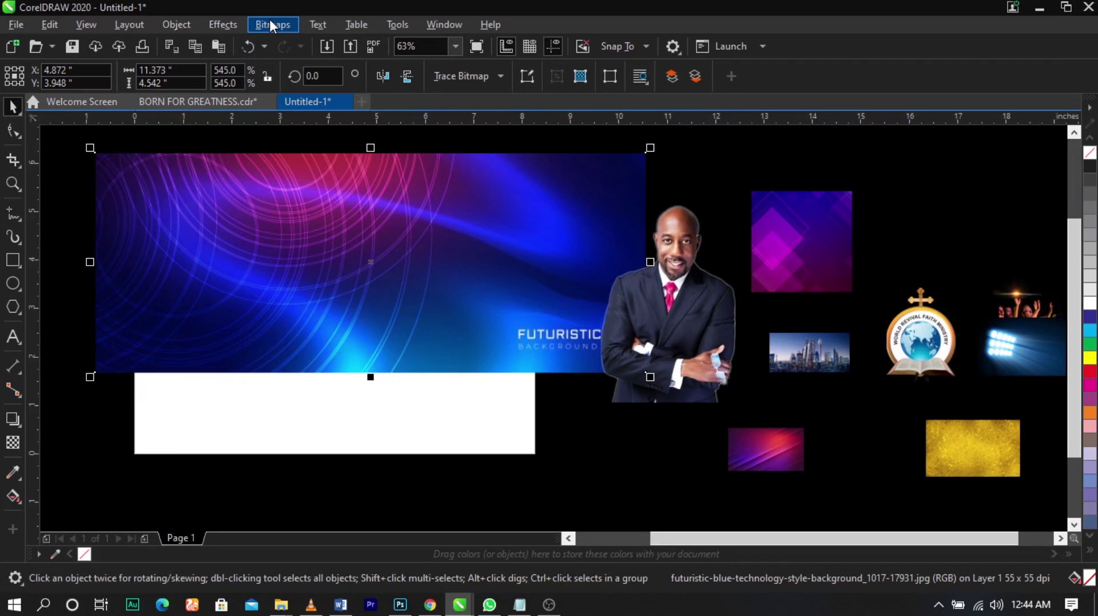
# - Apply a Gaussian Blur with a radius of 11.1 pixels to the blue futuristic background
pyautogui.click(226, 23)
pyautogui.moveTo(236, 120)
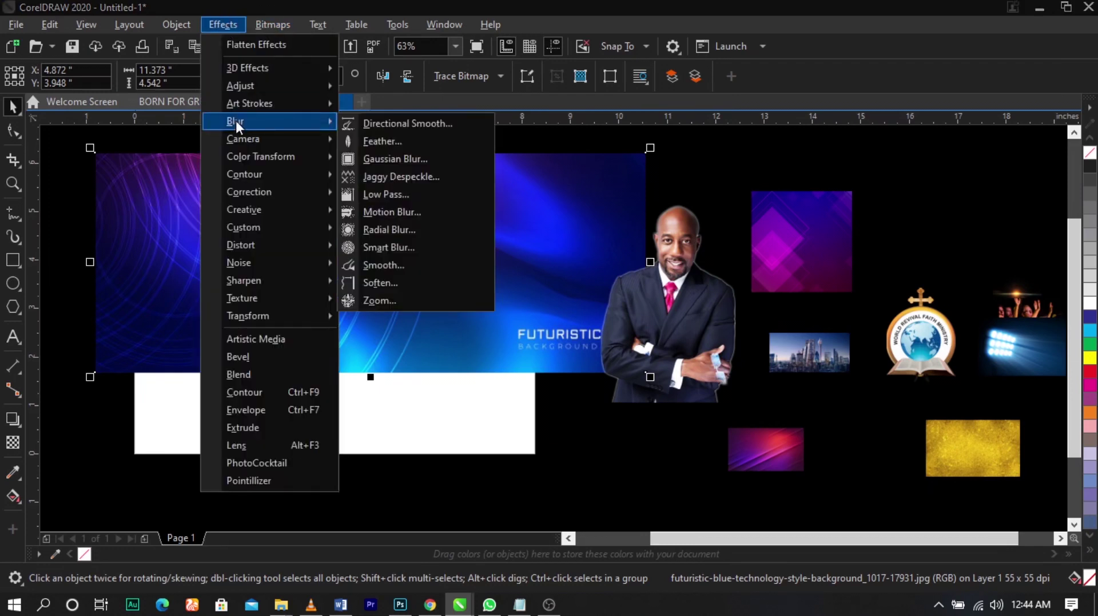
pyautogui.click(401, 154)
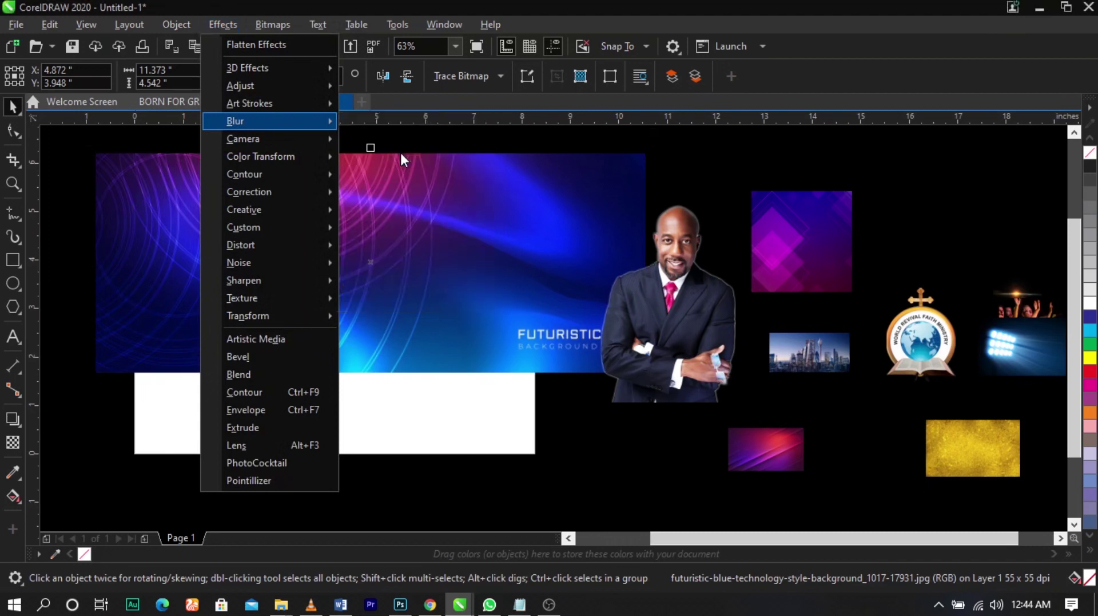
pyautogui.moveTo(509, 252); pyautogui.dragTo(715, 283)
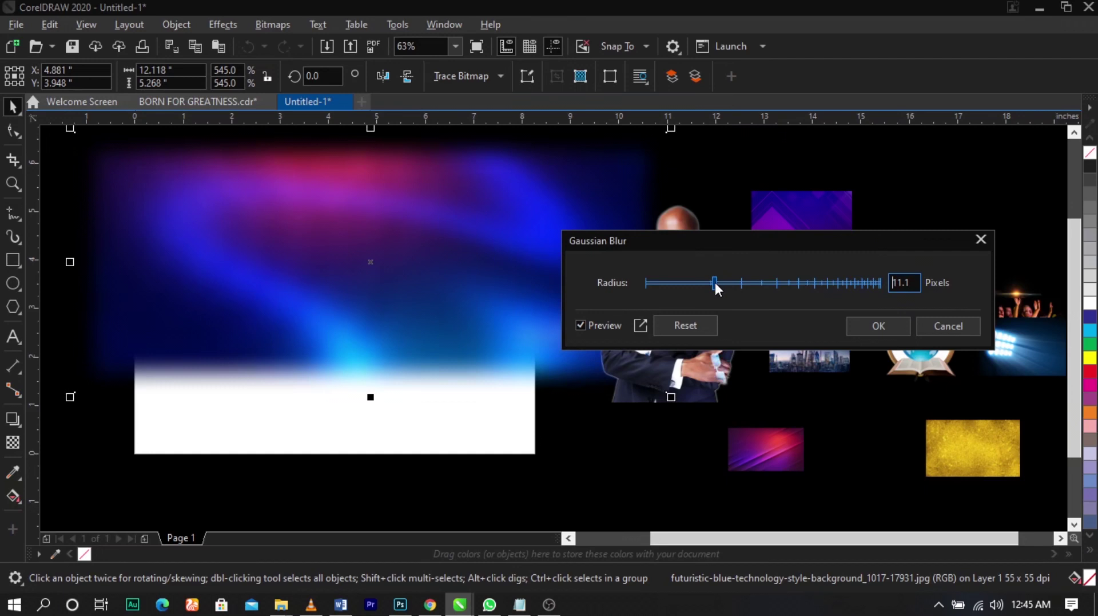
pyautogui.click(877, 325)
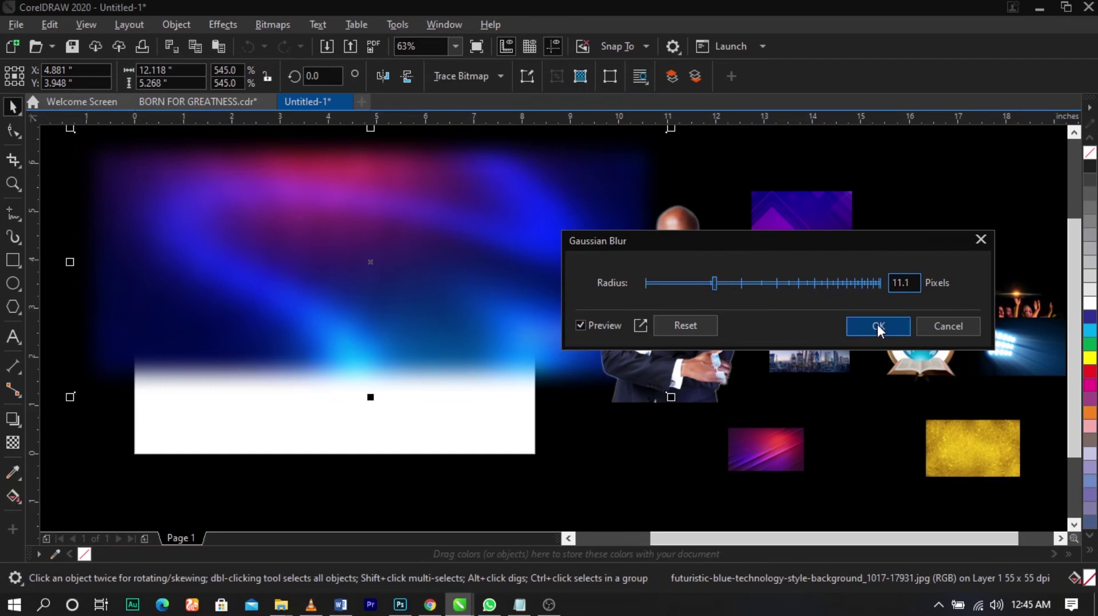
# - PowerClip the blurred background inside the page-frame rectangle
pyautogui.rightClick(412, 250)
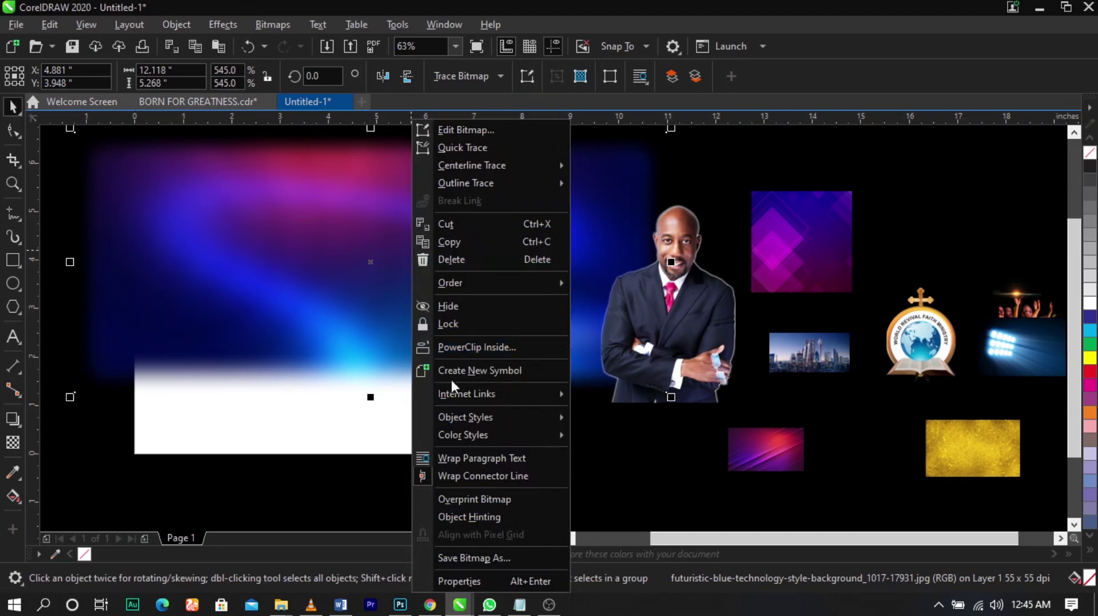
pyautogui.click(303, 310)
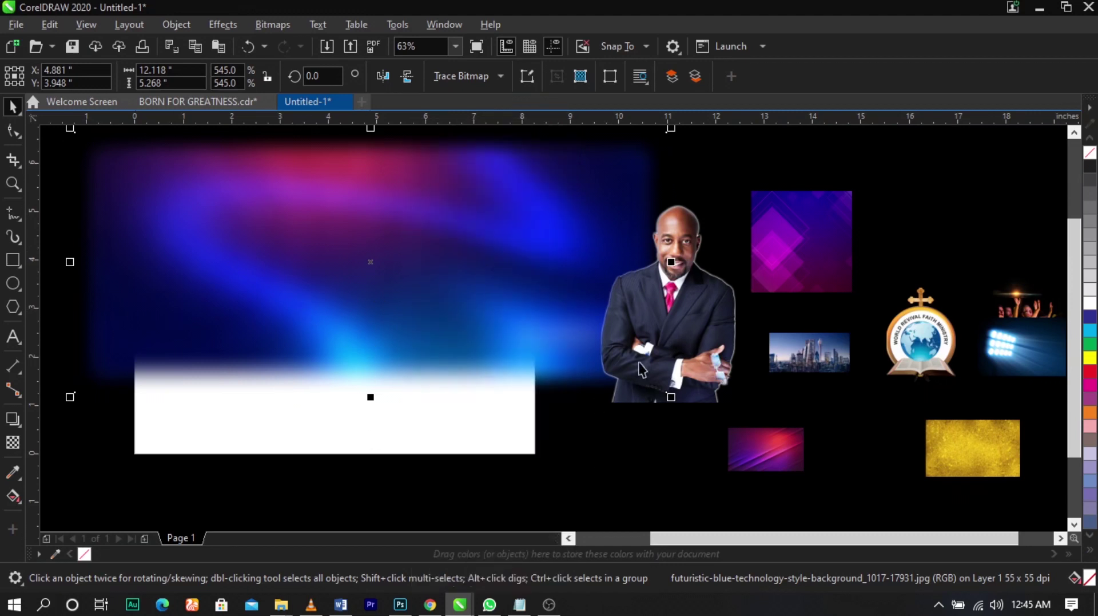
pyautogui.rightClick(417, 216)
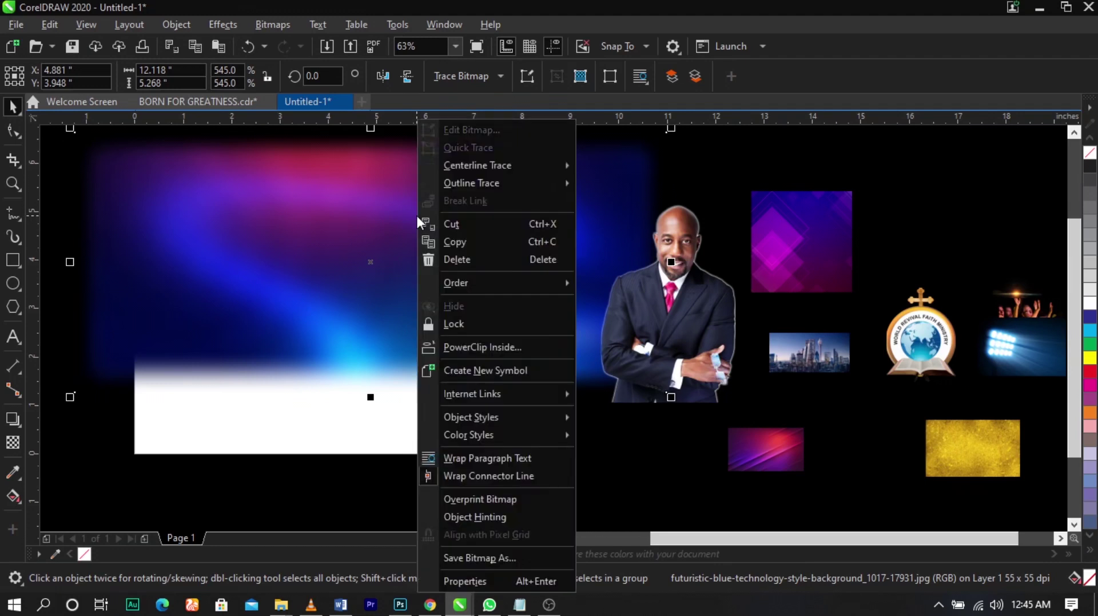
pyautogui.click(467, 350)
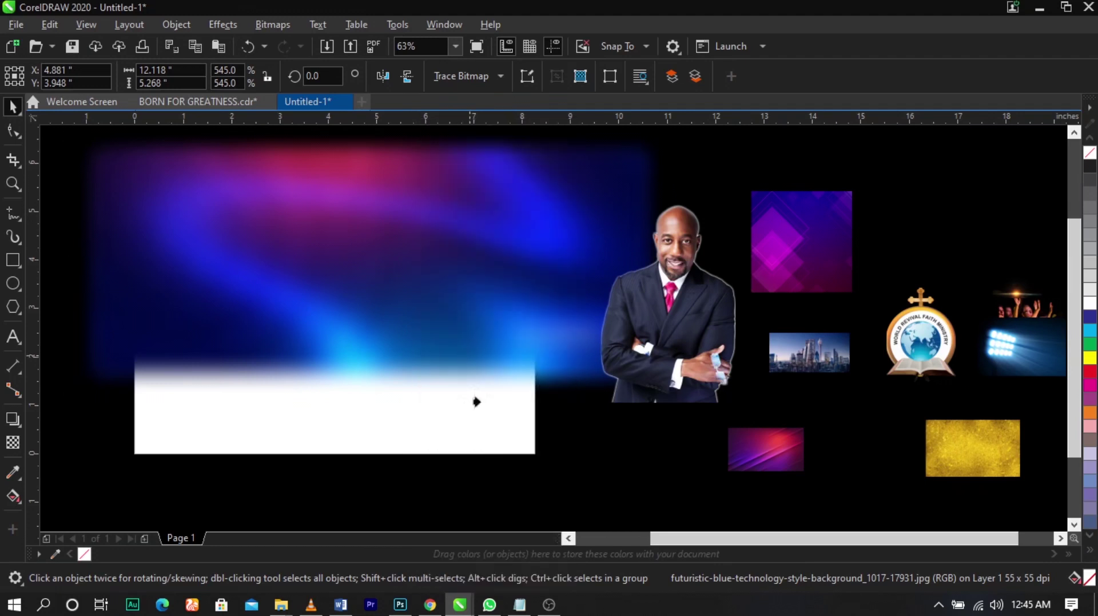
pyautogui.click(508, 444)
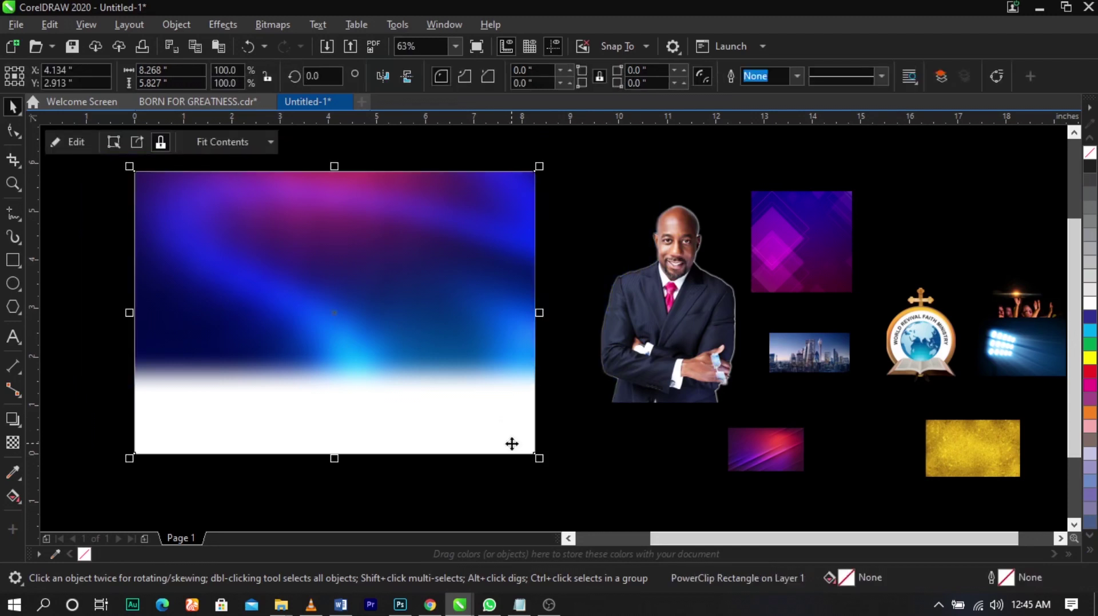
pyautogui.click(553, 443)
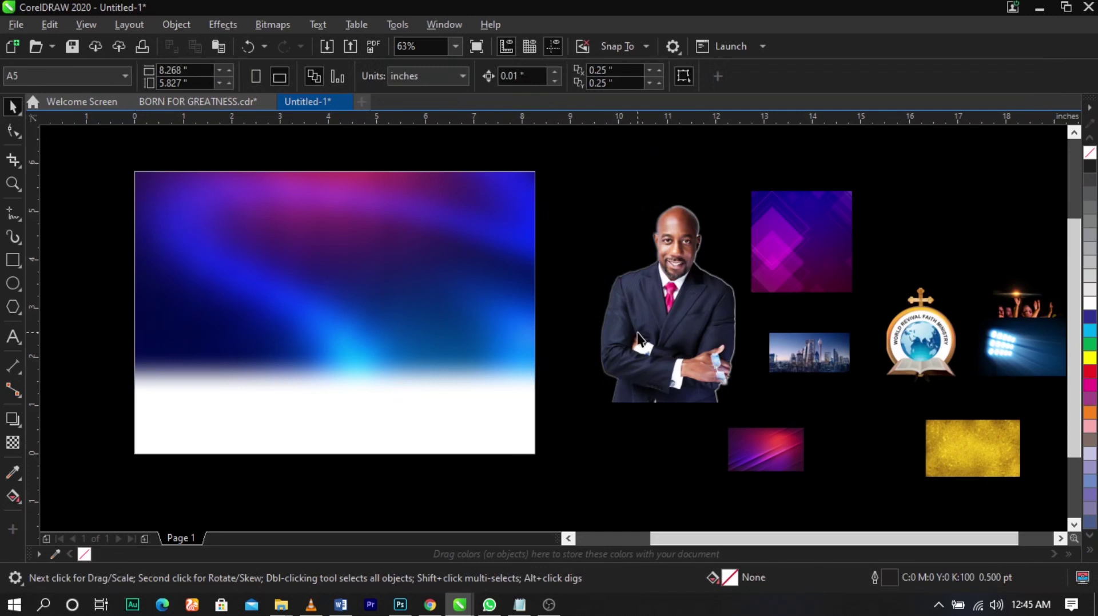
# - Sample the dark navy from the left part of the blurred background and fill the page frame with it
pyautogui.scroll(-2, 602, 314)
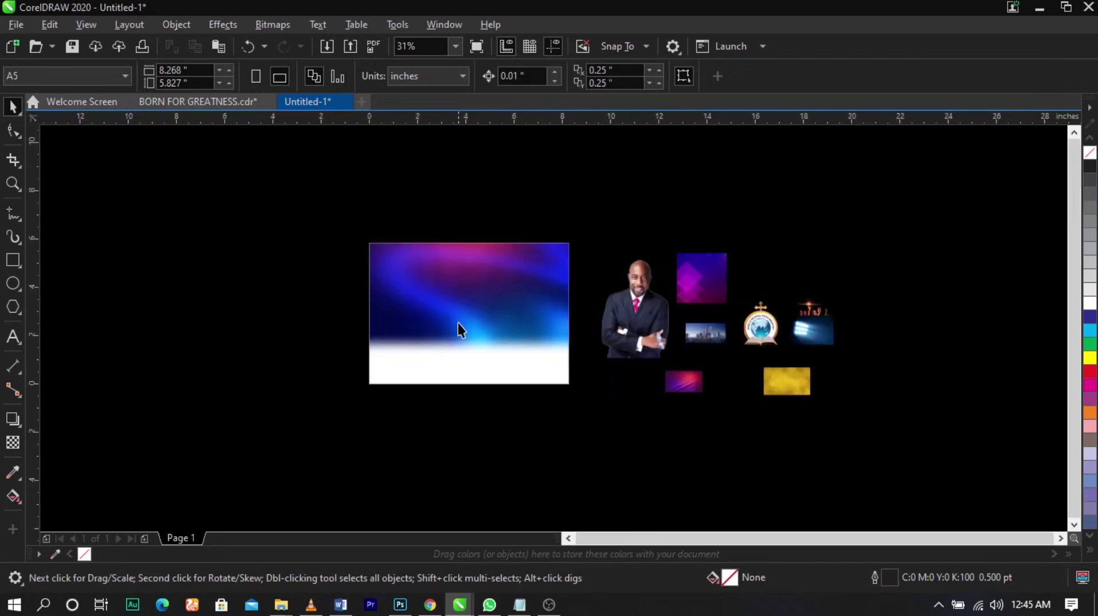
pyautogui.scroll(2, 458, 322)
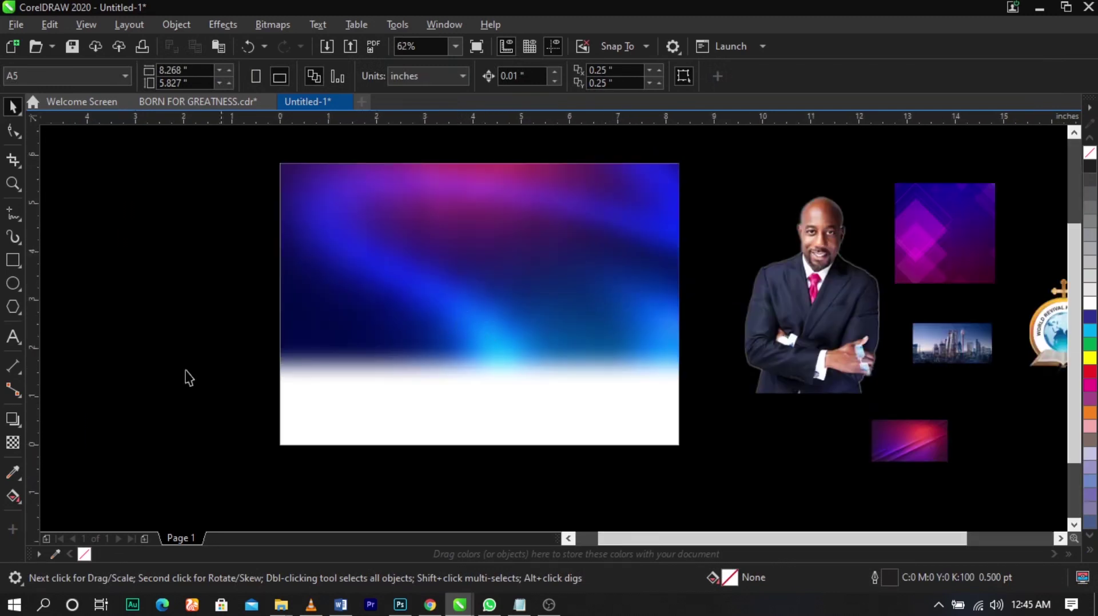
pyautogui.click(14, 473)
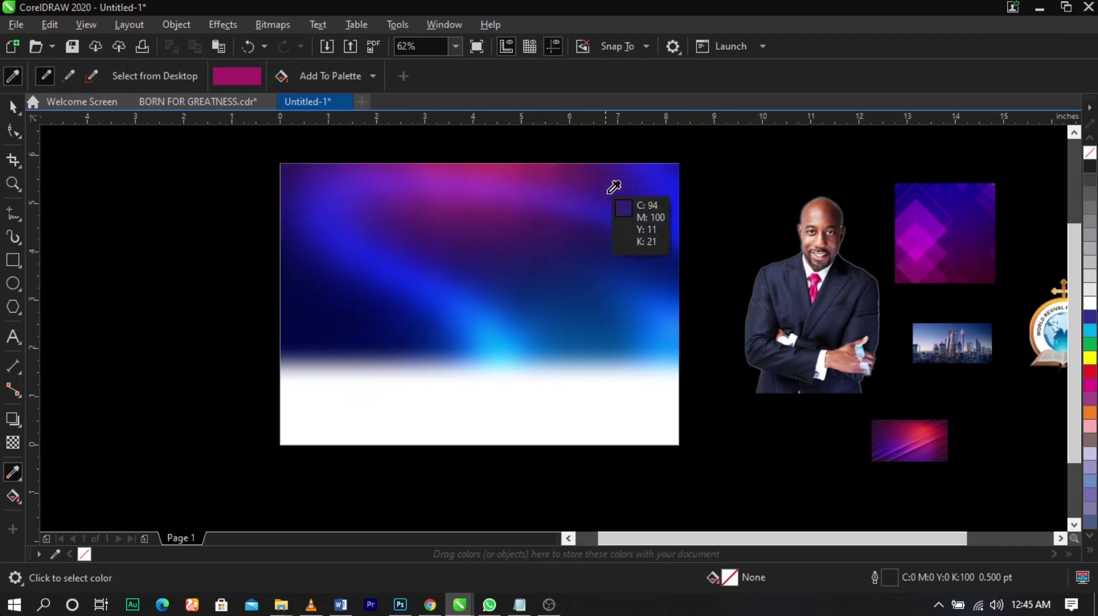
pyautogui.click(340, 318)
pyautogui.click(494, 412)
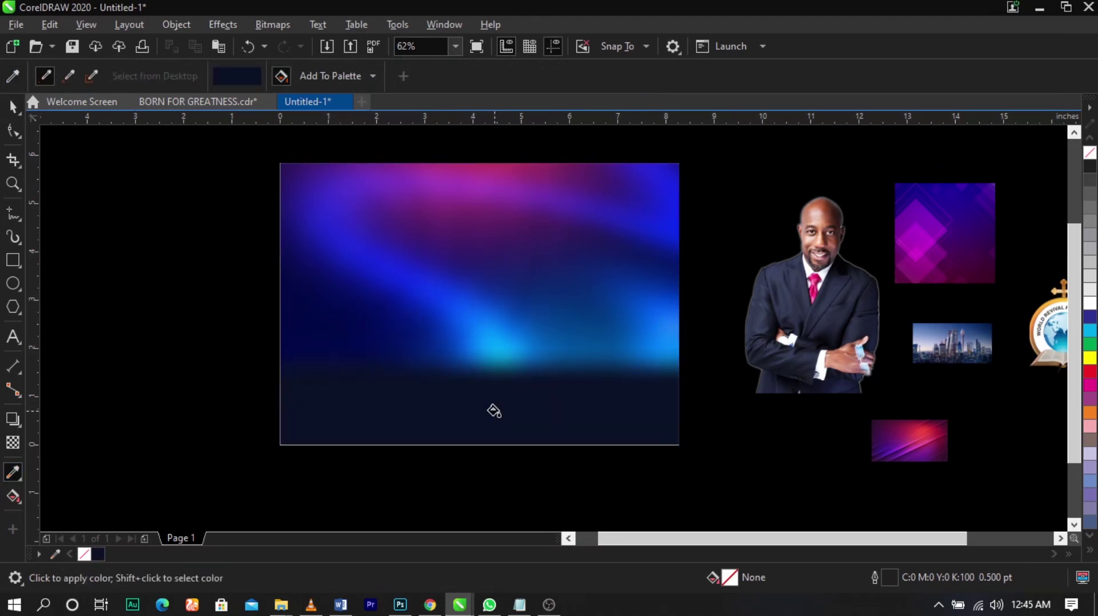
pyautogui.click(13, 106)
# - Switch the page frame's uniform fill to the RGB color model and set it to dark blue #010433
pyautogui.click(571, 337)
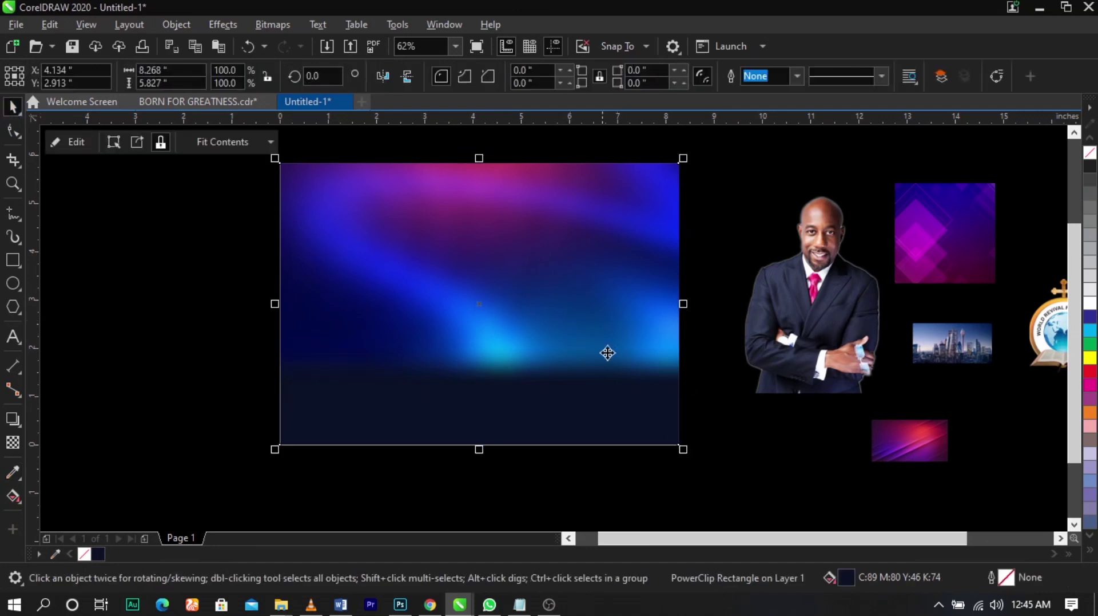
pyautogui.doubleClick(846, 576)
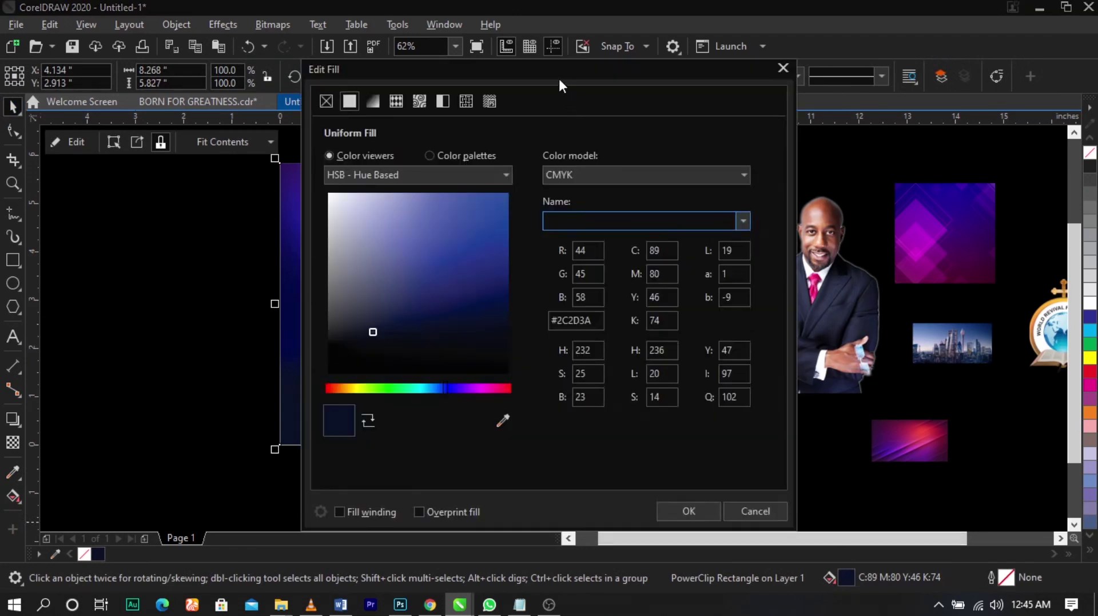
pyautogui.moveTo(559, 80); pyautogui.dragTo(807, 44)
pyautogui.click(823, 139)
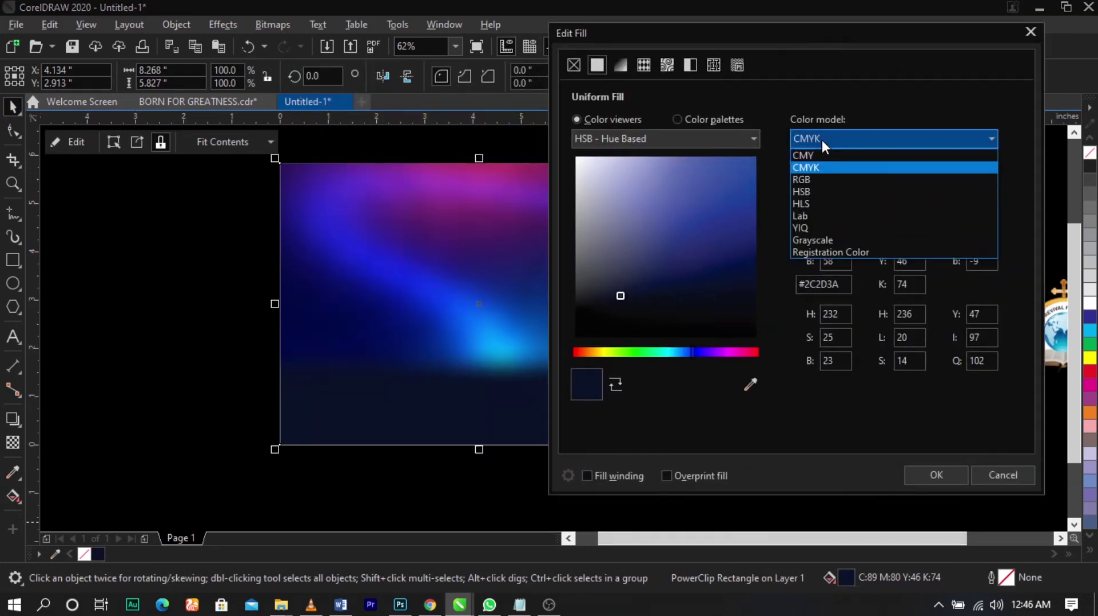
pyautogui.click(822, 178)
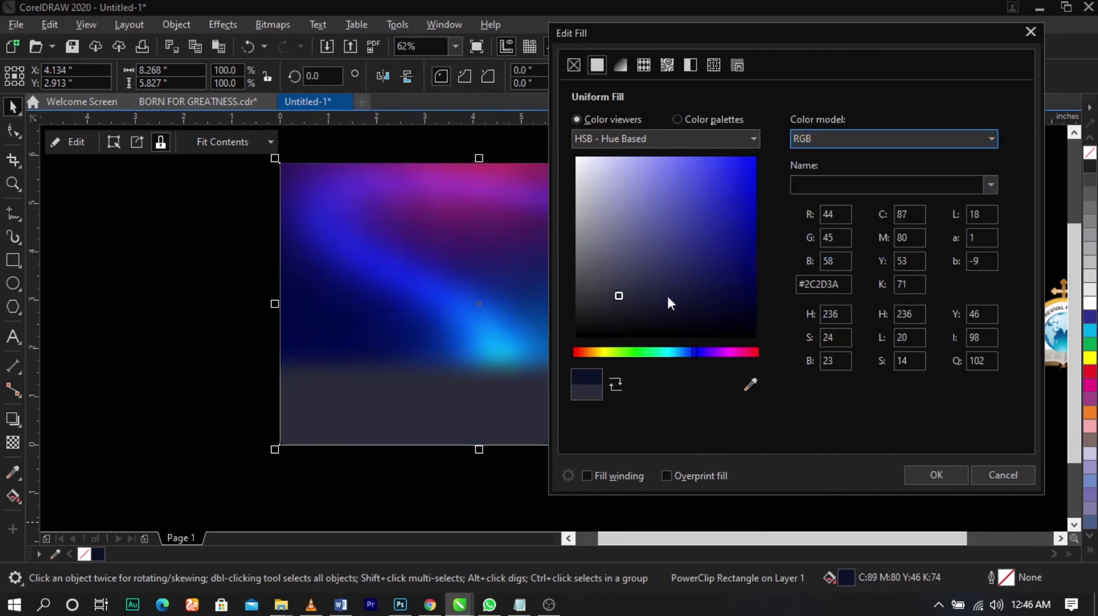
pyautogui.moveTo(730, 283)
pyautogui.mouseDown()
pyautogui.moveTo(746, 260)
pyautogui.moveTo(756, 303)
pyautogui.mouseUp()
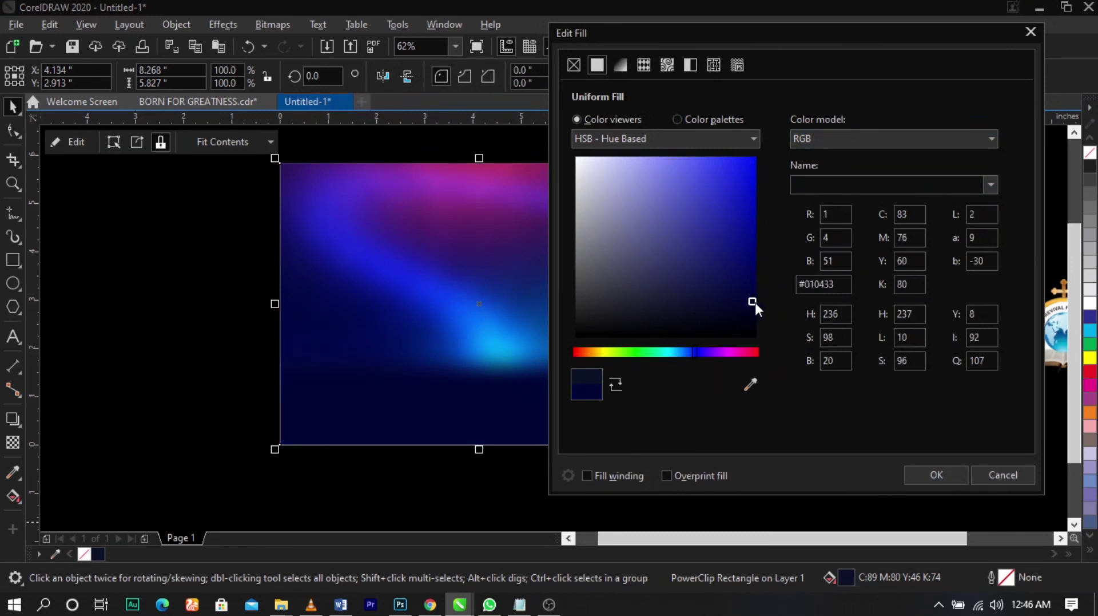
pyautogui.click(950, 479)
pyautogui.click(748, 420)
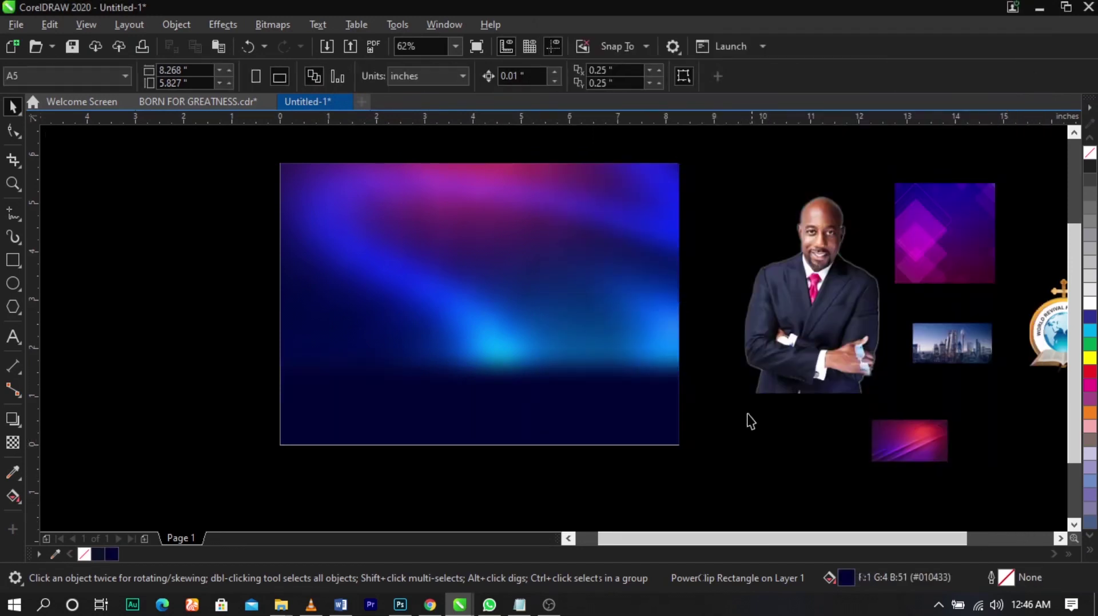
# - Place the city skyline image over the blurred background on the page and enlarge it to about 4.69 × 2.34 in
pyautogui.press('z')
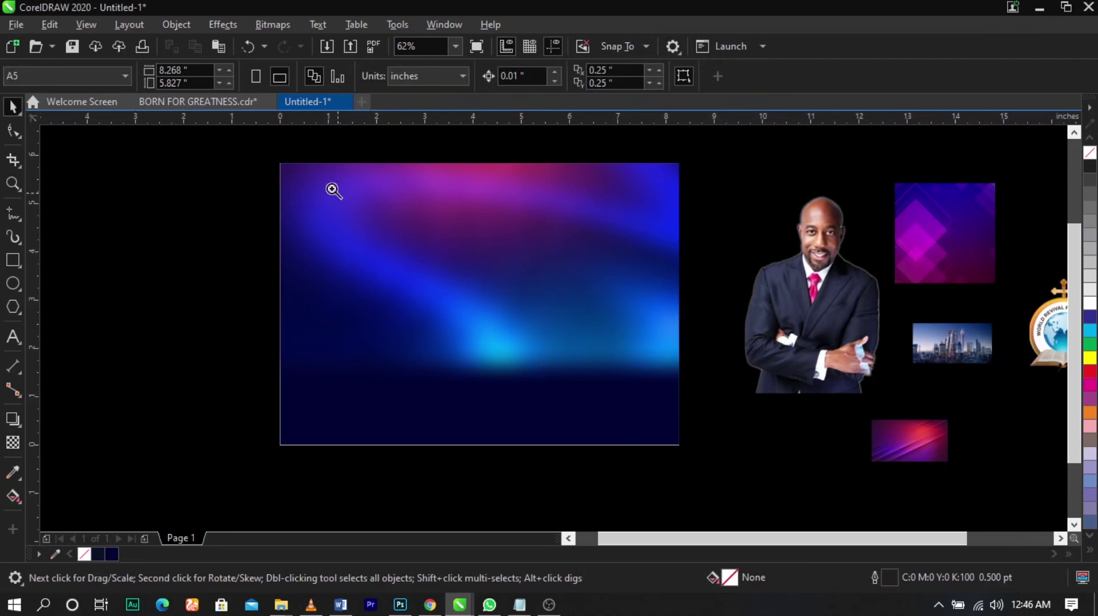
pyautogui.moveTo(250, 154); pyautogui.dragTo(824, 483)
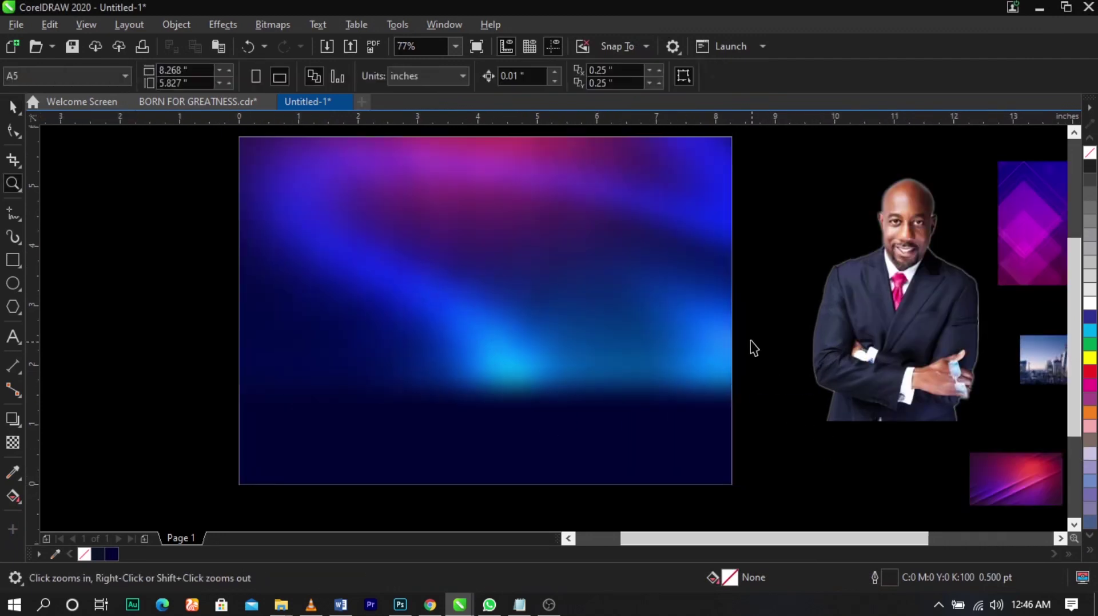
pyautogui.moveTo(1053, 381); pyautogui.dragTo(724, 360)
pyautogui.scroll(3, 655, 315)
pyautogui.moveTo(677, 332); pyautogui.dragTo(616, 359)
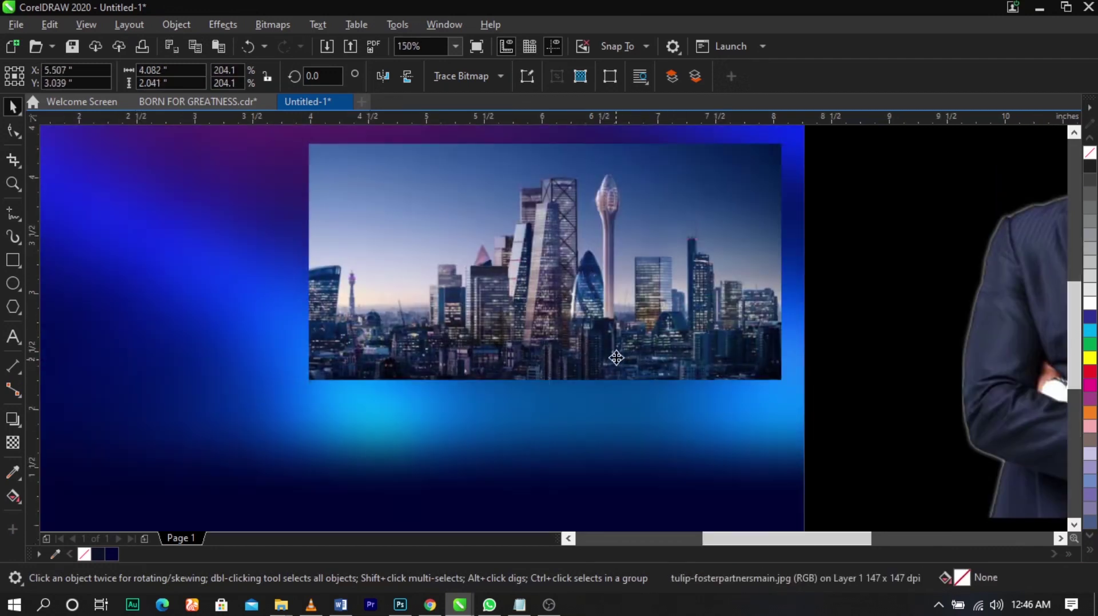
pyautogui.moveTo(727, 412); pyautogui.dragTo(762, 445)
pyautogui.scroll(-1, 764, 384)
pyautogui.scroll(-2, 766, 391)
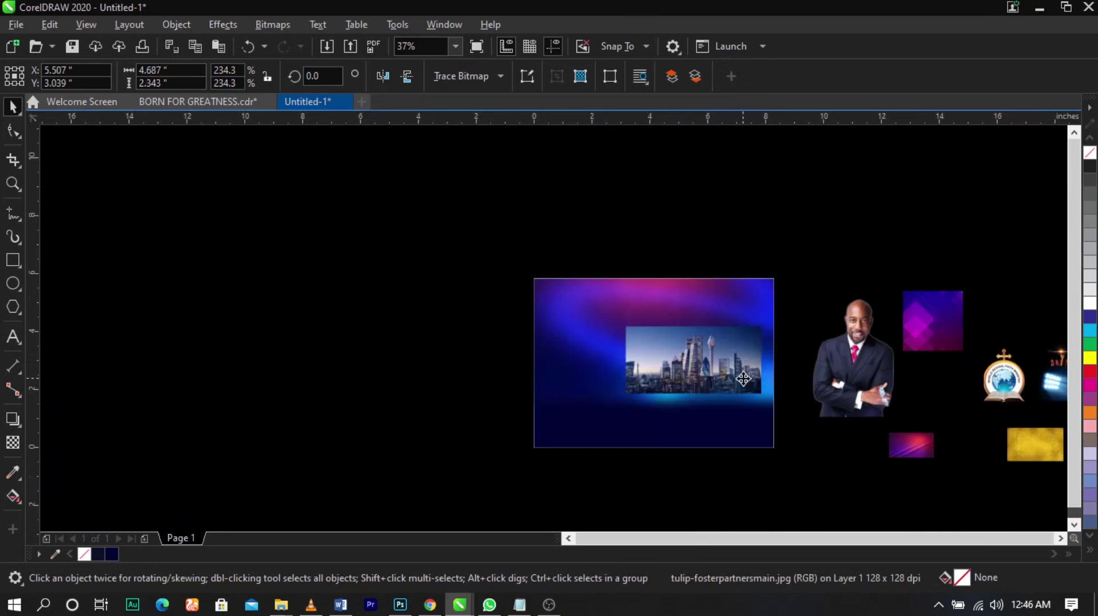
pyautogui.press('z')
pyautogui.moveTo(596, 309); pyautogui.dragTo(742, 397)
pyautogui.press('space')
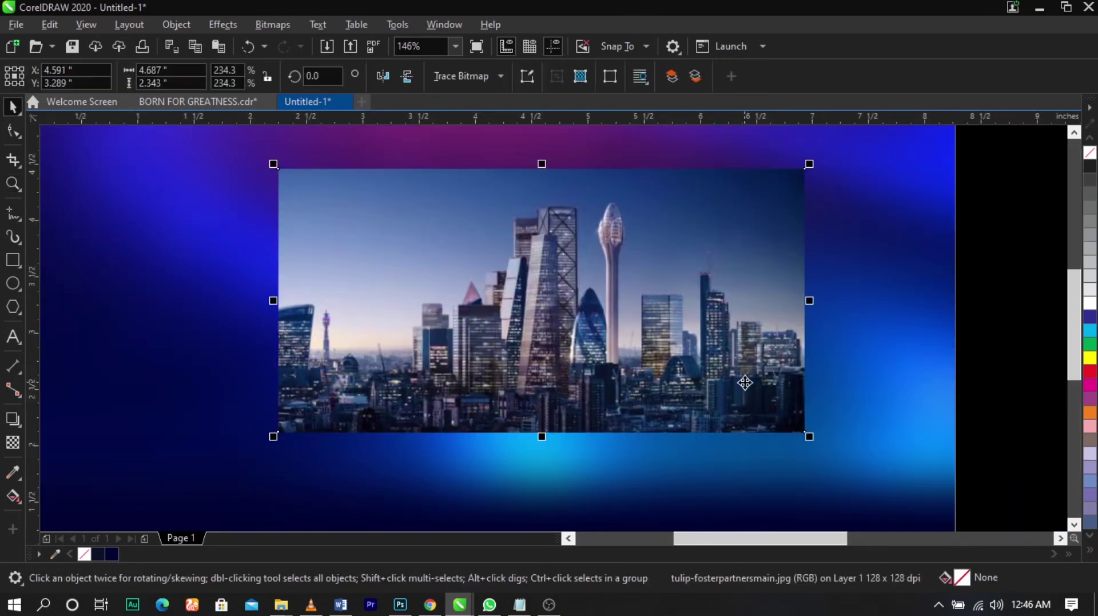
# - Apply a horizontal linear fountain transparency that fades out the right edge of the skyline image
pyautogui.click(12, 442)
pyautogui.moveTo(671, 303); pyautogui.dragTo(639, 303)
pyautogui.moveTo(776, 304); pyautogui.dragTo(766, 302)
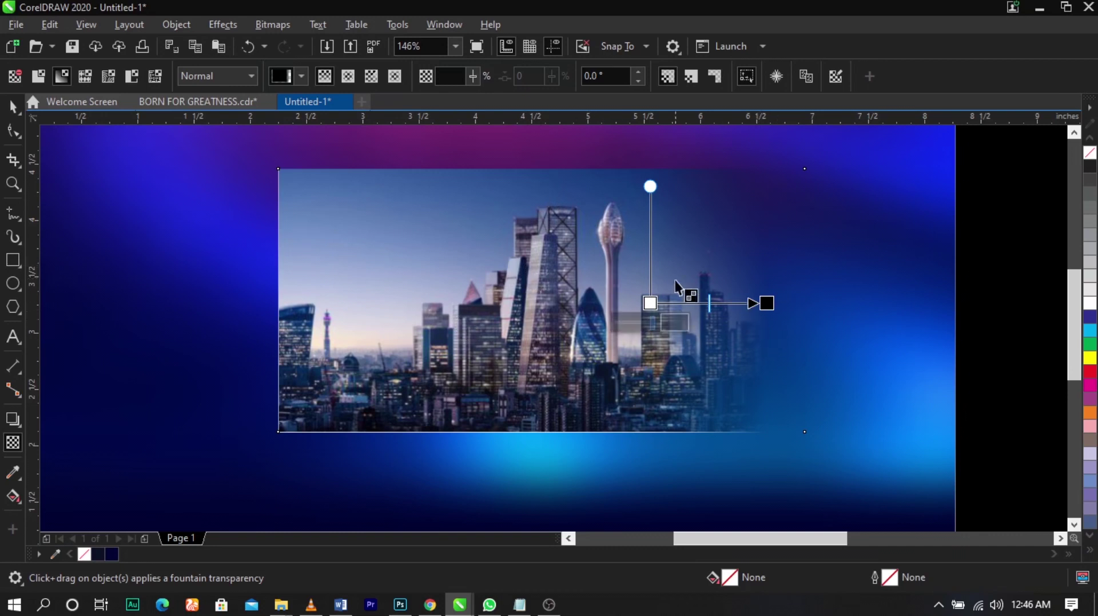
pyautogui.moveTo(425, 288); pyautogui.dragTo(307, 286)
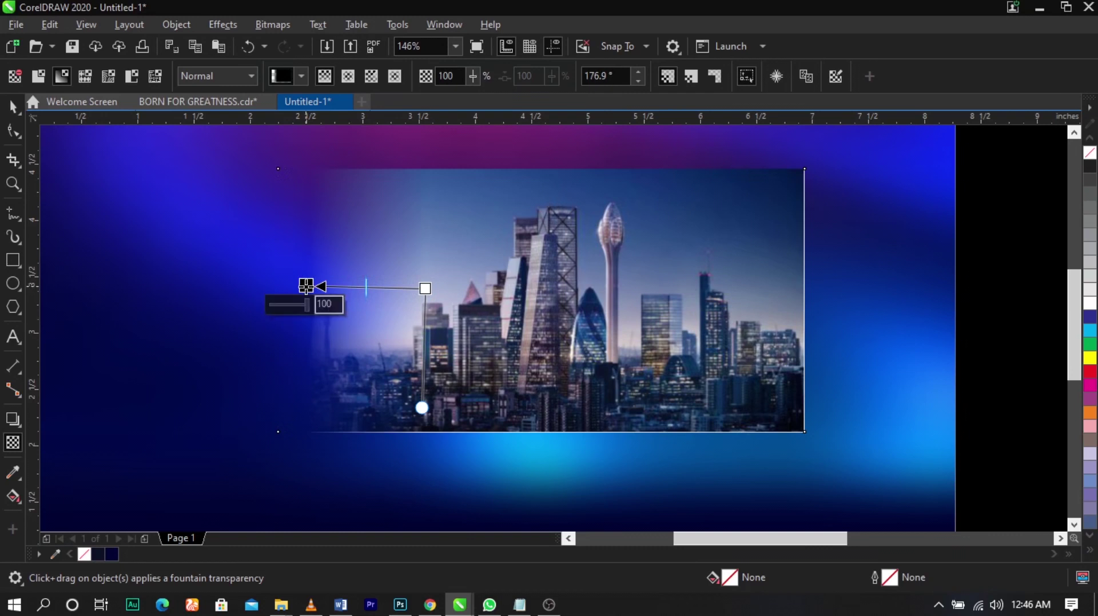
pyautogui.moveTo(665, 312); pyautogui.dragTo(790, 313)
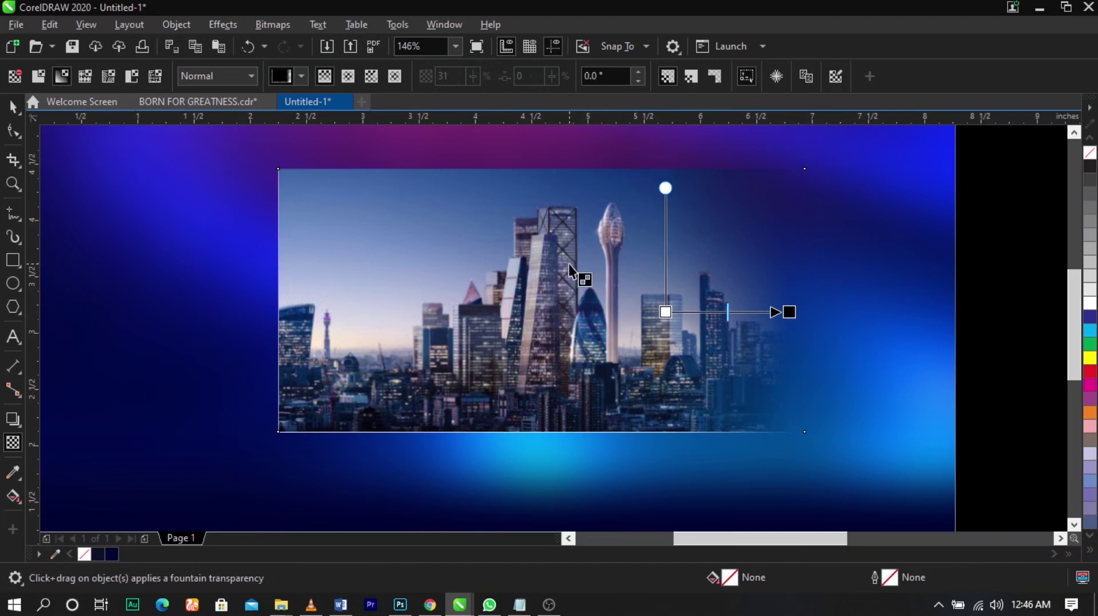
# - Convert the faded skyline image to a 300 dpi RGB Color (24-bit) bitmap with a transparent background
pyautogui.click(276, 24)
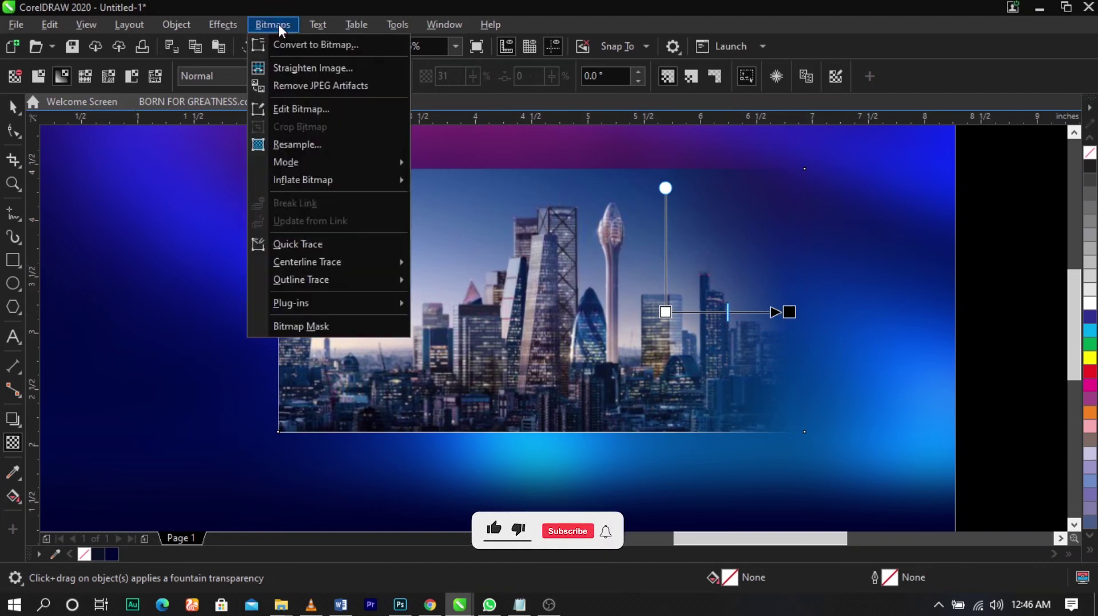
pyautogui.click(285, 45)
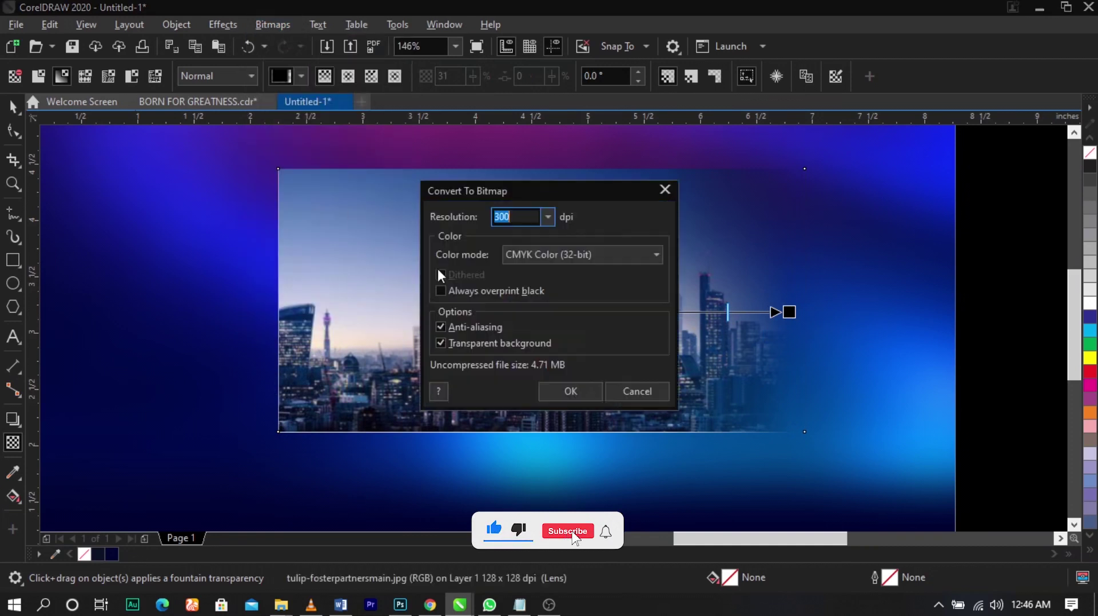
pyautogui.click(550, 261)
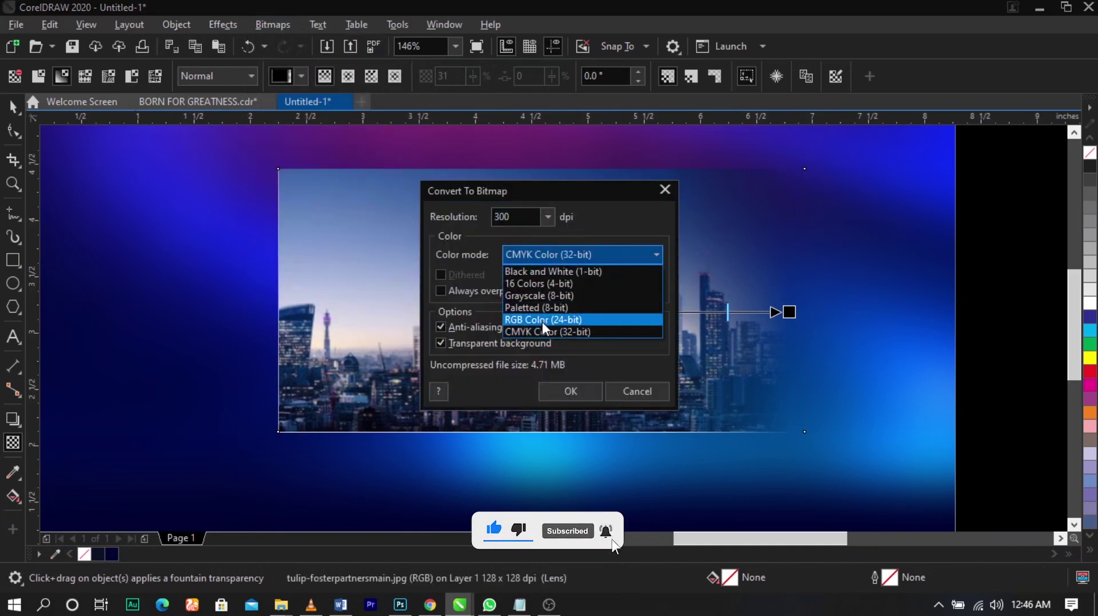
pyautogui.click(543, 319)
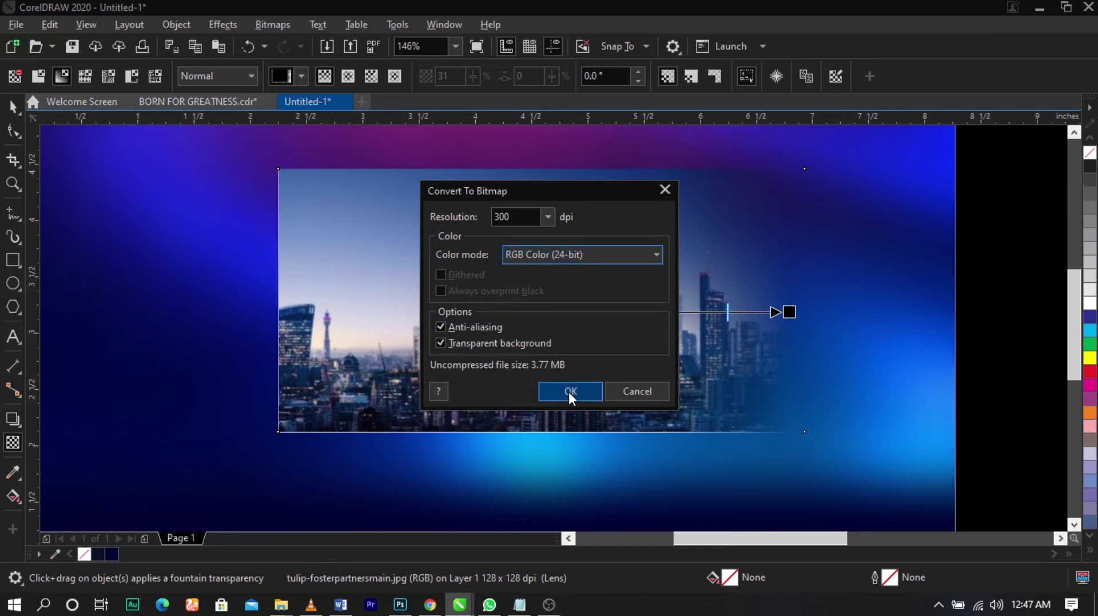
pyautogui.click(570, 391)
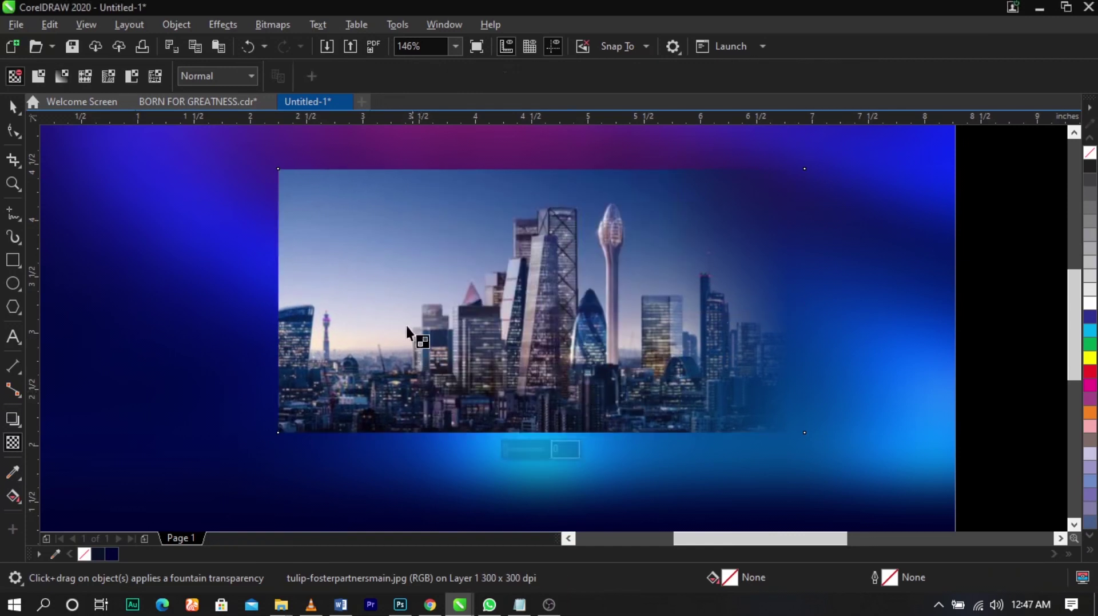
# - Fade out the skyline's left edge with a horizontal linear fountain transparency and convert it to a 300 dpi RGB bitmap
pyautogui.moveTo(394, 303); pyautogui.dragTo(291, 301)
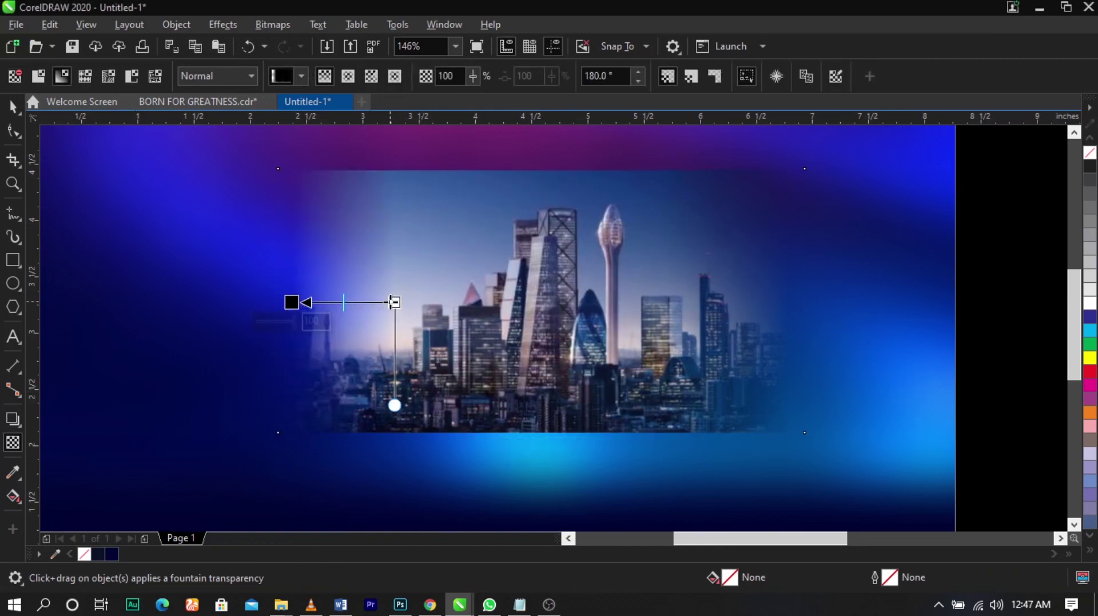
pyautogui.moveTo(395, 302); pyautogui.dragTo(407, 303)
pyautogui.moveTo(291, 302); pyautogui.dragTo(306, 303)
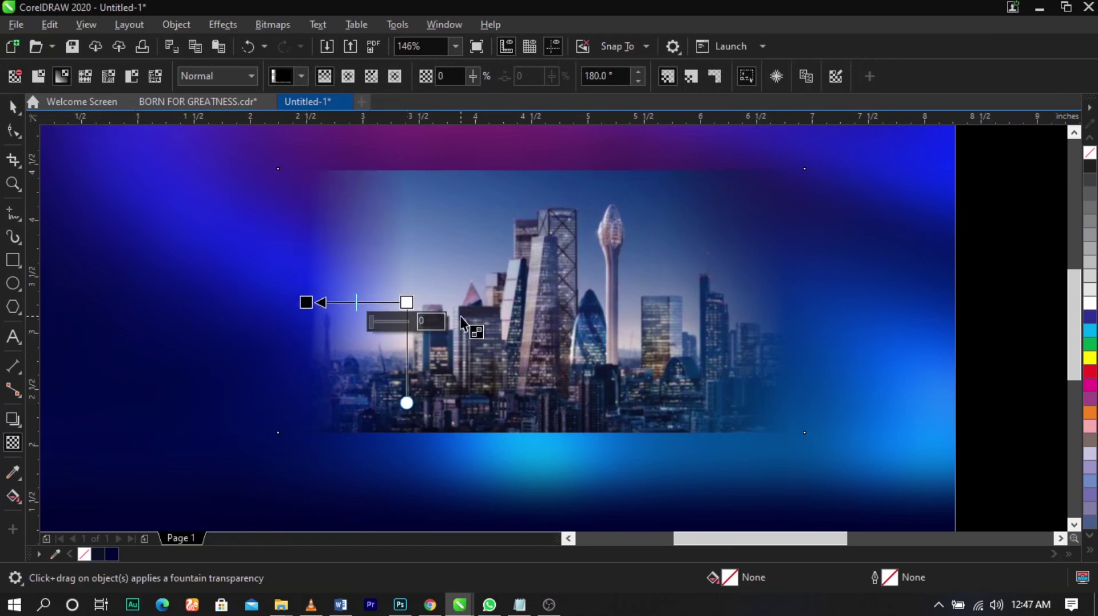
pyautogui.click(290, 26)
pyautogui.click(311, 45)
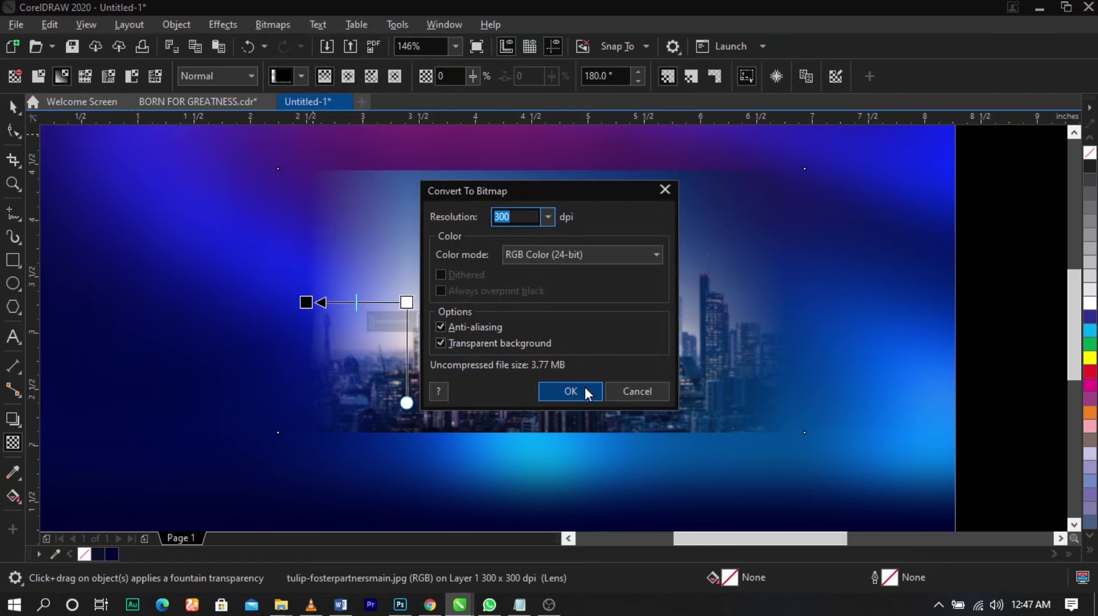
pyautogui.click(585, 389)
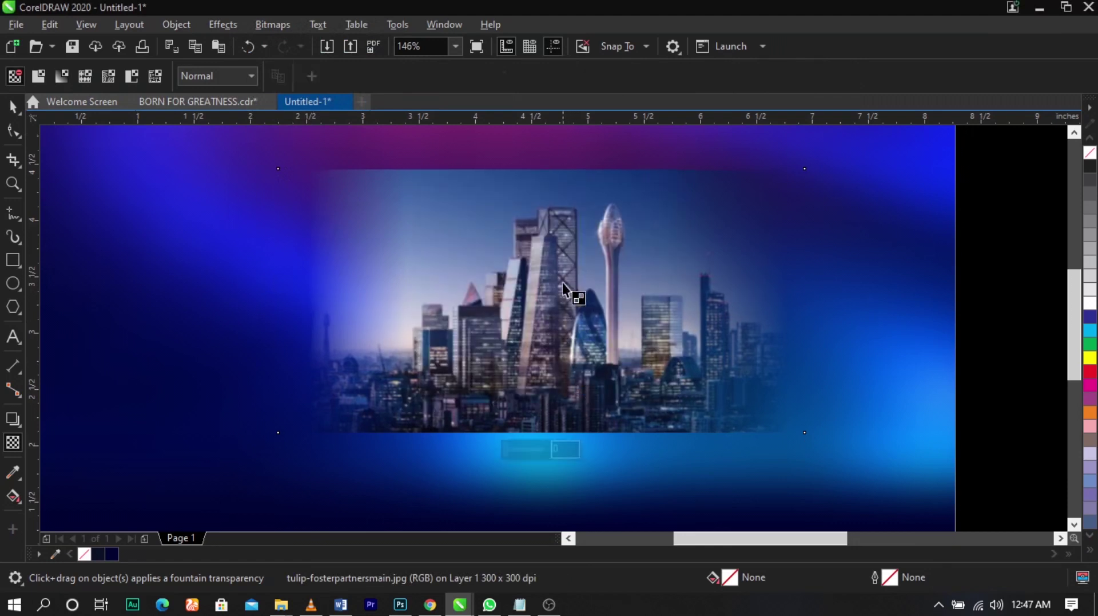
# - Fade out the skyline's top edge with a vertical linear fountain transparency and convert the image to a bitmap
pyautogui.moveTo(556, 259); pyautogui.dragTo(555, 182)
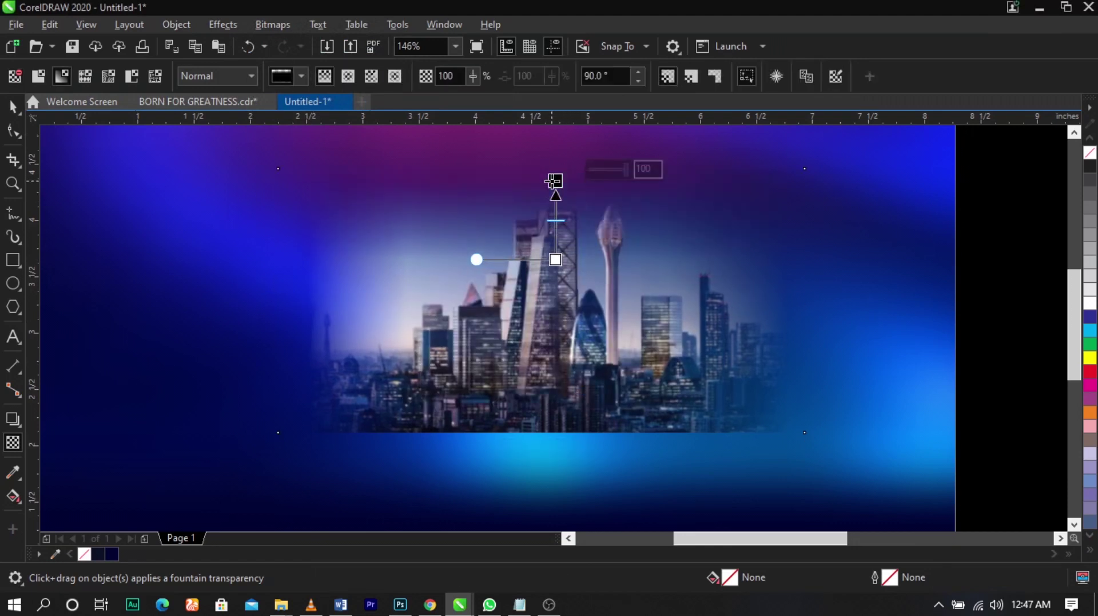
pyautogui.moveTo(555, 259); pyautogui.dragTo(558, 265)
pyautogui.click(272, 24)
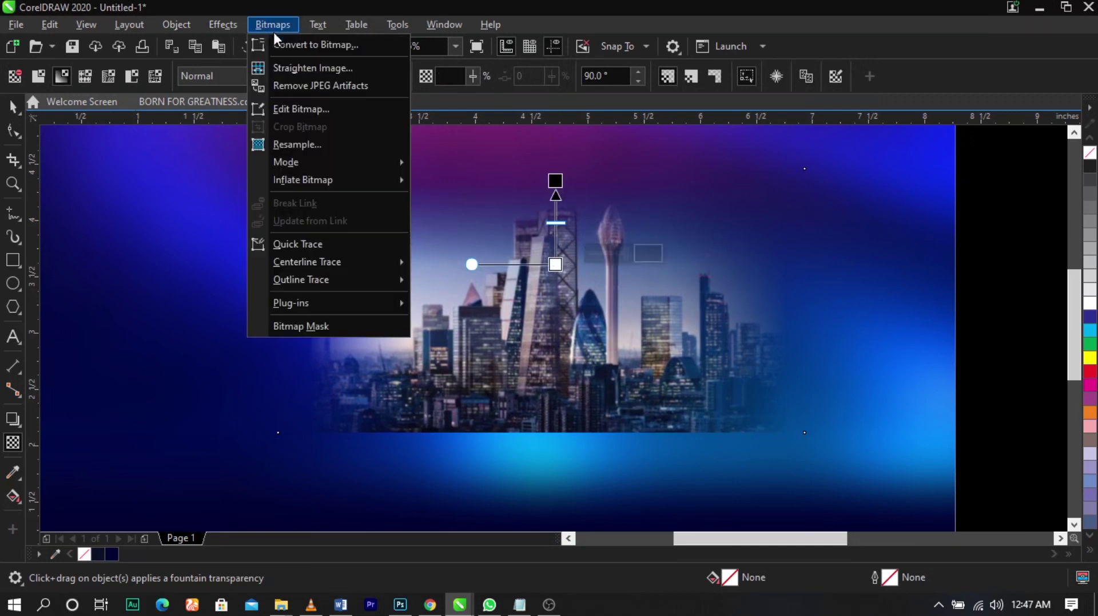
pyautogui.click(313, 45)
pyautogui.click(542, 392)
# - Fade out the skyline's bottom edge with a vertical fountain transparency and set its merge mode to Overlay
pyautogui.moveTo(559, 363); pyautogui.dragTo(559, 419)
pyautogui.moveTo(561, 352); pyautogui.dragTo(562, 415)
pyautogui.scroll(-3, 561, 415)
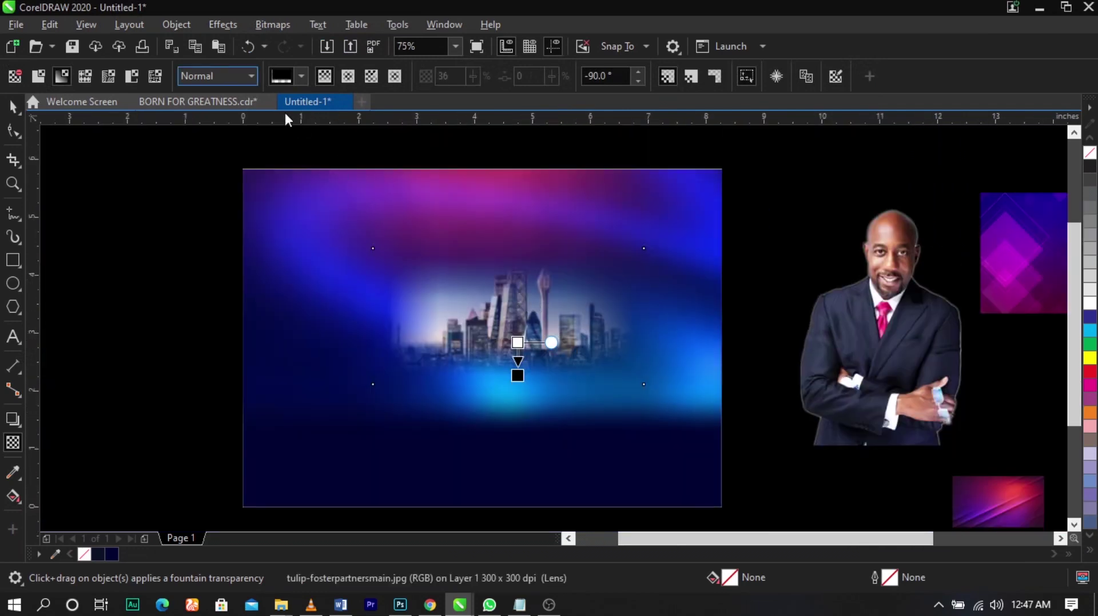
pyautogui.click(241, 84)
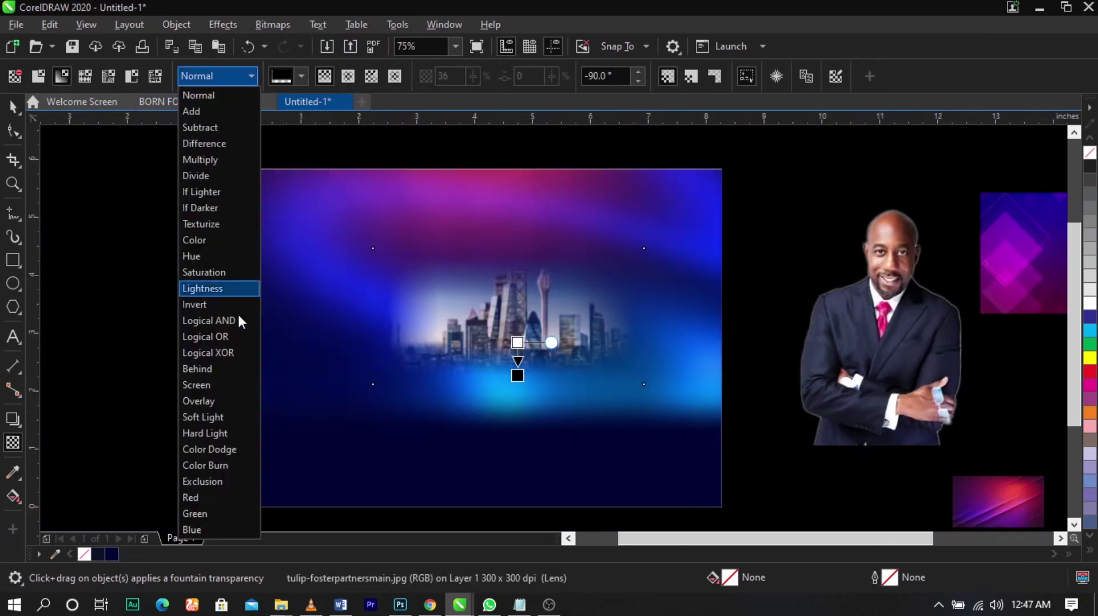
pyautogui.click(241, 400)
pyautogui.click(7, 106)
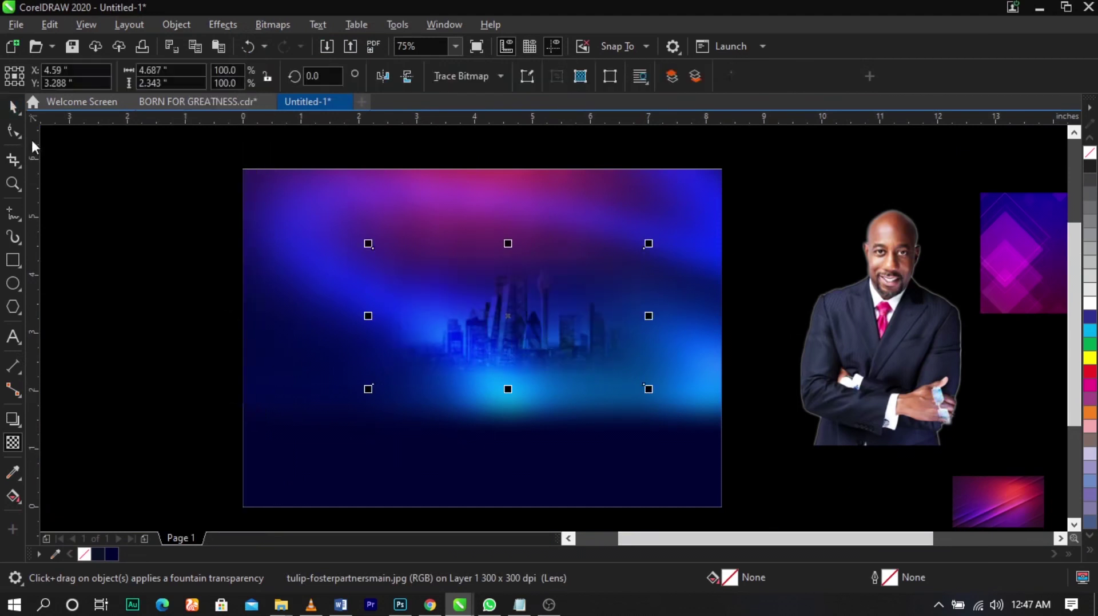
# - Move the skyline to the upper right of the page, scale it to about 4.53 × 2.26 in, and PowerClip it inside the page frame
pyautogui.moveTo(544, 314); pyautogui.dragTo(605, 284)
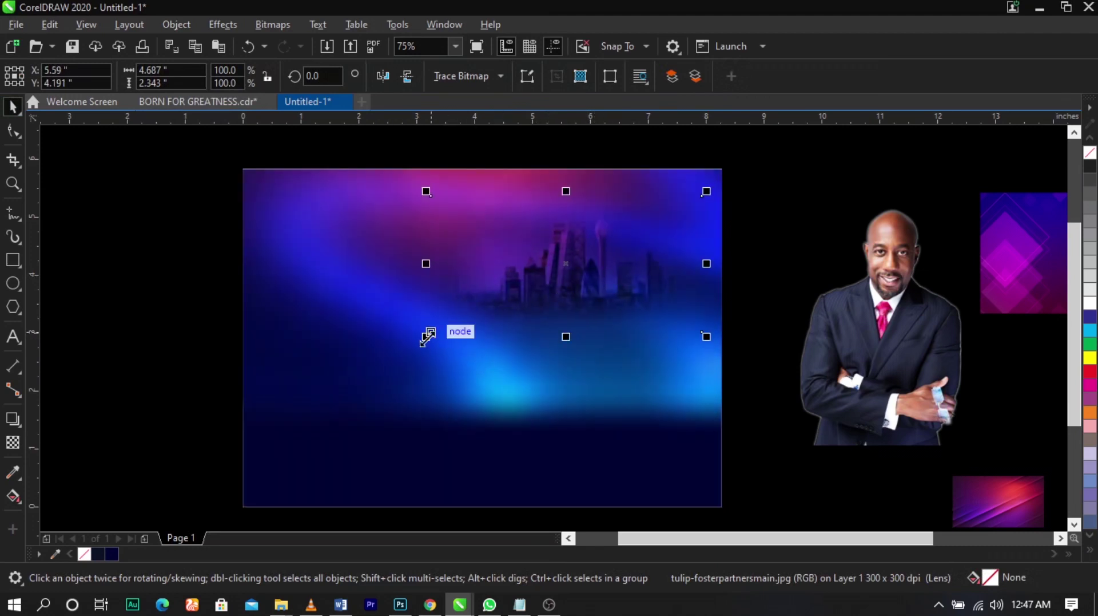
pyautogui.moveTo(426, 336); pyautogui.dragTo(435, 331)
pyautogui.rightClick(628, 290)
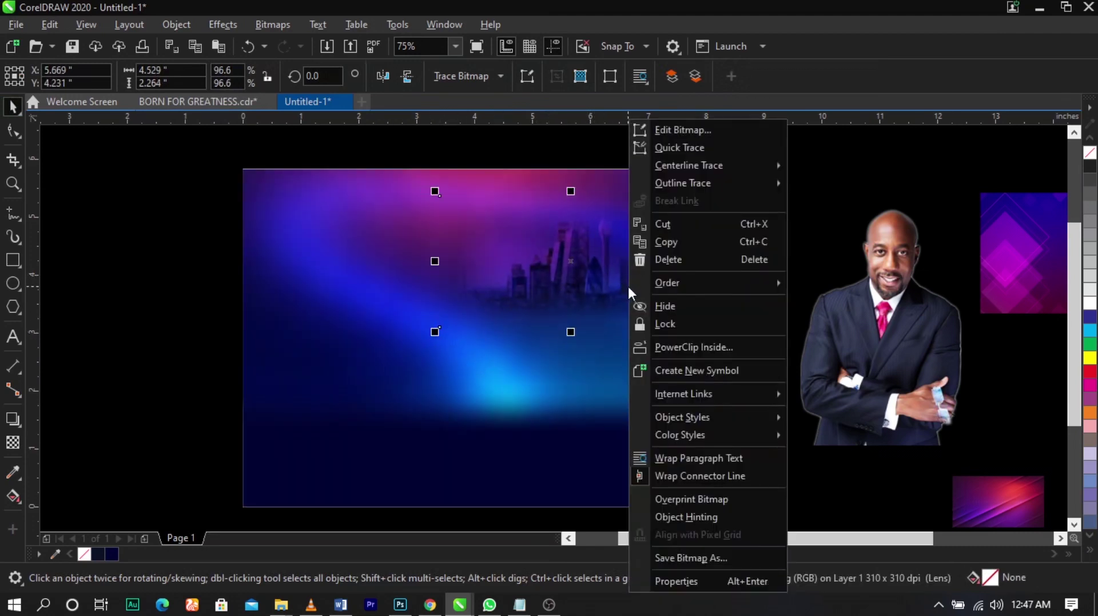
pyautogui.click(663, 345)
pyautogui.click(481, 373)
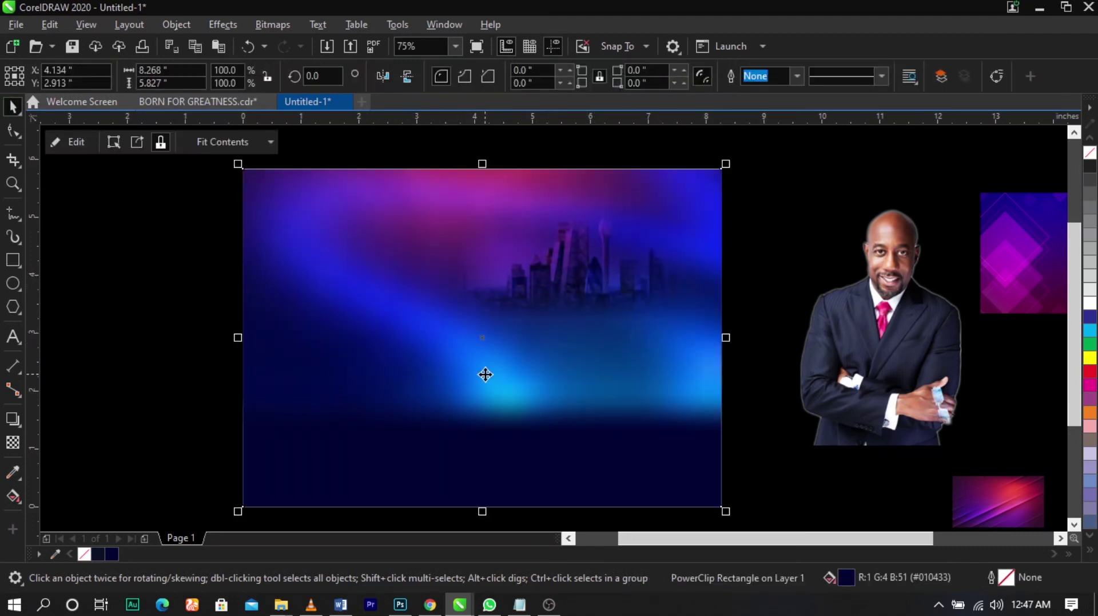
pyautogui.click(758, 366)
# - Move the page frame off the page to check its clipped contents, and centre it back on the page
pyautogui.scroll(-2, 645, 307)
pyautogui.scroll(2, 572, 336)
pyautogui.moveTo(574, 339); pyautogui.dragTo(206, 325)
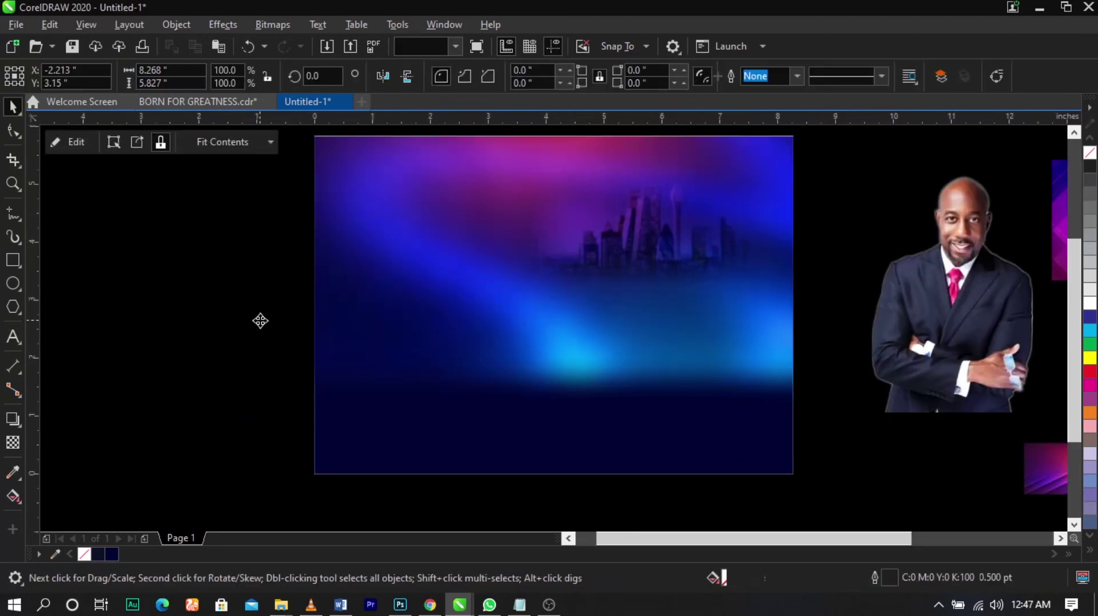
pyautogui.scroll(-1, 449, 321)
pyautogui.moveTo(428, 288); pyautogui.dragTo(342, 310)
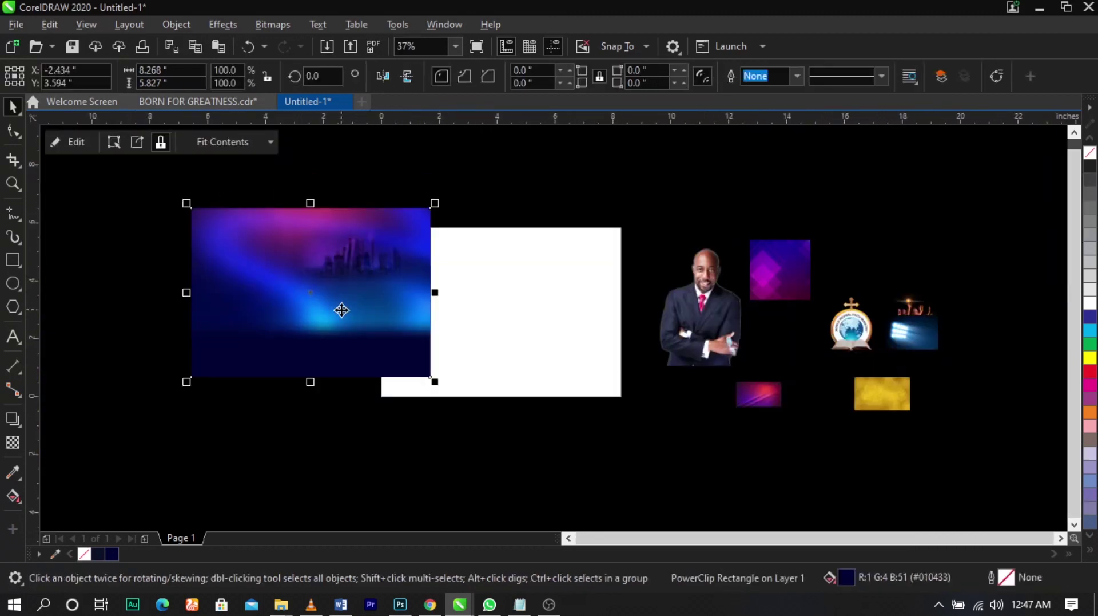
pyautogui.press('p')
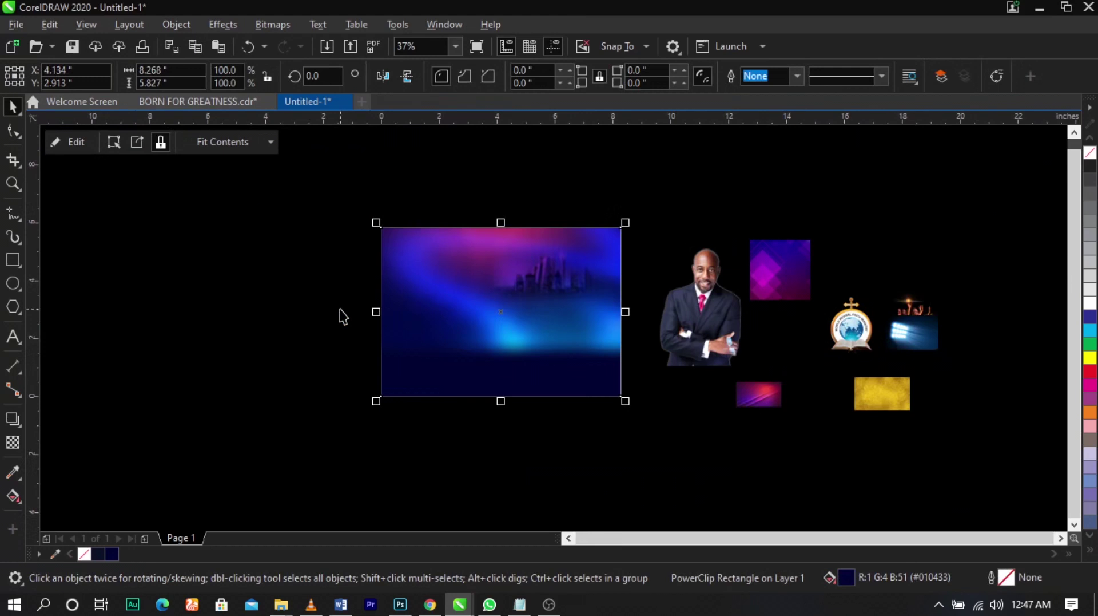
pyautogui.click(13, 183)
pyautogui.moveTo(360, 216); pyautogui.dragTo(642, 418)
pyautogui.press('space')
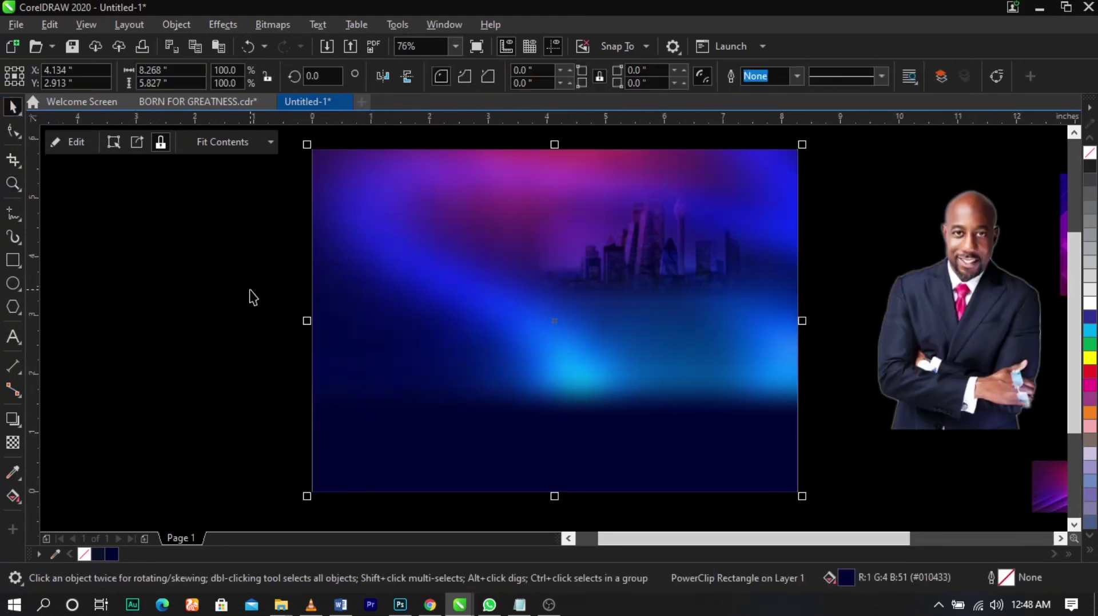
pyautogui.press('Escape')
# - Copy all the flyer text from Notepad and paste it into the CorelDRAW document as artistic text starting left of the page
pyautogui.click(520, 605)
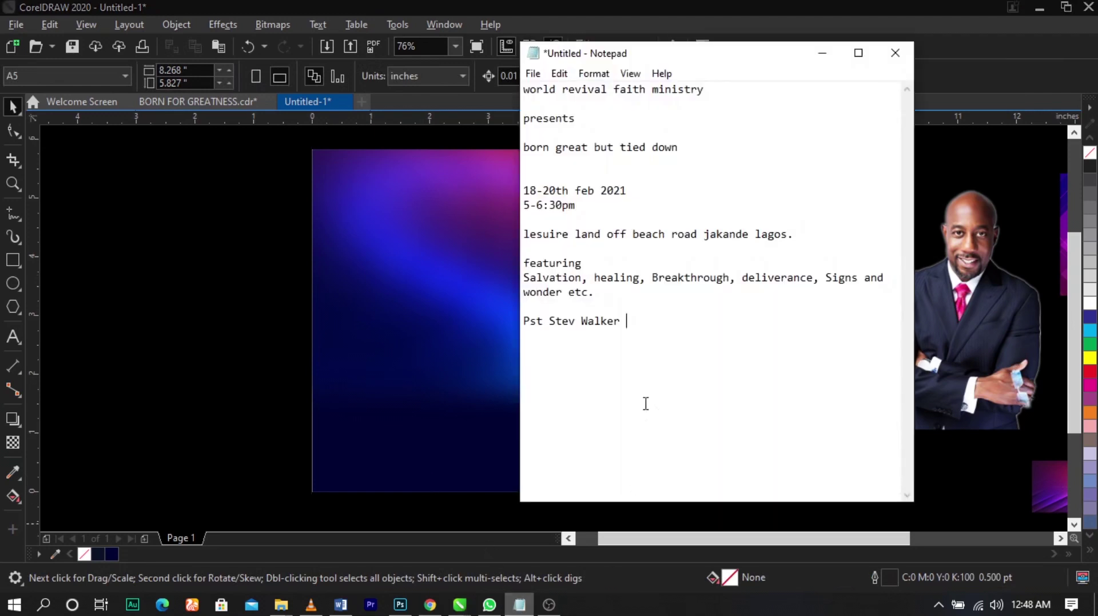
pyautogui.moveTo(652, 376); pyautogui.dragTo(521, 88)
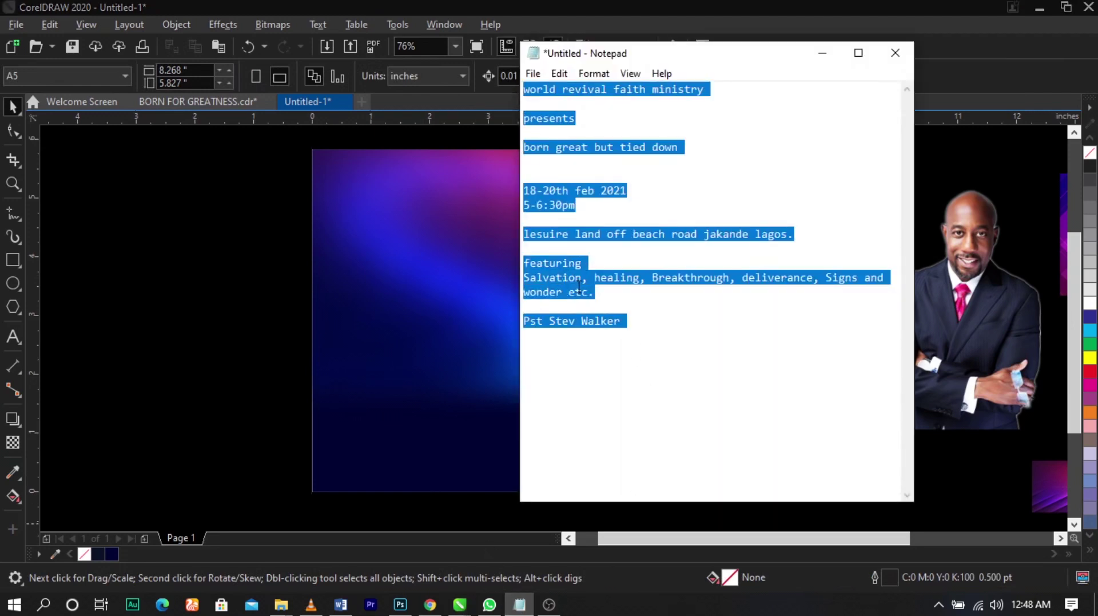
pyautogui.click(252, 319)
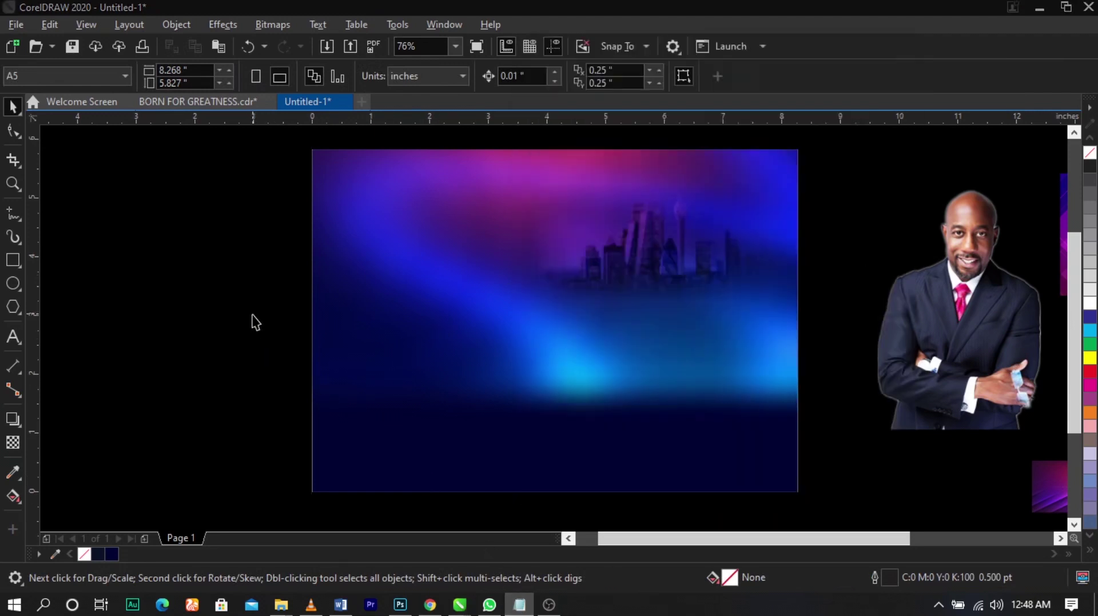
pyautogui.click(12, 337)
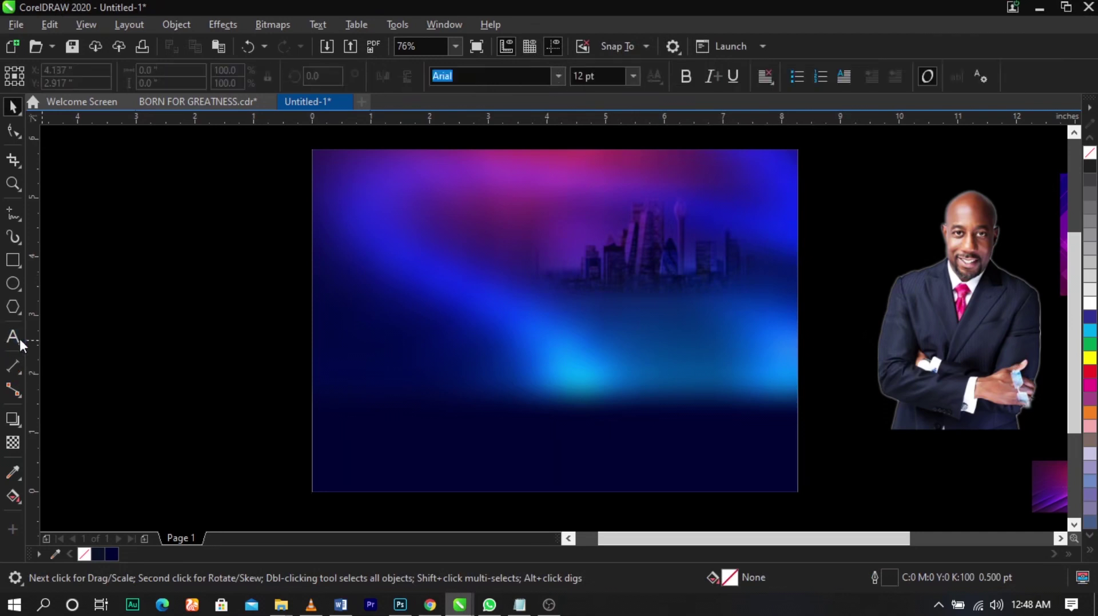
pyautogui.click(227, 291)
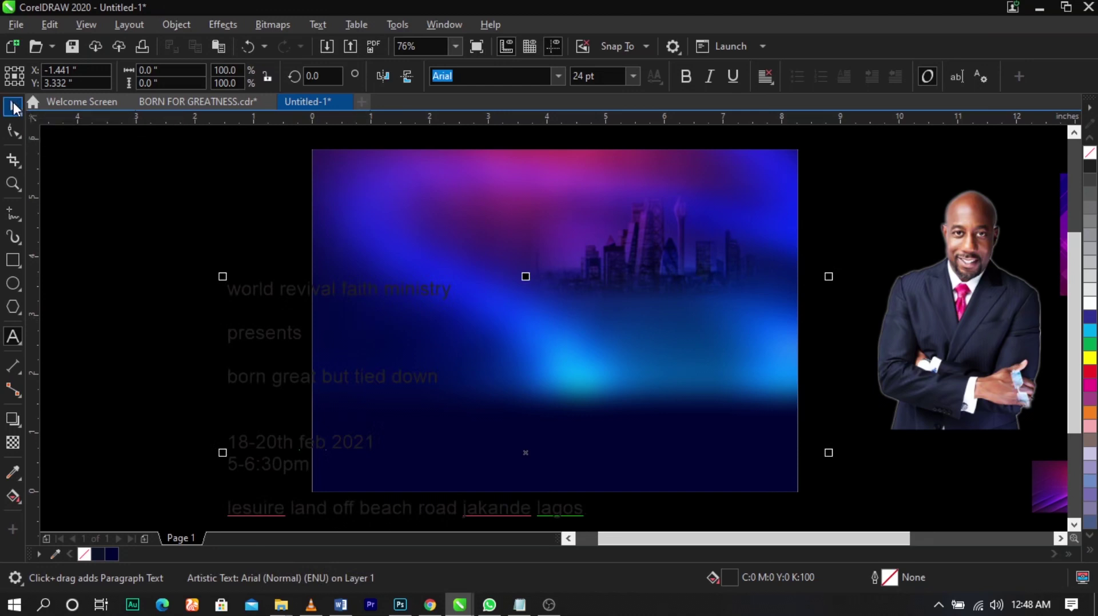
pyautogui.click(12, 108)
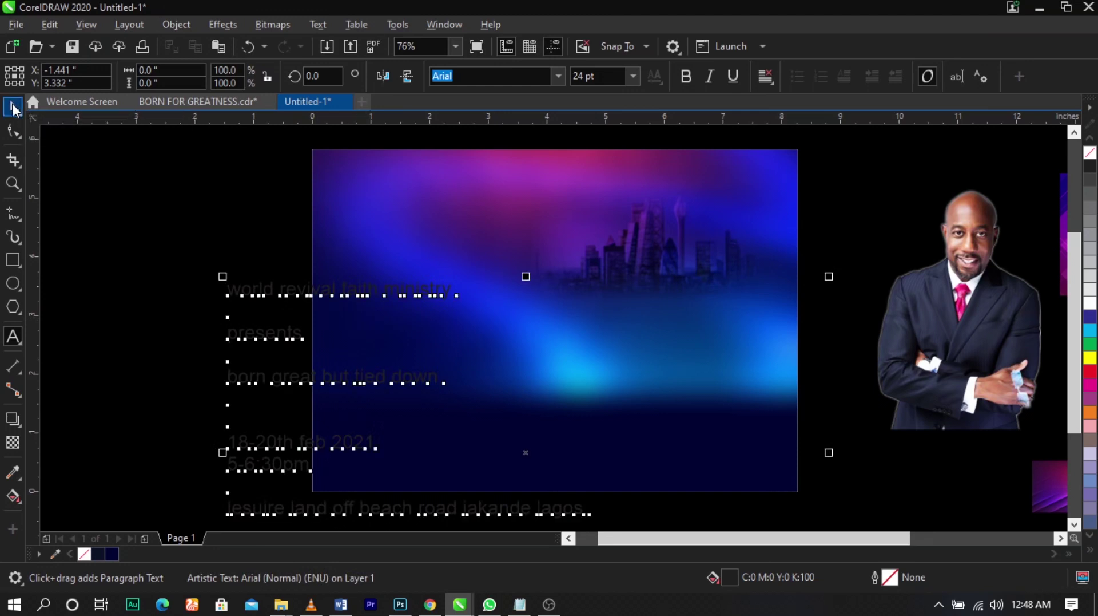
# - Set the pasted flyer text to 9 pt and move it farther left beside the page
pyautogui.click(633, 78)
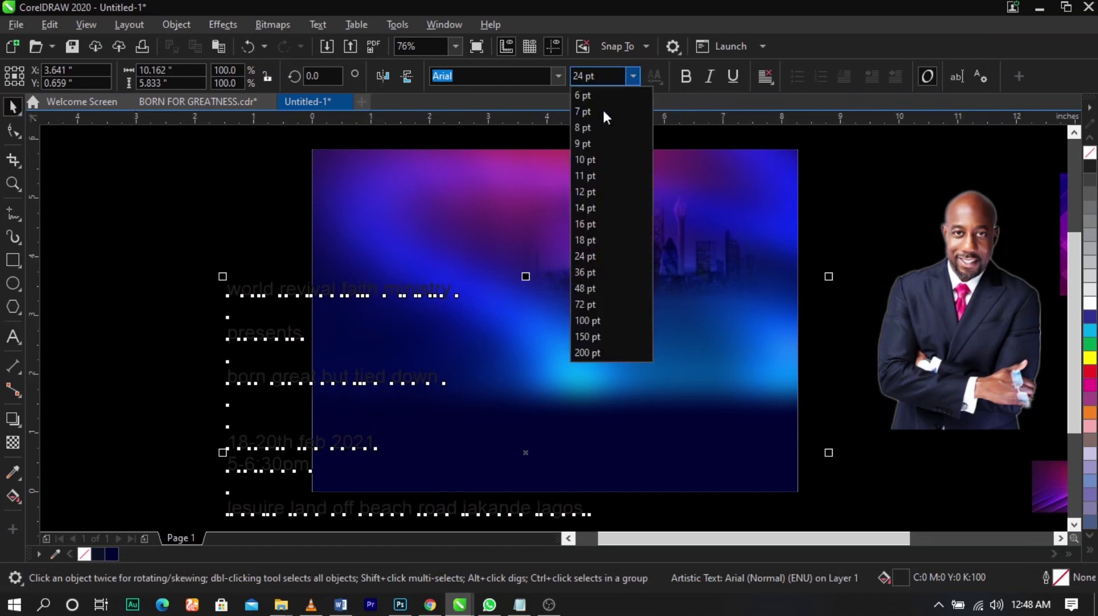
pyautogui.click(587, 145)
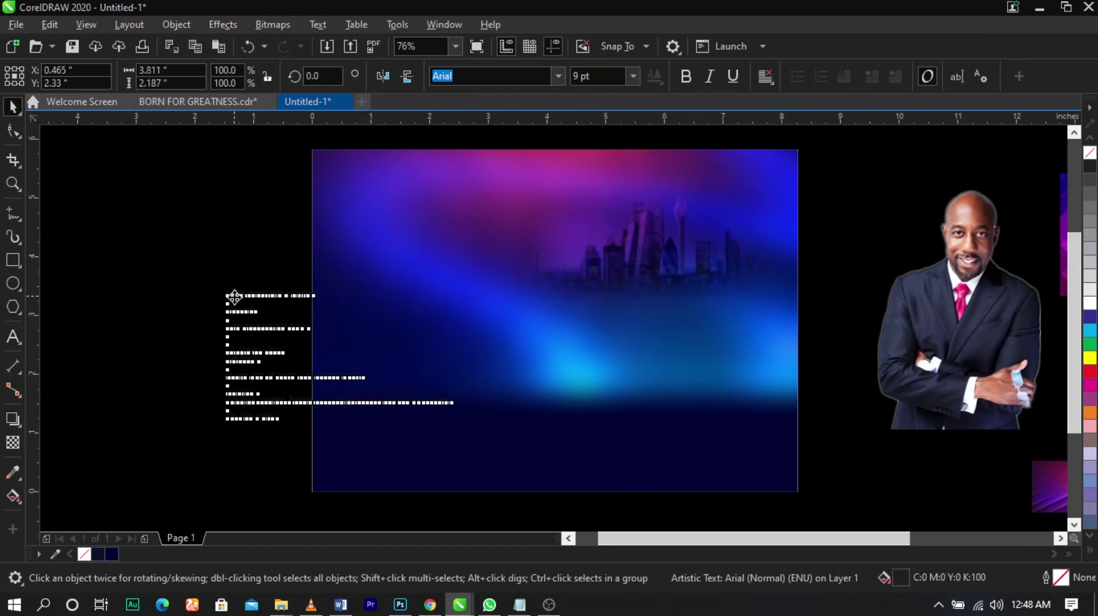
pyautogui.moveTo(235, 297); pyautogui.dragTo(139, 247)
pyautogui.press('Escape')
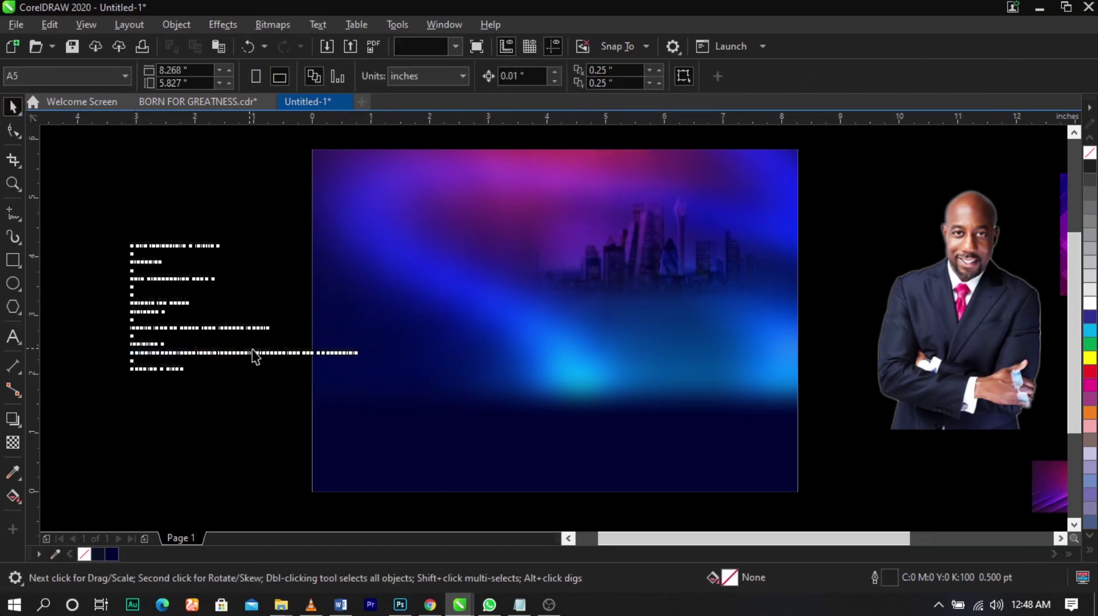
# - Place the church logo in the upper right corner of the flyer and scale it down to fit above the skyline
pyautogui.scroll(-2, 500, 298)
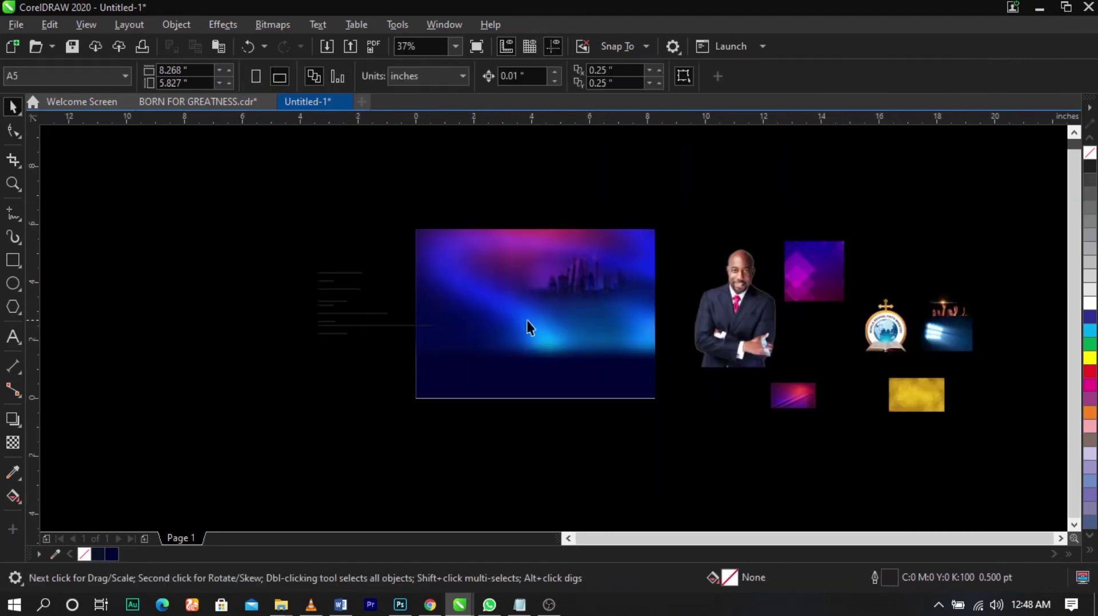
pyautogui.moveTo(896, 335); pyautogui.dragTo(611, 269)
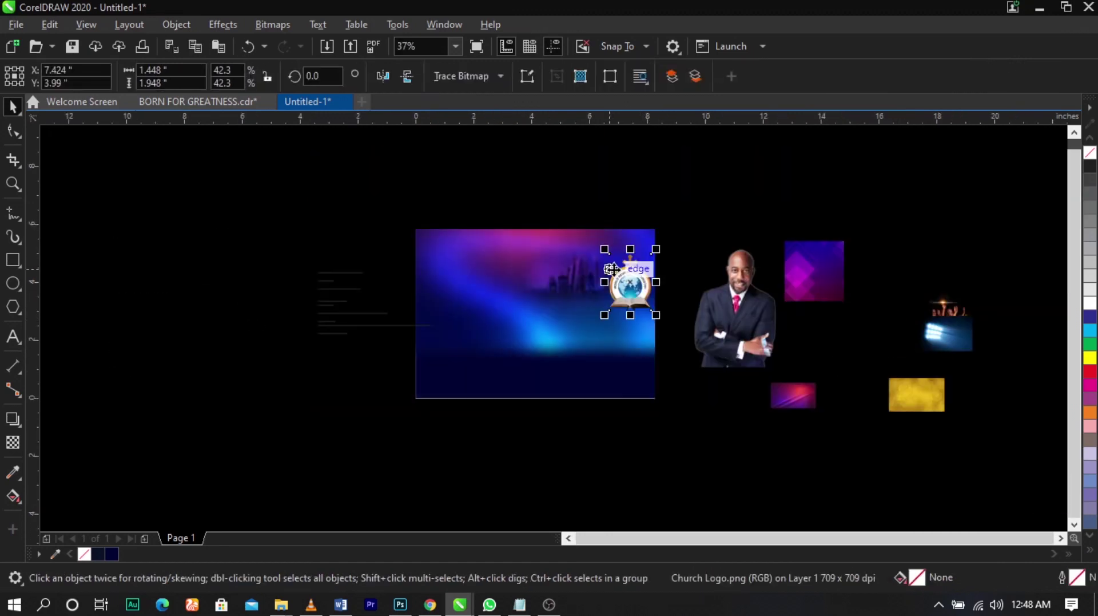
pyautogui.press('F2')
pyautogui.moveTo(355, 208); pyautogui.dragTo(682, 356)
pyautogui.moveTo(815, 386); pyautogui.dragTo(775, 368)
pyautogui.moveTo(747, 298); pyautogui.dragTo(777, 262)
pyautogui.scroll(2, 767, 265)
pyautogui.moveTo(728, 289); pyautogui.dragTo(745, 271)
pyautogui.moveTo(798, 307); pyautogui.dragTo(765, 290)
pyautogui.scroll(-1, 783, 268)
pyautogui.click(847, 260)
pyautogui.scroll(-1, 846, 259)
# - Cut the line "world revival faith ministry" from the flyer text and paste it as its own text near the church logo
pyautogui.press('F2')
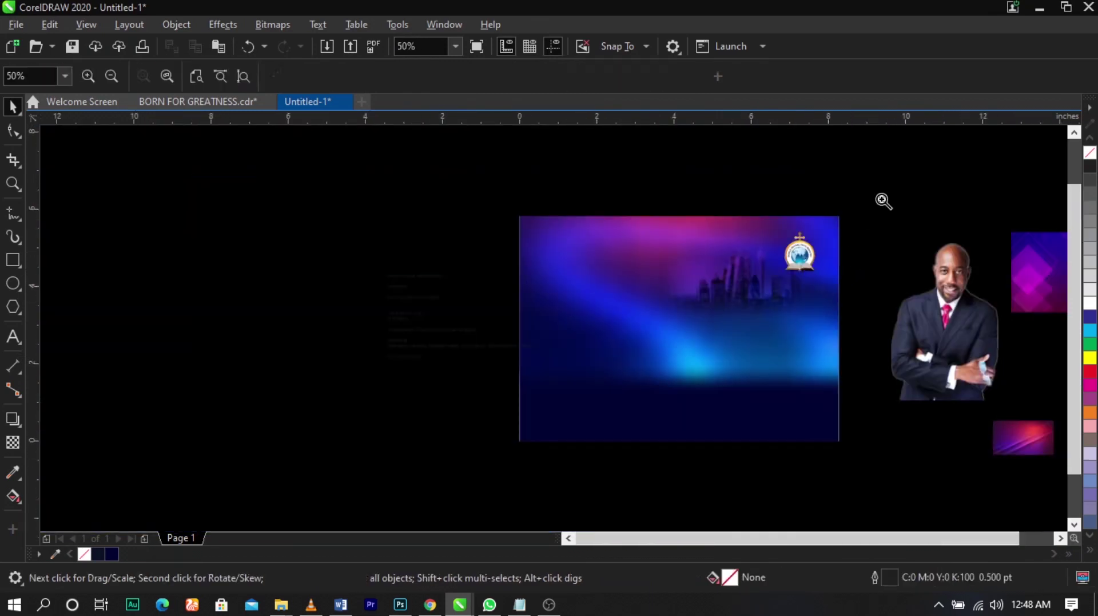
pyautogui.moveTo(881, 199); pyautogui.dragTo(307, 436)
pyautogui.scroll(1, 229, 272)
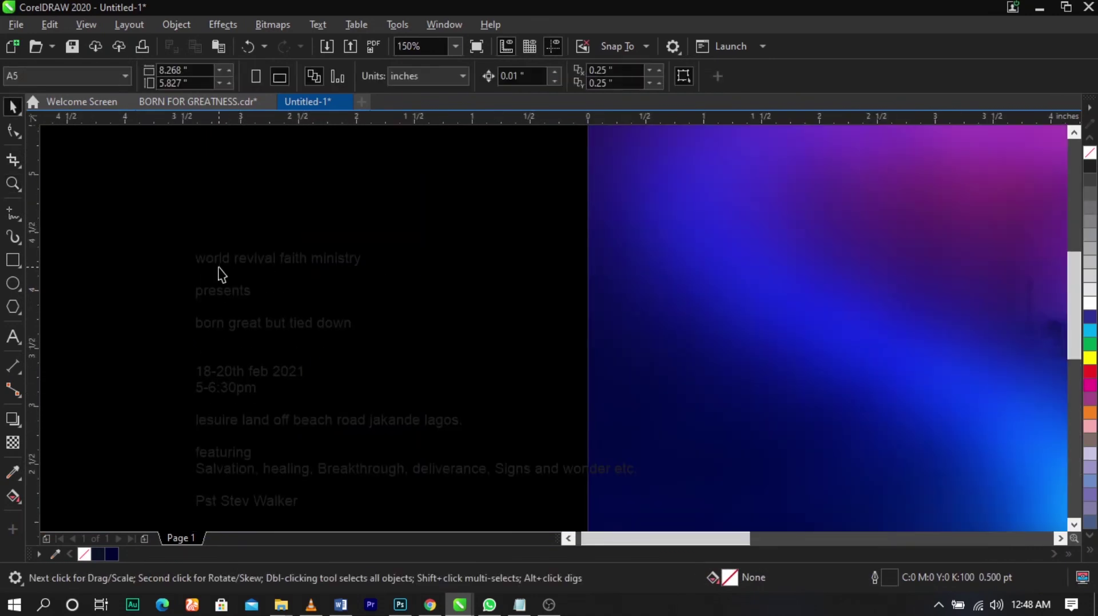
pyautogui.doubleClick(219, 258)
pyautogui.moveTo(195, 260); pyautogui.dragTo(417, 274)
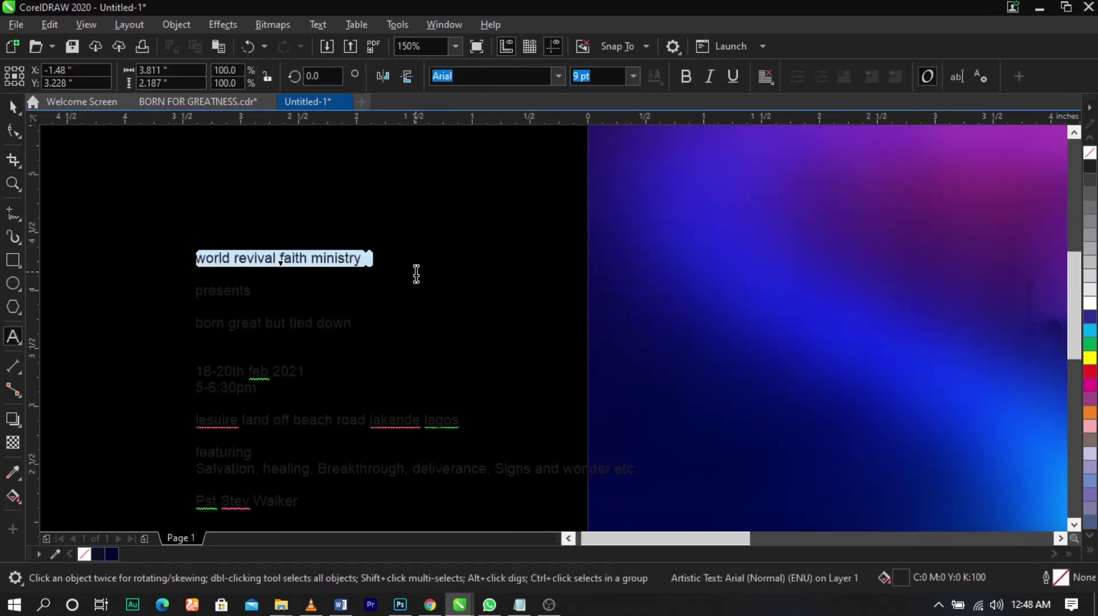
pyautogui.hotkey('ctrl', 'x')
pyautogui.scroll(-1, 416, 274)
pyautogui.scroll(1, 906, 252)
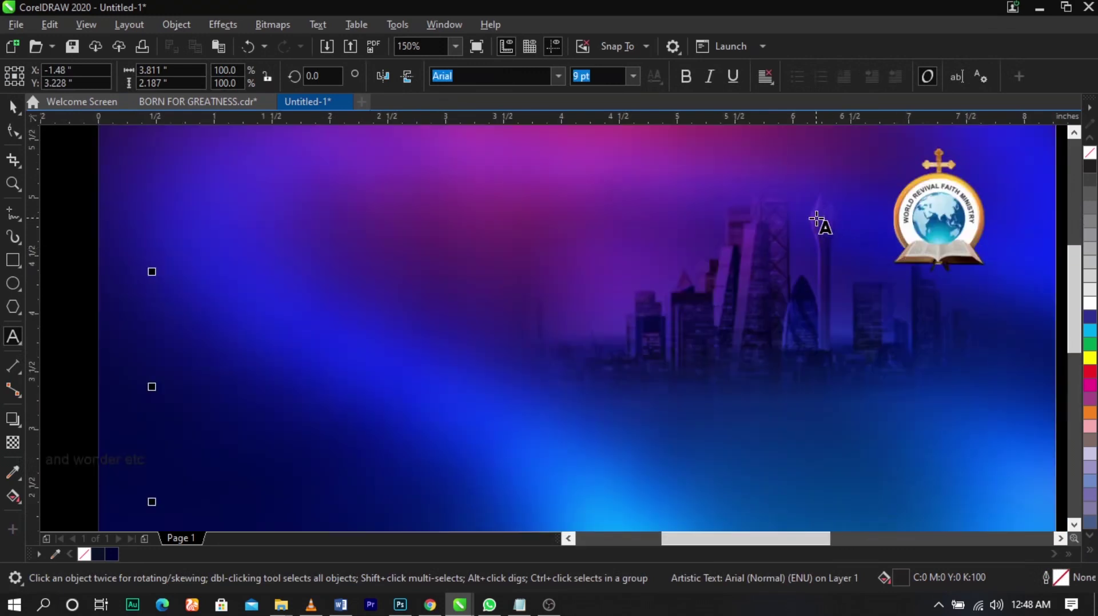
pyautogui.click(817, 218)
pyautogui.hotkey('ctrl', 'v')
# - Fill the pasted ministry name with white and move it to the left of the church logo
pyautogui.hotkey('ctrl', 'space')
pyautogui.click(933, 231)
pyautogui.moveTo(861, 221); pyautogui.dragTo(805, 221)
pyautogui.click(1090, 304)
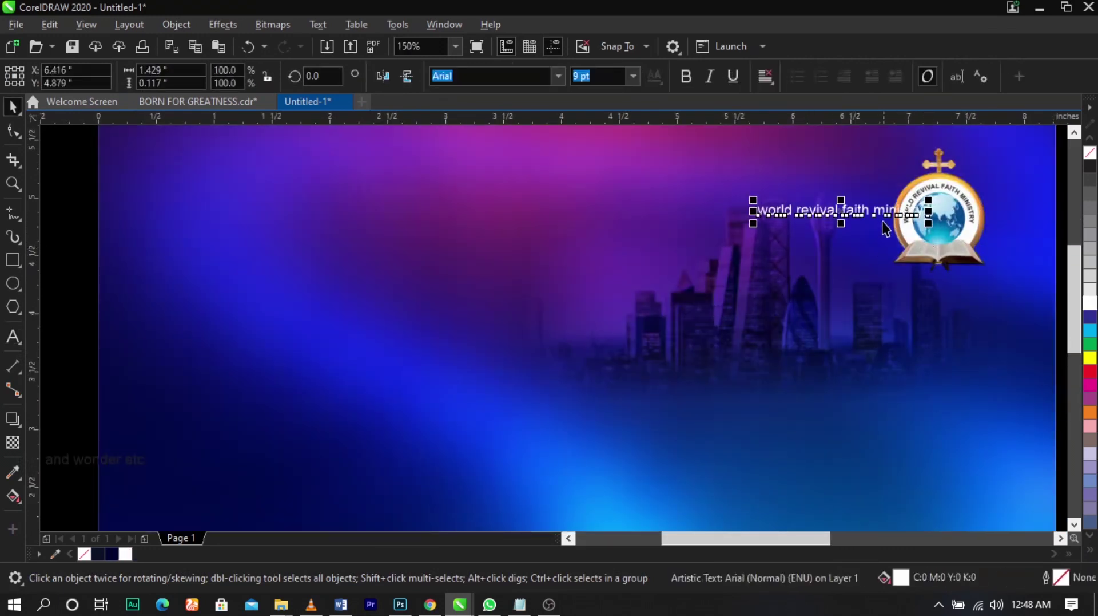
pyautogui.moveTo(891, 217); pyautogui.dragTo(796, 204)
# - Scale the church logo down about its centre to about 0.69 by 0.93 inches
pyautogui.click(938, 229)
pyautogui.scroll(3, 1014, 303)
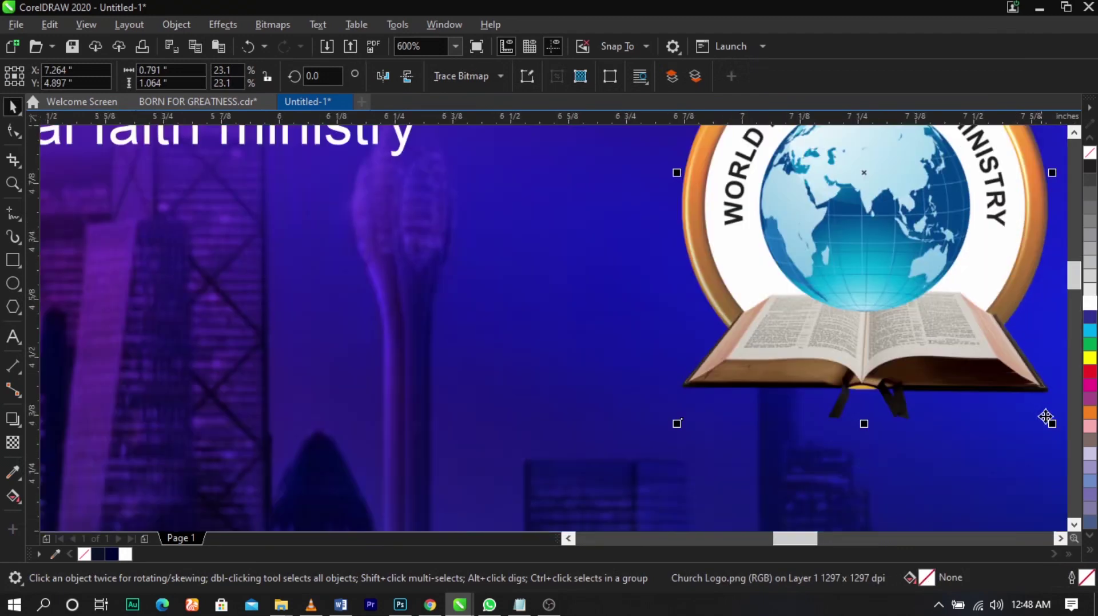
pyautogui.moveTo(1054, 423); pyautogui.dragTo(1006, 393)
pyautogui.scroll(-3, 808, 241)
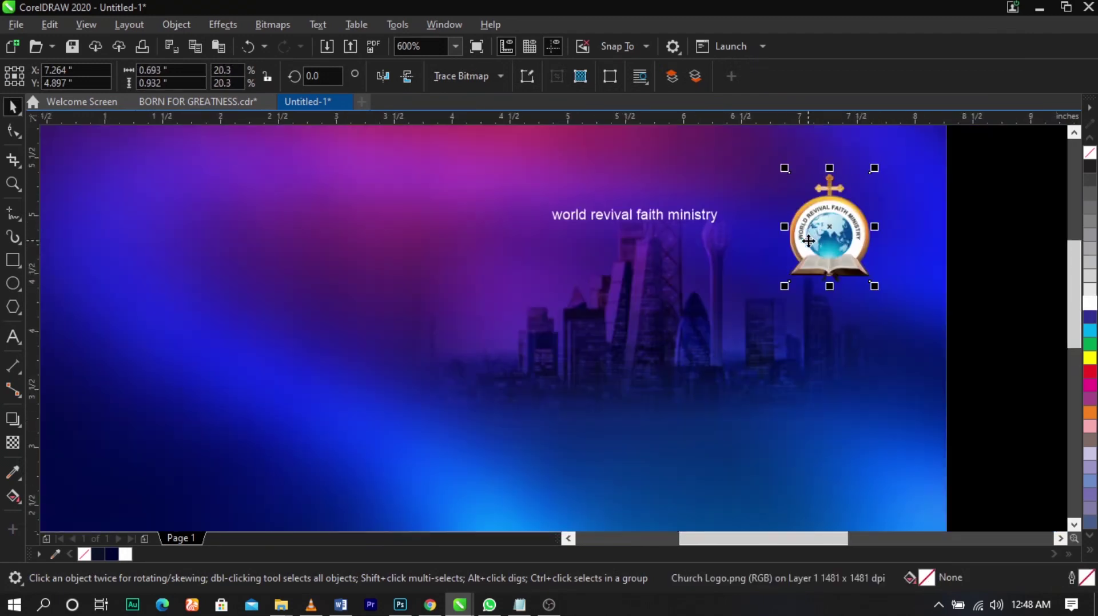
# - Enlarge the ministry name to about 20 pt and break it so that "ministry" starts a second line
pyautogui.click(695, 219)
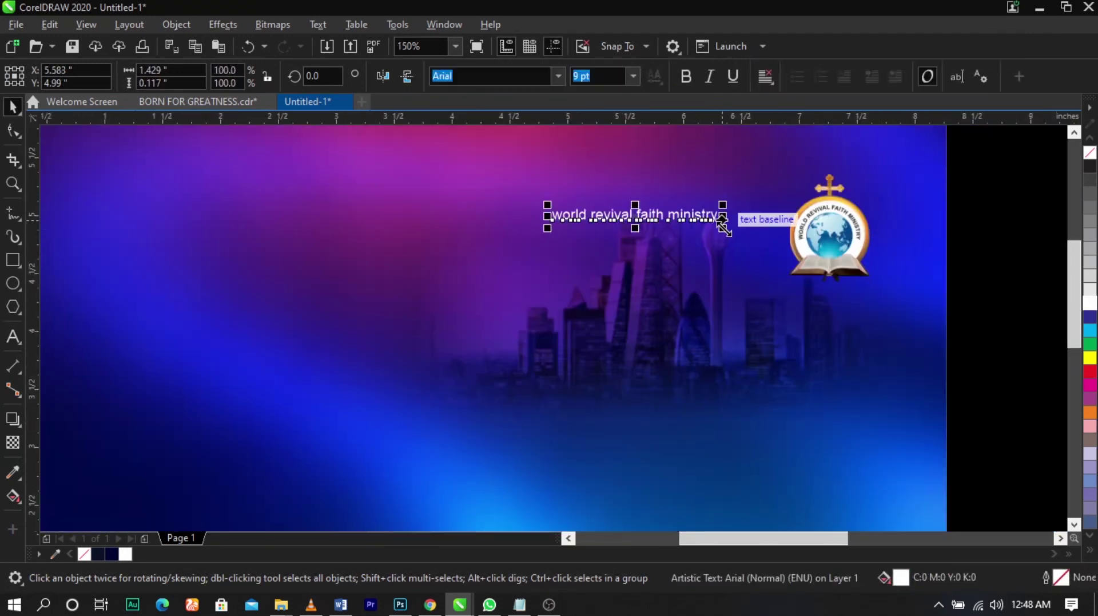
pyautogui.moveTo(724, 228); pyautogui.dragTo(775, 247)
pyautogui.click(712, 219)
pyautogui.click(714, 219)
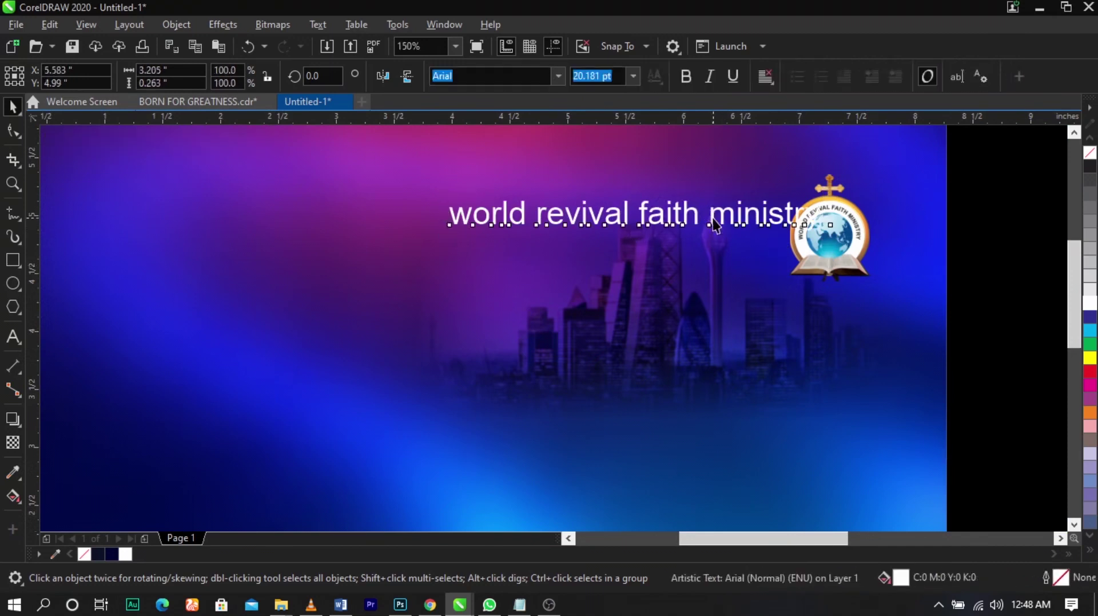
pyautogui.doubleClick(714, 221)
pyautogui.press('Return')
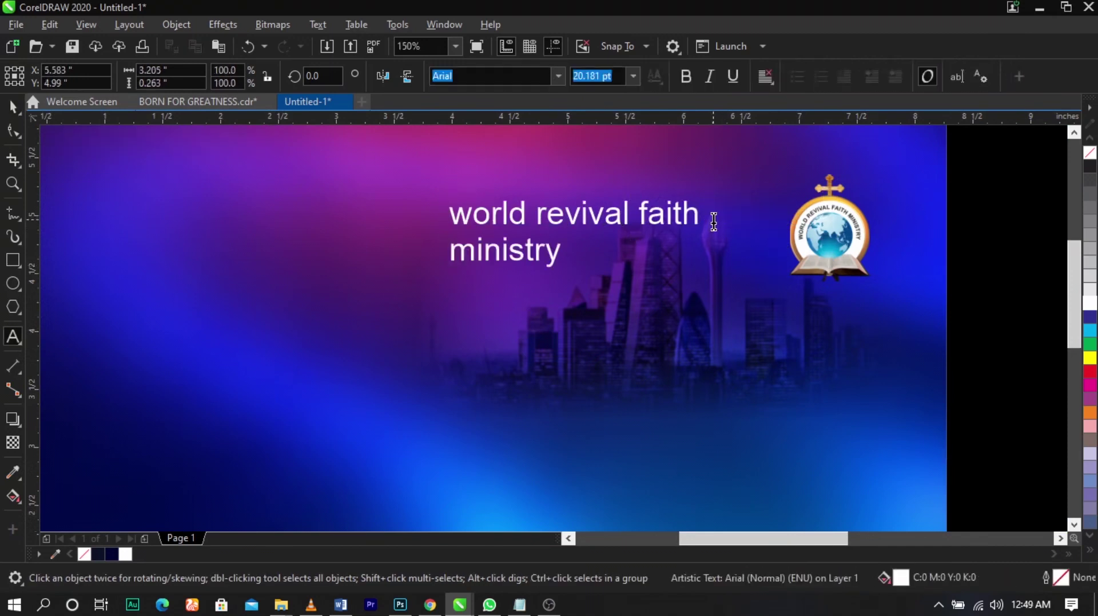
# - Change the whole ministry name to uppercase and make it bold
pyautogui.hotkey('ctrl', 'a')
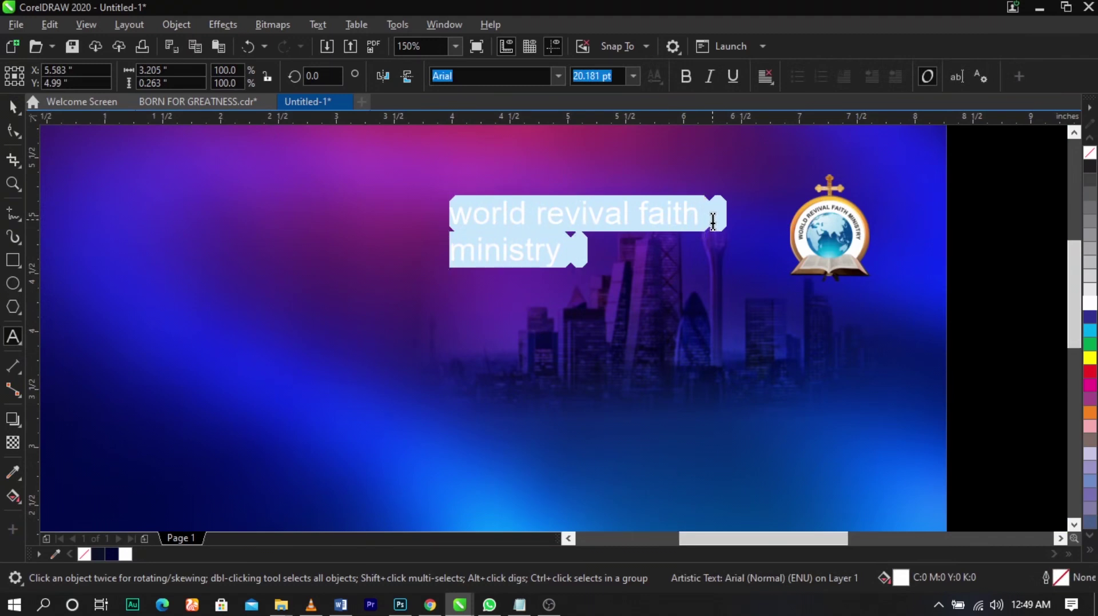
pyautogui.hotkey('shift', 'F3')
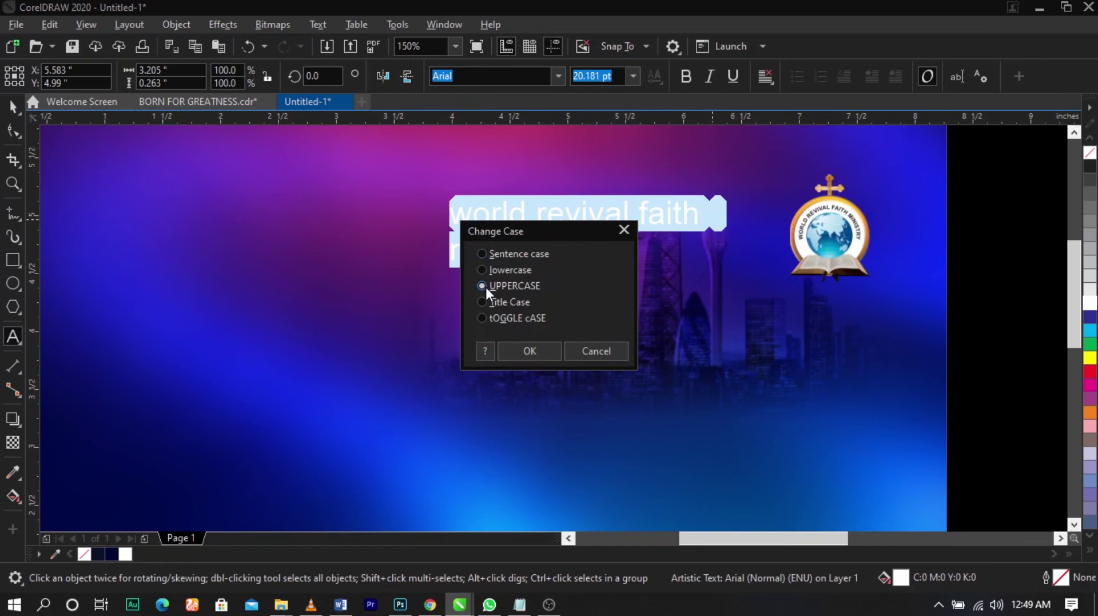
pyautogui.click(530, 351)
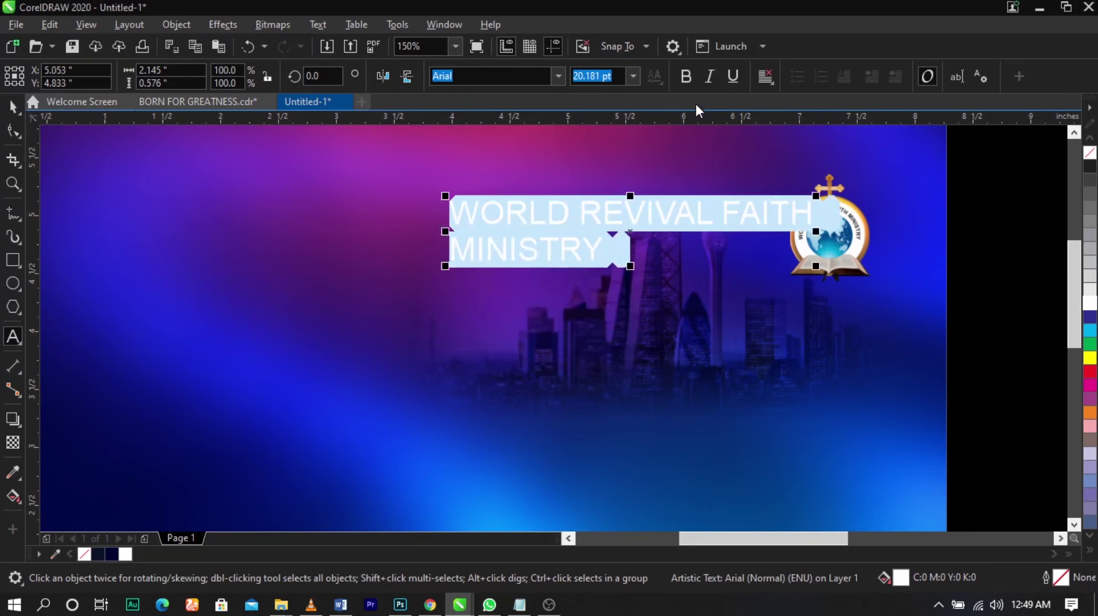
pyautogui.click(689, 81)
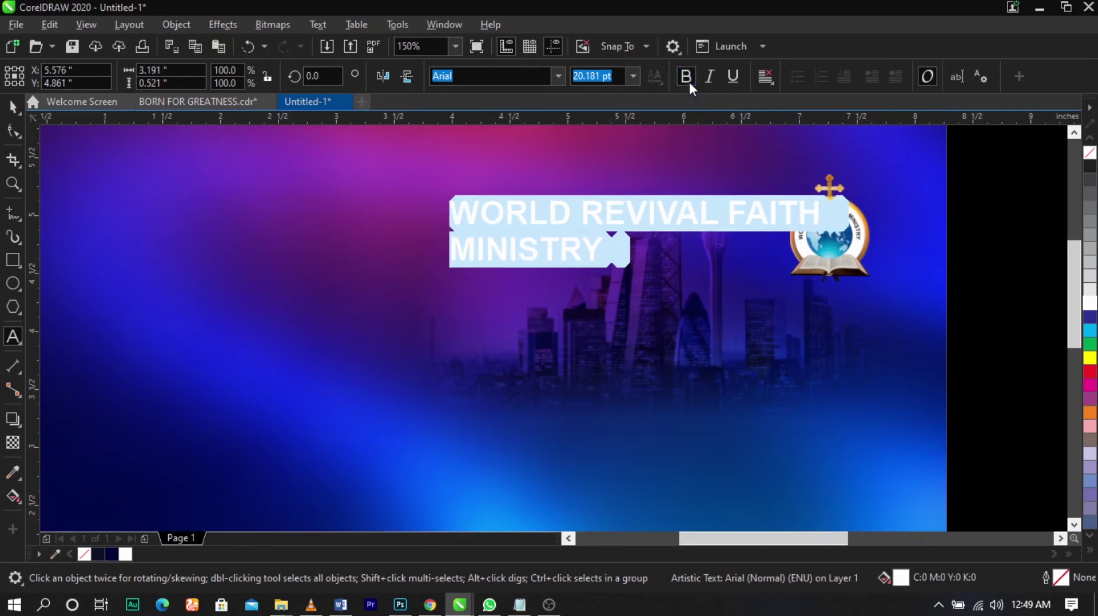
pyautogui.click(18, 109)
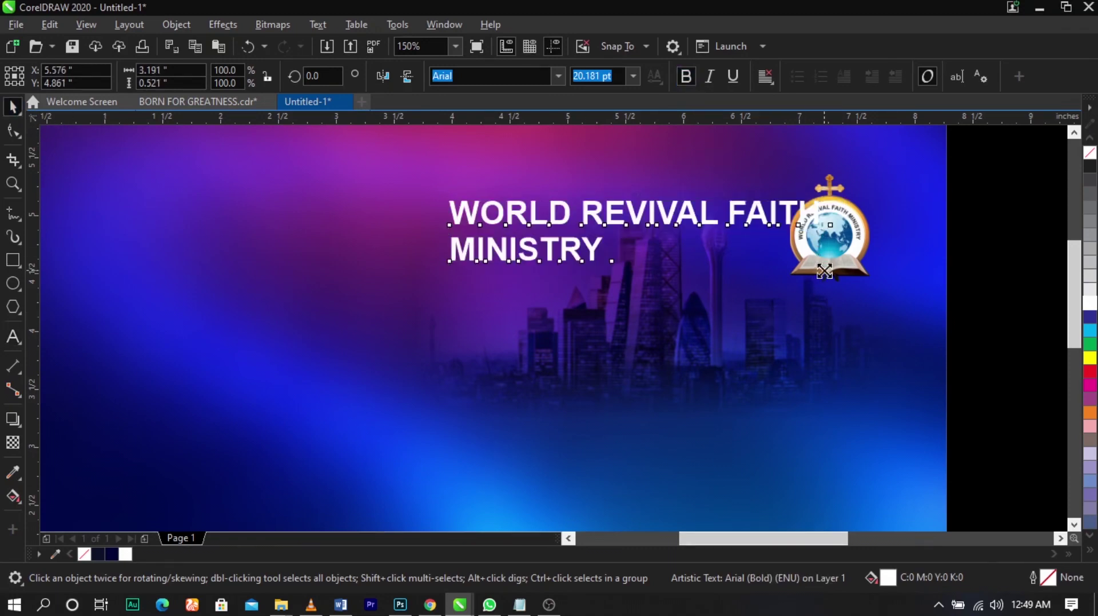
# - Scale the ministry name down to about 13.3 pt, right-align its two lines and place it just left of the logo
pyautogui.moveTo(824, 266); pyautogui.dragTo(698, 246)
pyautogui.moveTo(776, 213); pyautogui.dragTo(748, 213)
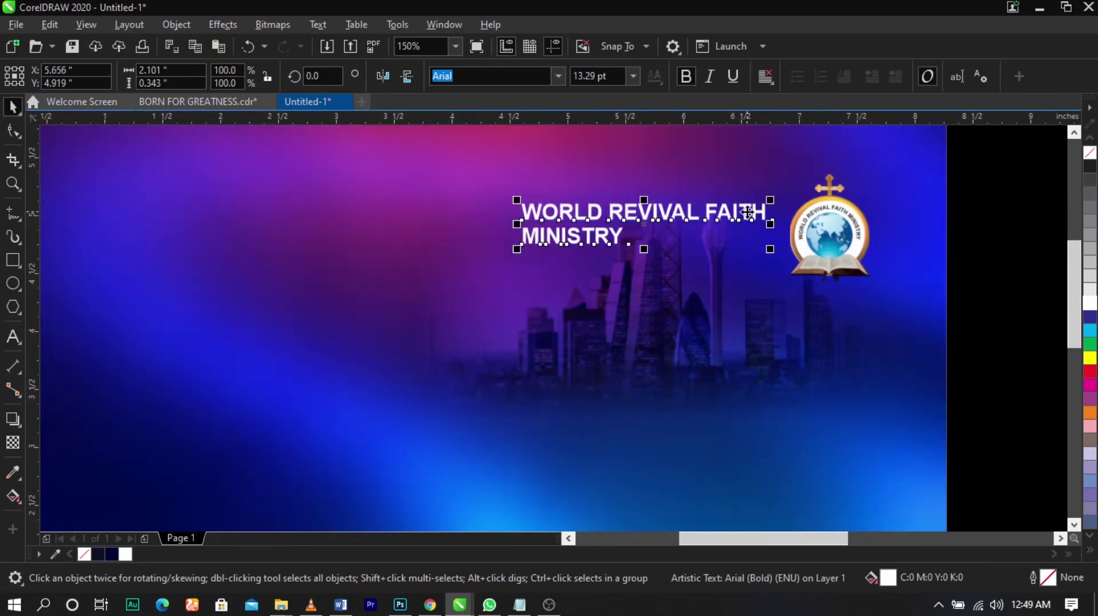
pyautogui.click(764, 84)
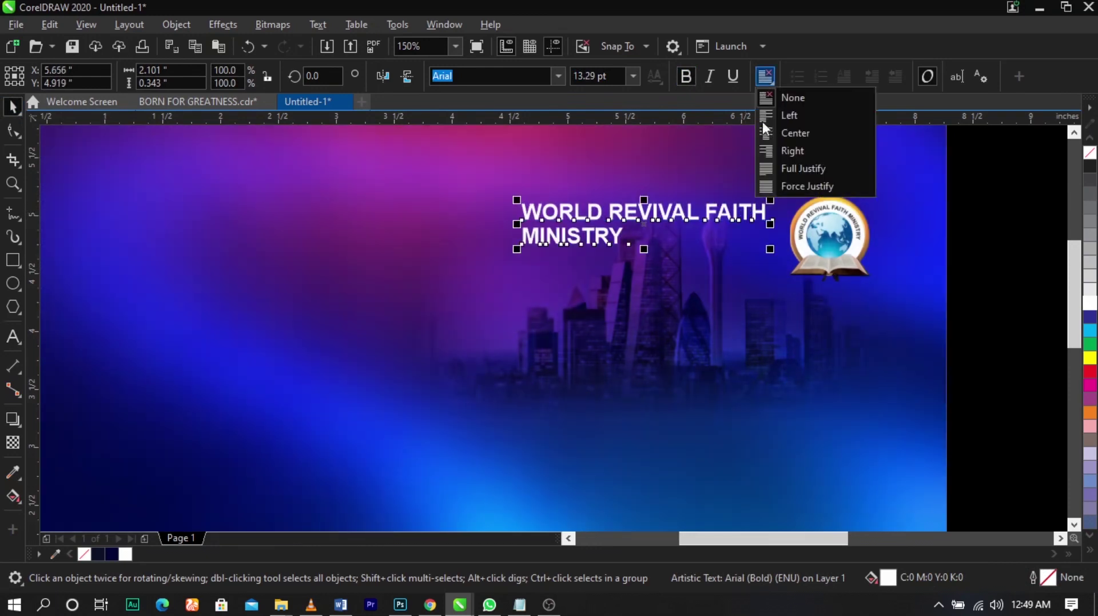
pyautogui.click(770, 151)
pyautogui.moveTo(762, 221); pyautogui.dragTo(765, 232)
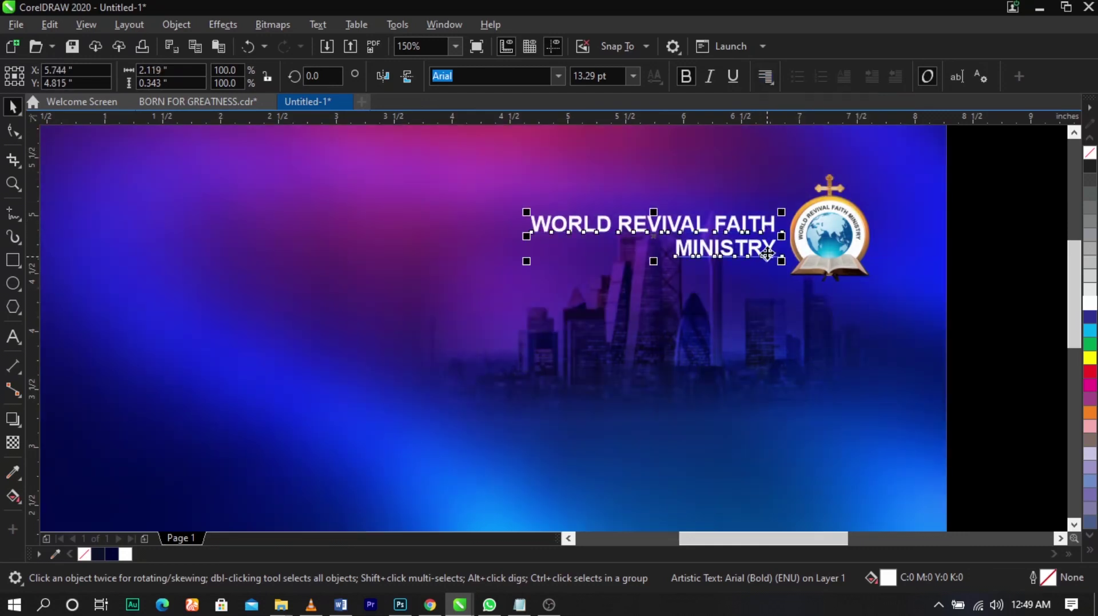
# - Color the word "MINISTRY" in the ministry name yellow
pyautogui.doubleClick(769, 252)
pyautogui.moveTo(778, 255); pyautogui.dragTo(659, 257)
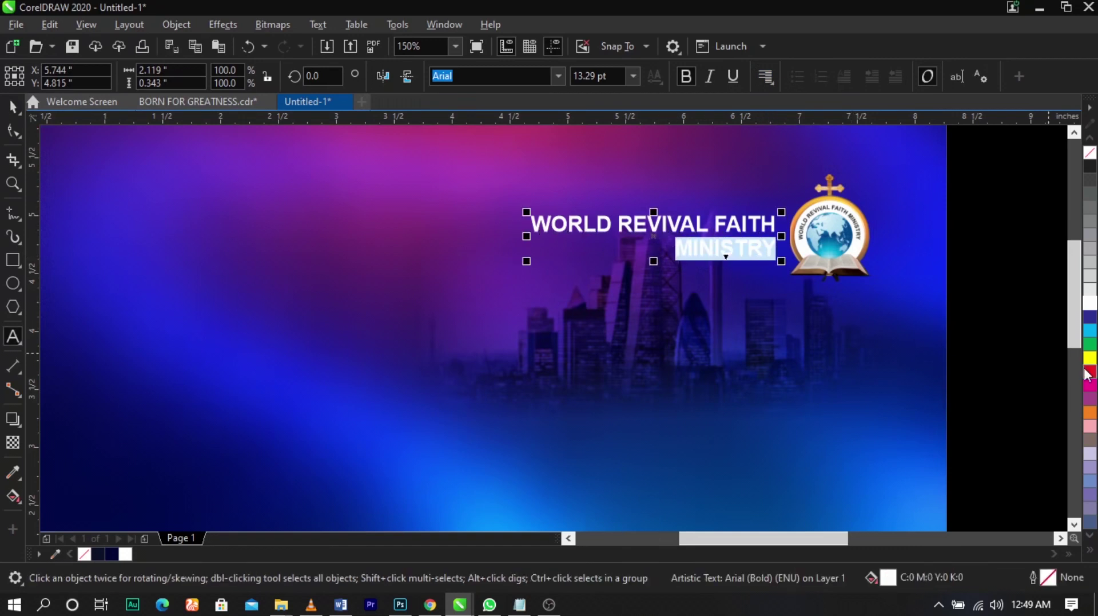
pyautogui.click(1090, 357)
pyautogui.click(14, 107)
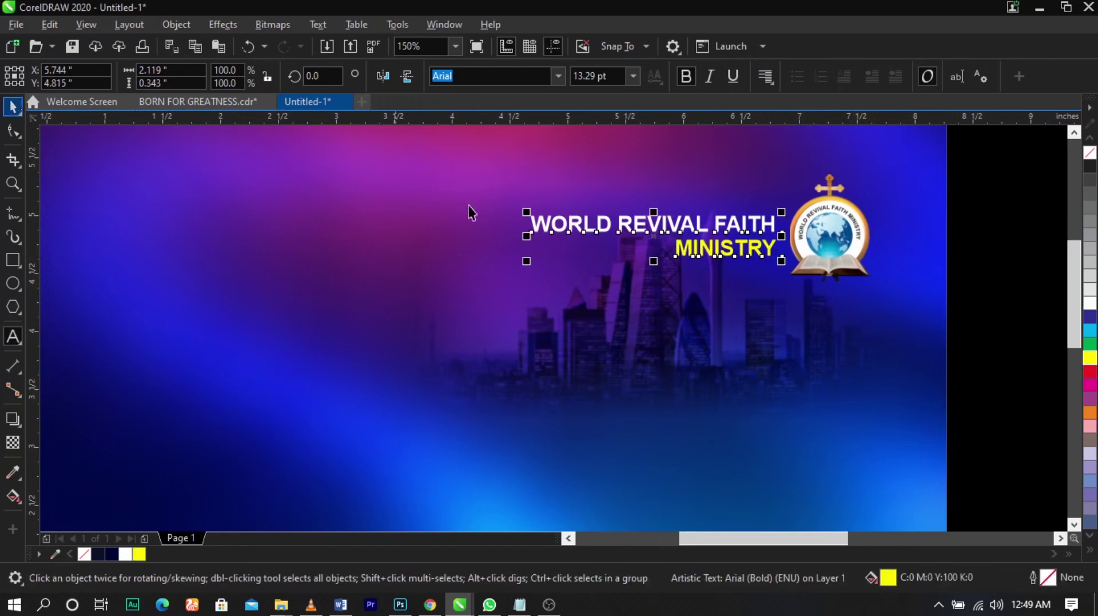
pyautogui.scroll(-1, 811, 213)
pyautogui.click(882, 241)
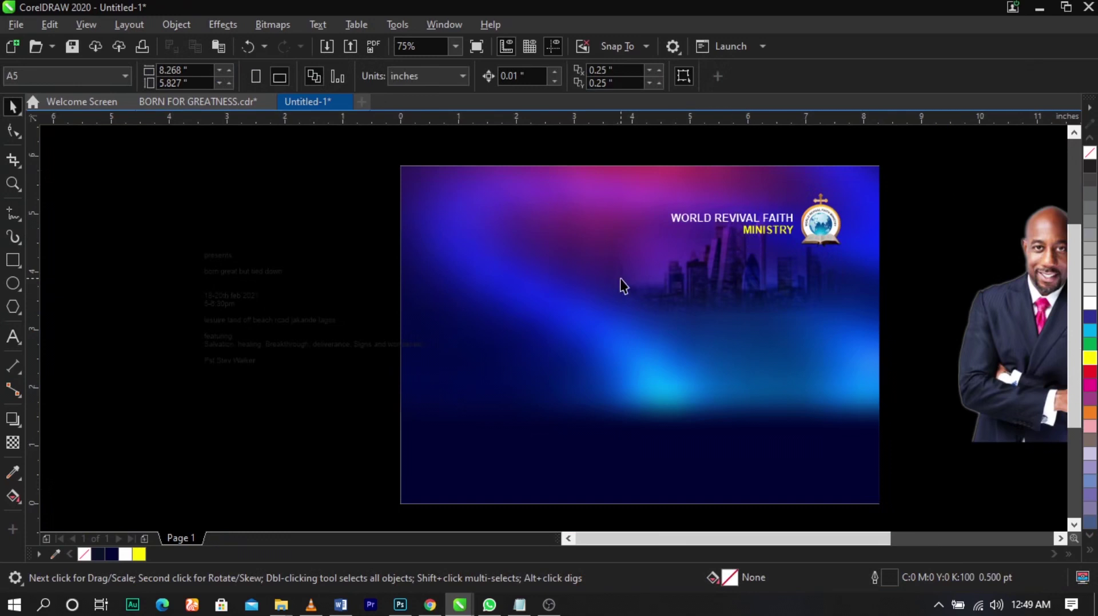
# - Cut "presents" and "born great but tied down" from the flyer text and paste them together onto the middle of the flyer
pyautogui.scroll(1, 200, 257)
pyautogui.doubleClick(228, 265)
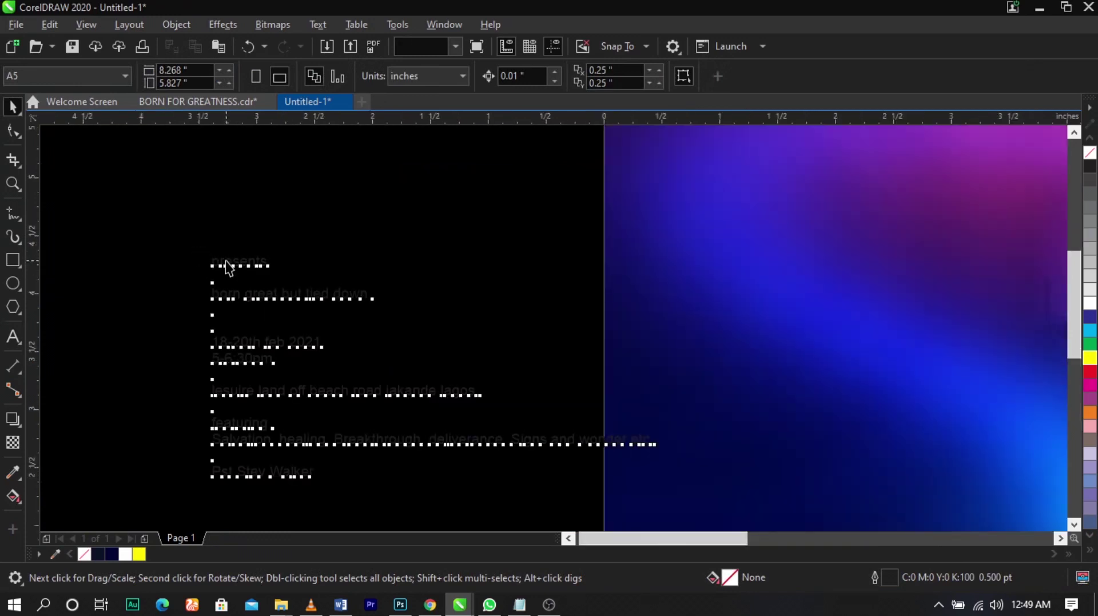
pyautogui.moveTo(214, 255); pyautogui.dragTo(404, 296)
pyautogui.scroll(-1, 405, 297)
pyautogui.hotkey('ctrl', 'x')
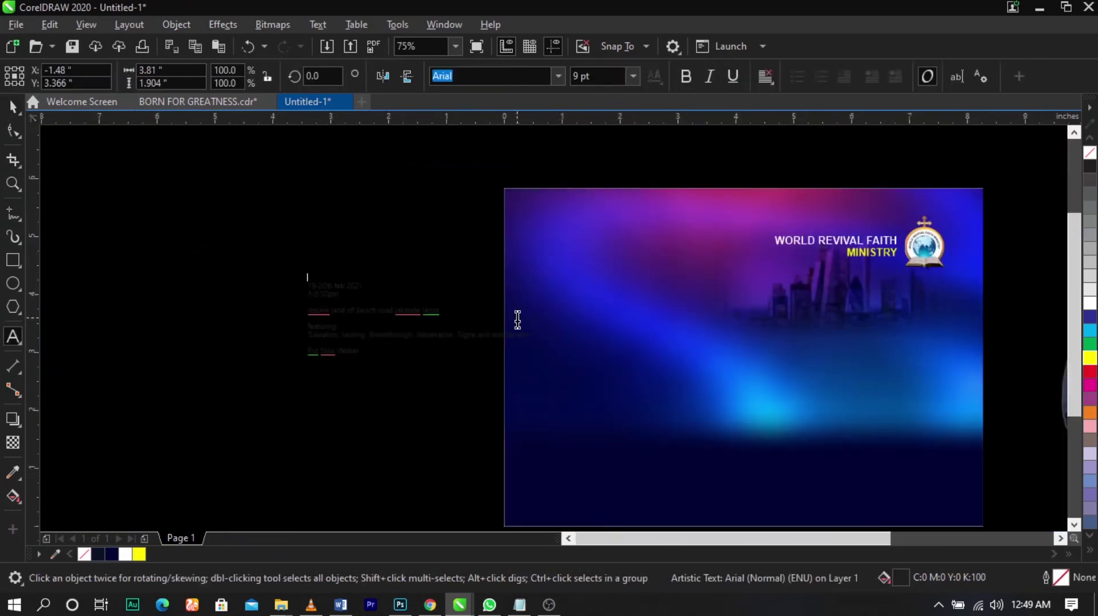
pyautogui.scroll(1, 683, 359)
pyautogui.click(658, 353)
pyautogui.hotkey('ctrl', 'v')
pyautogui.scroll(-1, 592, 319)
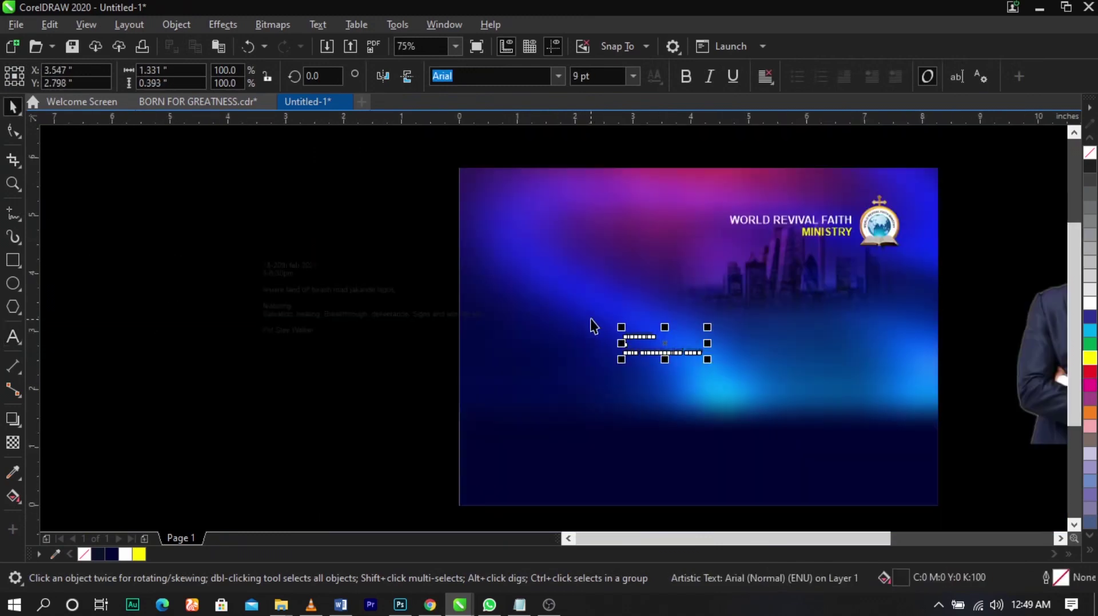
# - Enlarge the pasted title text to about 26 pt and position it in the middle of the flyer
pyautogui.press('z')
pyautogui.moveTo(392, 164); pyautogui.dragTo(942, 501)
pyautogui.press('space')
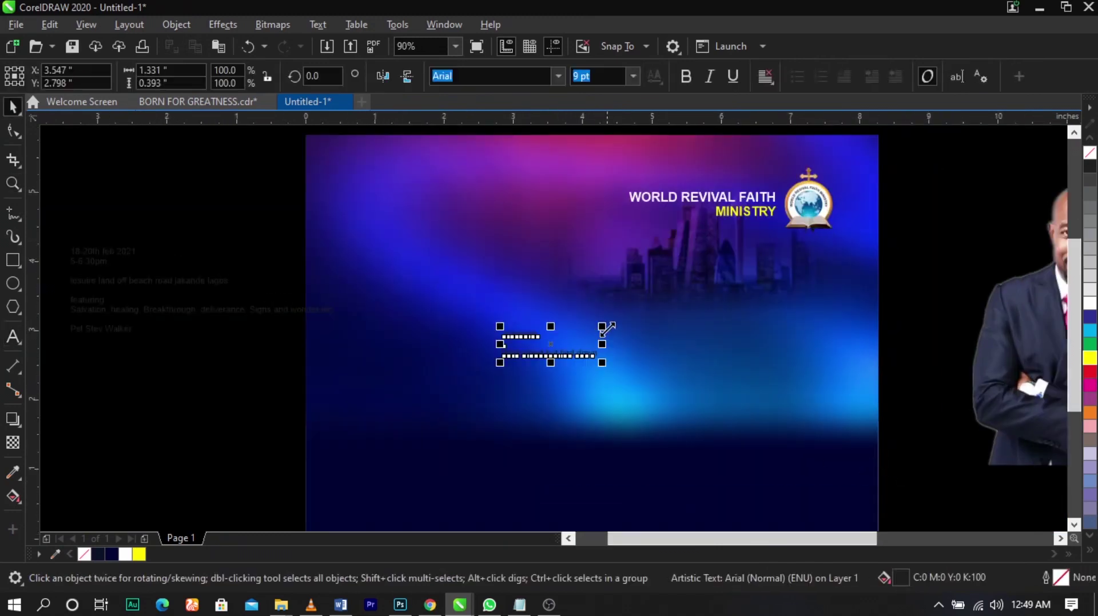
pyautogui.moveTo(602, 326); pyautogui.dragTo(783, 273)
pyautogui.moveTo(727, 350); pyautogui.dragTo(684, 363)
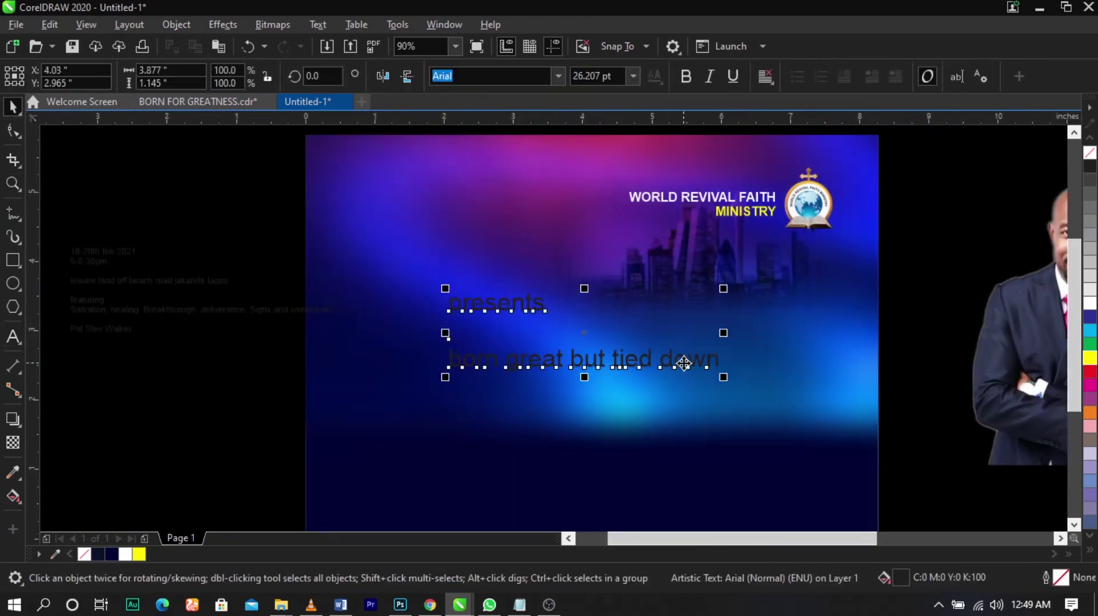
# - Break the text apart into separate lines, move "presents" below the title, and shift "born great but tied down" slightly up
pyautogui.keyDown('shift'); pyautogui.click(681, 358); pyautogui.keyUp('shift')
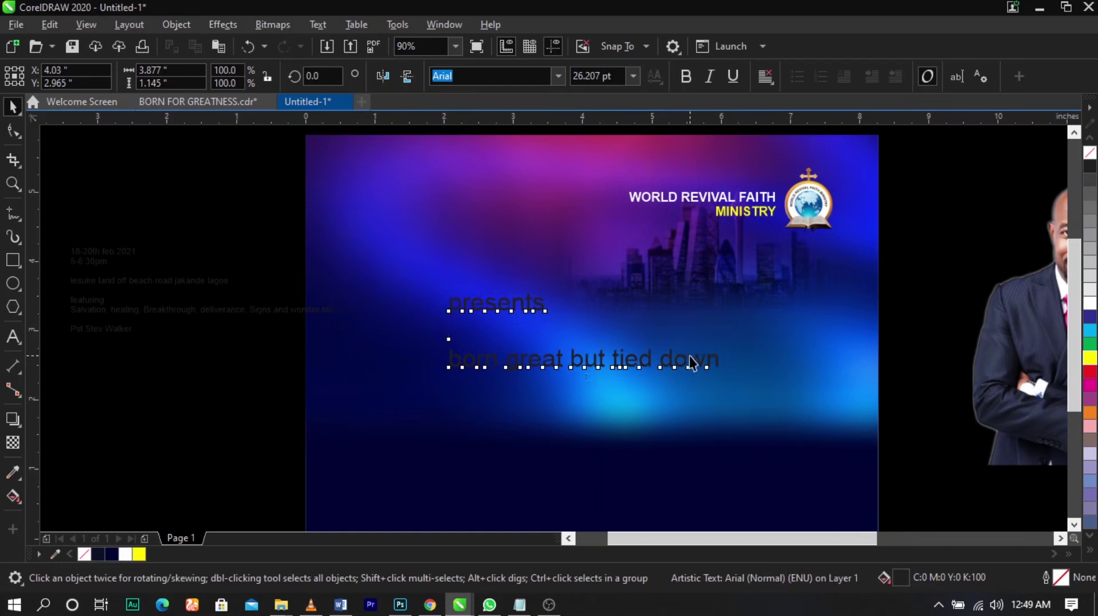
pyautogui.moveTo(497, 303); pyautogui.dragTo(549, 416)
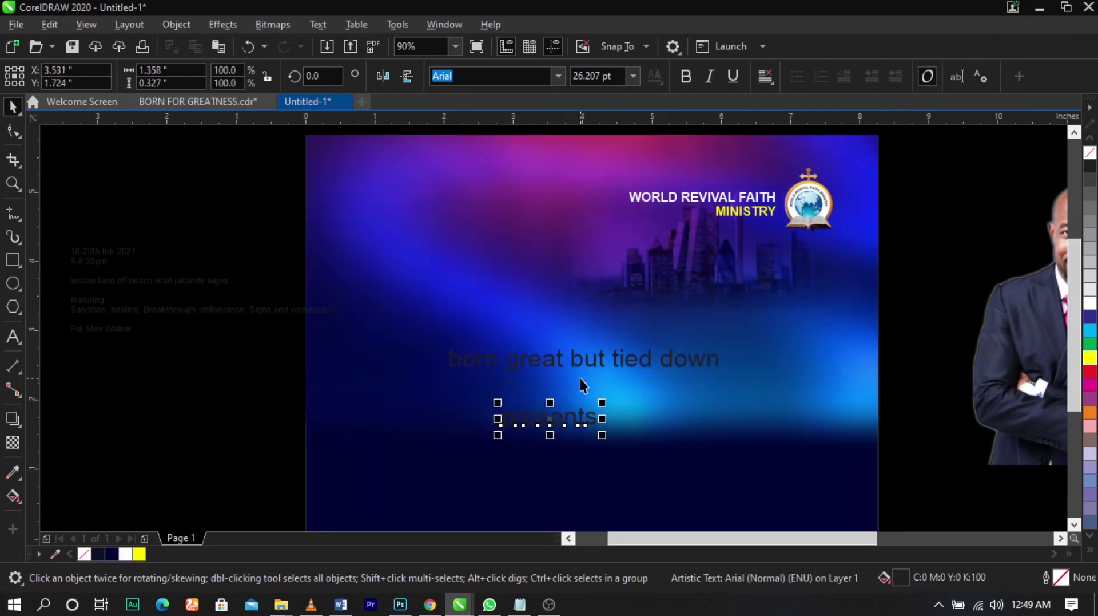
pyautogui.moveTo(580, 365); pyautogui.dragTo(581, 344)
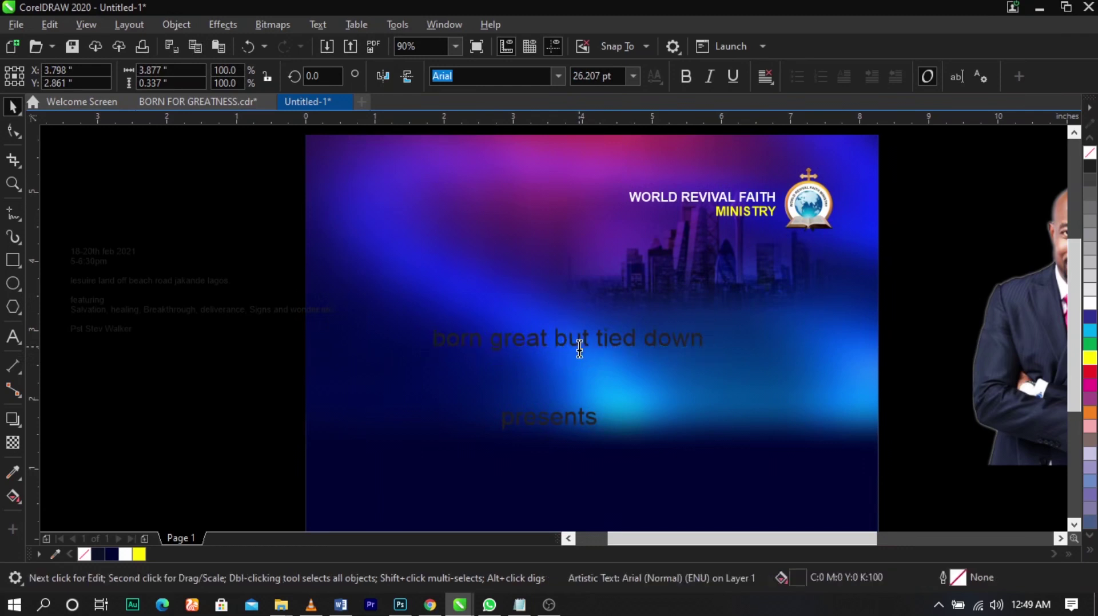
# - Split the title before "but" into two lines, shift it slightly right, and break it apart into separate text objects
pyautogui.doubleClick(581, 343)
pyautogui.click(557, 342)
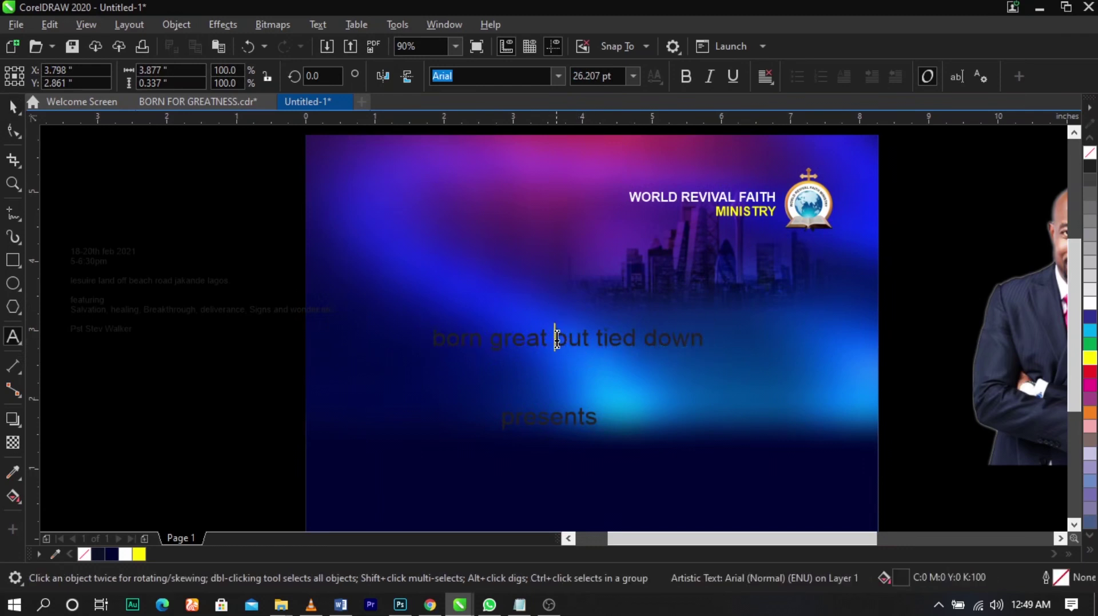
pyautogui.press('Return')
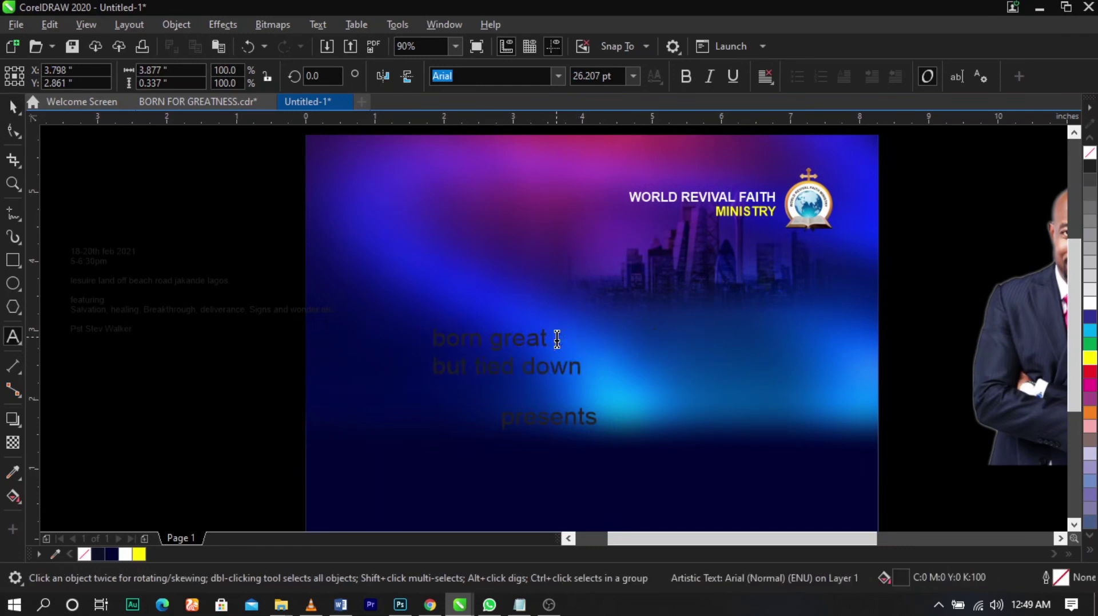
pyautogui.hotkey('ctrl', 'space')
pyautogui.moveTo(542, 343); pyautogui.dragTo(575, 337)
pyautogui.hotkey('ctrl', 'k')
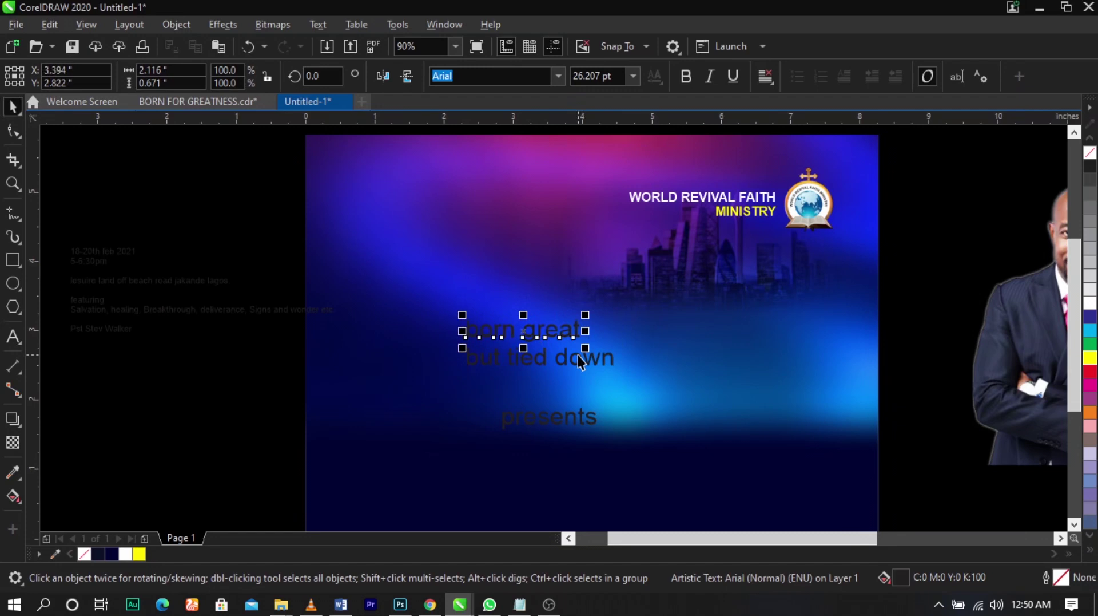
# - Move the "but tied down" line away, to the lower left of "born great"
pyautogui.click(578, 360)
pyautogui.click(589, 364)
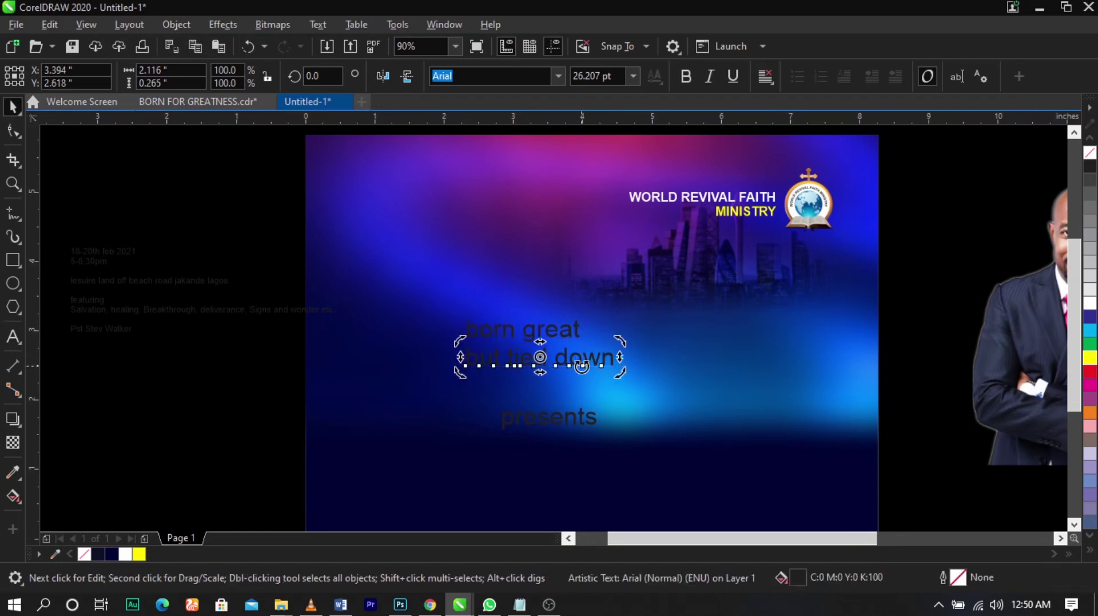
pyautogui.click(600, 360)
pyautogui.click(595, 360)
pyautogui.scroll(1, 583, 359)
pyautogui.moveTo(589, 362); pyautogui.dragTo(214, 448)
pyautogui.scroll(-2, 616, 367)
pyautogui.scroll(2, 615, 367)
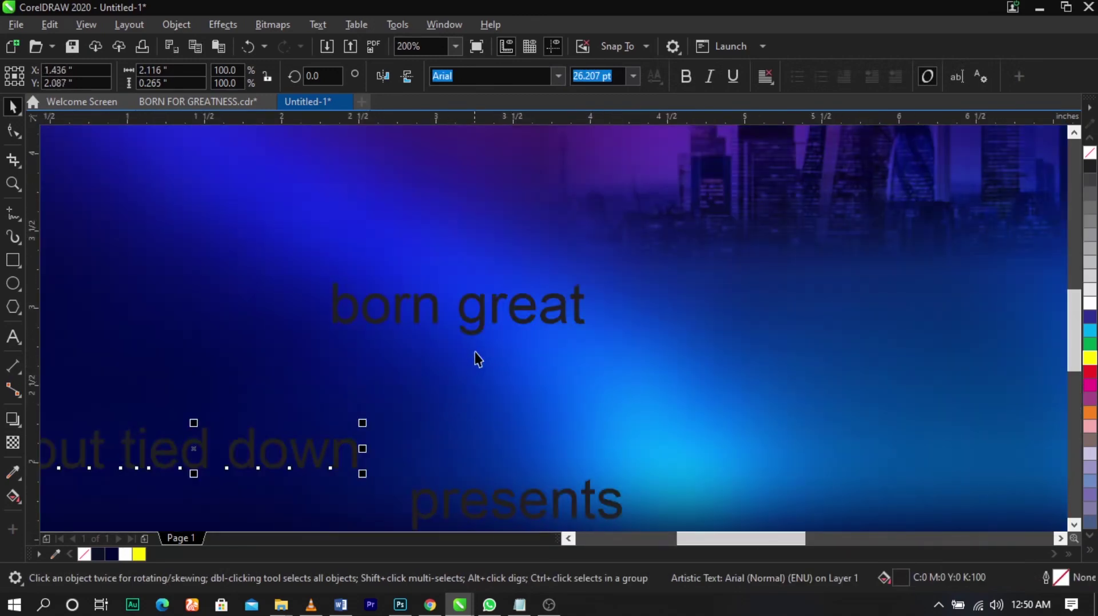
# - Change the "born great" title text to uppercase
pyautogui.click(538, 325)
pyautogui.scroll(-2, 596, 286)
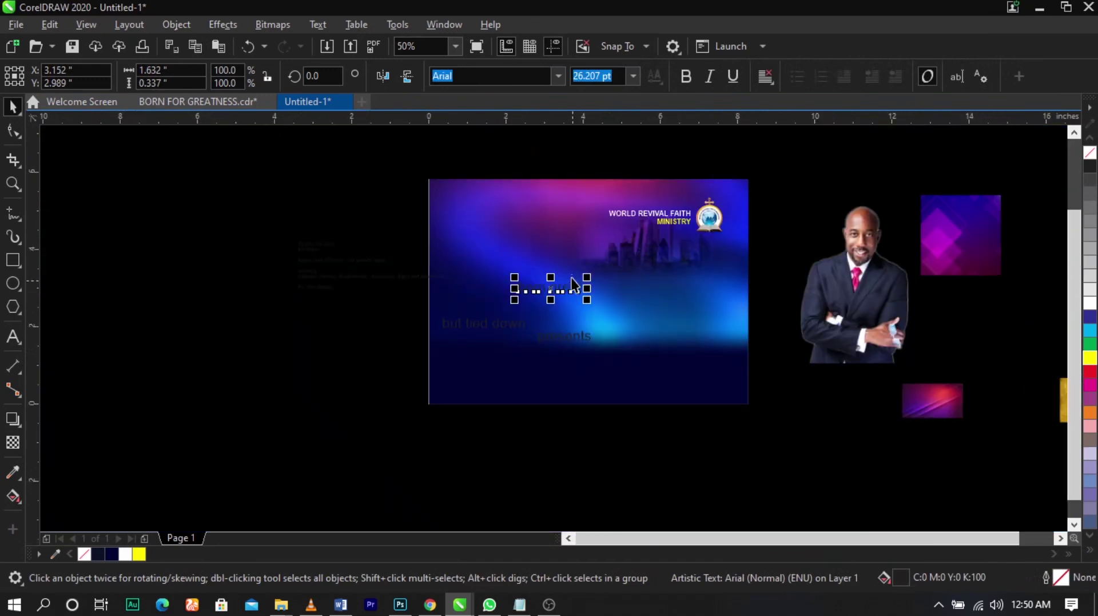
pyautogui.press('z')
pyautogui.moveTo(351, 192); pyautogui.dragTo(823, 380)
pyautogui.click(466, 343)
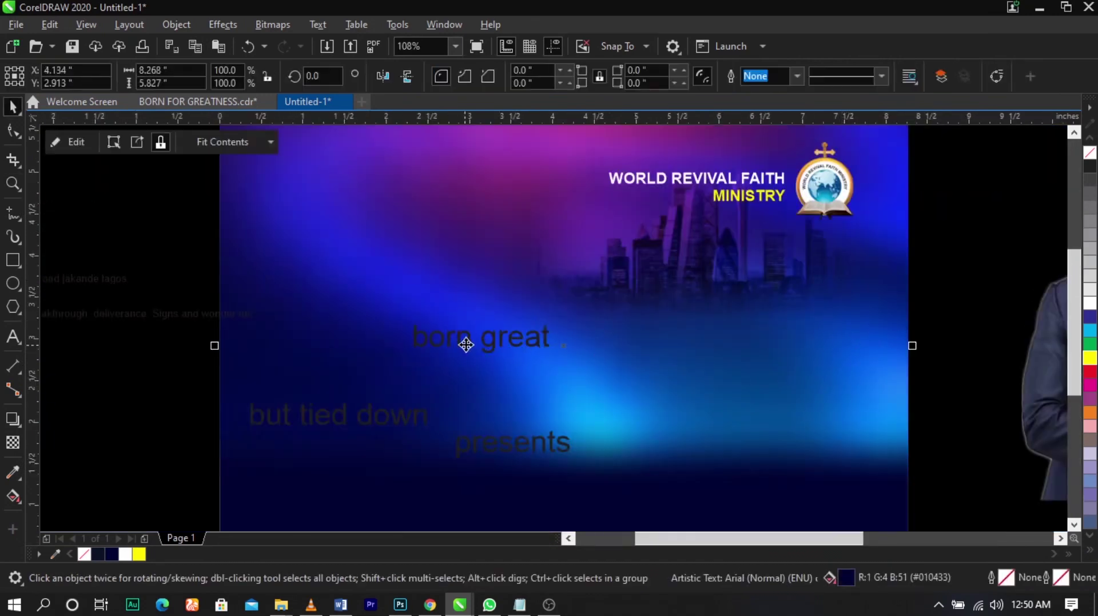
pyautogui.doubleClick(496, 345)
pyautogui.hotkey('ctrl', 'a')
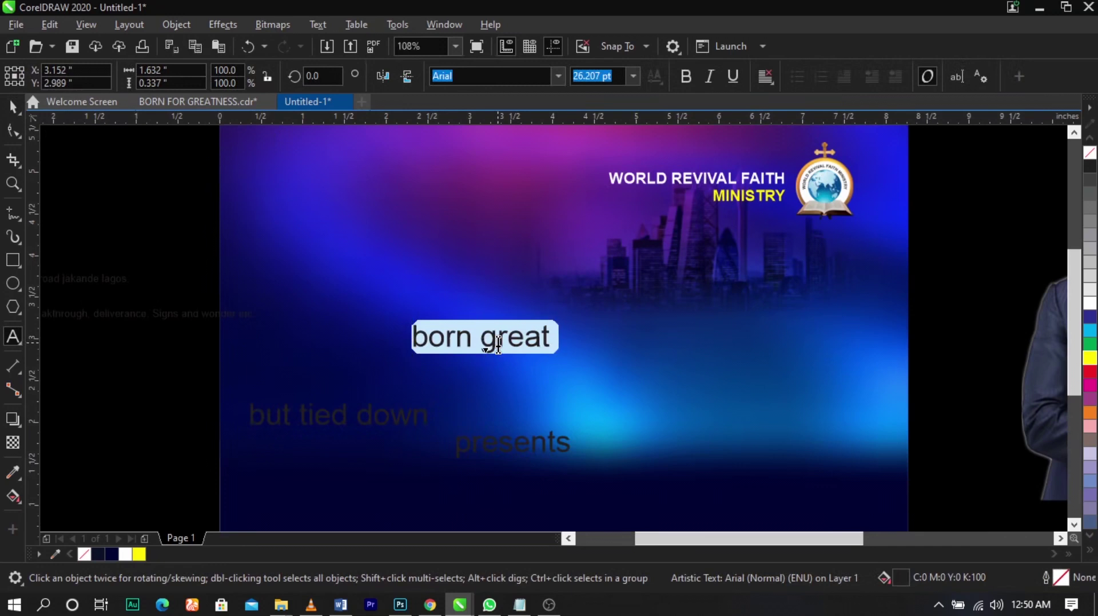
pyautogui.hotkey('shift', 'F3')
pyautogui.press('Down')
pyautogui.press('Down')
pyautogui.press('Return')
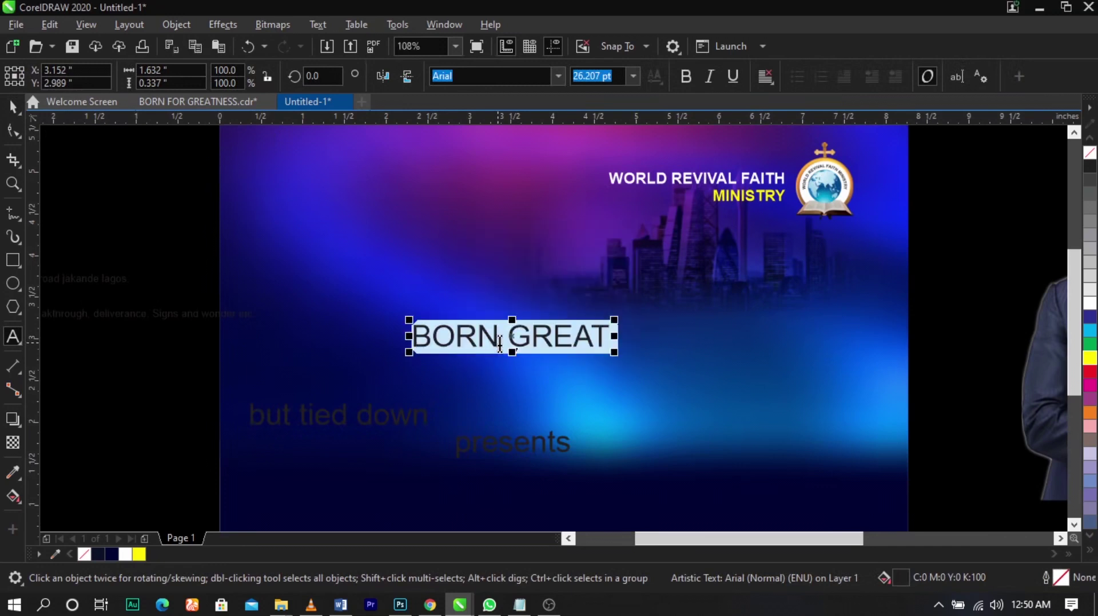
# - Split BORN GREAT into two separate one-word text objects and move BORN up, away from GREAT
pyautogui.click(509, 342)
pyautogui.press('Return')
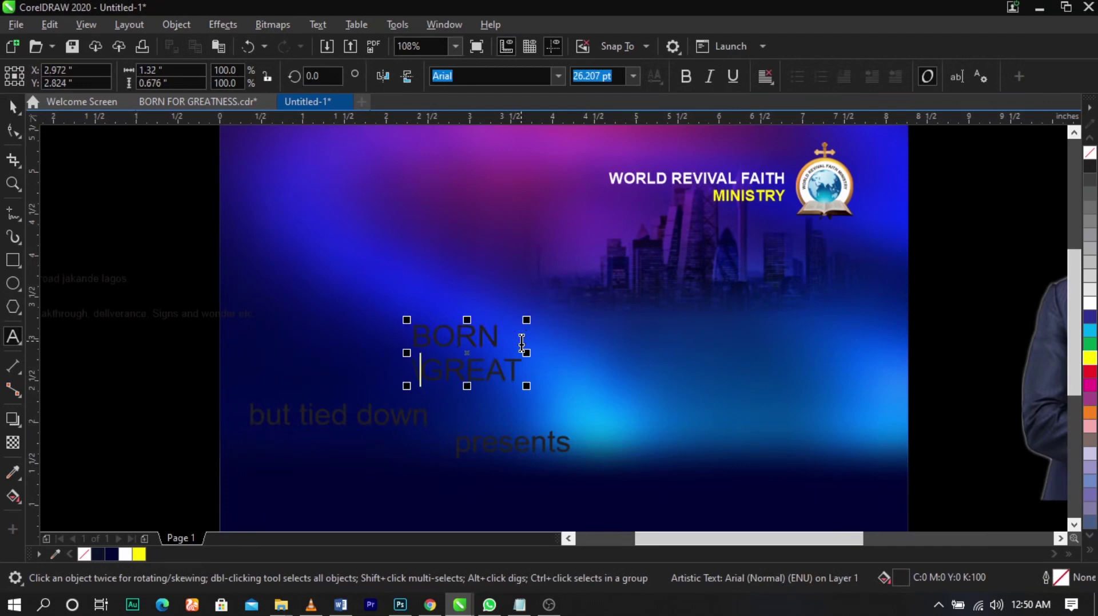
pyautogui.press('BackSpace')
pyautogui.hotkey('ctrl', 'space')
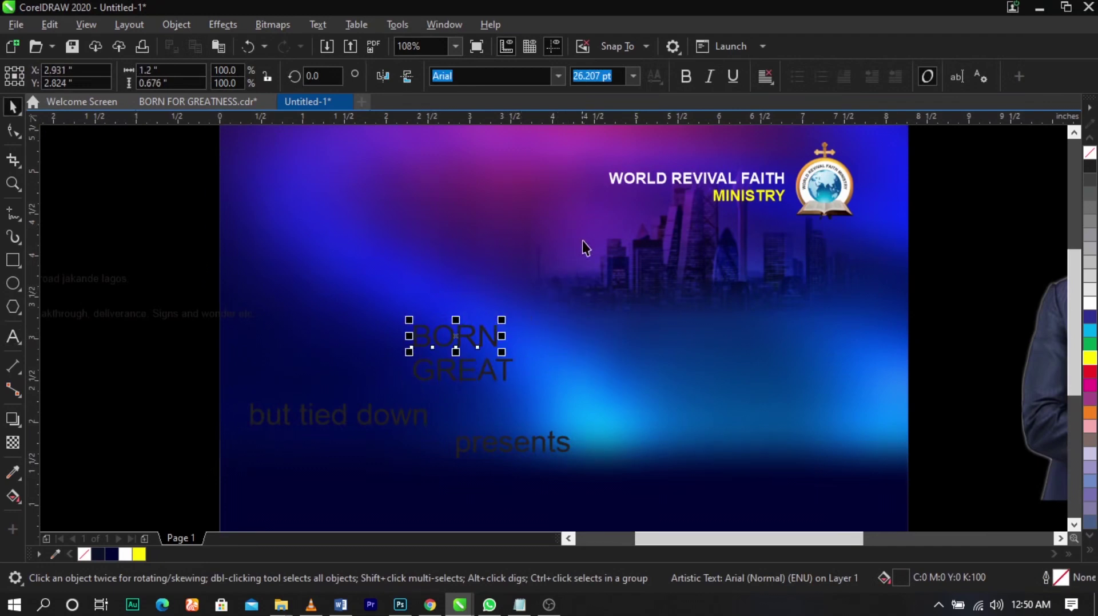
pyautogui.moveTo(491, 335); pyautogui.dragTo(490, 285)
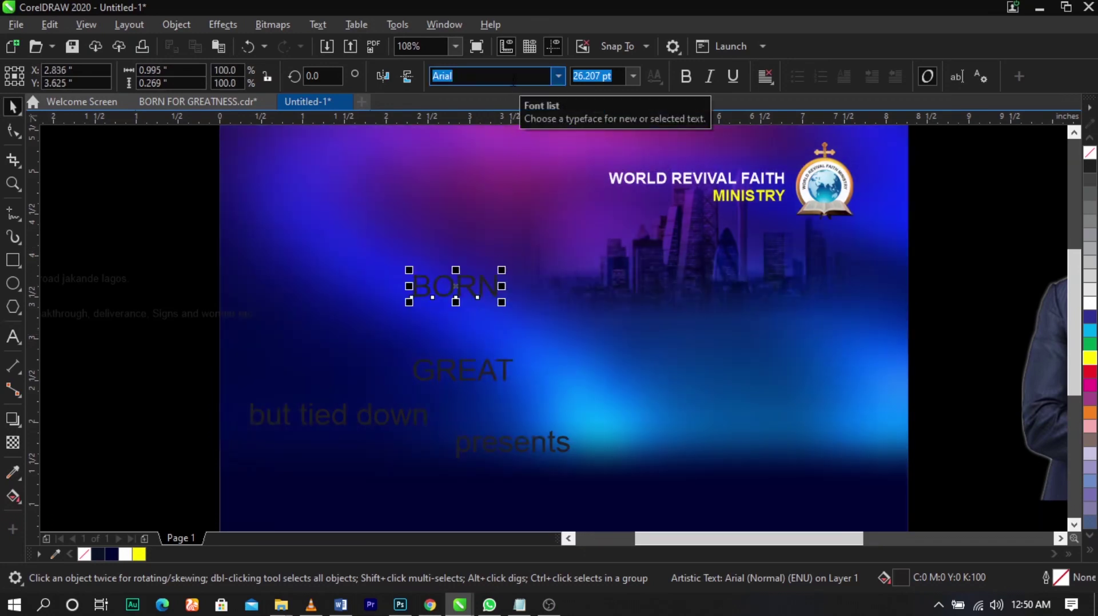
# - Set the font of BORN to ! PEPSI ! and enlarge the word to about 84 pt
pyautogui.write('p')
pyautogui.click(559, 76)
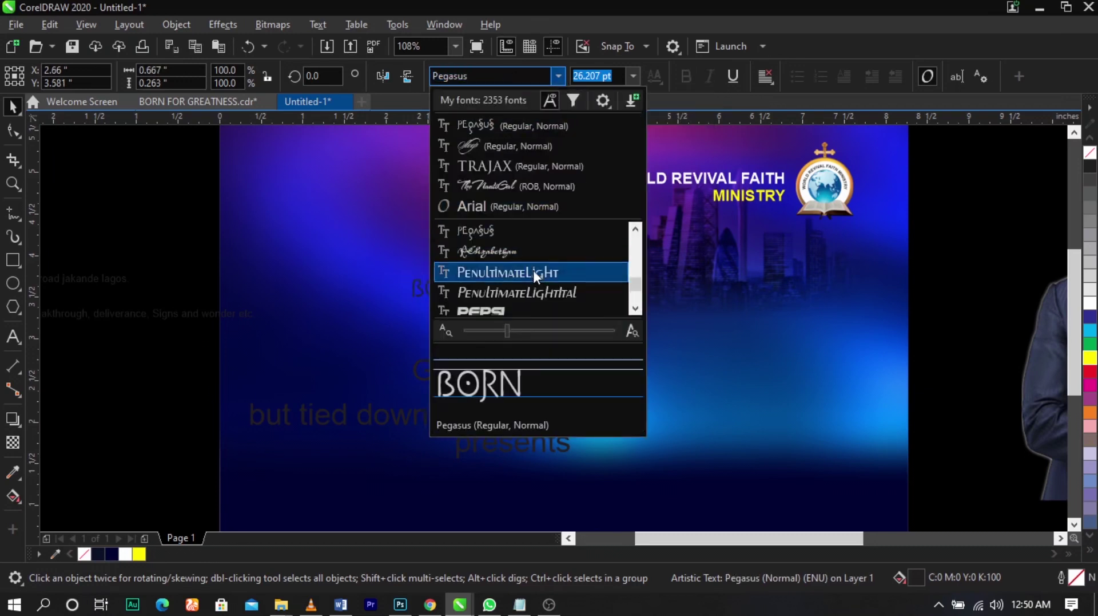
pyautogui.click(513, 305)
pyautogui.moveTo(508, 303); pyautogui.dragTo(639, 301)
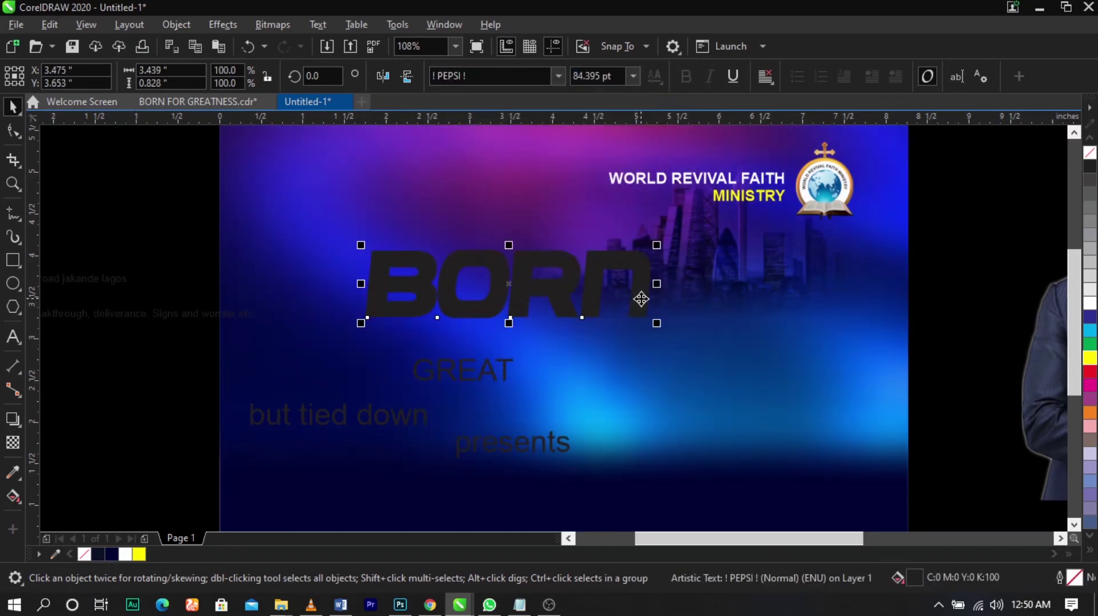
# - Set the font of GREAT to Montserrat Black Italic
pyautogui.click(482, 373)
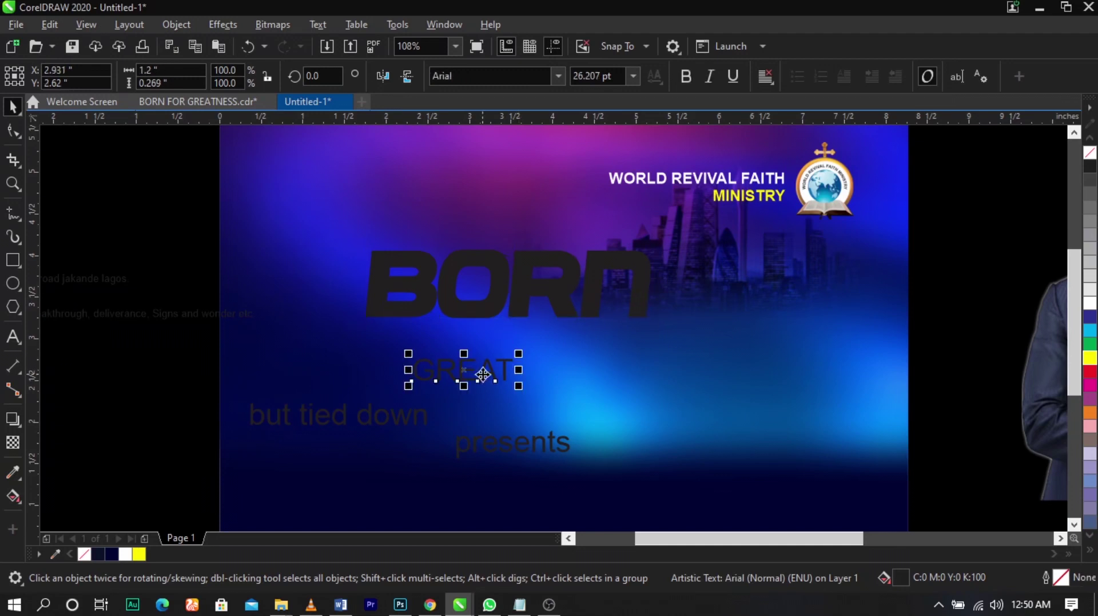
pyautogui.click(491, 77)
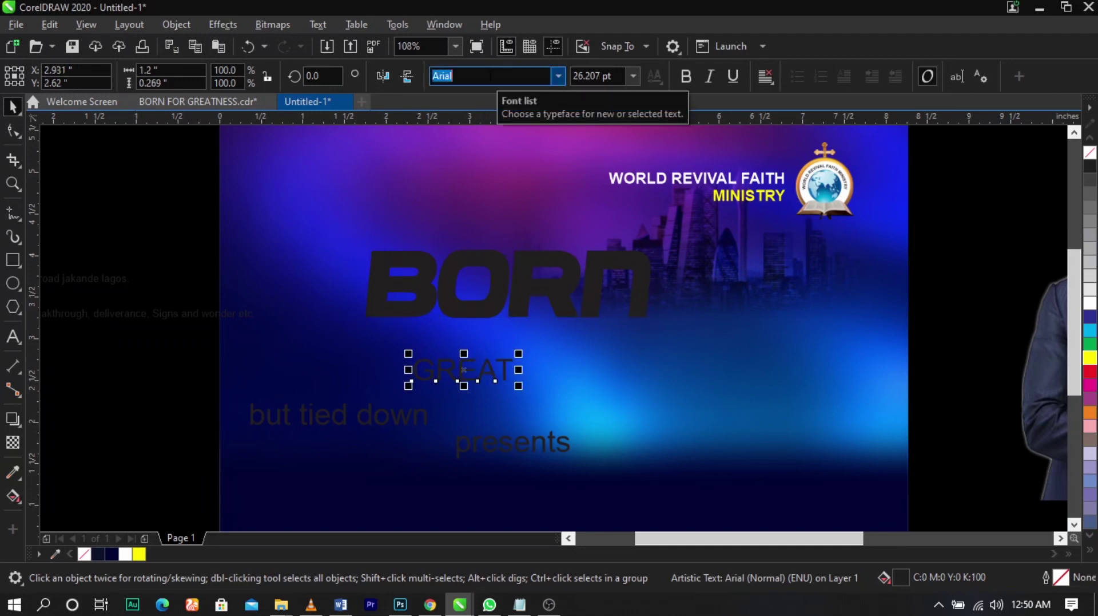
pyautogui.write('Mons')
pyautogui.write('tserrat')
pyautogui.press('Return')
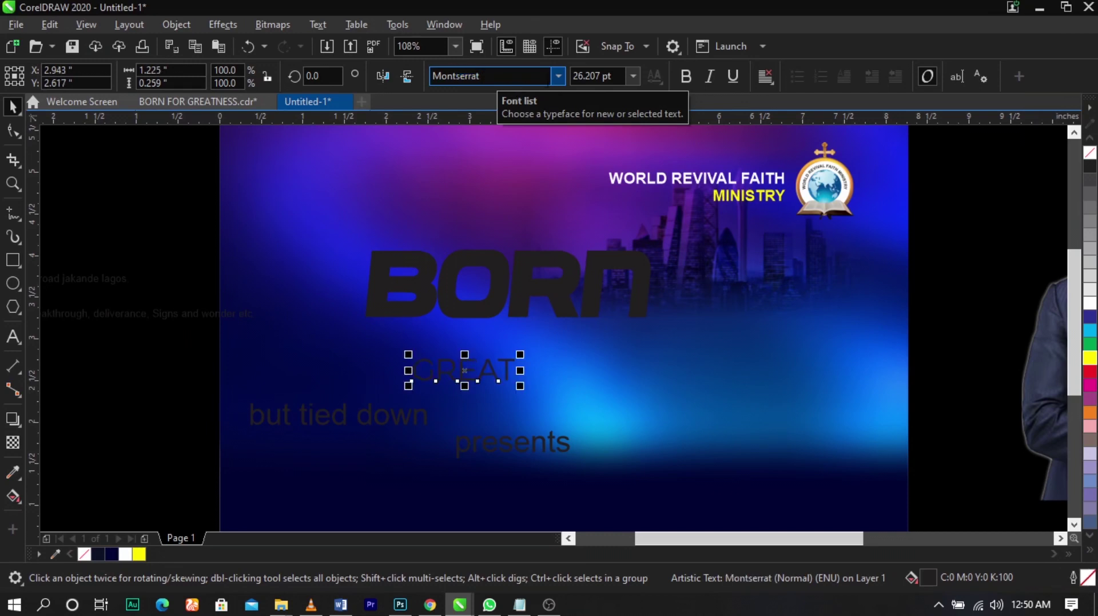
pyautogui.click(554, 77)
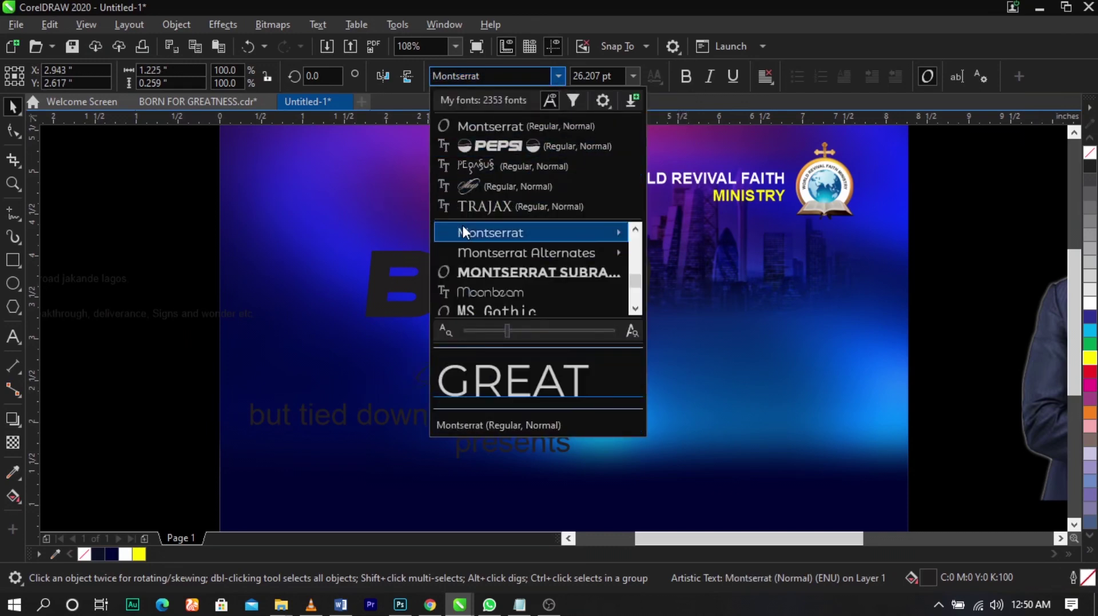
pyautogui.moveTo(464, 230)
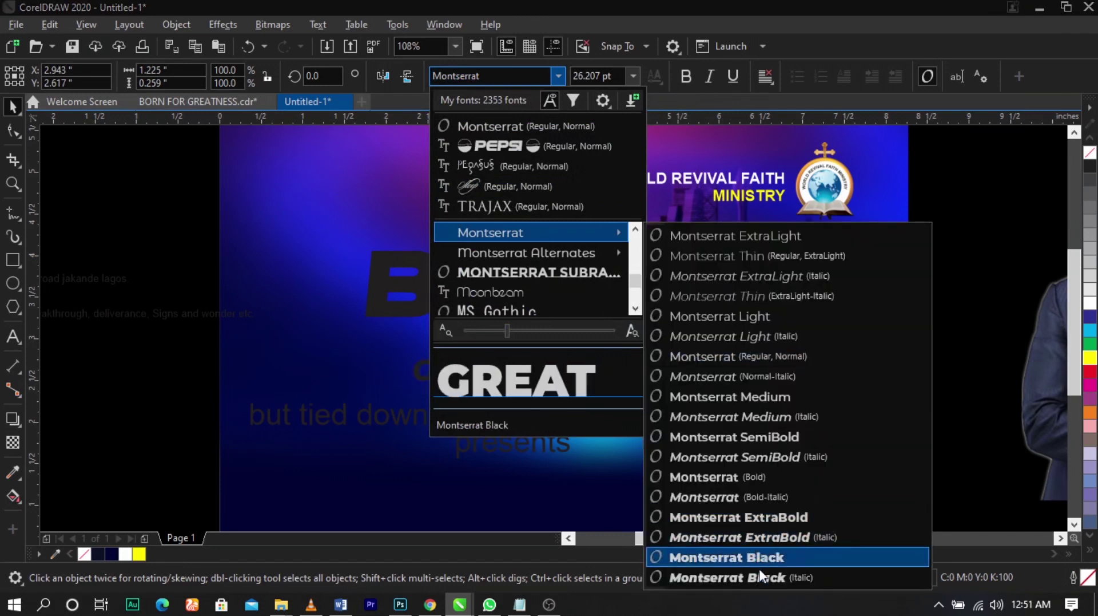
pyautogui.click(758, 578)
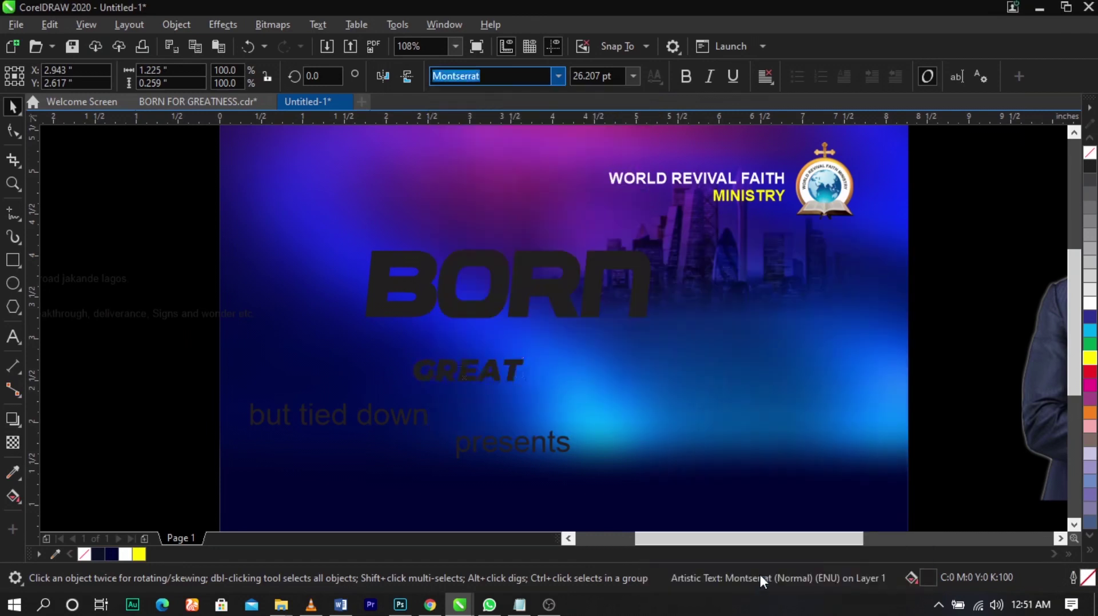
# - Enlarge GREAT to about 62 pt and arrange it closely beneath BORN, slightly offset to the left
pyautogui.moveTo(528, 356); pyautogui.dragTo(681, 317)
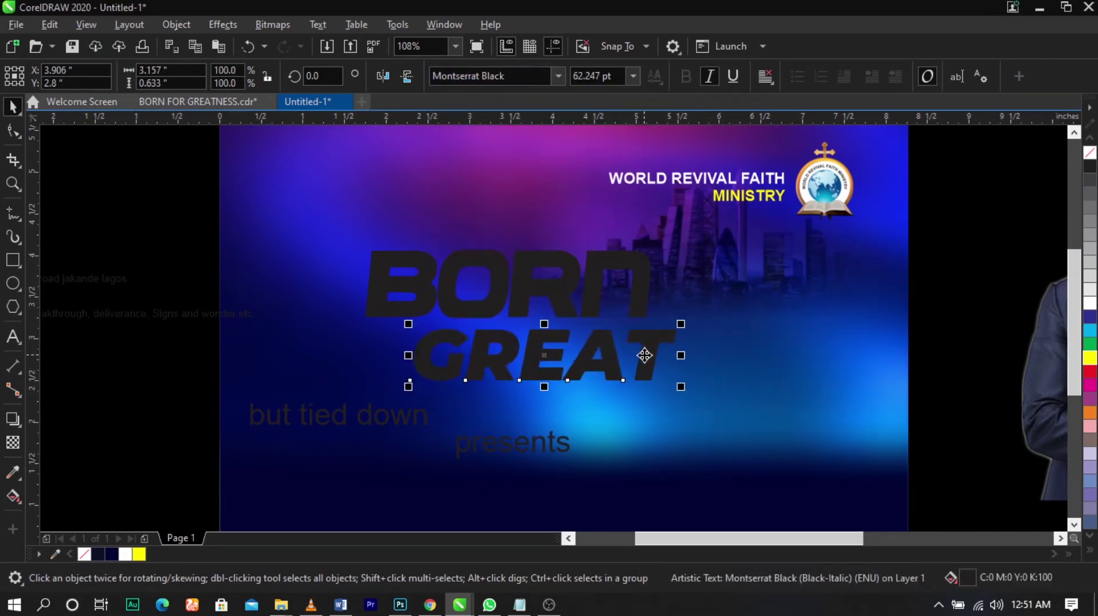
pyautogui.moveTo(645, 356); pyautogui.dragTo(587, 367)
pyautogui.scroll(1, 586, 361)
pyautogui.click(608, 216)
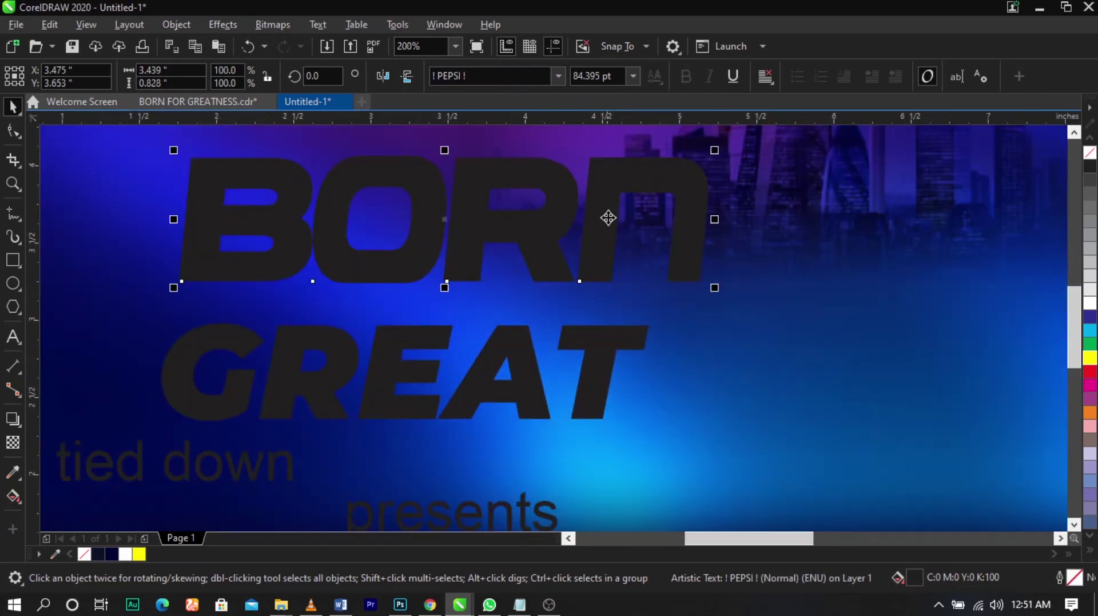
pyautogui.moveTo(608, 215); pyautogui.dragTo(618, 229)
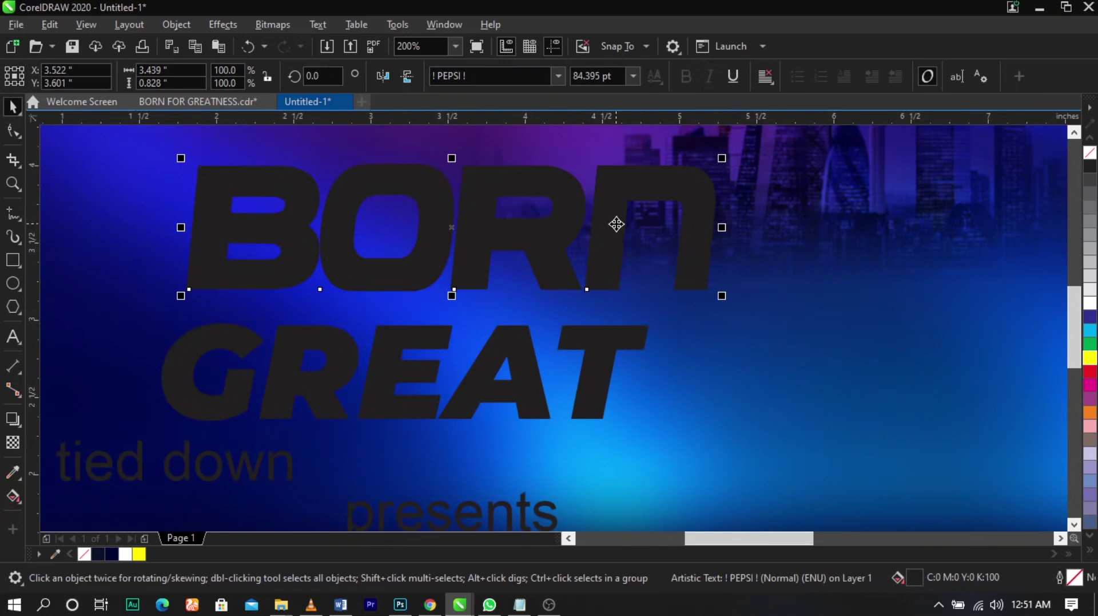
# - Break BORN apart into individual letter objects
pyautogui.hotkey('ctrl', 'k')
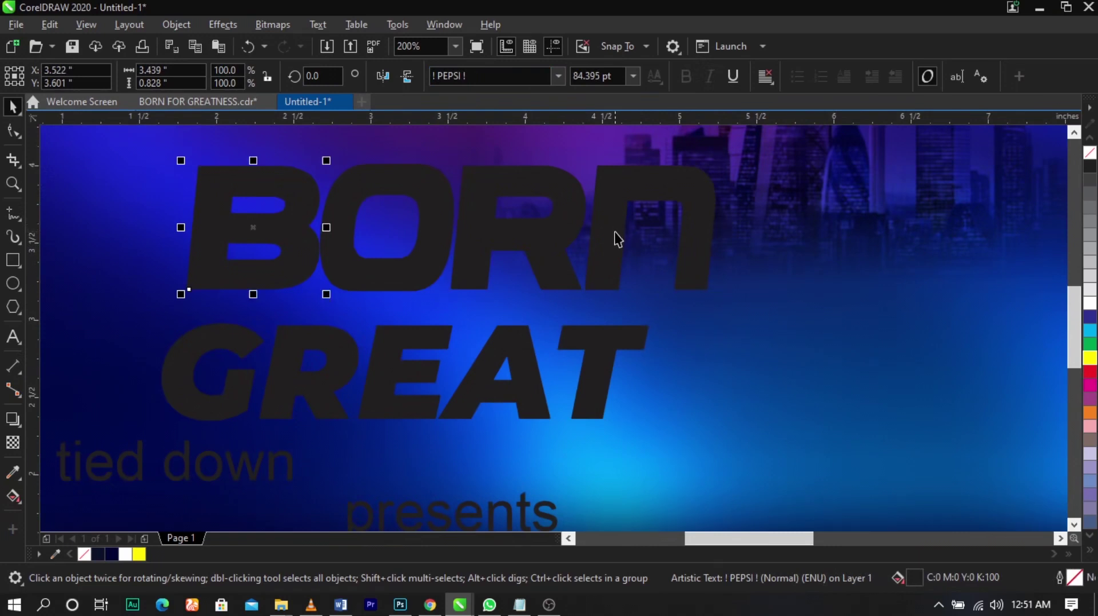
pyautogui.scroll(-1, 615, 232)
pyautogui.press('z')
pyautogui.moveTo(263, 160); pyautogui.dragTo(884, 304)
pyautogui.press('space')
pyautogui.moveTo(683, 306); pyautogui.dragTo(738, 305)
pyautogui.scroll(-1, 652, 311)
pyautogui.scroll(1, 652, 311)
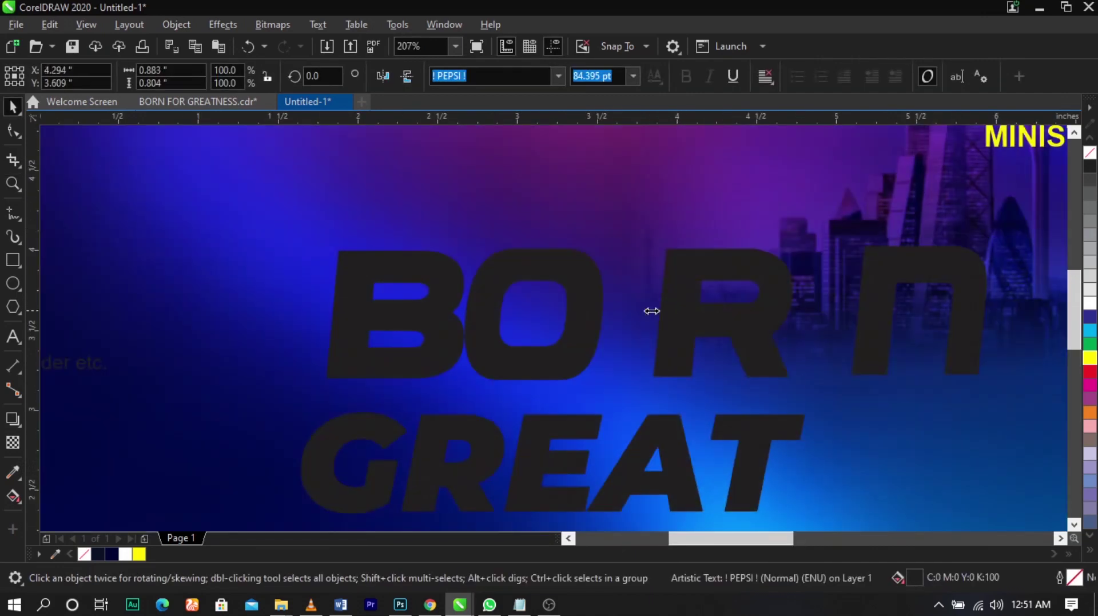
pyautogui.hotkey('ctrl', 'z')
pyautogui.hotkey('ctrl', 'z')
# - Delete the separate R of BORN and add an R after the O so both letters form one text object
pyautogui.click(674, 330)
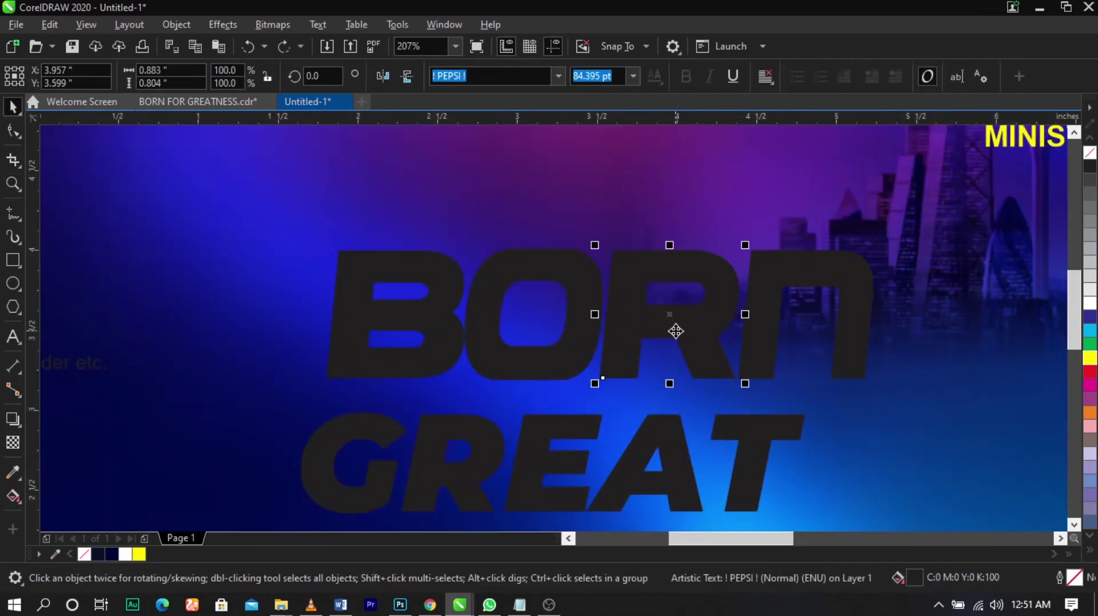
pyautogui.press('Delete')
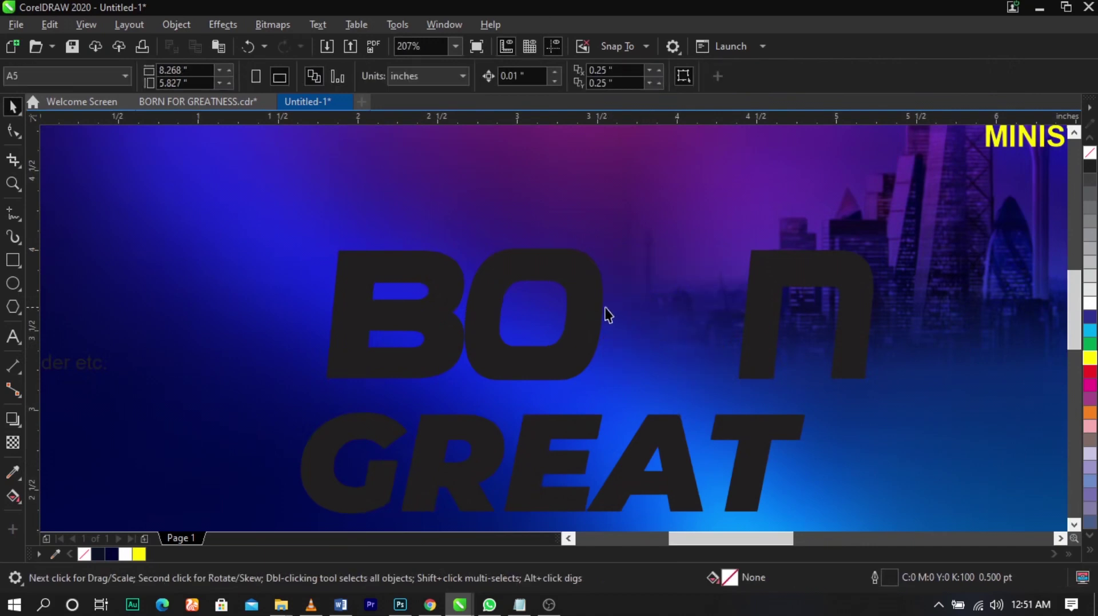
pyautogui.press('F8')
pyautogui.click(603, 309)
pyautogui.write('R')
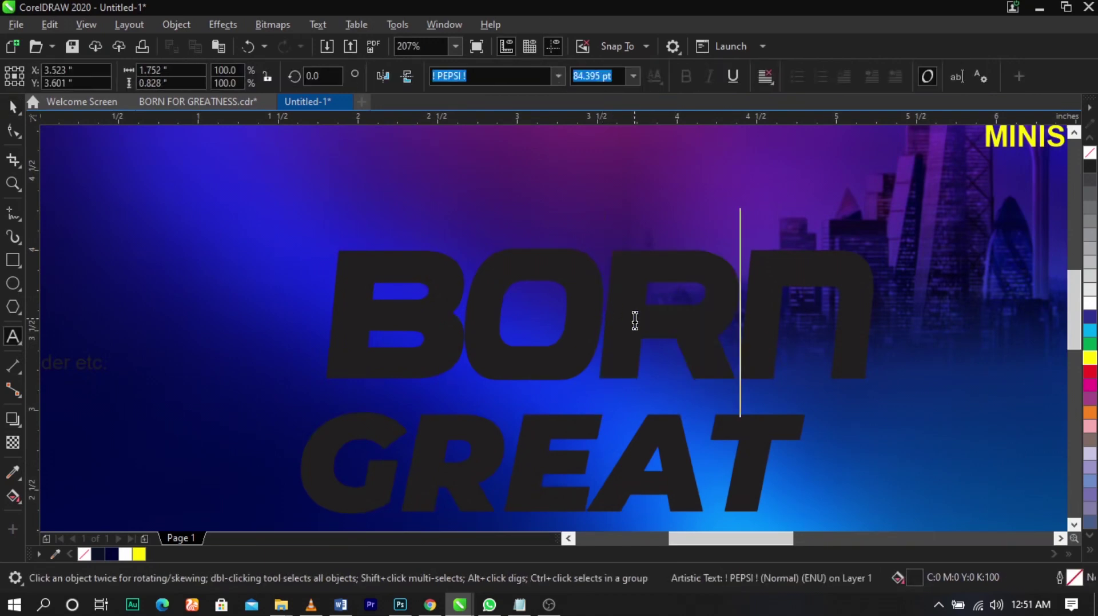
pyautogui.hotkey('ctrl', 'space')
pyautogui.click(770, 312)
pyautogui.moveTo(586, 320); pyautogui.dragTo(588, 260)
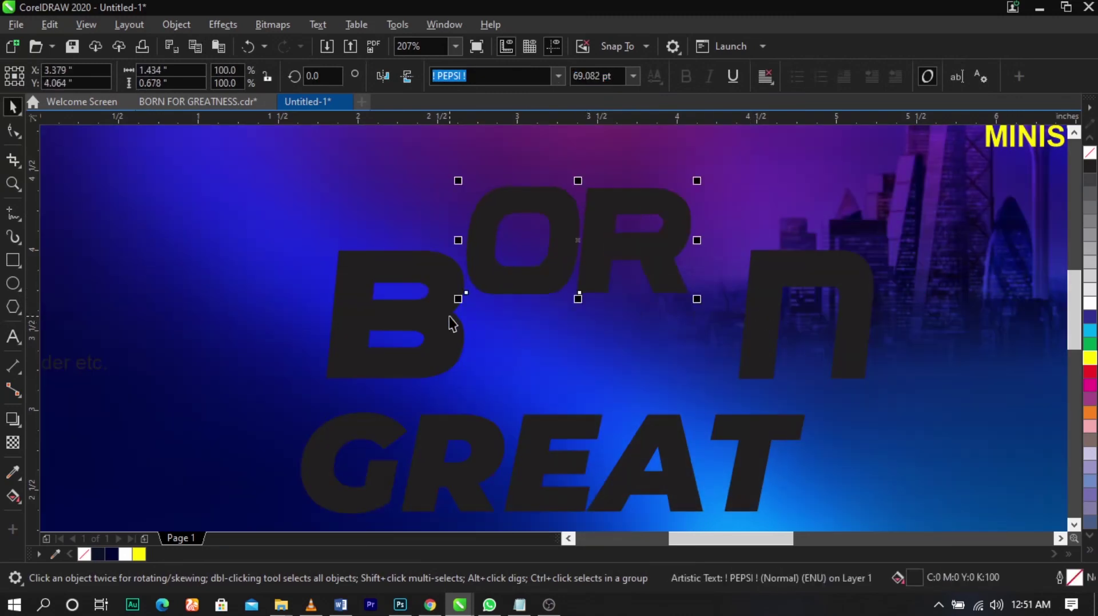
pyautogui.moveTo(449, 316); pyautogui.dragTo(337, 315)
pyautogui.moveTo(793, 322)
pyautogui.mouseDown()
pyautogui.moveTo(839, 322)
pyautogui.moveTo(806, 315)
pyautogui.mouseUp()
pyautogui.hotkey('ctrl', 'z')
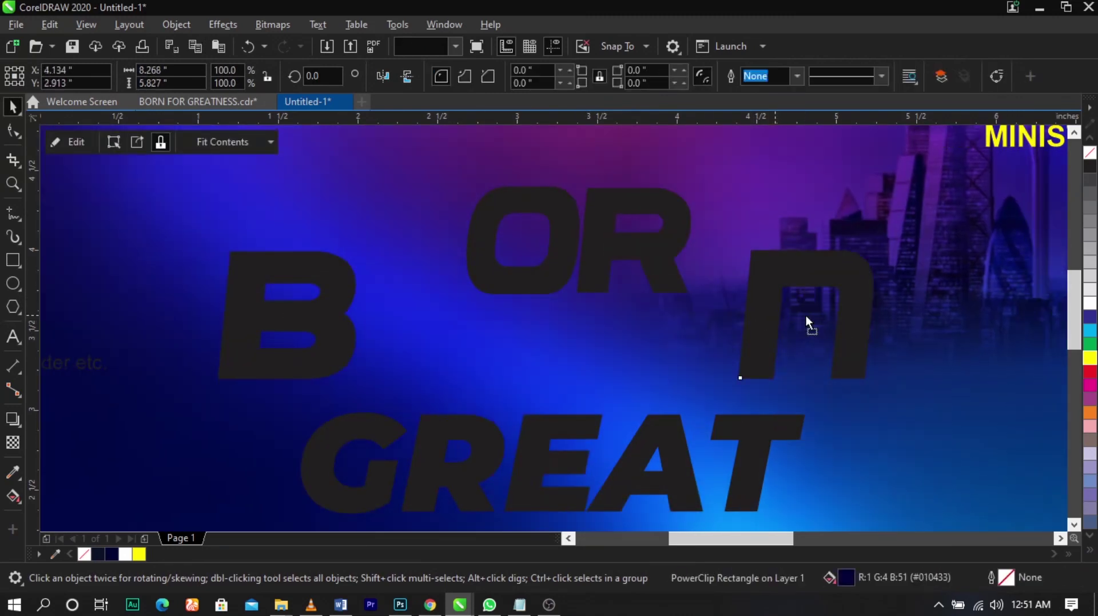
pyautogui.hotkey('ctrl', 'z')
pyautogui.hotkey('ctrl', 'z')
pyautogui.hotkey('ctrl', 'z')
pyautogui.hotkey('ctrl', 'z')
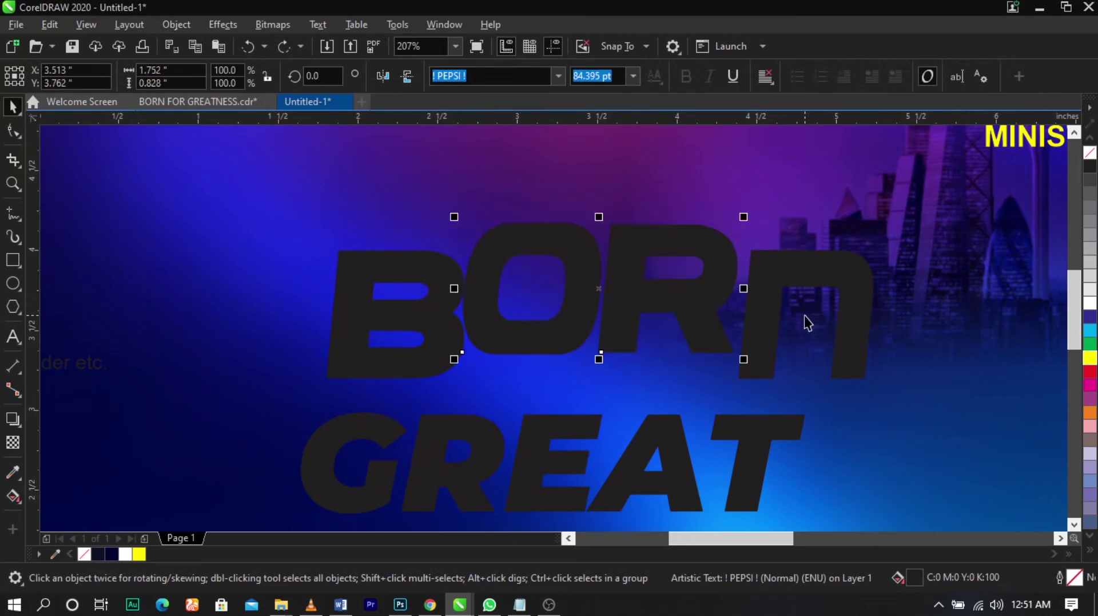
pyautogui.hotkey('ctrl', 'z')
pyautogui.hotkey('ctrl', 'z')
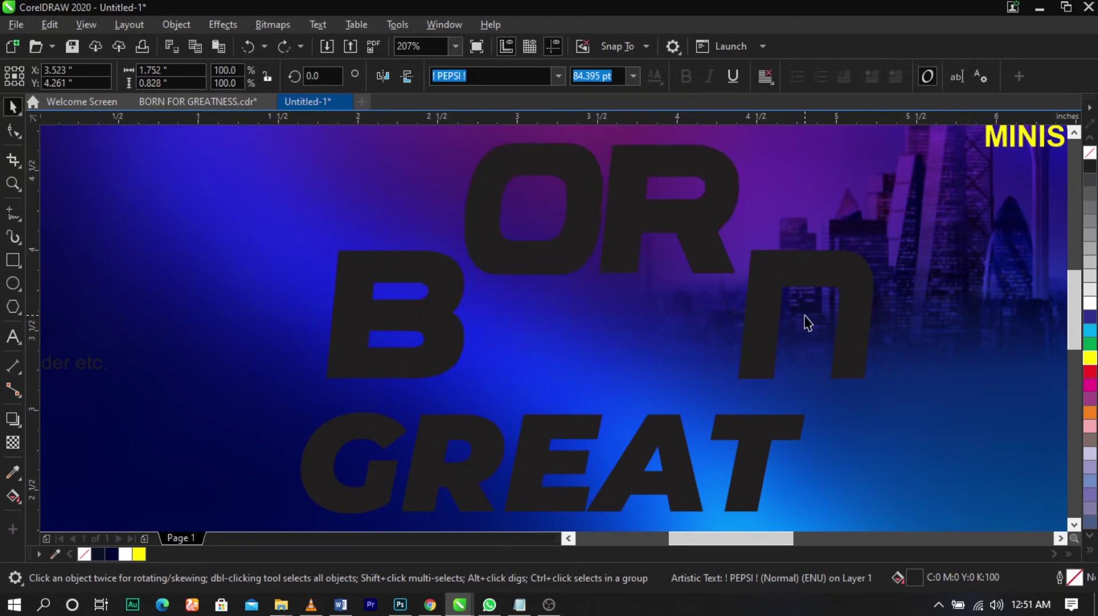
pyautogui.hotkey('ctrl', 'z')
# - Enlarge the B and the N of BORN to about 118 pt and shift the N right, clear of the R
pyautogui.click(417, 253)
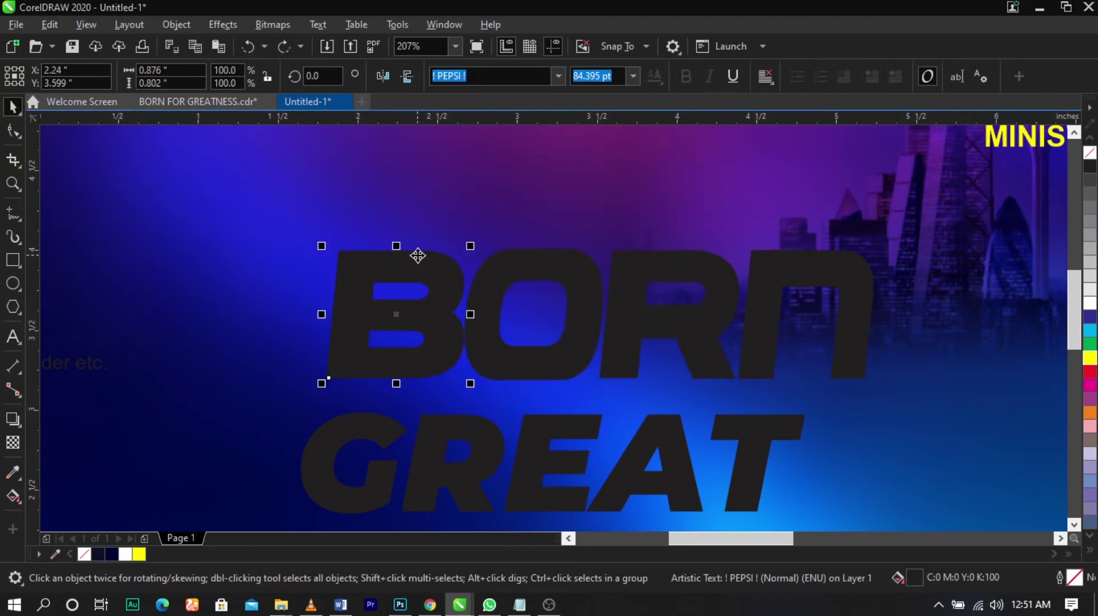
pyautogui.moveTo(323, 246); pyautogui.dragTo(266, 170)
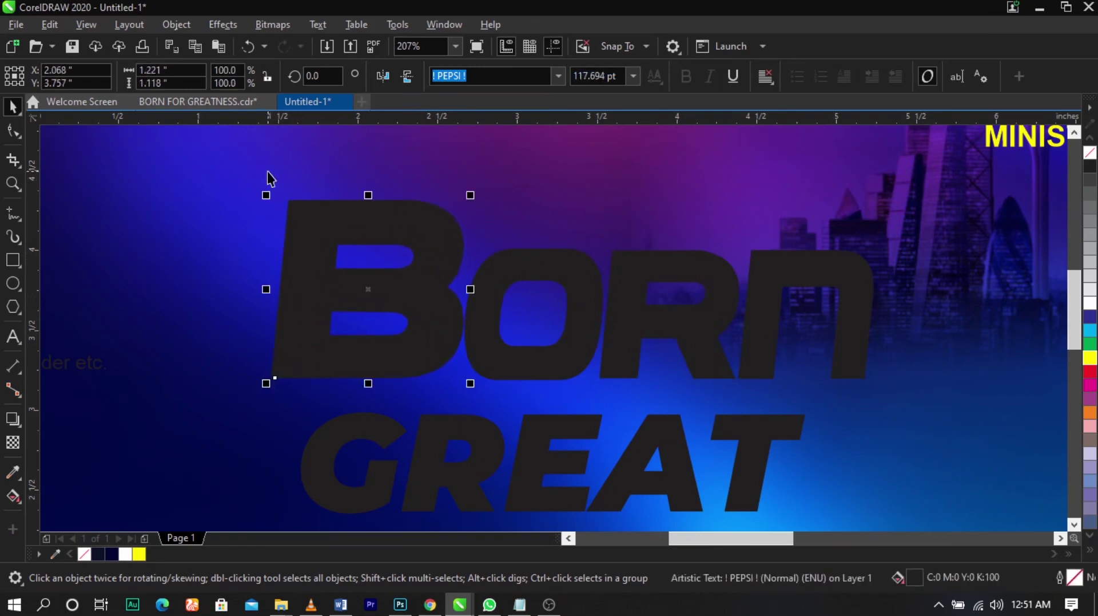
pyautogui.click(801, 280)
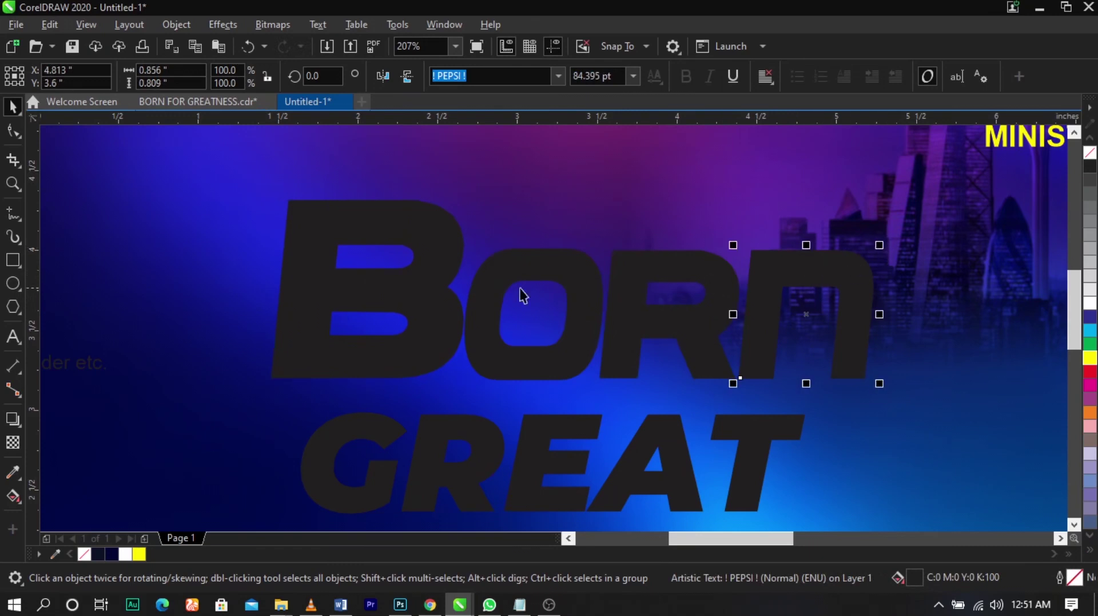
pyautogui.click(445, 239)
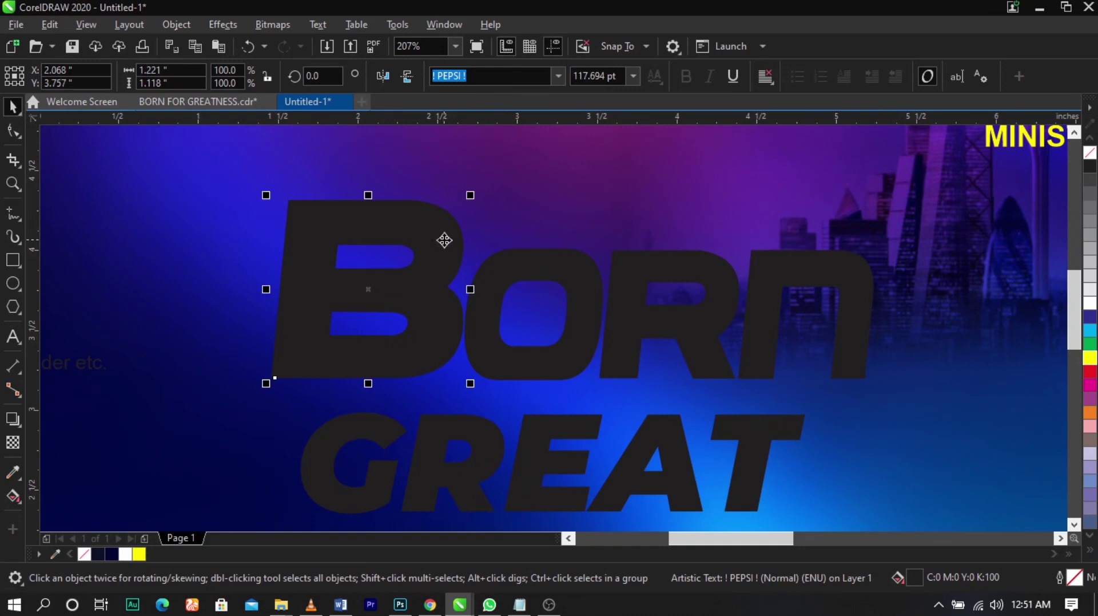
pyautogui.click(769, 296)
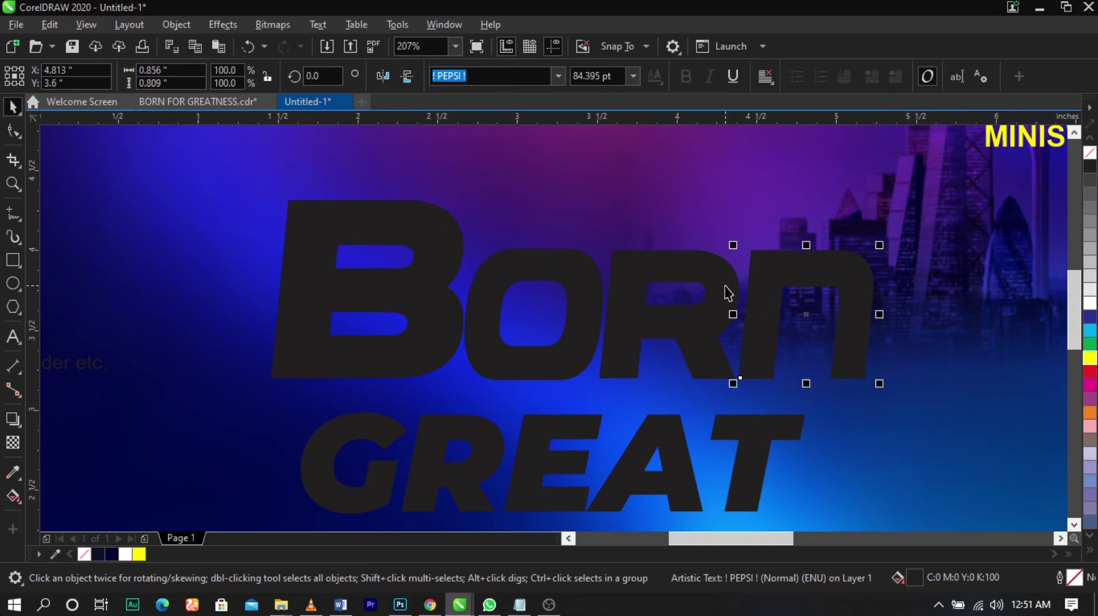
pyautogui.hotkey('ctrl', 'z')
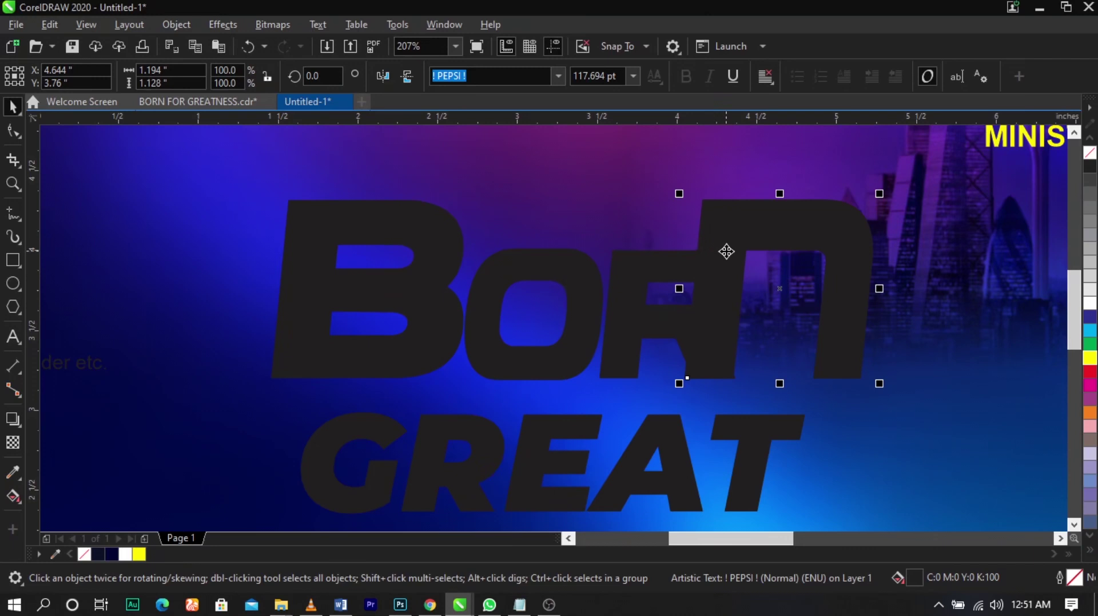
pyautogui.moveTo(727, 251); pyautogui.dragTo(784, 251)
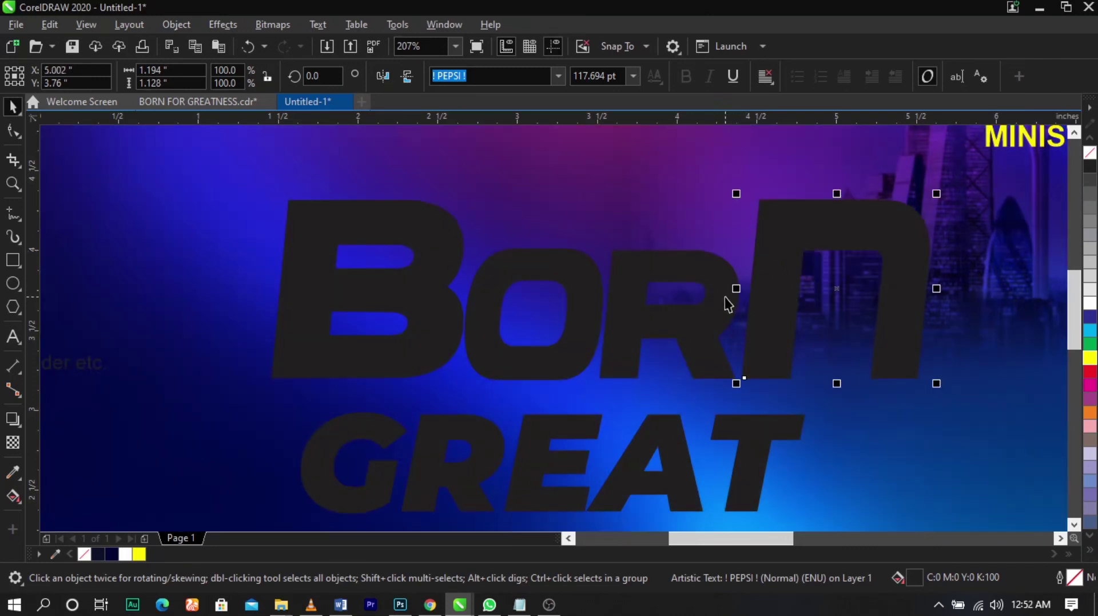
# - Try narrower and wider letter spacing on the OR text between the B and the N
pyautogui.doubleClick(725, 297)
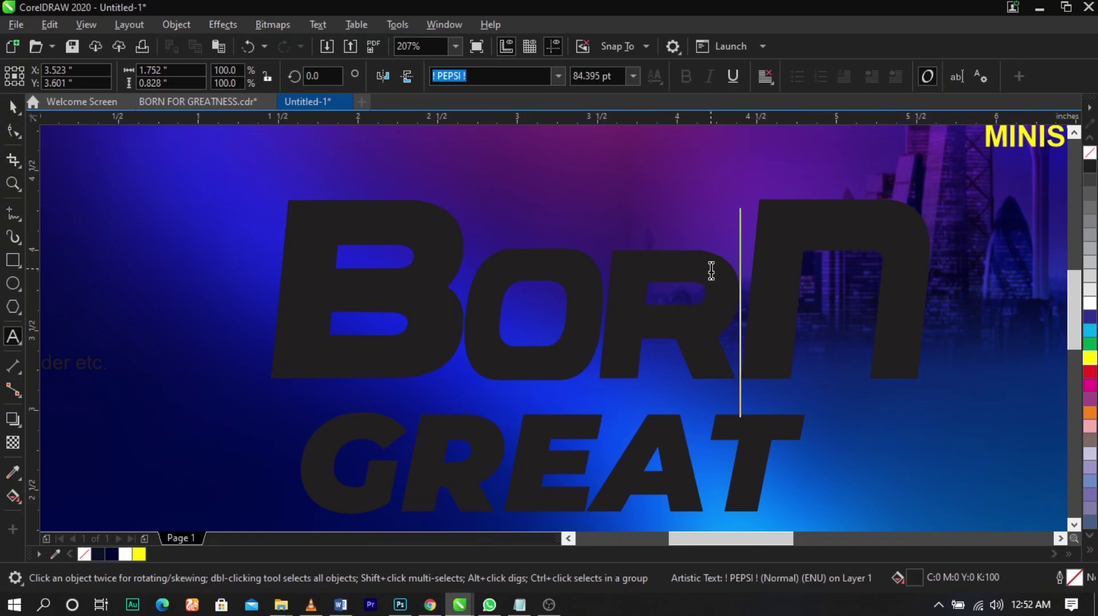
pyautogui.hotkey('ctrl', 'a')
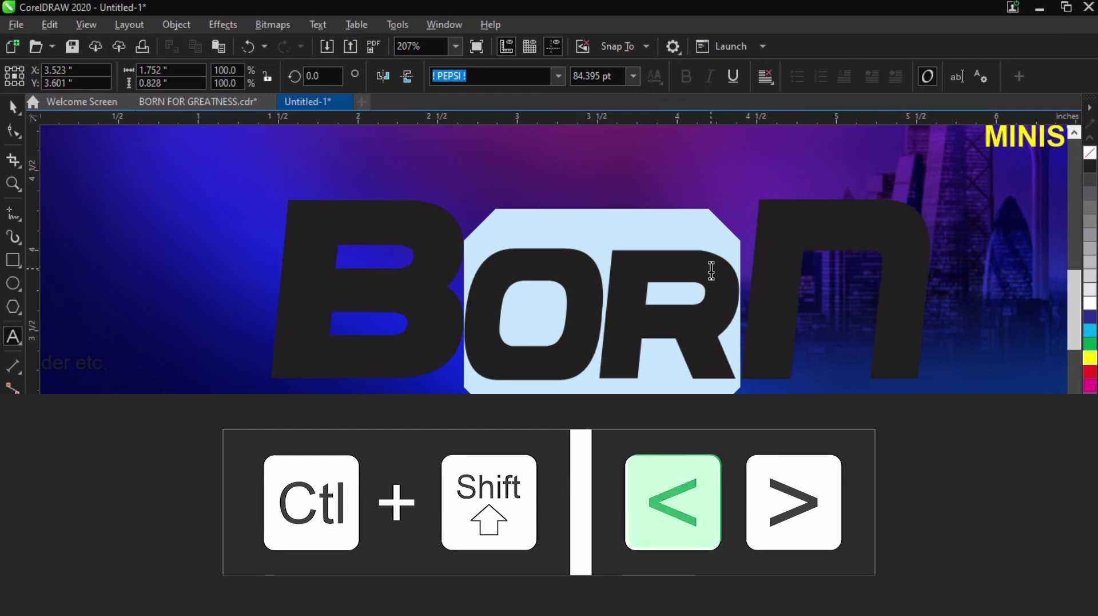
pyautogui.hotkey('ctrl', 'shift', ',')
pyautogui.hotkey('ctrl', 'shift', ',')
pyautogui.hotkey('ctrl', 'shift', ',')
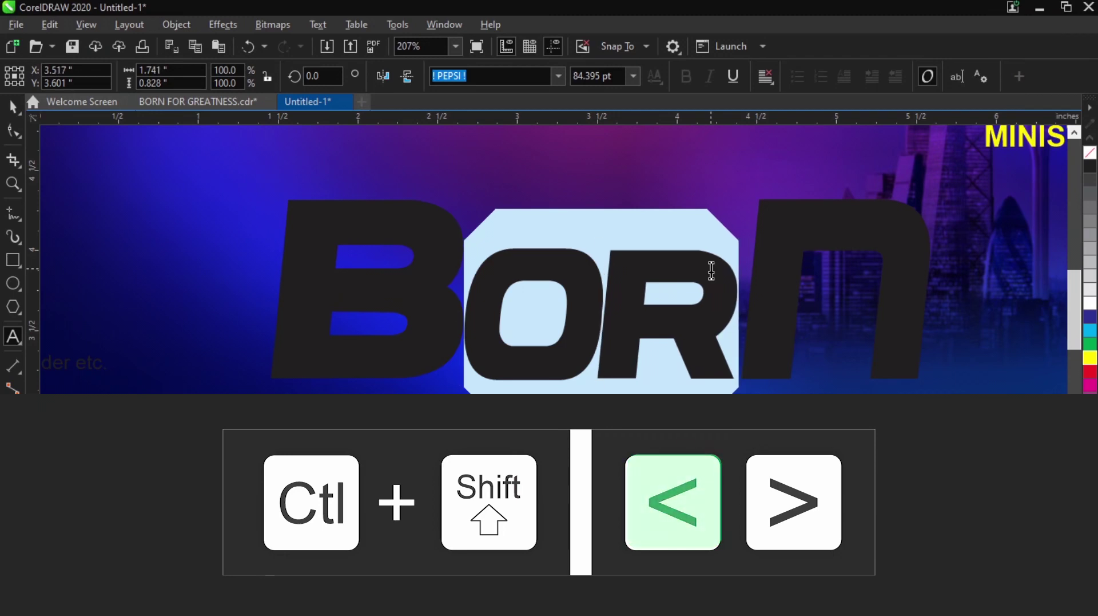
pyautogui.hotkey('ctrl', 'shift', '.')
pyautogui.hotkey('ctrl', 'shift', '.')
pyautogui.hotkey('ctrl', 'shift', '.')
pyautogui.hotkey('ctrl', 'shift', '.')
pyautogui.hotkey('ctrl', 'shift', '.')
pyautogui.hotkey('ctrl', 'shift', '.')
pyautogui.hotkey('ctrl', 'shift', '.')
pyautogui.hotkey('ctrl', 'shift', '.')
pyautogui.hotkey('ctrl', 'shift', '.')
pyautogui.hotkey('ctrl', 'shift', '.')
pyautogui.hotkey('ctrl', 'shift', '.')
pyautogui.hotkey('ctrl', 'shift', '.')
pyautogui.hotkey('ctrl', 'shift', '.')
pyautogui.hotkey('ctrl', 'shift', '.')
pyautogui.hotkey('ctrl', 'shift', '.')
pyautogui.hotkey('ctrl', 'shift', '.')
pyautogui.hotkey('ctrl', 'shift', '.')
pyautogui.hotkey('ctrl', 'shift', '.')
pyautogui.hotkey('ctrl', 'shift', '.')
pyautogui.hotkey('ctrl', 'shift', '.')
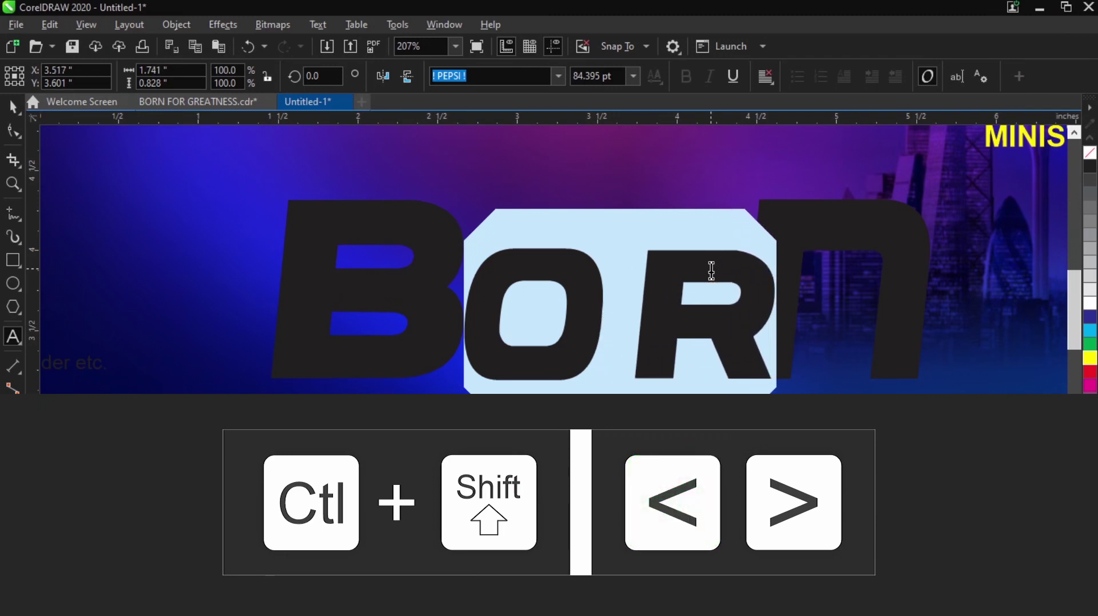
pyautogui.hotkey('ctrl', 'shift', ',')
pyautogui.hotkey('ctrl', 'shift', ',')
pyautogui.hotkey('ctrl', 'shift', ',')
pyautogui.hotkey('ctrl', 'shift', ',')
pyautogui.hotkey('ctrl', 'shift', ',')
pyautogui.hotkey('ctrl', 'shift', ',')
pyautogui.hotkey('ctrl', 'shift', ',')
pyautogui.hotkey('ctrl', 'shift', ',')
pyautogui.hotkey('ctrl', 'shift', ',')
pyautogui.hotkey('ctrl', 'shift', ',')
pyautogui.hotkey('ctrl', 'shift', ',')
pyautogui.hotkey('ctrl', 'shift', ',')
pyautogui.hotkey('ctrl', 'shift', ',')
pyautogui.hotkey('ctrl', 'shift', ',')
pyautogui.hotkey('ctrl', 'shift', ',')
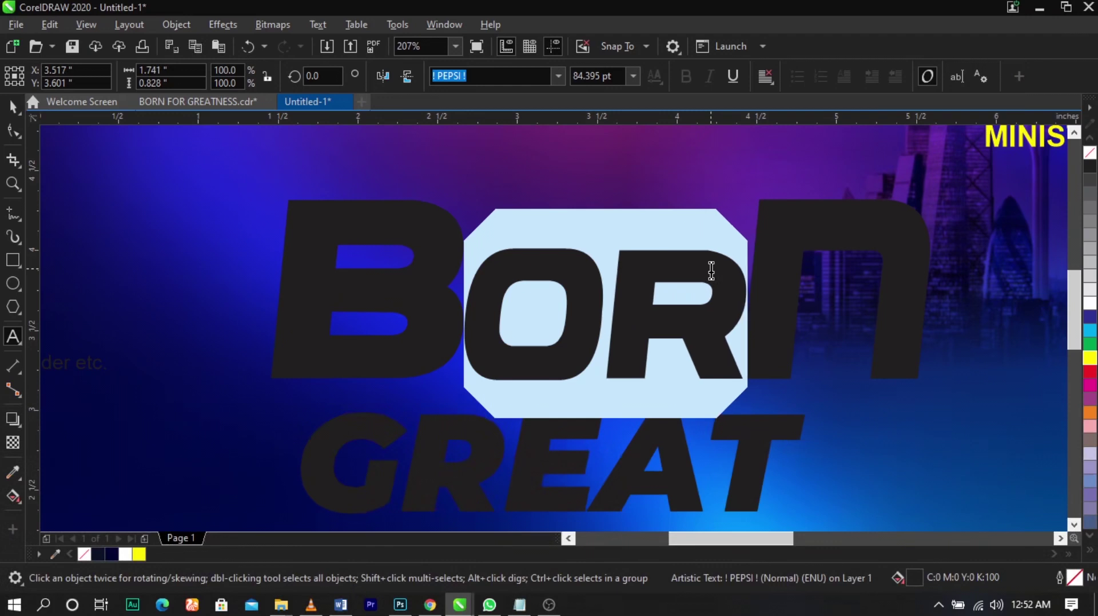
pyautogui.hotkey('ctrl', 'shift', '.')
pyautogui.hotkey('ctrl', 'shift', '.')
pyautogui.hotkey('ctrl', 'shift', '.')
pyautogui.hotkey('ctrl', 'shift', '.')
pyautogui.hotkey('ctrl', 'shift', '.')
pyautogui.hotkey('ctrl', 'shift', '.')
pyautogui.hotkey('ctrl', 'shift', '.')
pyautogui.hotkey('ctrl', 'shift', '.')
pyautogui.hotkey('ctrl', 'shift', ',')
pyautogui.hotkey('ctrl', 'shift', ',')
pyautogui.hotkey('ctrl', 'shift', ',')
pyautogui.hotkey('ctrl', 'shift', ',')
pyautogui.hotkey('ctrl', 'shift', ',')
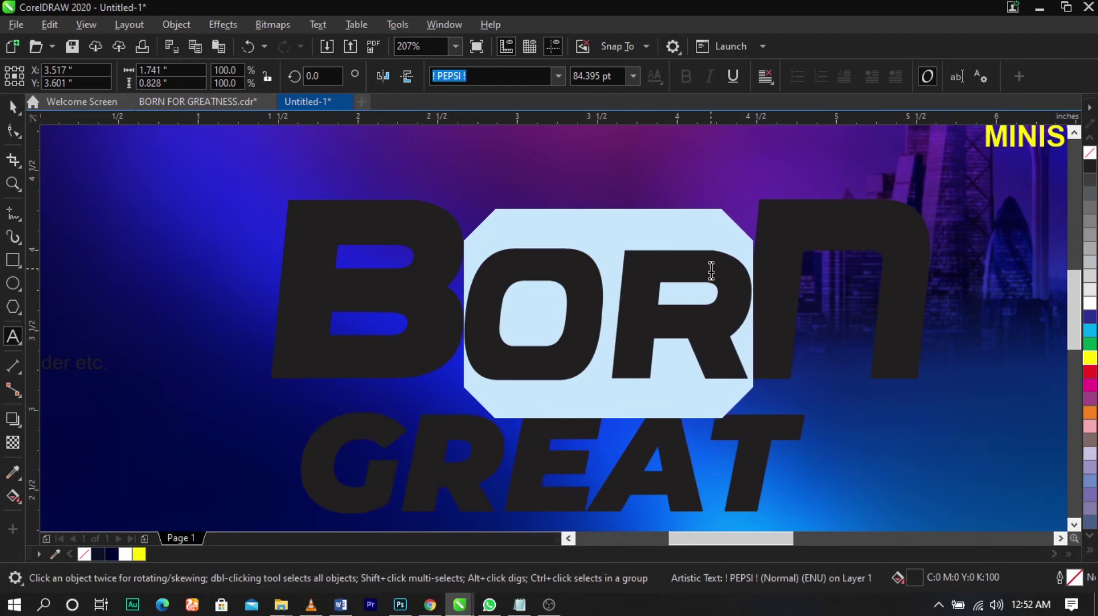
pyautogui.hotkey('ctrl', 'shift', ',')
pyautogui.hotkey('ctrl', 'shift', ',')
pyautogui.hotkey('ctrl', 'shift', ',')
pyautogui.hotkey('ctrl', 'shift', ',')
pyautogui.hotkey('ctrl', 'shift', ',')
pyautogui.hotkey('ctrl', 'shift', ',')
pyautogui.hotkey('ctrl', 'shift', ',')
pyautogui.hotkey('ctrl', 'shift', ',')
pyautogui.hotkey('ctrl', 'shift', ',')
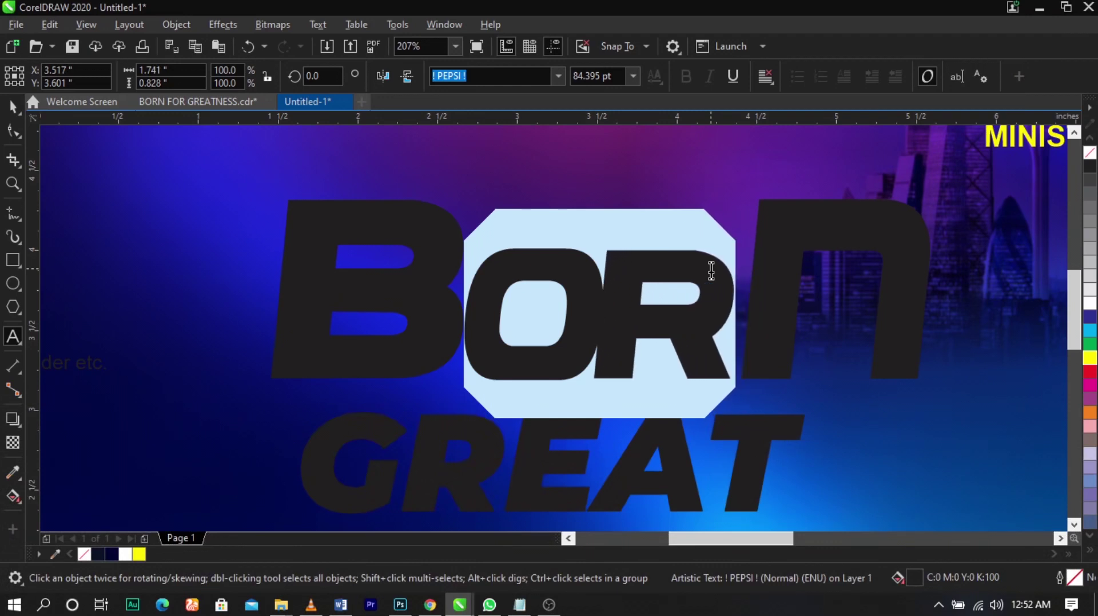
pyautogui.hotkey('ctrl', 'shift', '.')
pyautogui.hotkey('ctrl', 'shift', '.')
pyautogui.hotkey('ctrl', 'shift', '.')
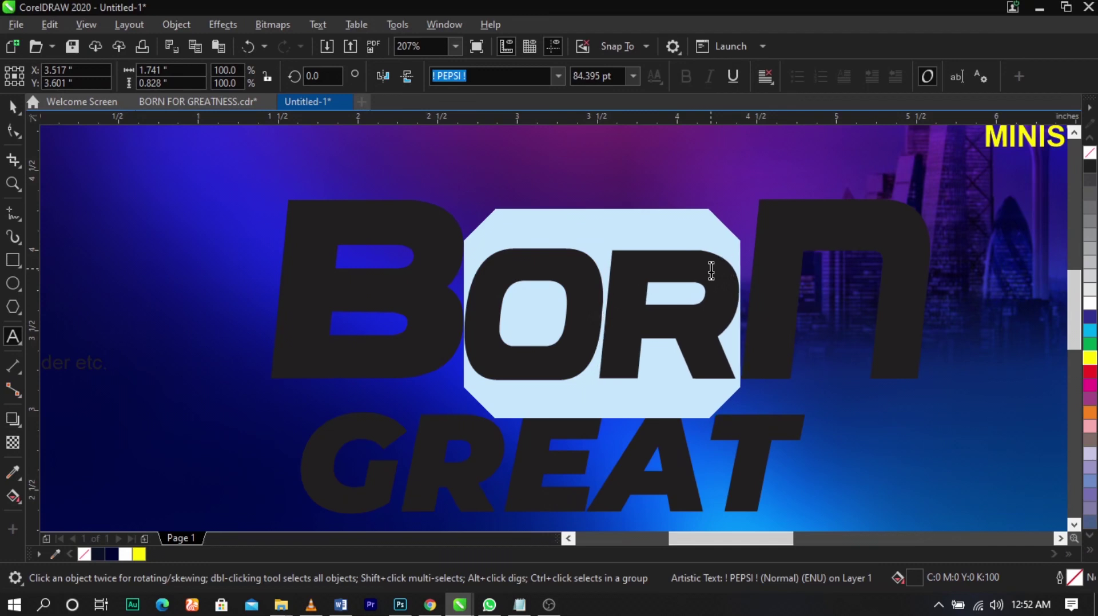
pyautogui.hotkey('ctrl', 'space')
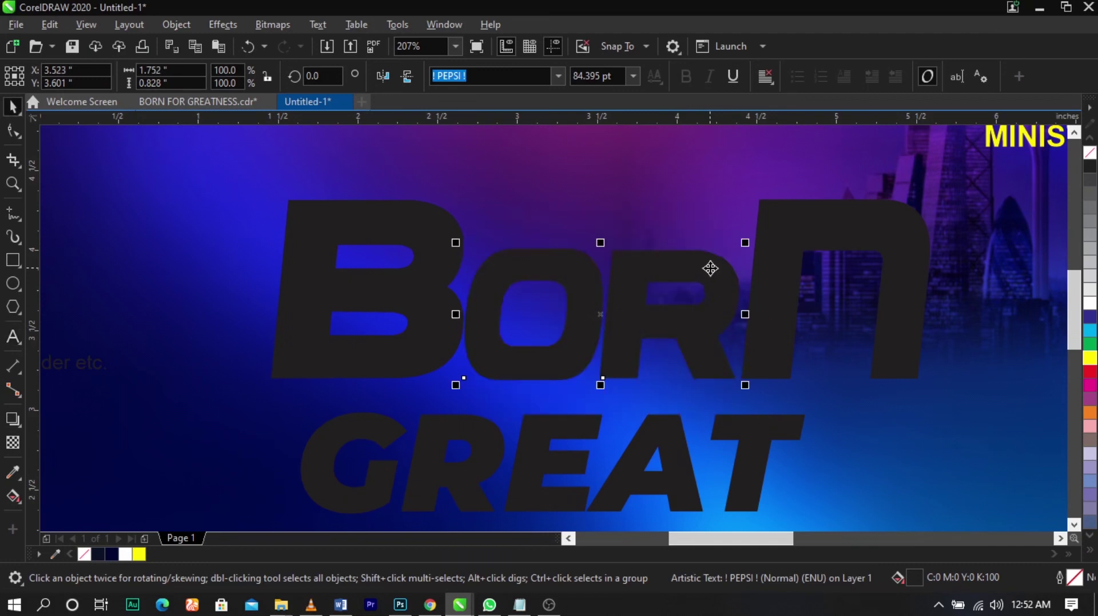
# - Shift the N of BORN slightly left until it touches the R
pyautogui.click(763, 283)
pyautogui.moveTo(768, 282); pyautogui.dragTo(761, 283)
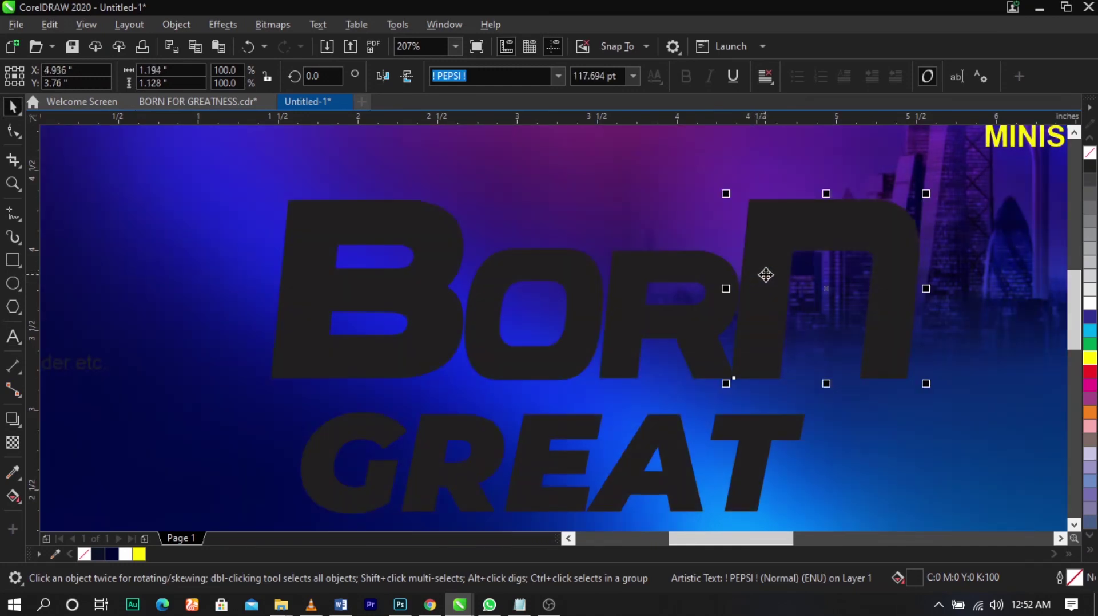
pyautogui.click(386, 223)
pyautogui.click(884, 252)
# - Convert the N of BORN to curves
pyautogui.rightClick(817, 233)
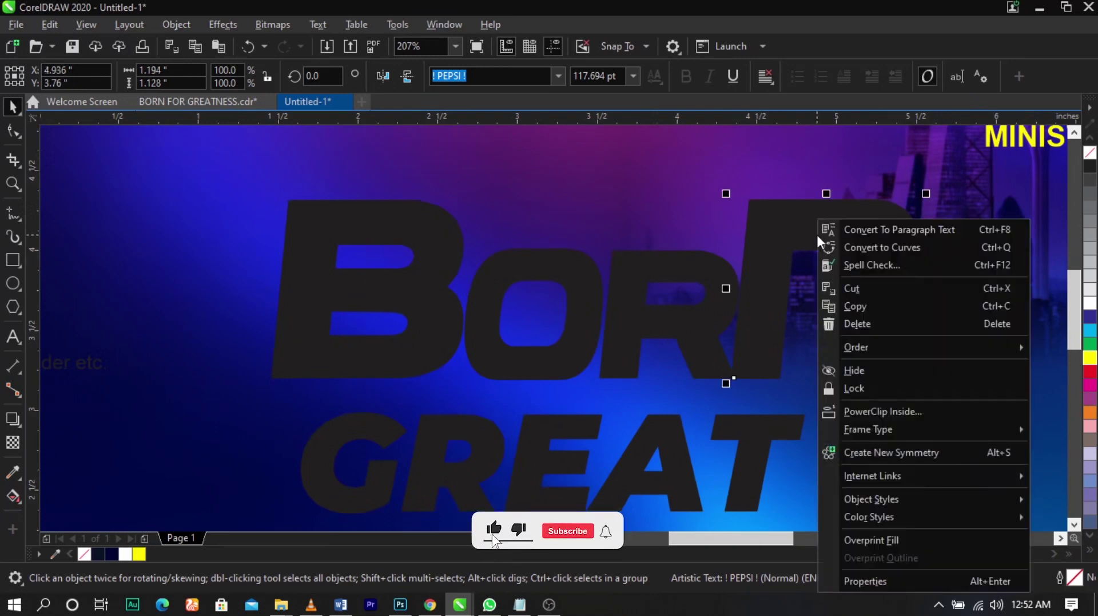
pyautogui.click(866, 247)
pyautogui.click(928, 264)
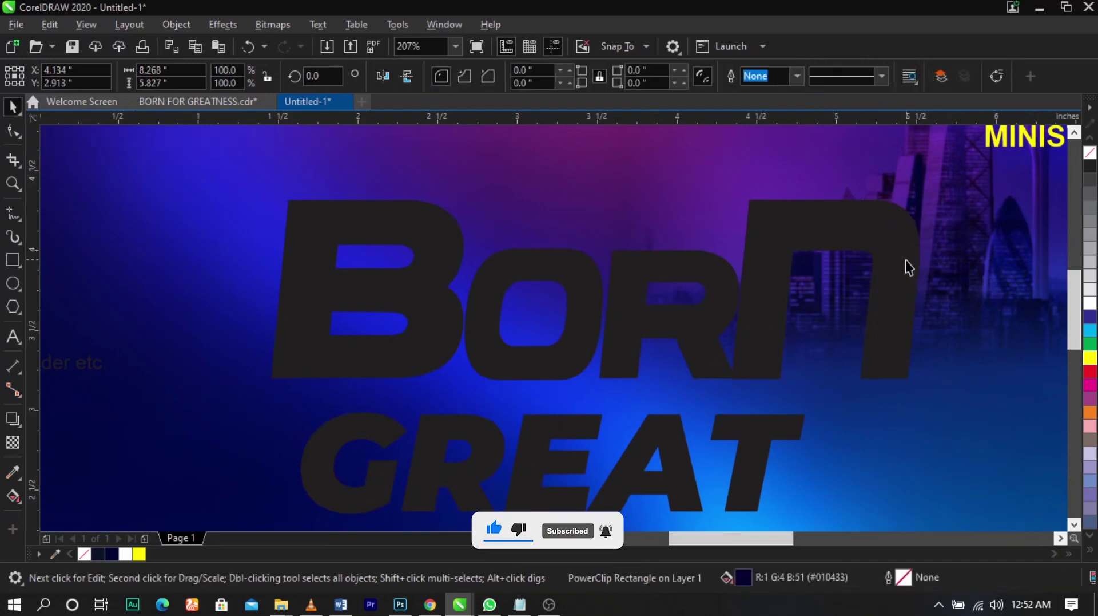
# - Shorten the right leg of the N by raising its two lower nodes along the stem
pyautogui.click(905, 260)
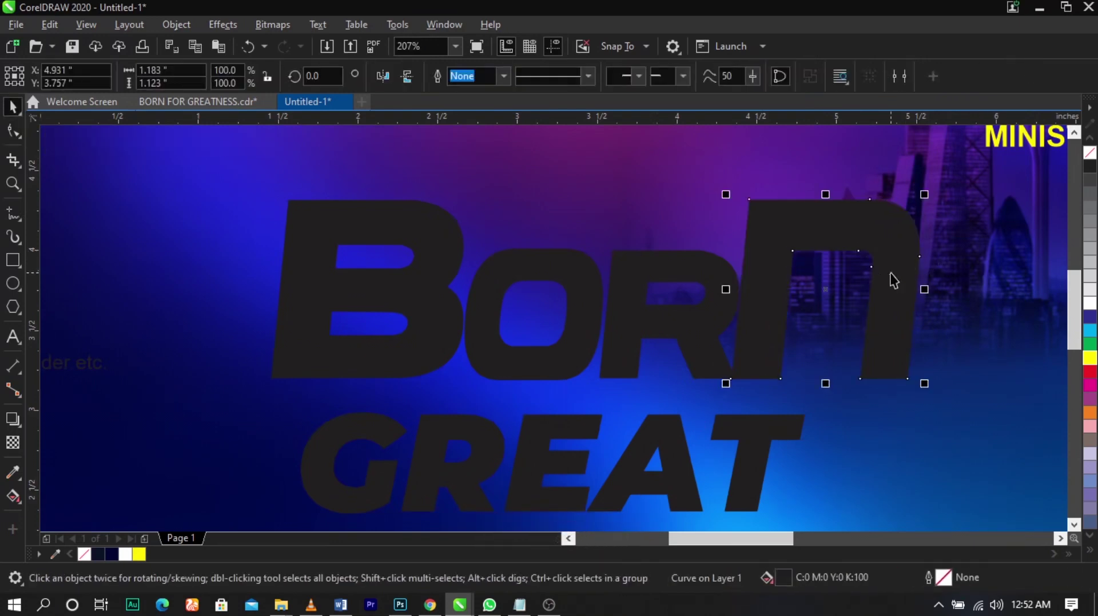
pyautogui.doubleClick(893, 269)
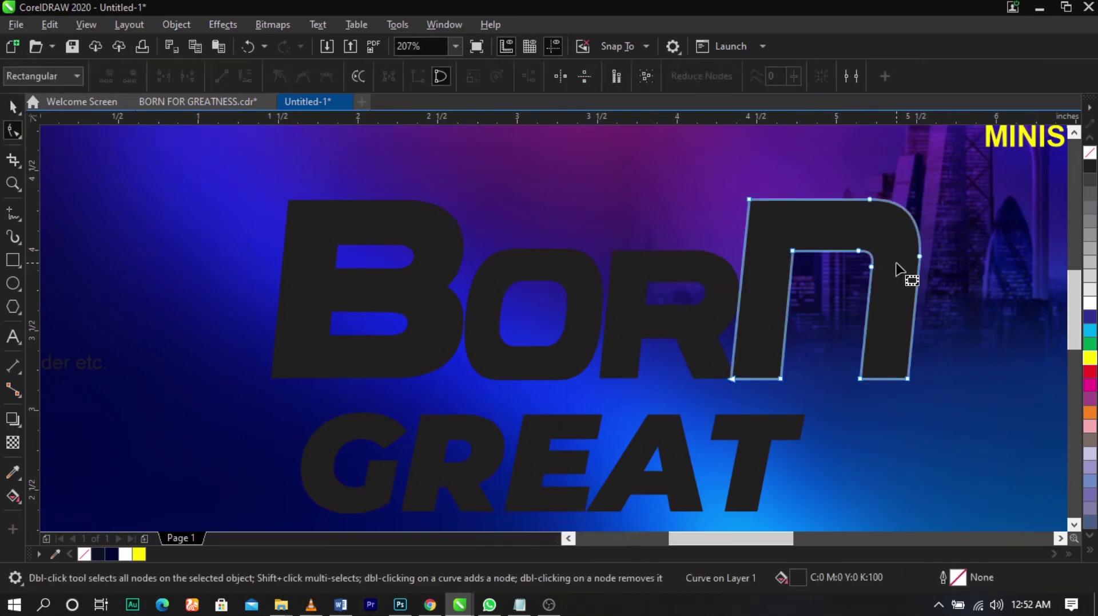
pyautogui.moveTo(937, 350); pyautogui.dragTo(865, 331)
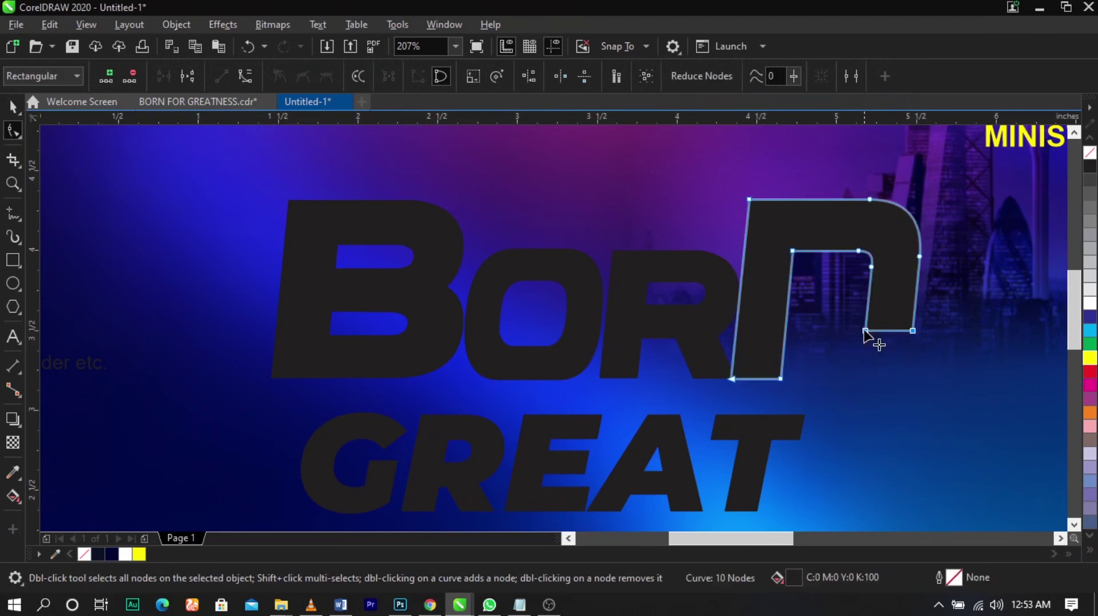
pyautogui.press('space')
pyautogui.click(959, 330)
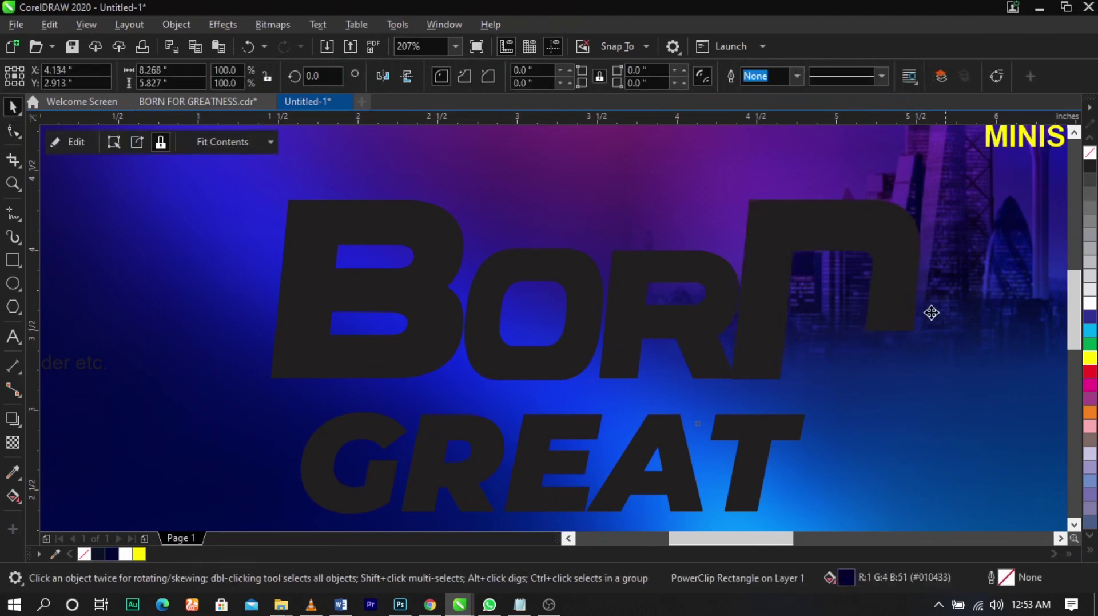
pyautogui.click(905, 213)
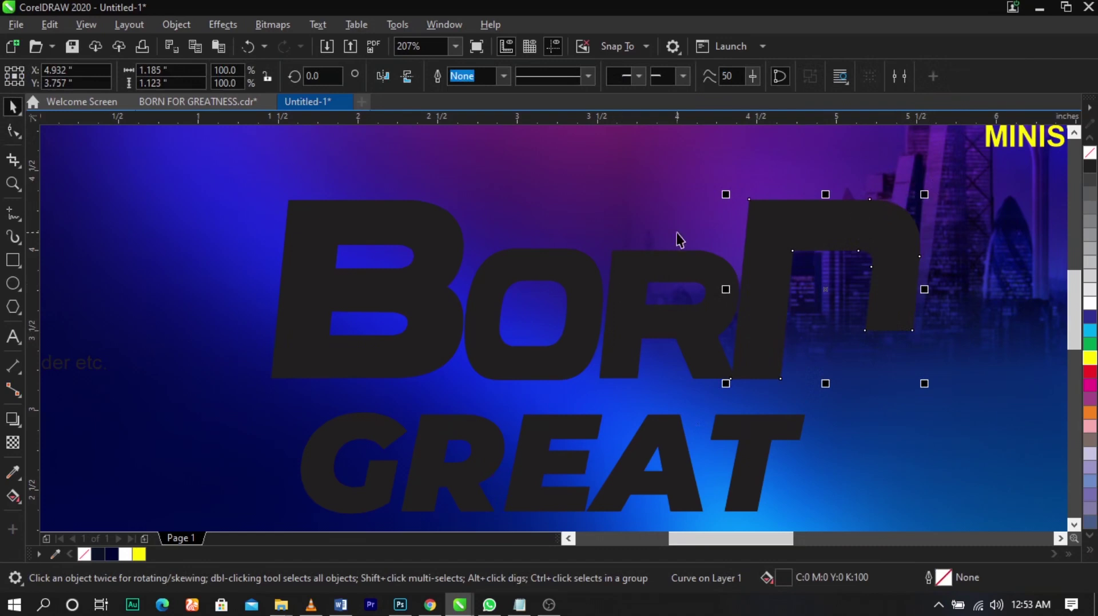
# - Tighten the letter spacing of GREAT until the text is about 2.9 inches wide
pyautogui.doubleClick(678, 456)
pyautogui.scroll(-1, 661, 434)
pyautogui.scroll(1, 661, 432)
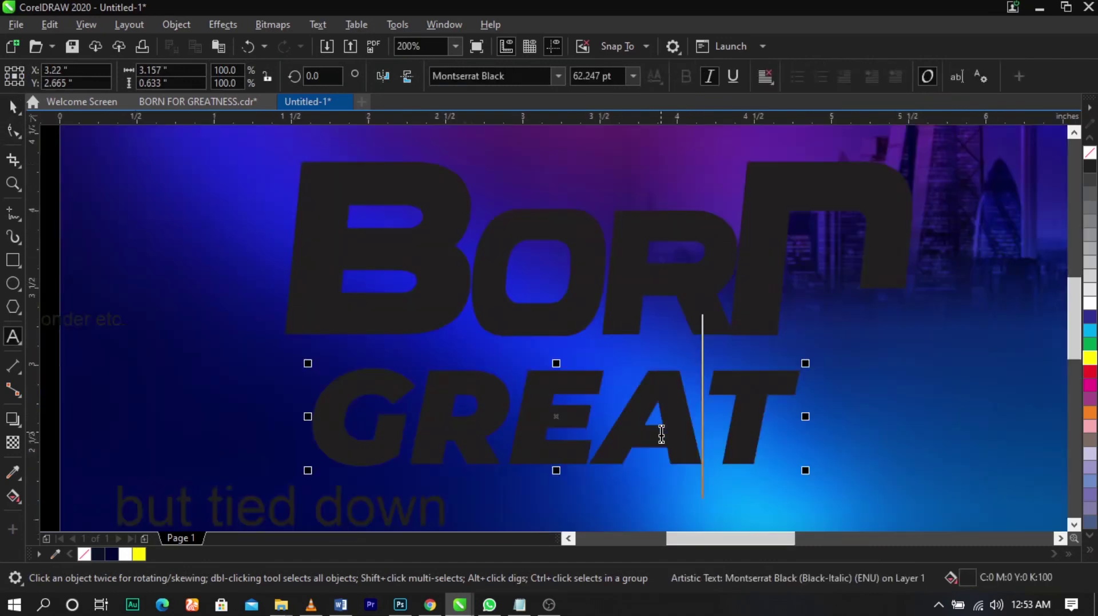
pyautogui.hotkey('ctrl', 'a')
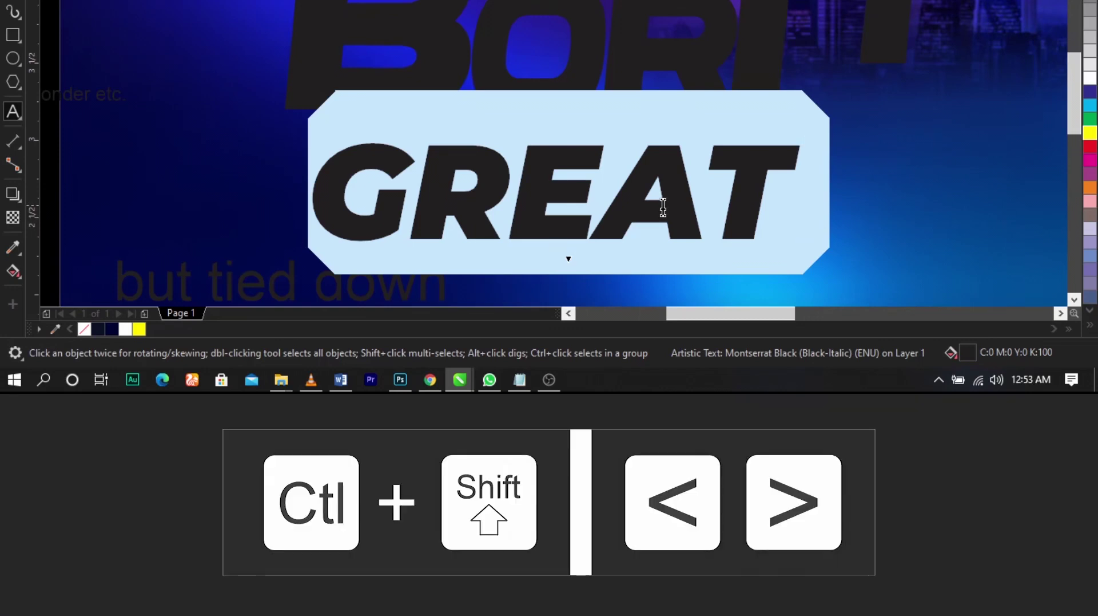
pyautogui.press('ctrl+shift+less')
pyautogui.press('ctrl+shift+less')
pyautogui.press('ctrl+shift+less')
pyautogui.press('ctrl+shift+less')
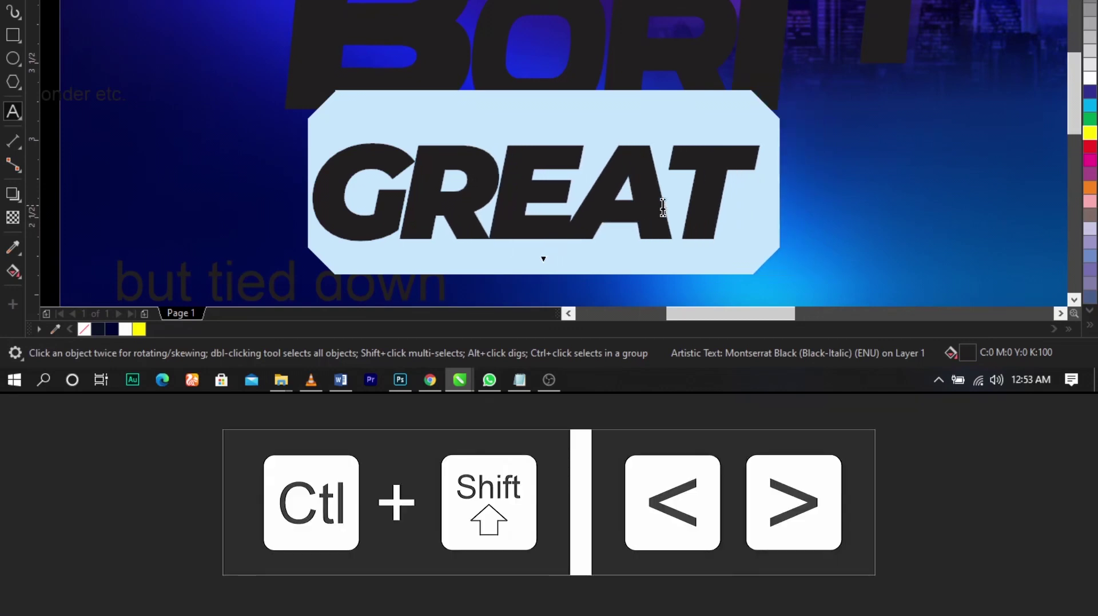
pyautogui.hotkey('ctrl', 'shift', '>')
pyautogui.hotkey('ctrl', 'shift', '>')
pyautogui.hotkey('ctrl', 'shift', '>')
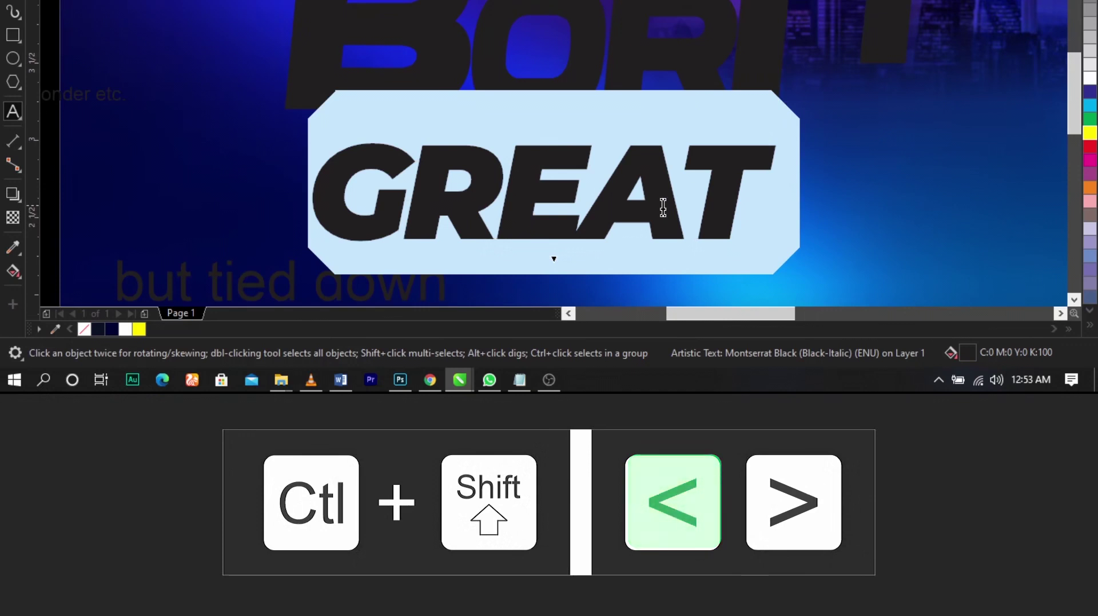
pyautogui.press('ctrl+shift+less')
pyautogui.press('ctrl+shift+less')
pyautogui.press('ctrl+shift+less')
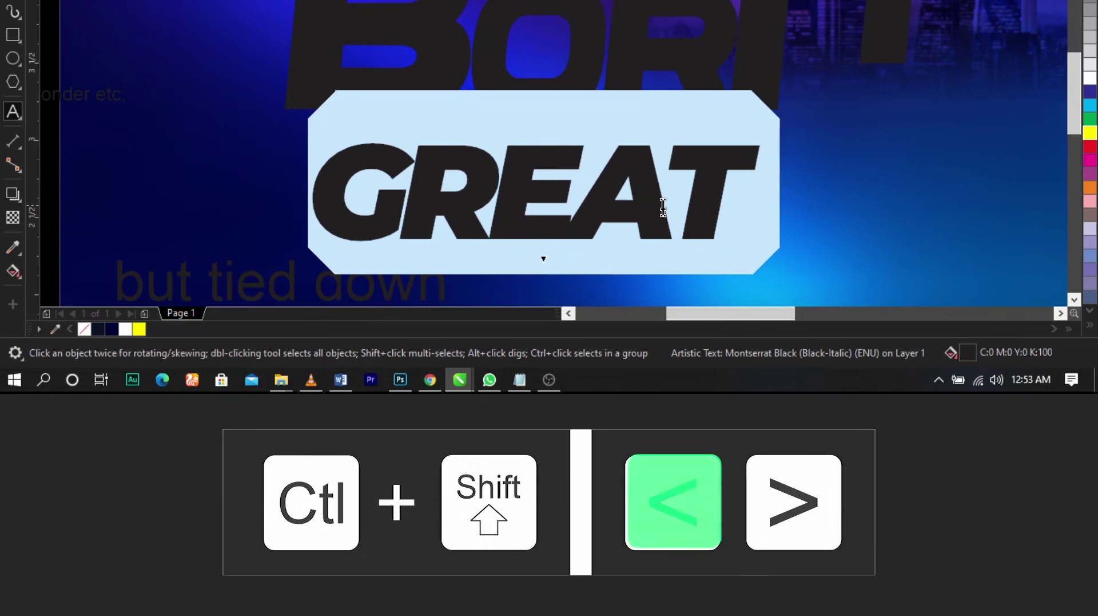
pyautogui.press('ctrl+shift+less')
pyautogui.hotkey('ctrl', 'shift', '>')
pyautogui.hotkey('ctrl', 'shift', '>')
pyautogui.press('ctrl+shift+less')
pyautogui.press('ctrl+shift+less')
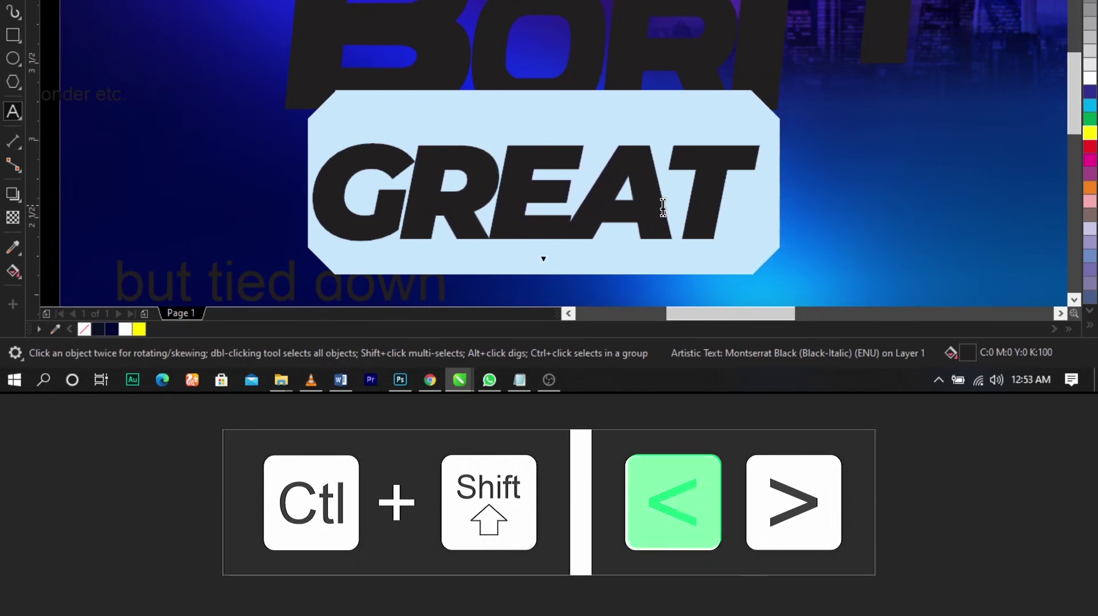
pyautogui.hotkey('ctrl', 'shift', '>')
pyautogui.press('ctrl+shift+less')
pyautogui.hotkey('ctrl', 'space')
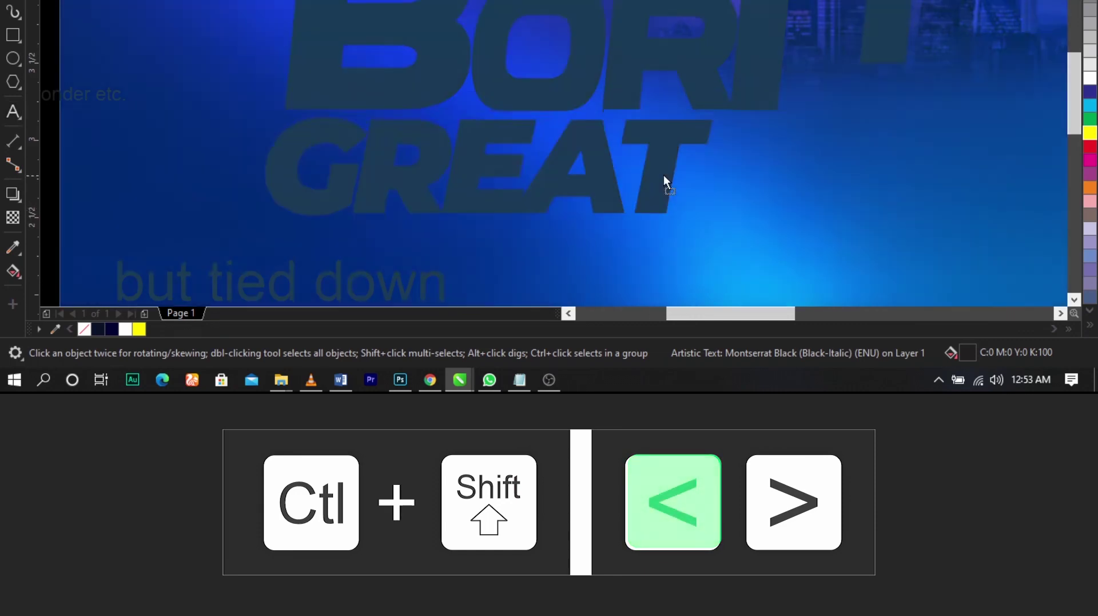
pyautogui.moveTo(663, 174); pyautogui.dragTo(664, 174)
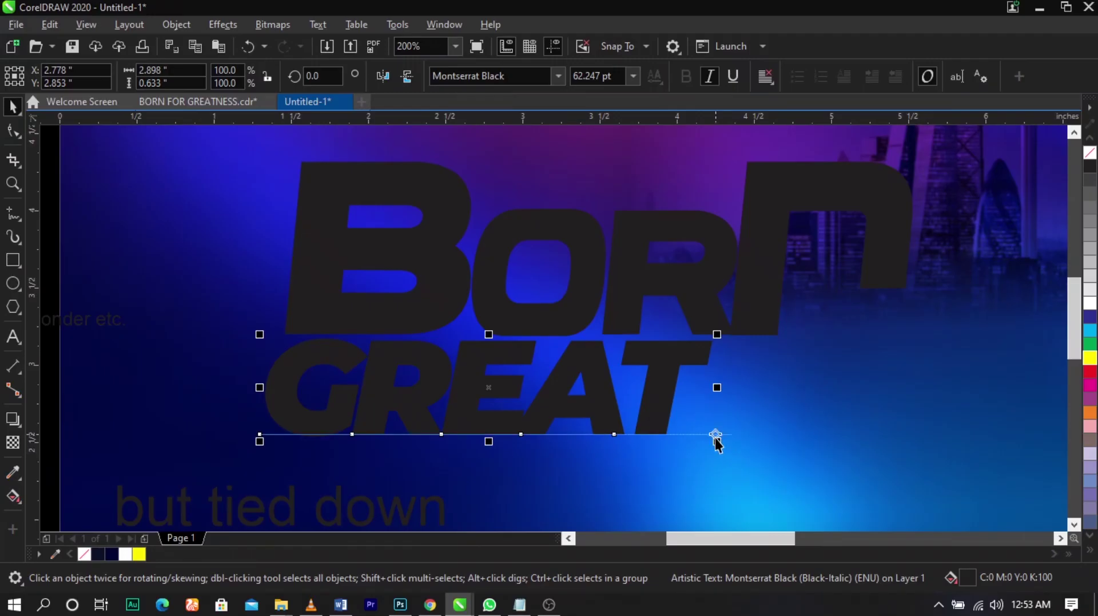
pyautogui.click(688, 195)
pyautogui.click(667, 397)
pyautogui.moveTo(667, 396); pyautogui.dragTo(689, 441)
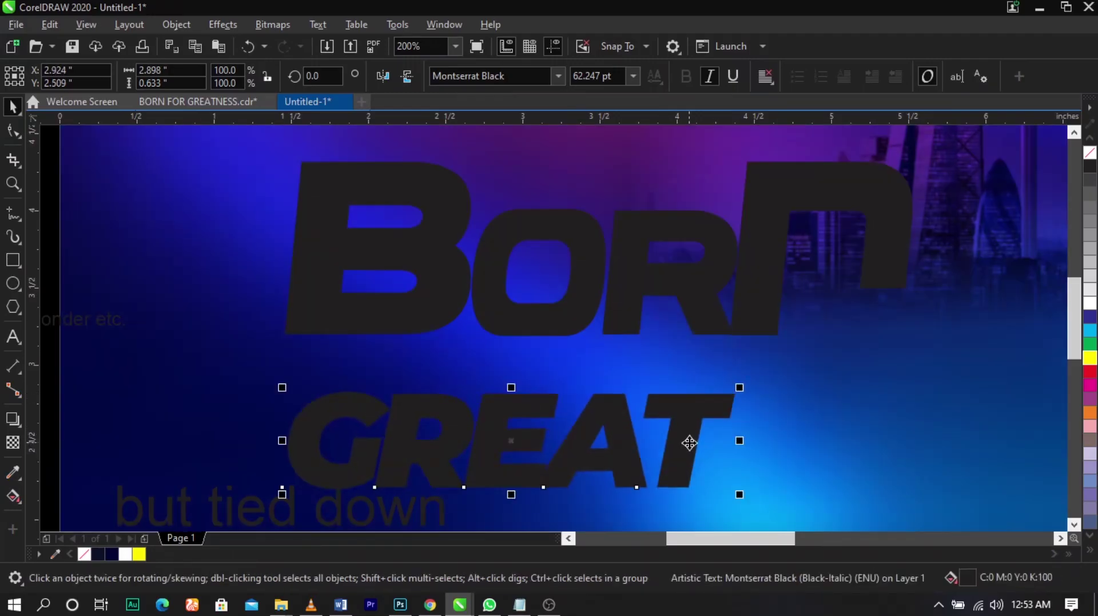
pyautogui.hotkey('ctrl', 'z')
pyautogui.hotkey('ctrl', 'z')
pyautogui.hotkey('ctrl', 'z')
pyautogui.click(758, 444)
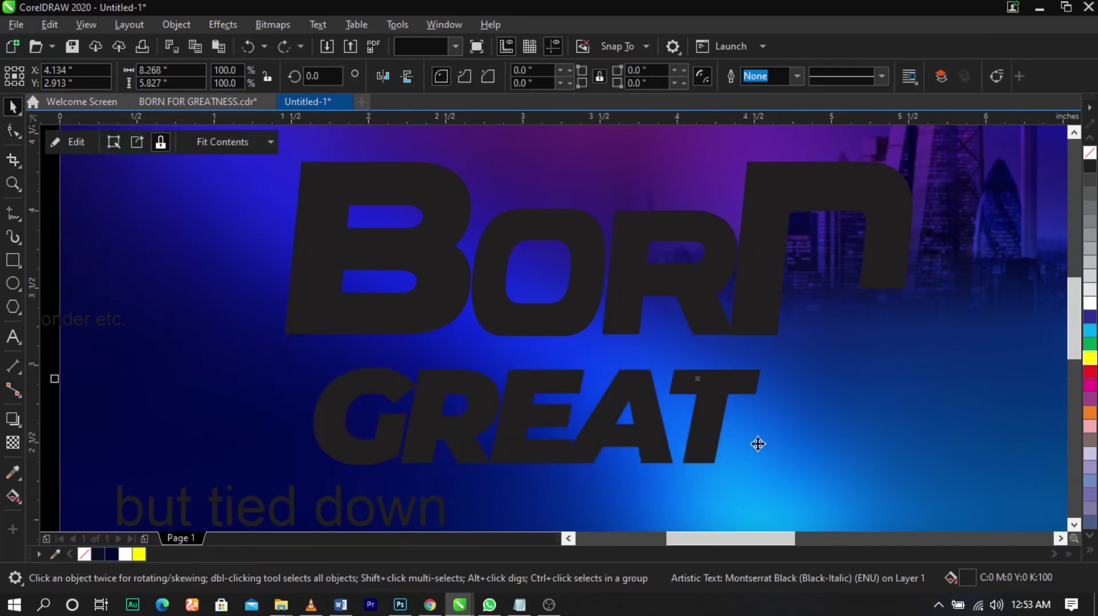
# - Move GREAT close beneath BORN and enlarge it to about 71 pt, aligning its T with the N's left leg
pyautogui.moveTo(704, 424); pyautogui.dragTo(661, 392)
pyautogui.moveTo(718, 442); pyautogui.dragTo(781, 474)
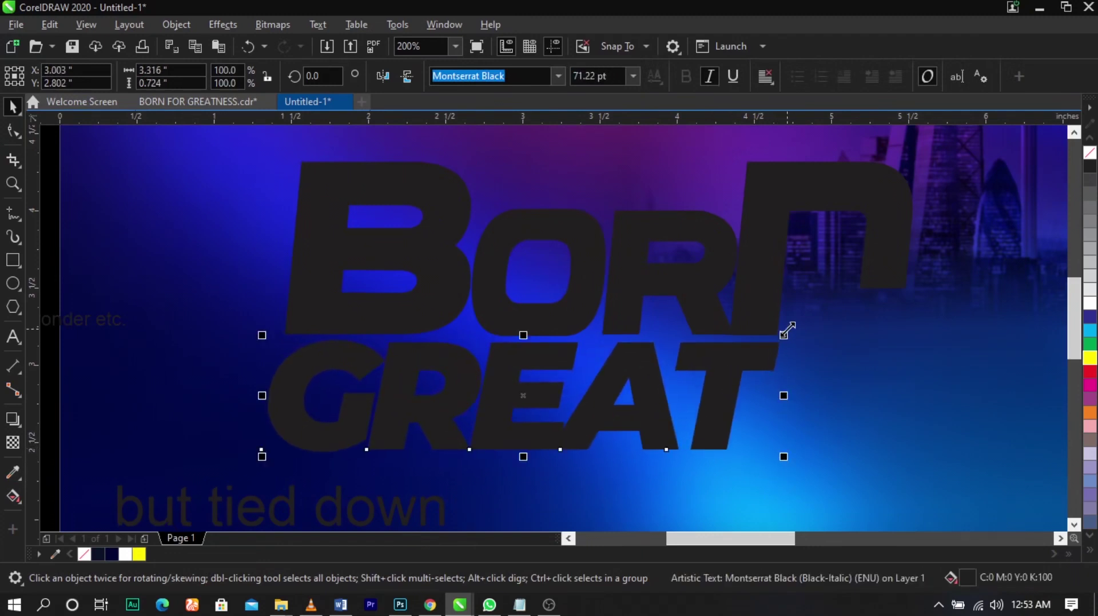
pyautogui.scroll(2, 784, 328)
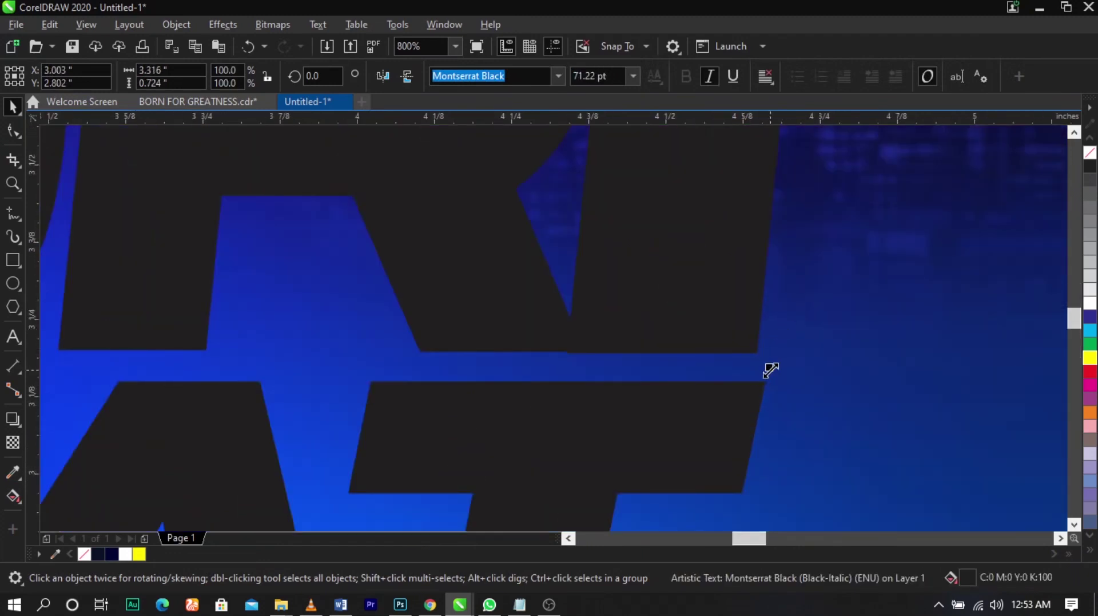
pyautogui.scroll(-3, 770, 370)
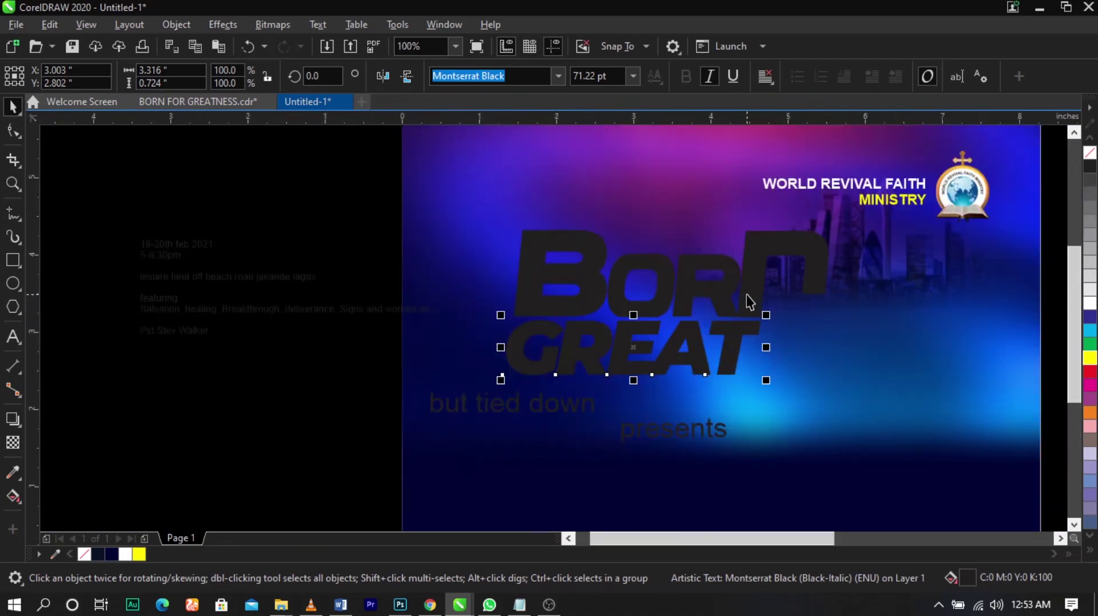
# - Shift the B of BORN slightly right so that it overlaps the edge of the O
pyautogui.scroll(3, 558, 249)
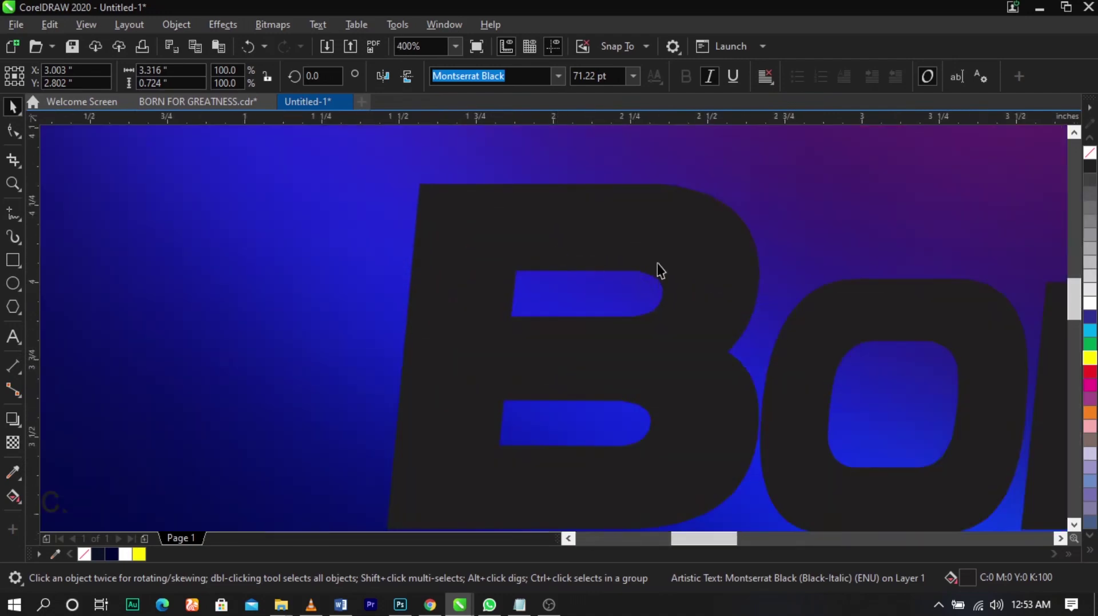
pyautogui.scroll(-1, 588, 208)
pyautogui.scroll(1, 842, 255)
pyautogui.moveTo(441, 238); pyautogui.dragTo(480, 232)
pyautogui.scroll(-2, 558, 228)
# - Fill all the letters of BORN and the GREAT text with white
pyautogui.press('F2')
pyautogui.moveTo(337, 158); pyautogui.dragTo(946, 406)
pyautogui.keyDown('shift'); pyautogui.click(571, 266); pyautogui.keyUp('shift')
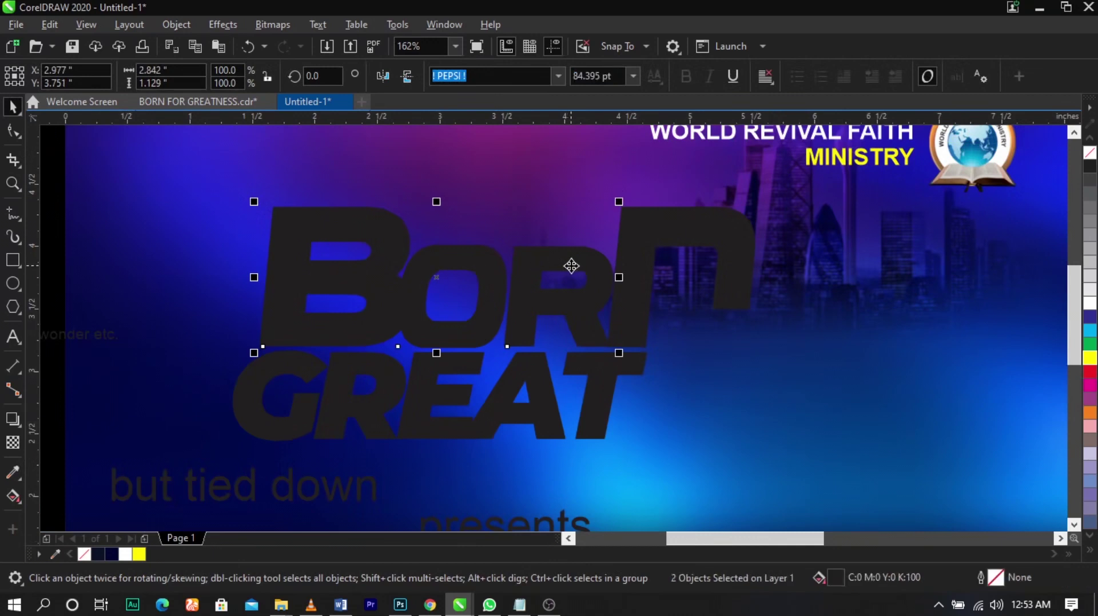
pyautogui.keyDown('shift'); pyautogui.click(701, 237); pyautogui.keyUp('shift')
pyautogui.click(1090, 304)
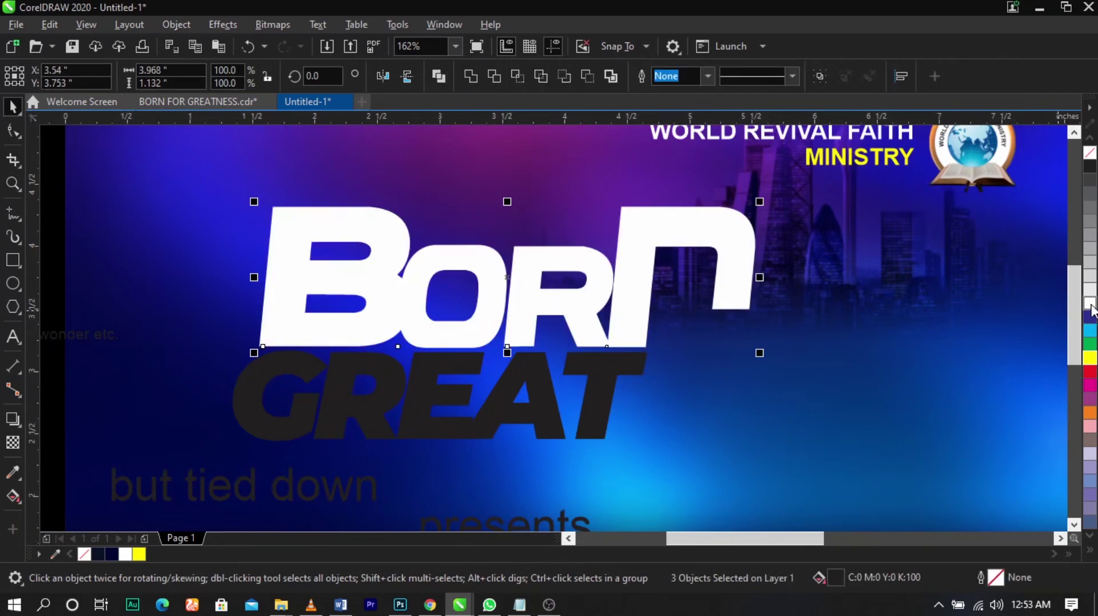
pyautogui.click(605, 380)
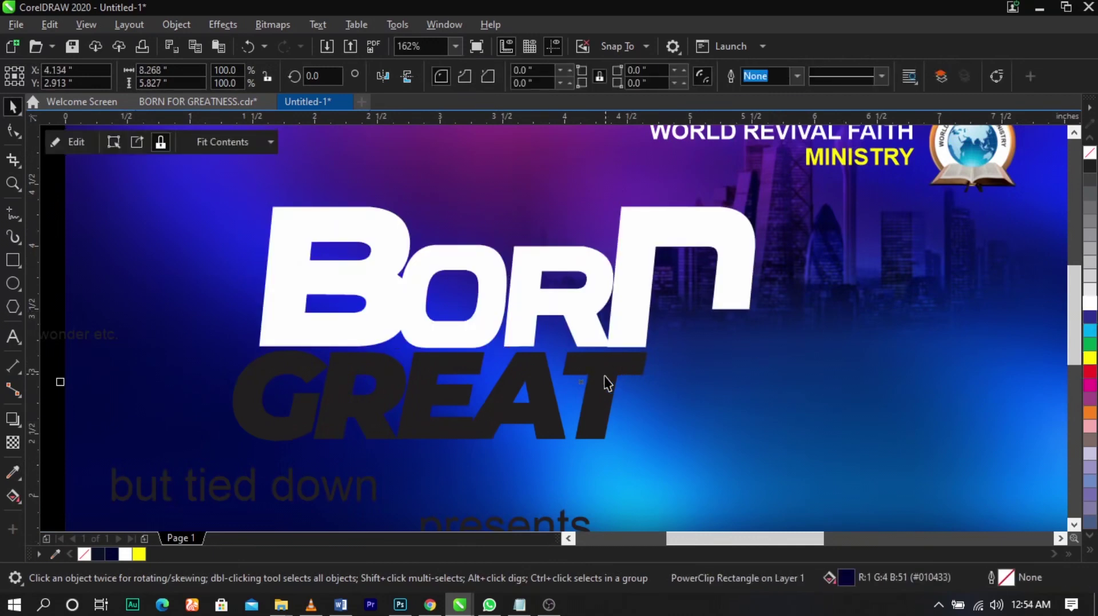
pyautogui.click(1091, 304)
pyautogui.click(816, 326)
pyautogui.click(656, 279)
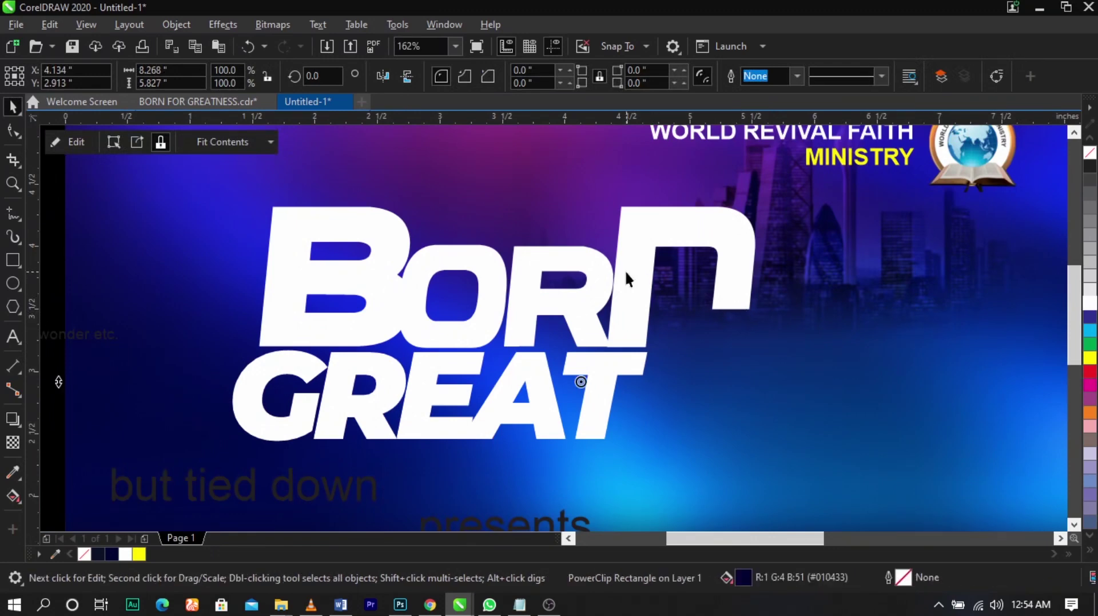
# - Shift the OR of BORN slightly right to overlap the N, and move the B right to overlap the O
pyautogui.click(626, 270)
pyautogui.click(562, 280)
pyautogui.click(521, 276)
pyautogui.scroll(3, 520, 276)
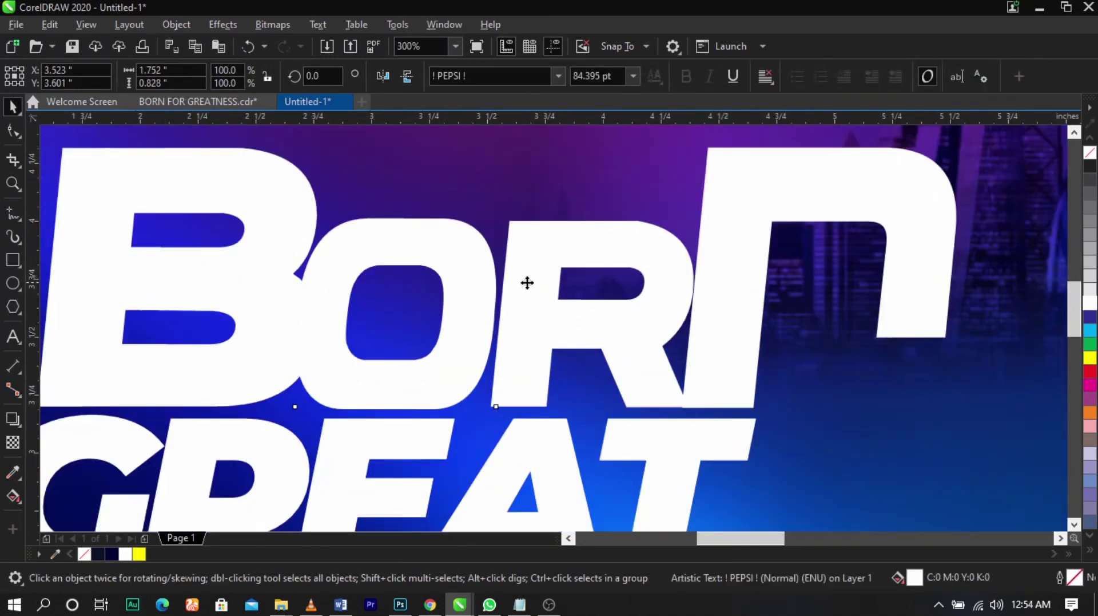
pyautogui.moveTo(527, 282); pyautogui.dragTo(536, 283)
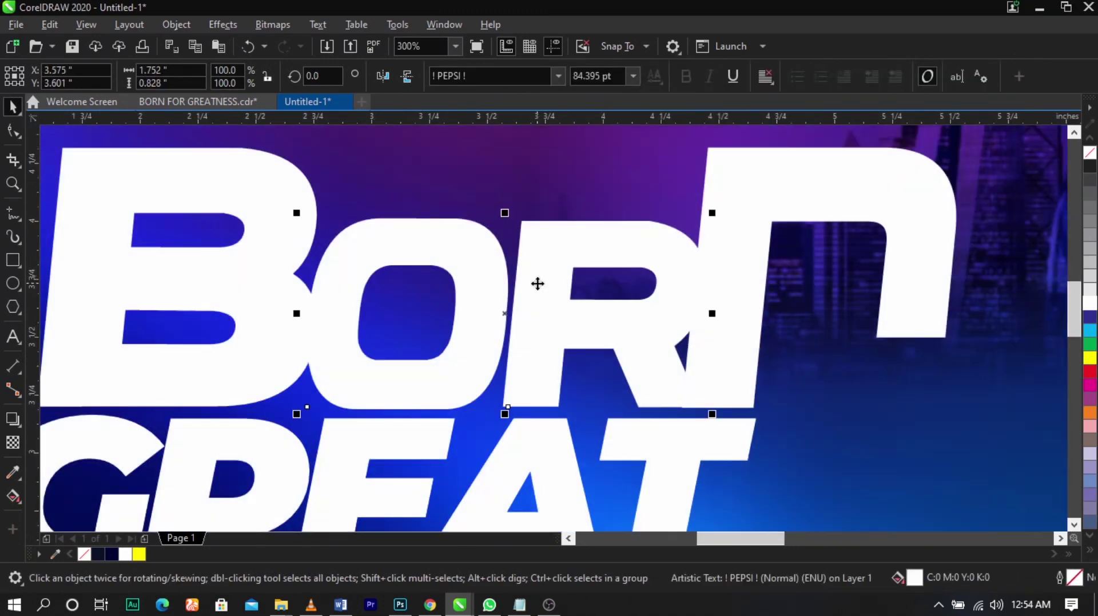
pyautogui.moveTo(113, 256); pyautogui.dragTo(122, 252)
pyautogui.scroll(-2, 544, 251)
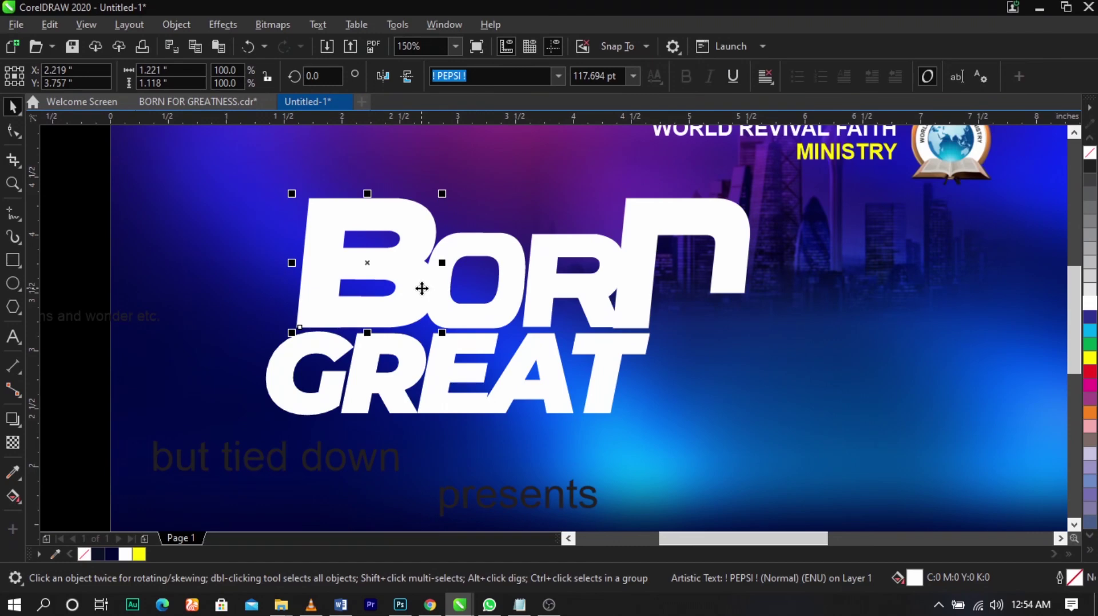
pyautogui.scroll(2, 421, 287)
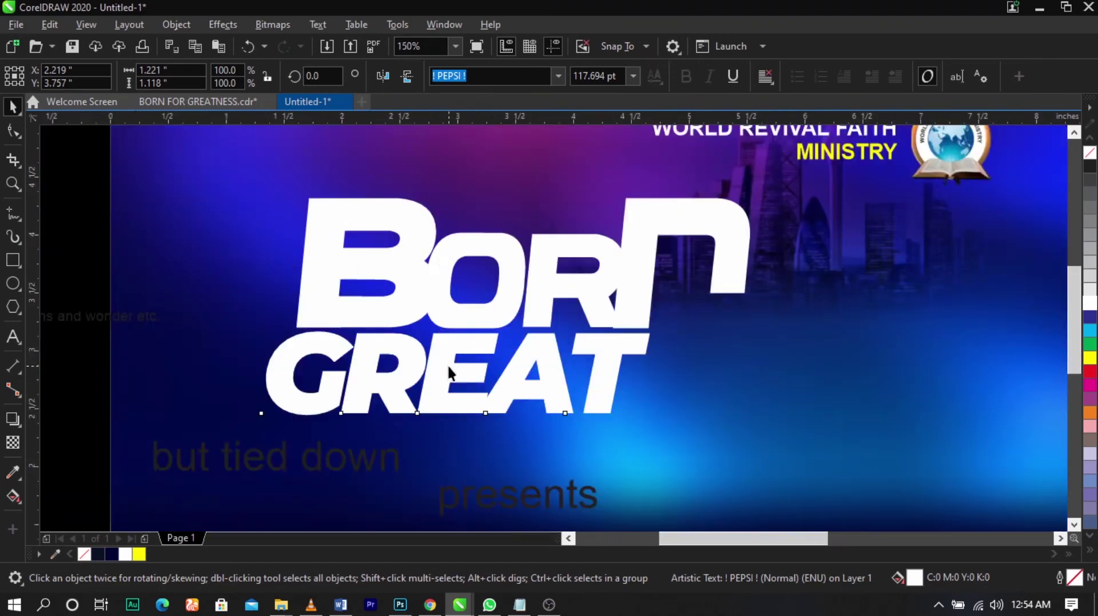
# - Bring the gold texture image from the pasteboard over to the flyer and place it beside the B of BORN
pyautogui.click(466, 318)
pyautogui.scroll(-2, 483, 299)
pyautogui.click(855, 323)
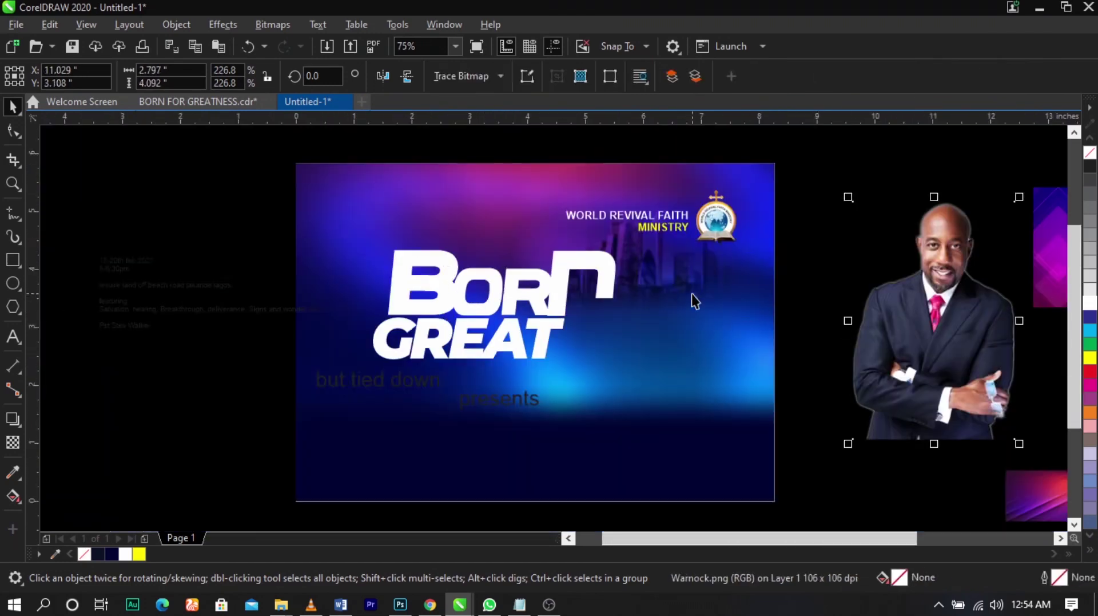
pyautogui.scroll(-2, 691, 299)
pyautogui.moveTo(981, 393); pyautogui.dragTo(656, 305)
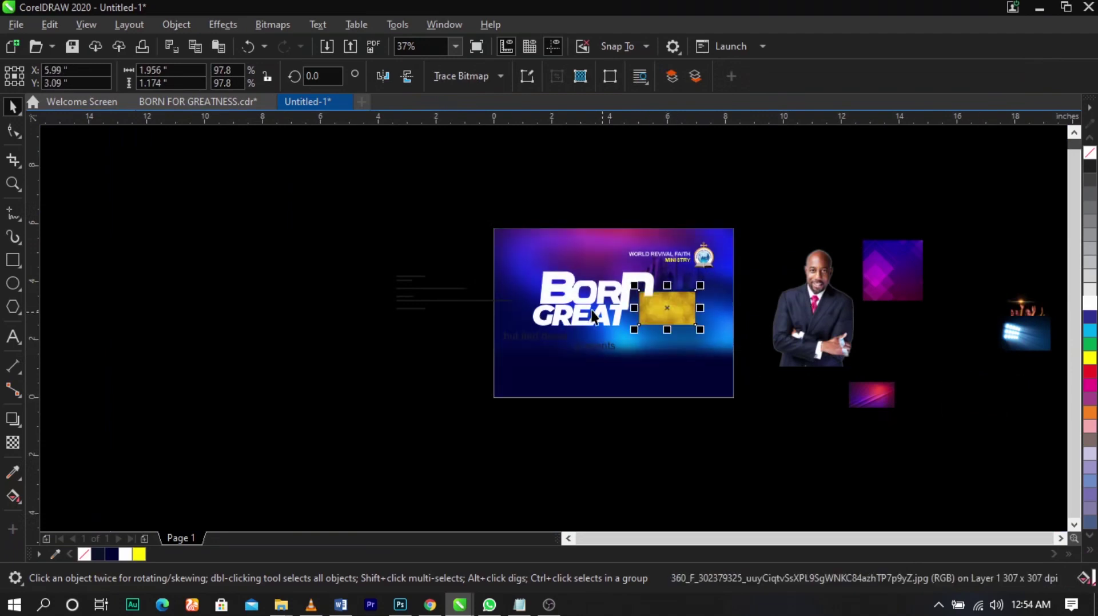
pyautogui.scroll(5, 589, 310)
pyautogui.moveTo(1020, 334); pyautogui.dragTo(898, 395)
pyautogui.scroll(-2, 761, 359)
pyautogui.press('z')
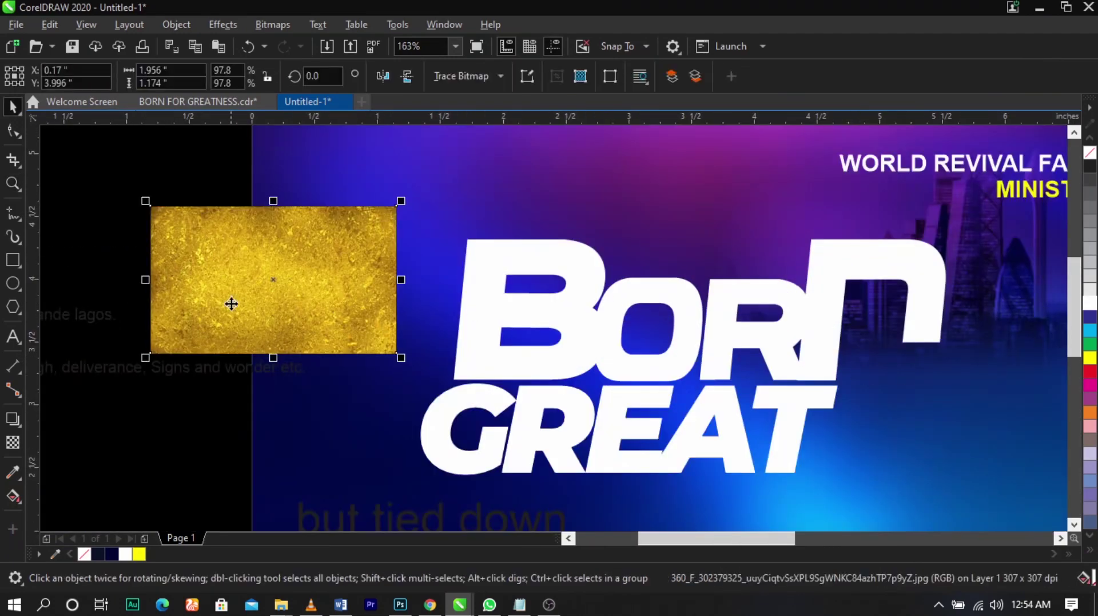
pyautogui.moveTo(308, 278); pyautogui.dragTo(348, 301)
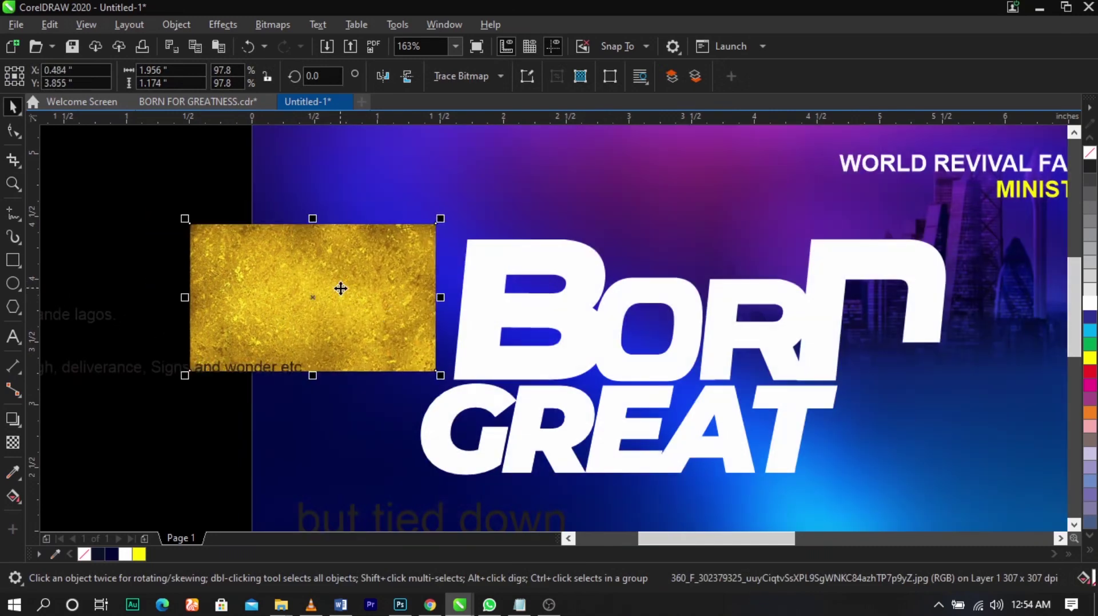
# - Try to PowerClip the gold texture image into the B of BORN
pyautogui.rightClick(341, 288)
pyautogui.click(385, 347)
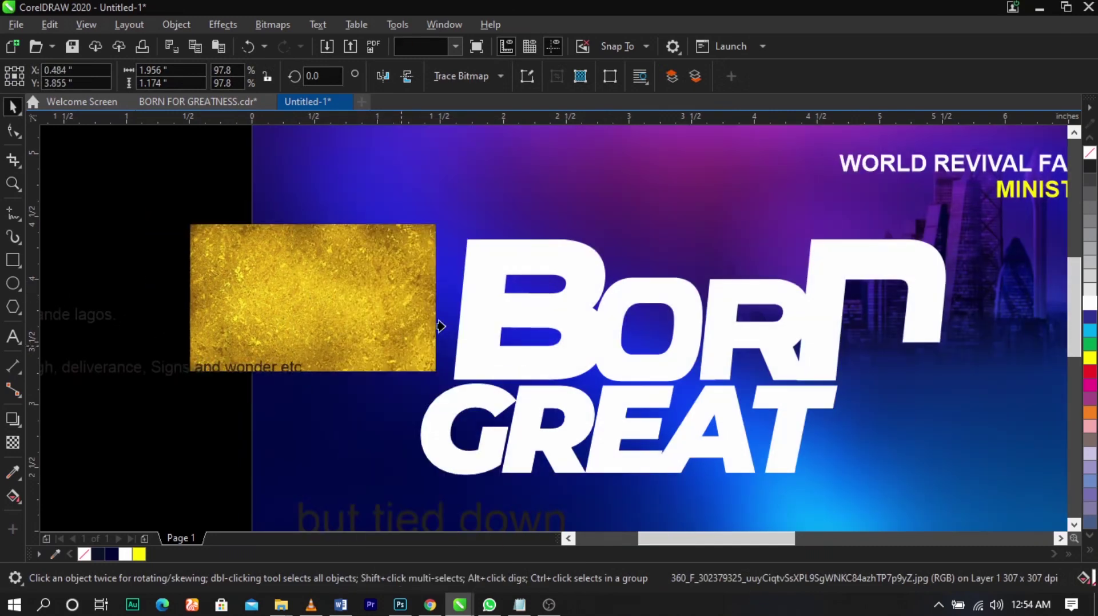
pyautogui.click(468, 313)
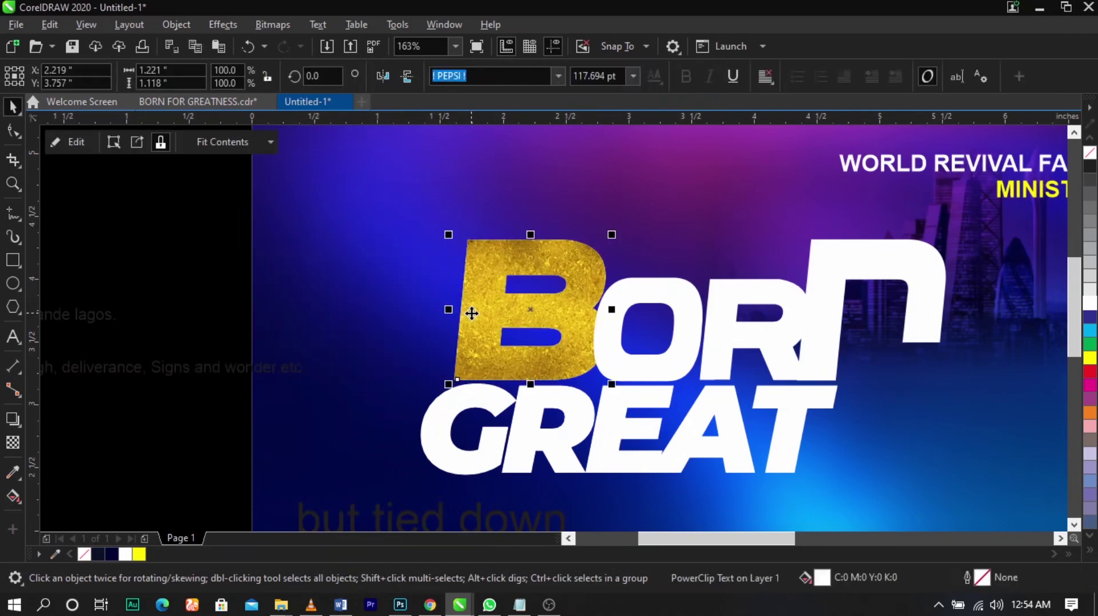
pyautogui.hotkey('ctrl', 'z')
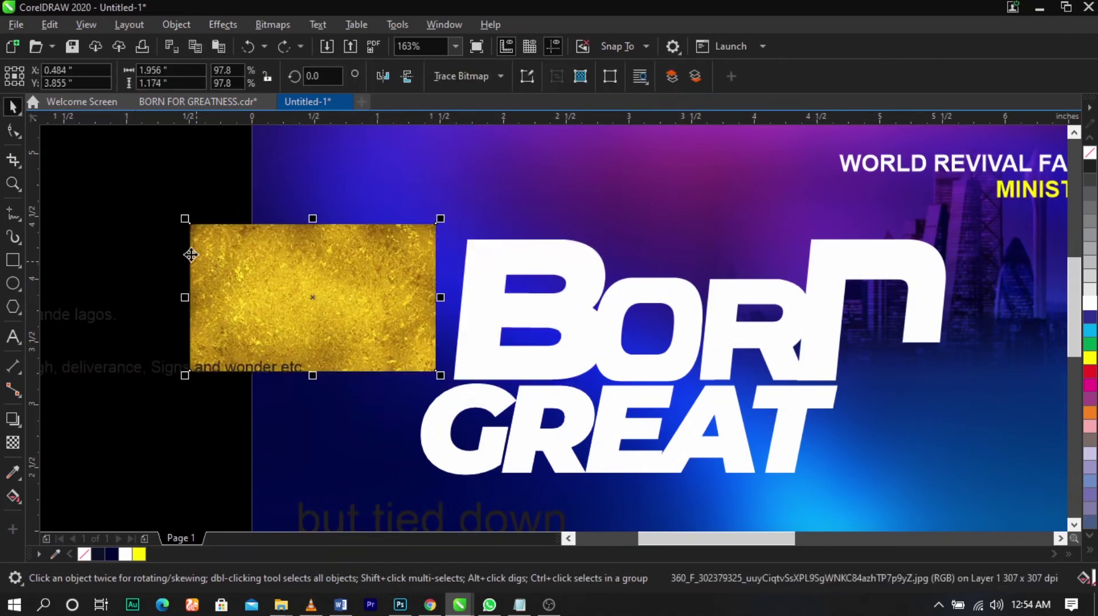
# - PowerClip the gold texture image inside the B of BORN
pyautogui.rightClick(281, 262)
pyautogui.click(333, 342)
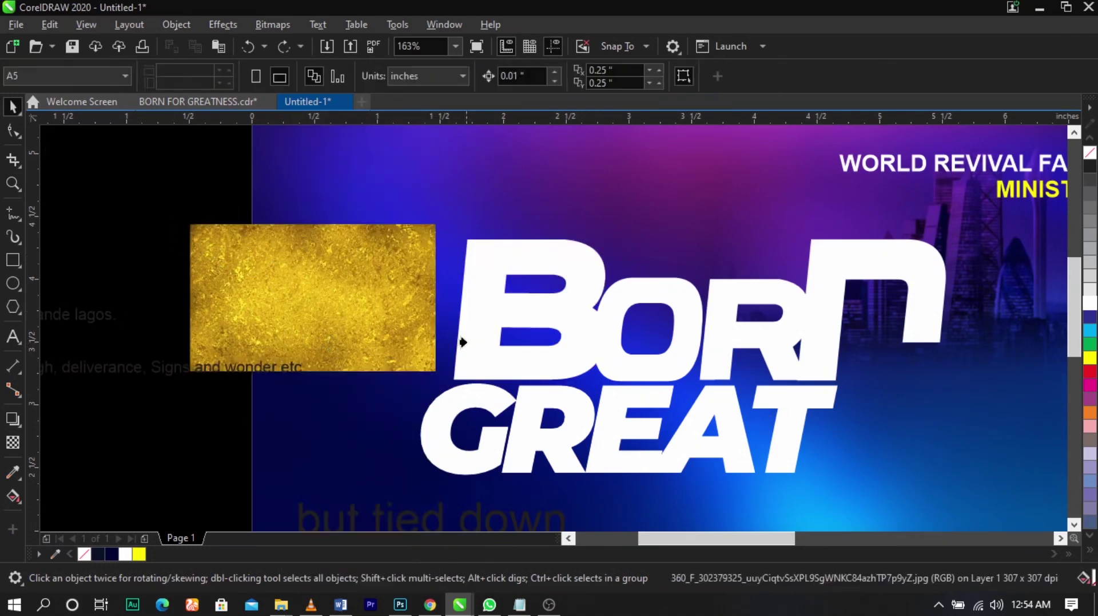
pyautogui.click(463, 342)
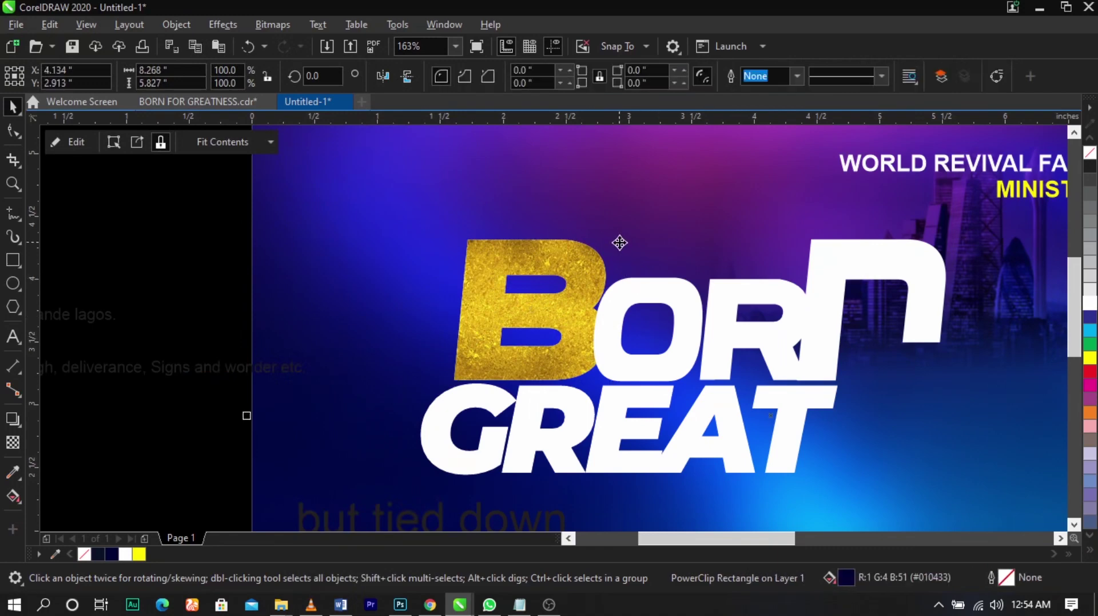
# - Place two copies of the B's gold texture image outside the letter, beside the title
pyautogui.click(597, 268)
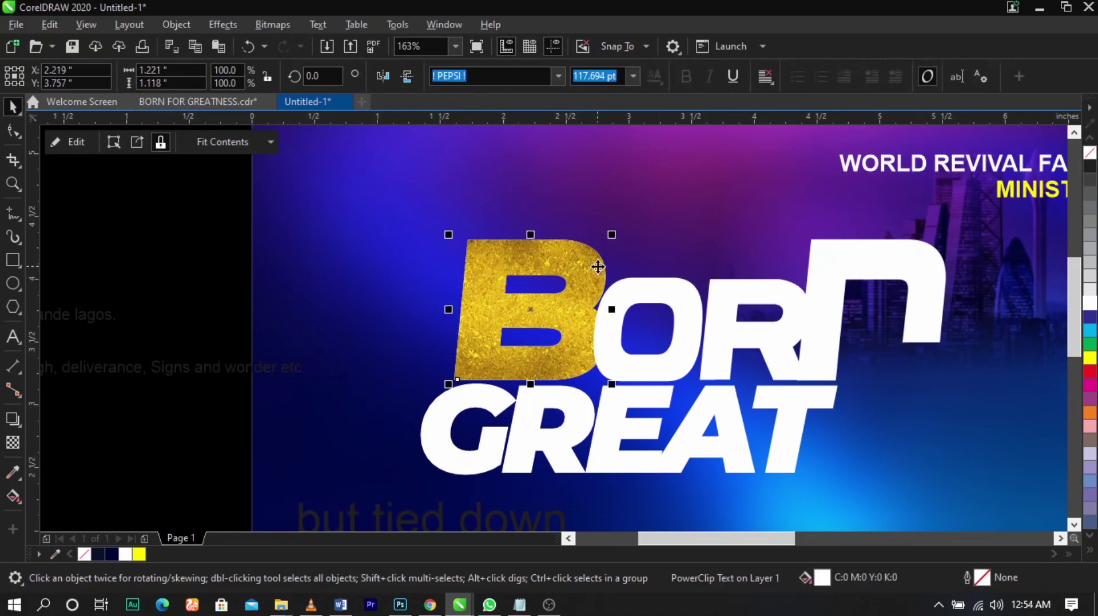
pyautogui.keyDown('ctrl'); pyautogui.click(598, 266); pyautogui.keyUp('ctrl')
pyautogui.click(598, 267)
pyautogui.keyDown('ctrl'); pyautogui.click(803, 334); pyautogui.keyUp('ctrl')
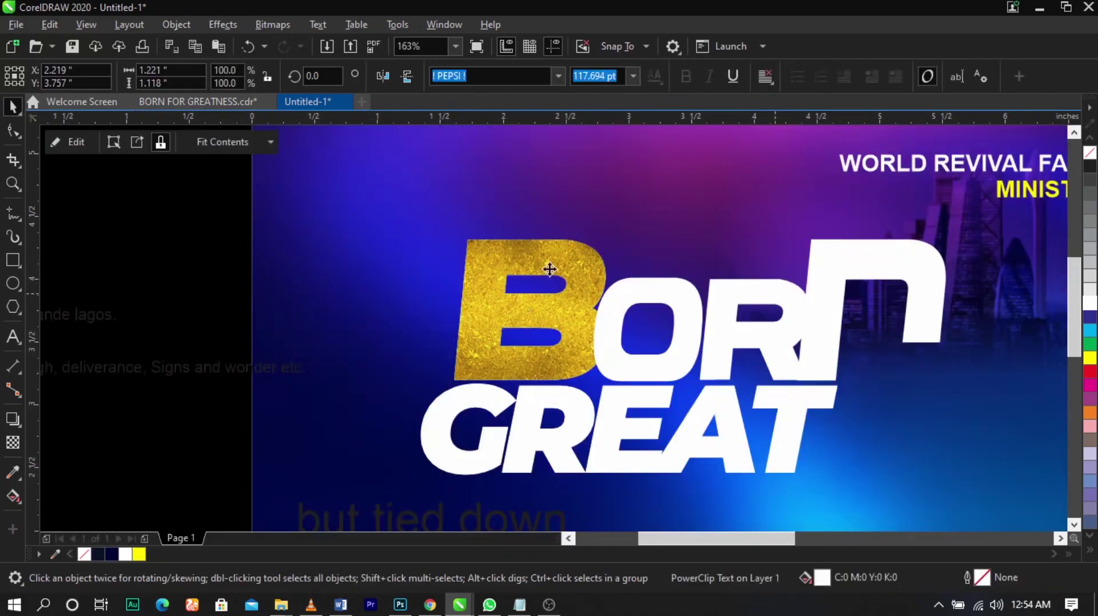
pyautogui.moveTo(550, 268); pyautogui.dragTo(283, 383)
pyautogui.rightClick(282, 382)
pyautogui.click(272, 266)
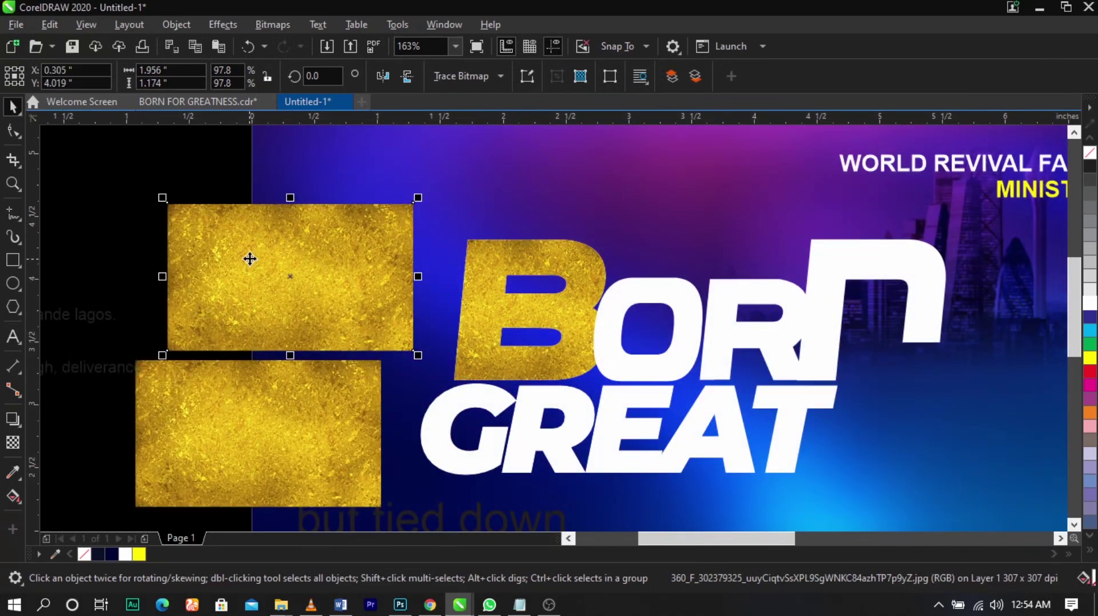
# - PowerClip the upper gold texture copy inside the OR letters of BORN
pyautogui.rightClick(249, 259)
pyautogui.click(313, 338)
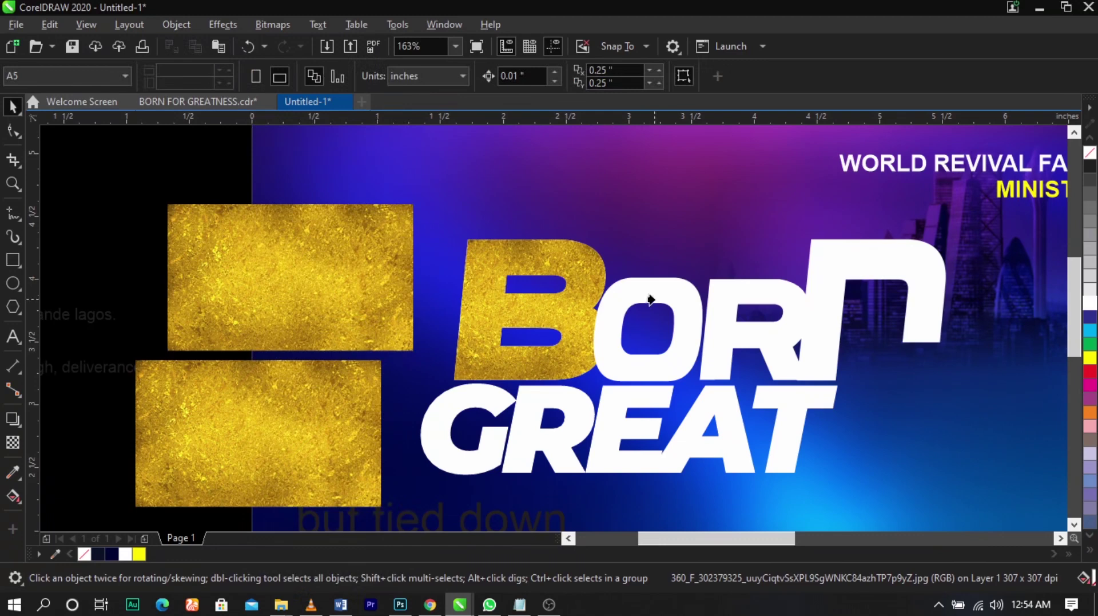
pyautogui.click(650, 299)
# - PowerClip another duplicate of the gold texture inside the N of BORN and move the spare texture off the page
pyautogui.moveTo(338, 409); pyautogui.dragTo(314, 273)
pyautogui.click(315, 277)
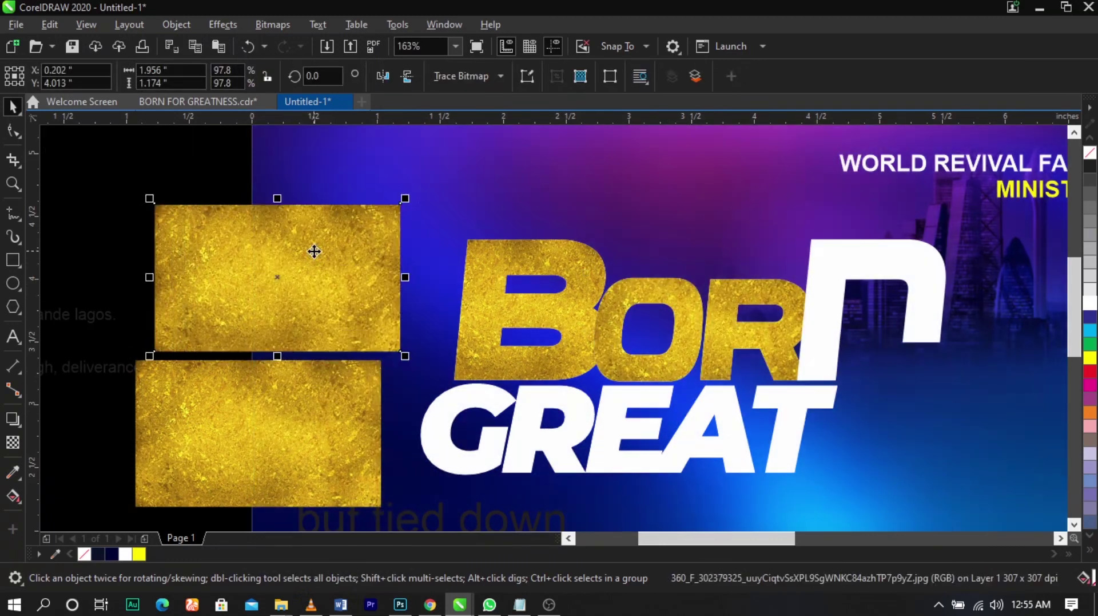
pyautogui.rightClick(314, 250)
pyautogui.click(362, 345)
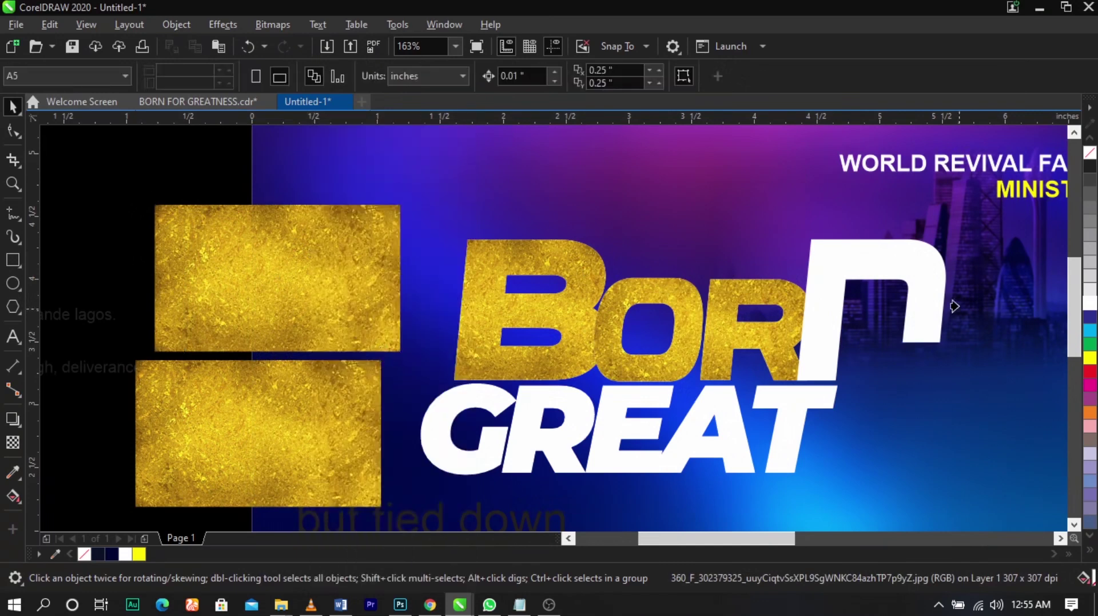
pyautogui.click(908, 285)
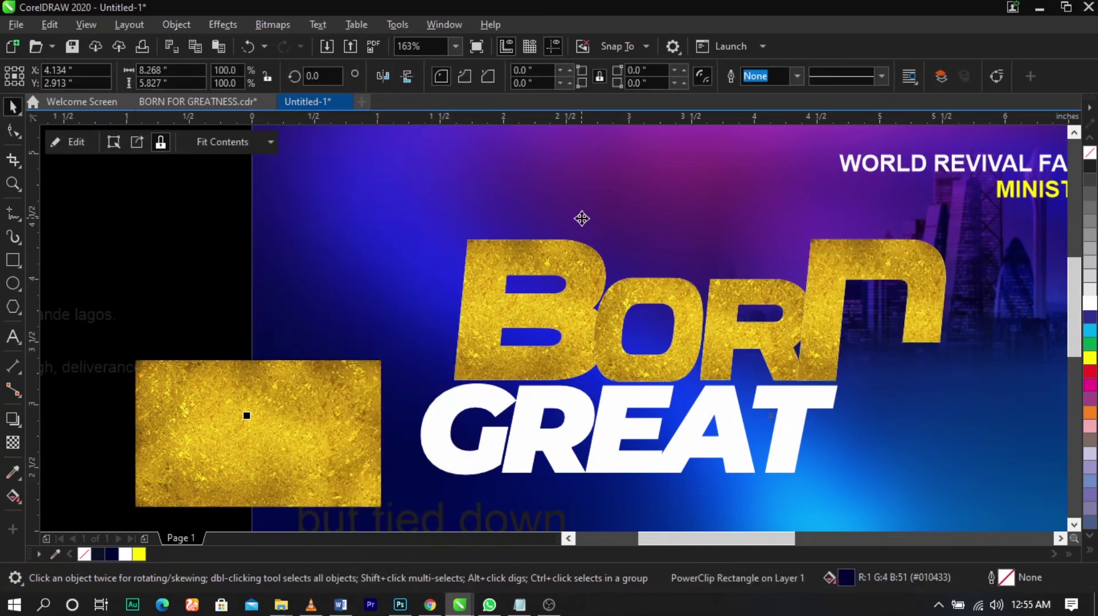
pyautogui.click(352, 399)
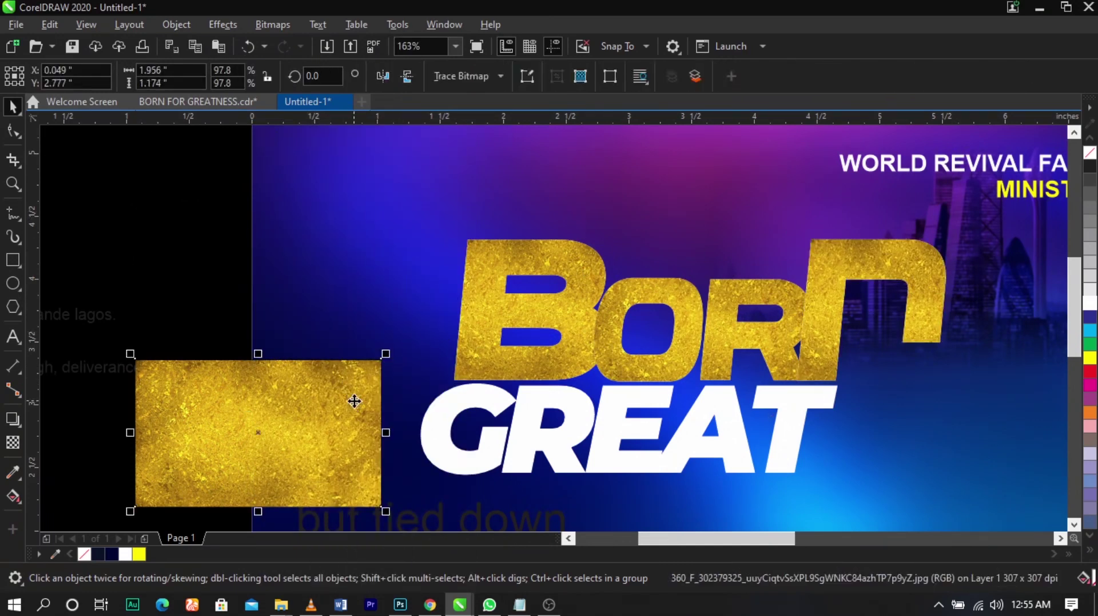
pyautogui.moveTo(353, 409); pyautogui.dragTo(179, 235)
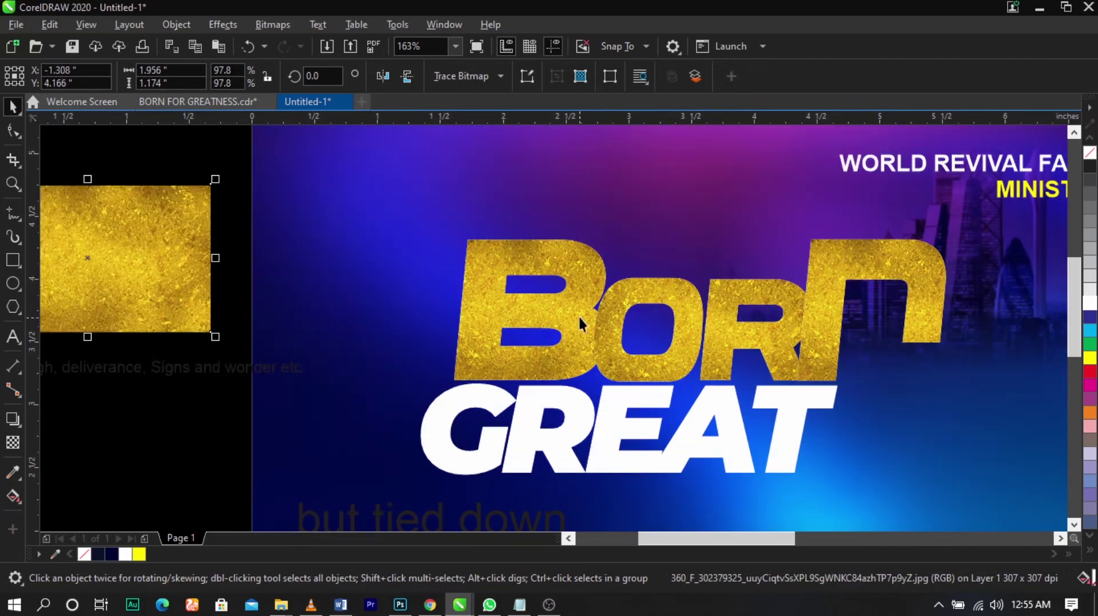
# - Apply a black drop shadow with opacity 87 and Multiply mode to the gold B
pyautogui.click(578, 315)
pyautogui.press('z')
pyautogui.moveTo(376, 177); pyautogui.dragTo(963, 458)
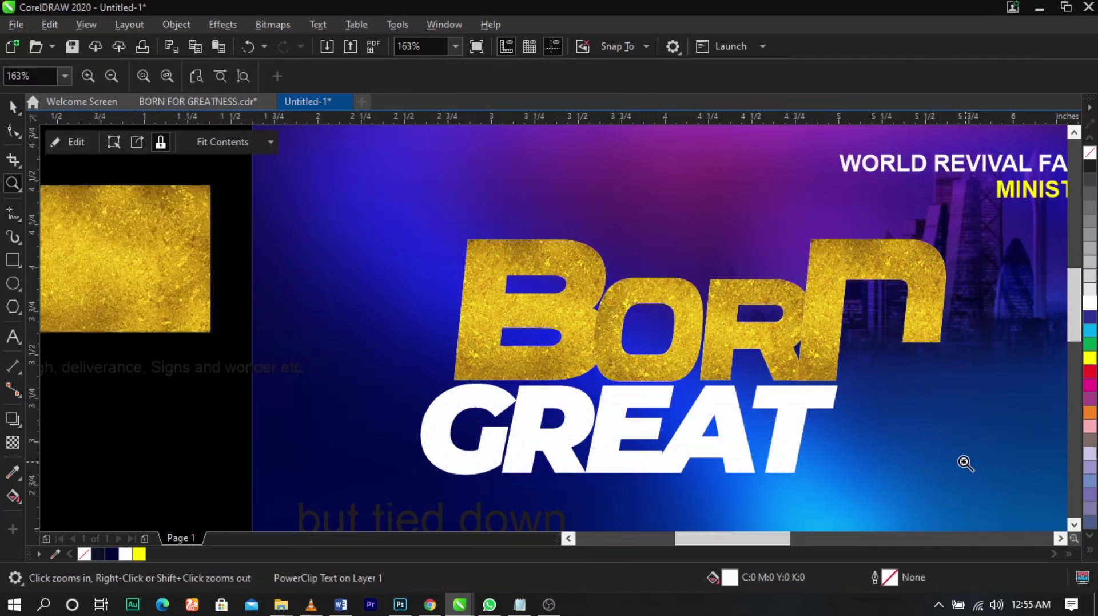
pyautogui.scroll(3, 444, 326)
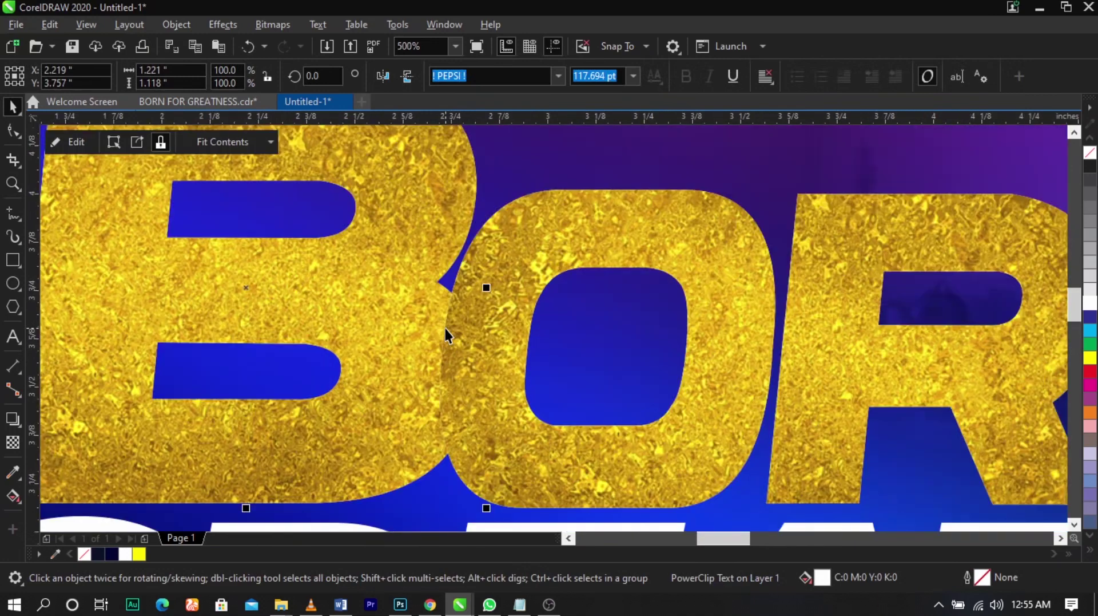
pyautogui.scroll(-2, 444, 326)
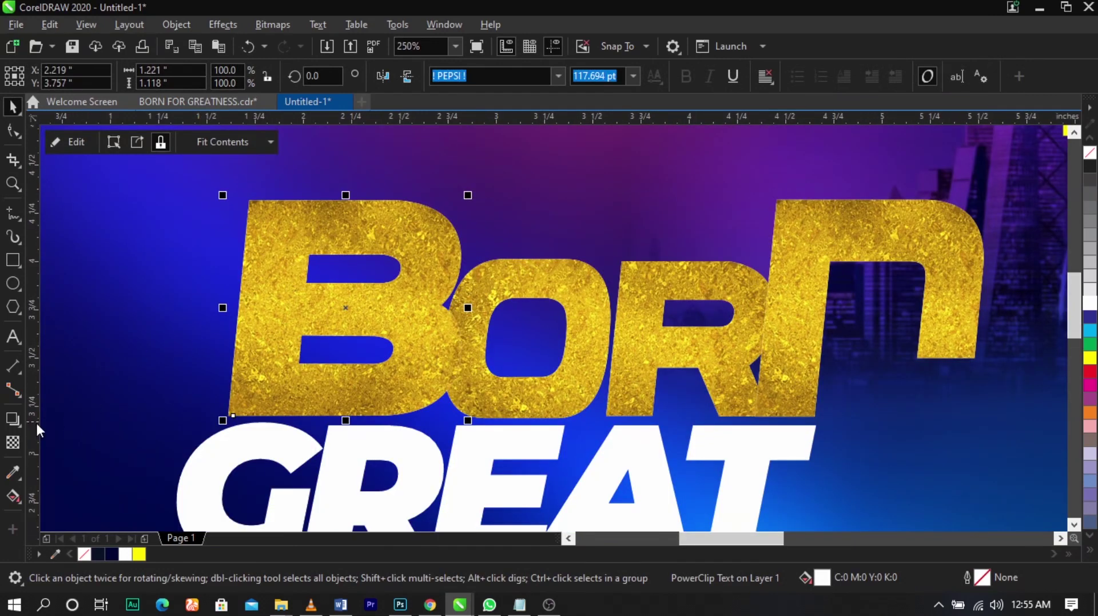
pyautogui.click(14, 422)
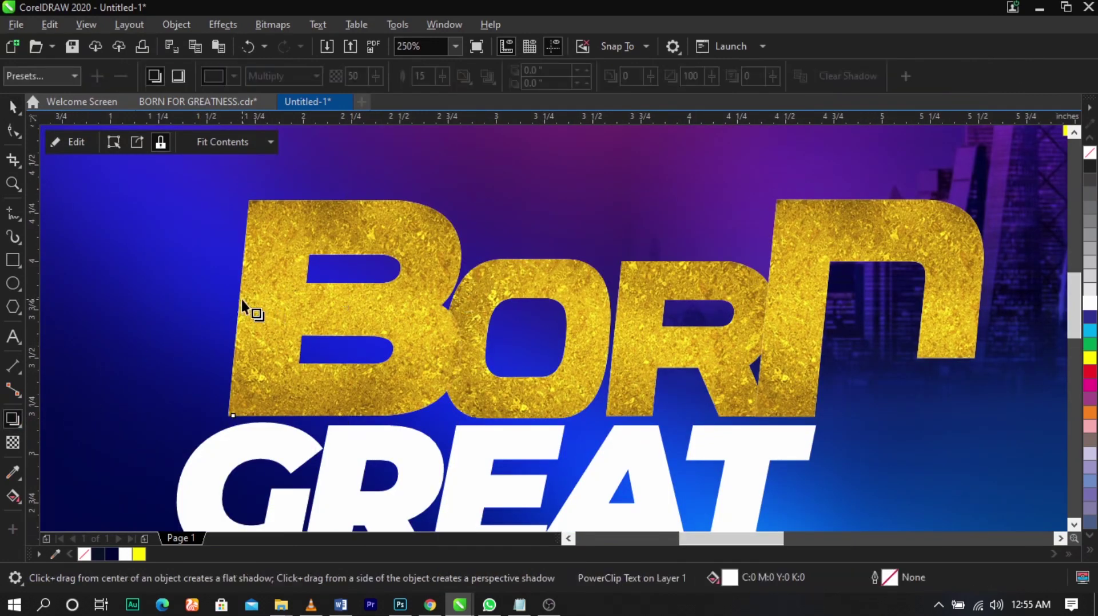
pyautogui.moveTo(243, 303); pyautogui.dragTo(462, 321)
pyautogui.moveTo(343, 308); pyautogui.dragTo(428, 309)
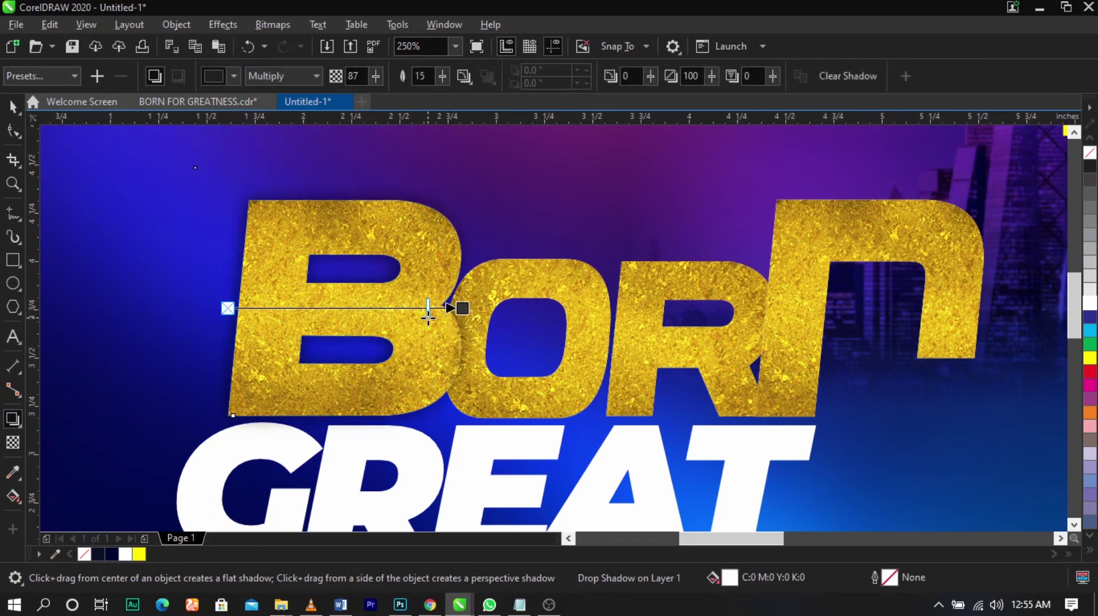
# - Set the shadow feathering of the B to 5
pyautogui.click(421, 75)
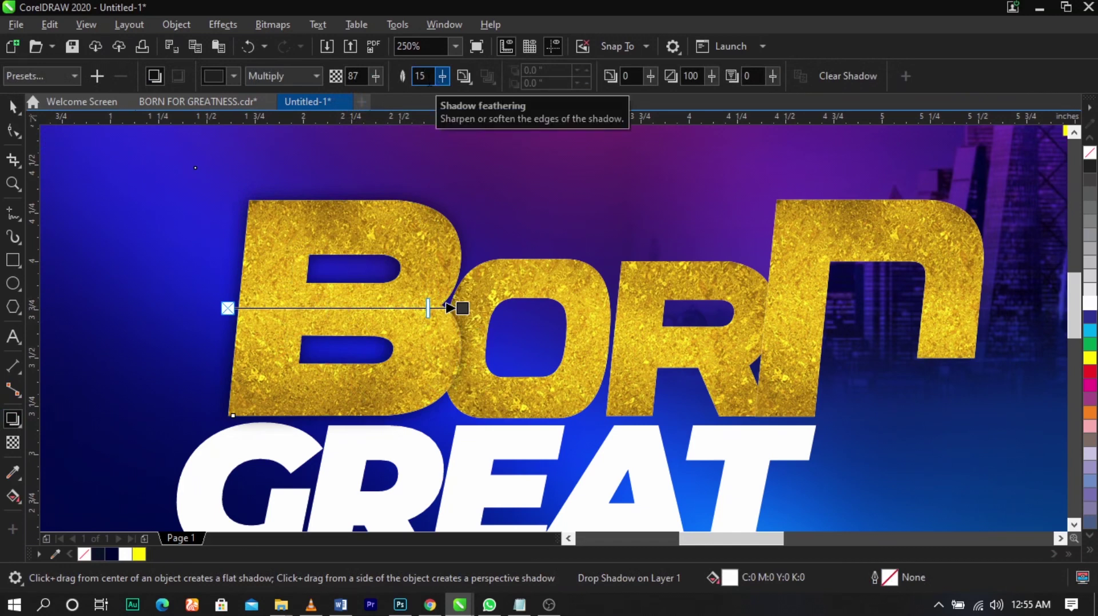
pyautogui.doubleClick(429, 80)
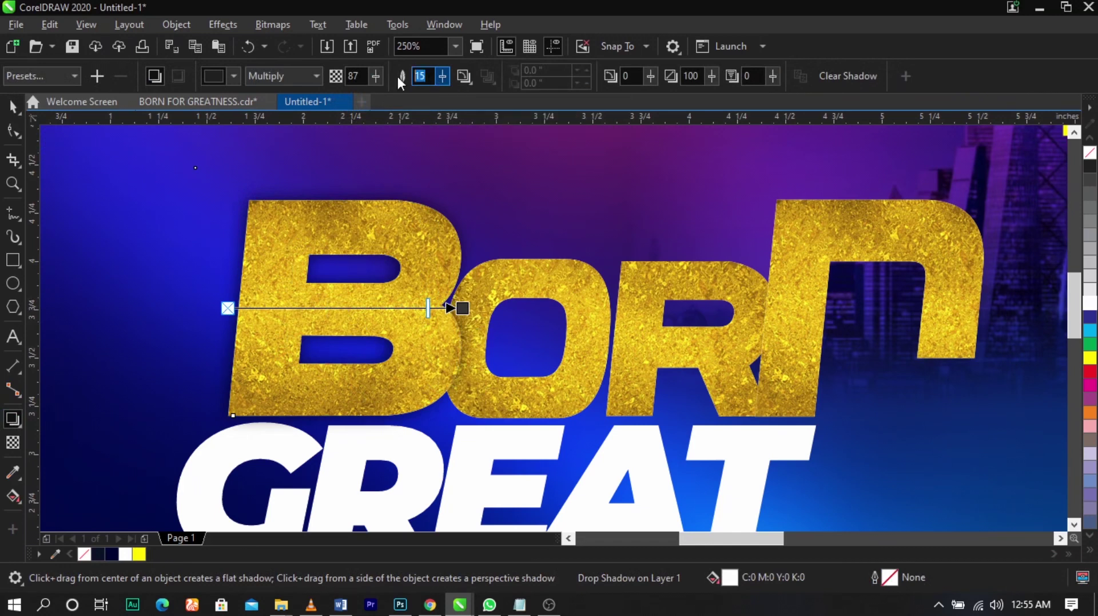
pyautogui.write('5')
pyautogui.press('Return')
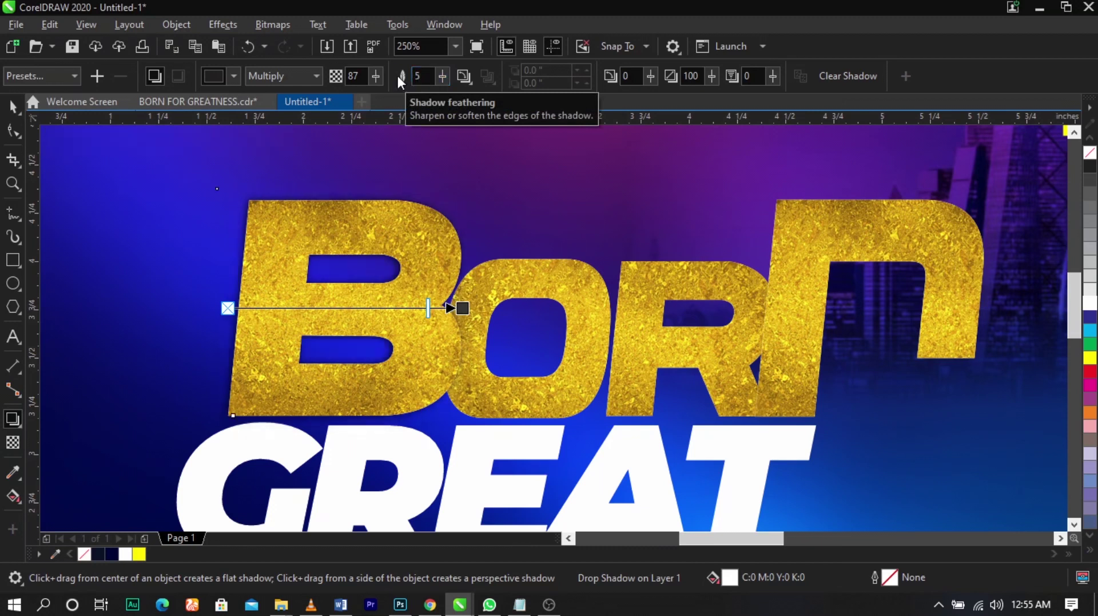
# - Break the drop shadow apart from the B and select the detached shadow
pyautogui.click(10, 110)
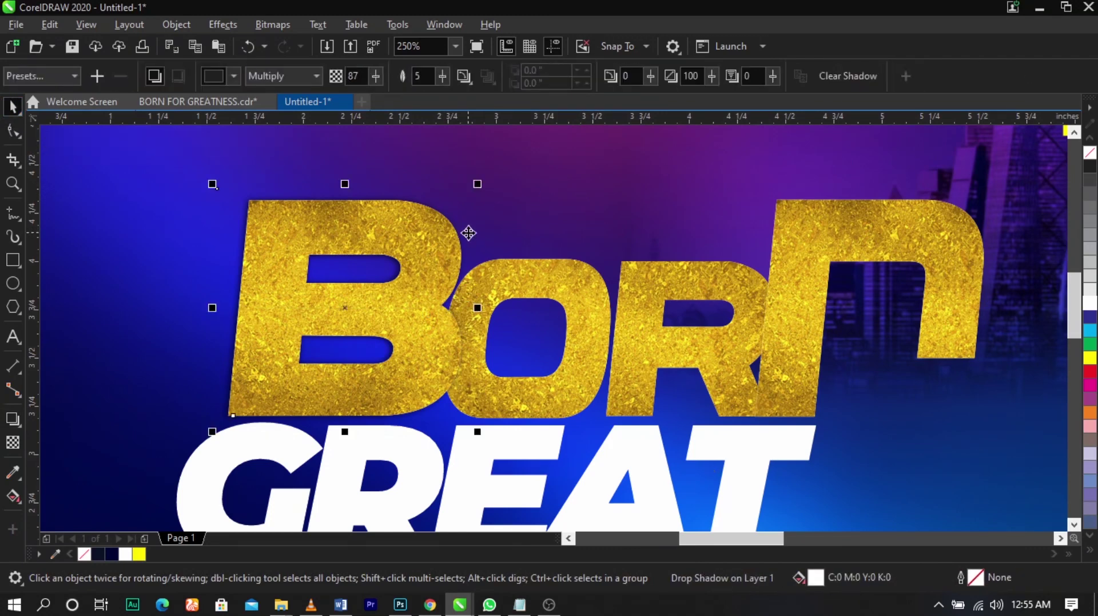
pyautogui.moveTo(470, 233); pyautogui.dragTo(550, 206)
pyautogui.hotkey('ctrl', 'z')
pyautogui.hotkey('ctrl', 'k')
pyautogui.click(550, 224)
pyautogui.click(463, 235)
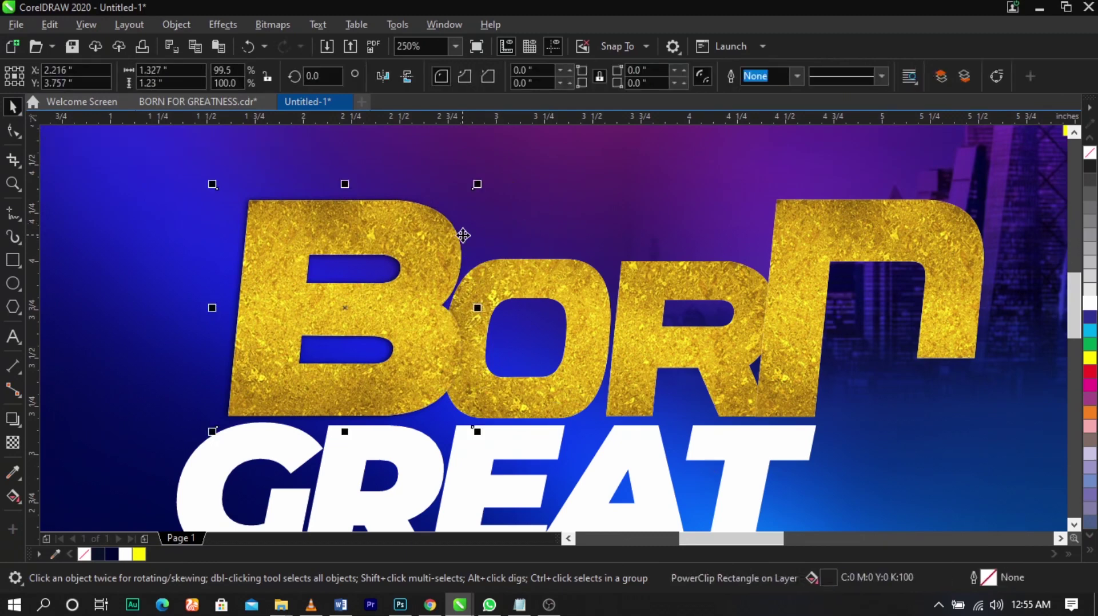
# - Try to move the detached B shadow well across the O
pyautogui.moveTo(462, 227); pyautogui.dragTo(564, 227)
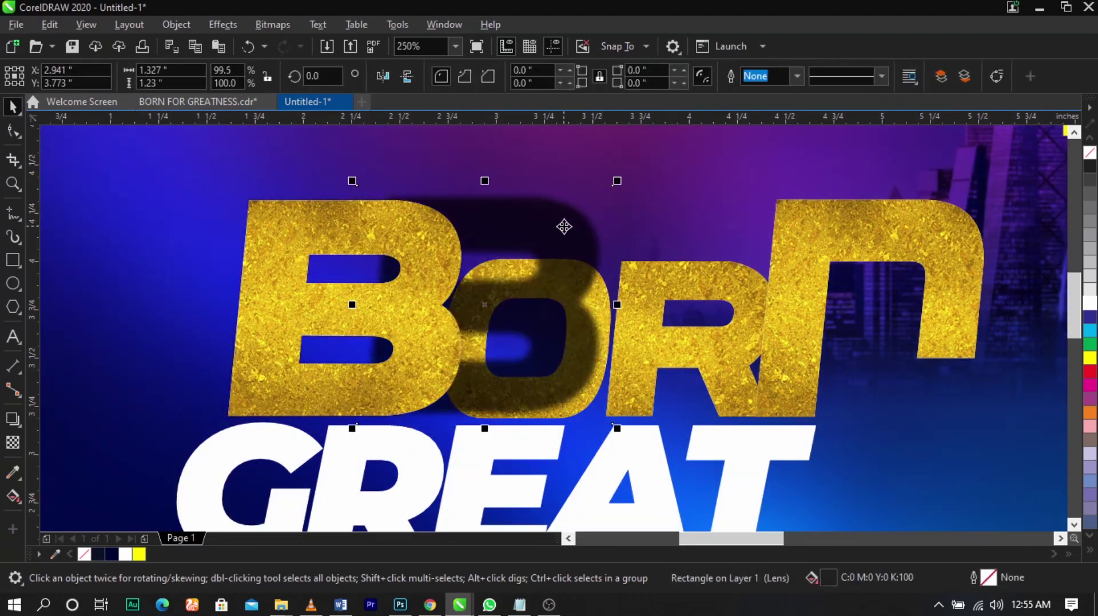
pyautogui.hotkey('ctrl', 'z')
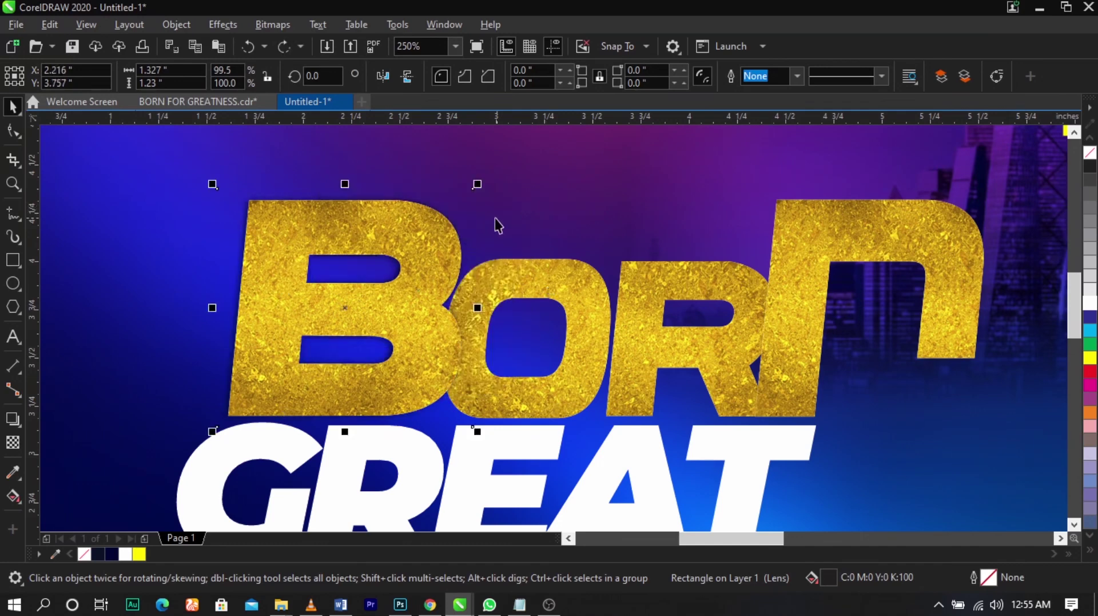
pyautogui.moveTo(572, 201); pyautogui.dragTo(572, 201)
pyautogui.hotkey('ctrl', 'z')
# - Offset the detached shadow slightly up and to the right of the B so it falls across the O's edge
pyautogui.moveTo(466, 228); pyautogui.dragTo(500, 219)
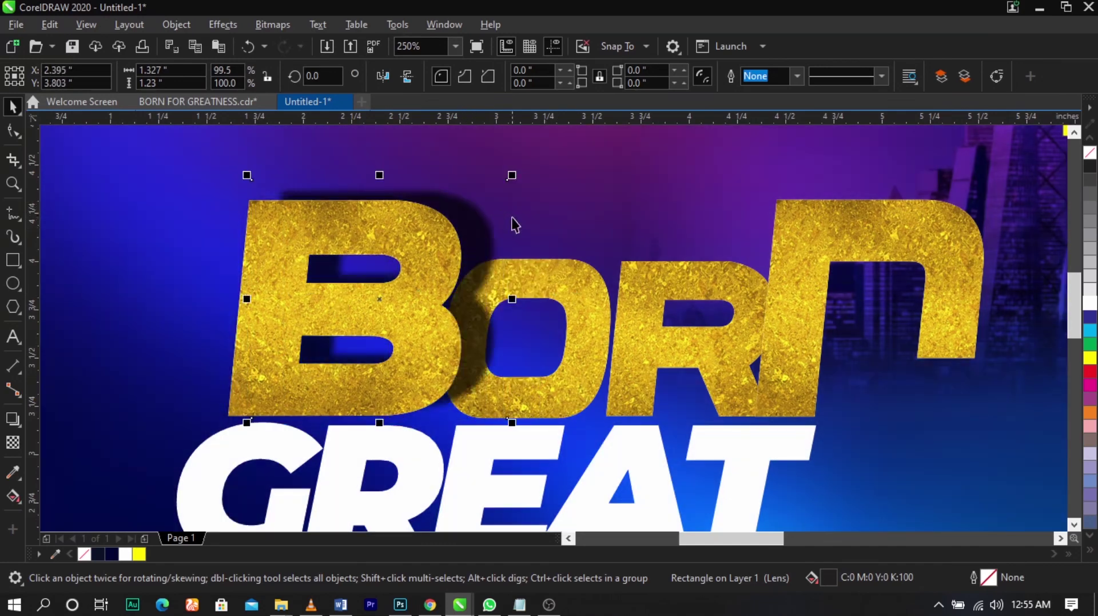
# - Undo the last offset of the detached B shadow and place it closer behind the B, just overlapping the O
pyautogui.hotkey('ctrl', 'z')
pyautogui.moveTo(474, 299); pyautogui.dragTo(434, 274)
pyautogui.keyDown('shift'); pyautogui.click(431, 276); pyautogui.keyUp('shift')
pyautogui.click(510, 208)
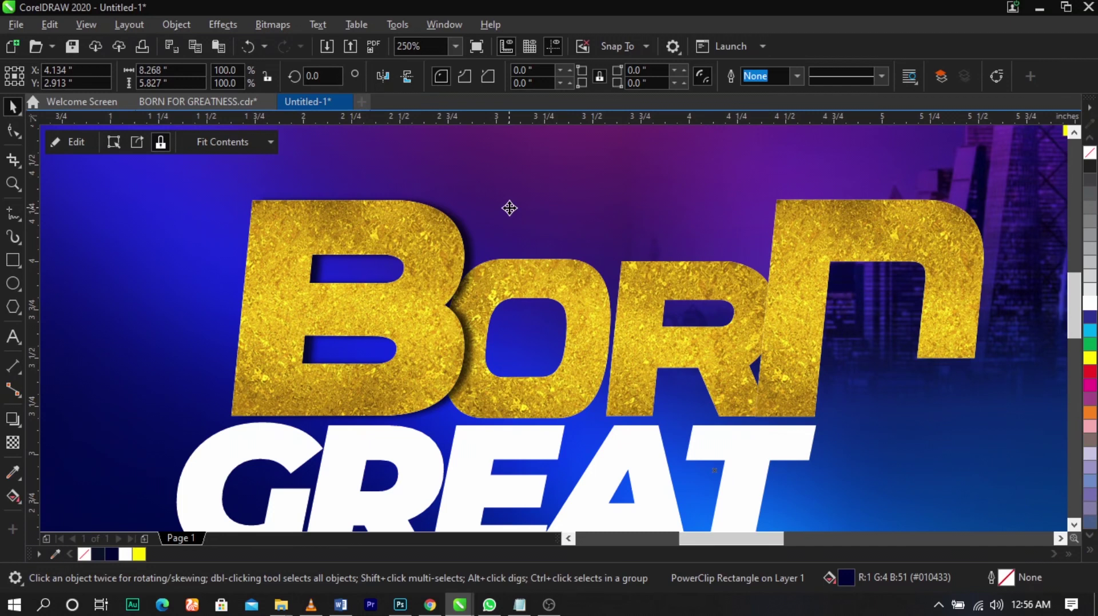
# - Add a drop shadow to the gold OR letters and set its feathering to 5
pyautogui.click(687, 262)
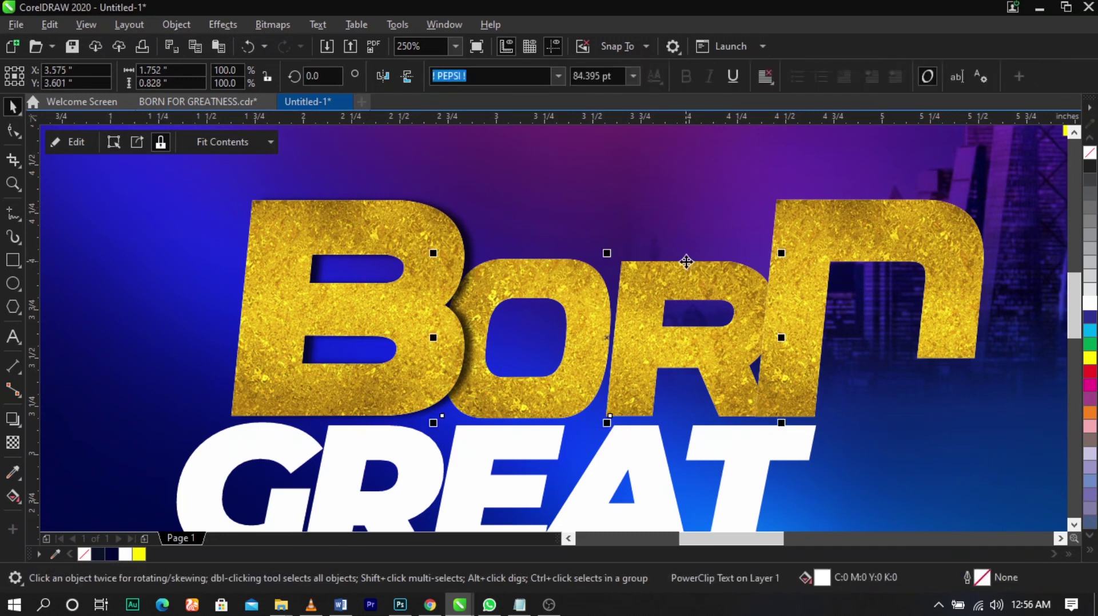
pyautogui.click(12, 418)
pyautogui.moveTo(526, 262); pyautogui.dragTo(620, 418)
pyautogui.scroll(1, 594, 418)
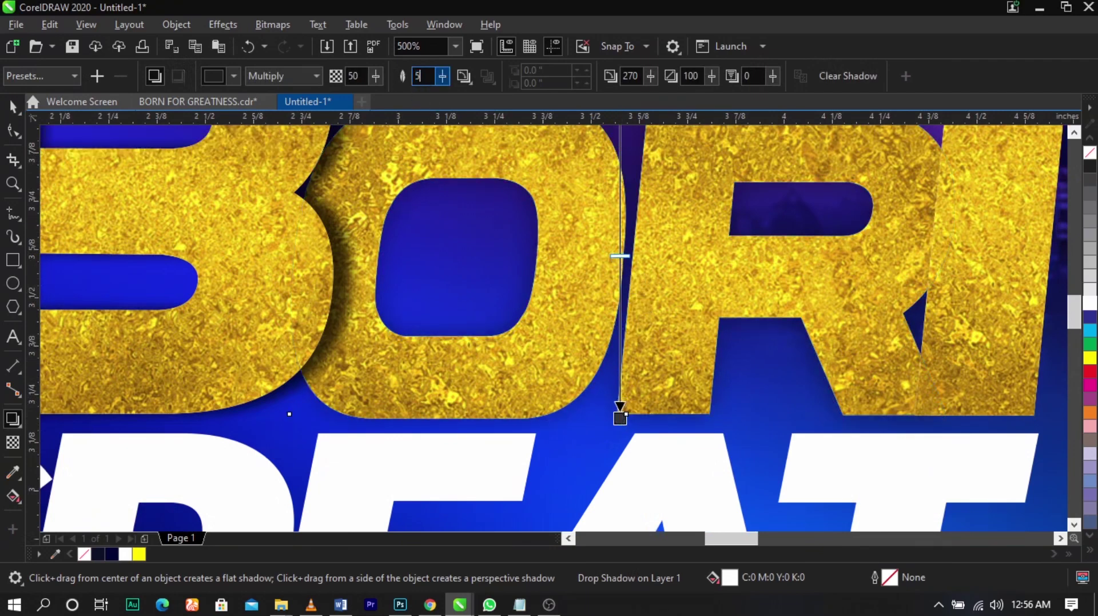
pyautogui.write('5')
pyautogui.press('Return')
# - Adjust the OR letters' drop shadow strength until its opacity is 80
pyautogui.scroll(-1, 637, 255)
pyautogui.moveTo(624, 270)
pyautogui.mouseDown()
pyautogui.moveTo(623, 291)
pyautogui.moveTo(621, 268)
pyautogui.mouseUp()
pyautogui.scroll(1, 630, 300)
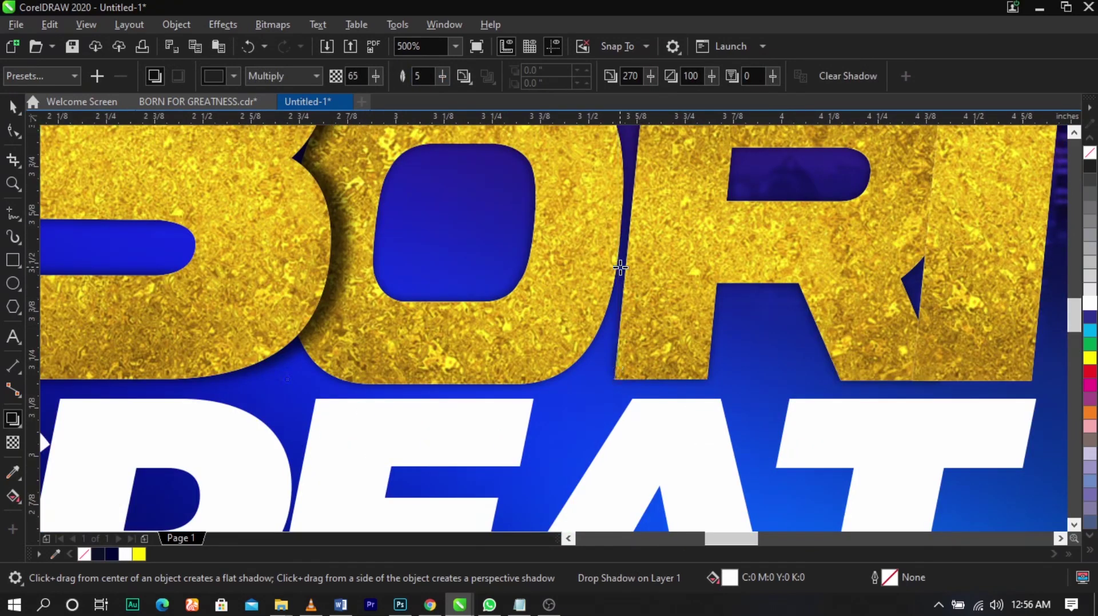
pyautogui.moveTo(618, 308); pyautogui.dragTo(618, 219)
pyautogui.scroll(2, 617, 309)
pyautogui.scroll(-2, 620, 321)
pyautogui.scroll(4, 618, 219)
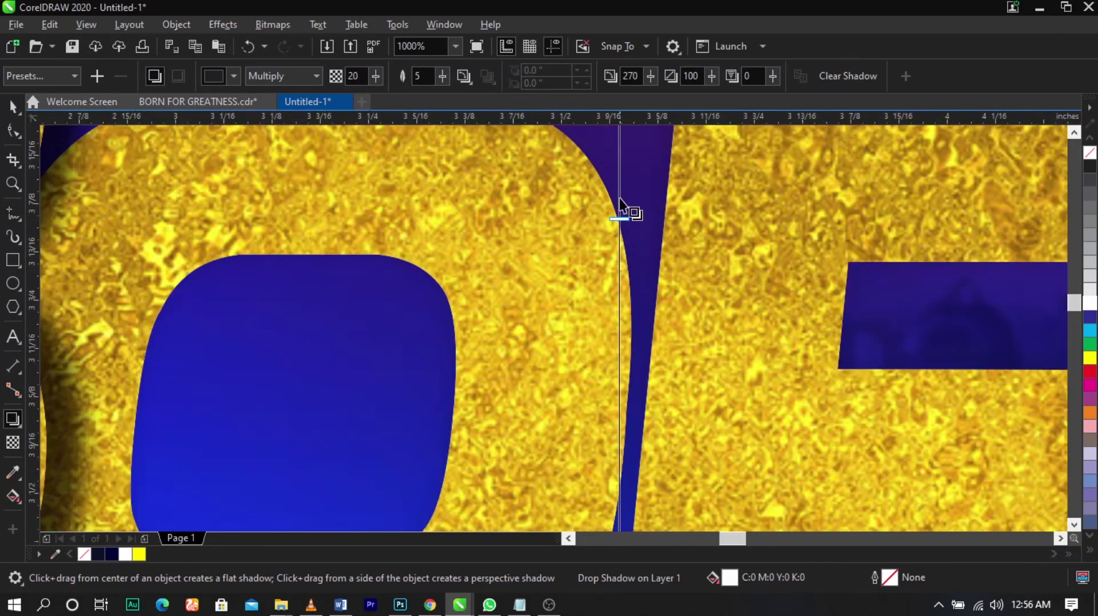
pyautogui.scroll(-4, 620, 203)
pyautogui.moveTo(619, 206); pyautogui.dragTo(617, 300)
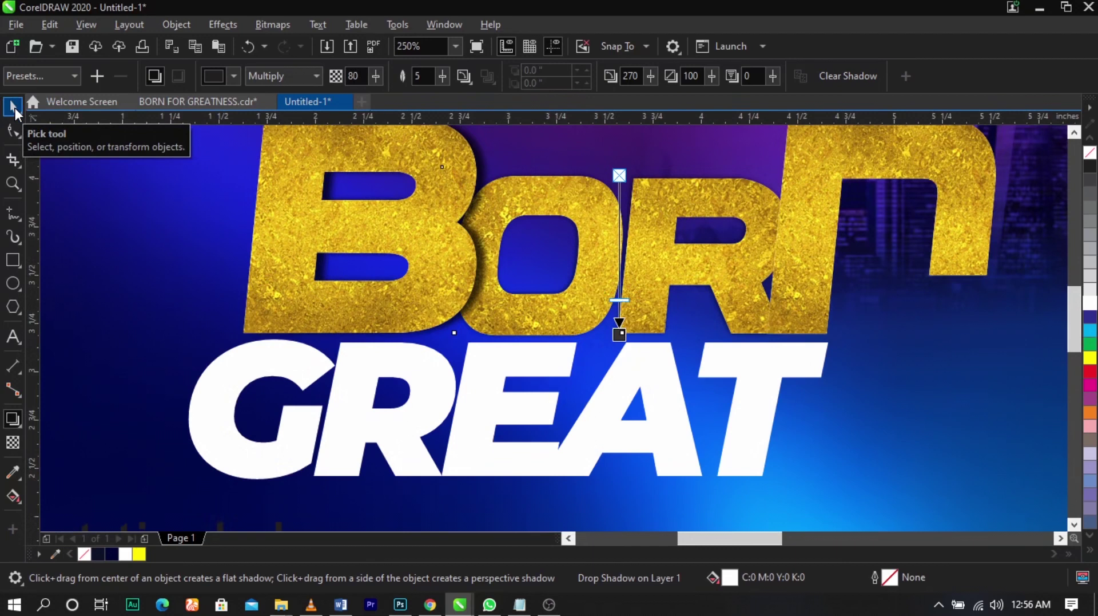
# - Break the drop shadow apart from the OR letters and shift the detached shadow slightly to the right
pyautogui.click(14, 109)
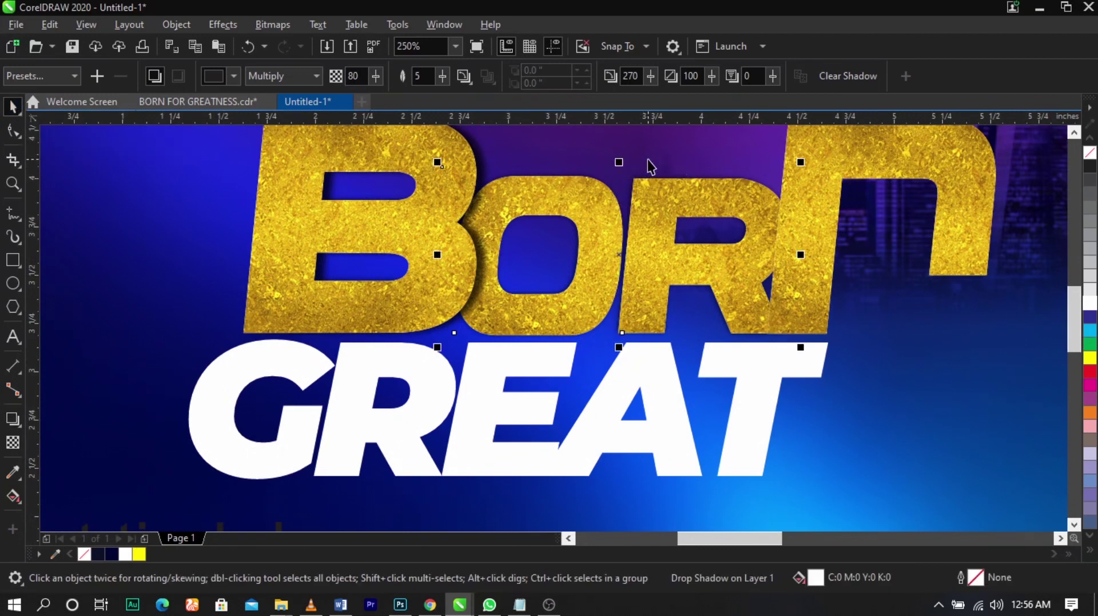
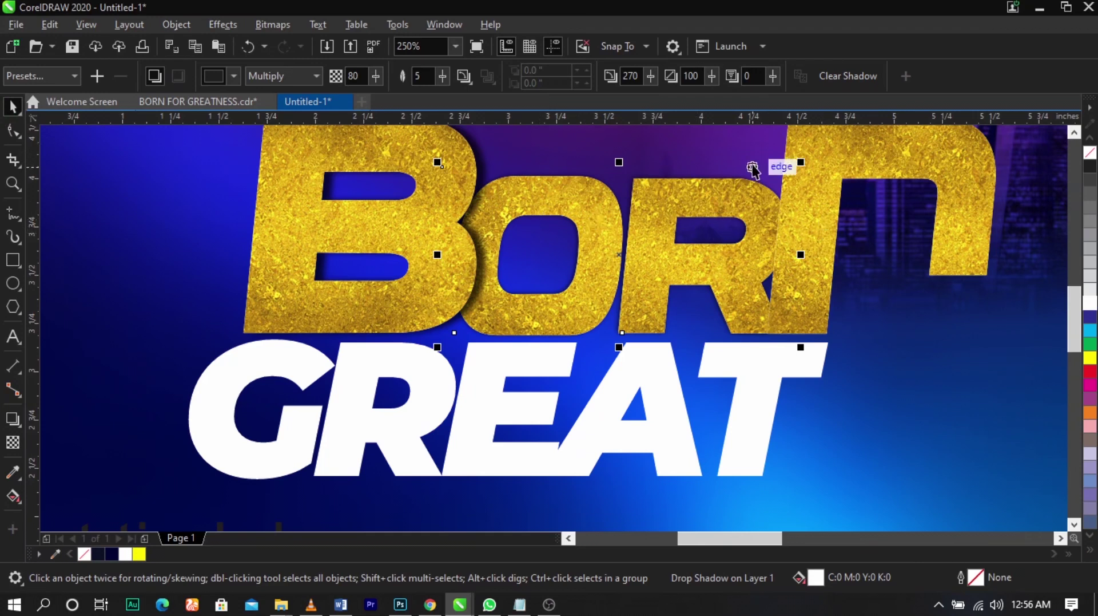
pyautogui.hotkey('ctrl', 'k')
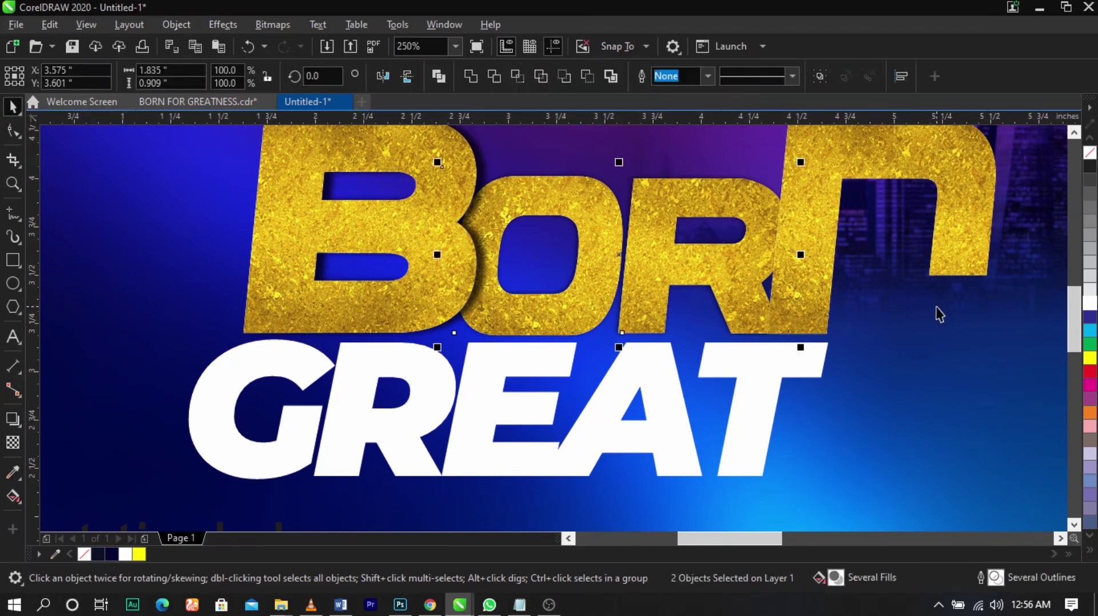
pyautogui.click(935, 308)
pyautogui.click(741, 168)
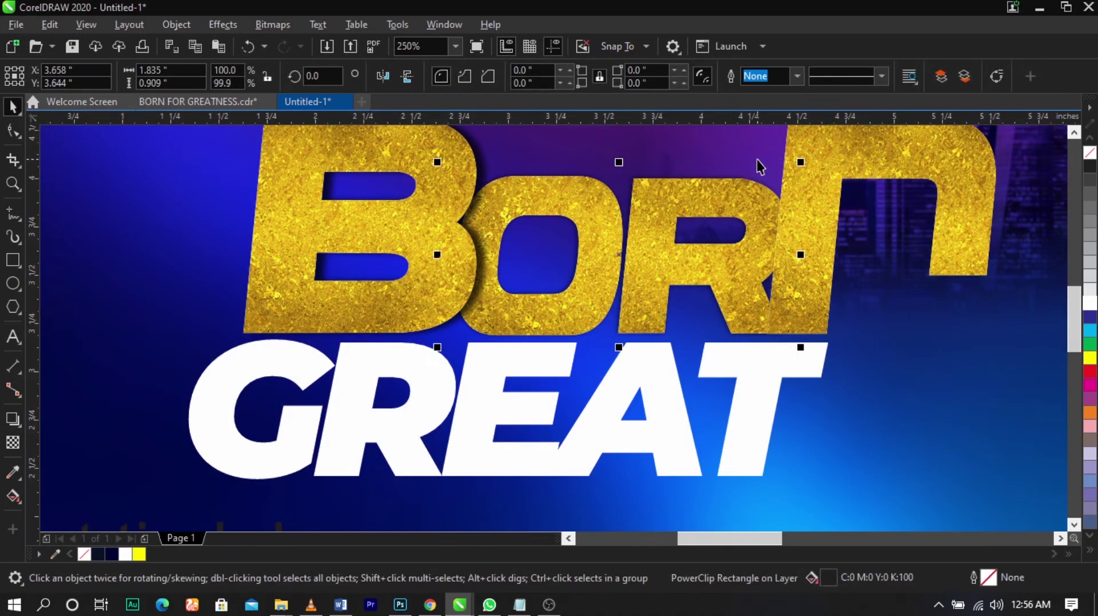
pyautogui.moveTo(758, 150); pyautogui.dragTo(772, 176)
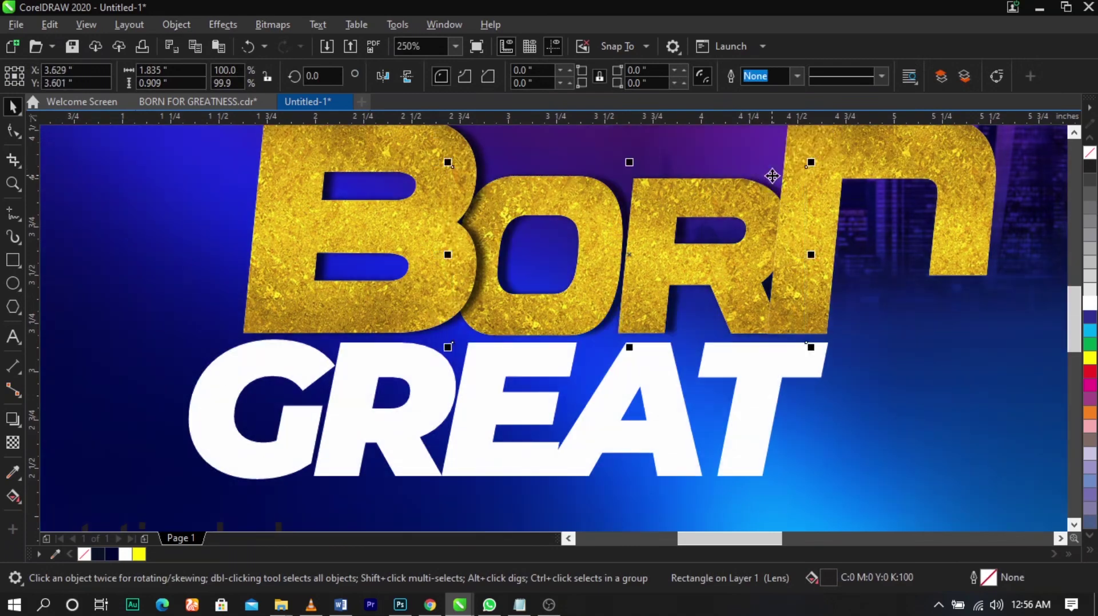
# - Select the gold B and OR letters together with their shadows and bring them in front of the N
pyautogui.scroll(-2, 772, 175)
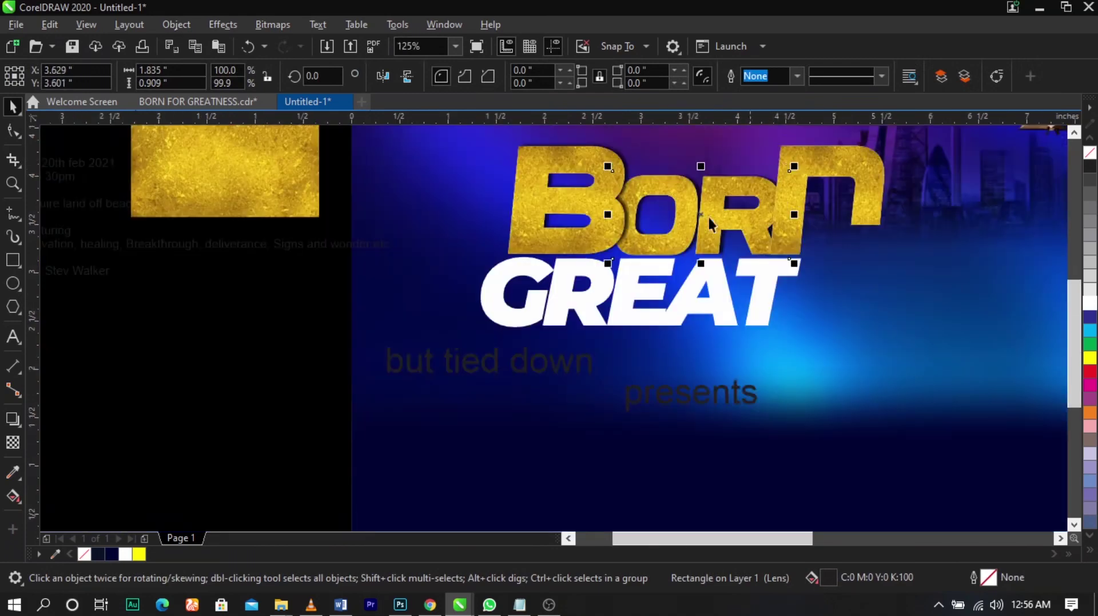
pyautogui.press('z')
pyautogui.moveTo(946, 222); pyautogui.dragTo(944, 194)
pyautogui.scroll(-2, 680, 263)
pyautogui.moveTo(484, 150); pyautogui.dragTo(904, 315)
pyautogui.press('space')
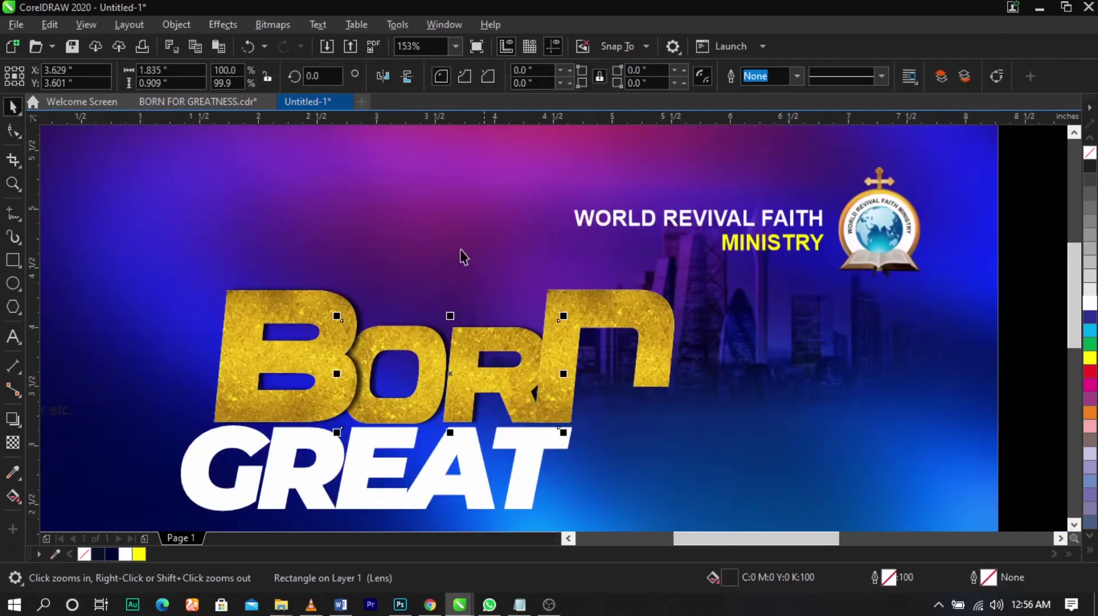
pyautogui.press('z')
pyautogui.moveTo(131, 216); pyautogui.dragTo(753, 507)
pyautogui.press('space')
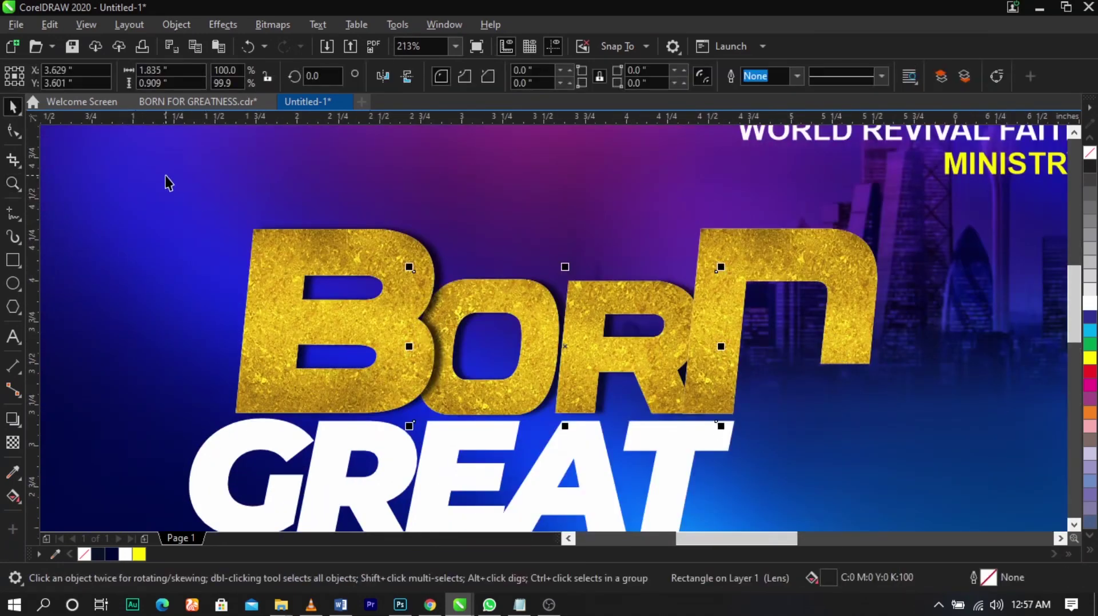
pyautogui.moveTo(154, 159); pyautogui.dragTo(772, 461)
pyautogui.moveTo(173, 147); pyautogui.dragTo(790, 483)
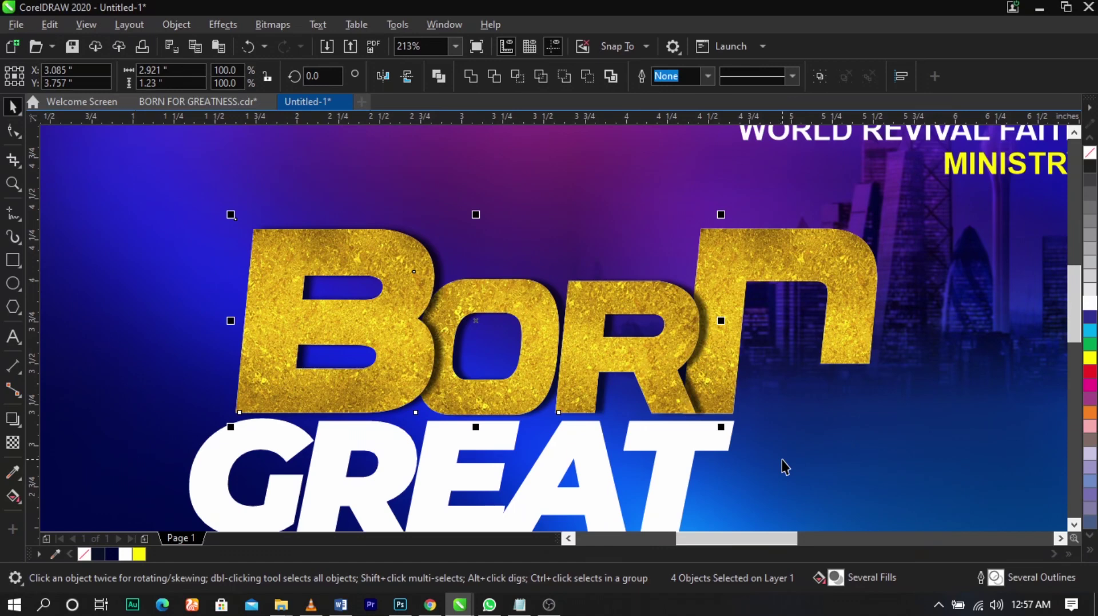
pyautogui.click(776, 445)
# - Nudge the detached OR shadow slightly left so less of it falls on the N
pyautogui.scroll(3, 723, 389)
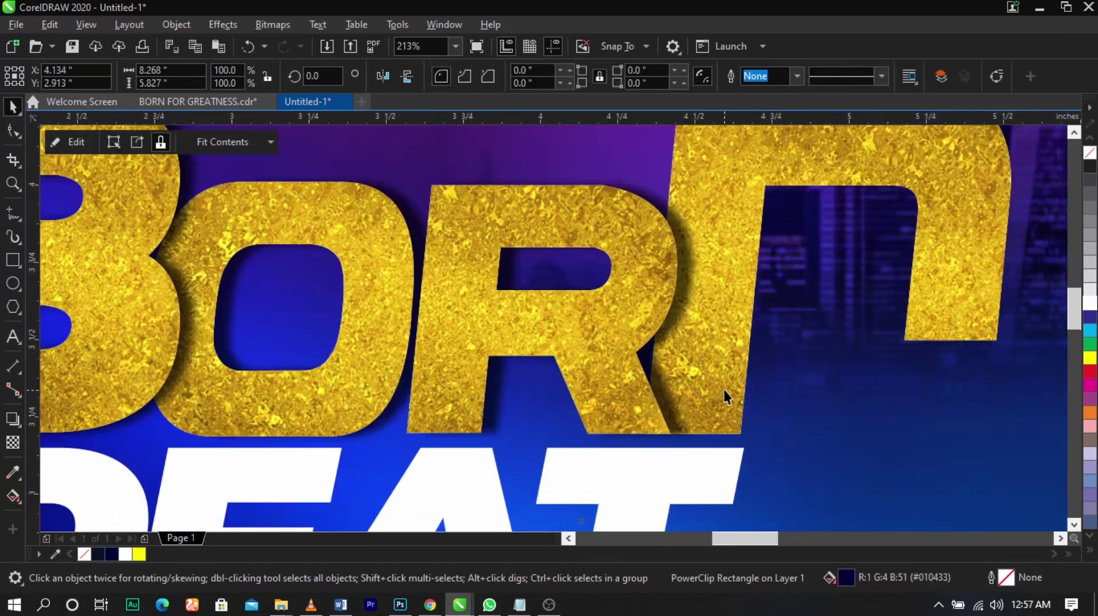
pyautogui.click(676, 324)
pyautogui.scroll(-3, 675, 323)
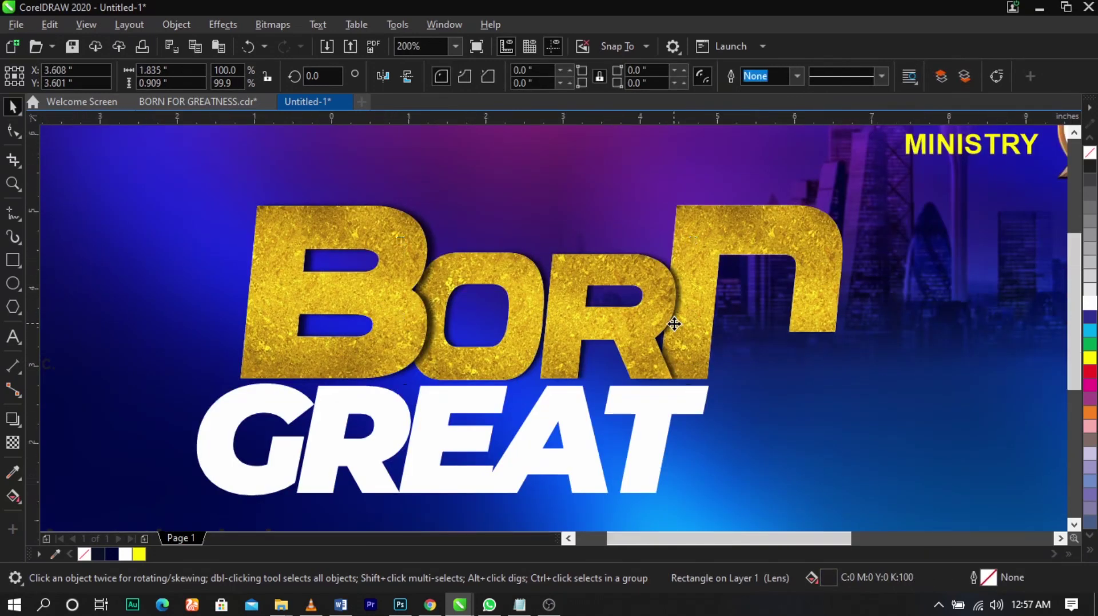
pyautogui.scroll(-1, 674, 324)
pyautogui.click(729, 358)
# - Give the three gold text objects forming BORN a white outline 3.0 pt wide
pyautogui.press('F2')
pyautogui.moveTo(311, 197)
pyautogui.mouseDown()
pyautogui.moveTo(608, 321)
pyautogui.moveTo(910, 417)
pyautogui.mouseUp()
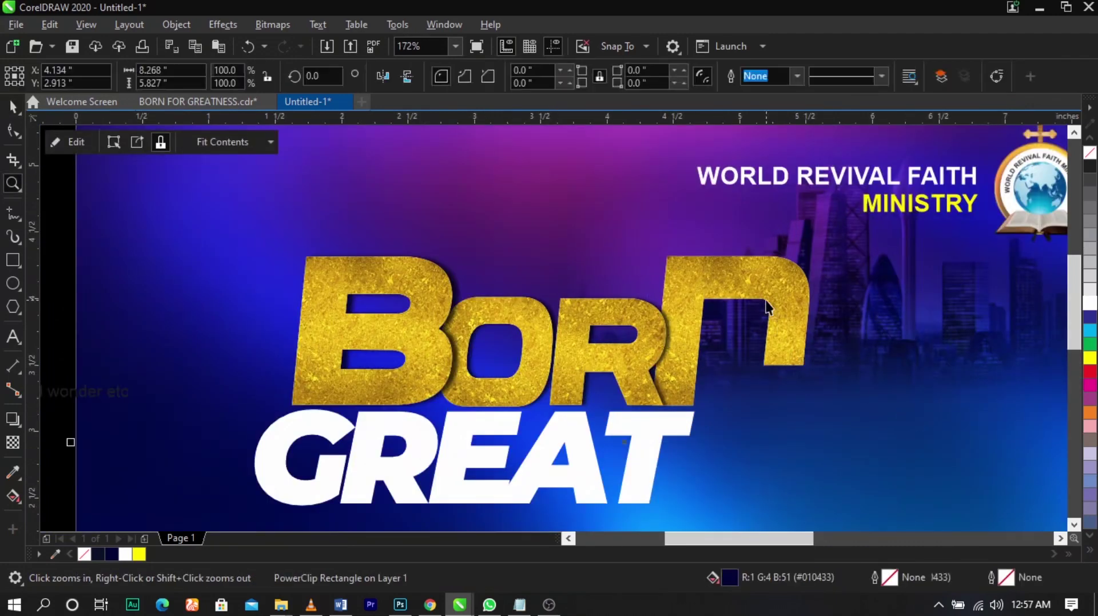
pyautogui.press('space')
pyautogui.click(767, 307)
pyautogui.keyDown('shift'); pyautogui.click(533, 325); pyautogui.keyUp('shift')
pyautogui.keyDown('shift'); pyautogui.click(423, 275); pyautogui.keyUp('shift')
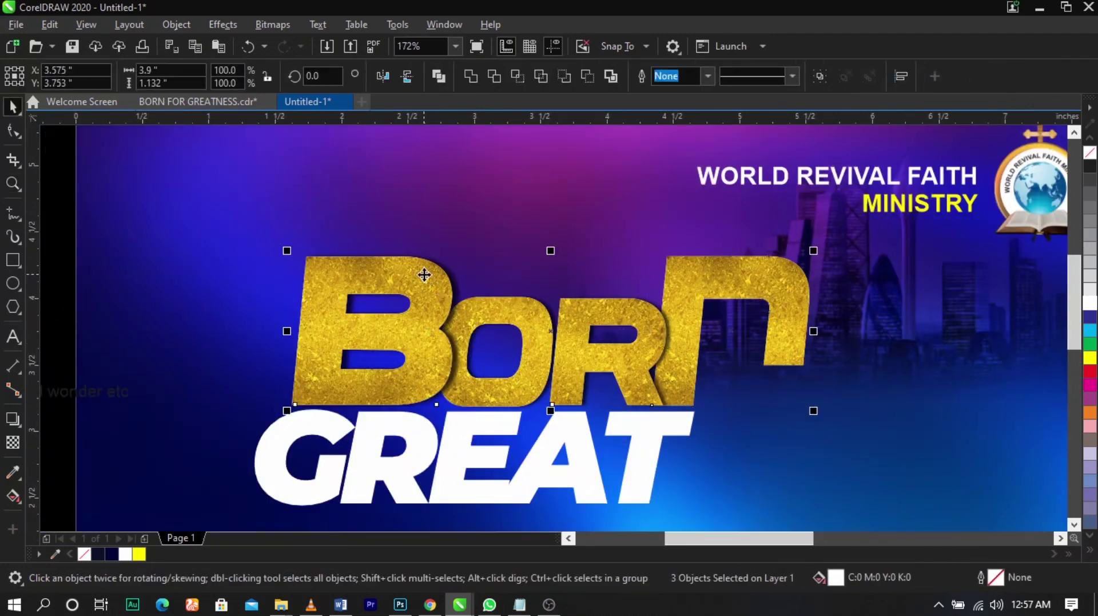
pyautogui.rightClick(1089, 306)
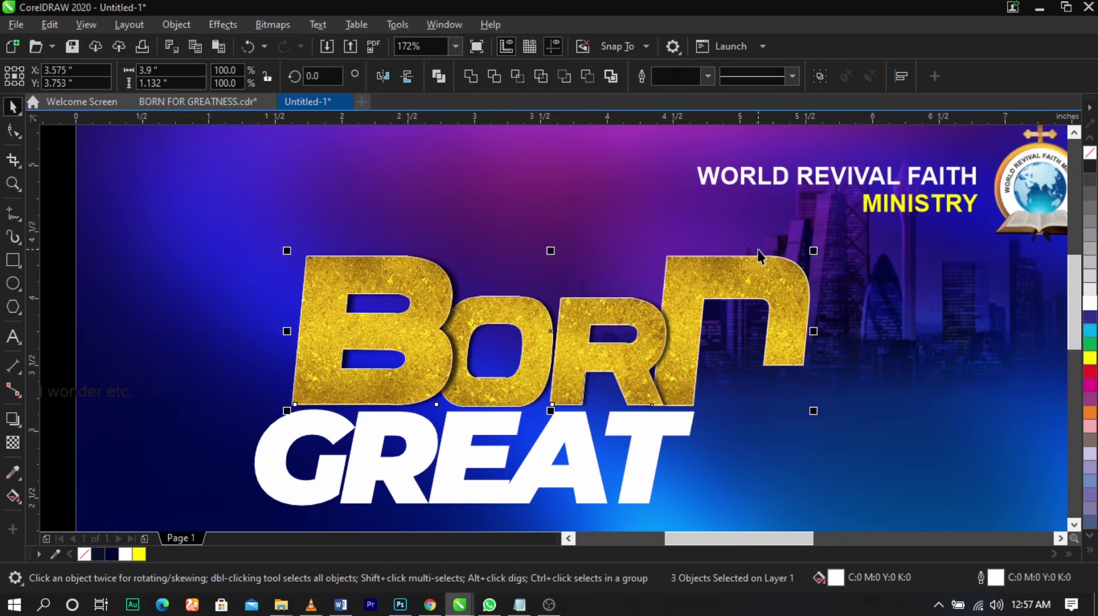
pyautogui.click(704, 80)
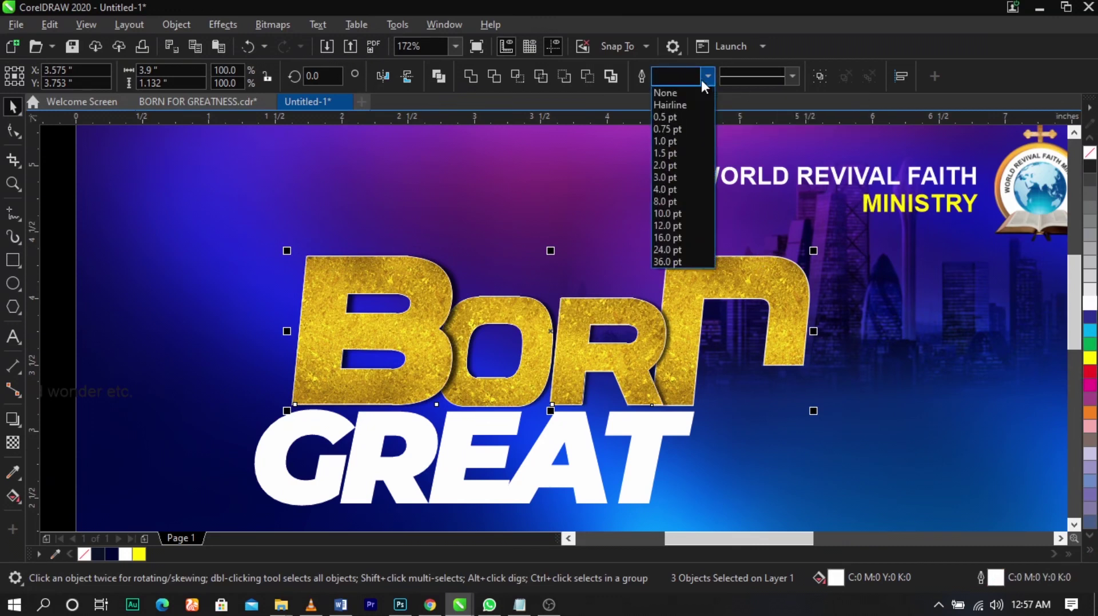
pyautogui.click(699, 81)
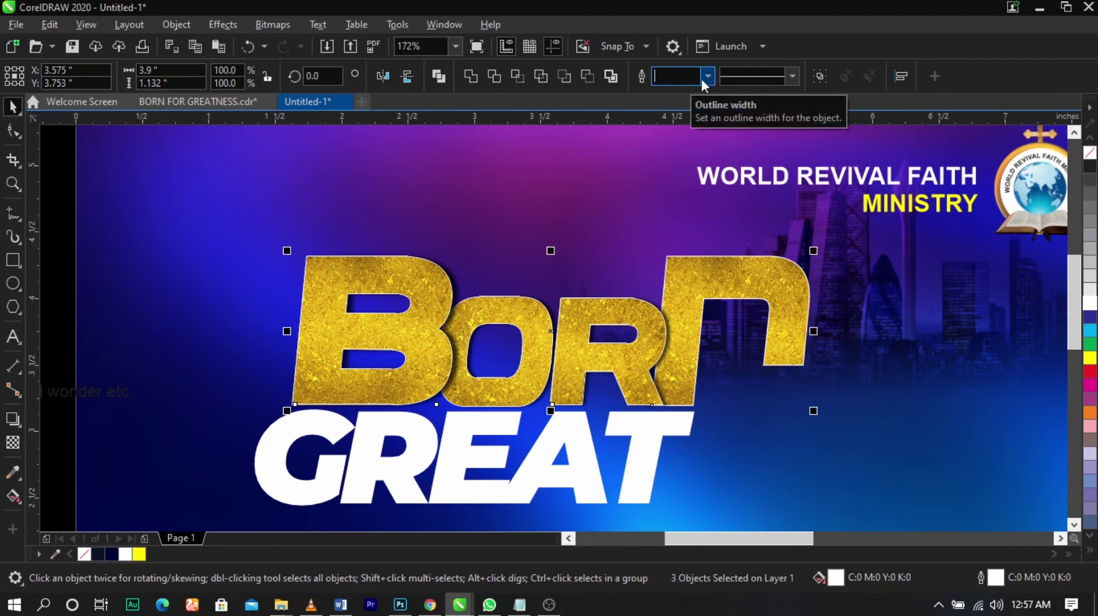
pyautogui.click(703, 77)
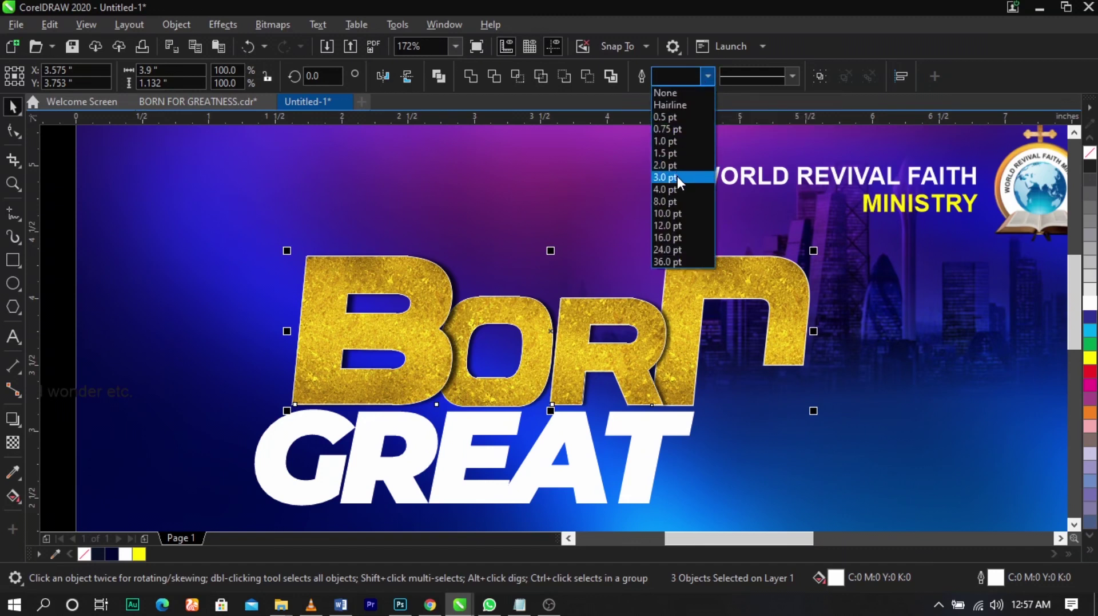
pyautogui.click(678, 176)
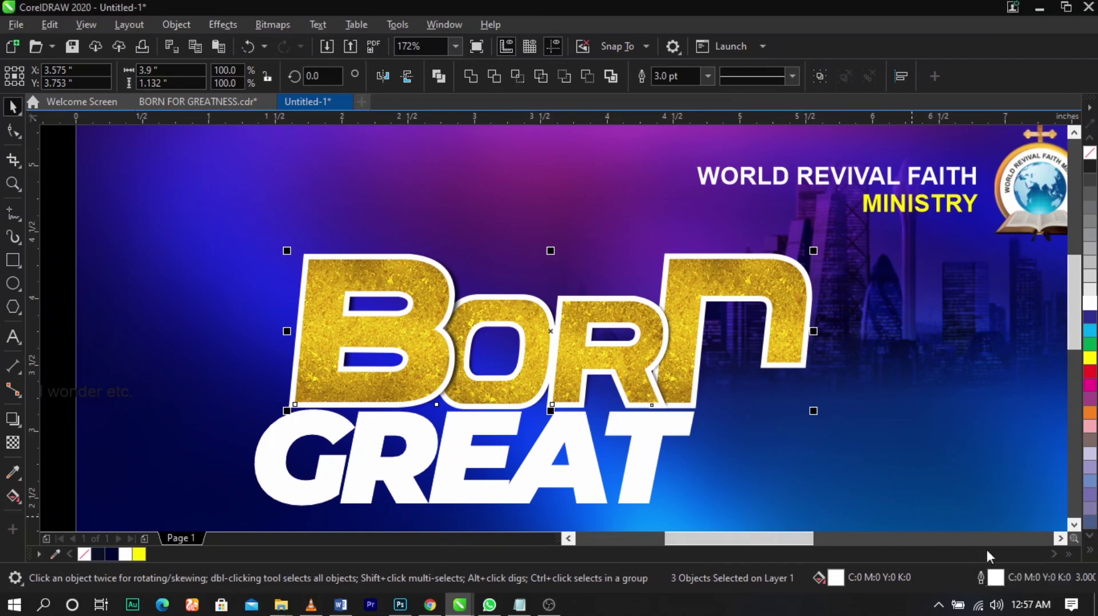
# - Set the outline of the gold letters to round corners and place it behind the fill
pyautogui.doubleClick(998, 578)
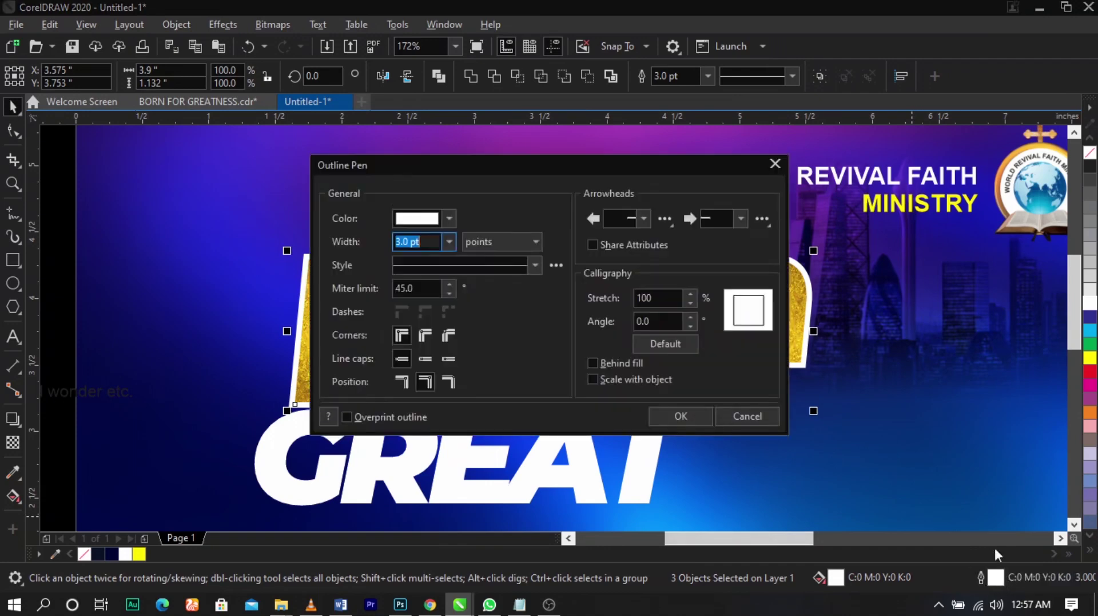
pyautogui.moveTo(585, 166); pyautogui.dragTo(820, 26)
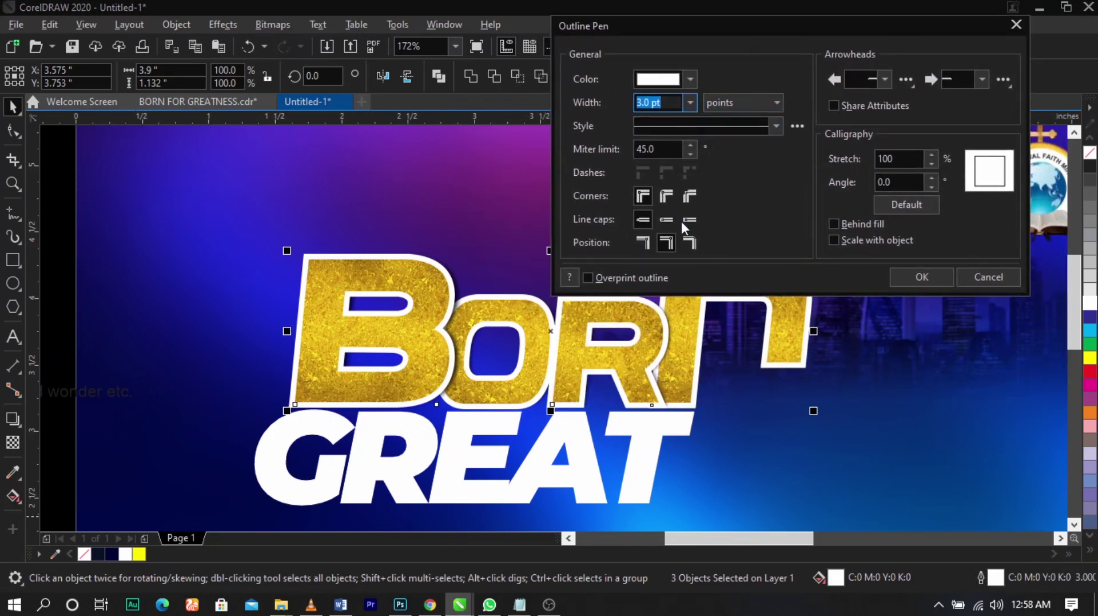
pyautogui.click(664, 197)
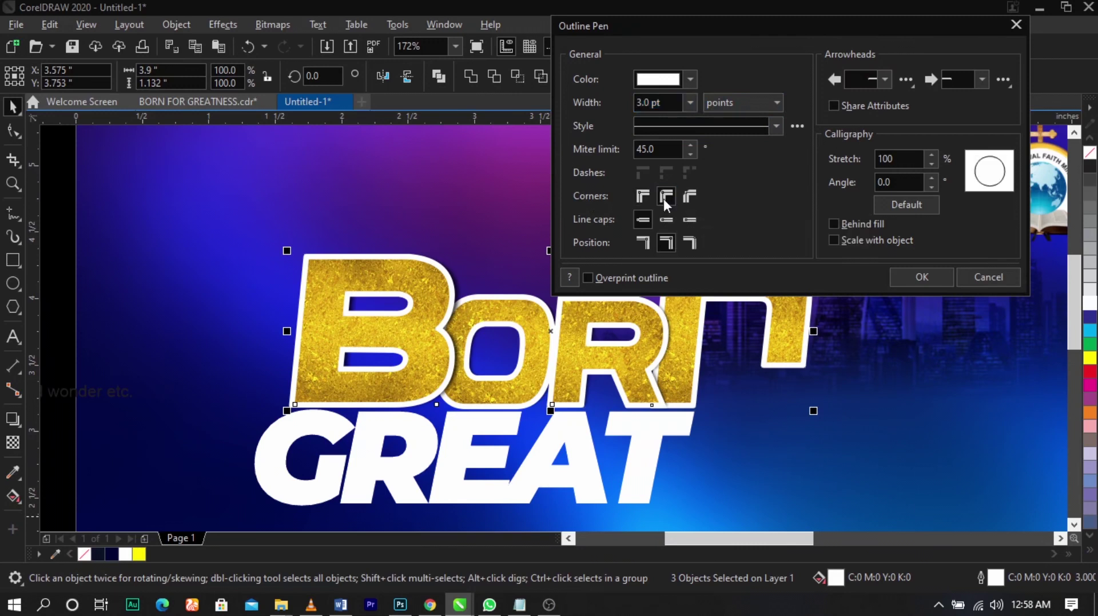
pyautogui.click(849, 224)
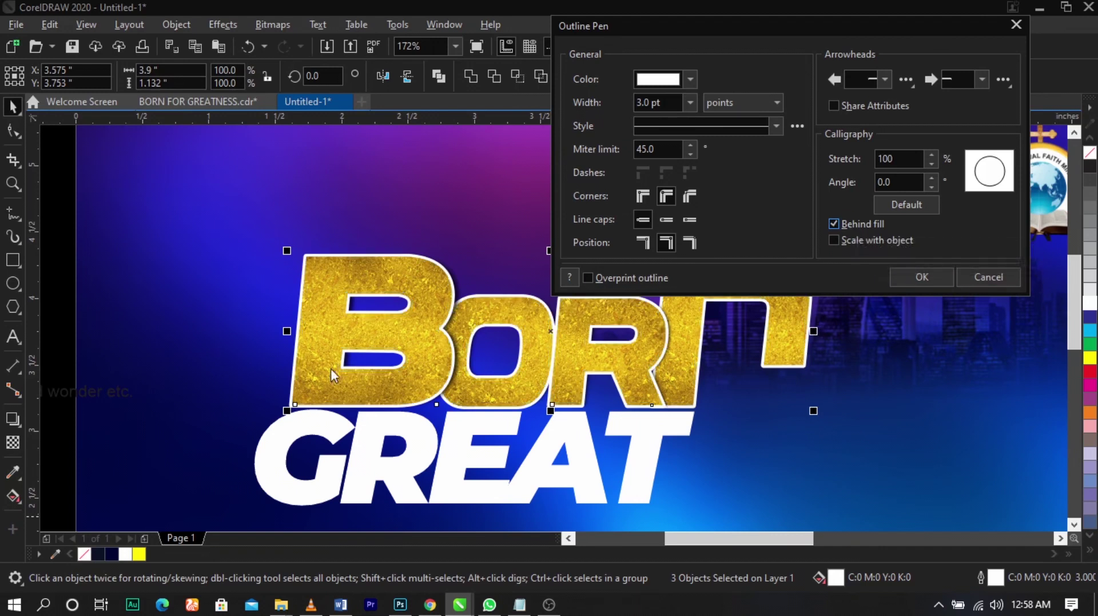
pyautogui.click(836, 224)
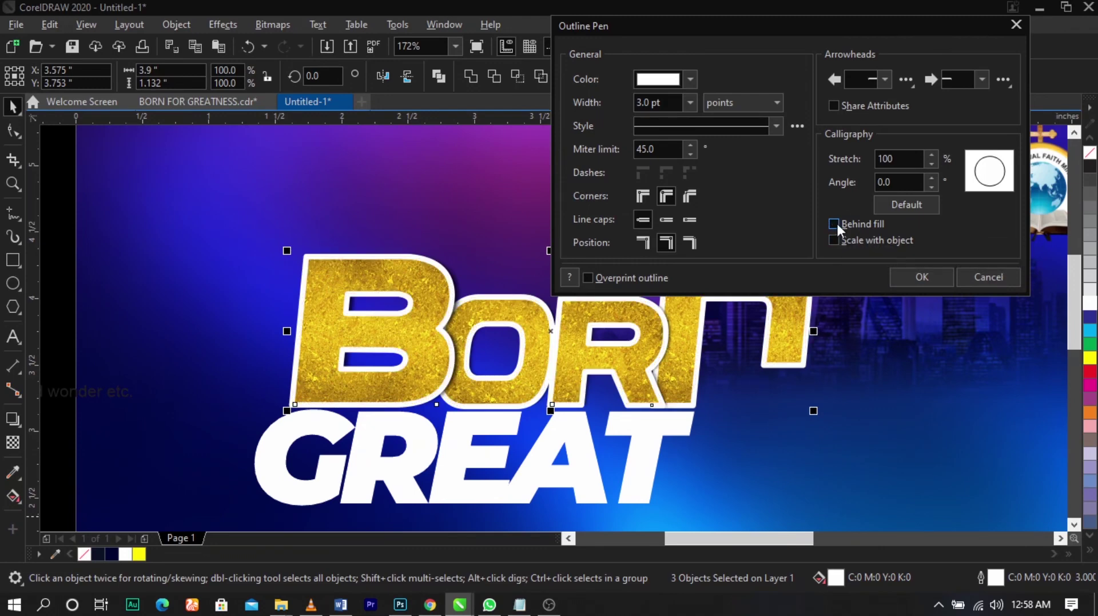
pyautogui.click(836, 221)
pyautogui.click(836, 222)
pyautogui.click(837, 222)
pyautogui.click(837, 221)
pyautogui.click(837, 221)
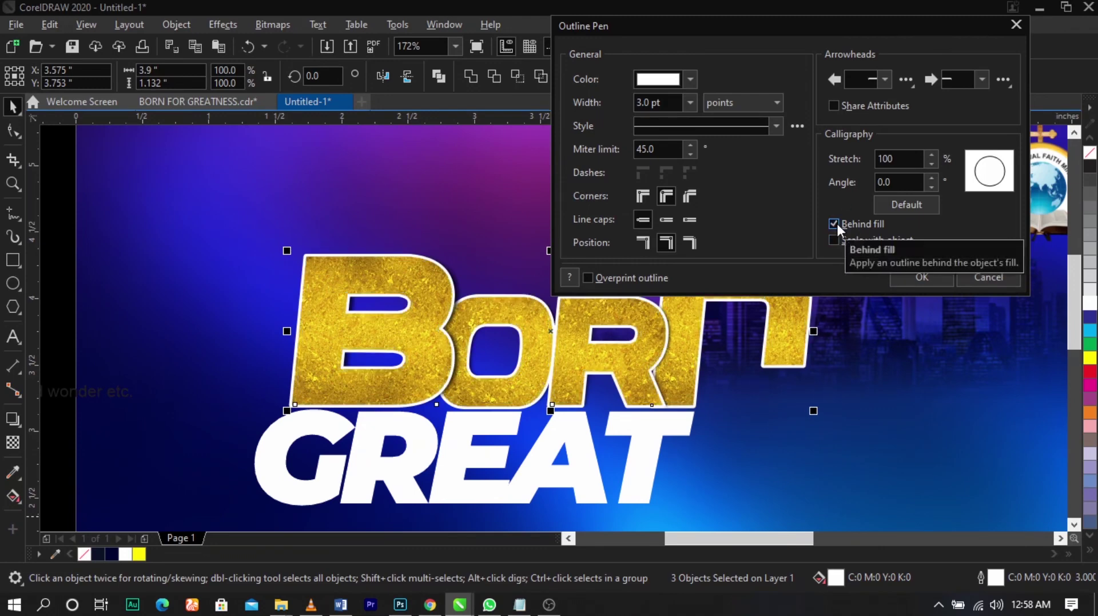
# - Set the gold letters' outline width to 4.0 pt and apply the outline settings
pyautogui.click(690, 102)
pyautogui.click(649, 216)
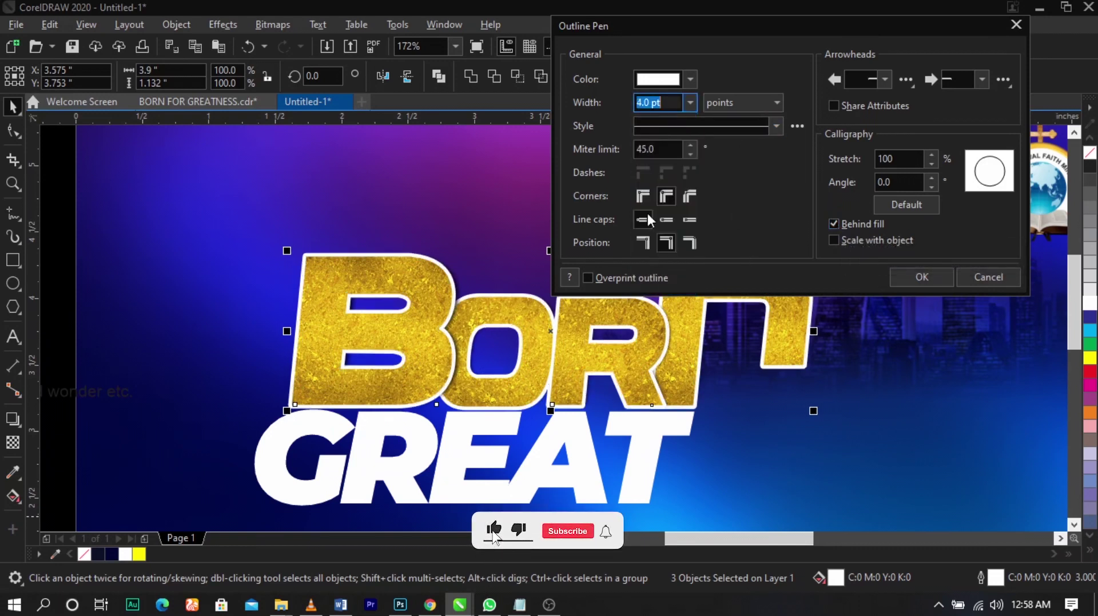
pyautogui.click(900, 275)
# - Convert the white outline of the gold B to a separate object
pyautogui.scroll(-3, 681, 191)
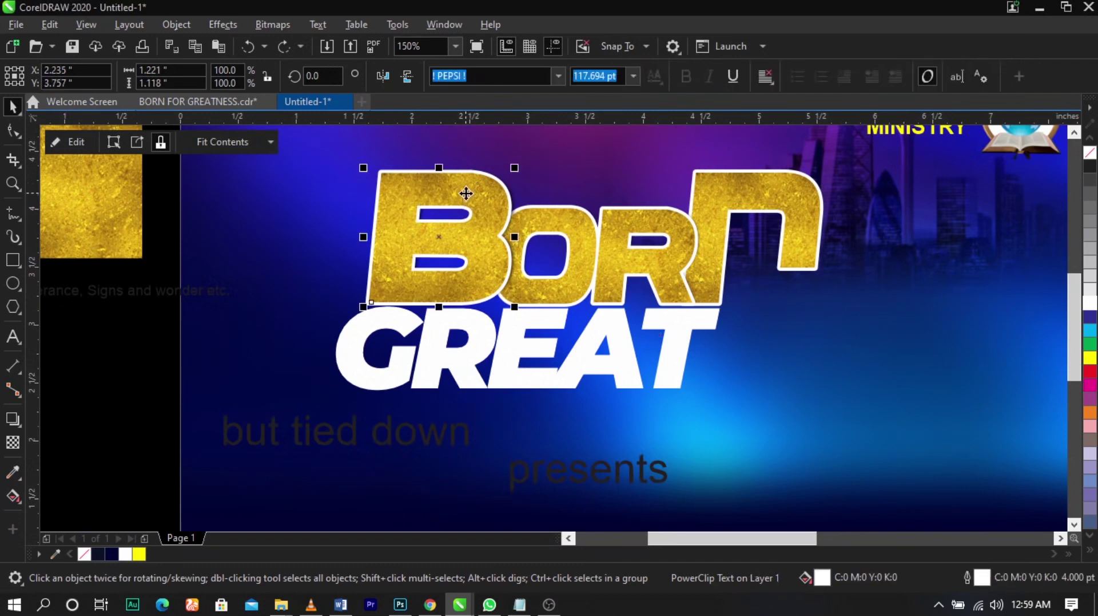
pyautogui.click(177, 26)
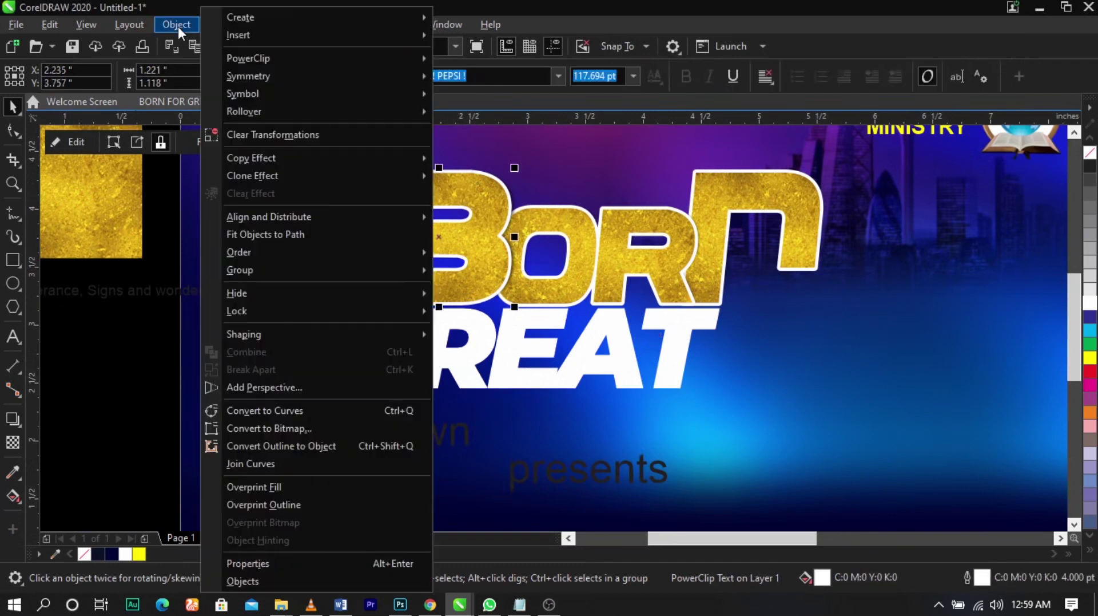
pyautogui.click(288, 446)
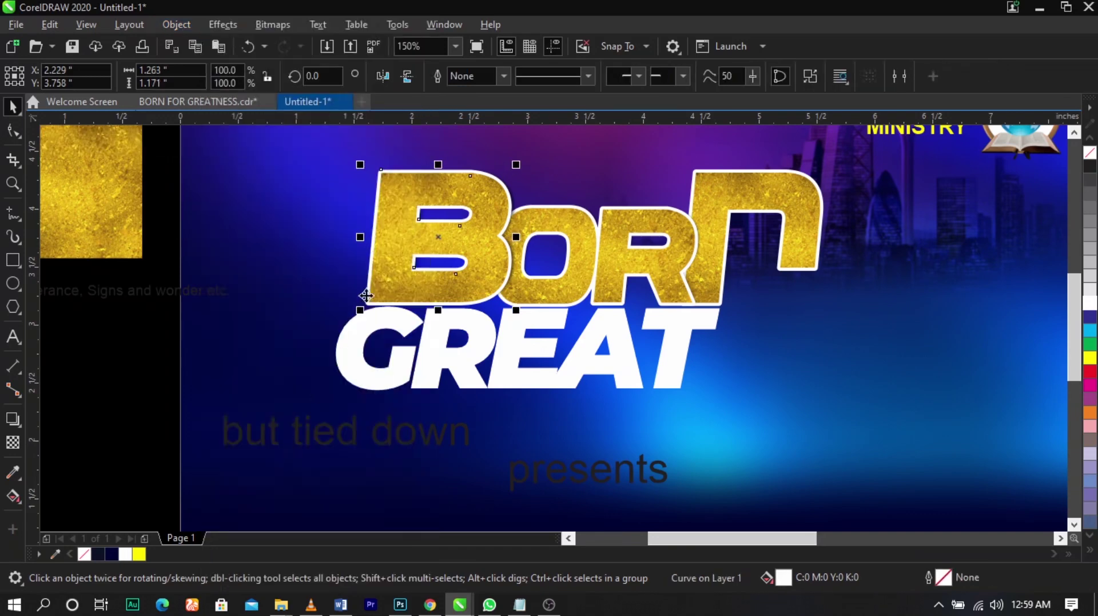
pyautogui.click(312, 181)
pyautogui.scroll(2, 423, 180)
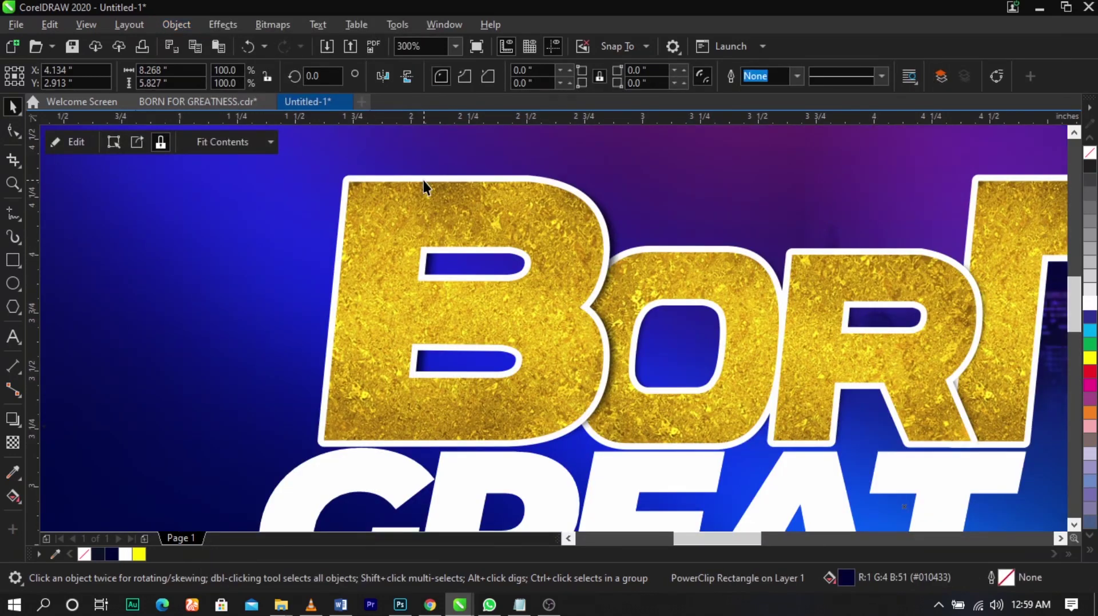
# - Move the separated white outline of the B off the gold letter, and undo the move
pyautogui.click(458, 176)
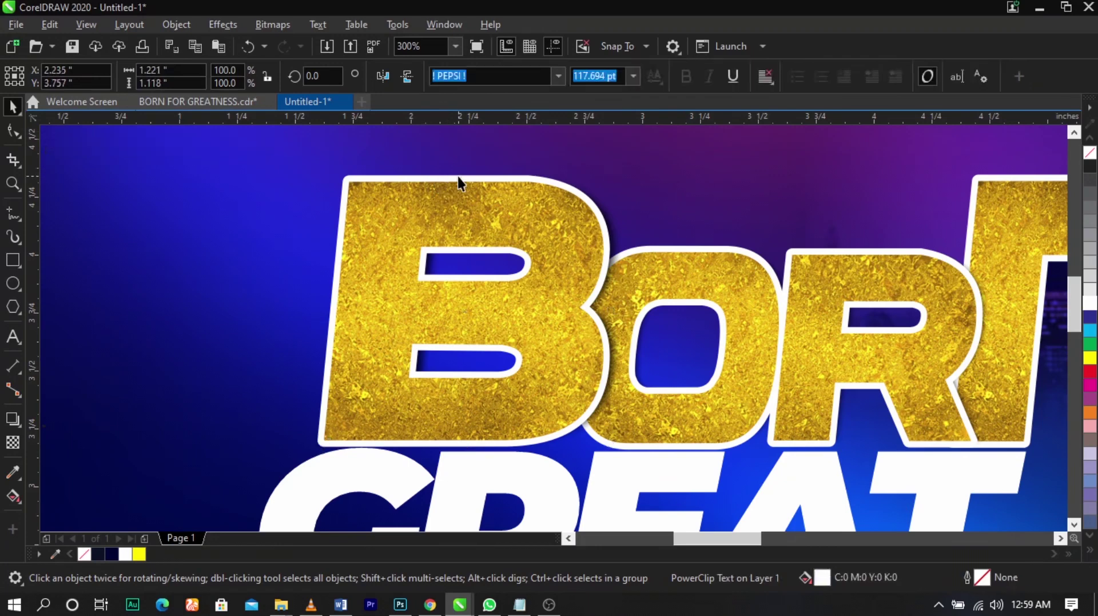
pyautogui.moveTo(458, 176); pyautogui.dragTo(221, 179)
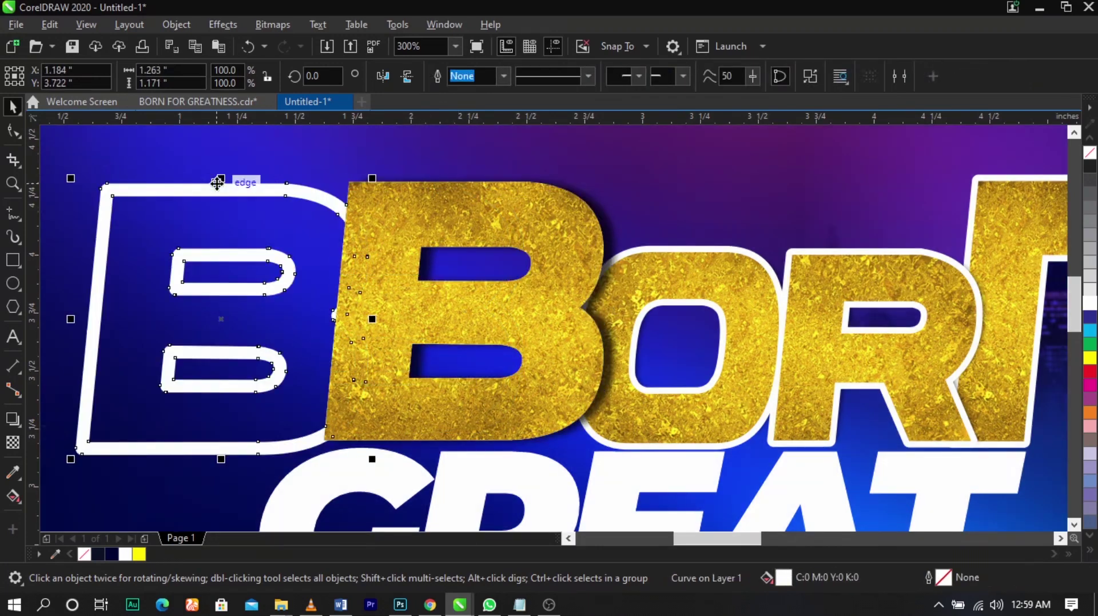
pyautogui.click(450, 226)
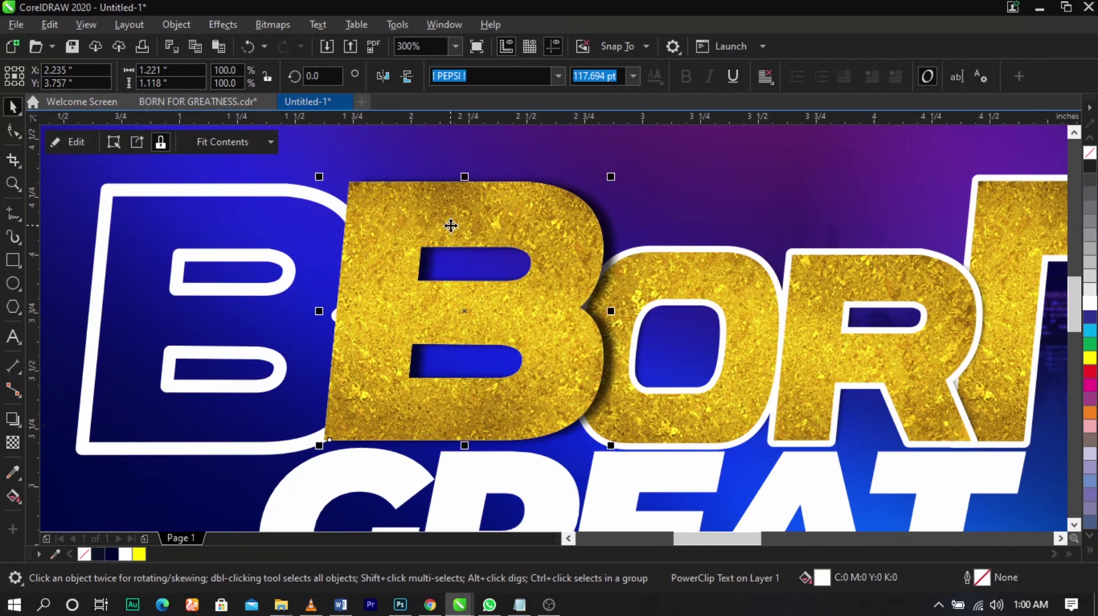
pyautogui.hotkey('ctrl', 'z')
pyautogui.click(709, 225)
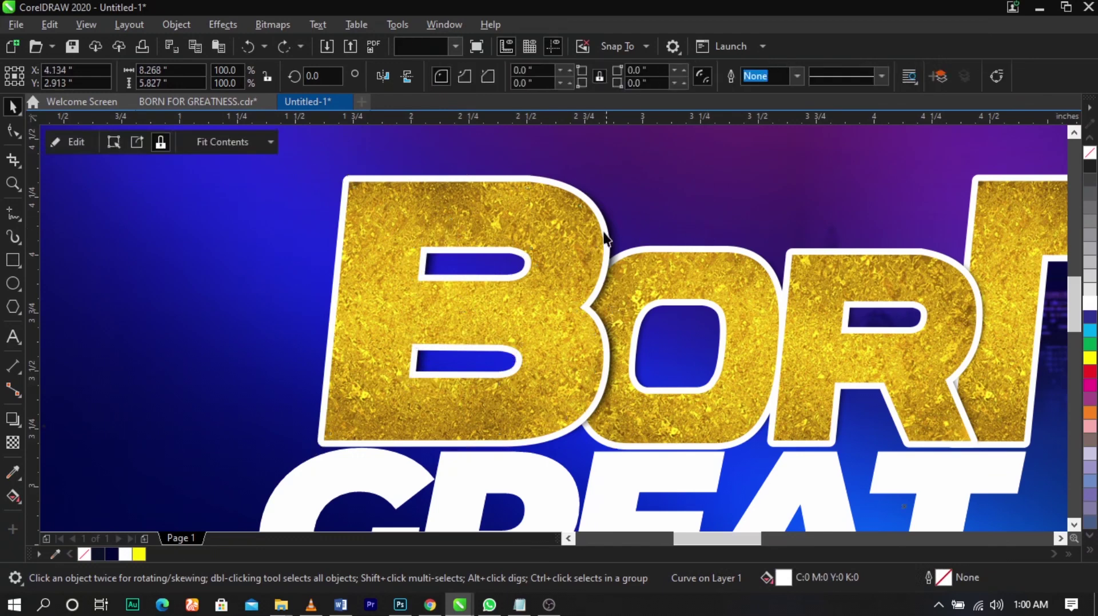
# - Convert the white outlines of the gold OR and the gold N to separate objects
pyautogui.scroll(-1, 561, 221)
pyautogui.scroll(1, 767, 244)
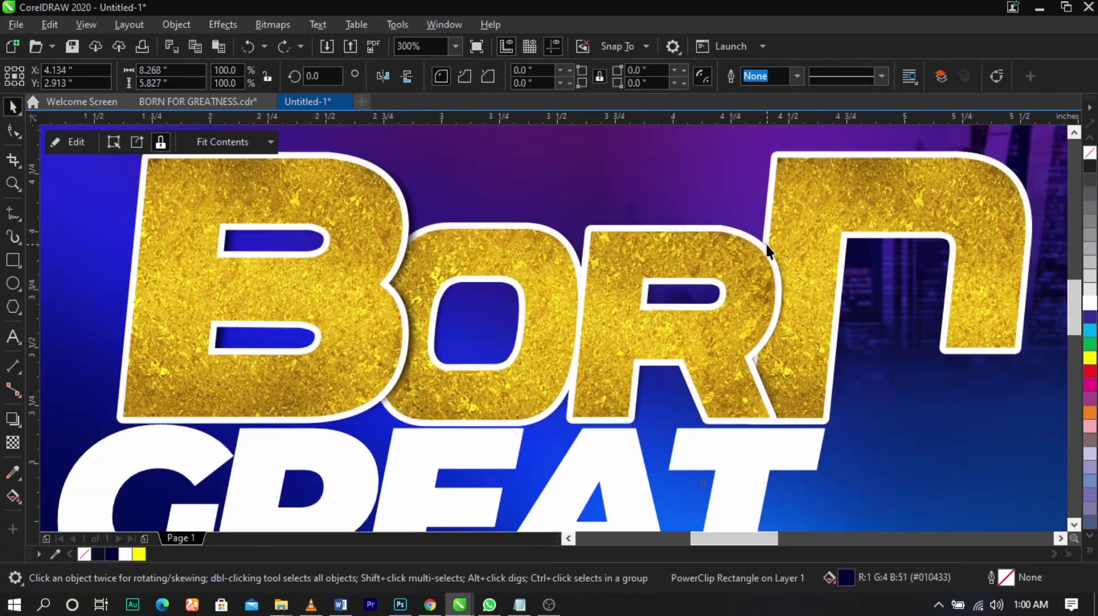
pyautogui.click(734, 230)
pyautogui.click(176, 25)
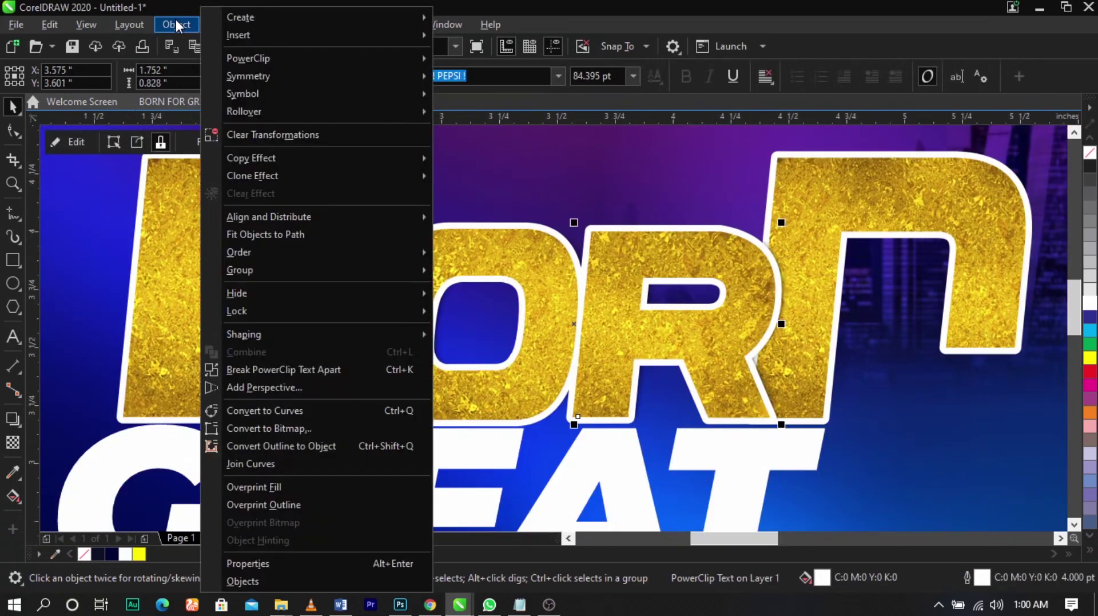
pyautogui.click(251, 445)
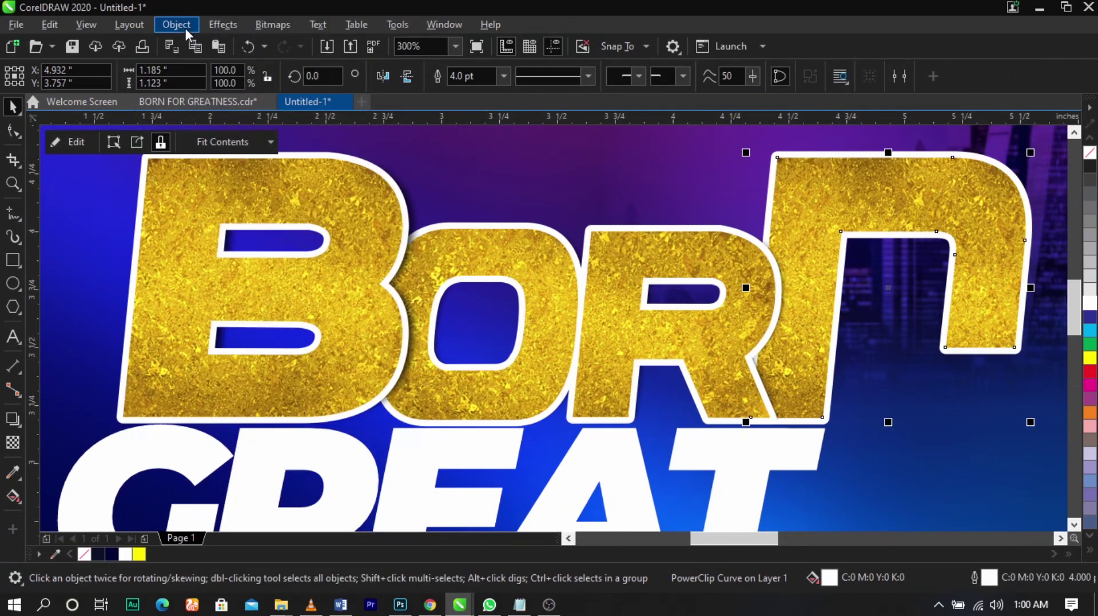
pyautogui.click(177, 25)
pyautogui.click(250, 445)
# - Move the gold B and the separated outlines of OR and N aside, and undo the moves
pyautogui.scroll(-1, 596, 249)
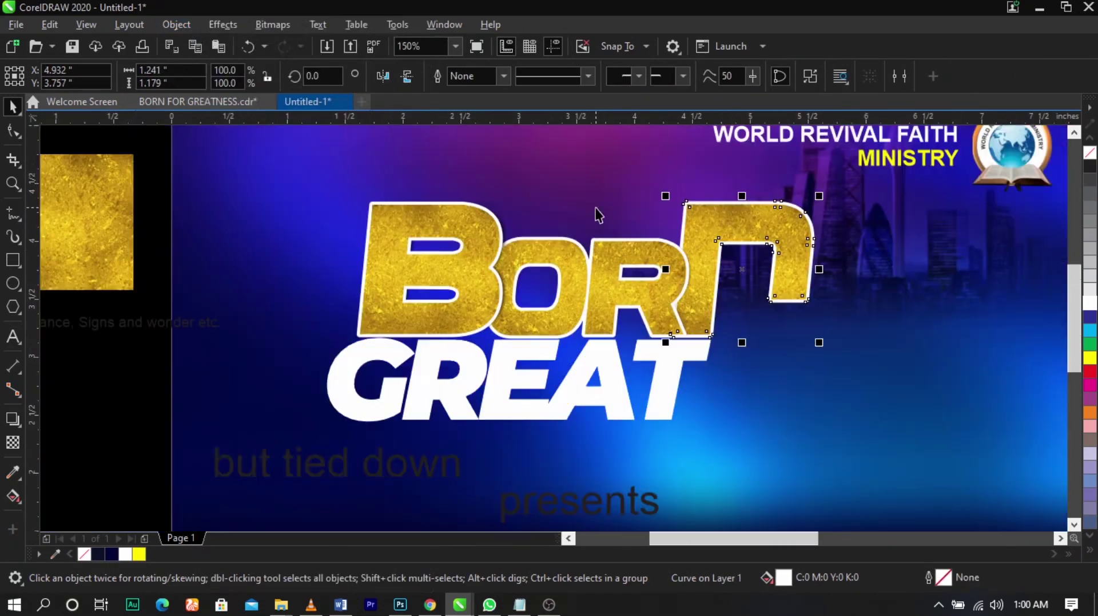
pyautogui.click(481, 208)
pyautogui.moveTo(479, 223); pyautogui.dragTo(401, 164)
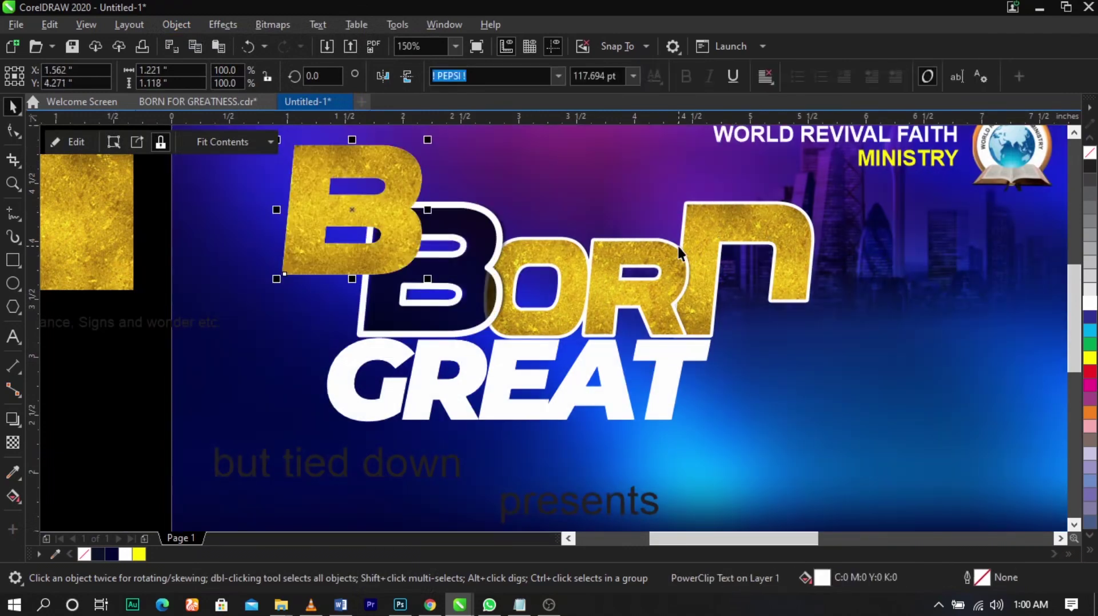
pyautogui.moveTo(678, 246); pyautogui.dragTo(659, 185)
pyautogui.moveTo(731, 201); pyautogui.dragTo(782, 174)
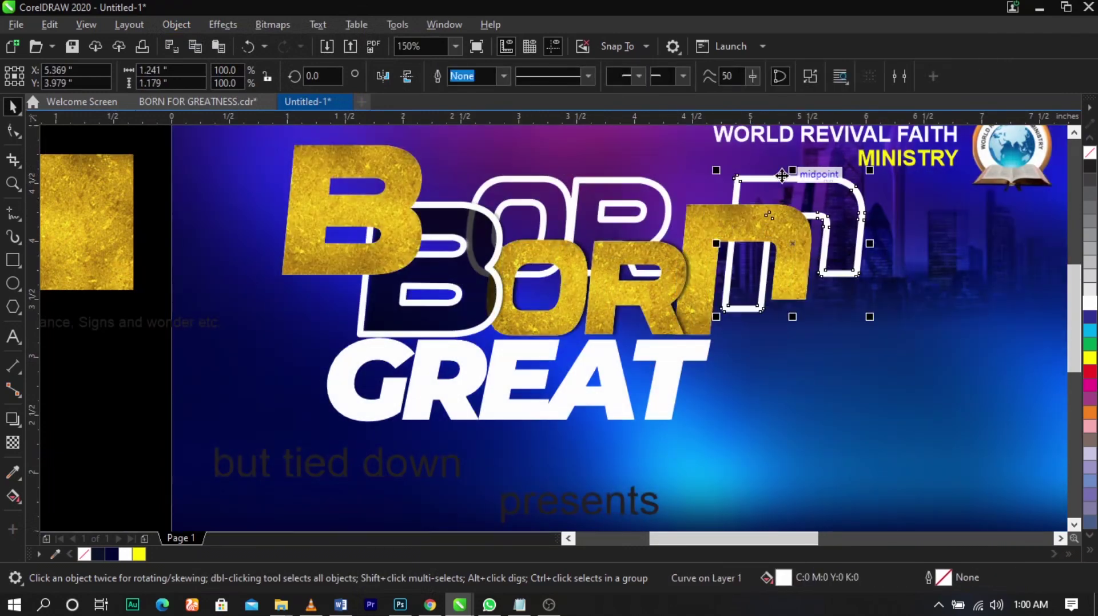
pyautogui.hotkey('ctrl', 'z')
pyautogui.hotkey('ctrl', 'z')
pyautogui.hotkey('ctrl', 'z')
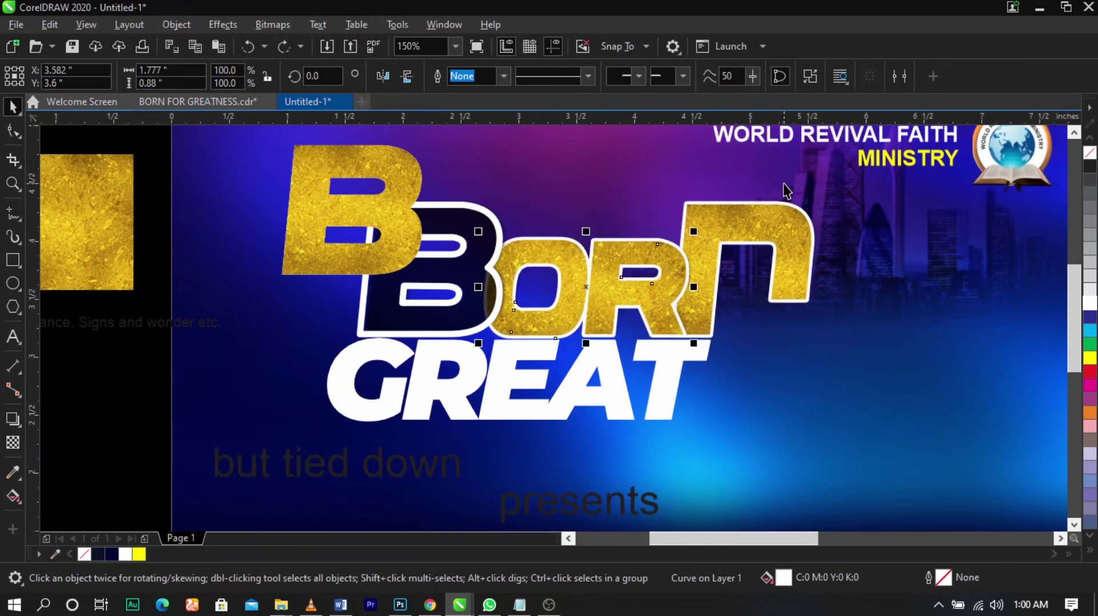
# - Apply a linear fountain fill across the B's separated outline, running horizontally from its left edge to its right edge
pyautogui.click(856, 253)
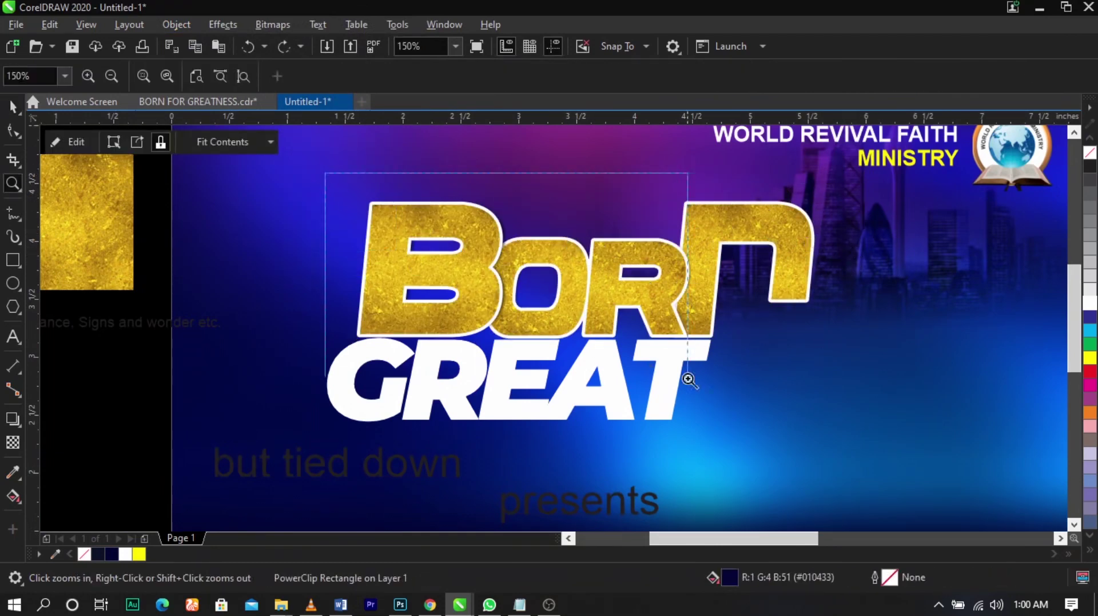
pyautogui.scroll(2, 685, 259)
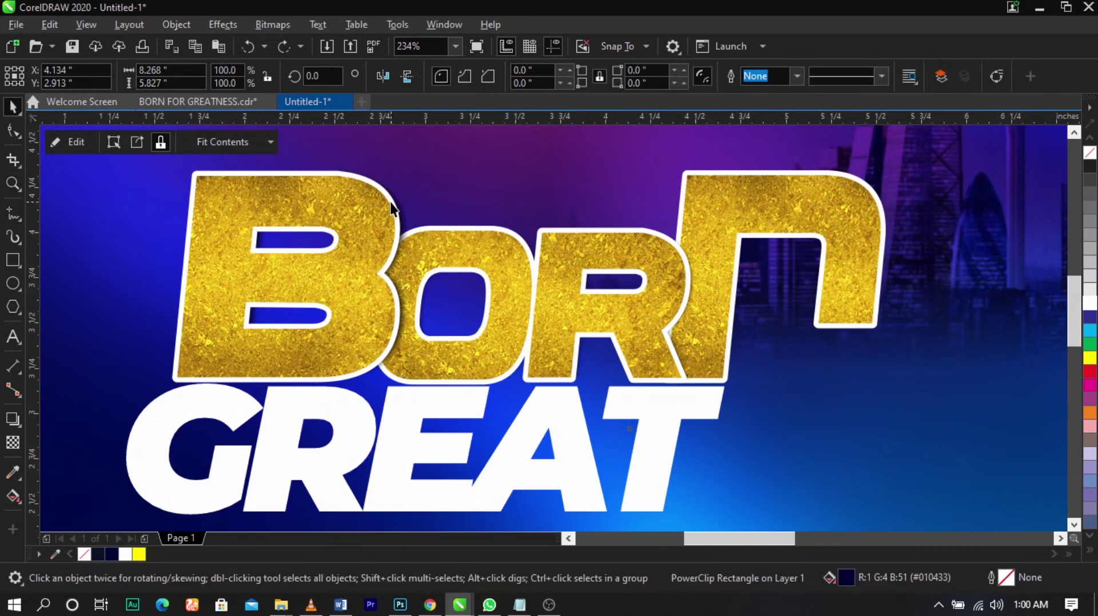
pyautogui.click(391, 201)
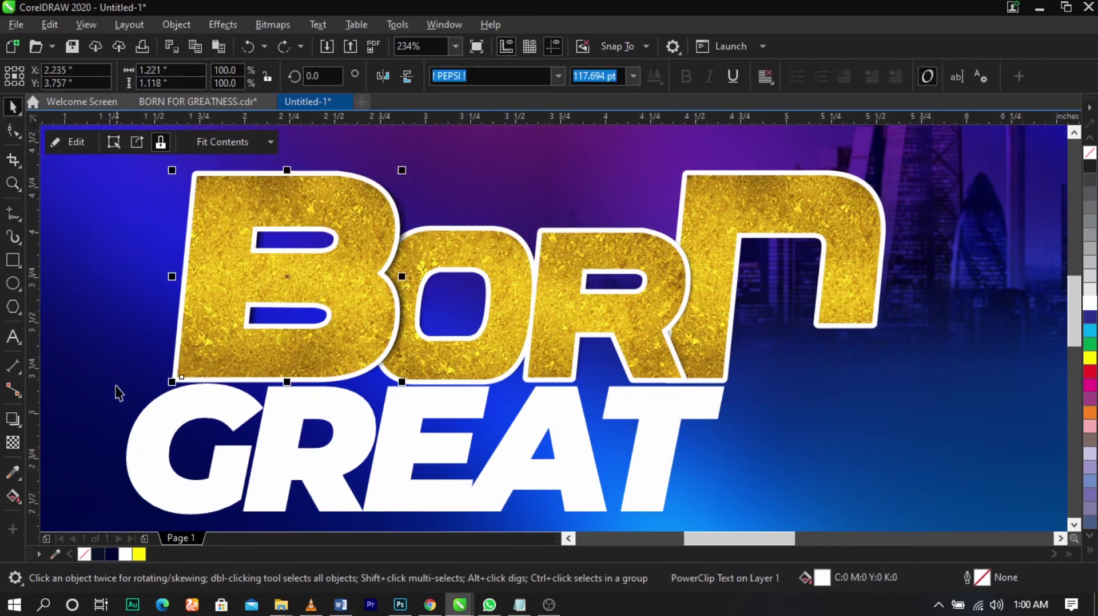
pyautogui.click(13, 496)
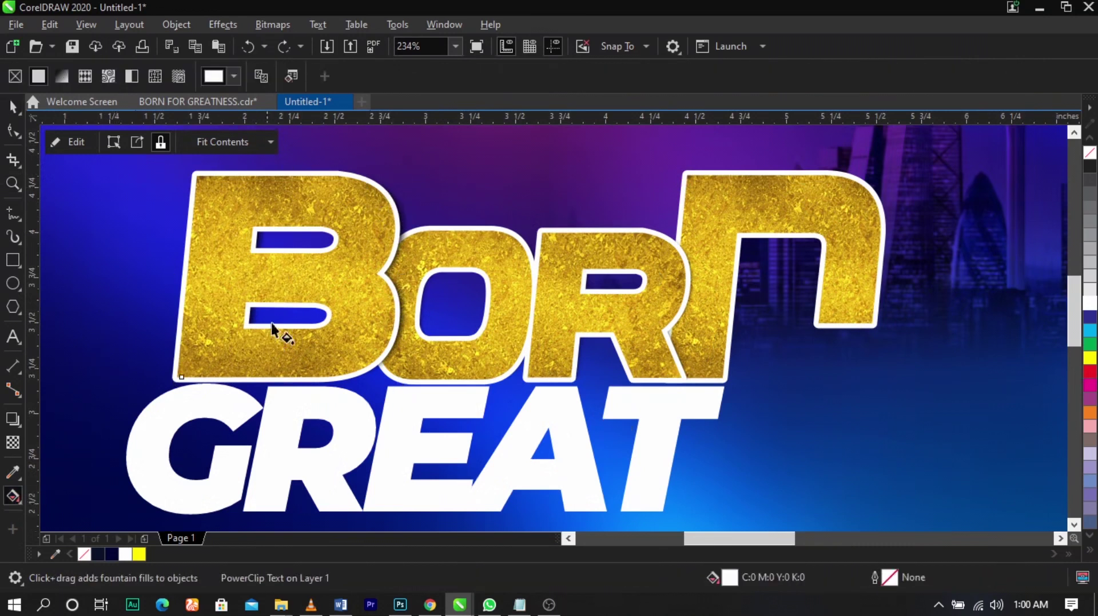
pyautogui.click(183, 277)
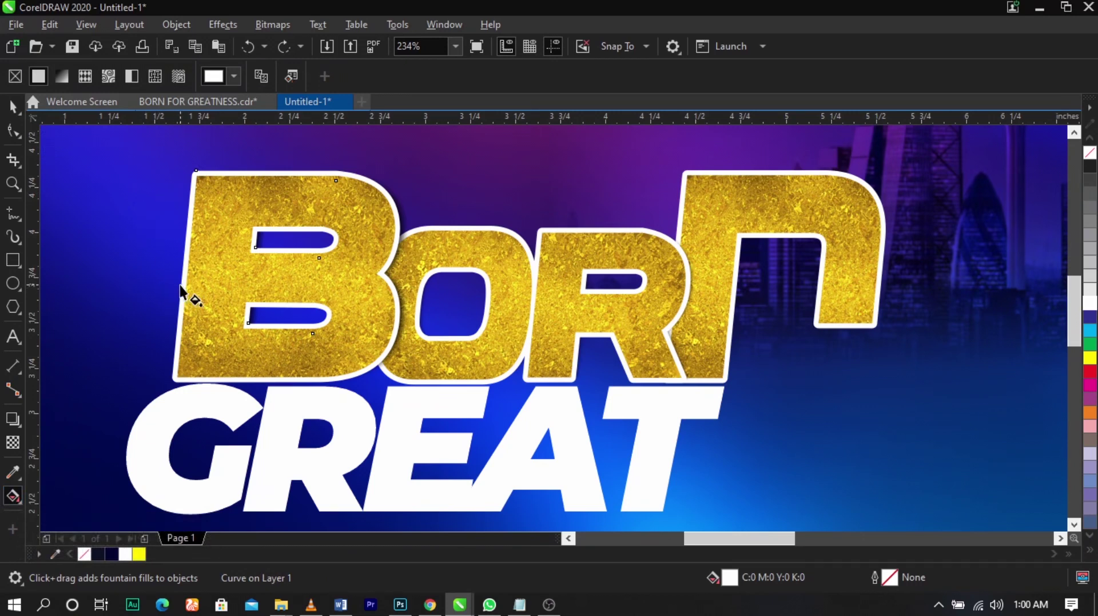
pyautogui.moveTo(180, 284); pyautogui.dragTo(386, 286)
pyautogui.moveTo(391, 285); pyautogui.dragTo(392, 282)
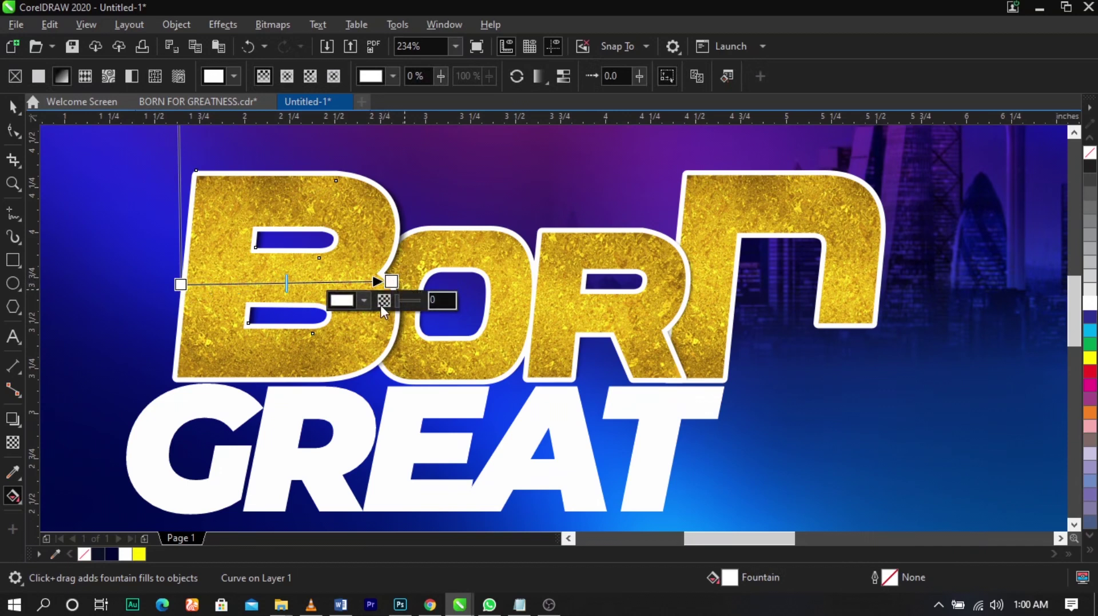
# - Set both the end and start colors of the B outline's fountain fill to black
pyautogui.click(365, 298)
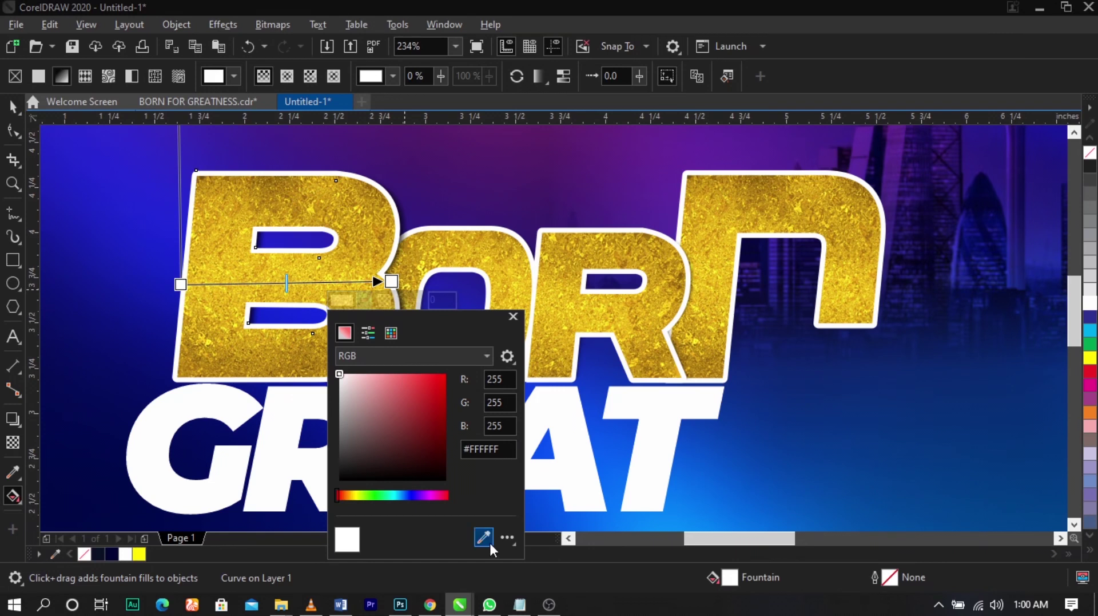
pyautogui.moveTo(339, 496); pyautogui.dragTo(348, 500)
pyautogui.moveTo(367, 452); pyautogui.dragTo(312, 485)
pyautogui.click(181, 284)
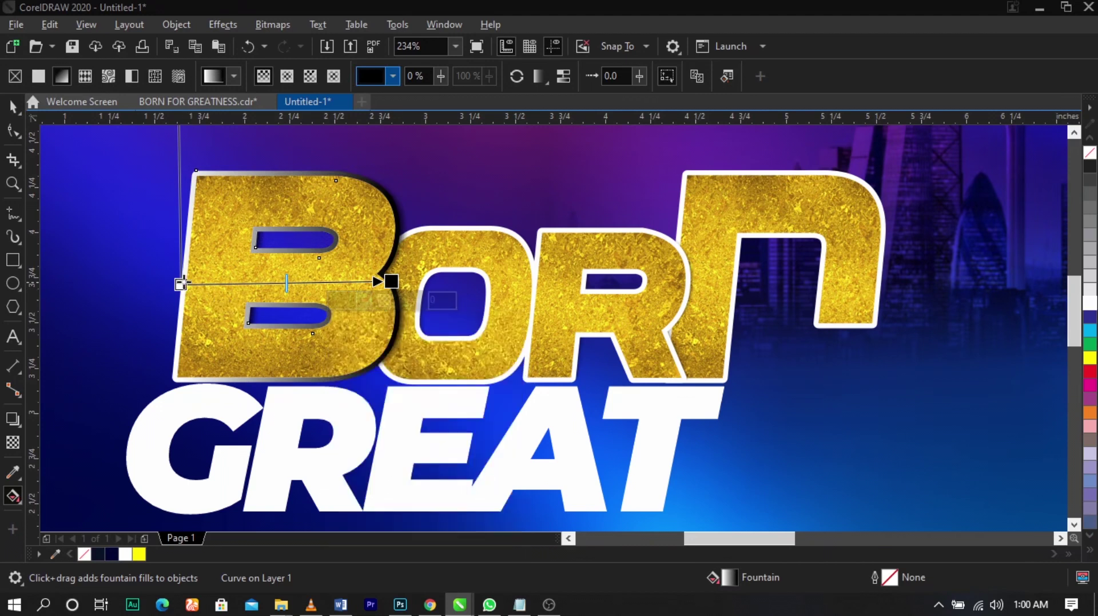
pyautogui.click(154, 303)
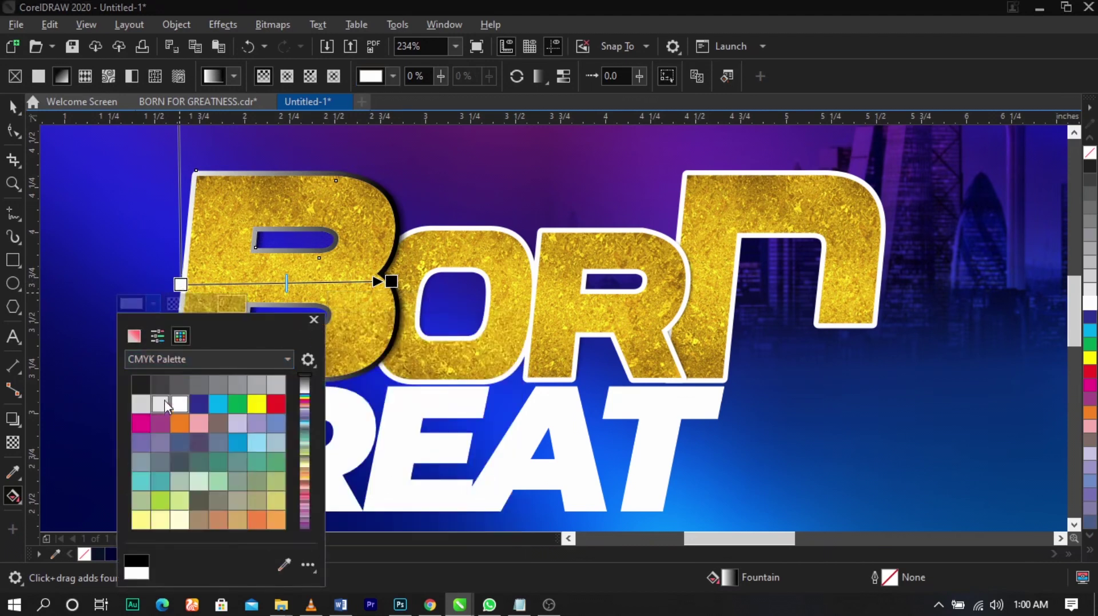
pyautogui.click(134, 336)
pyautogui.moveTo(130, 380); pyautogui.dragTo(85, 518)
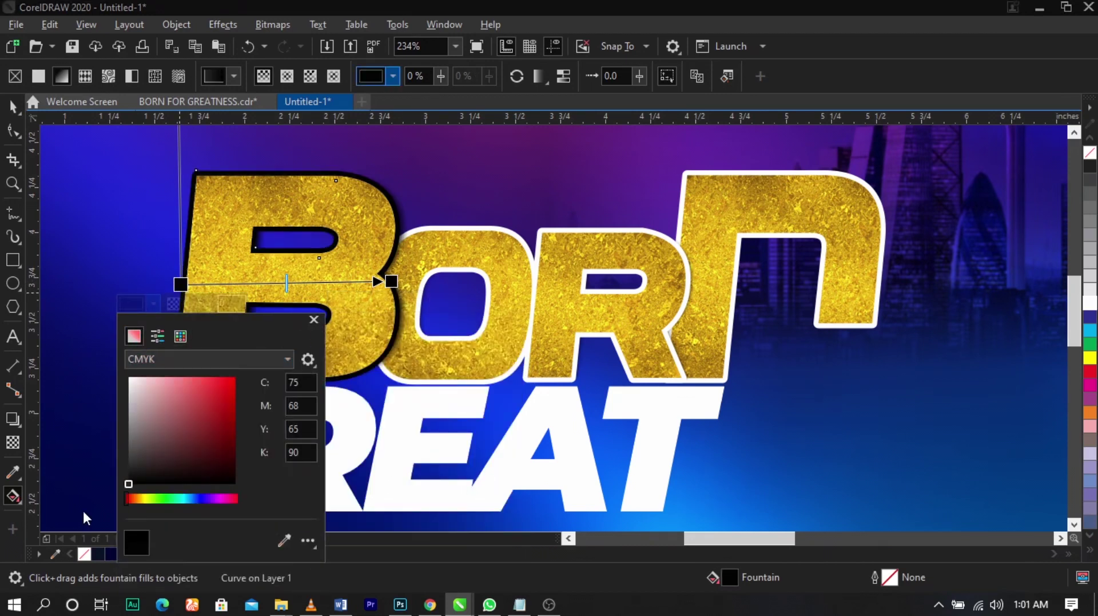
pyautogui.click(404, 321)
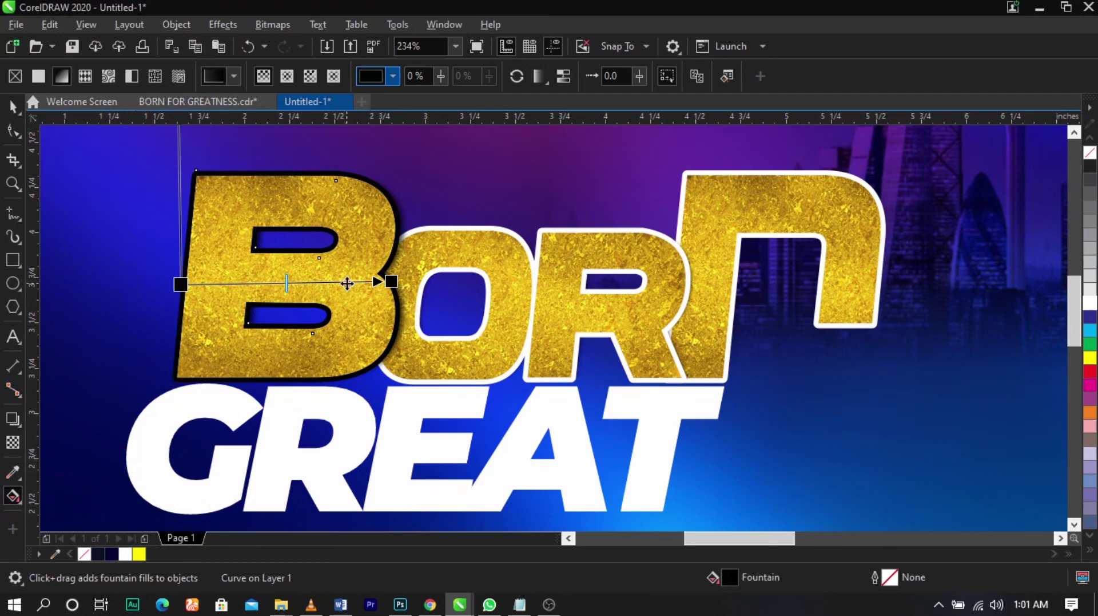
# - Add a color node at 79% of the B outline's fountain fill and make it light yellow, C2 M0 Y76 K0
pyautogui.doubleClick(347, 282)
pyautogui.click(324, 304)
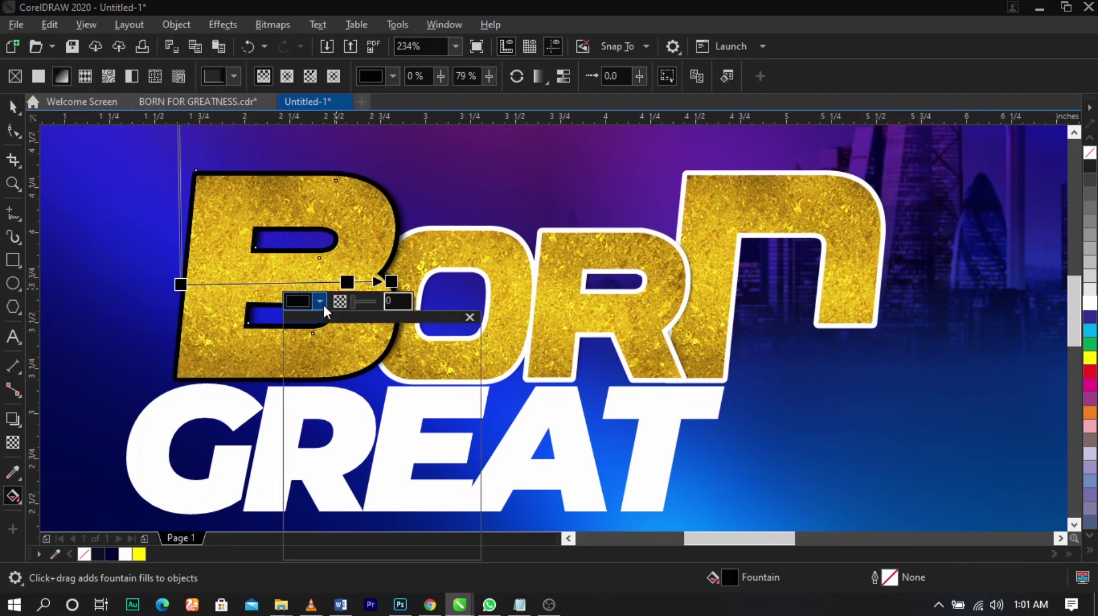
pyautogui.click(312, 496)
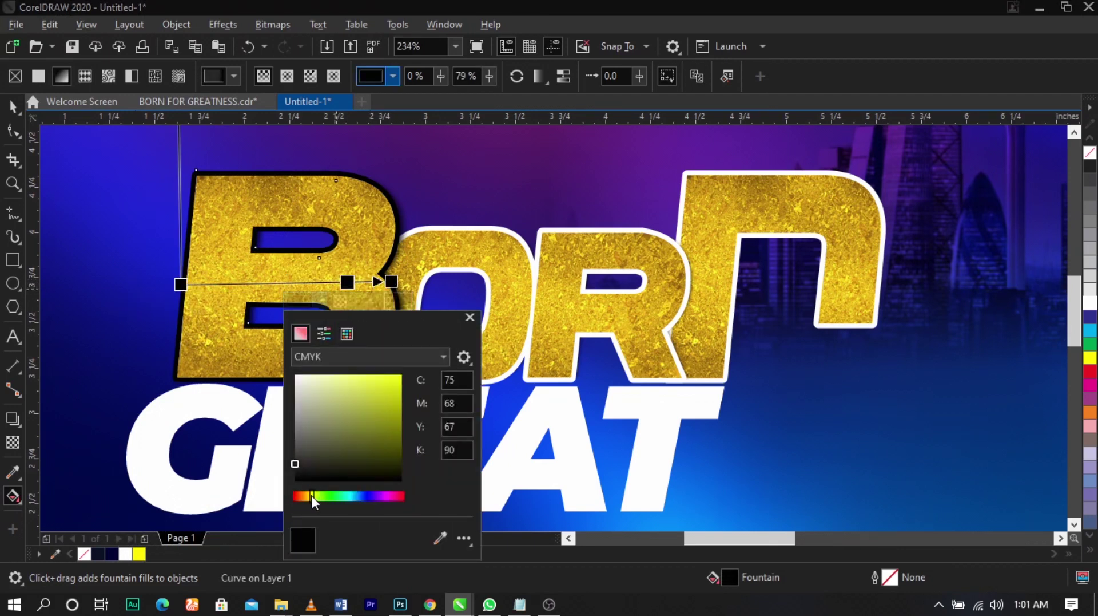
pyautogui.moveTo(389, 384)
pyautogui.mouseDown()
pyautogui.moveTo(385, 365)
pyautogui.moveTo(374, 359)
pyautogui.moveTo(377, 376)
pyautogui.moveTo(367, 372)
pyautogui.mouseUp()
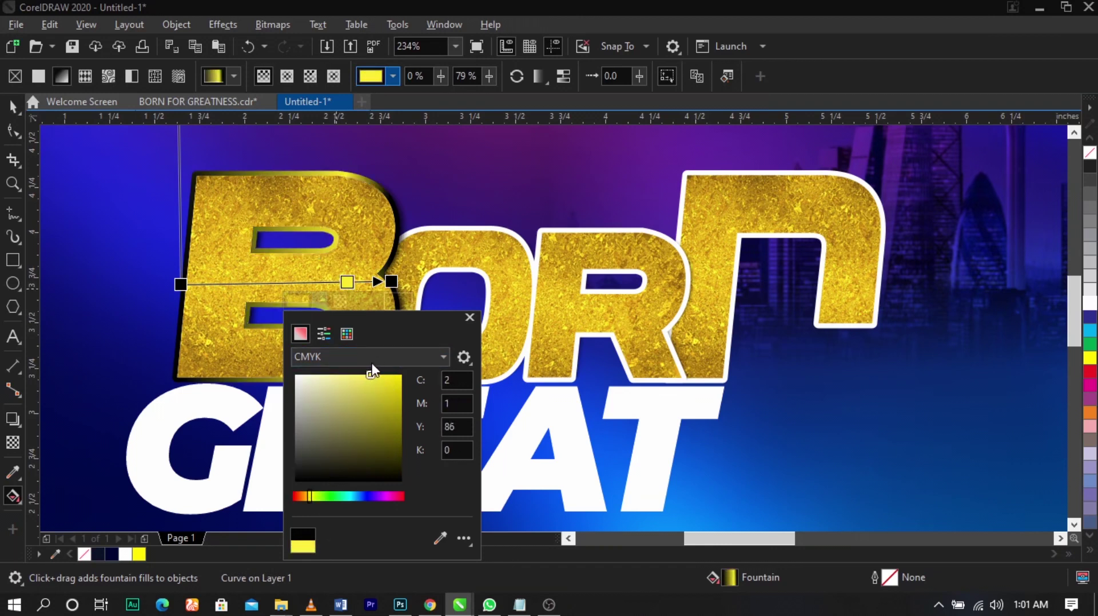
pyautogui.click(294, 299)
pyautogui.click(314, 302)
pyautogui.moveTo(365, 401); pyautogui.dragTo(361, 373)
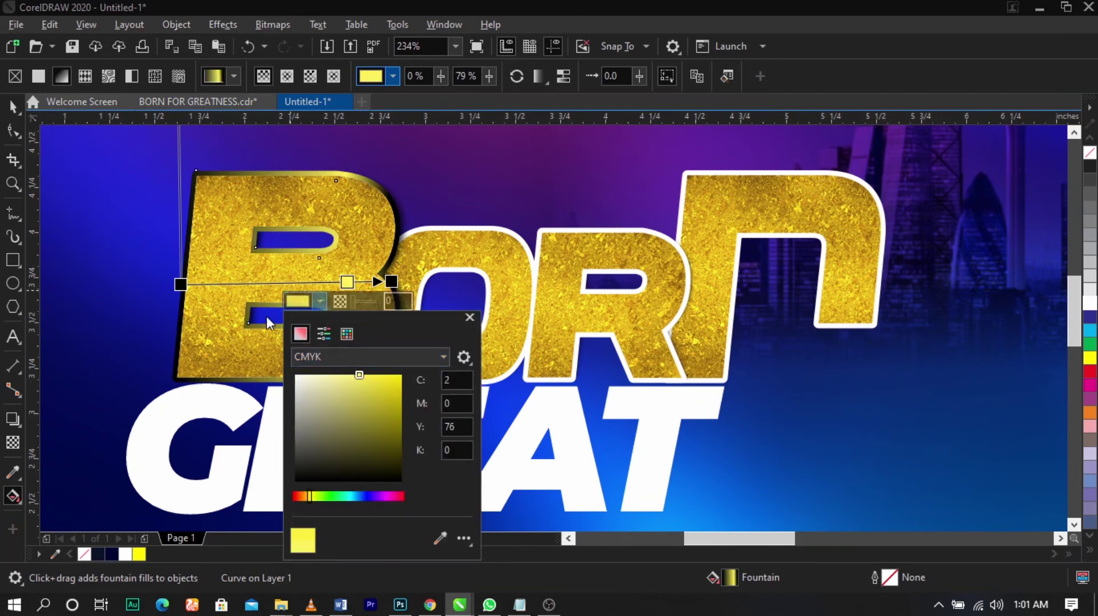
# - Add a white color node at 25% of the B outline's fountain fill and another node at 52%
pyautogui.click(233, 285)
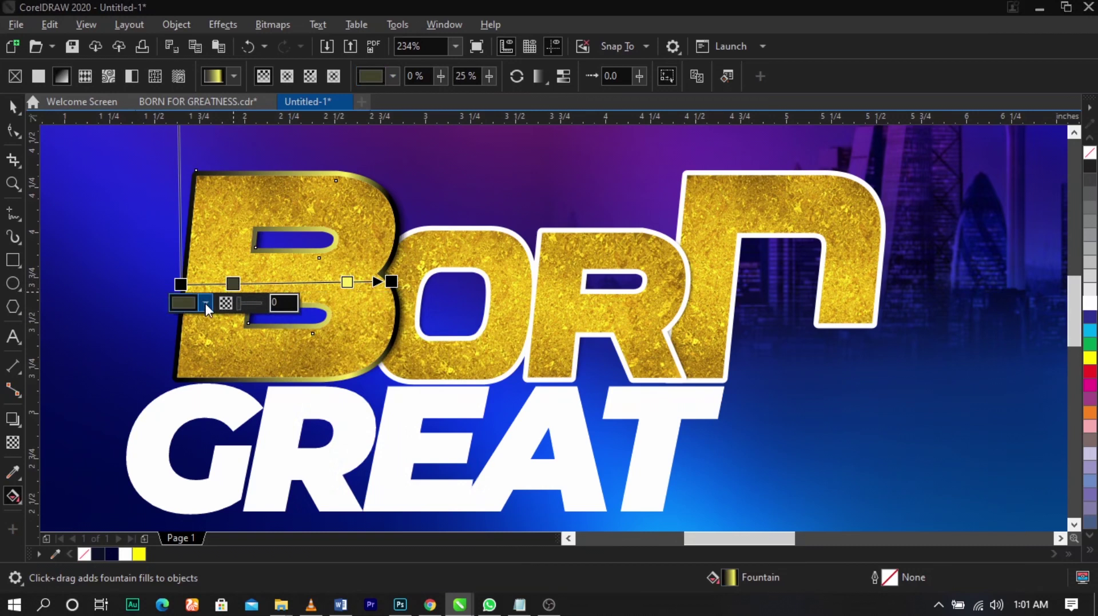
pyautogui.click(206, 303)
pyautogui.moveTo(223, 375); pyautogui.dragTo(181, 375)
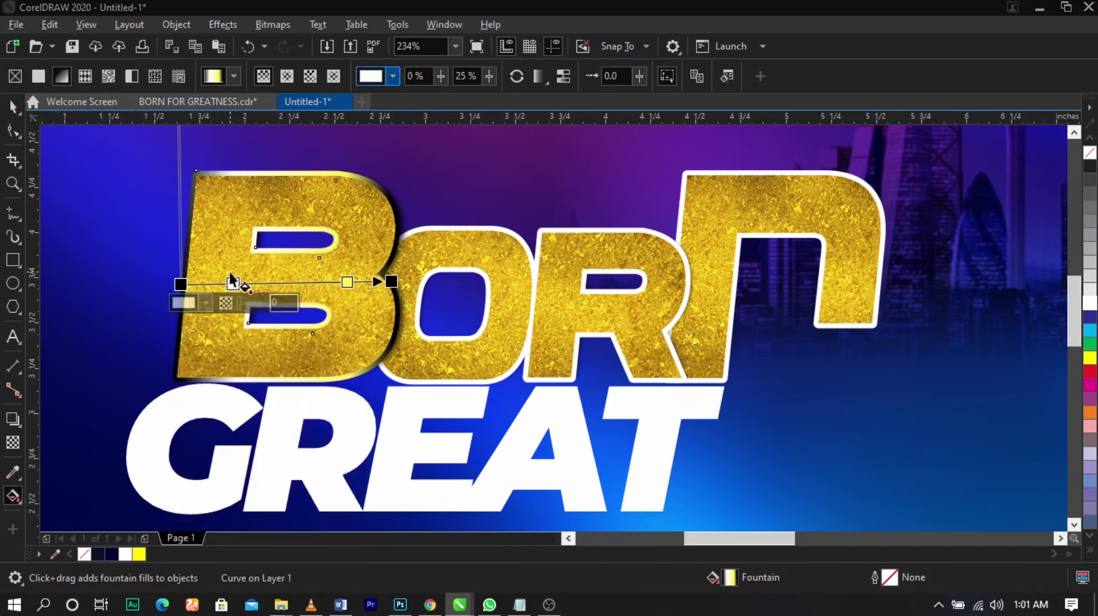
pyautogui.doubleClick(291, 281)
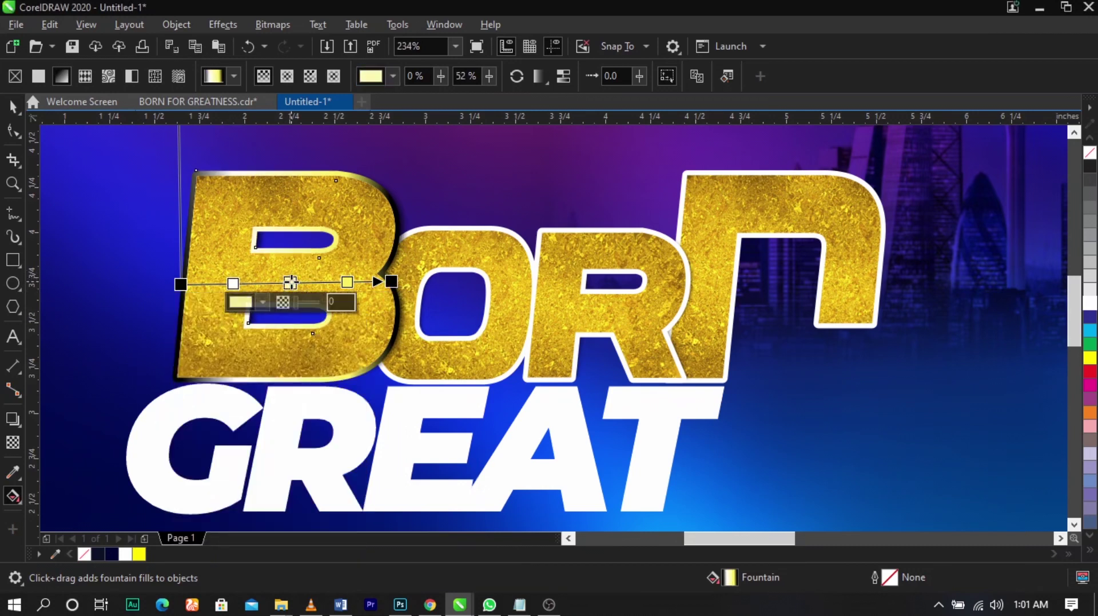
# - Recolour the node at 52% of the B outline's fountain fill to a light yellow
pyautogui.click(263, 303)
pyautogui.moveTo(319, 410)
pyautogui.mouseDown()
pyautogui.moveTo(314, 378)
pyautogui.moveTo(274, 376)
pyautogui.moveTo(320, 366)
pyautogui.mouseUp()
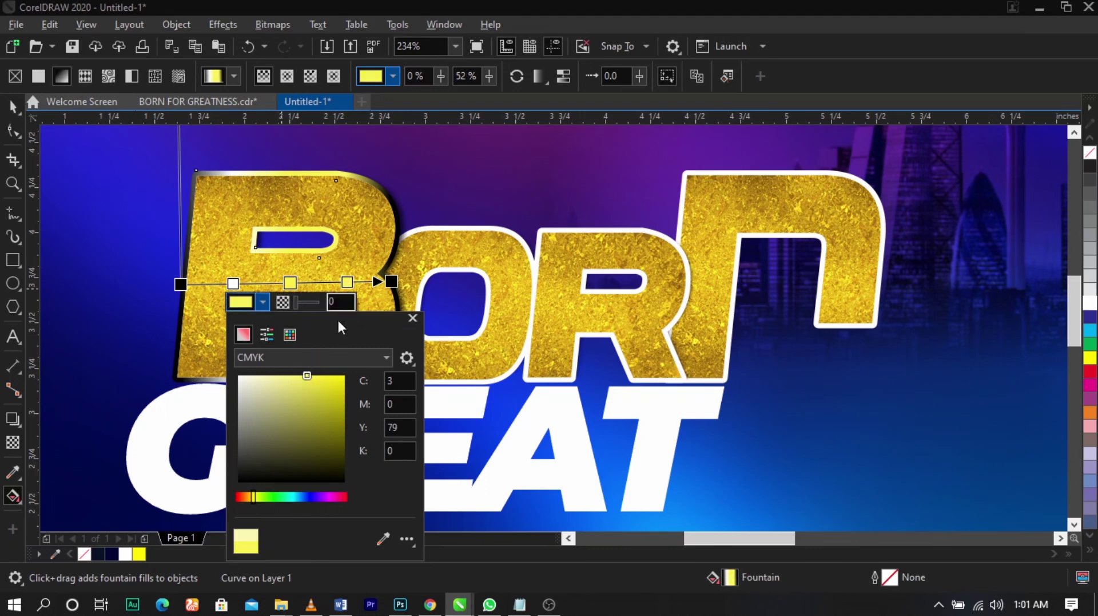
pyautogui.click(435, 326)
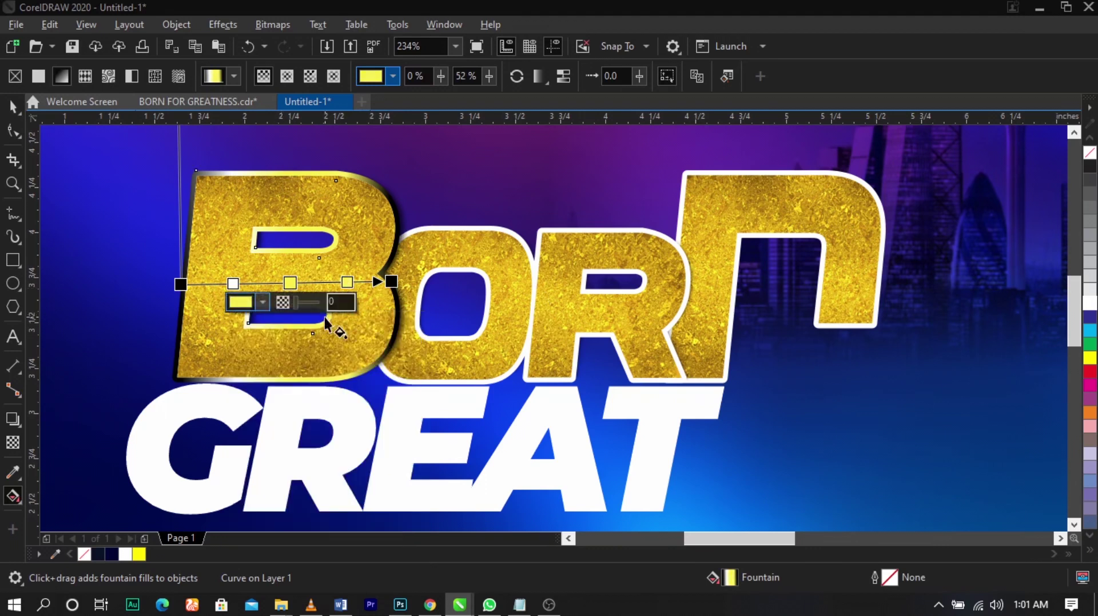
pyautogui.click(347, 282)
pyautogui.click(290, 282)
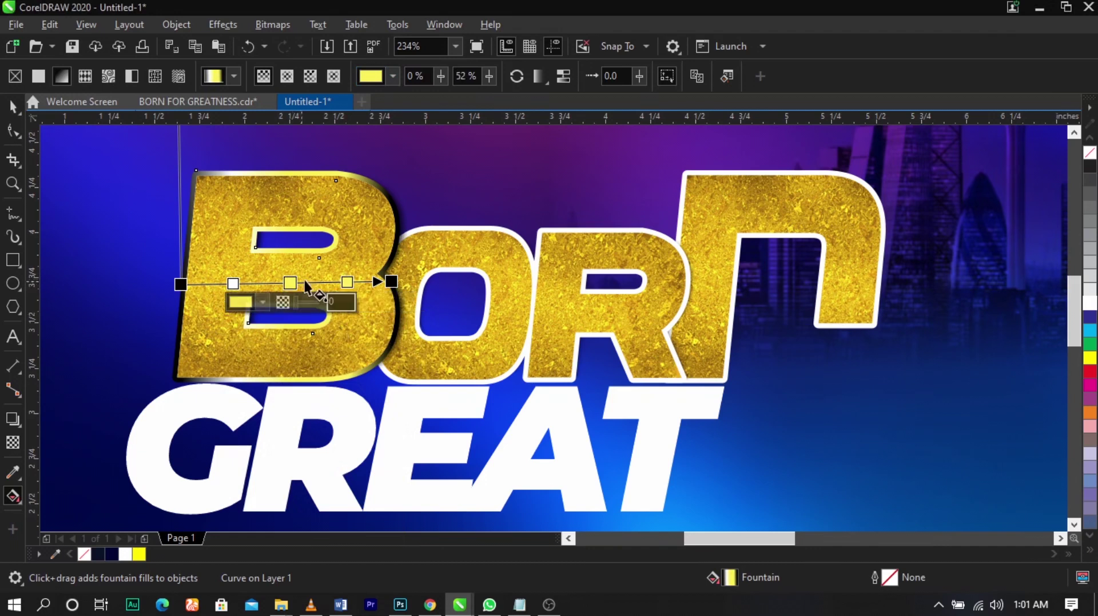
pyautogui.click(264, 301)
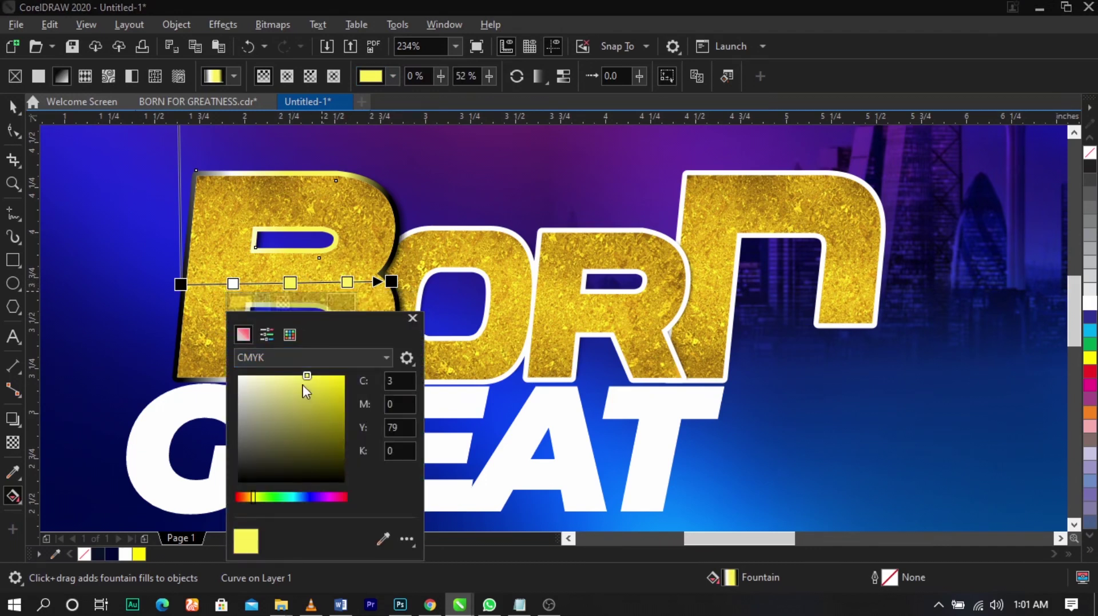
pyautogui.moveTo(294, 360); pyautogui.dragTo(287, 343)
# - Shift the white node towards the fill's start and add a dark brown node (C49 M68 Y93 K63) at 33%
pyautogui.click(233, 284)
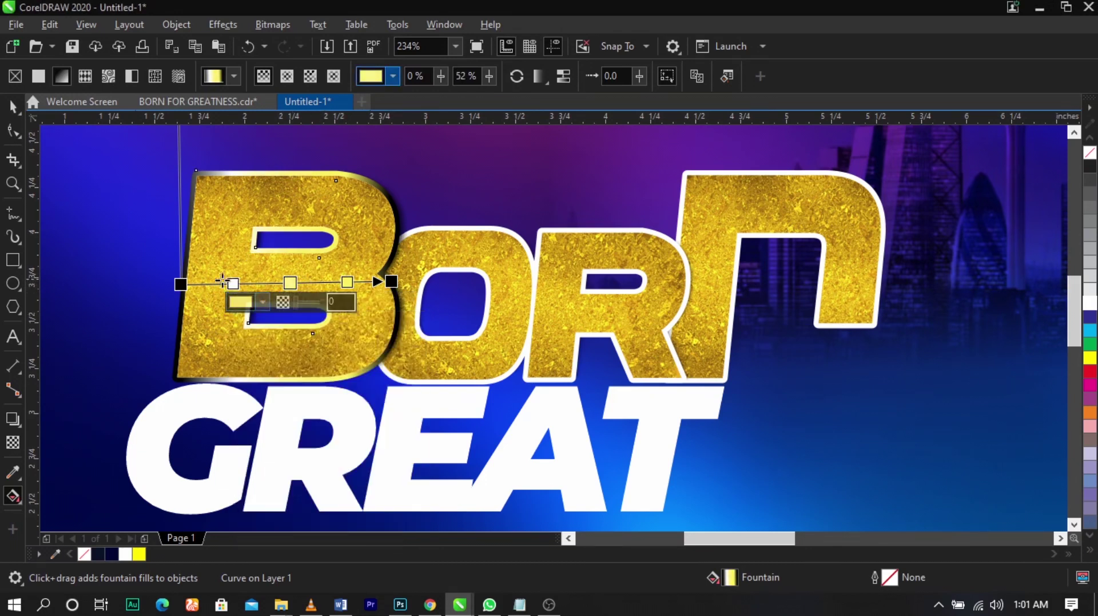
pyautogui.moveTo(233, 283); pyautogui.dragTo(208, 283)
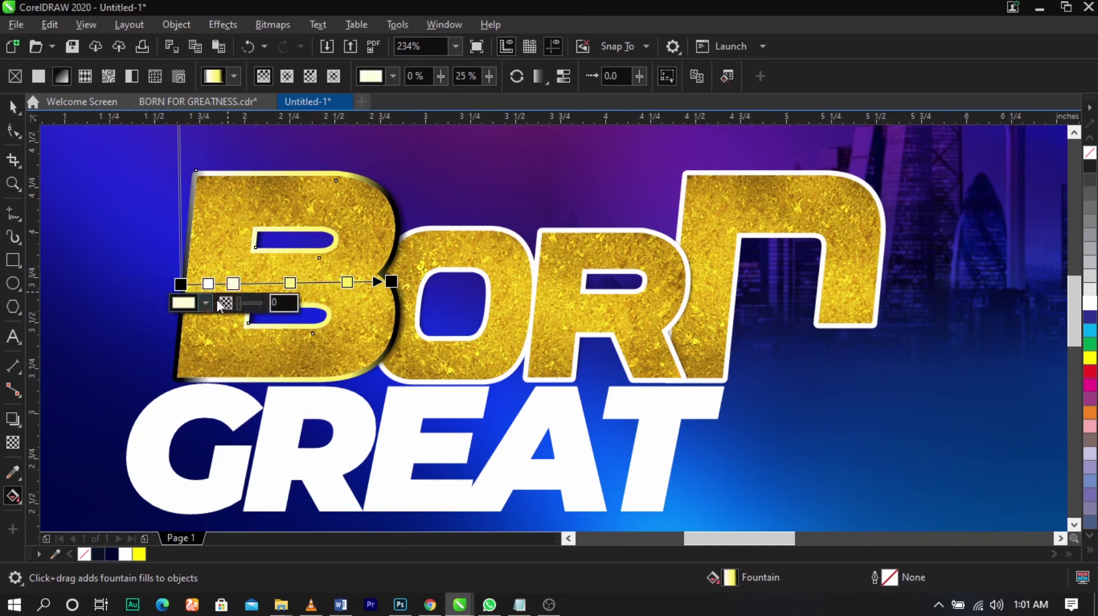
pyautogui.click(205, 303)
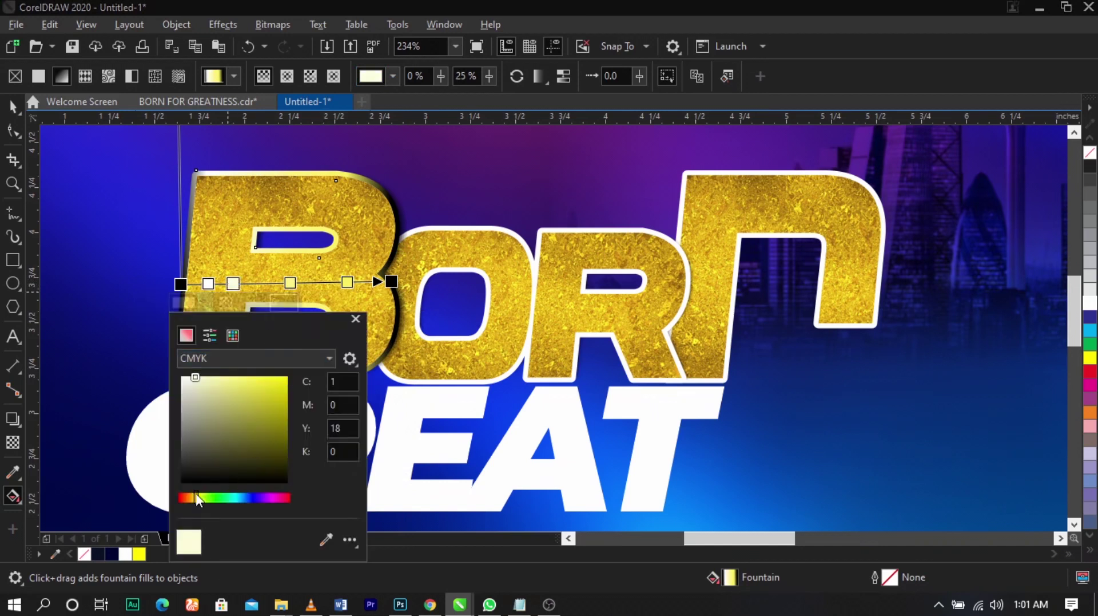
pyautogui.moveTo(193, 498); pyautogui.dragTo(189, 498)
pyautogui.click(254, 458)
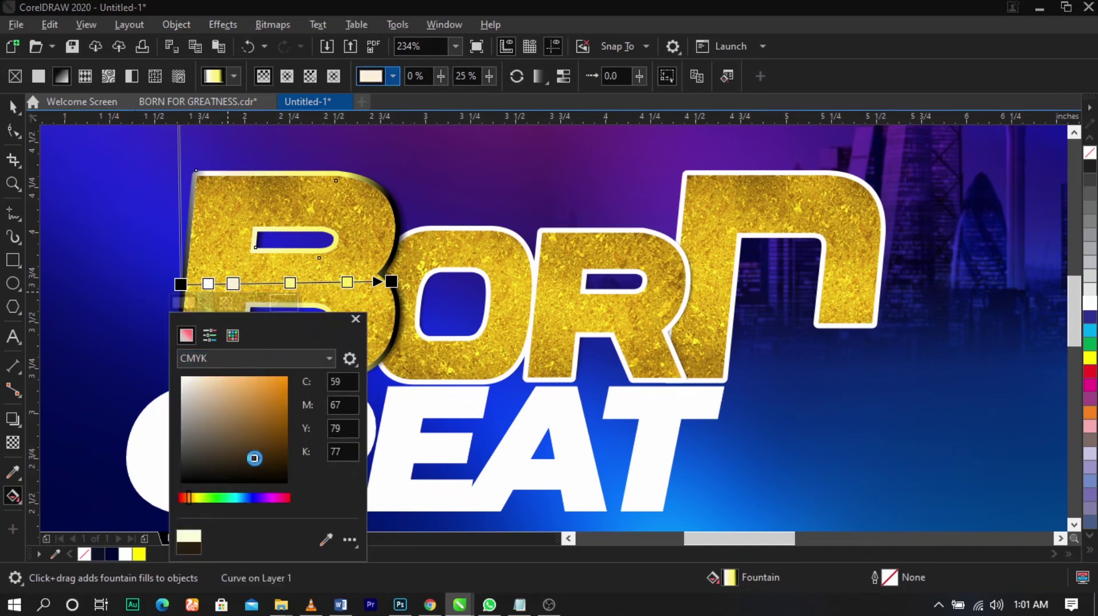
pyautogui.moveTo(268, 460); pyautogui.dragTo(282, 447)
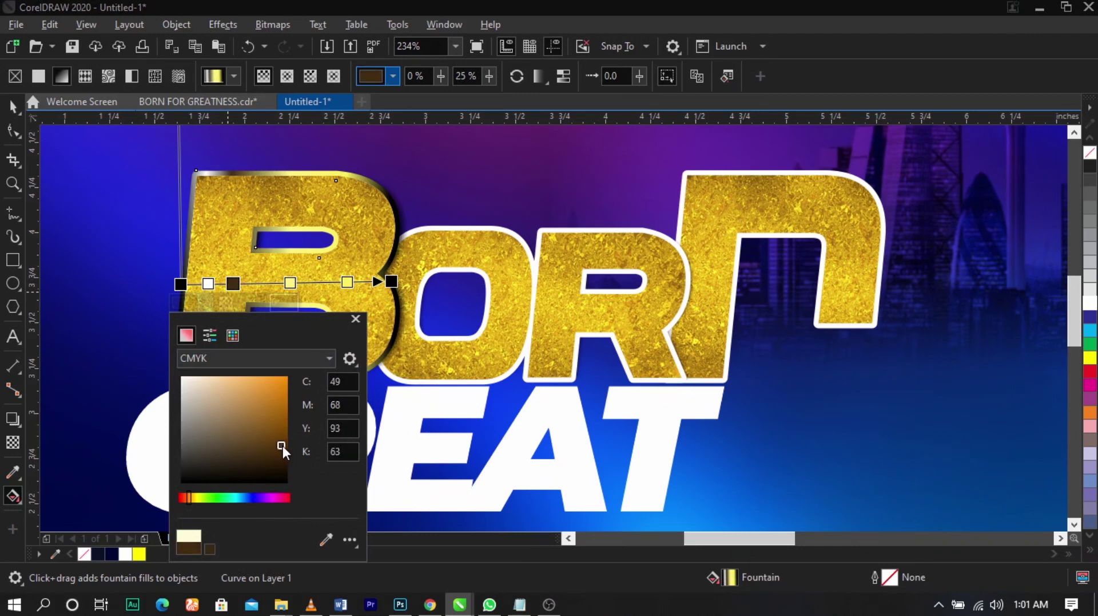
pyautogui.click(259, 258)
pyautogui.moveTo(233, 283); pyautogui.dragTo(242, 283)
pyautogui.doubleClick(294, 283)
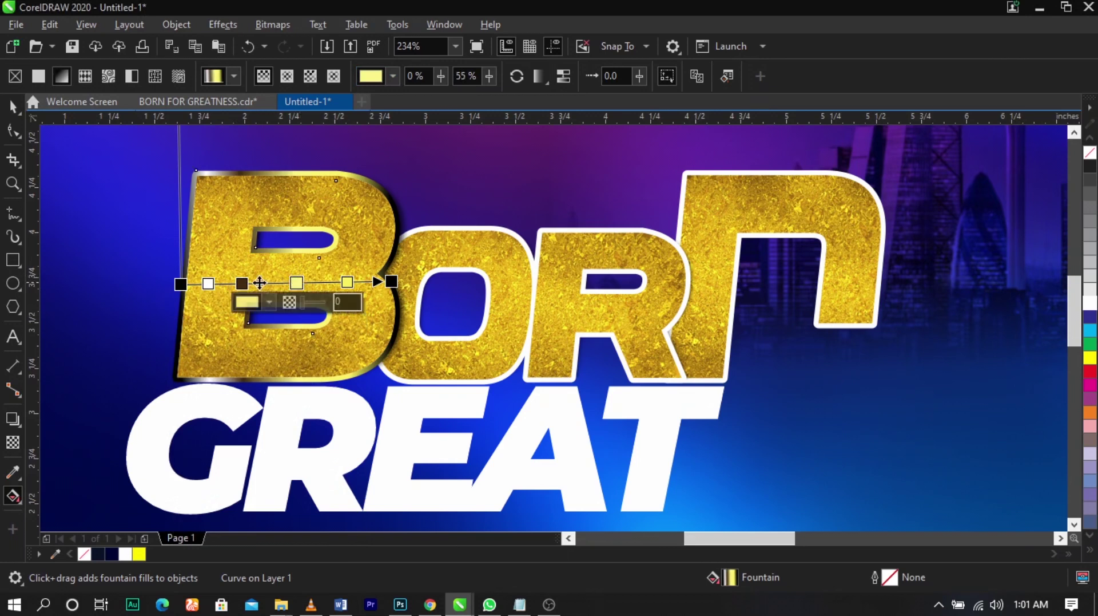
pyautogui.click(242, 283)
pyautogui.click(209, 283)
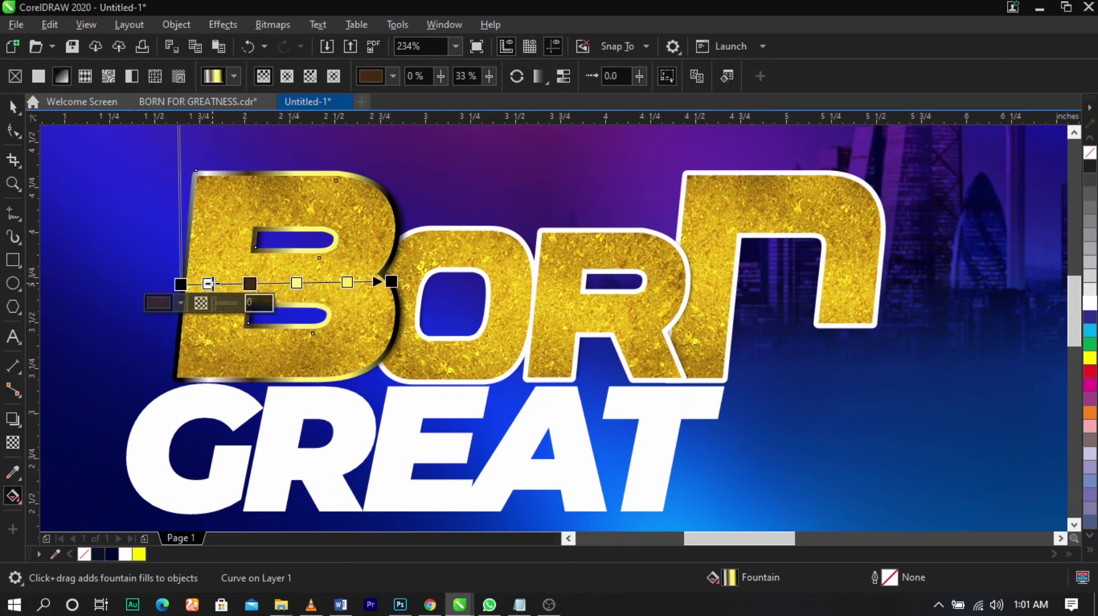
# - Add a yellow node (C2 M3 Y91 K0) at 87% of the B outline's fill and shift the light yellow node to 50%
pyautogui.doubleClick(363, 282)
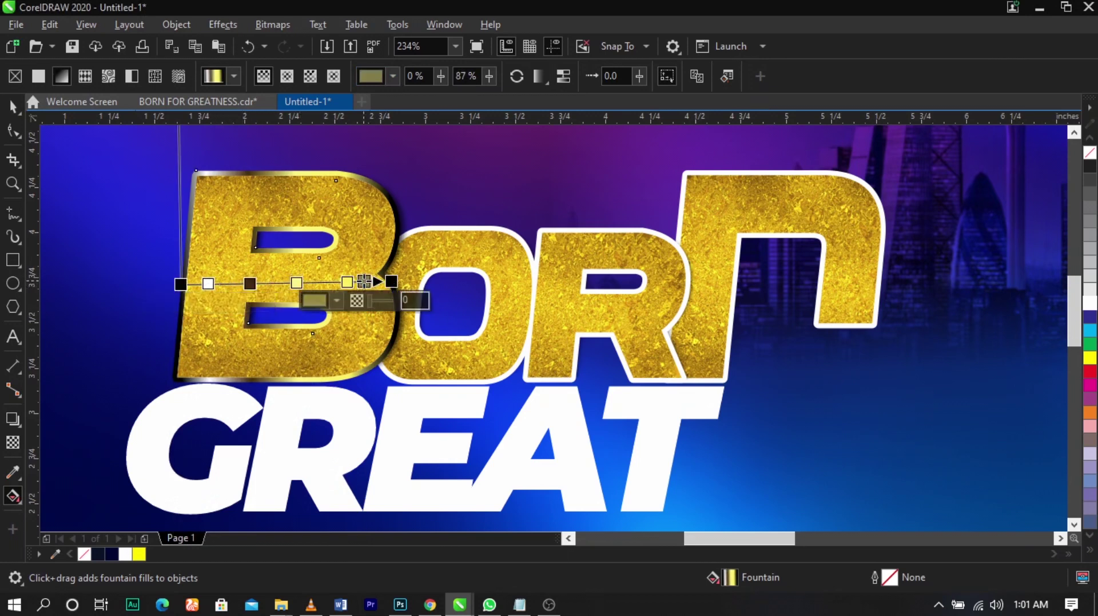
pyautogui.click(330, 297)
pyautogui.moveTo(357, 413); pyautogui.dragTo(390, 373)
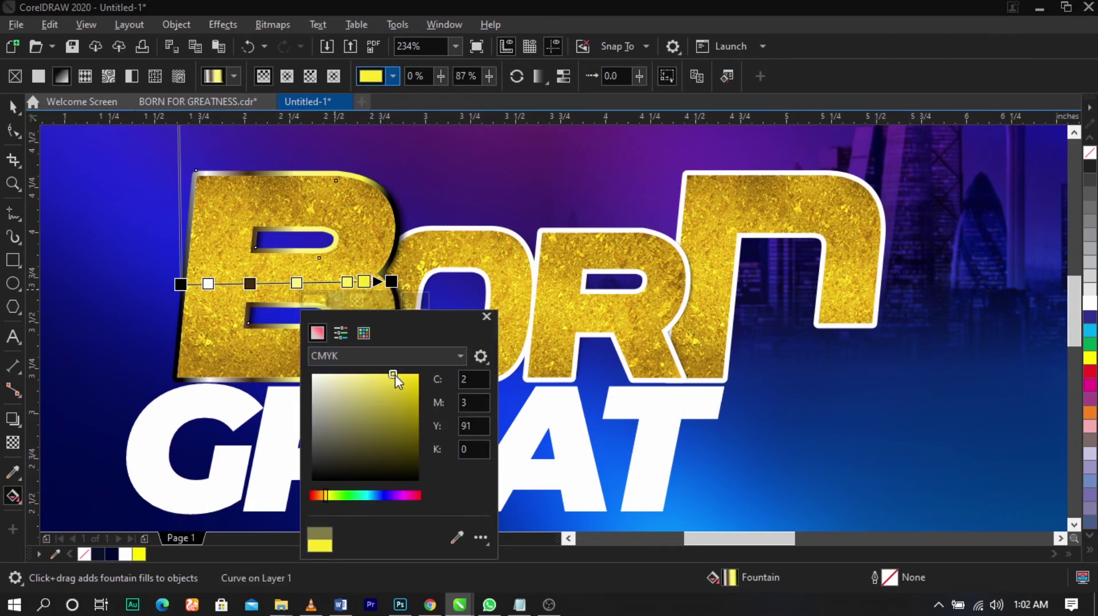
pyautogui.click(338, 300)
pyautogui.moveTo(347, 282); pyautogui.dragTo(293, 286)
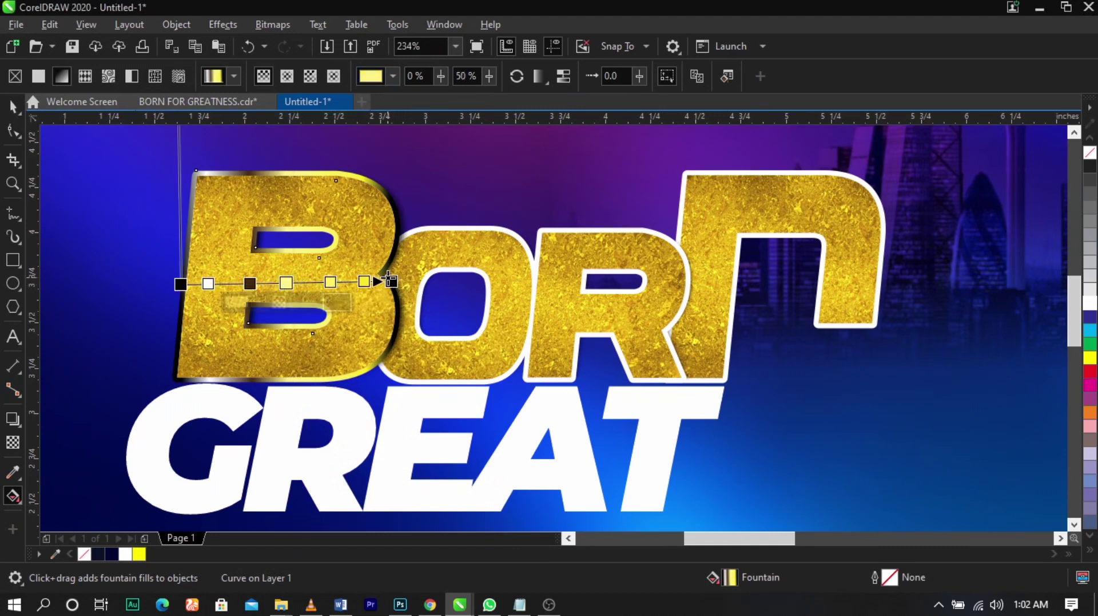
# - Tilt the B outline's fountain fill diagonally downward across the letter and reduce its three yellow nodes to two
pyautogui.click(391, 281)
pyautogui.moveTo(392, 280); pyautogui.dragTo(416, 333)
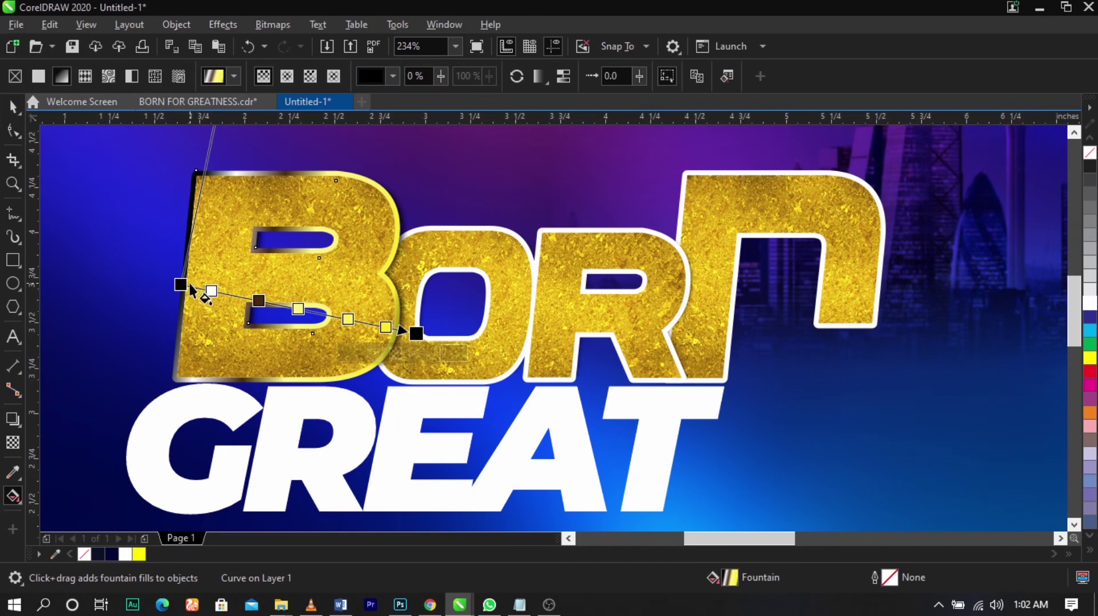
pyautogui.moveTo(181, 284); pyautogui.dragTo(181, 276)
pyautogui.moveTo(404, 331); pyautogui.dragTo(389, 318)
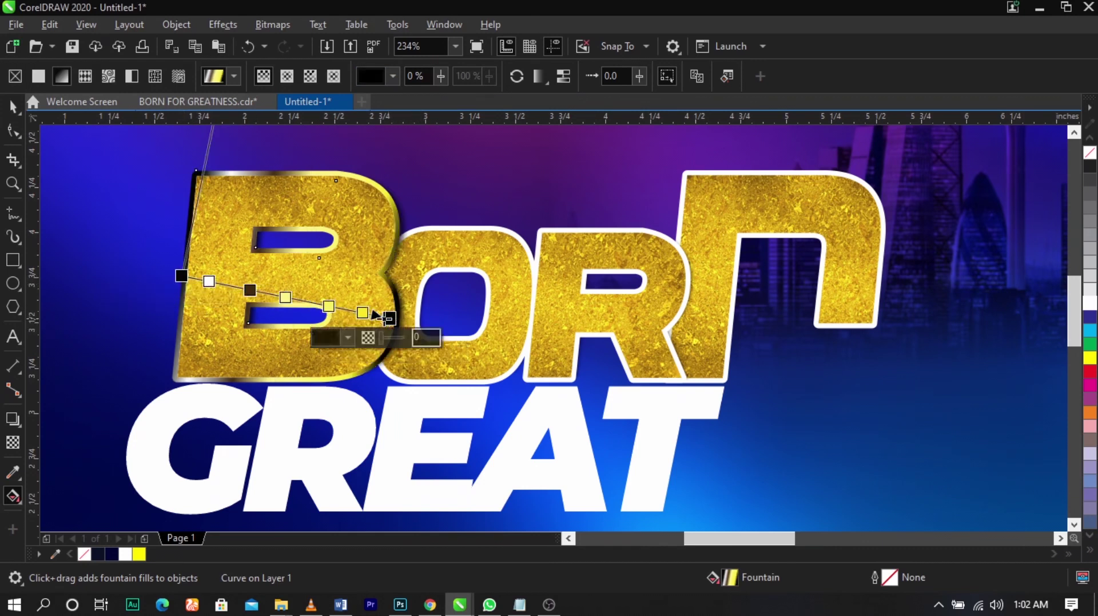
pyautogui.doubleClick(298, 299)
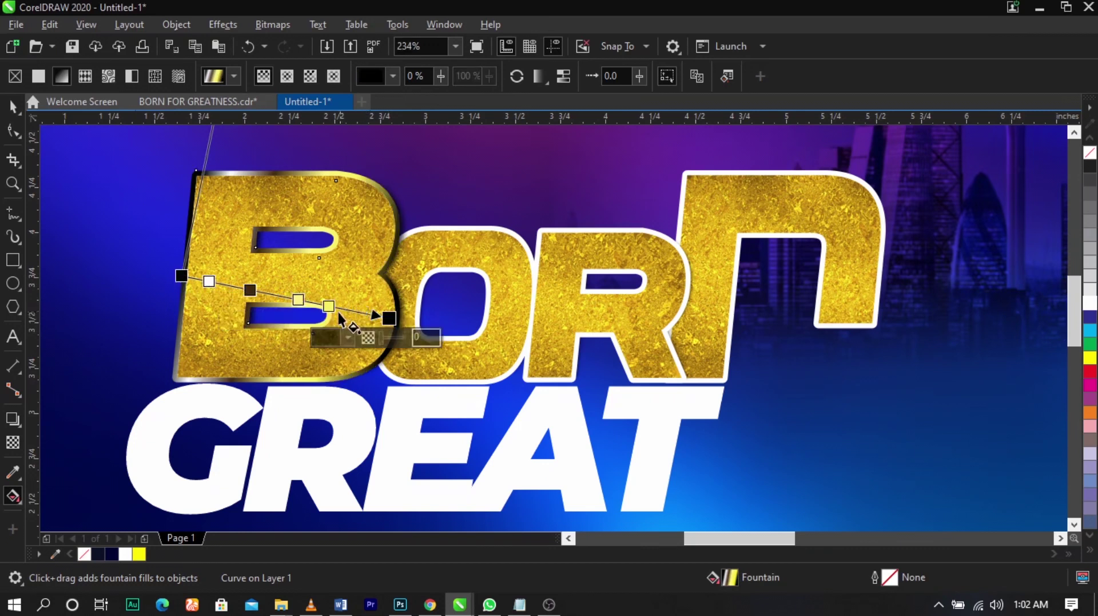
pyautogui.moveTo(329, 306)
pyautogui.mouseDown()
pyautogui.moveTo(342, 309)
pyautogui.moveTo(314, 302)
pyautogui.mouseUp()
# - Move the dark brown node to 47% and add a reddish brown node (C29 M79 Y100 K29) at 28%
pyautogui.moveTo(251, 290)
pyautogui.mouseDown()
pyautogui.moveTo(282, 293)
pyautogui.moveTo(240, 288)
pyautogui.mouseUp()
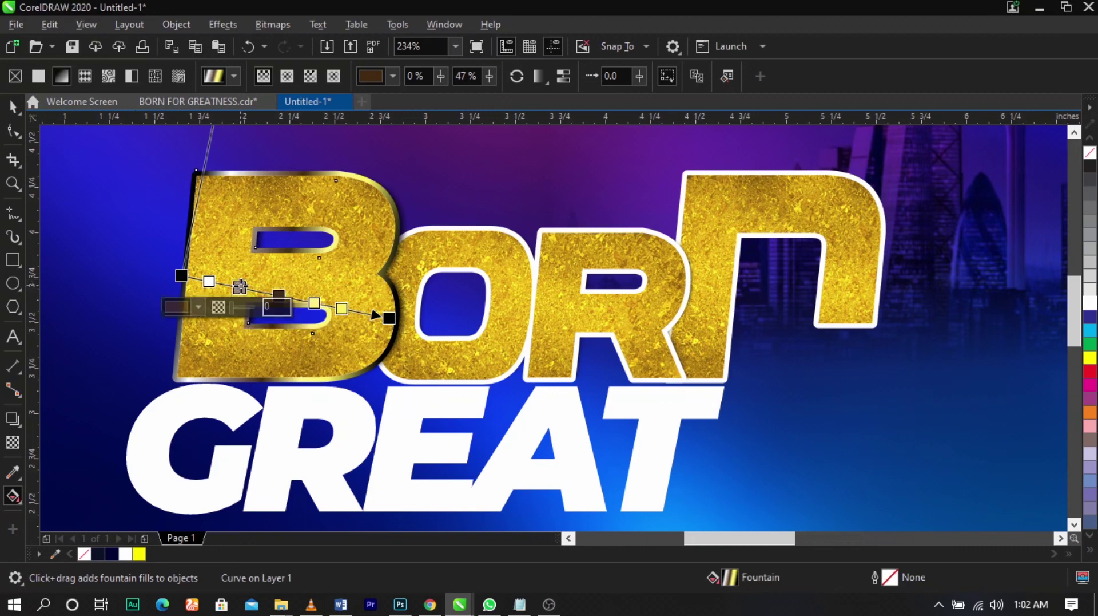
pyautogui.click(198, 307)
pyautogui.moveTo(270, 421); pyautogui.dragTo(275, 424)
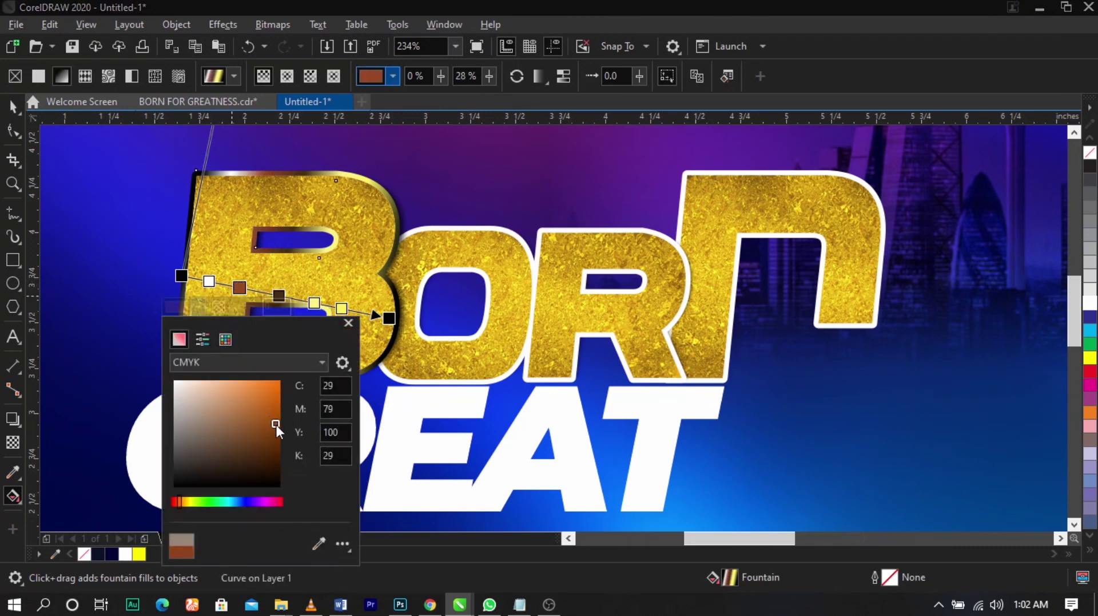
pyautogui.click(240, 290)
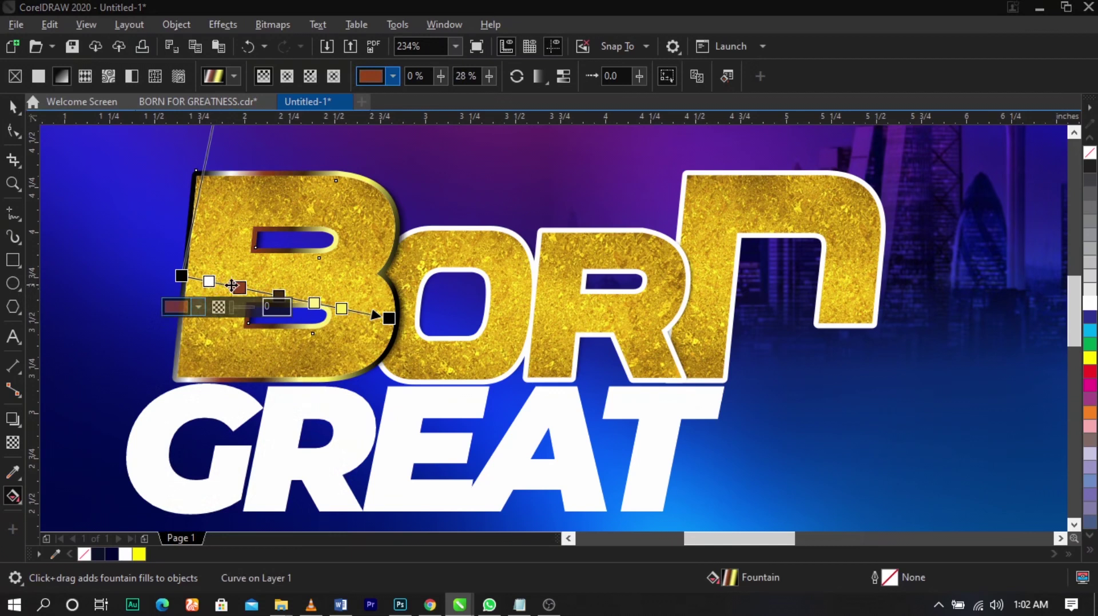
pyautogui.click(13, 106)
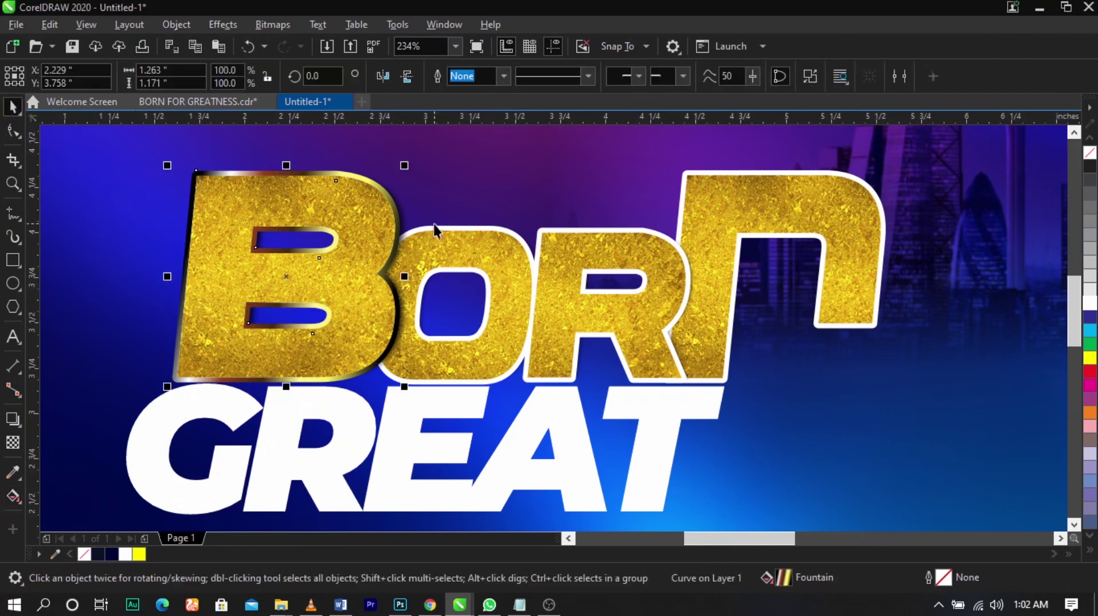
# - Try to copy the B outline's fountain fill onto the white outline of the letters O and R
pyautogui.click(486, 183)
pyautogui.click(376, 185)
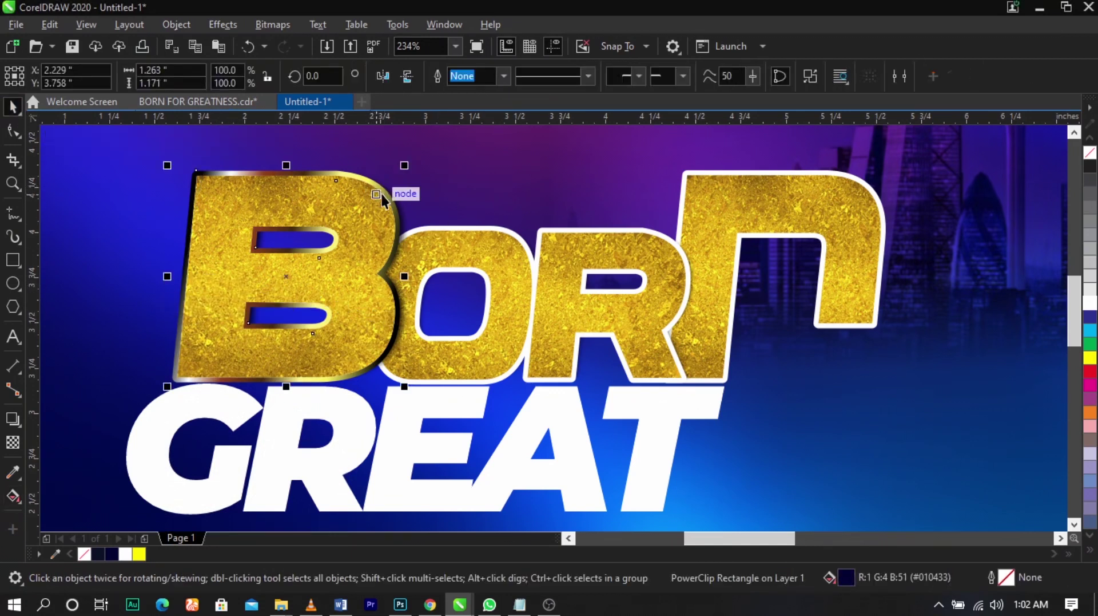
pyautogui.moveTo(398, 206); pyautogui.dragTo(214, 184)
pyautogui.hotkey('ctrl', 'z')
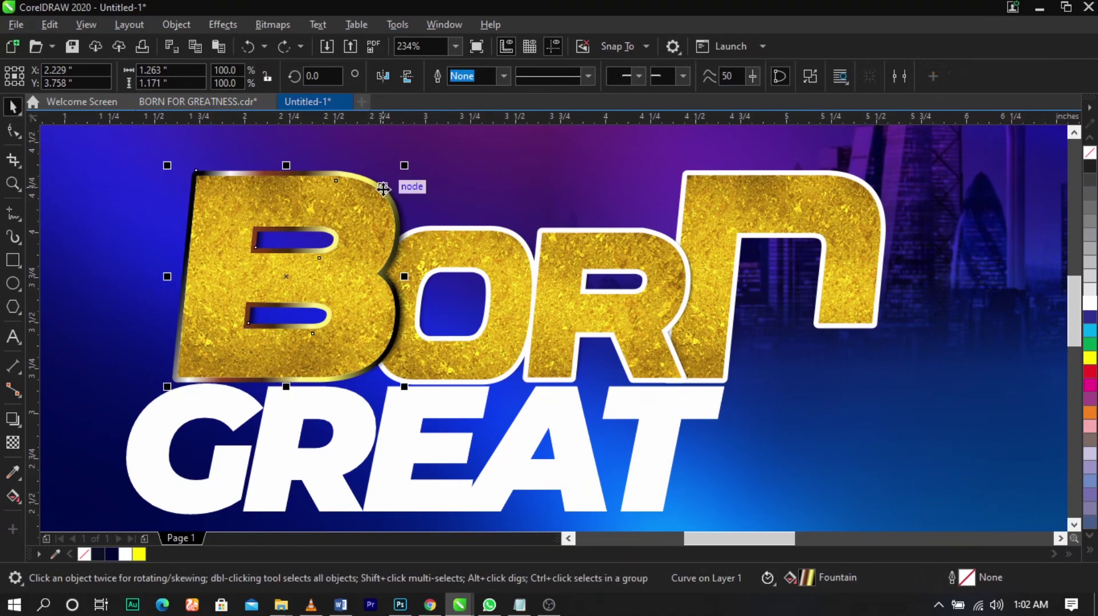
pyautogui.moveTo(383, 188); pyautogui.dragTo(473, 212)
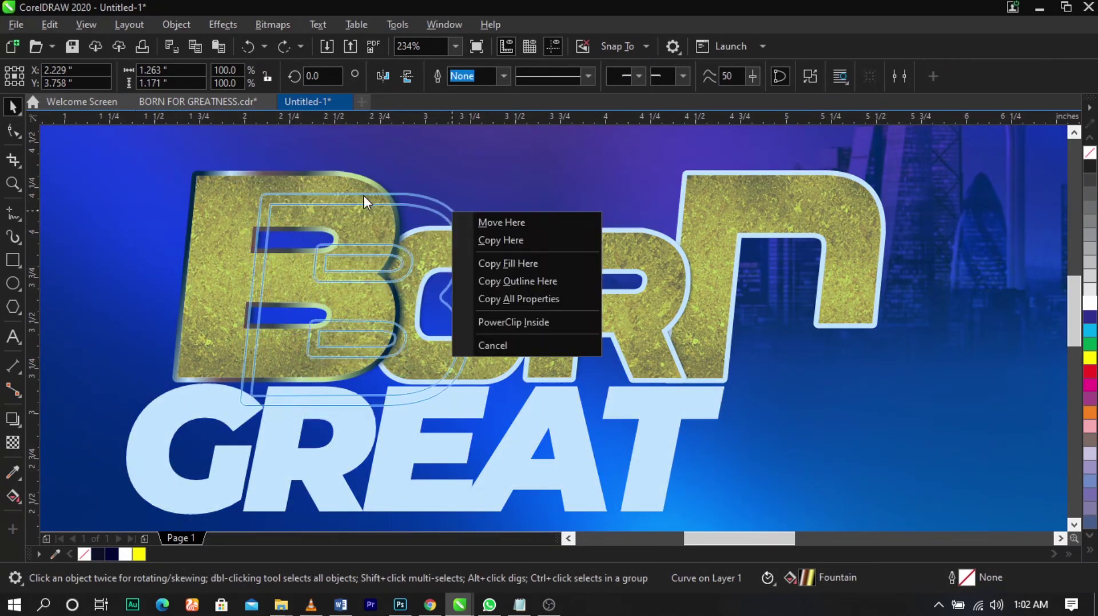
pyautogui.click(364, 195)
pyautogui.moveTo(385, 186); pyautogui.dragTo(499, 228)
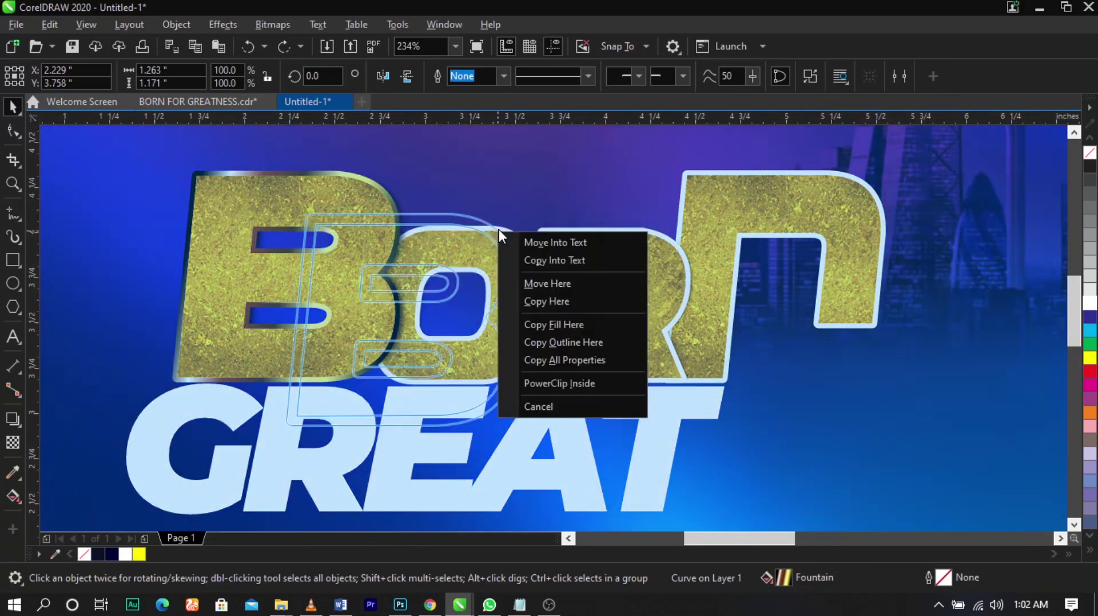
pyautogui.click(551, 323)
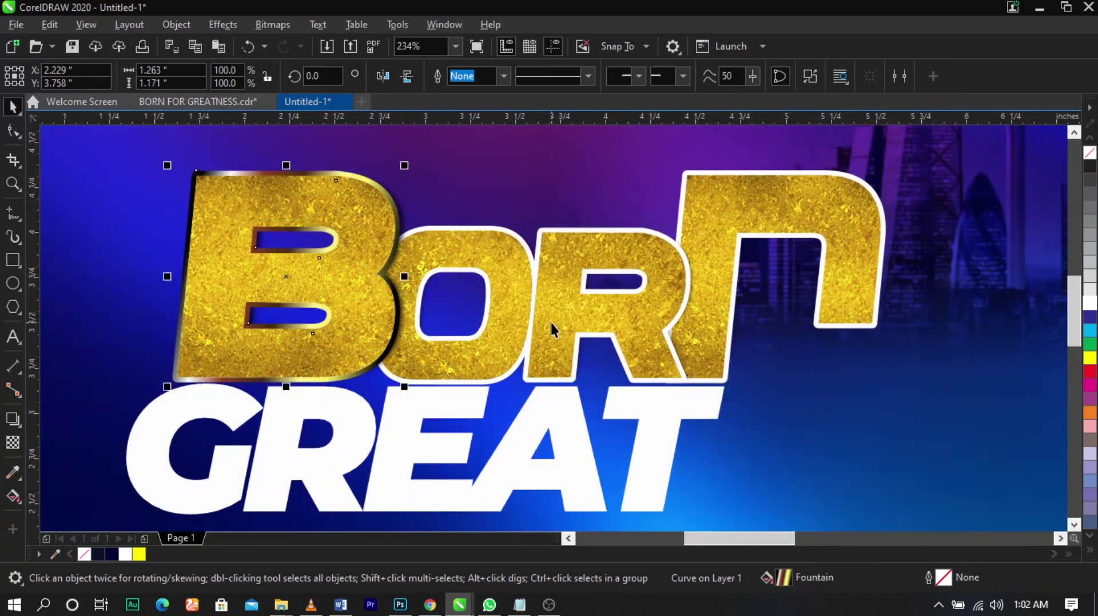
pyautogui.click(572, 216)
pyautogui.click(577, 229)
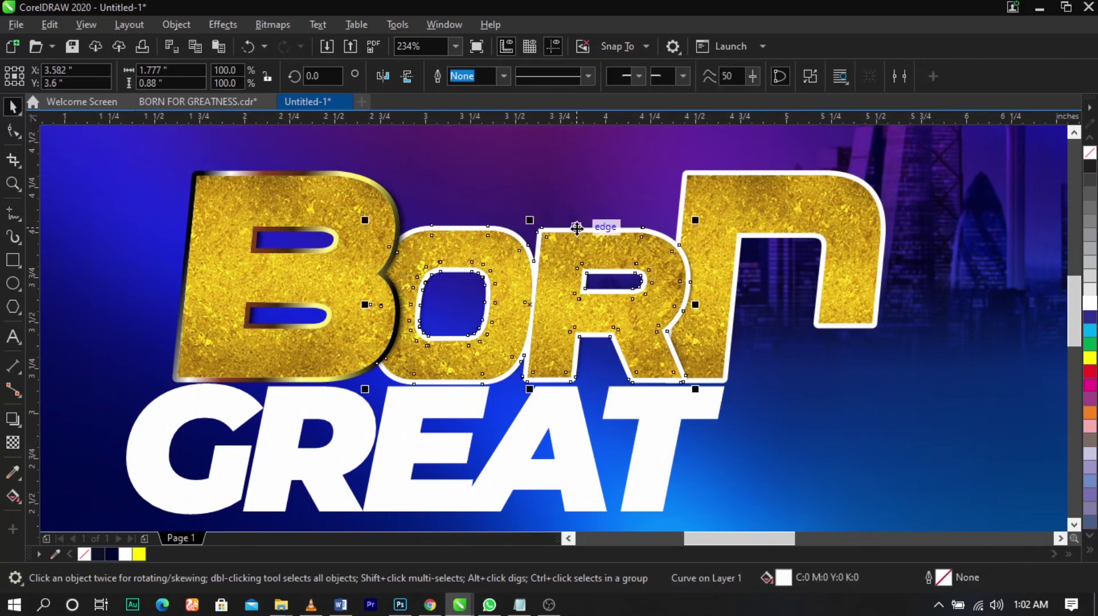
pyautogui.moveTo(577, 228); pyautogui.dragTo(583, 210)
pyautogui.hotkey('ctrl', 'z')
# - Copy the B outline's fountain fill onto the white outline of the letters O and R
pyautogui.scroll(2, 527, 228)
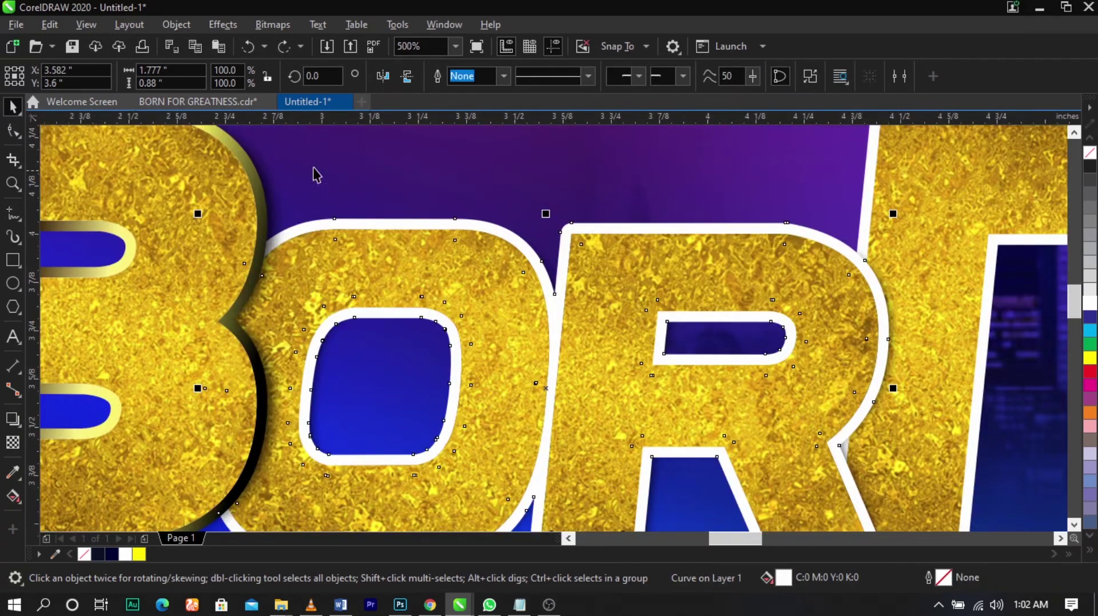
pyautogui.moveTo(248, 155); pyautogui.dragTo(387, 234)
pyautogui.click(433, 278)
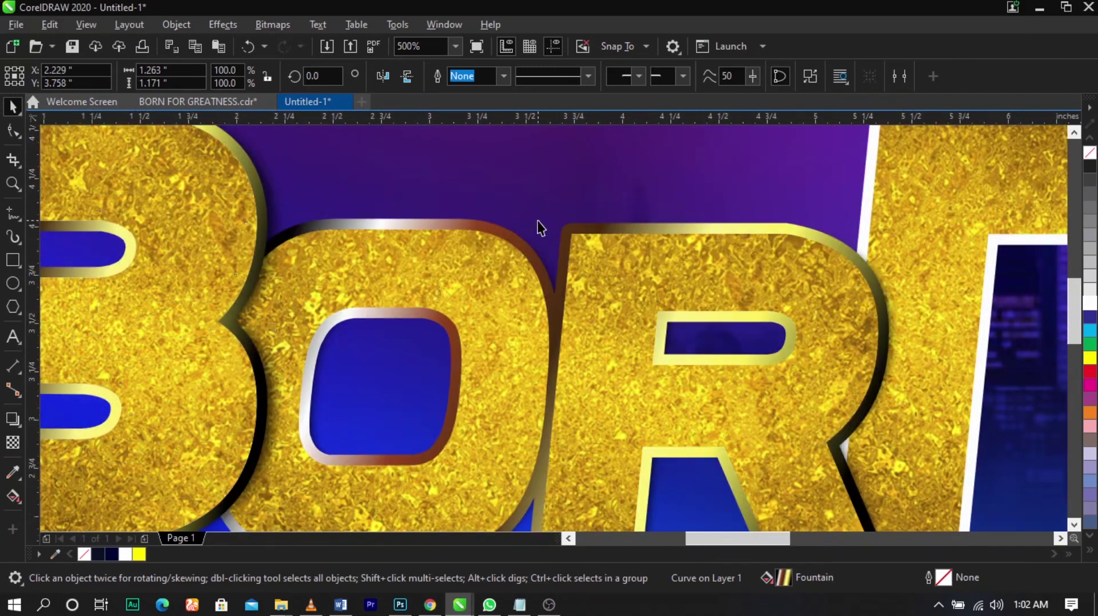
# - Copy the fountain fill from the O and R outline onto the white outline of the letter n
pyautogui.press('F4')
pyautogui.scroll(2, 750, 195)
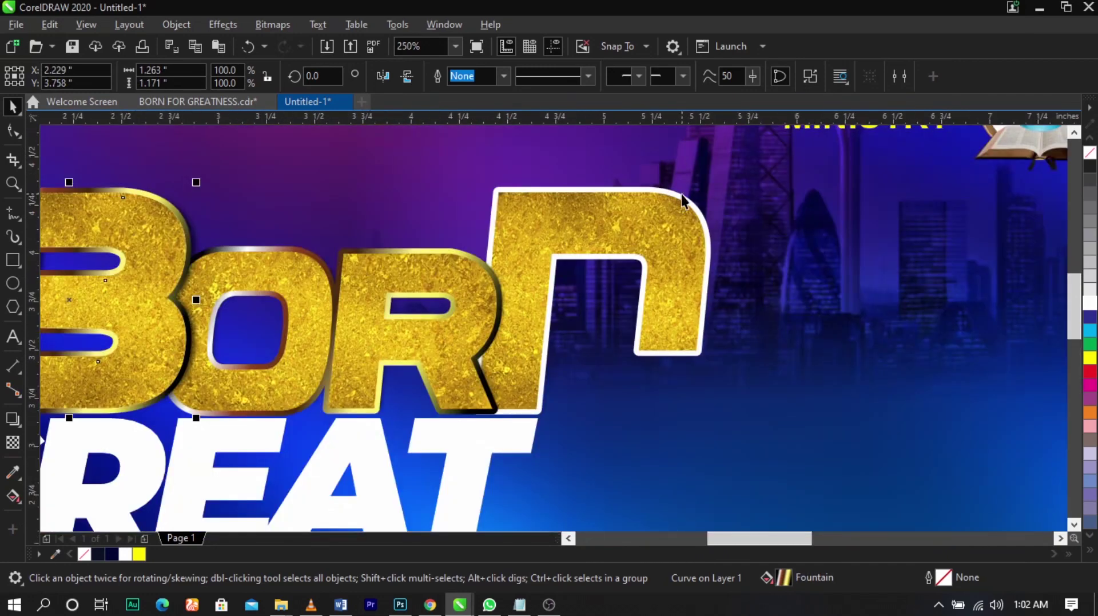
pyautogui.click(421, 252)
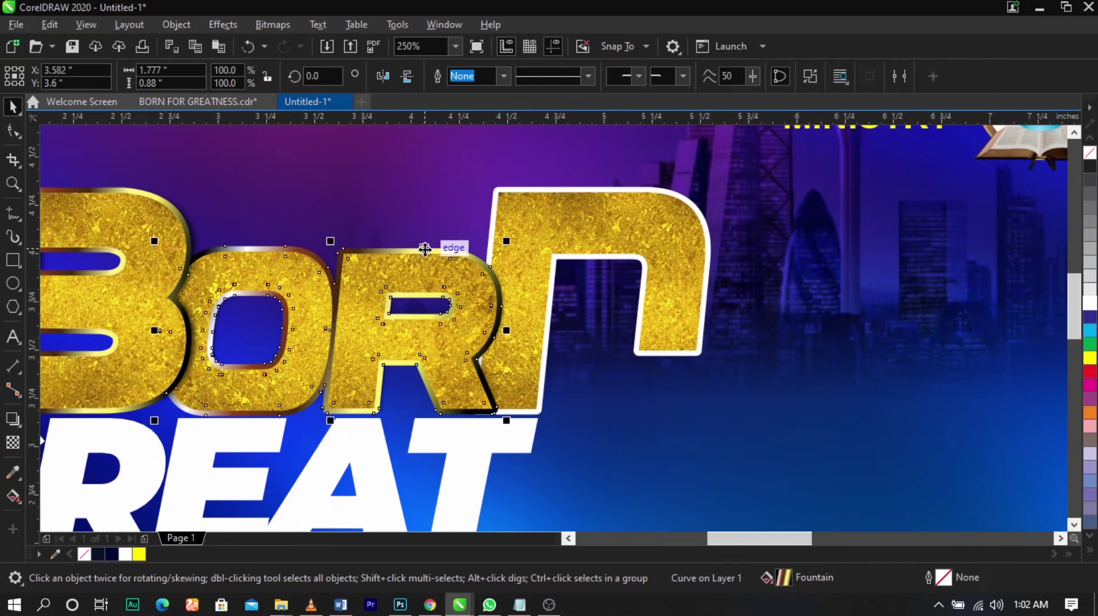
pyautogui.moveTo(435, 245); pyautogui.dragTo(641, 186)
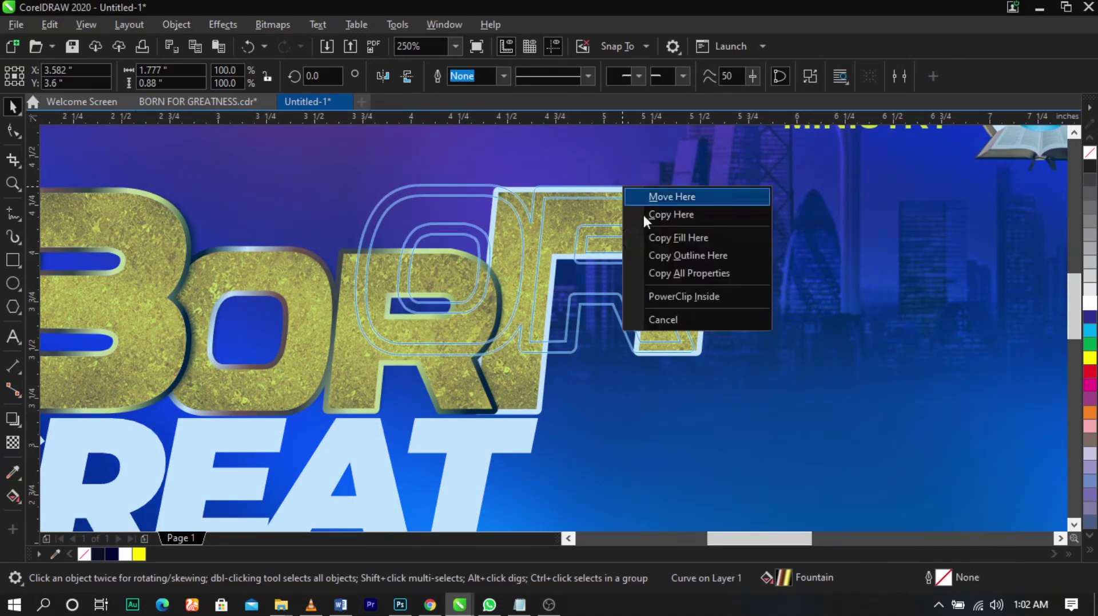
pyautogui.click(663, 240)
pyautogui.click(662, 242)
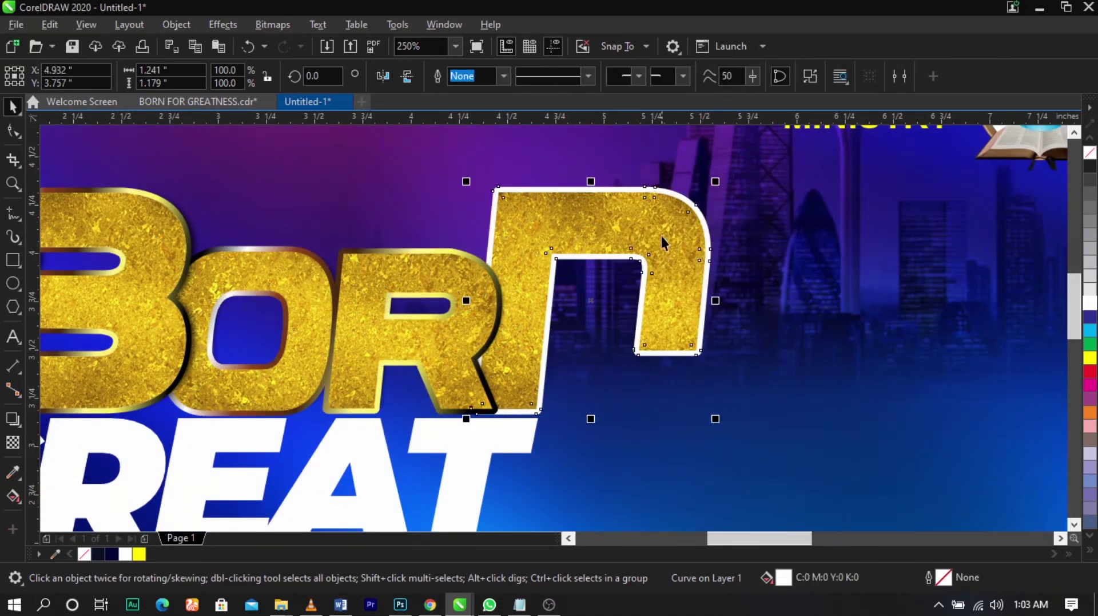
pyautogui.moveTo(479, 252); pyautogui.dragTo(707, 221)
pyautogui.click(733, 270)
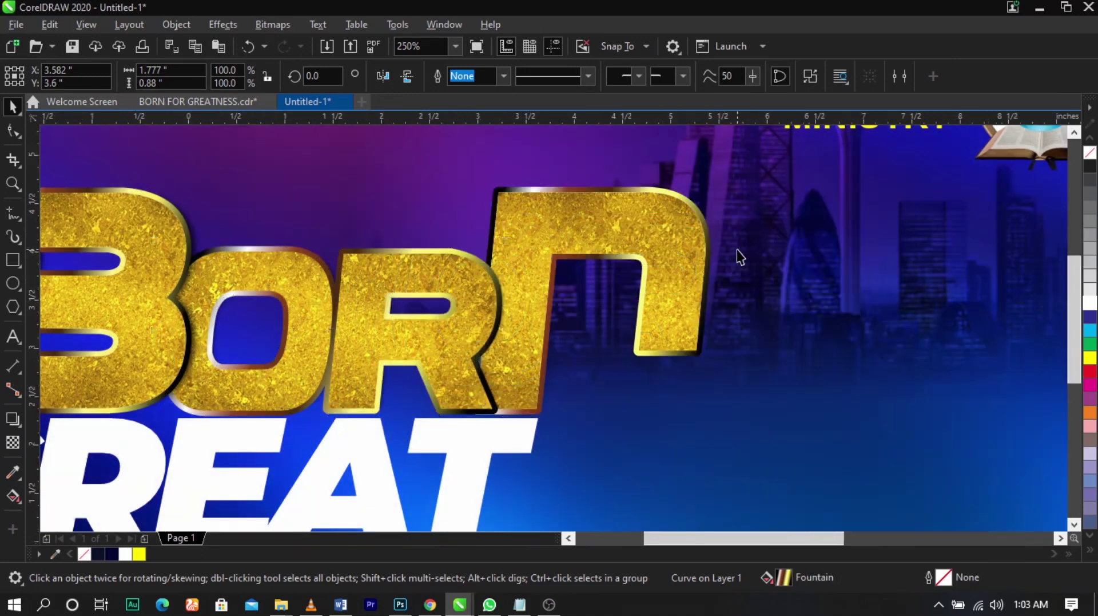
pyautogui.scroll(-2, 737, 249)
pyautogui.scroll(-2, 737, 228)
pyautogui.click(919, 287)
pyautogui.scroll(2, 660, 246)
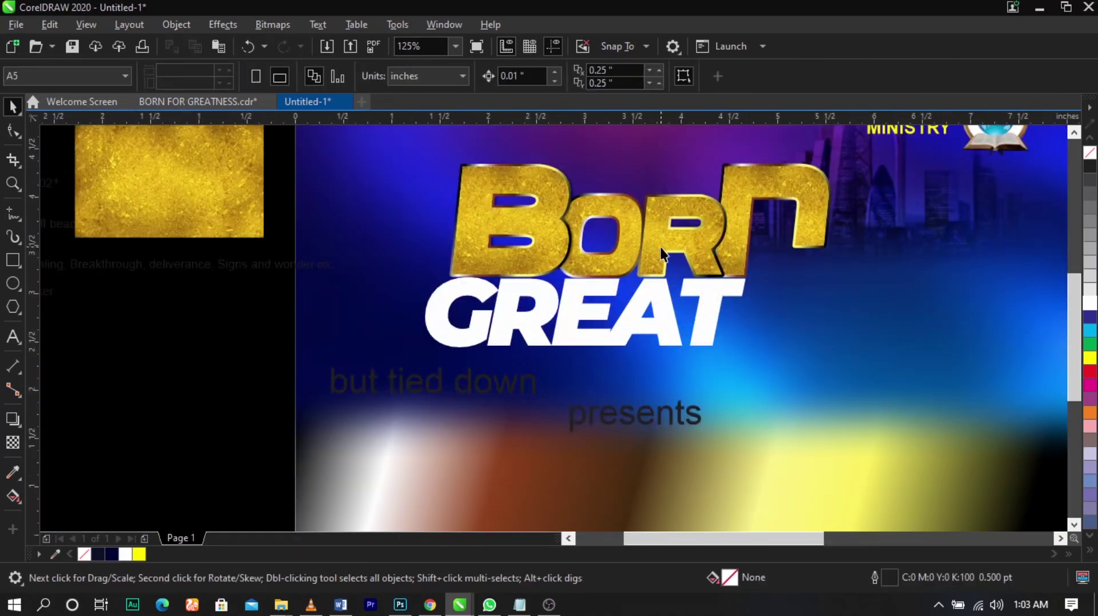
# - Replace the fountain fill of the background PowerClip rectangle with the solid dark navy color R1 G4 B51
pyautogui.scroll(-2, 664, 252)
pyautogui.click(729, 330)
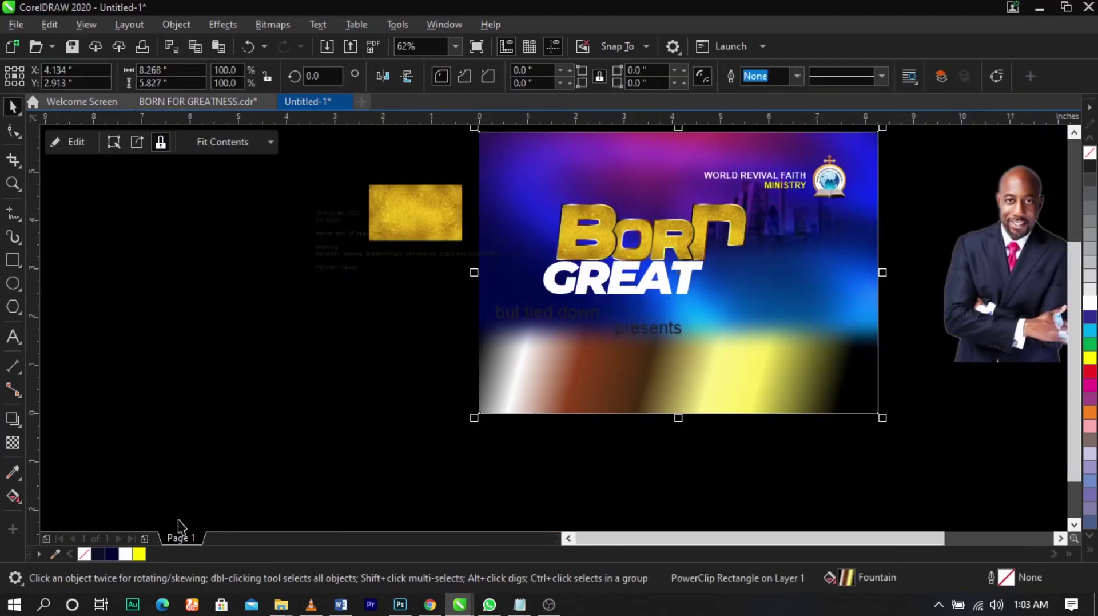
pyautogui.click(116, 552)
pyautogui.click(295, 480)
pyautogui.press('F2')
pyautogui.moveTo(436, 440)
pyautogui.mouseDown()
pyautogui.moveTo(775, 285)
pyautogui.moveTo(825, 133)
pyautogui.mouseUp()
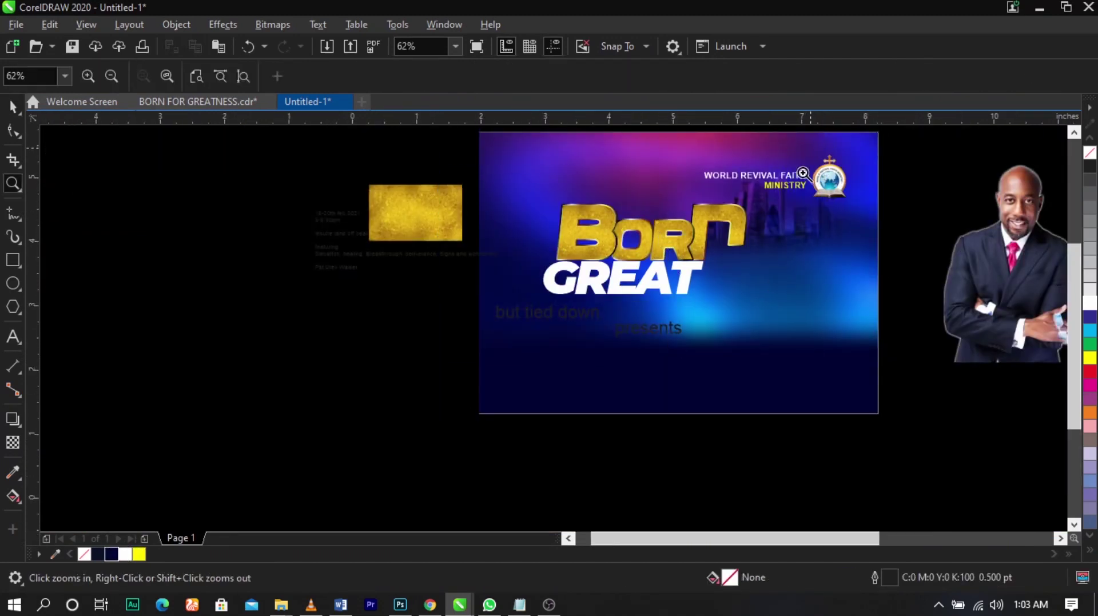
pyautogui.moveTo(421, 204); pyautogui.dragTo(736, 369)
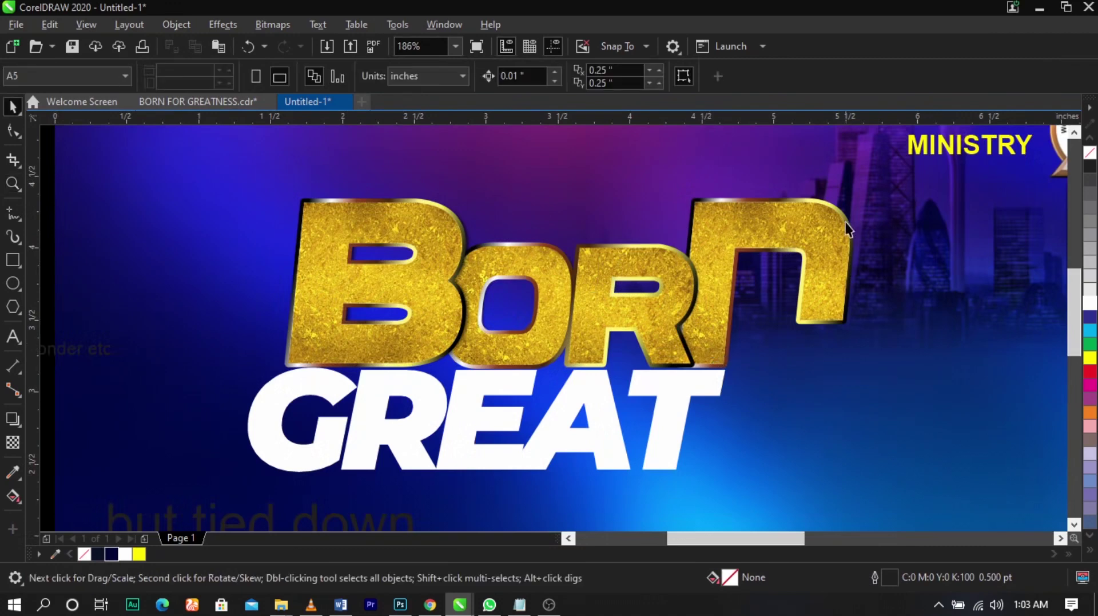
pyautogui.moveTo(926, 175); pyautogui.dragTo(193, 391)
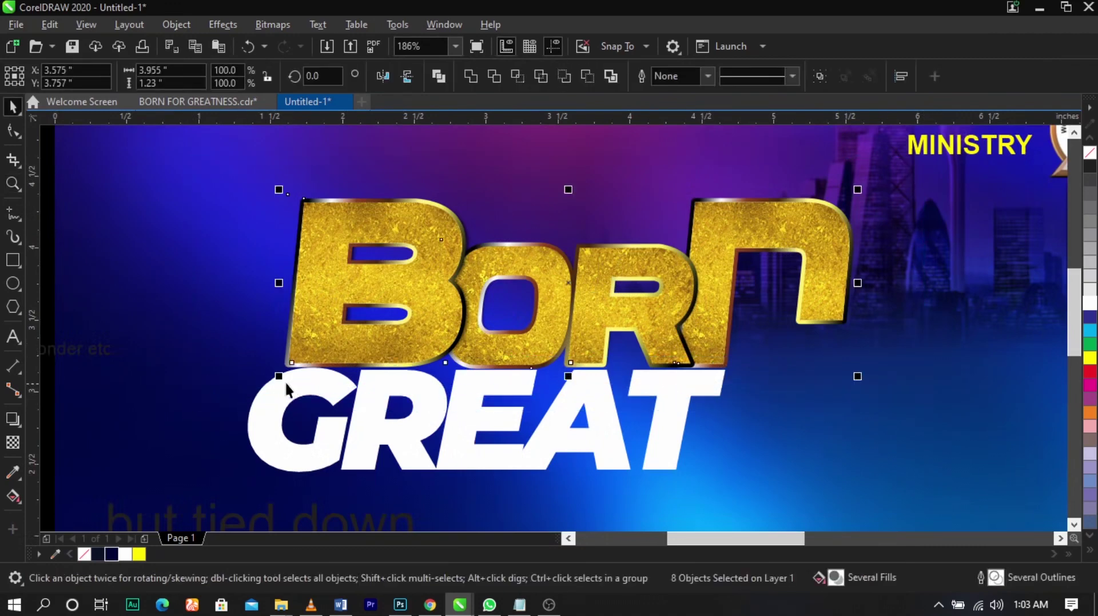
pyautogui.moveTo(283, 380); pyautogui.dragTo(285, 380)
pyautogui.hotkey('ctrl', 'z')
# - Apply a vertical linear fountain fill to the word GREAT, running from white at the letters' top to dark gray at their base
pyautogui.click(571, 393)
pyautogui.scroll(-2, 571, 352)
pyautogui.press('F2')
pyautogui.moveTo(339, 305)
pyautogui.mouseDown()
pyautogui.moveTo(362, 336)
pyautogui.moveTo(748, 467)
pyautogui.mouseUp()
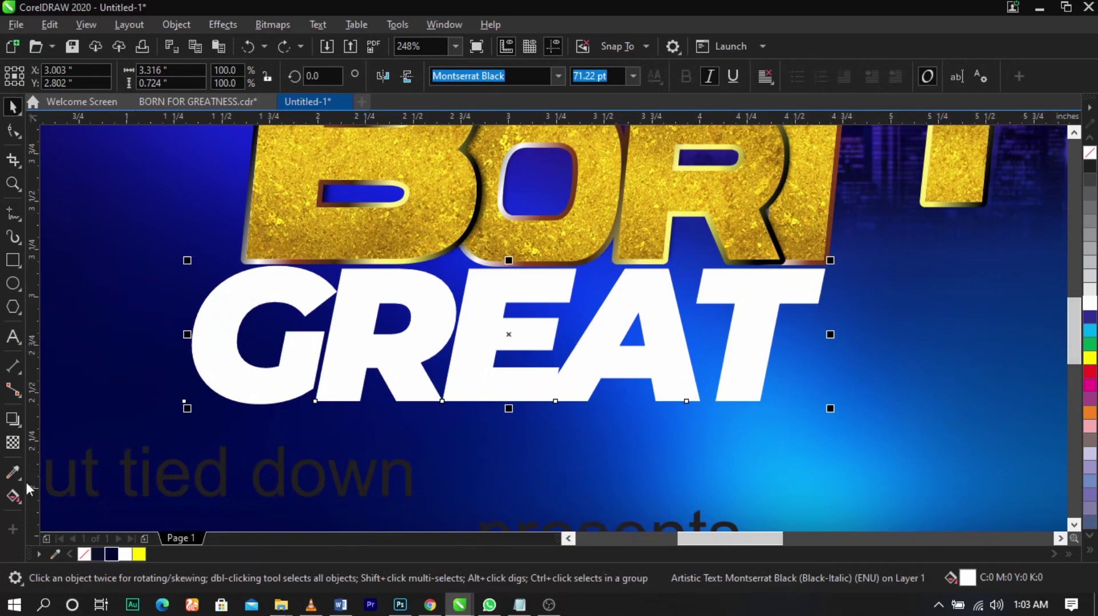
pyautogui.click(11, 499)
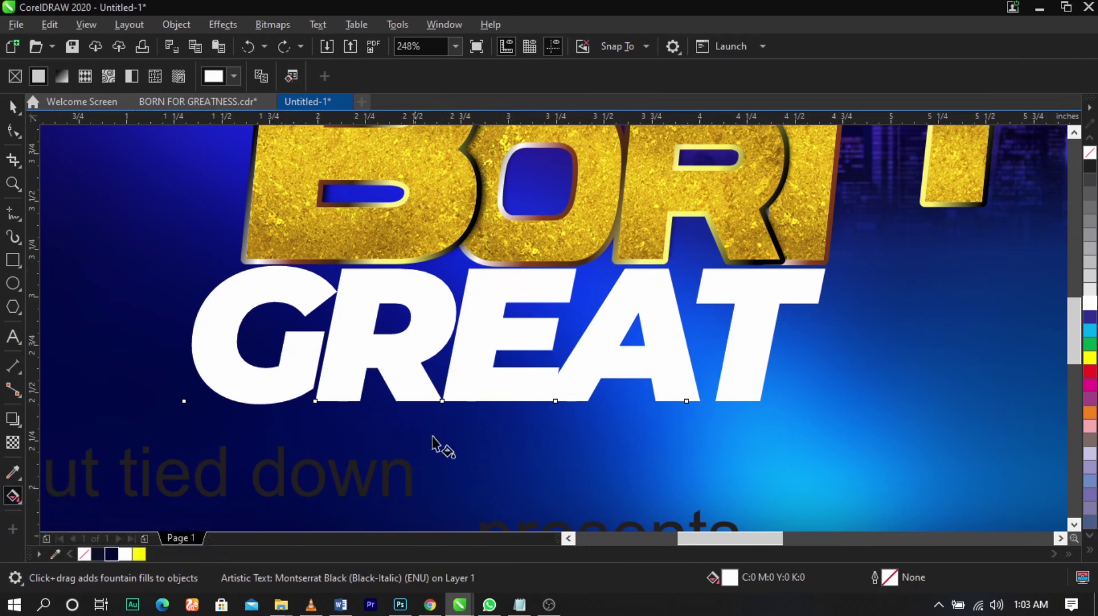
pyautogui.moveTo(517, 270); pyautogui.dragTo(515, 401)
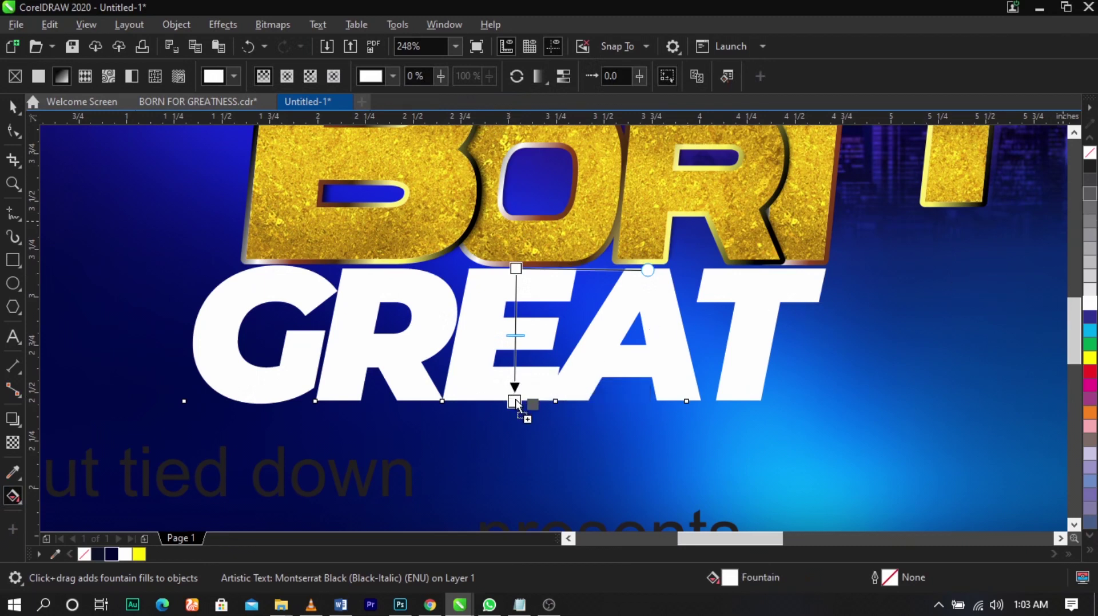
pyautogui.moveTo(514, 401); pyautogui.dragTo(514, 401)
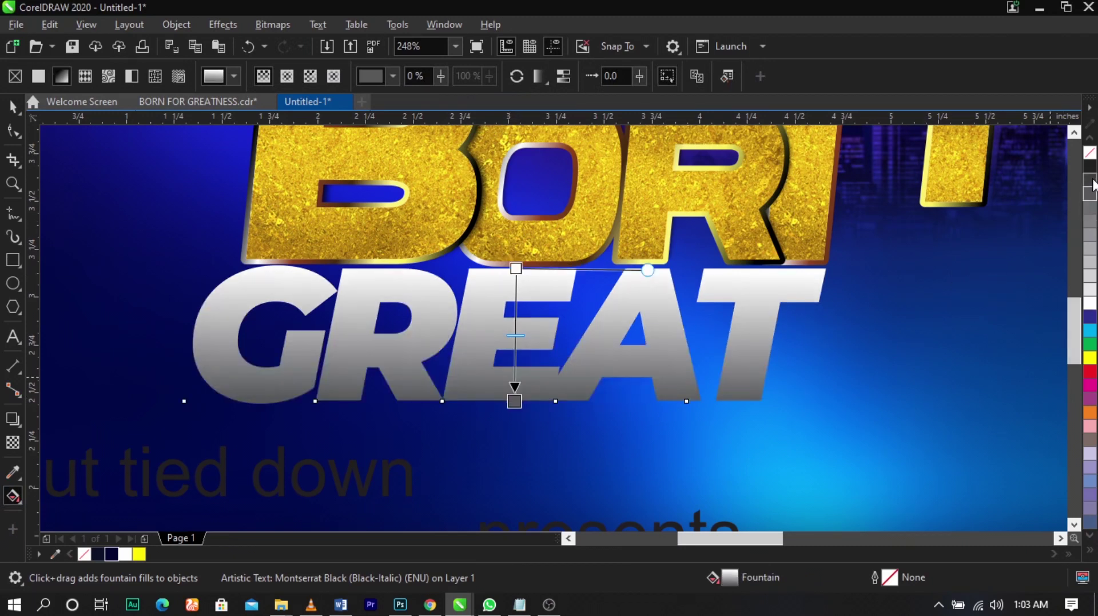
pyautogui.moveTo(1093, 181); pyautogui.dragTo(514, 400)
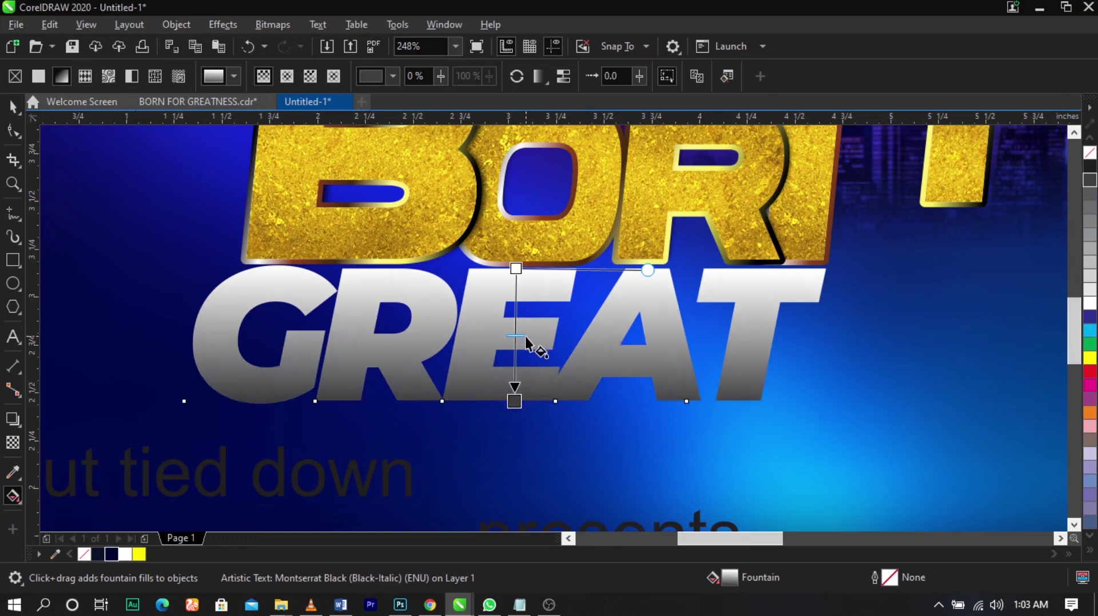
# - Adjust the start, end and midpoint of GREAT's fountain fill, keeping the dark end at the letters' base
pyautogui.moveTo(518, 335); pyautogui.dragTo(516, 350)
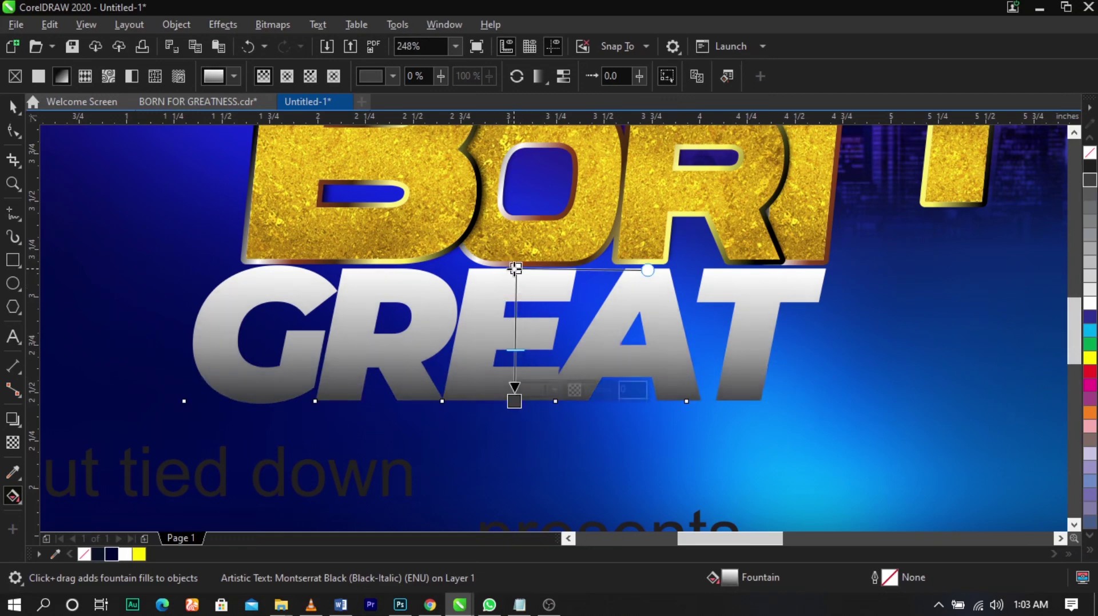
pyautogui.moveTo(515, 269); pyautogui.dragTo(514, 276)
pyautogui.moveTo(514, 401); pyautogui.dragTo(514, 382)
pyautogui.click(515, 276)
pyautogui.moveTo(514, 276); pyautogui.dragTo(514, 266)
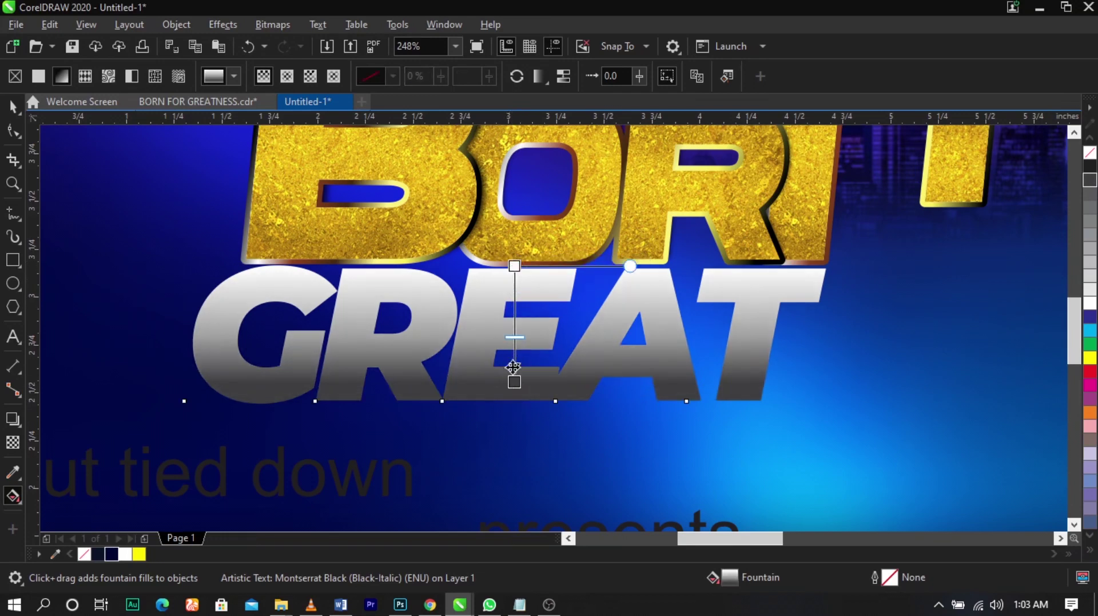
pyautogui.moveTo(515, 382); pyautogui.dragTo(517, 402)
pyautogui.moveTo(517, 349); pyautogui.dragTo(517, 360)
pyautogui.click(515, 266)
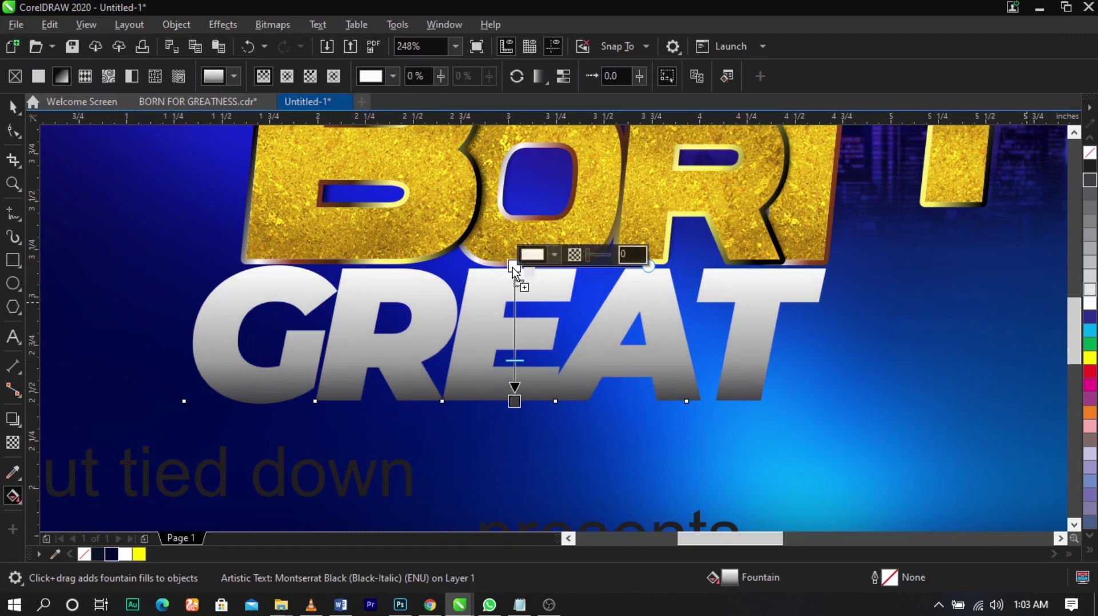
pyautogui.moveTo(514, 266); pyautogui.dragTo(514, 283)
# - Add a light gray node at 37% to GREAT's fountain fill, recolor the start node white and shift both nodes downward
pyautogui.doubleClick(514, 327)
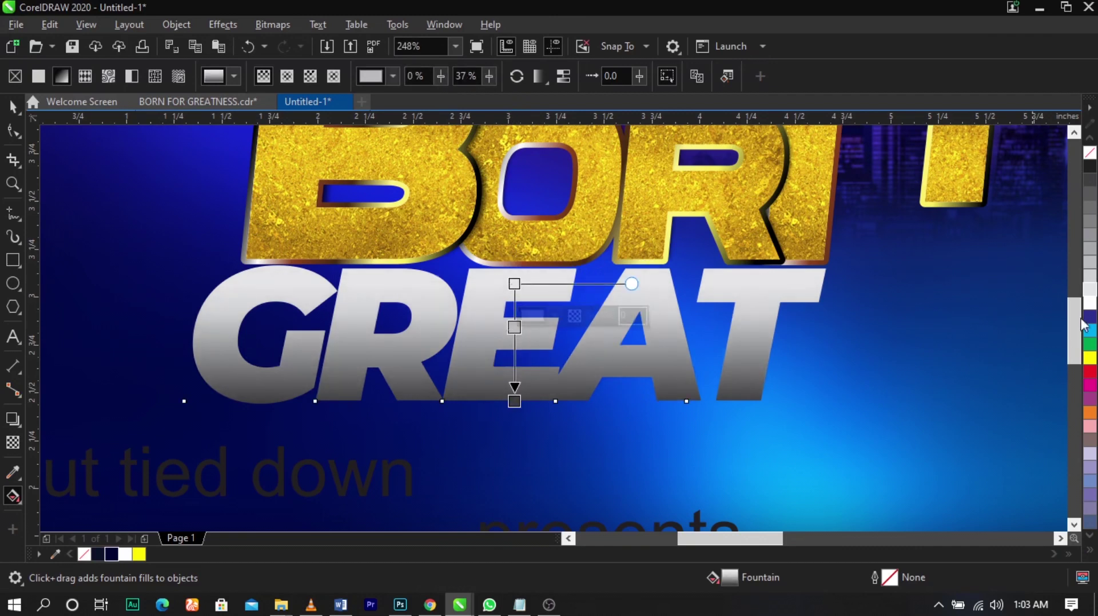
pyautogui.moveTo(1091, 300); pyautogui.dragTo(516, 286)
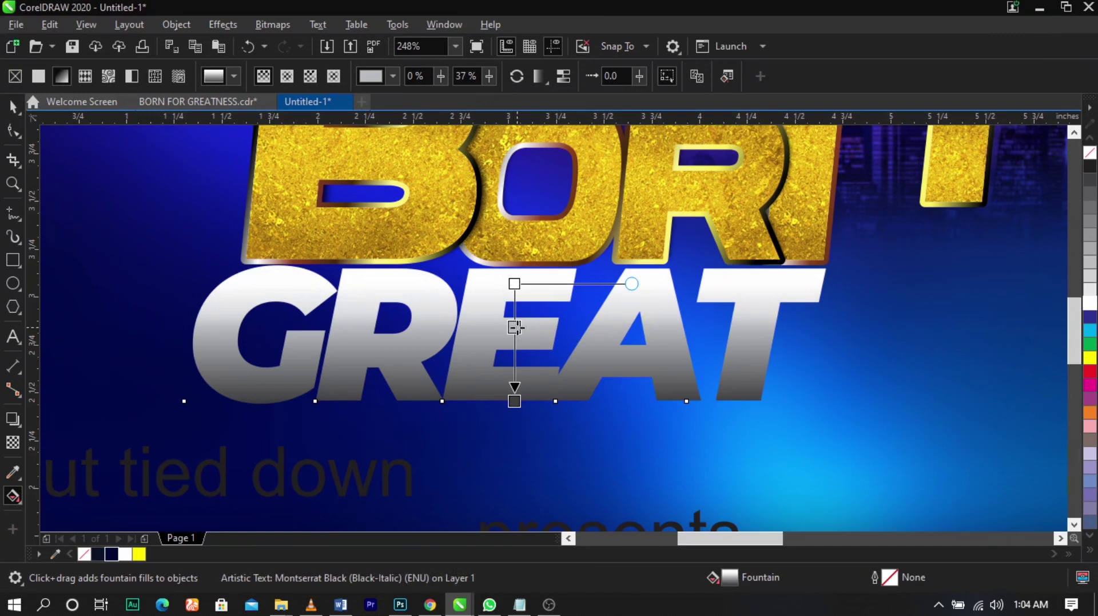
pyautogui.click(515, 336)
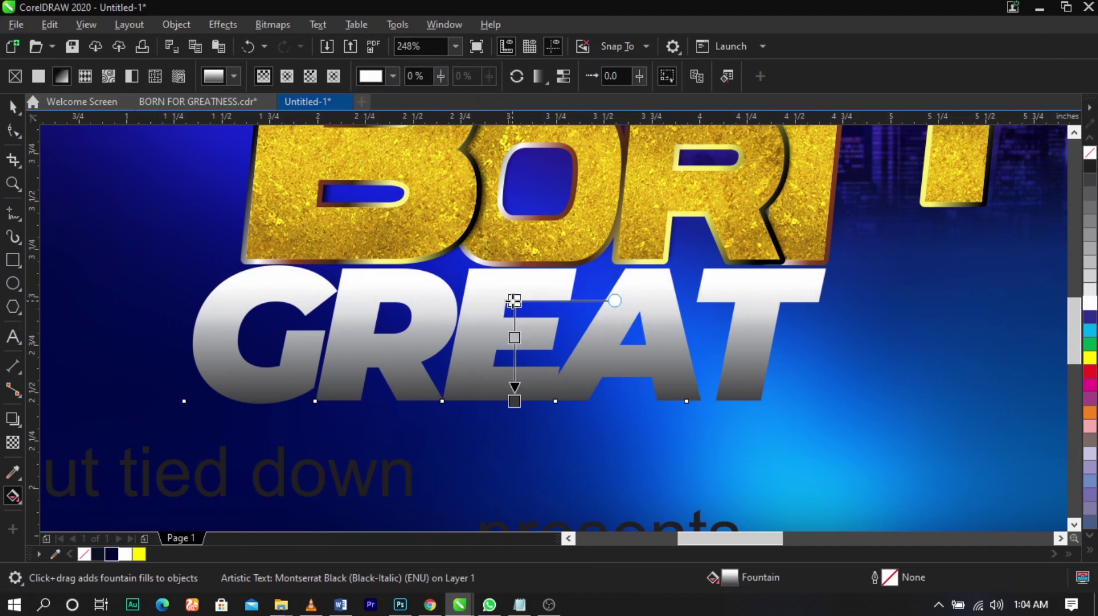
pyautogui.press('space')
pyautogui.press('space')
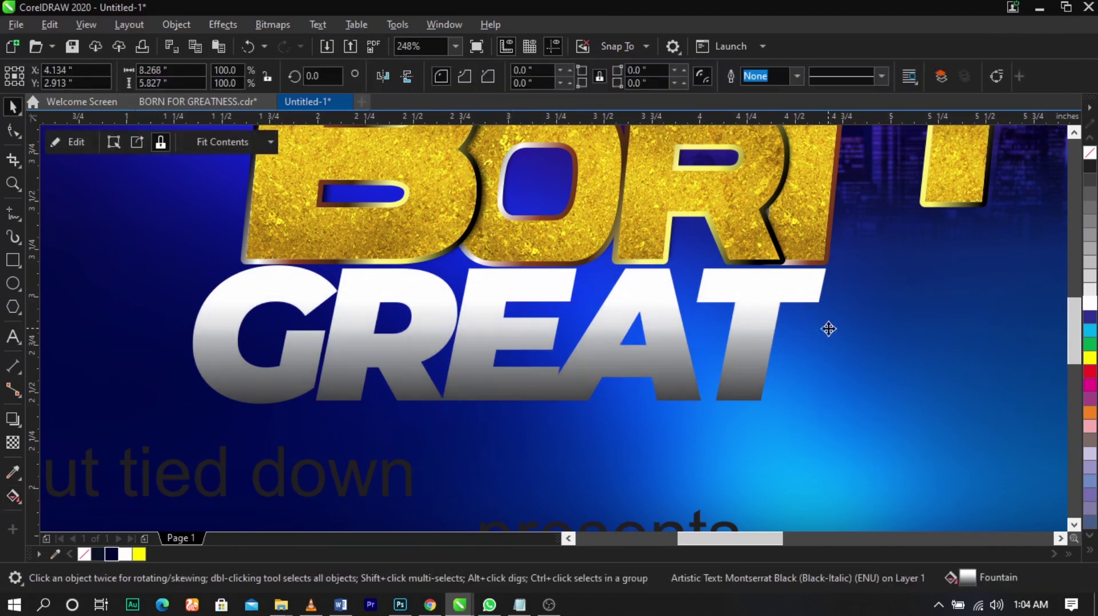
# - Give the word GREAT a white hairline outline
pyautogui.press('space')
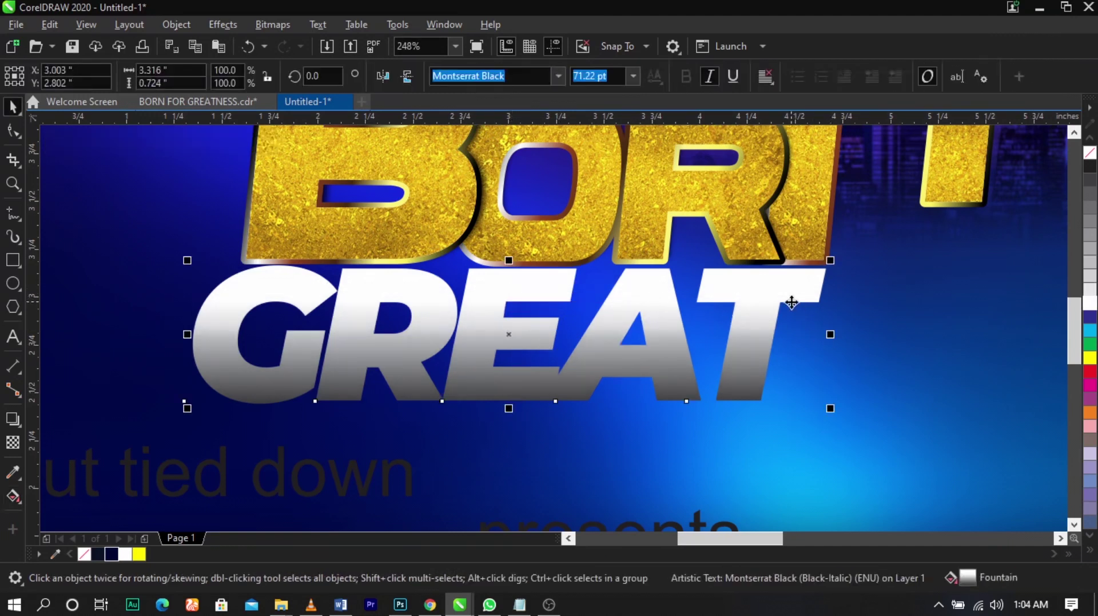
pyautogui.rightClick(1091, 182)
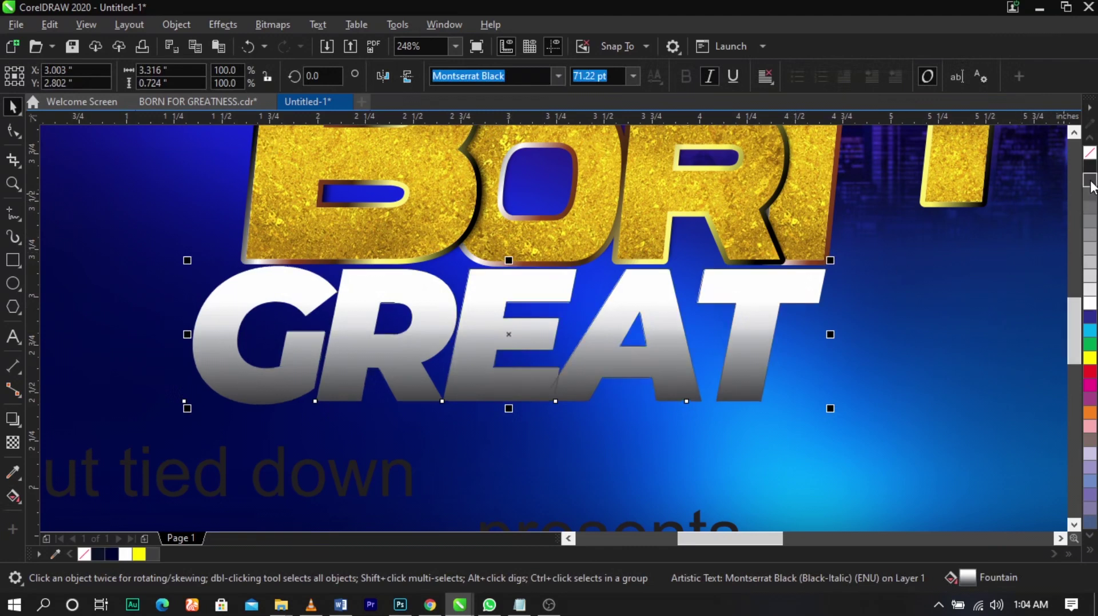
pyautogui.rightClick(1093, 307)
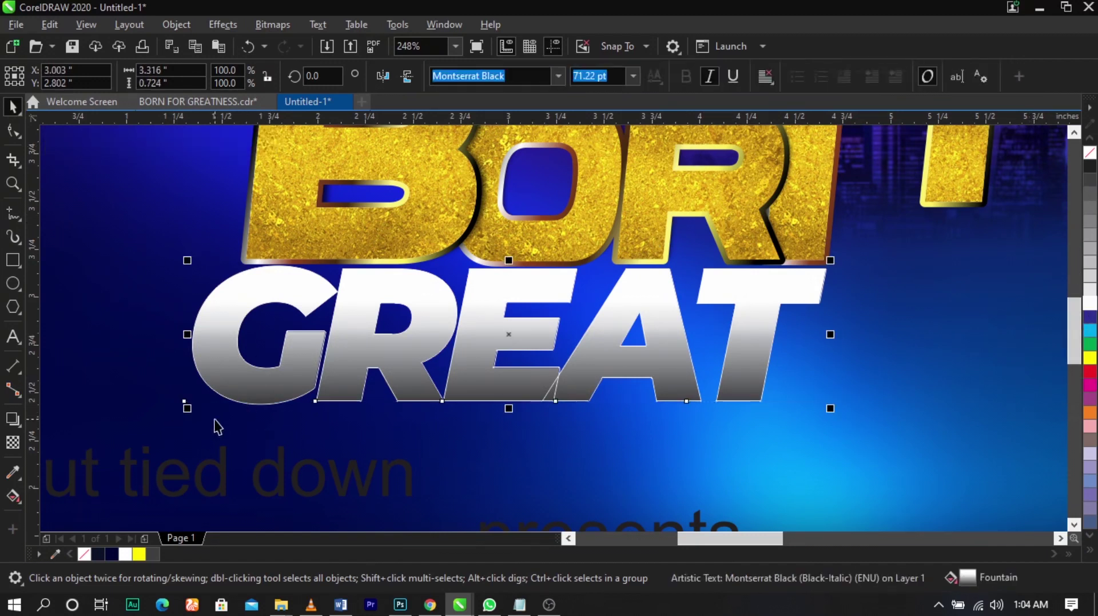
pyautogui.click(864, 370)
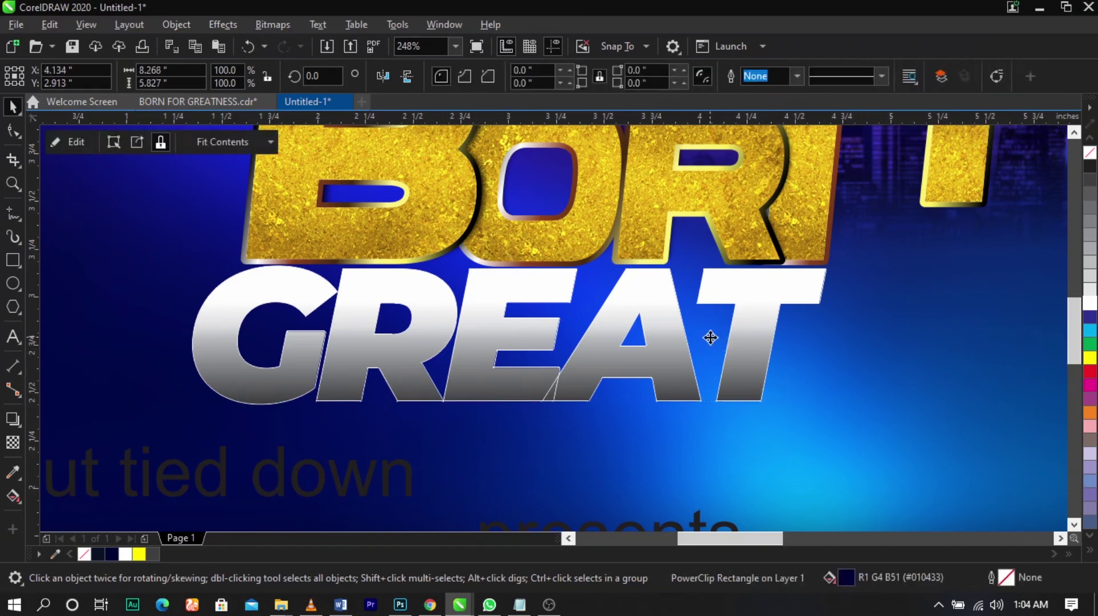
pyautogui.click(740, 348)
pyautogui.click(818, 361)
pyautogui.click(750, 353)
pyautogui.click(782, 343)
pyautogui.click(767, 335)
pyautogui.click(779, 347)
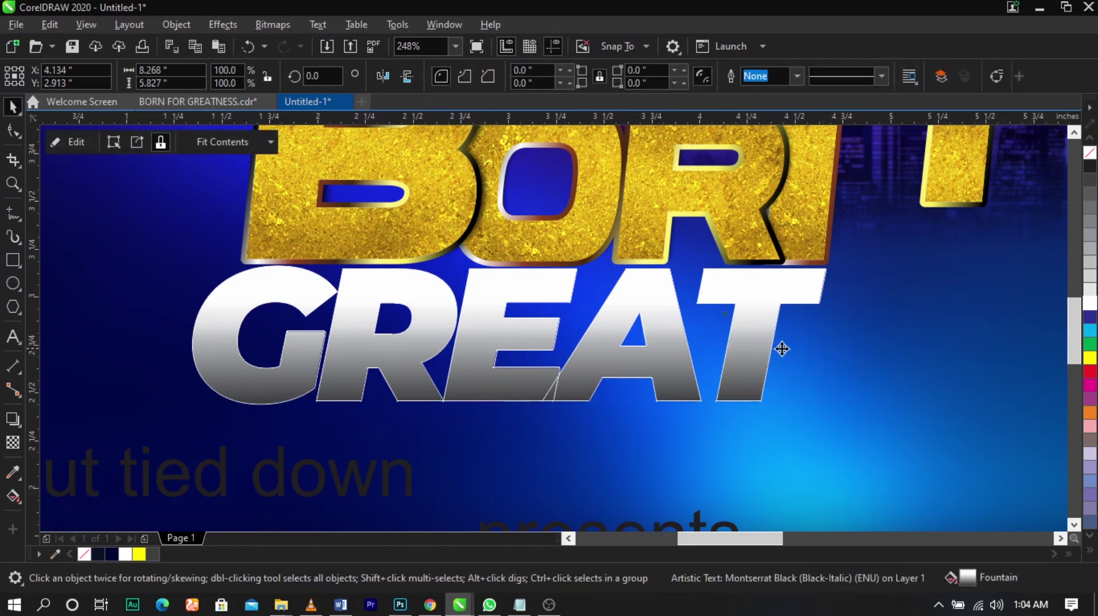
# - Set GREAT's outline to 3.0 pt width with round corners, placed behind the fill
pyautogui.click(748, 346)
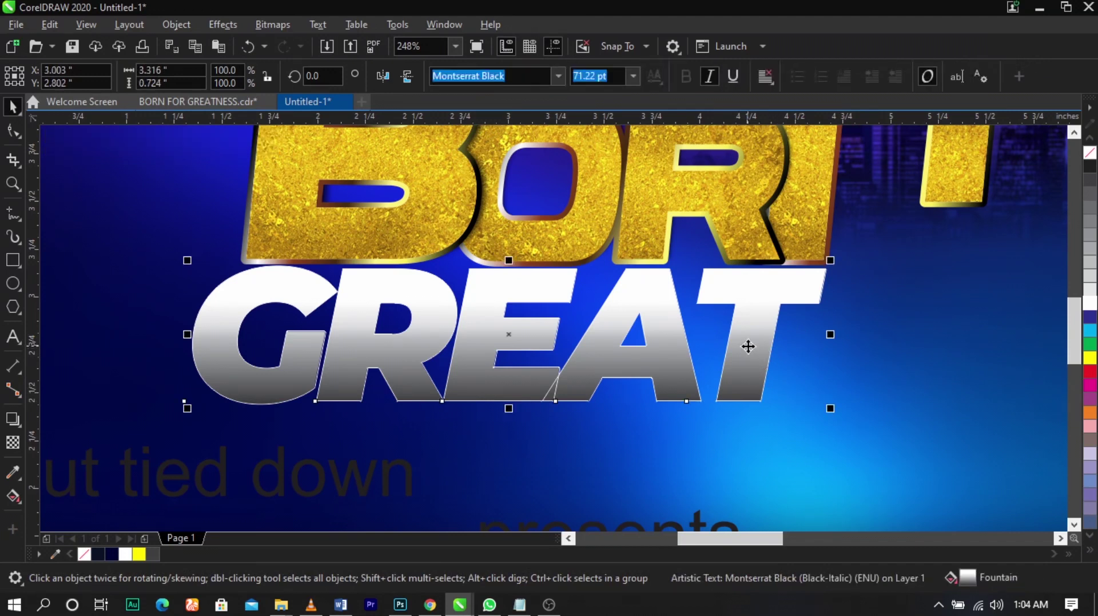
pyautogui.press('F12')
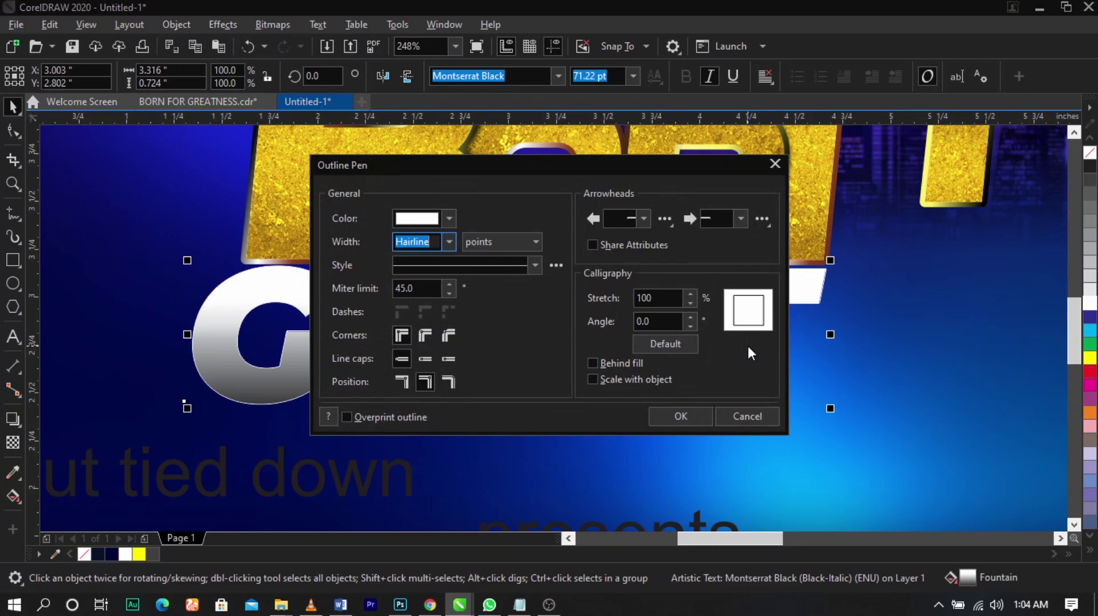
pyautogui.moveTo(399, 163); pyautogui.dragTo(719, 113)
pyautogui.click(770, 191)
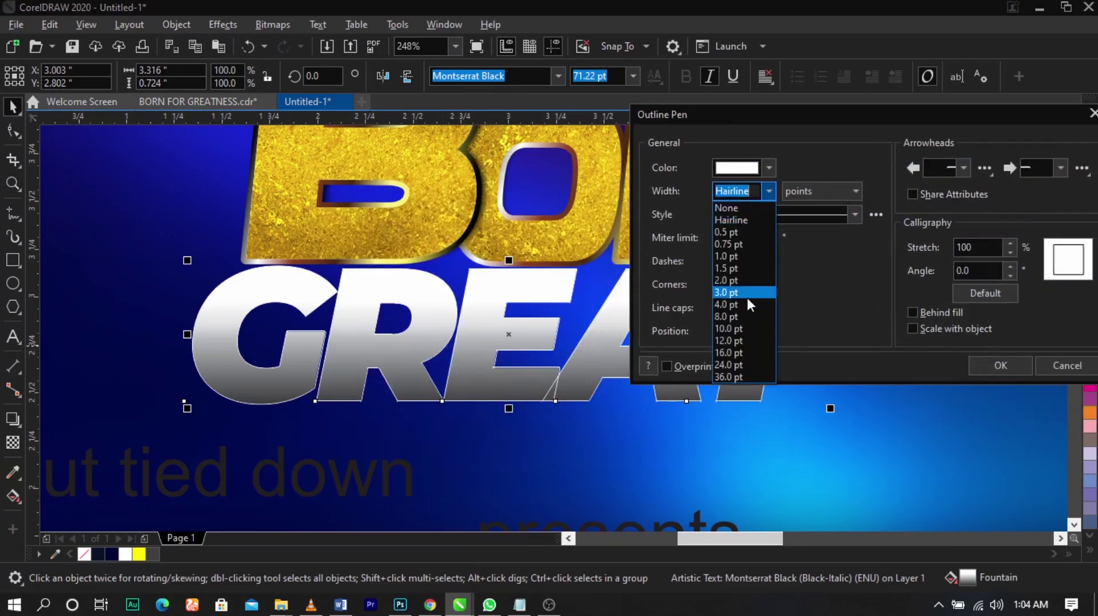
pyautogui.click(743, 294)
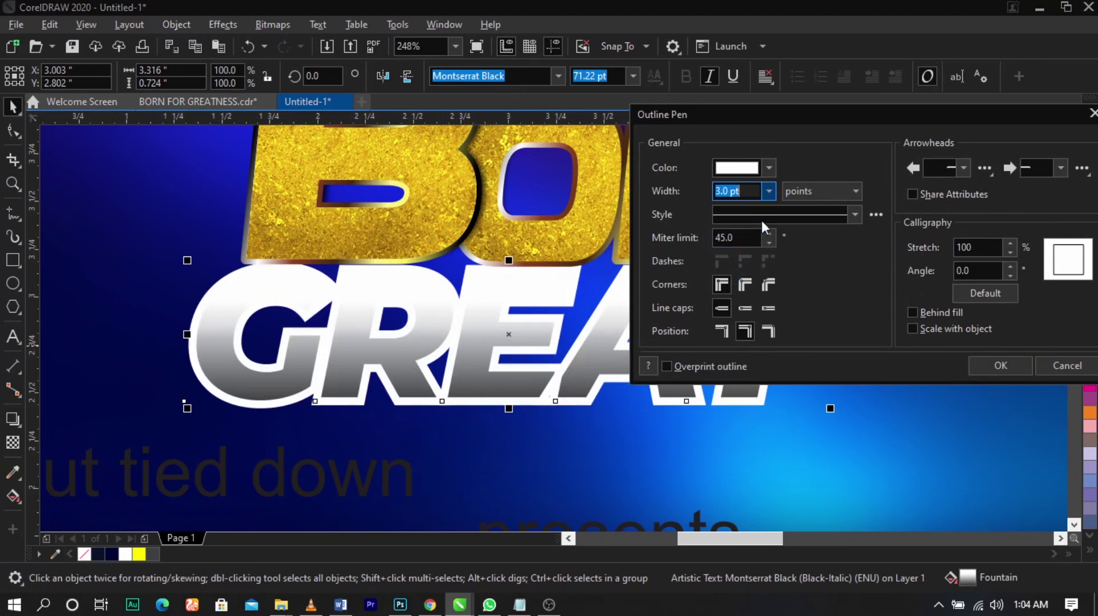
pyautogui.click(744, 284)
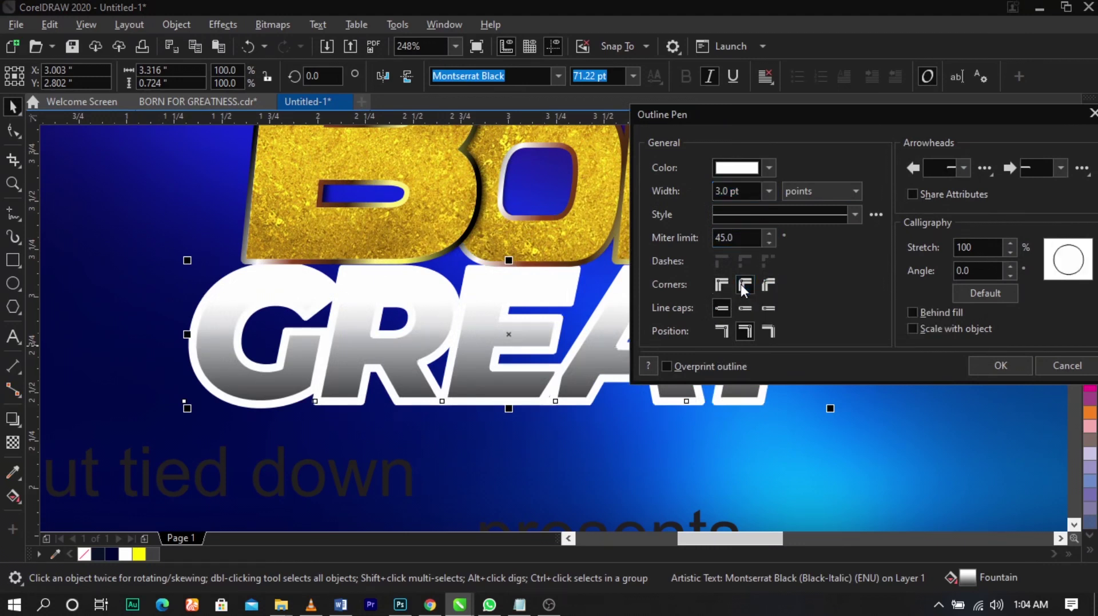
pyautogui.click(942, 313)
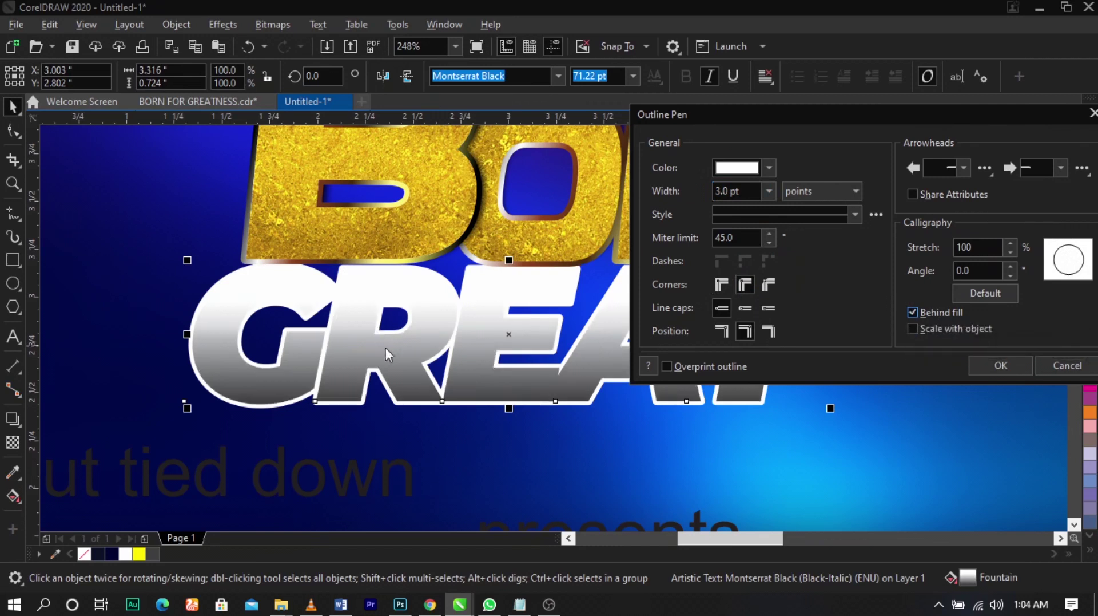
pyautogui.click(971, 369)
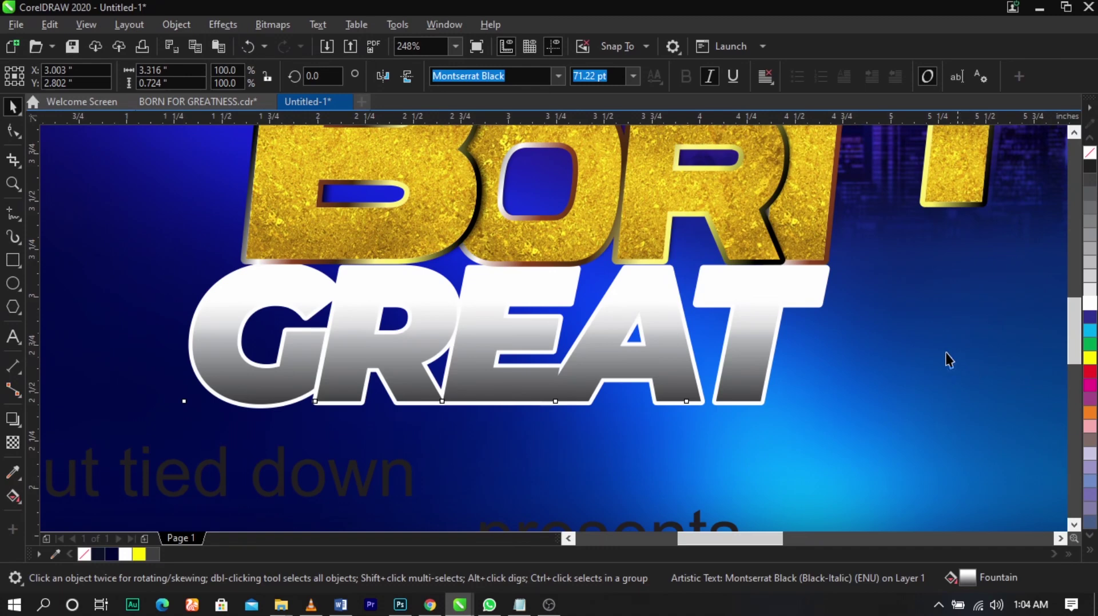
# - Convert the white outline of GREAT into a separate object
pyautogui.click(186, 23)
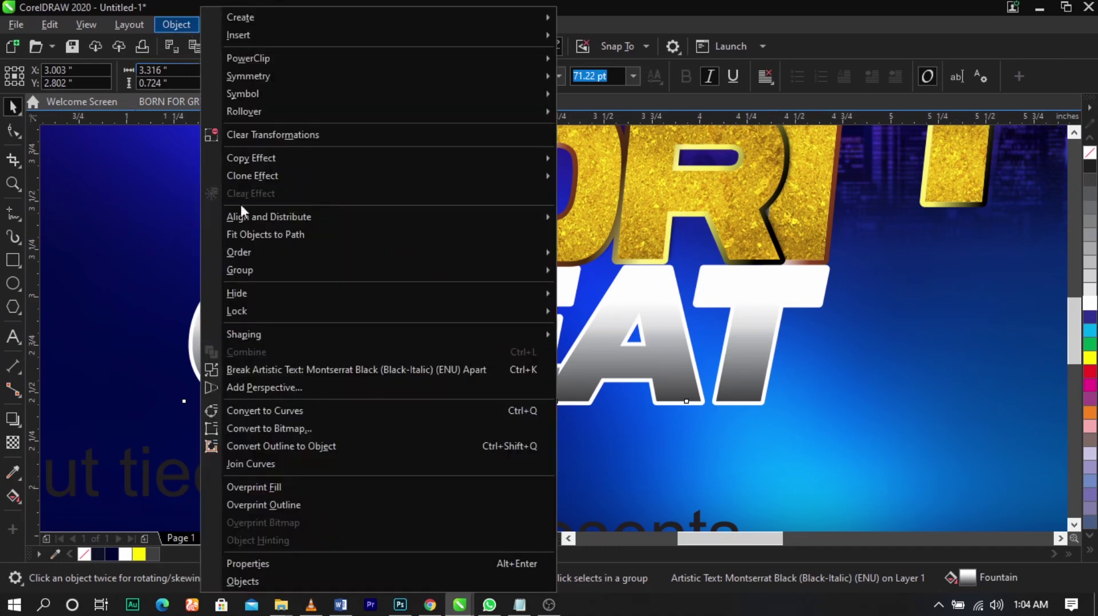
pyautogui.click(324, 452)
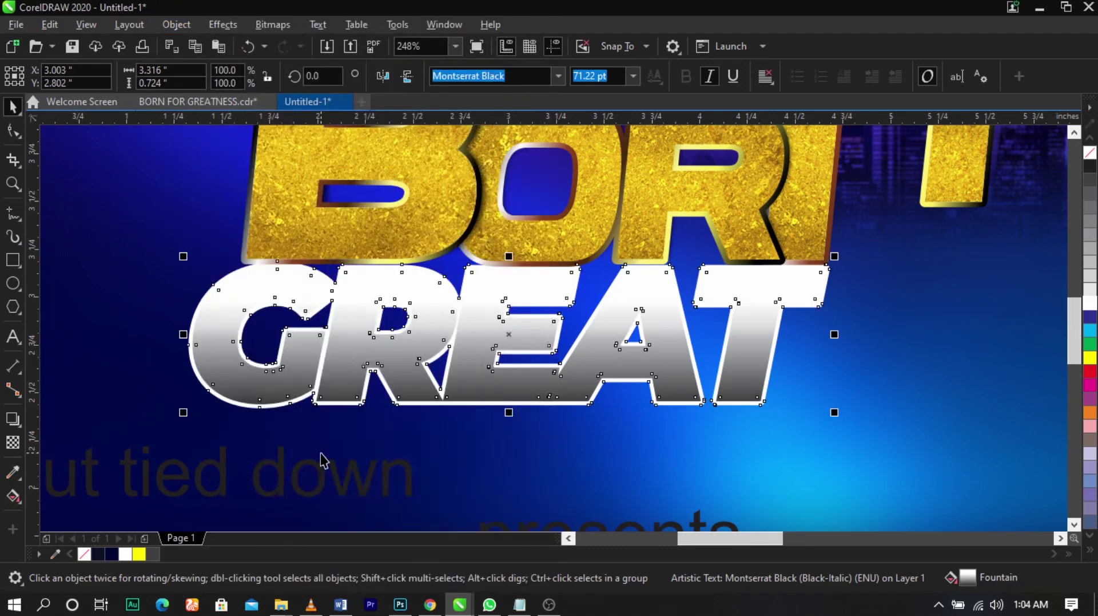
pyautogui.click(521, 472)
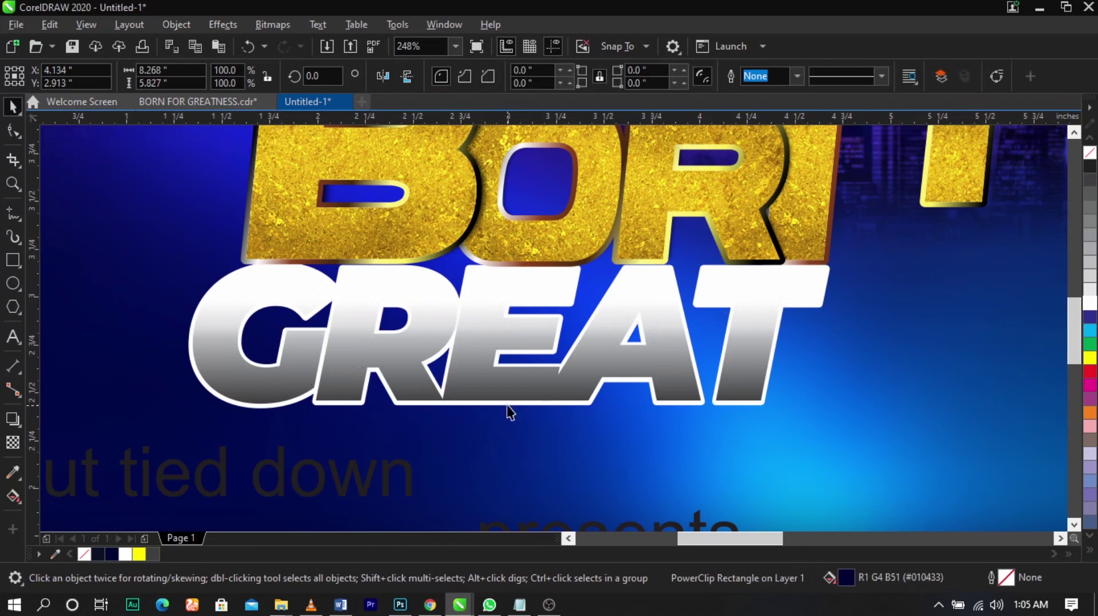
# - Apply a horizontal linear fountain fill to GREAT's converted outline, from white at the G to black at the T
pyautogui.click(508, 407)
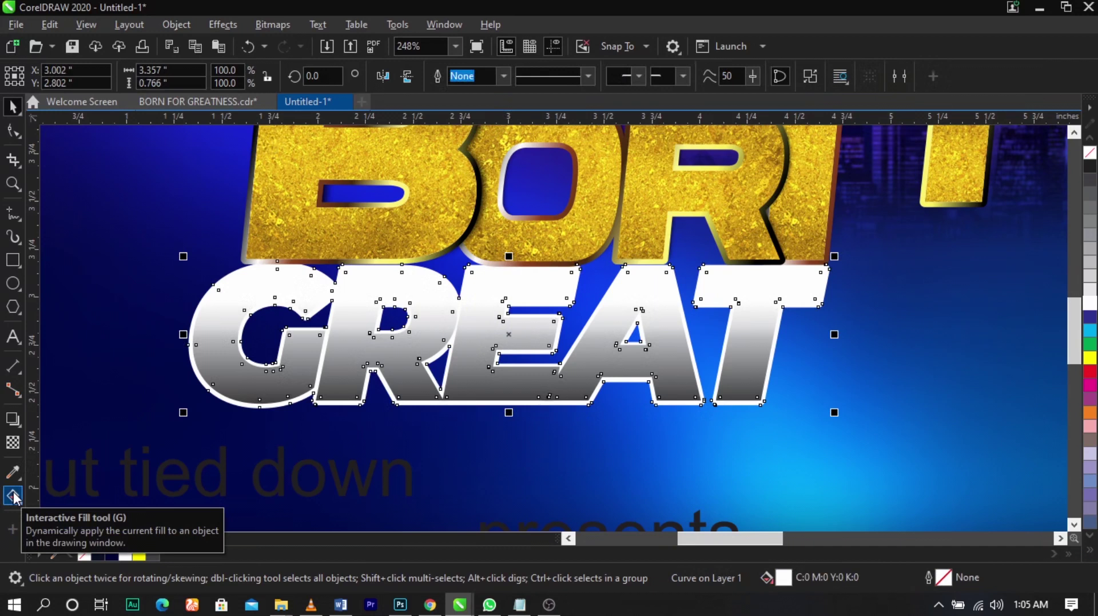
pyautogui.click(13, 494)
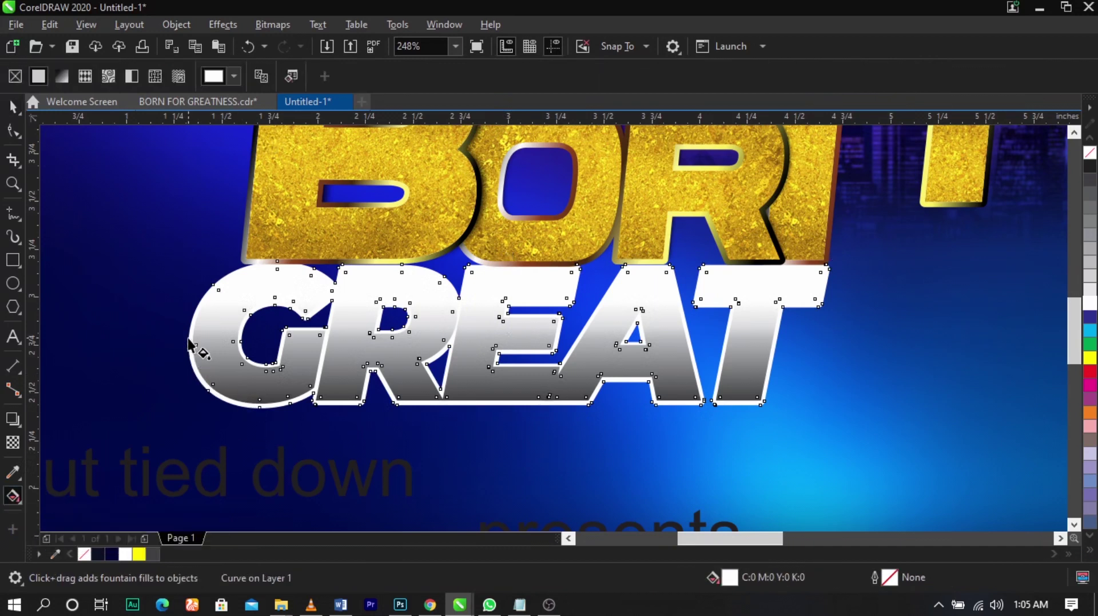
pyautogui.moveTo(188, 338); pyautogui.dragTo(805, 337)
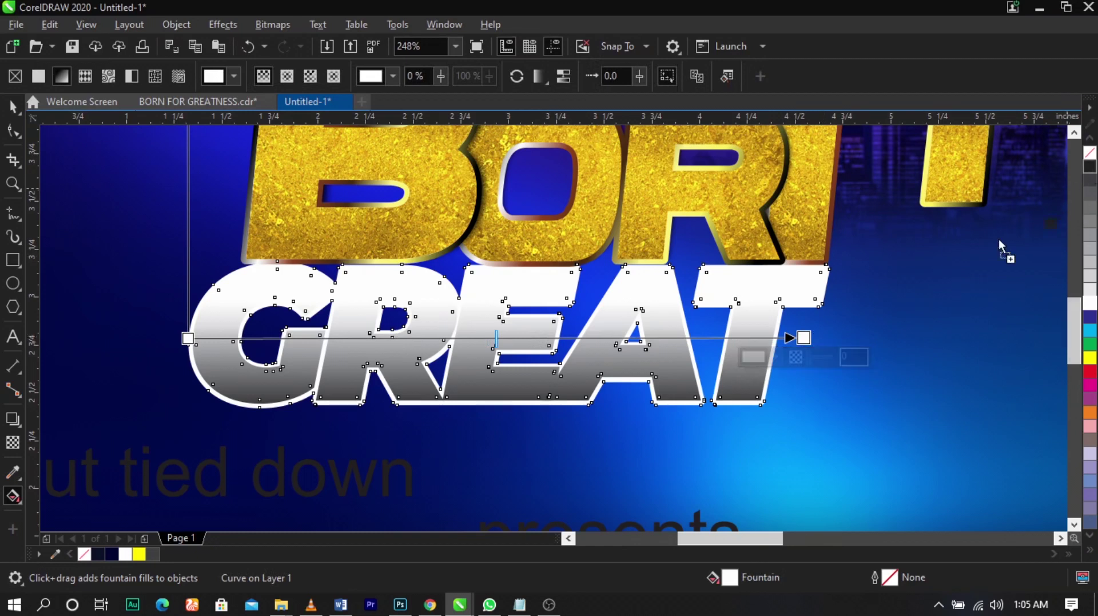
pyautogui.moveTo(1003, 247); pyautogui.dragTo(804, 338)
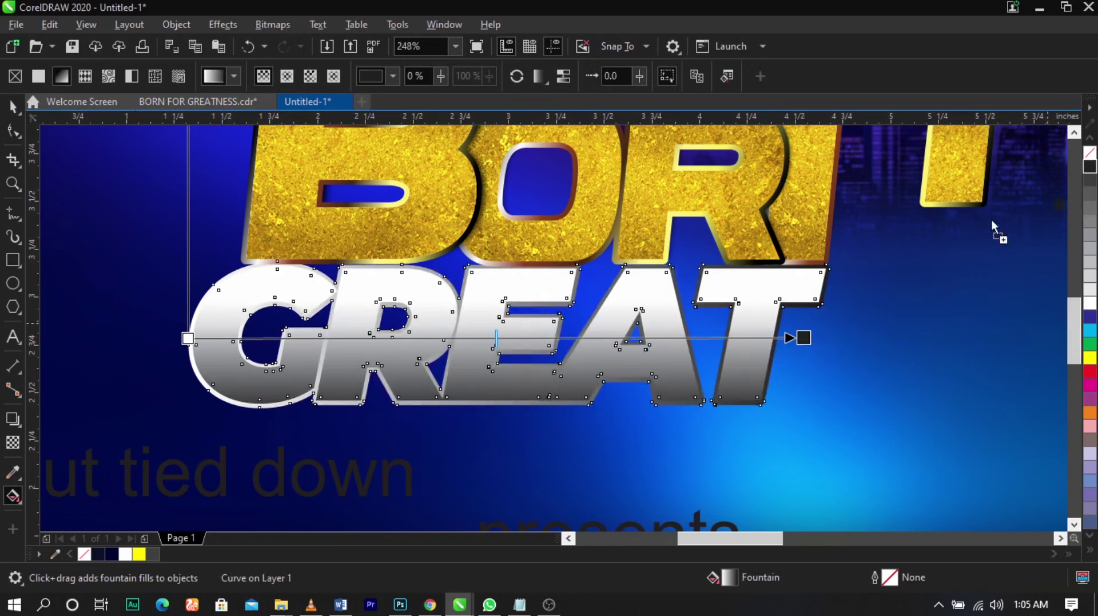
# - Add a black colour stop at the A and a grey stop between the A and T in GREAT's outline gradient
pyautogui.moveTo(993, 222); pyautogui.dragTo(383, 362)
pyautogui.moveTo(613, 338); pyautogui.dragTo(613, 338)
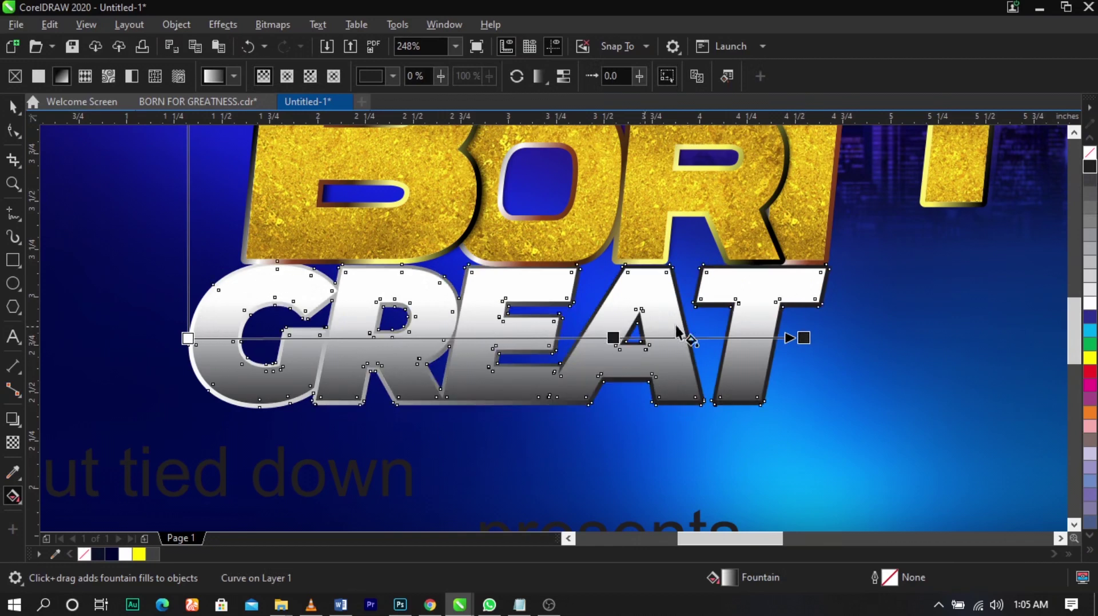
pyautogui.moveTo(1090, 225); pyautogui.dragTo(633, 375)
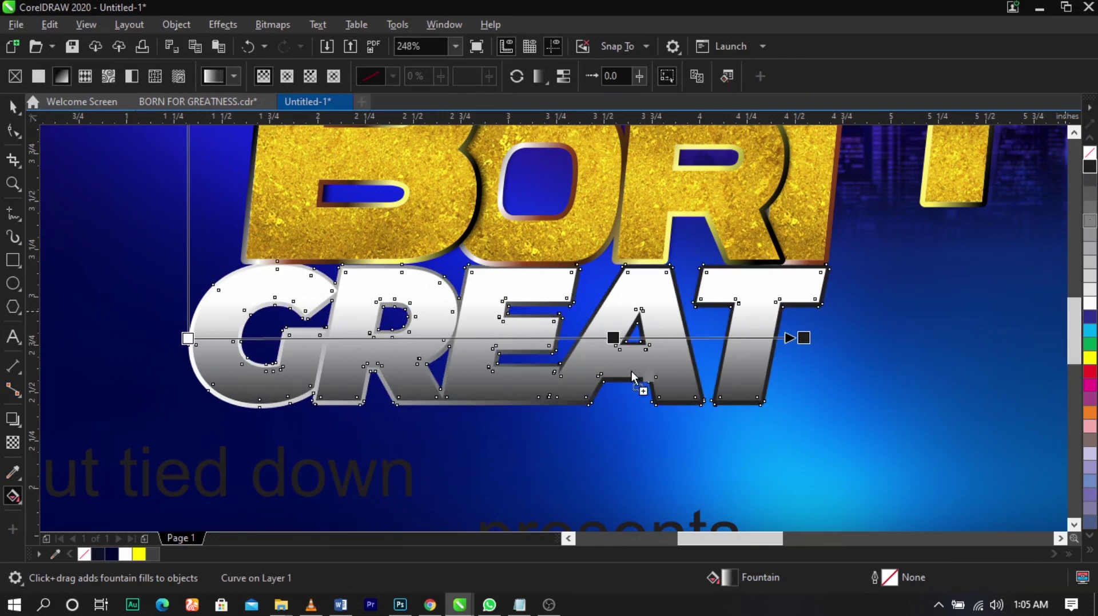
pyautogui.moveTo(698, 339); pyautogui.dragTo(699, 337)
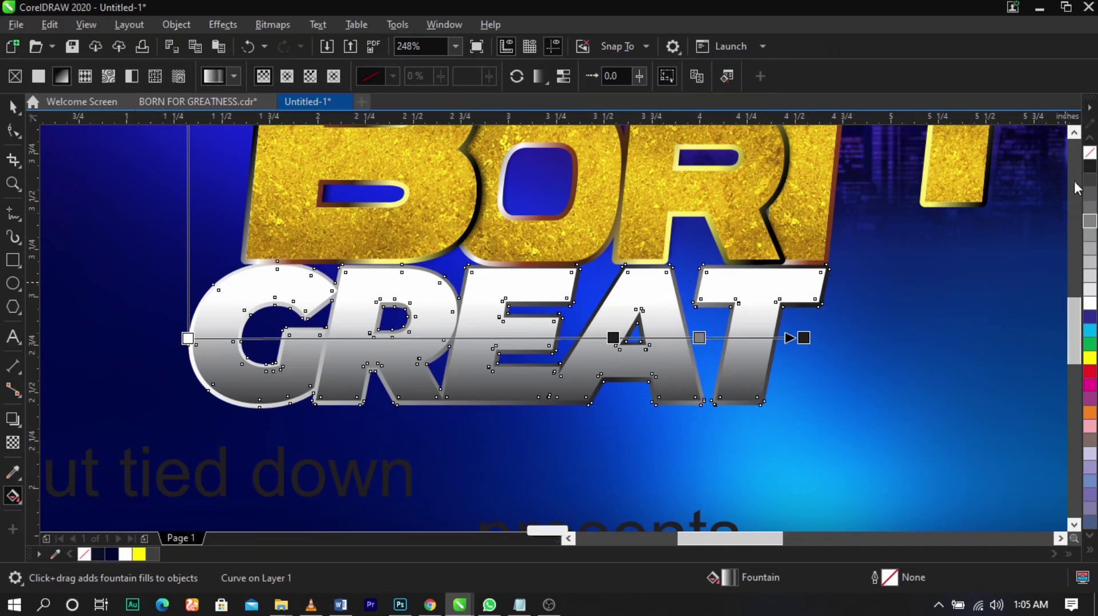
# - Add black stops at the R and the G–R junction and a grey stop at the E in GREAT's outline gradient
pyautogui.moveTo(1089, 177); pyautogui.dragTo(422, 338)
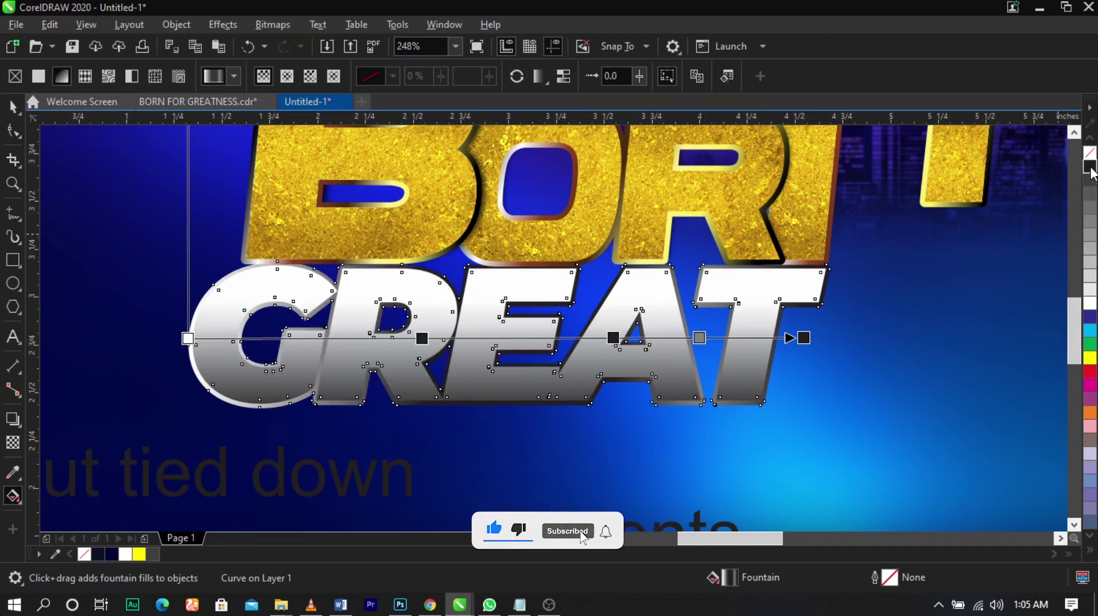
pyautogui.moveTo(1091, 169); pyautogui.dragTo(312, 338)
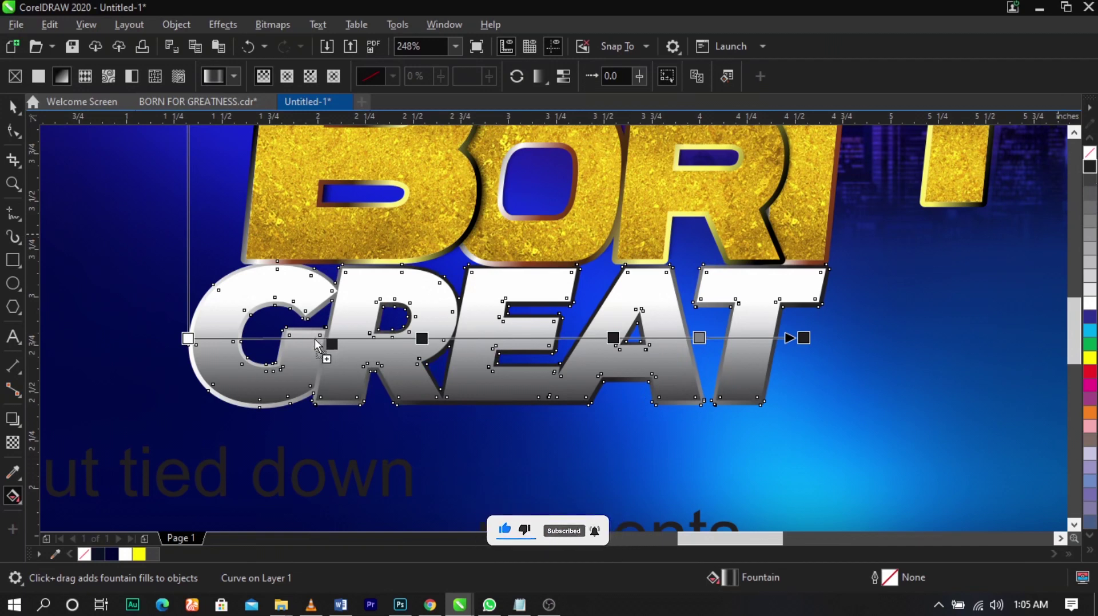
pyautogui.click(497, 338)
pyautogui.moveTo(497, 338); pyautogui.dragTo(525, 338)
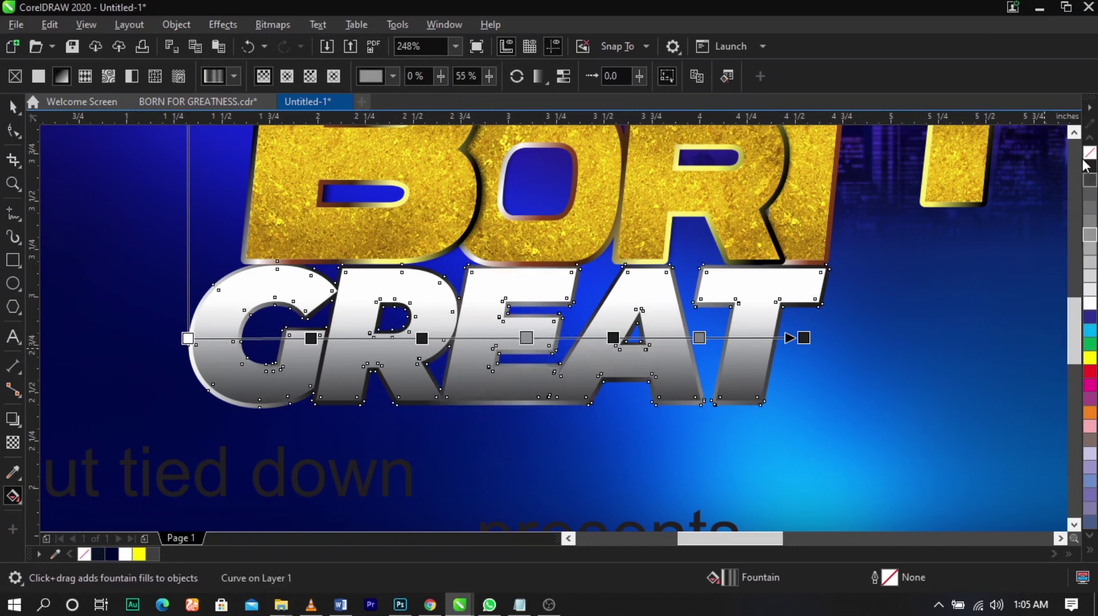
# - Recolour the outline gradient's starting stop to light grey and add a black stop inside the G
pyautogui.moveTo(1092, 175); pyautogui.dragTo(187, 338)
pyautogui.moveTo(1091, 274); pyautogui.dragTo(188, 338)
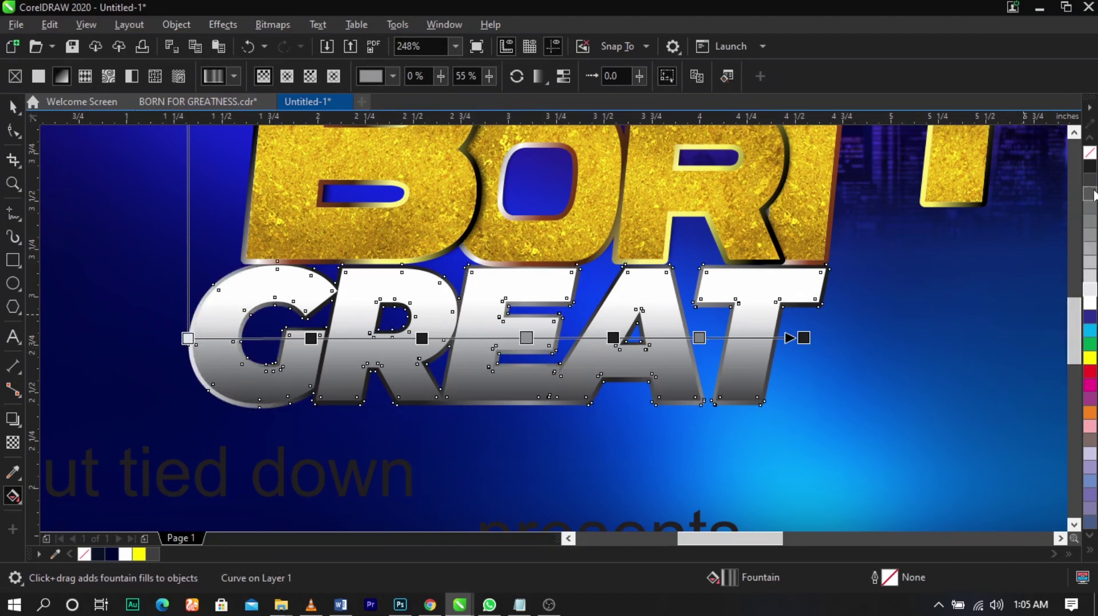
pyautogui.moveTo(1092, 182); pyautogui.dragTo(238, 338)
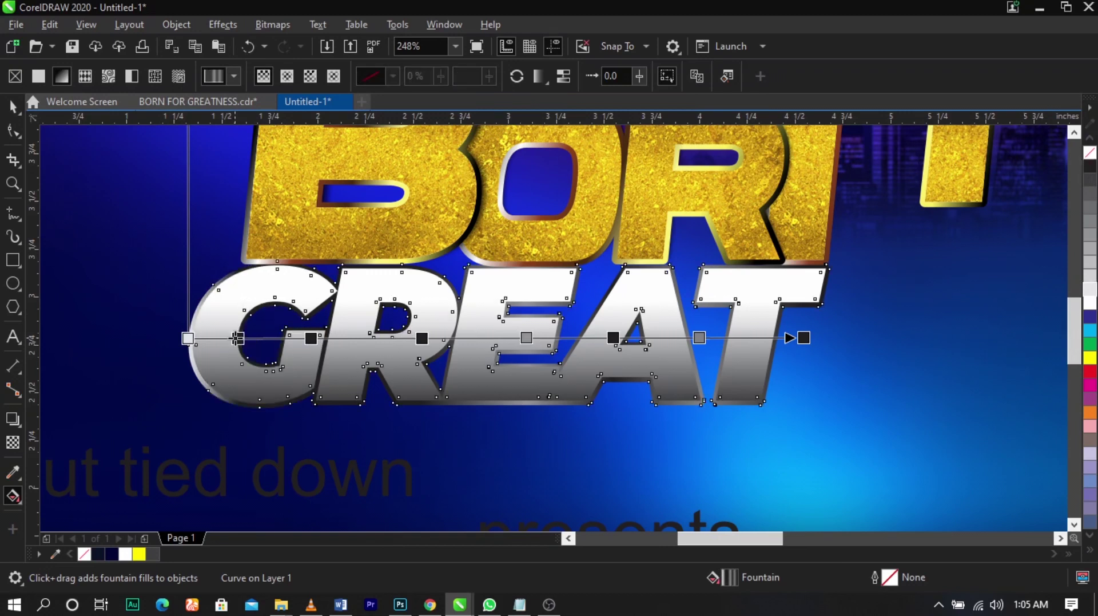
pyautogui.moveTo(1090, 178); pyautogui.dragTo(1041, 200)
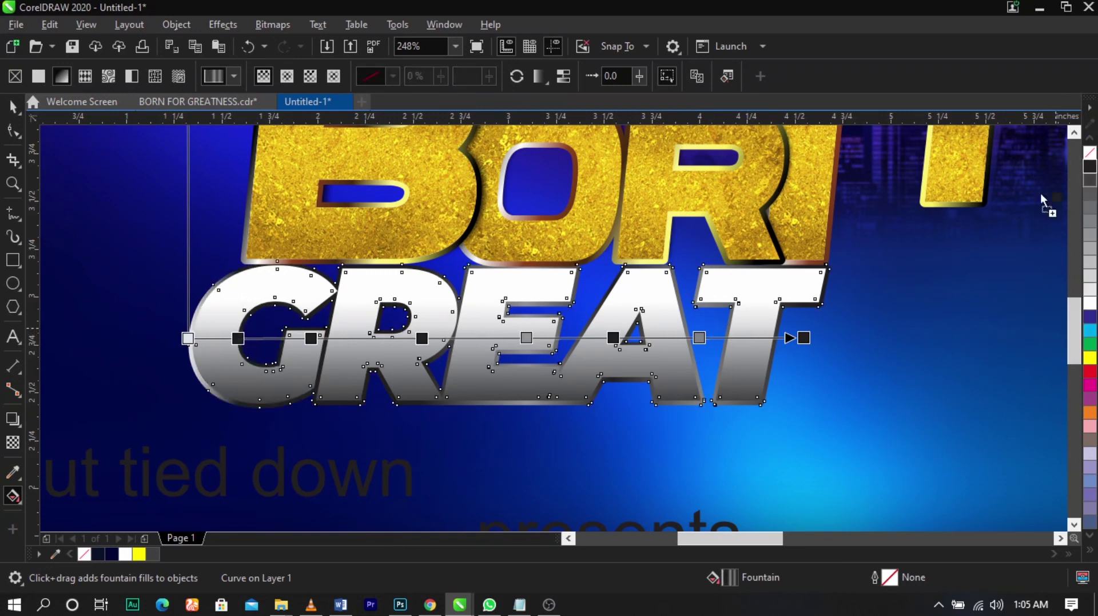
# - Space black stops across the R and E and add lighter grey stops at the R and T in the outline gradient
pyautogui.moveTo(479, 346); pyautogui.dragTo(372, 339)
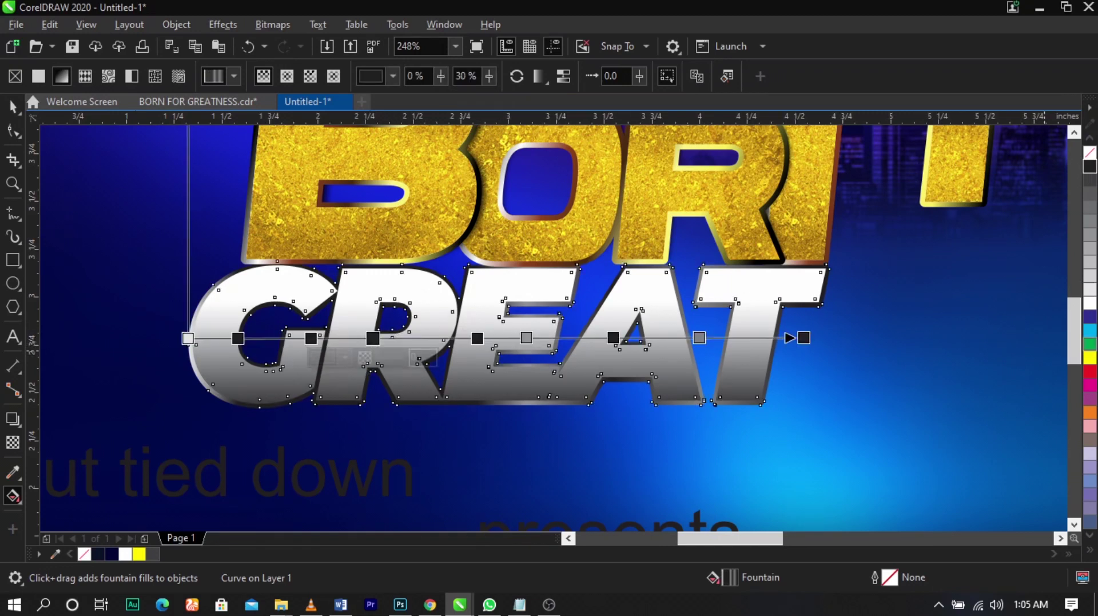
pyautogui.doubleClick(416, 339)
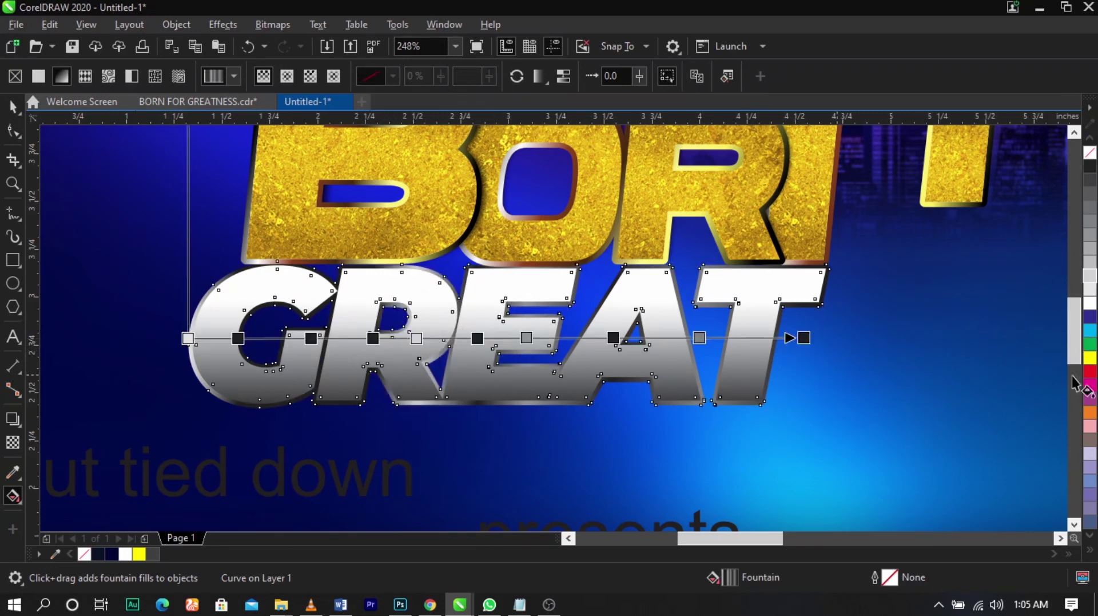
pyautogui.moveTo(1093, 262); pyautogui.dragTo(342, 337)
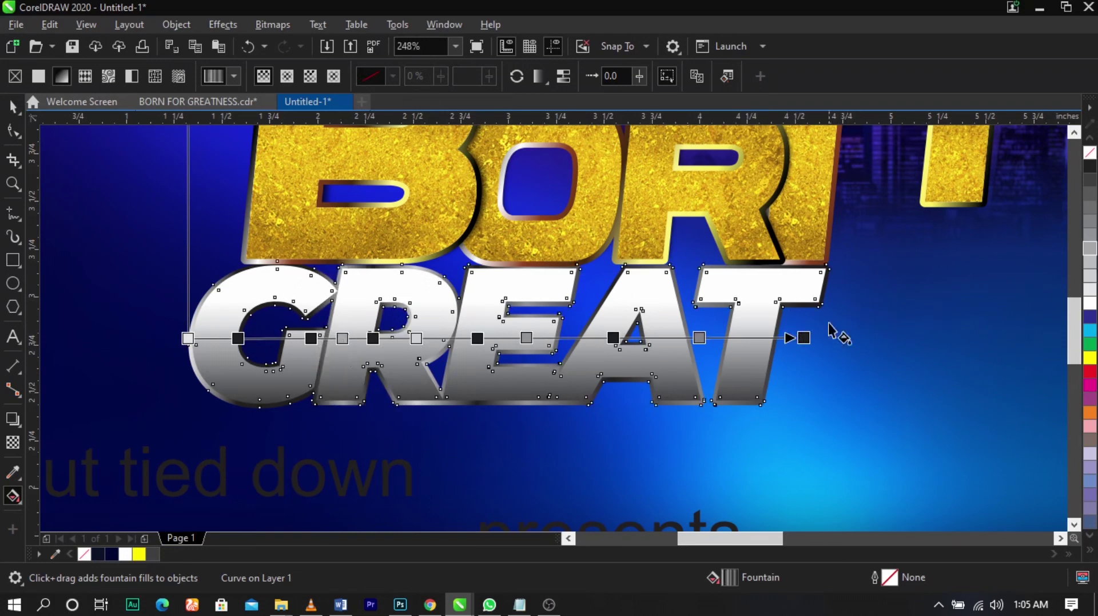
pyautogui.moveTo(1091, 248)
pyautogui.mouseDown()
pyautogui.moveTo(759, 347)
pyautogui.moveTo(756, 339)
pyautogui.mouseUp()
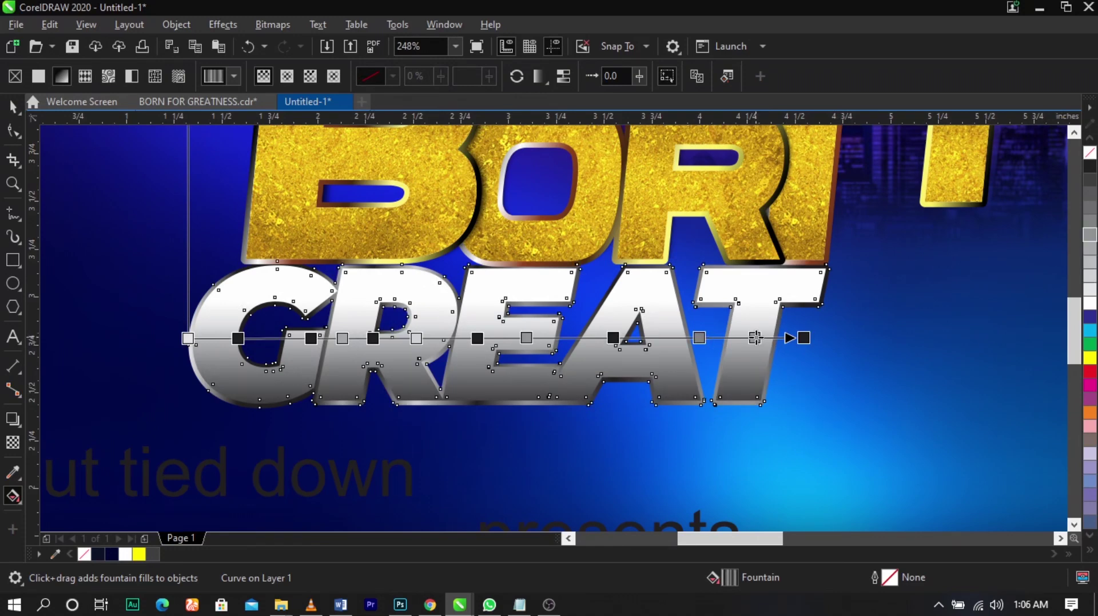
pyautogui.click(13, 105)
pyautogui.click(108, 248)
pyautogui.scroll(-3, 595, 279)
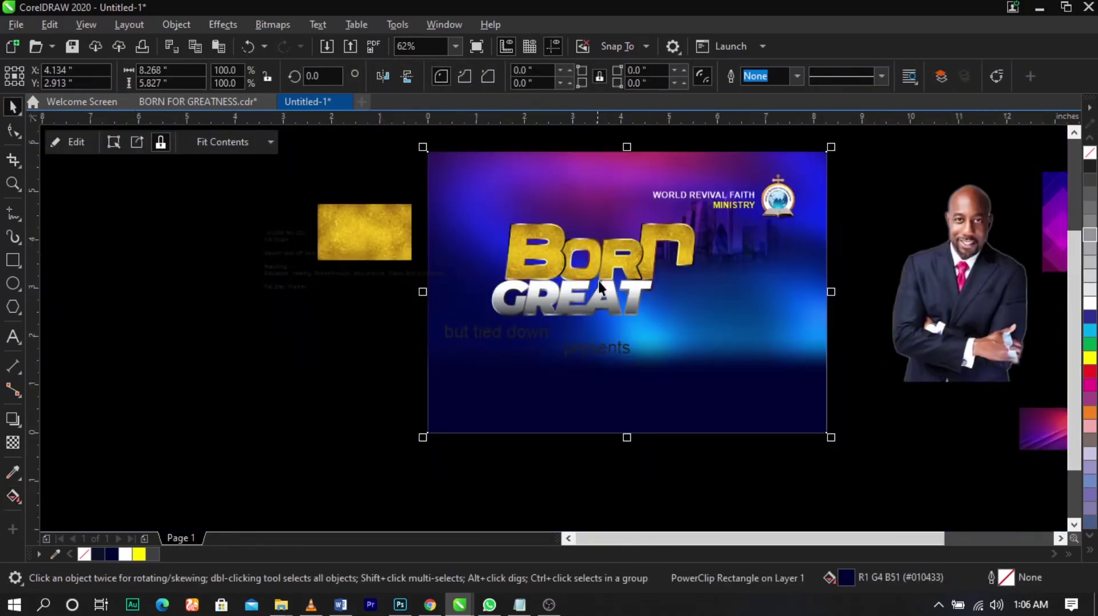
# - Select the GREAT text and reposition the ends of its vertical fountain fill to fit within the letter height
pyautogui.scroll(1, 598, 278)
pyautogui.scroll(1, 599, 278)
pyautogui.click(631, 297)
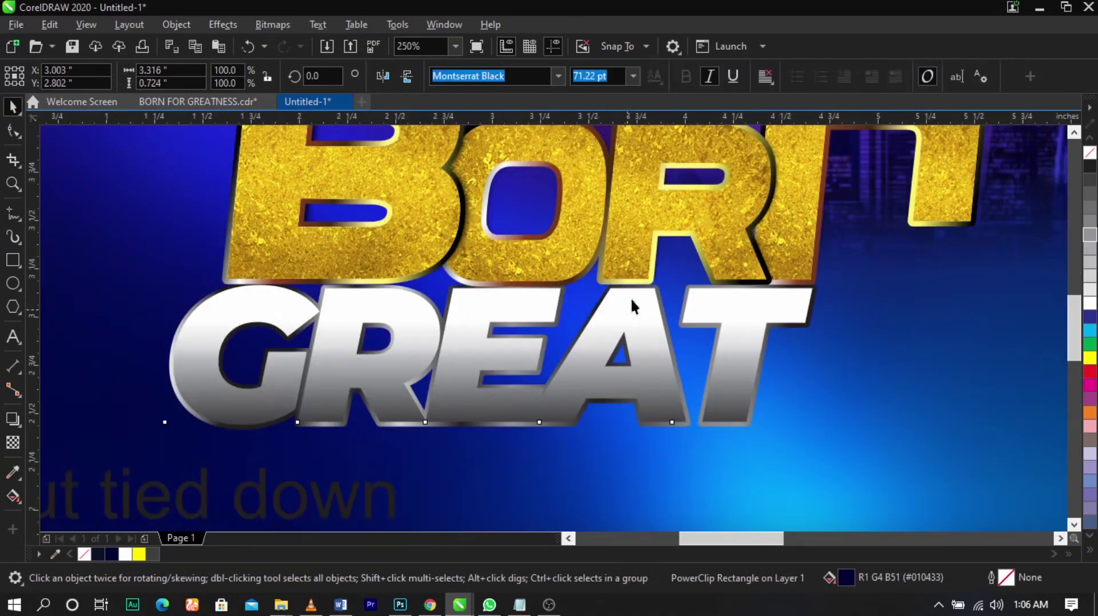
pyautogui.click(12, 496)
pyautogui.moveTo(497, 448); pyautogui.dragTo(499, 412)
pyautogui.moveTo(497, 319); pyautogui.dragTo(499, 311)
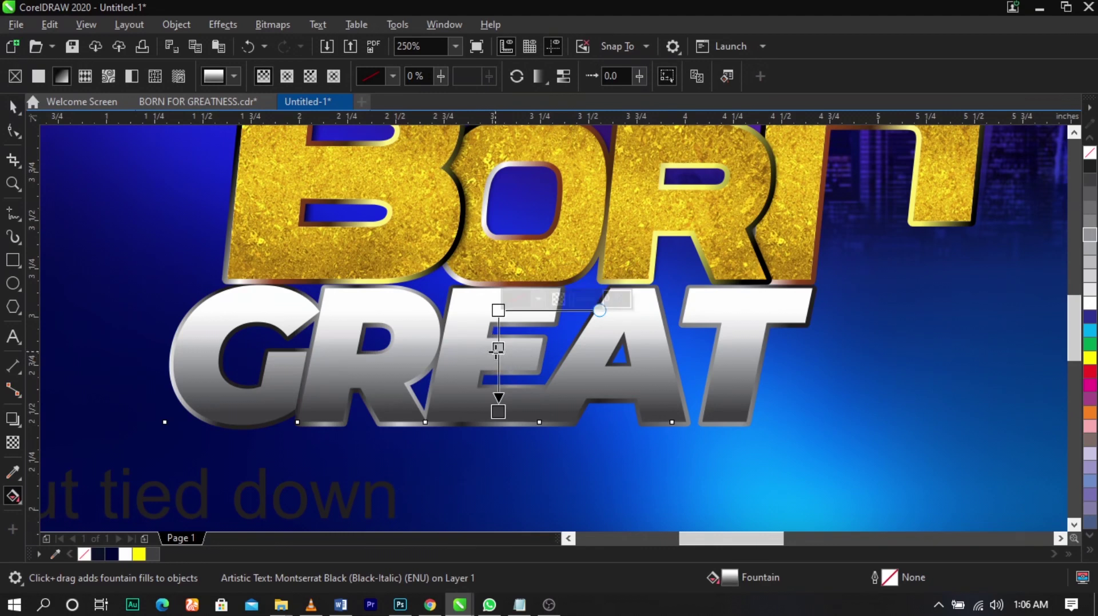
# - Set the bottom colour of GREAT's vertical gradient to C62 M55 Y53 K27
pyautogui.click(499, 411)
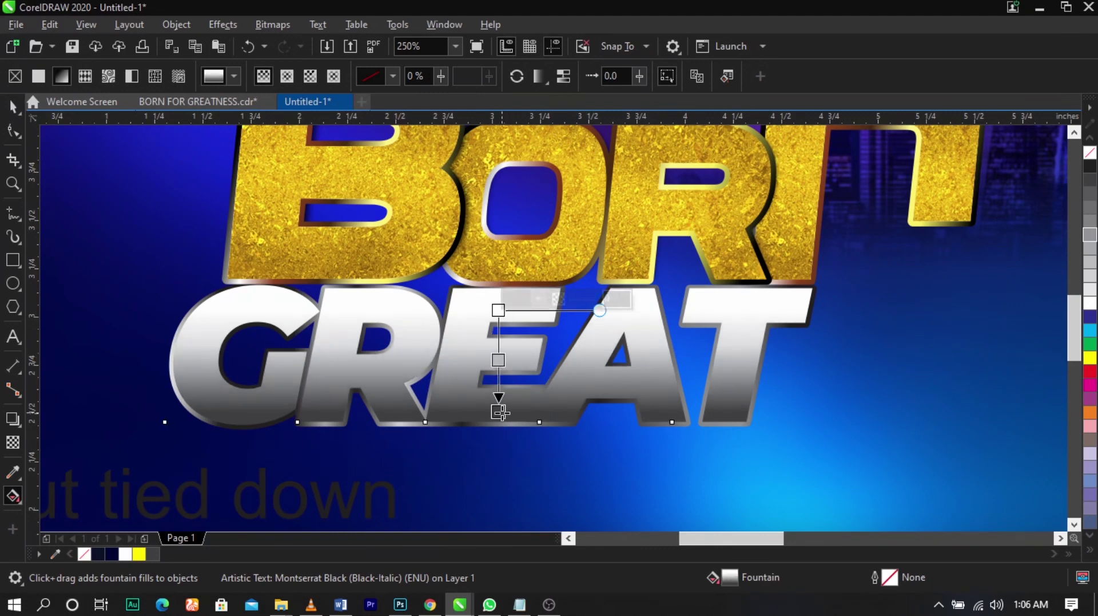
pyautogui.click(542, 401)
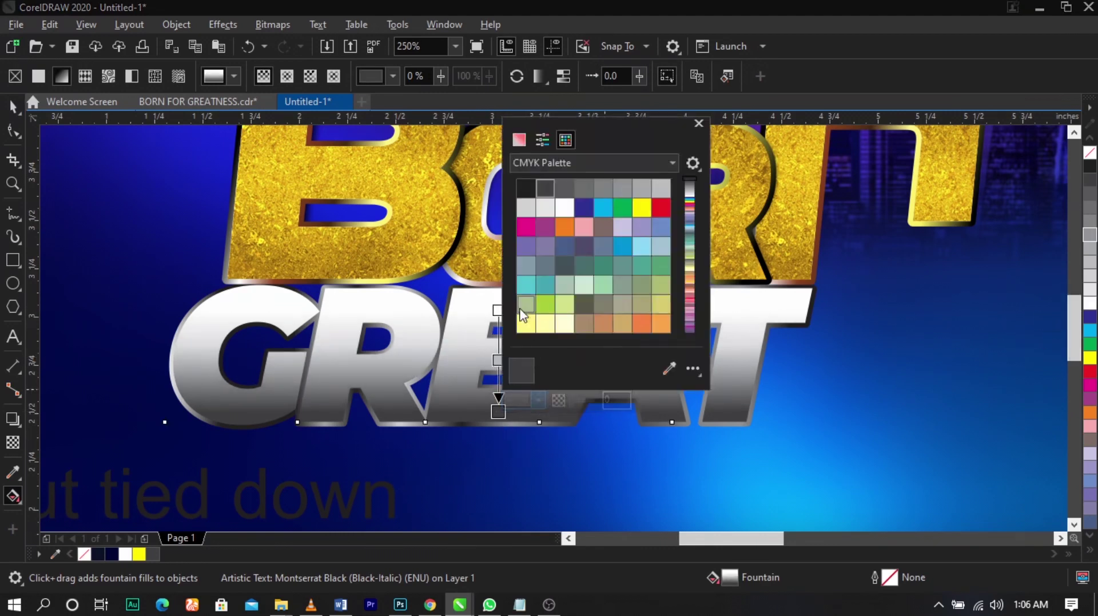
pyautogui.click(519, 139)
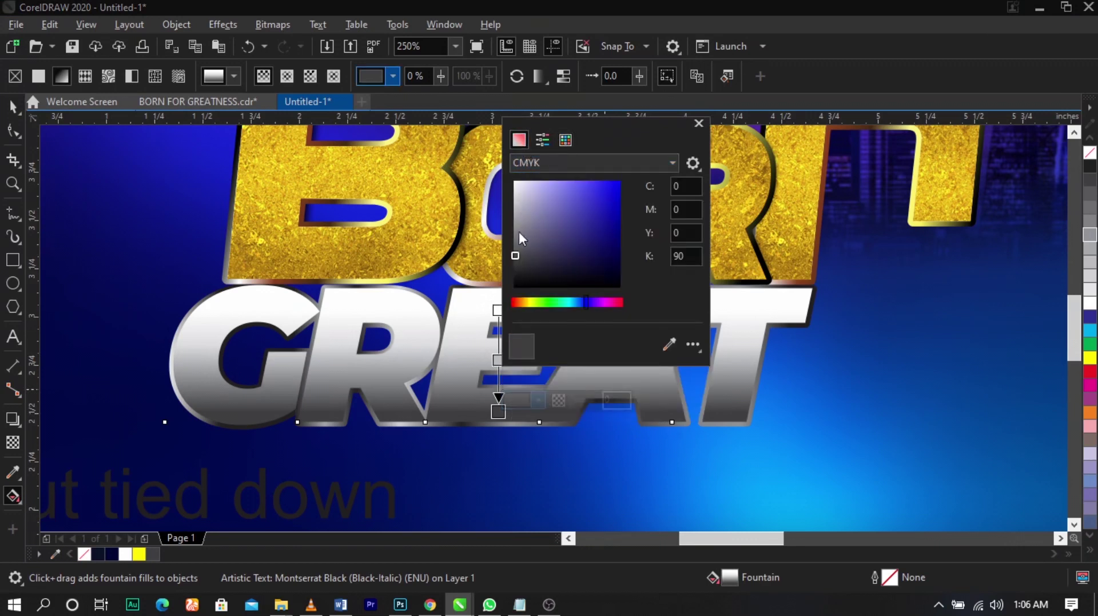
pyautogui.moveTo(520, 232); pyautogui.dragTo(513, 246)
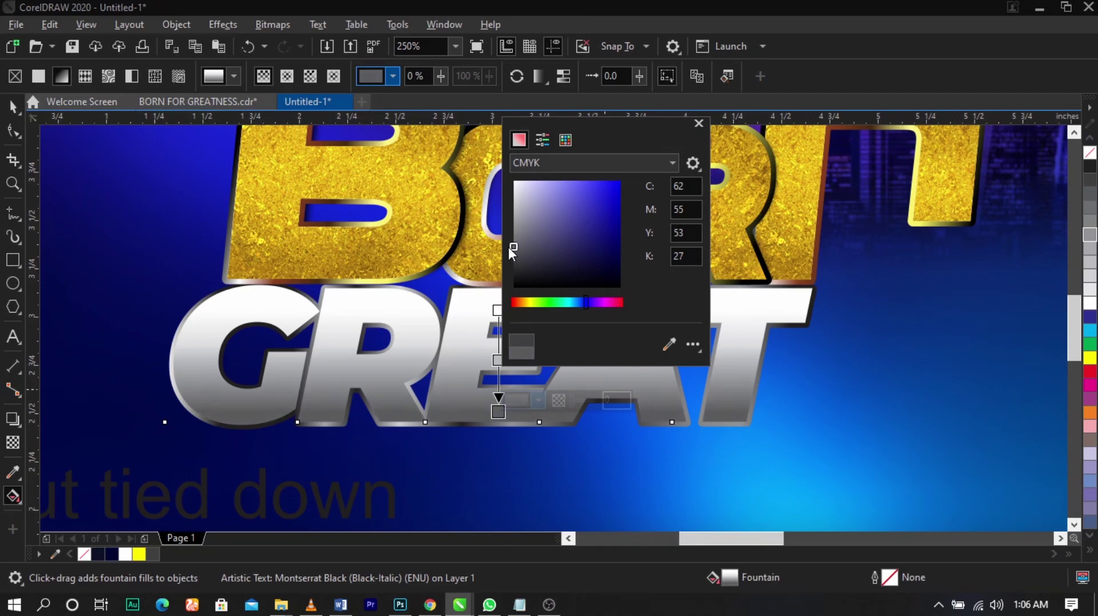
pyautogui.scroll(-3, 595, 320)
pyautogui.click(755, 389)
pyautogui.click(12, 104)
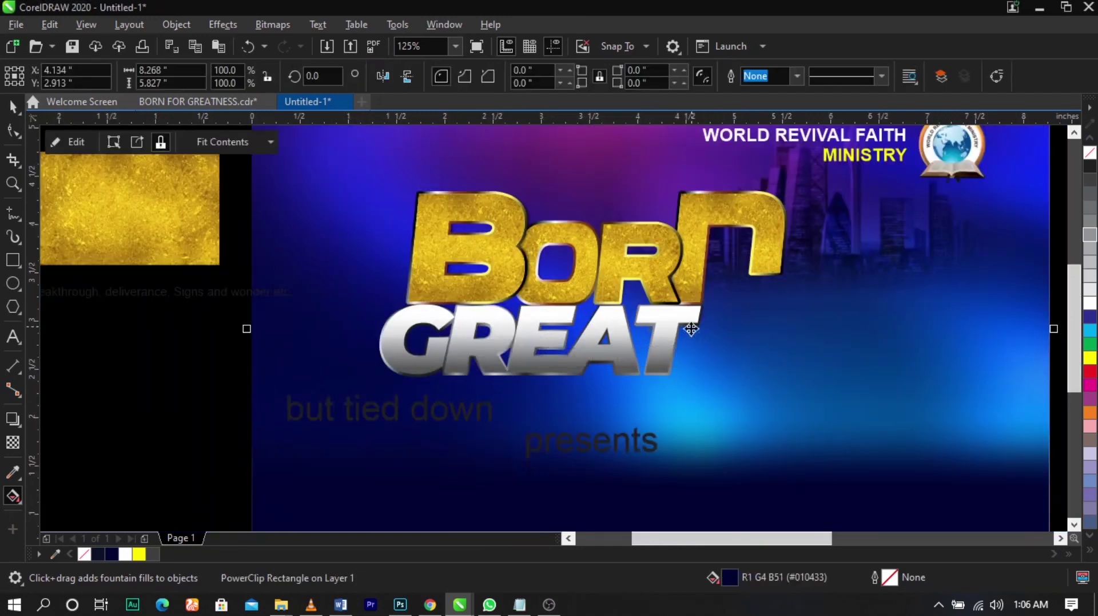
# - Scale the whole Born GREAT title to 96.7%, shift it up and left, and place "but tied down" beside GREAT
pyautogui.moveTo(241, 170); pyautogui.dragTo(785, 379)
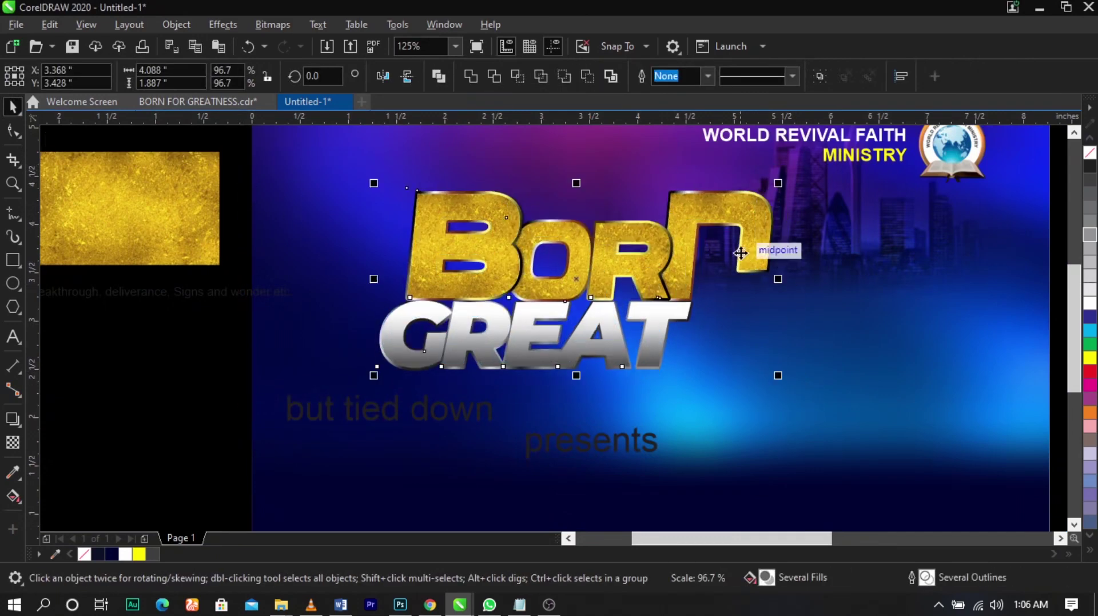
pyautogui.moveTo(753, 245); pyautogui.dragTo(740, 228)
pyautogui.click(484, 411)
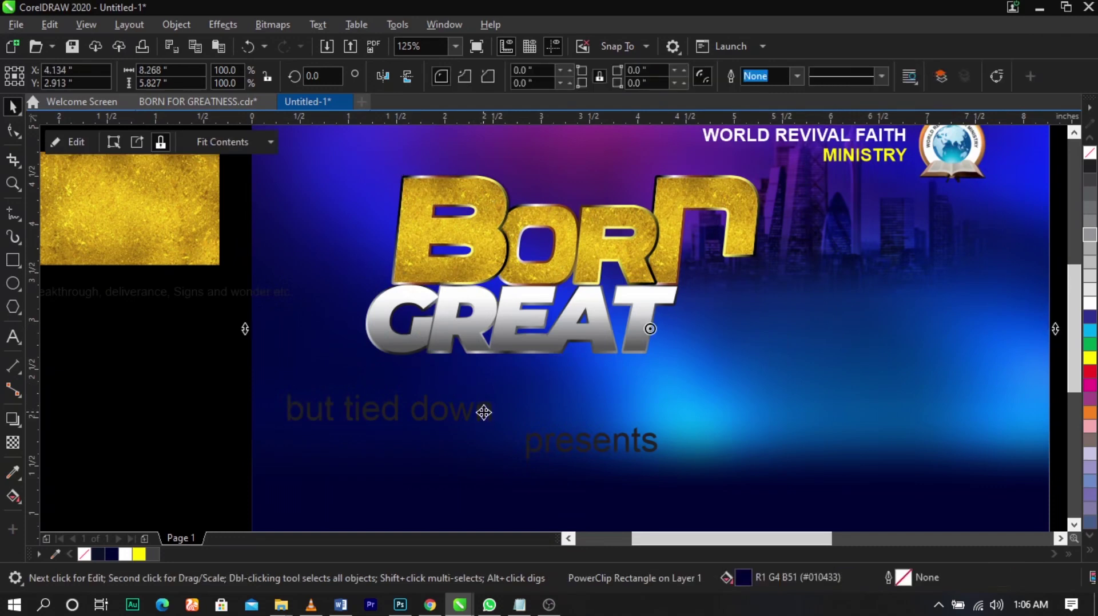
pyautogui.moveTo(479, 412); pyautogui.dragTo(860, 327)
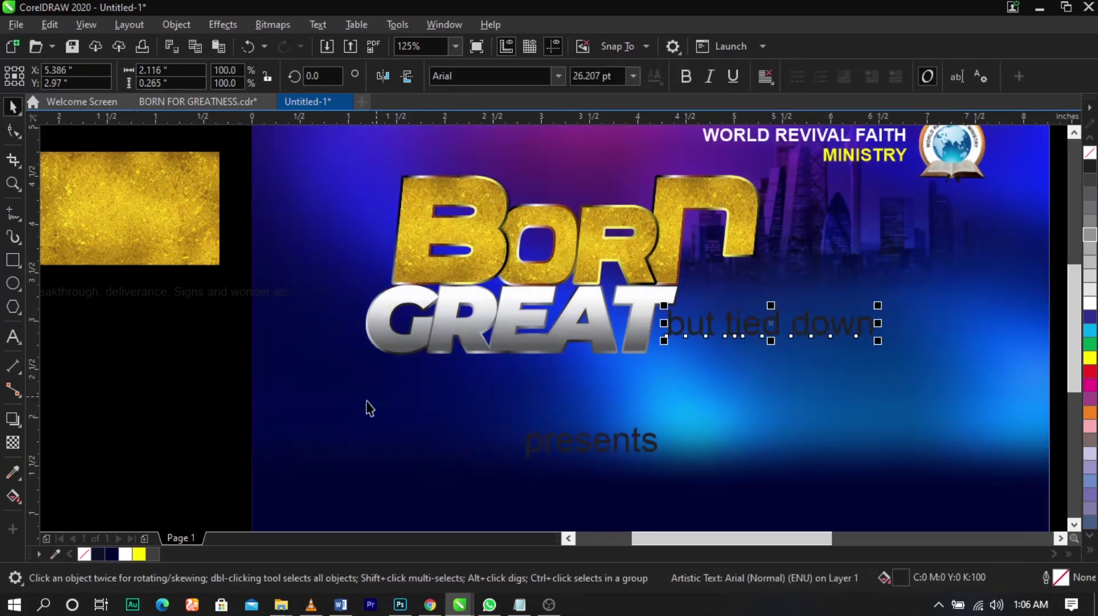
# - Shift the title slightly left and down, and stretch GREAT and its outline a little taller
pyautogui.moveTo(293, 402); pyautogui.dragTo(824, 150)
pyautogui.moveTo(736, 204); pyautogui.dragTo(720, 212)
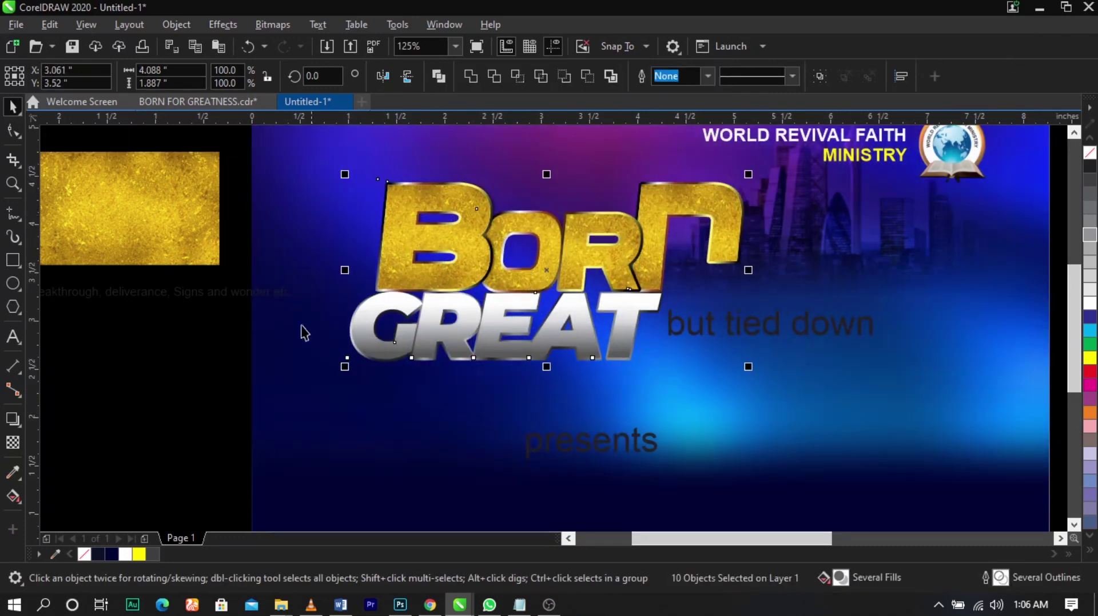
pyautogui.moveTo(311, 268); pyautogui.dragTo(638, 424)
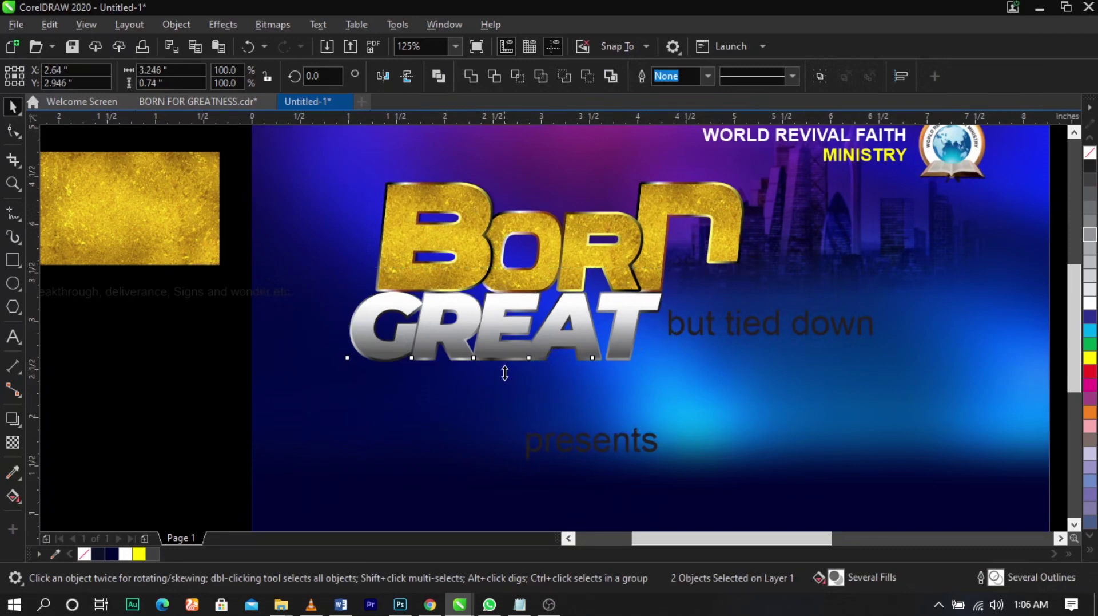
pyautogui.moveTo(505, 371); pyautogui.dragTo(504, 382)
pyautogui.click(572, 395)
# - Change the "but tied down" text to UPPERCASE
pyautogui.press('z')
pyautogui.moveTo(331, 403); pyautogui.dragTo(961, 199)
pyautogui.press('space')
pyautogui.doubleClick(853, 393)
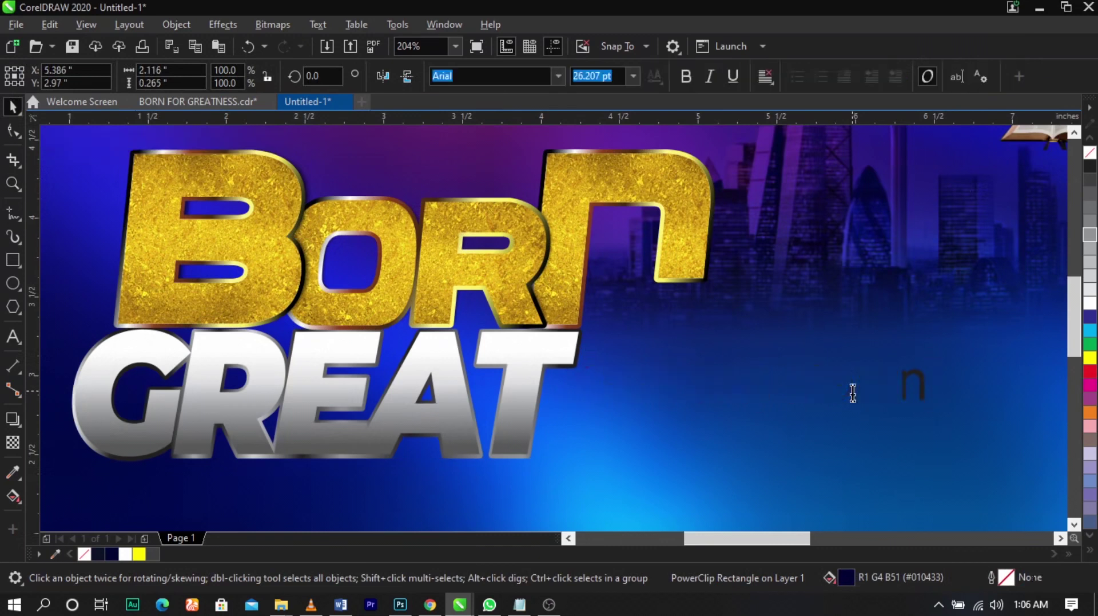
pyautogui.hotkey('ctrl', 'a')
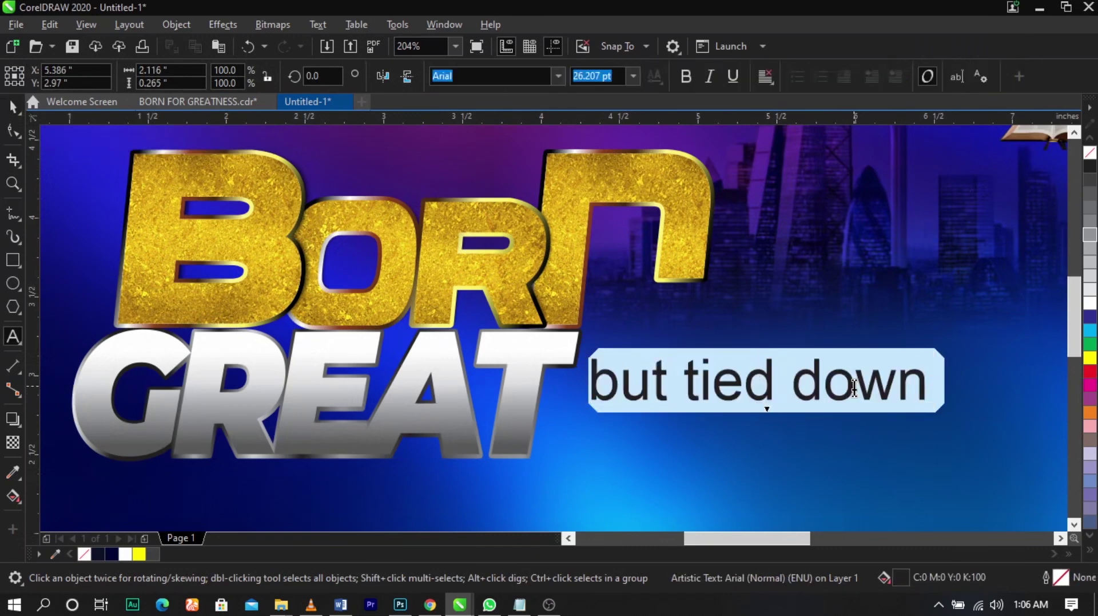
pyautogui.hotkey('shift', 'F3')
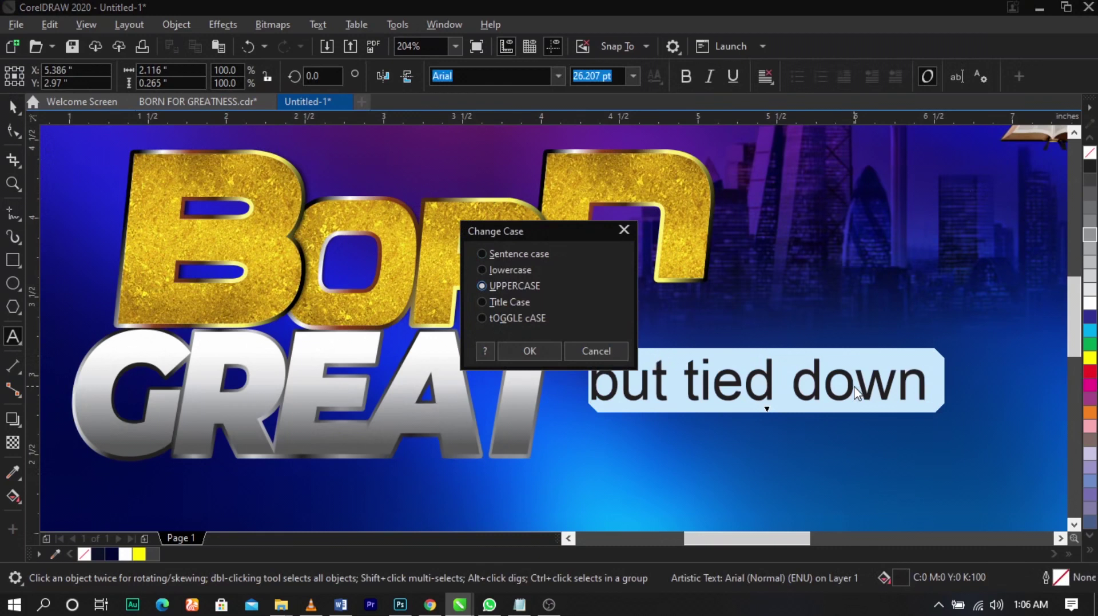
pyautogui.press('Return')
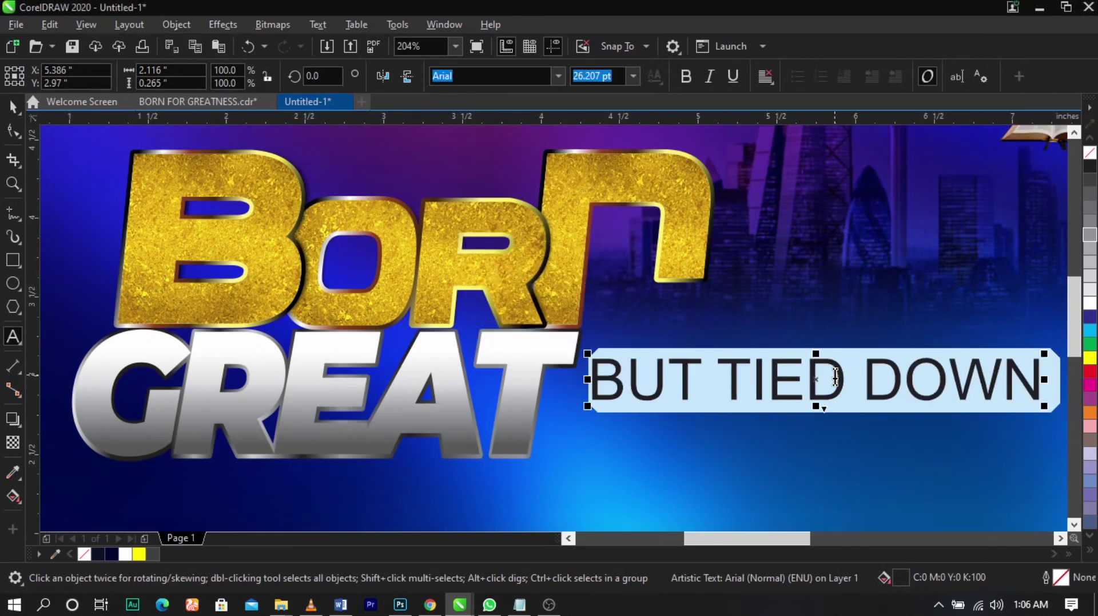
# - Break the BUT TIED DOWN text so that DOWN sits on a second line
pyautogui.click(846, 376)
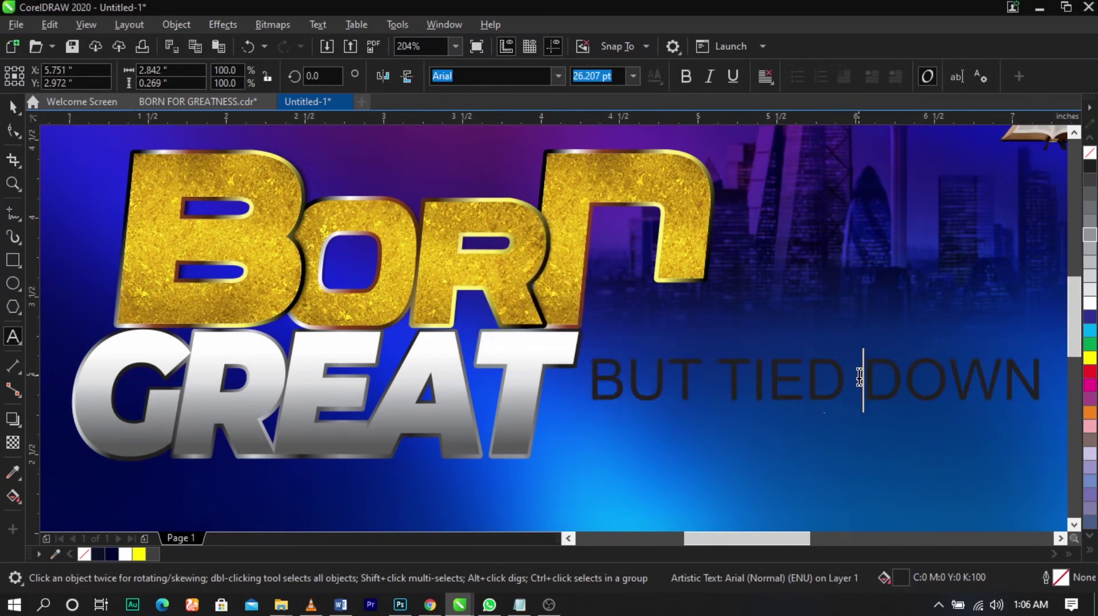
pyautogui.press('Return')
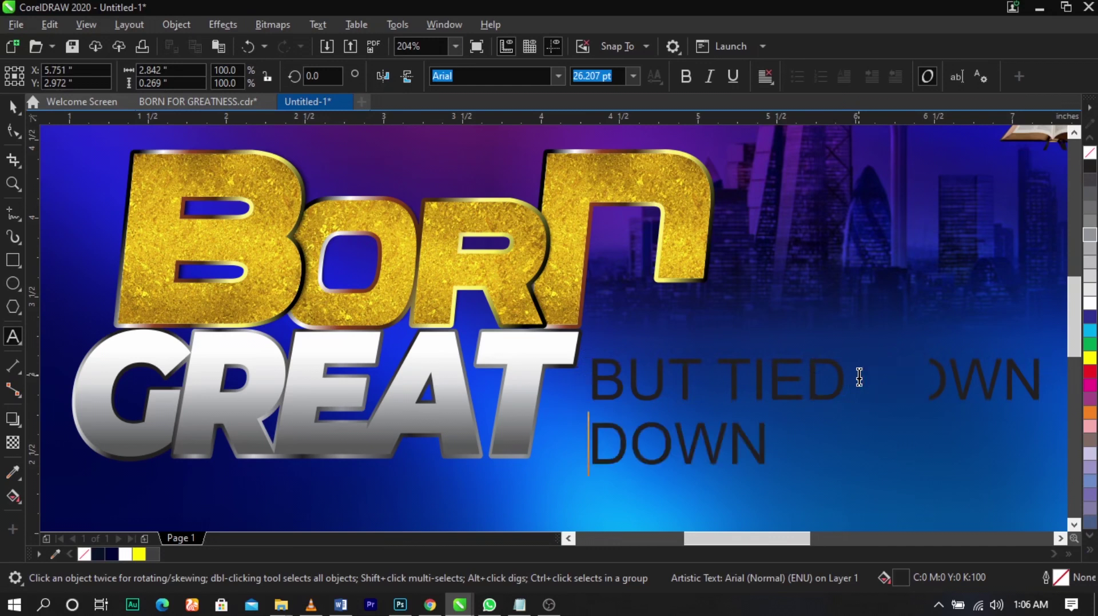
pyautogui.click(12, 106)
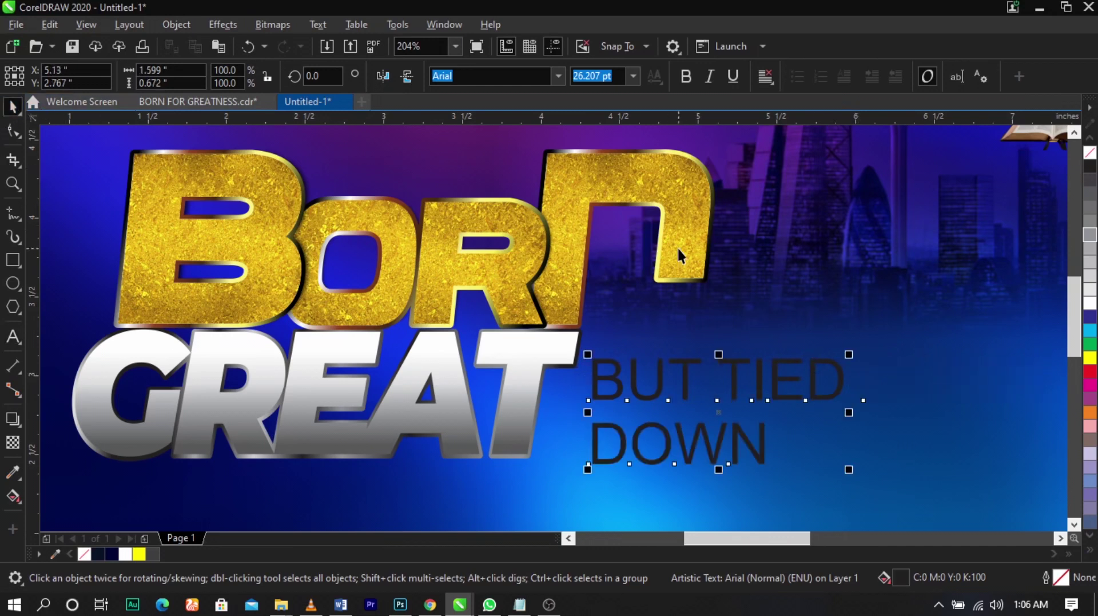
# - Make the BUT TIED DOWN text bold italic and scale it down to 23.671 pt
pyautogui.click(678, 81)
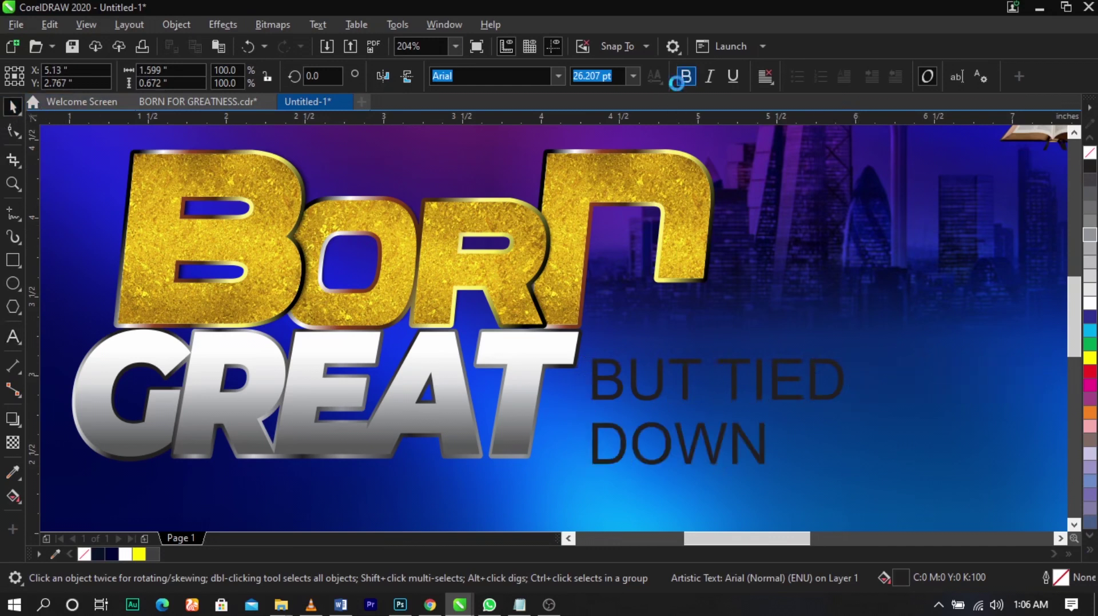
pyautogui.click(706, 76)
pyautogui.moveTo(855, 469); pyautogui.dragTo(767, 455)
# - Tighten the line spacing of the BUT TIED DOWN text and scale it up to 27.16 pt
pyautogui.doubleClick(748, 443)
pyautogui.hotkey('ctrl', 'a')
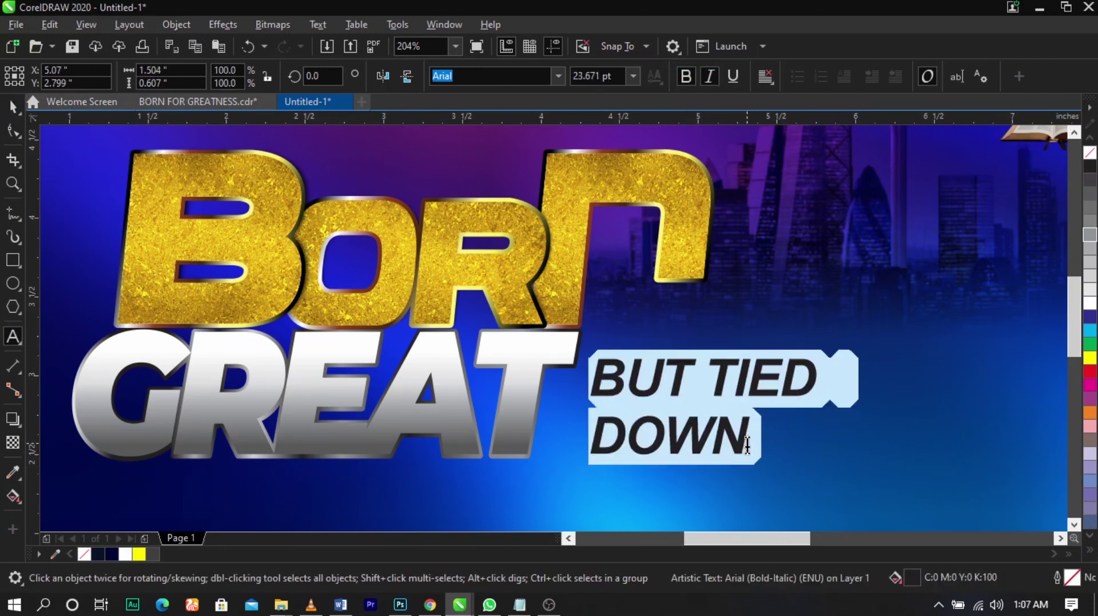
pyautogui.hotkey('ctrl', 'space')
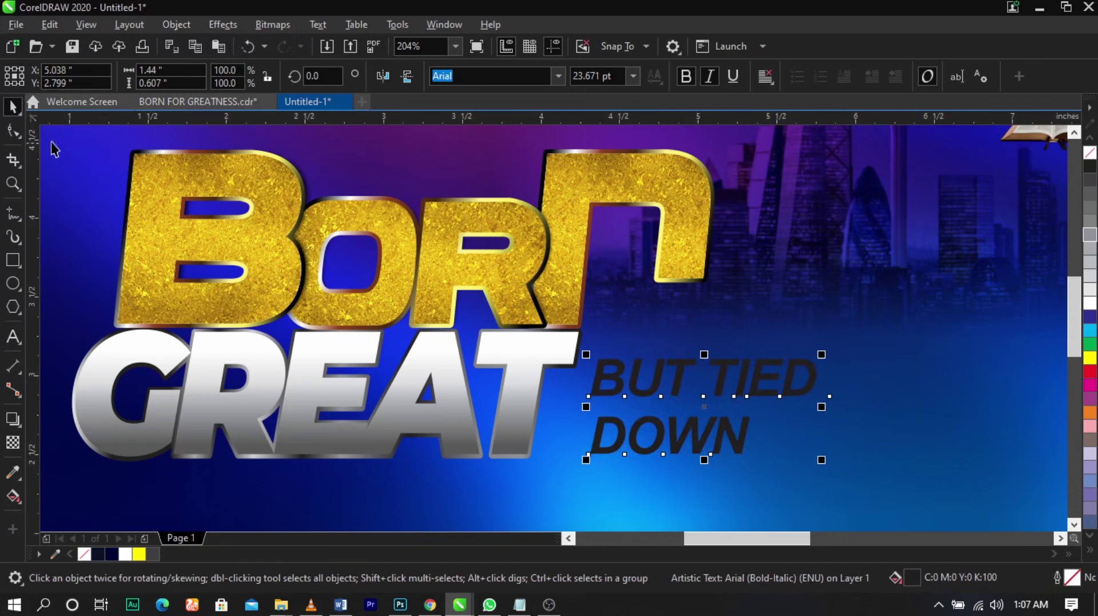
pyautogui.click(12, 131)
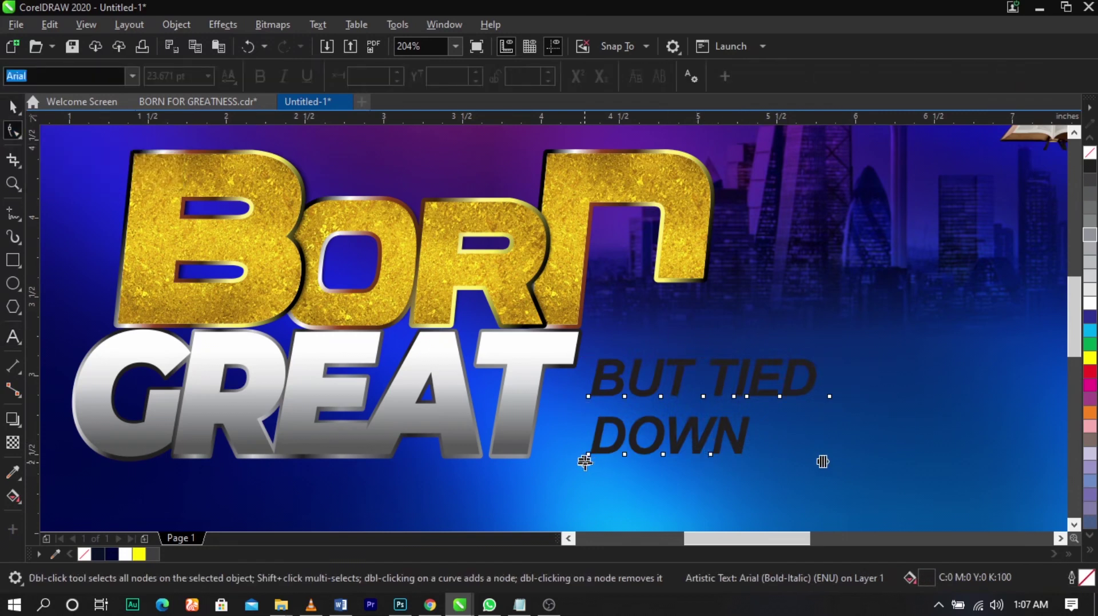
pyautogui.moveTo(584, 461); pyautogui.dragTo(647, 443)
pyautogui.click(13, 106)
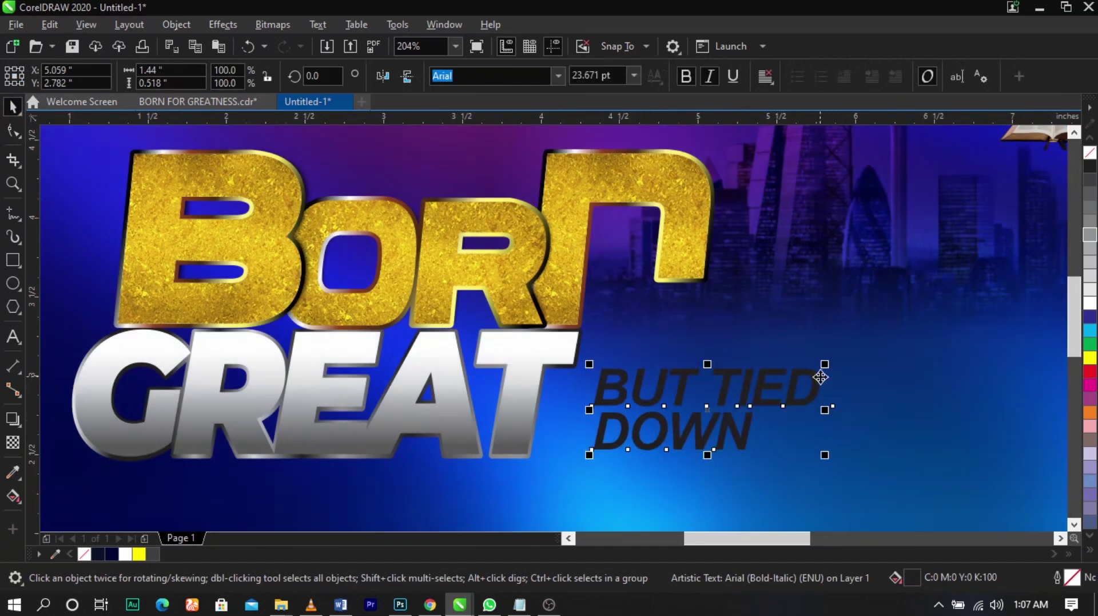
pyautogui.moveTo(825, 365); pyautogui.dragTo(858, 352)
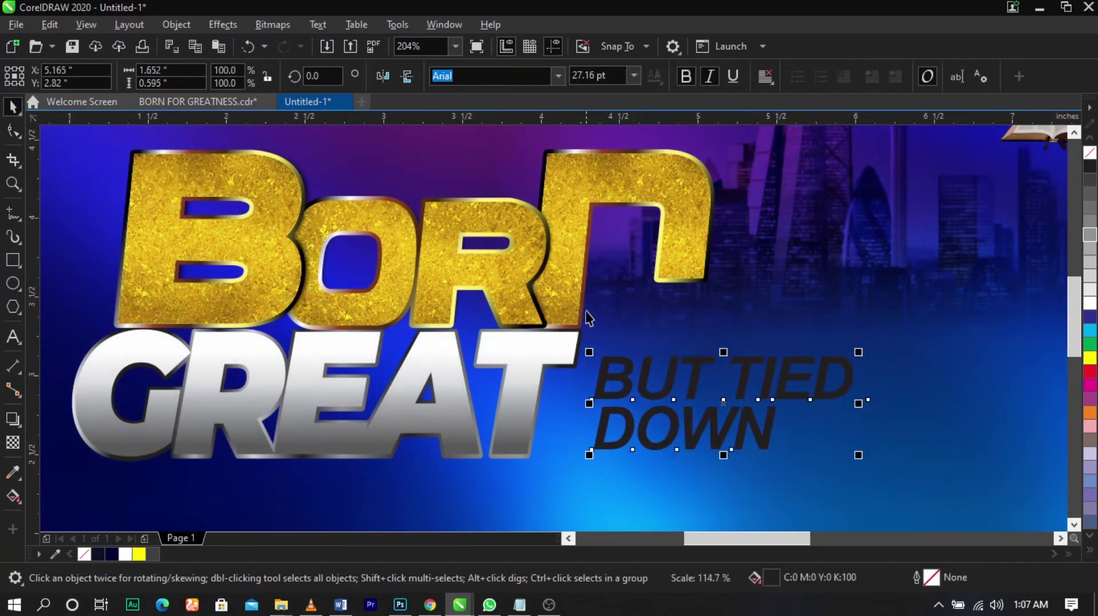
# - Bring the gold texture image beside the BUT TIED DOWN text and PowerClip it inside the lettering
pyautogui.scroll(-2, 706, 331)
pyautogui.moveTo(218, 275); pyautogui.dragTo(840, 409)
pyautogui.scroll(4, 773, 394)
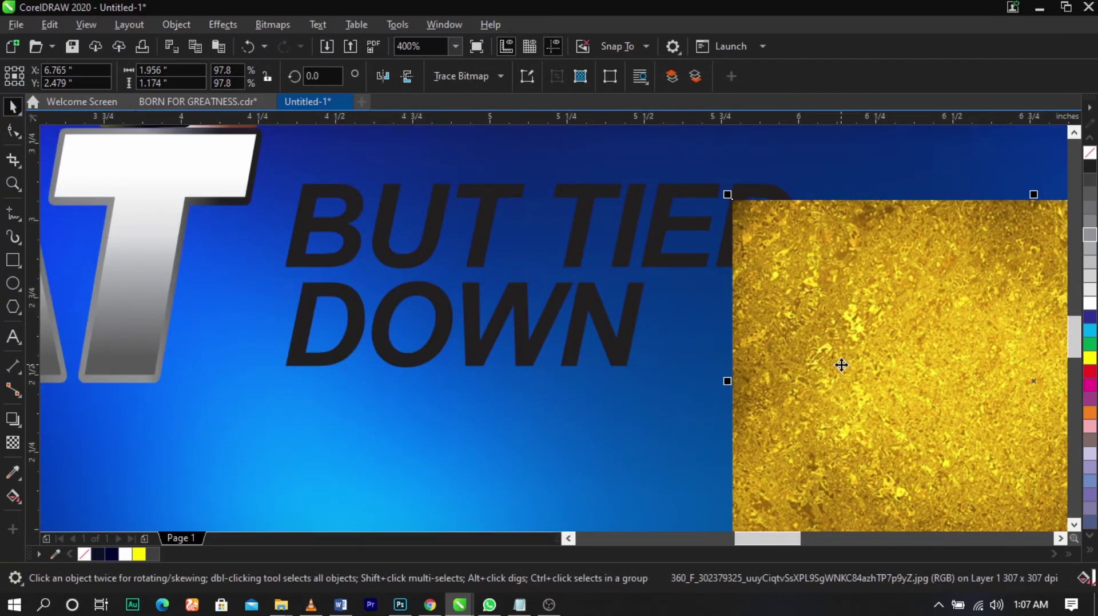
pyautogui.moveTo(842, 364); pyautogui.dragTo(878, 353)
pyautogui.scroll(-2, 800, 340)
pyautogui.rightClick(824, 346)
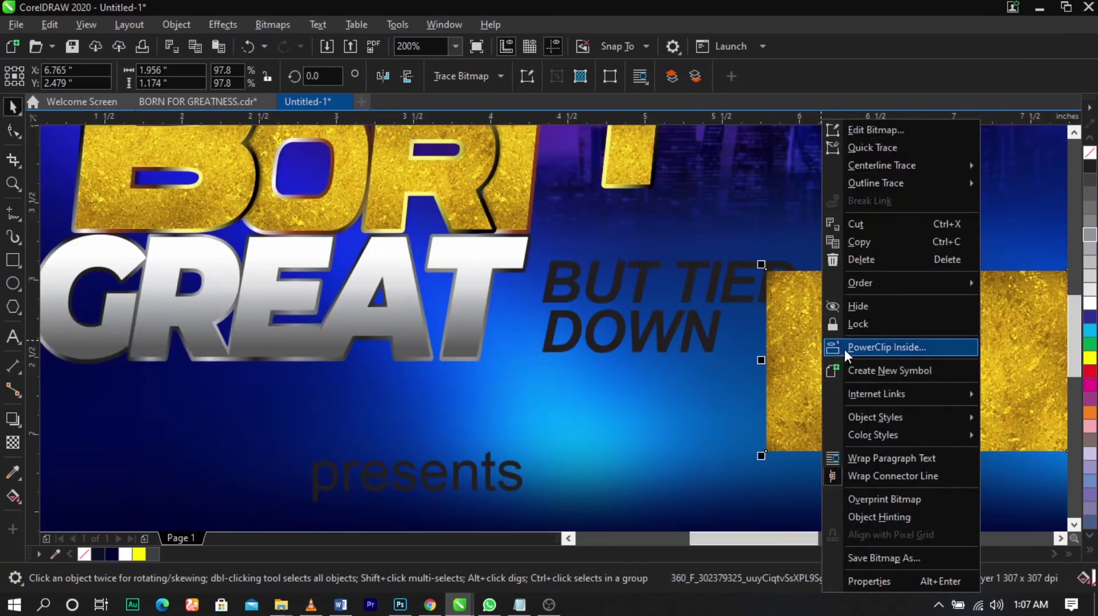
pyautogui.click(843, 347)
pyautogui.click(727, 294)
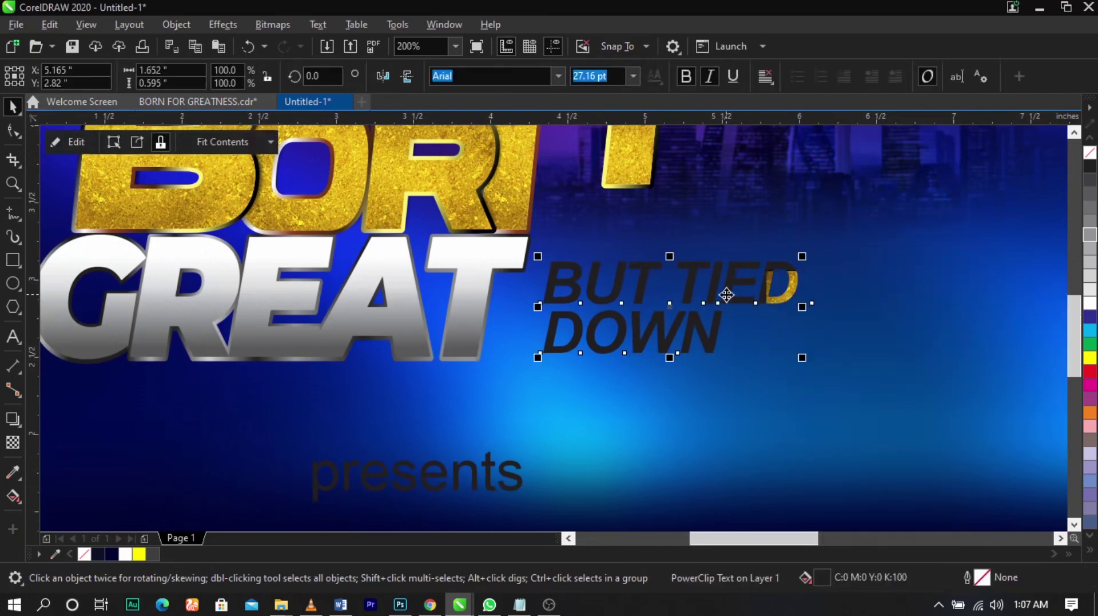
pyautogui.click(820, 301)
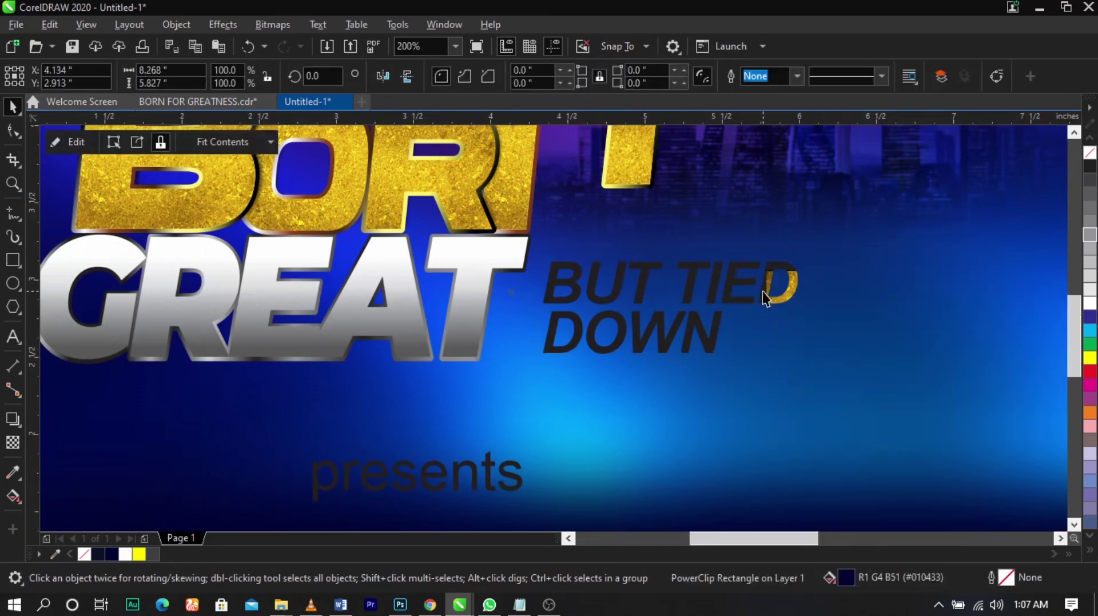
# - Edit the BUT TIED DOWN PowerClip, moving and enlarging the gold texture so it covers all the letters
pyautogui.click(781, 297)
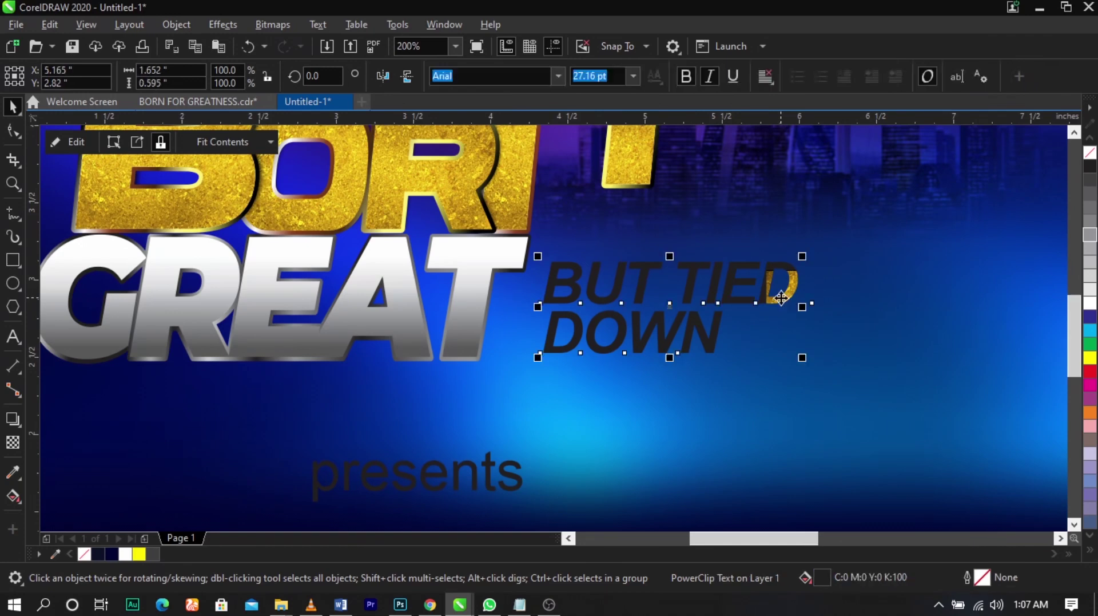
pyautogui.rightClick(781, 297)
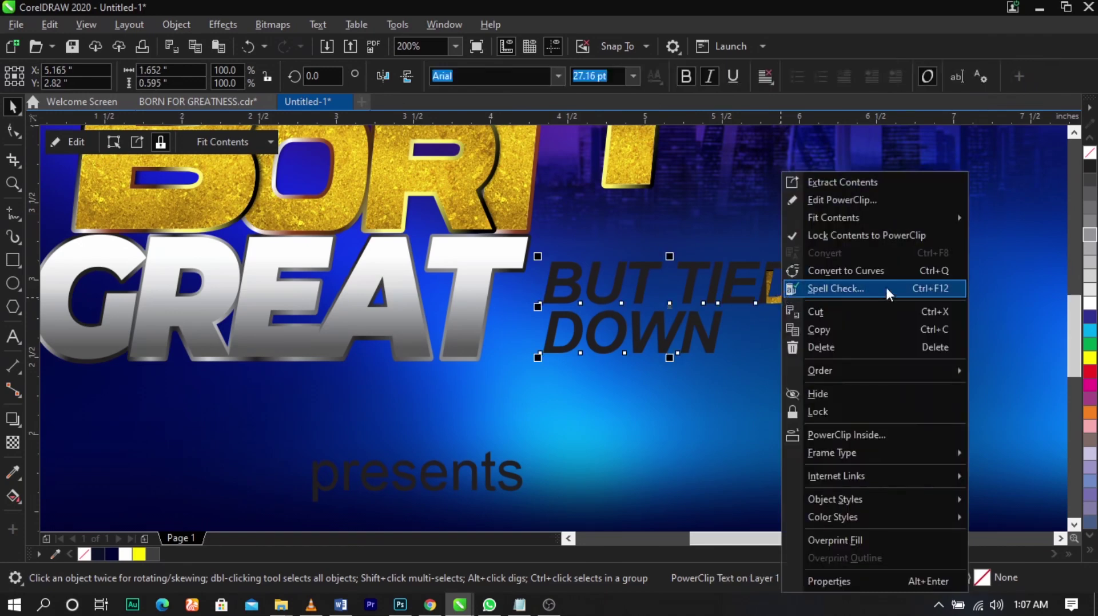
pyautogui.click(863, 200)
pyautogui.moveTo(925, 348); pyautogui.dragTo(663, 316)
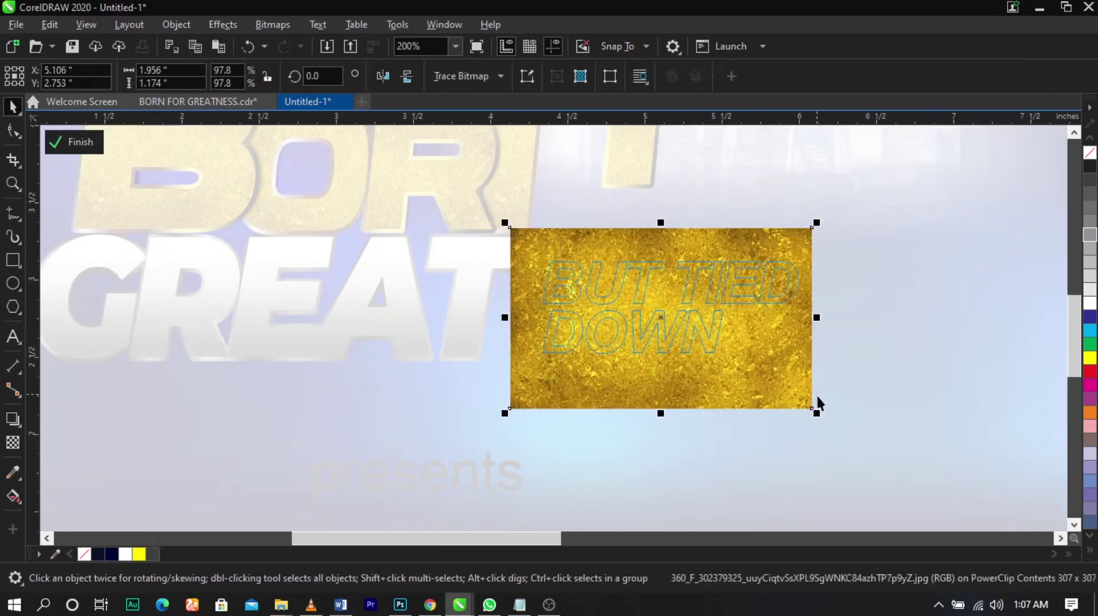
pyautogui.moveTo(815, 413); pyautogui.dragTo(973, 509)
pyautogui.moveTo(857, 430); pyautogui.dragTo(796, 372)
pyautogui.click(920, 394)
pyautogui.click(74, 142)
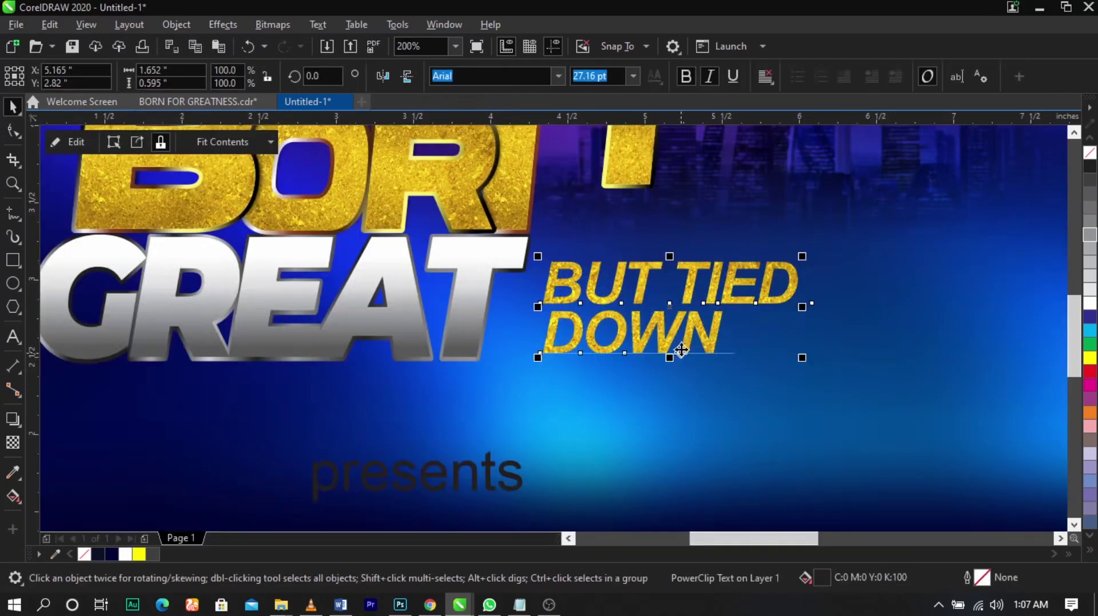
pyautogui.click(733, 377)
pyautogui.scroll(2, 670, 324)
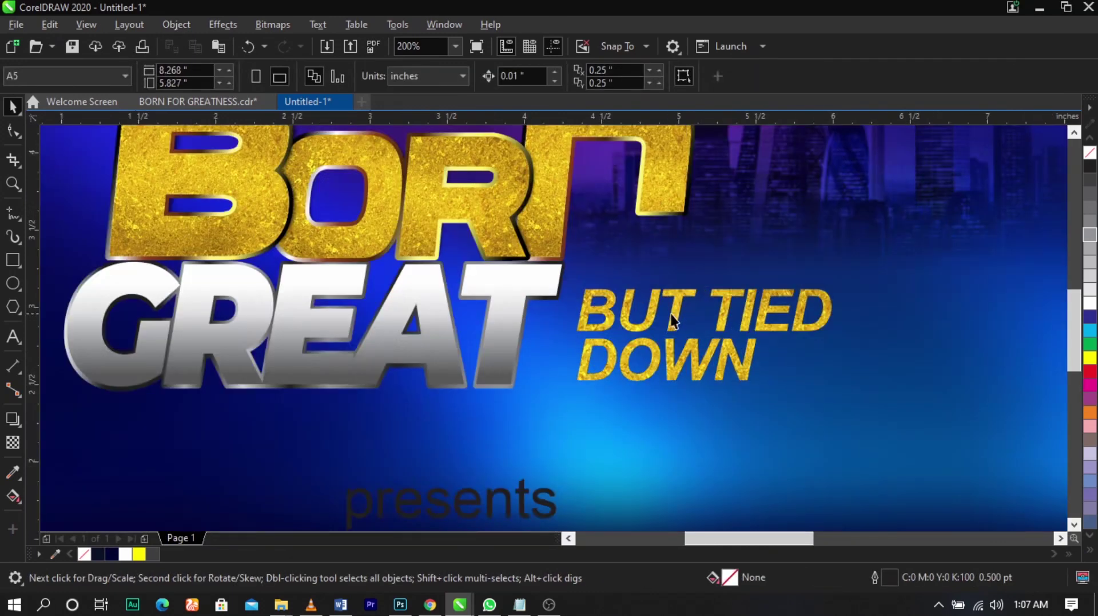
# - Draw a narrow vertical rectangle about 0.07 by 0.83 inches at the start of BUT TIED DOWN, filled white without an outline
pyautogui.click(674, 323)
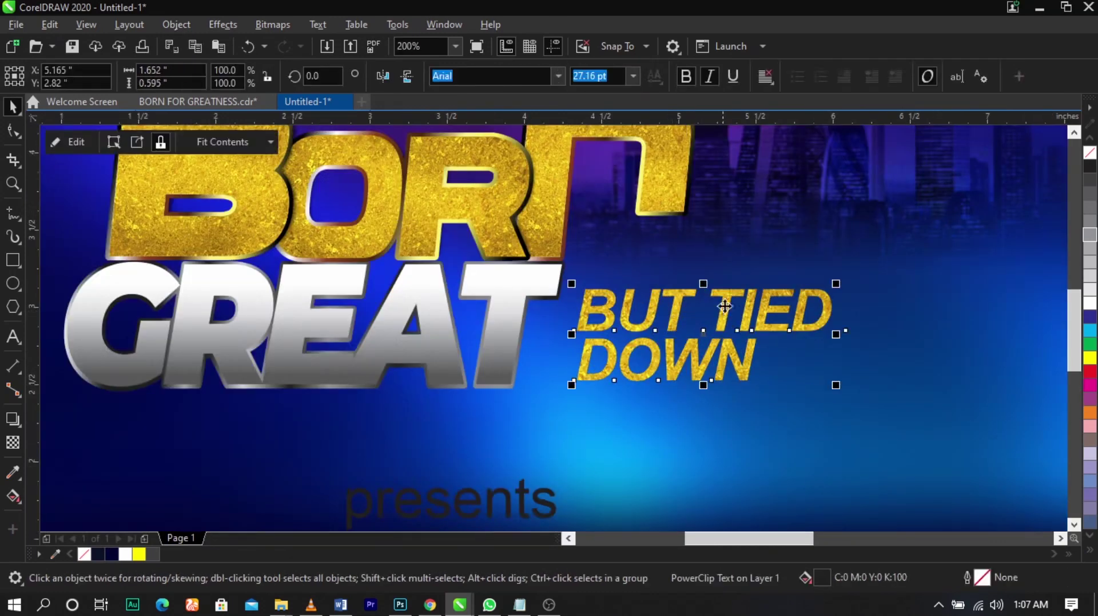
pyautogui.click(12, 263)
pyautogui.click(63, 259)
pyautogui.moveTo(579, 262); pyautogui.dragTo(589, 390)
pyautogui.press('space')
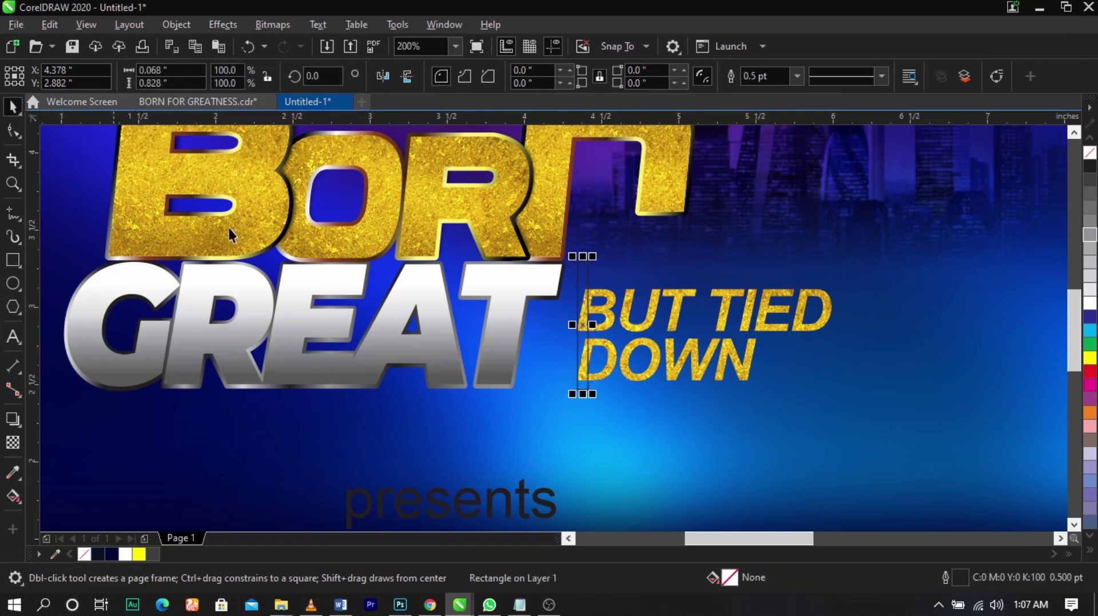
pyautogui.scroll(2, 626, 325)
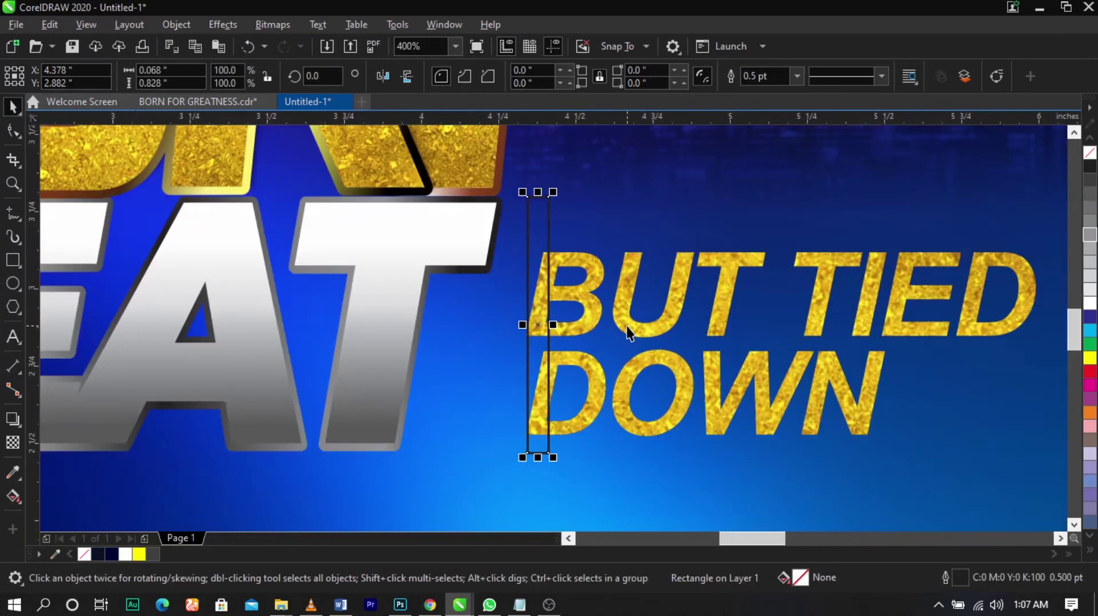
pyautogui.click(1088, 306)
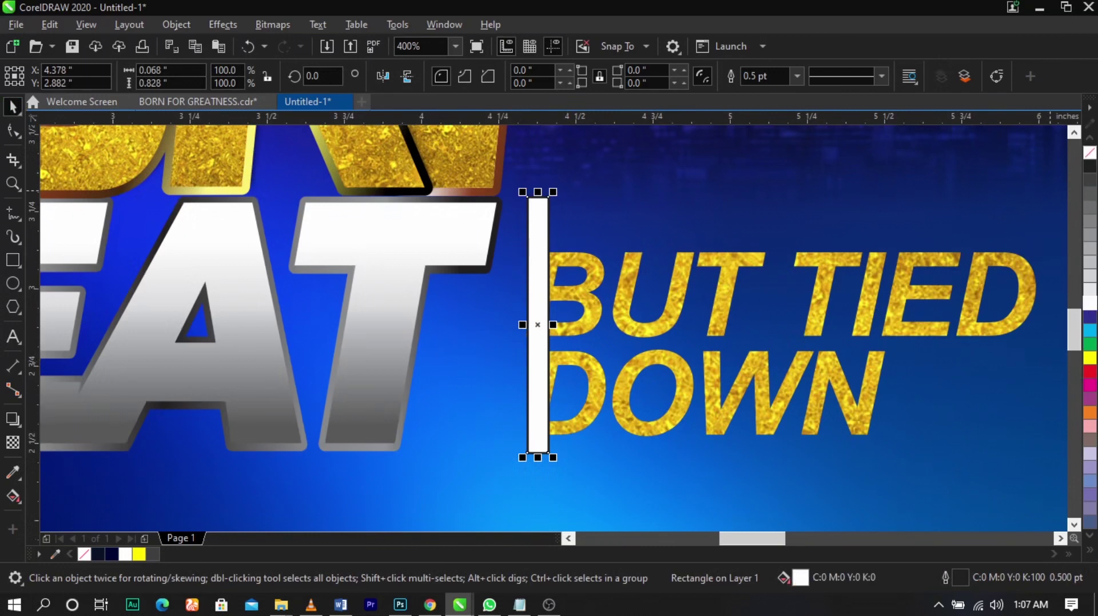
pyautogui.rightClick(1090, 155)
# - Skew the white bar to match the italic slant and position it between GREAT and BUT TIED DOWN
pyautogui.click(522, 233)
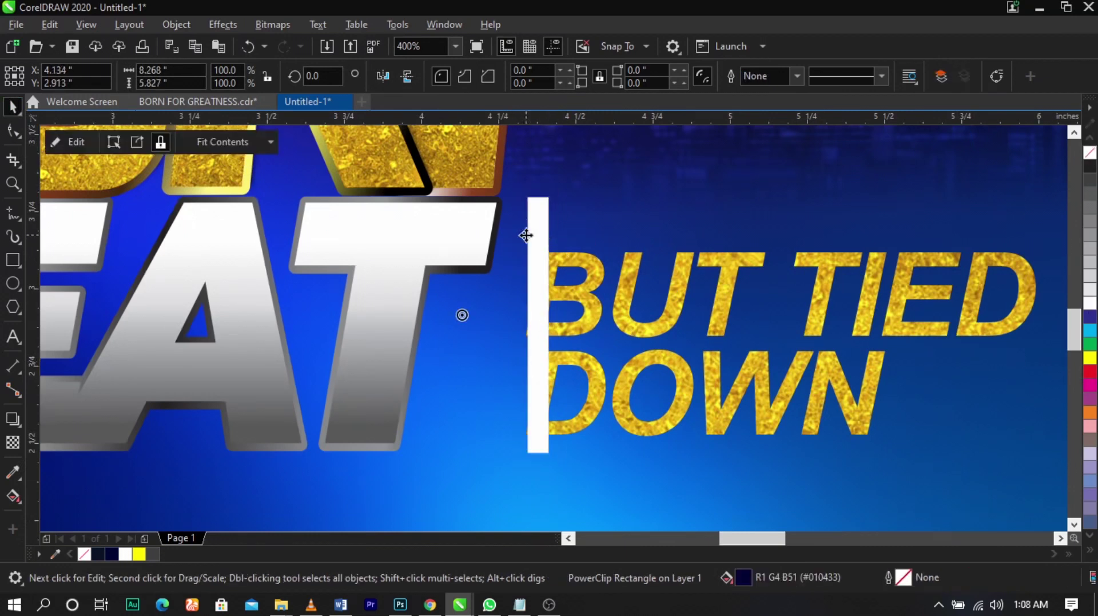
pyautogui.click(533, 233)
pyautogui.click(552, 233)
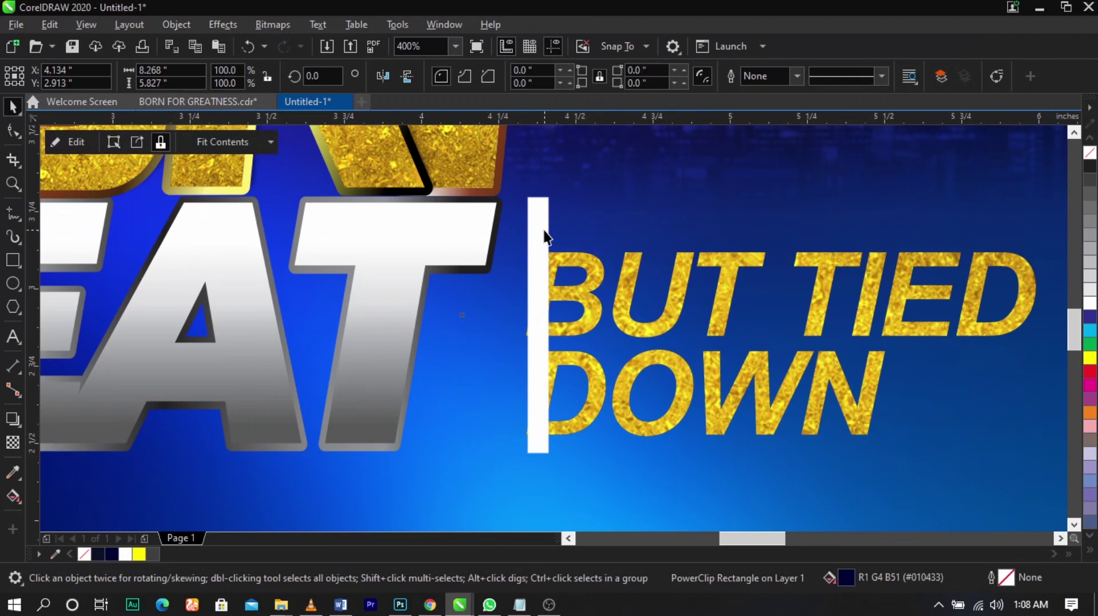
pyautogui.click(546, 231)
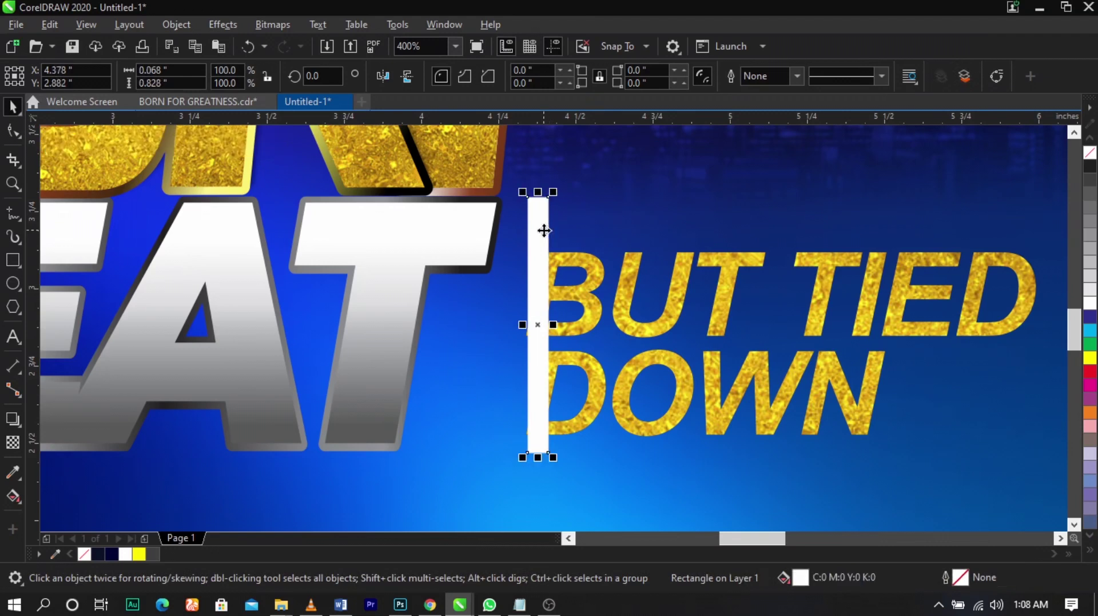
pyautogui.click(549, 229)
pyautogui.click(536, 229)
pyautogui.click(537, 228)
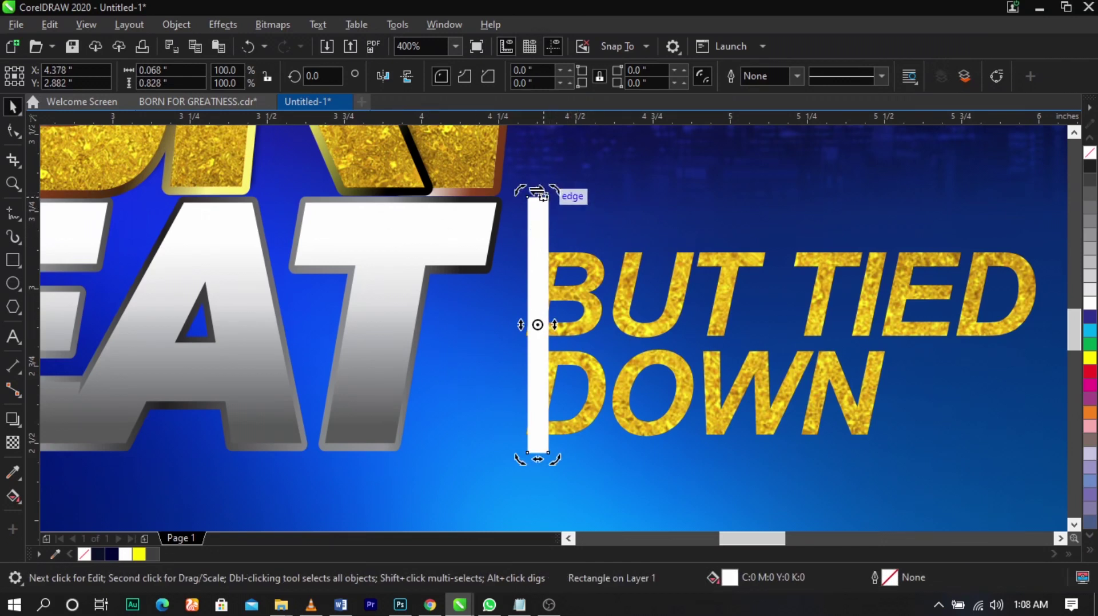
pyautogui.scroll(4, 542, 196)
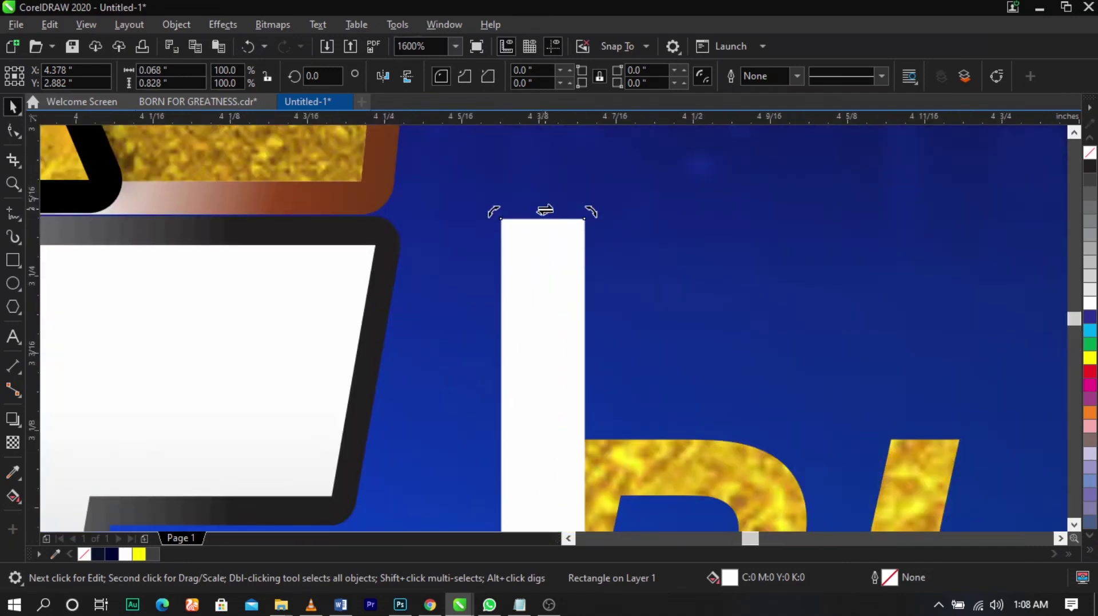
pyautogui.scroll(-4, 545, 210)
pyautogui.moveTo(545, 210); pyautogui.dragTo(607, 211)
pyautogui.moveTo(605, 253); pyautogui.dragTo(584, 274)
pyautogui.click(539, 224)
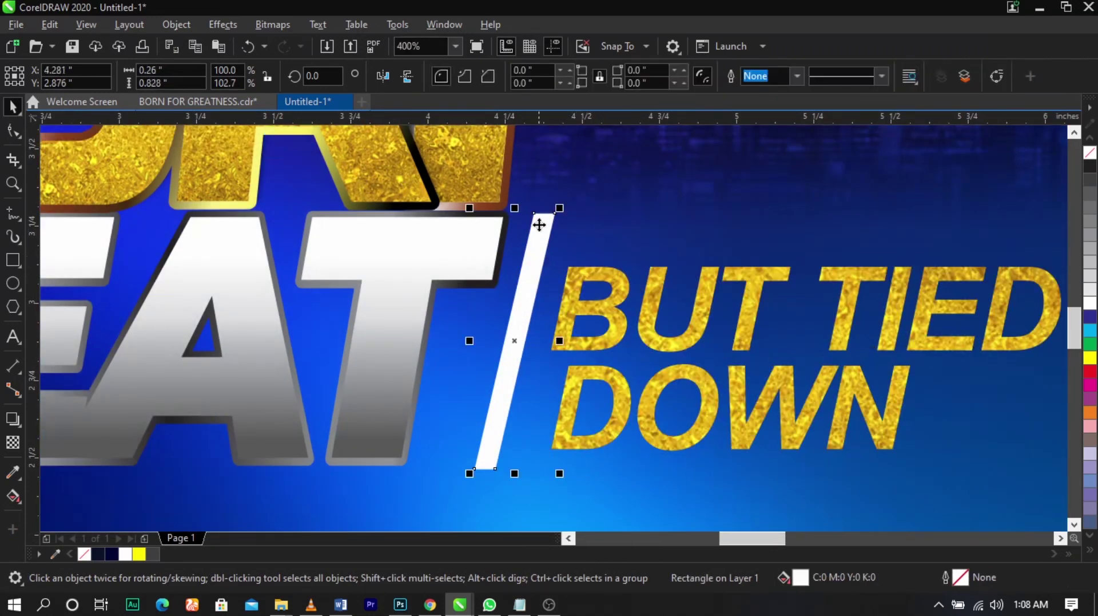
pyautogui.moveTo(539, 224); pyautogui.dragTo(544, 224)
# - Copy the silver fountain fill from GREAT onto the slanted divider bar
pyautogui.click(472, 246)
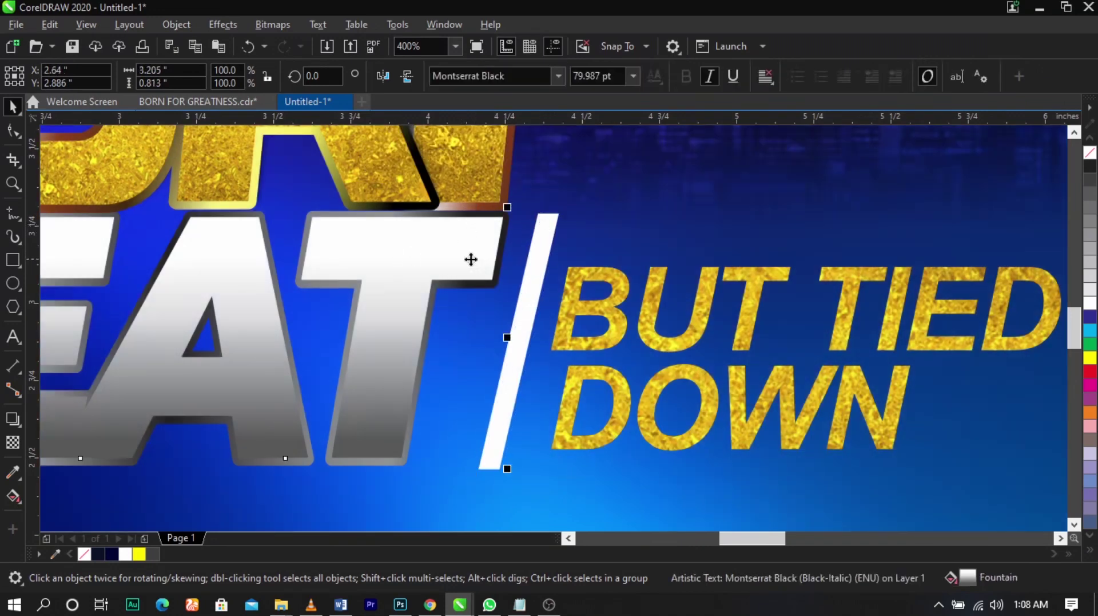
pyautogui.scroll(-2, 413, 318)
pyautogui.scroll(2, 413, 318)
pyautogui.moveTo(456, 265); pyautogui.dragTo(600, 272)
pyautogui.click(630, 320)
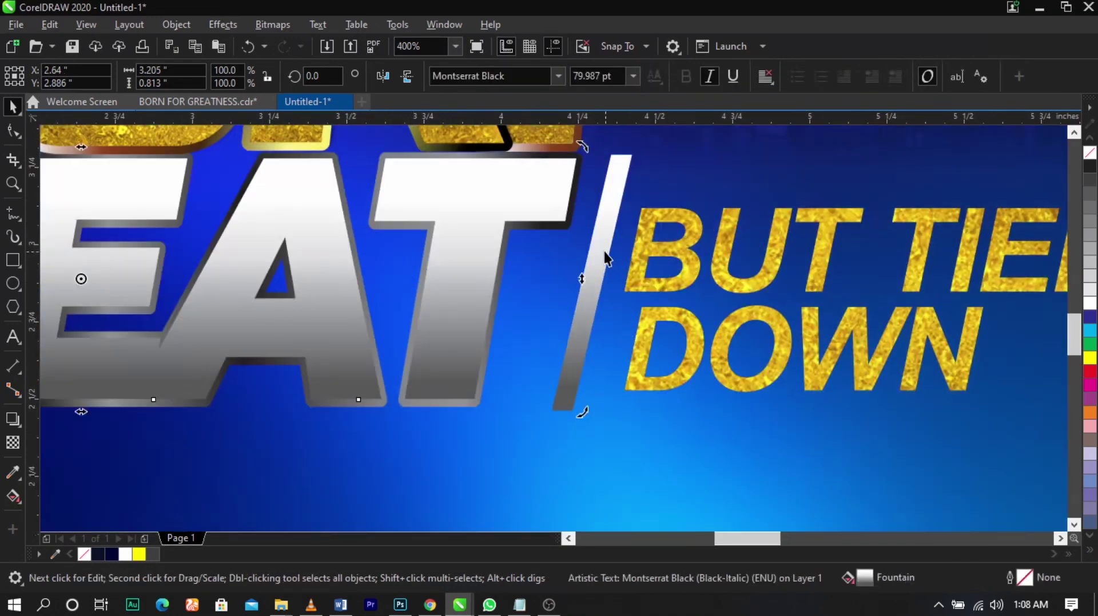
pyautogui.scroll(-2, 671, 250)
pyautogui.click(858, 275)
pyautogui.click(973, 276)
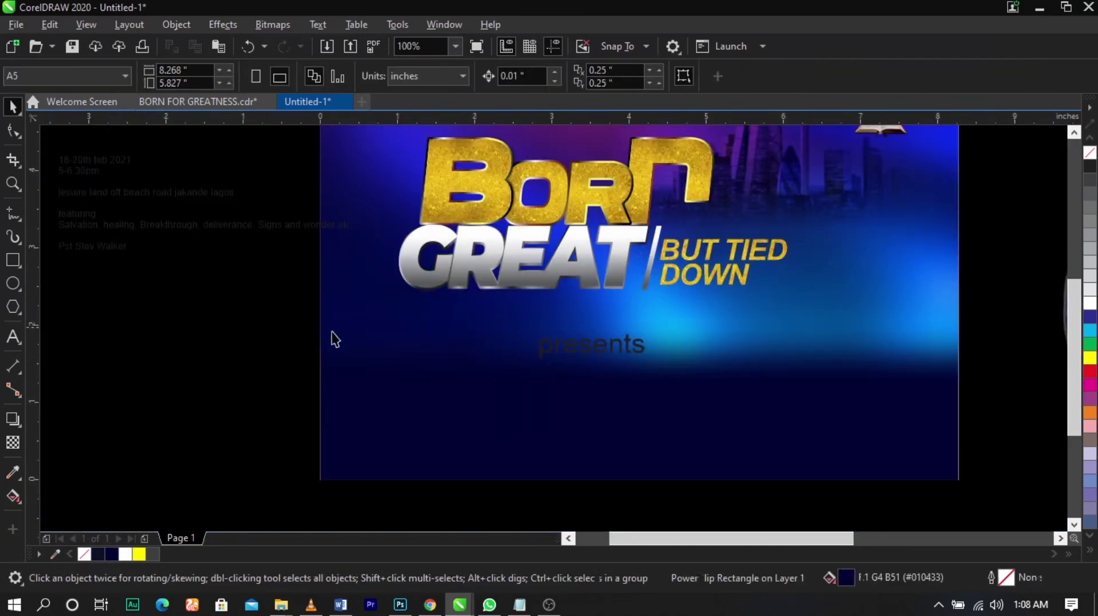
# - Move the "presents" text above the BORN title and change it to UPPERCASE
pyautogui.moveTo(286, 345); pyautogui.dragTo(833, 130)
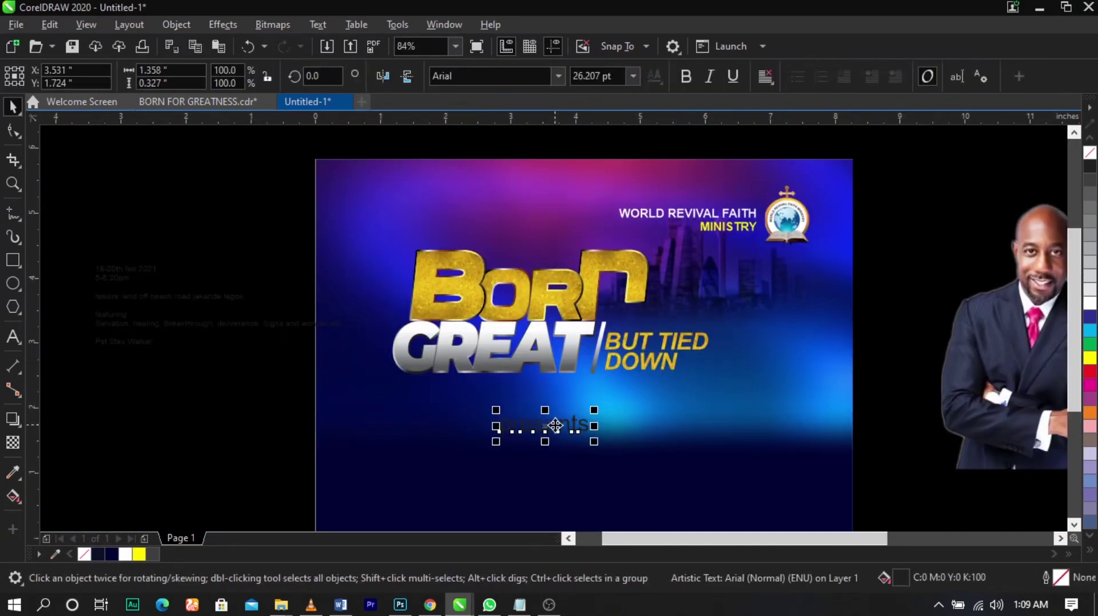
pyautogui.moveTo(555, 425); pyautogui.dragTo(610, 237)
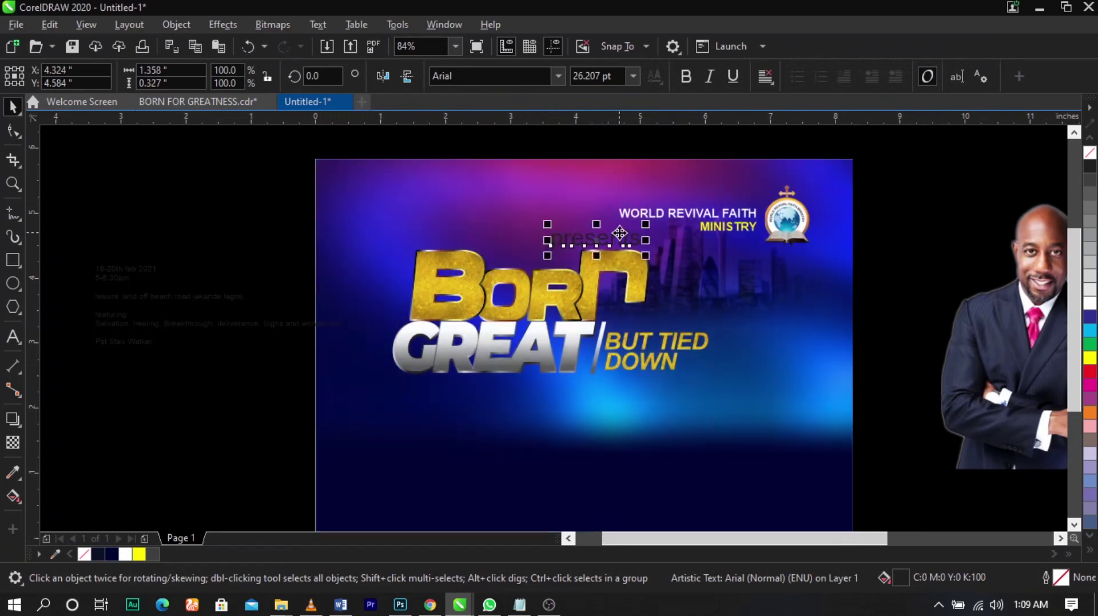
pyautogui.scroll(5, 620, 233)
pyautogui.doubleClick(626, 245)
pyautogui.hotkey('ctrl', 'a')
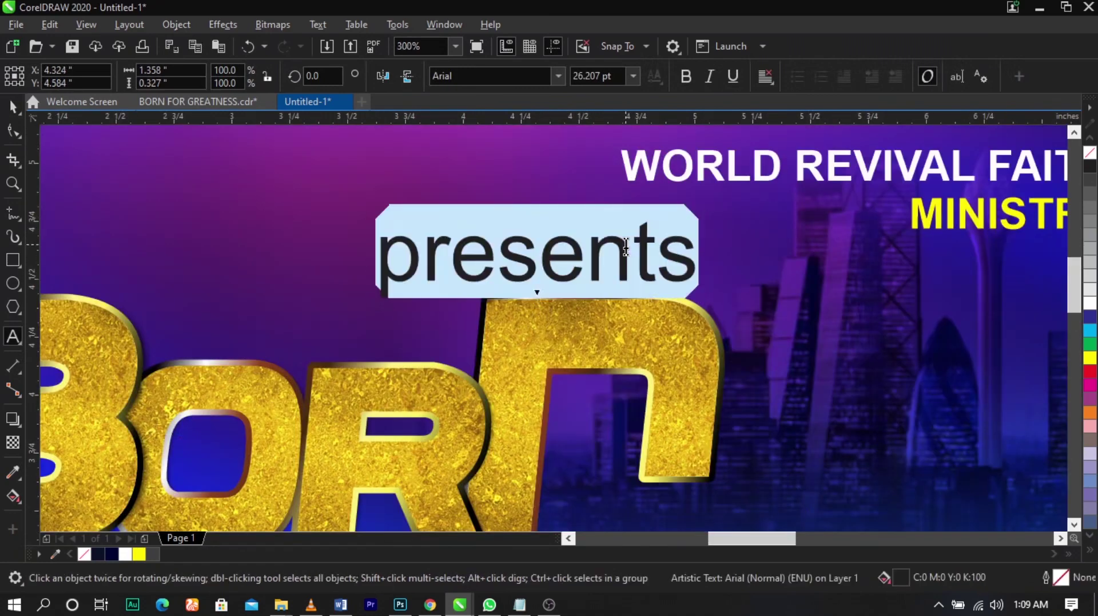
pyautogui.hotkey('shift', 'F3')
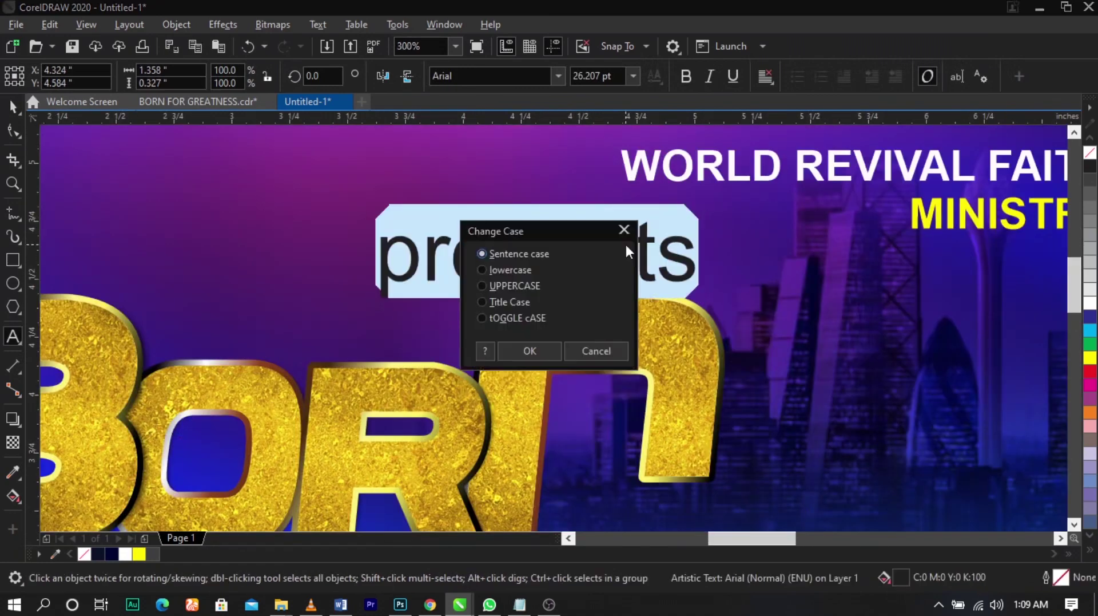
pyautogui.click(512, 289)
pyautogui.click(517, 348)
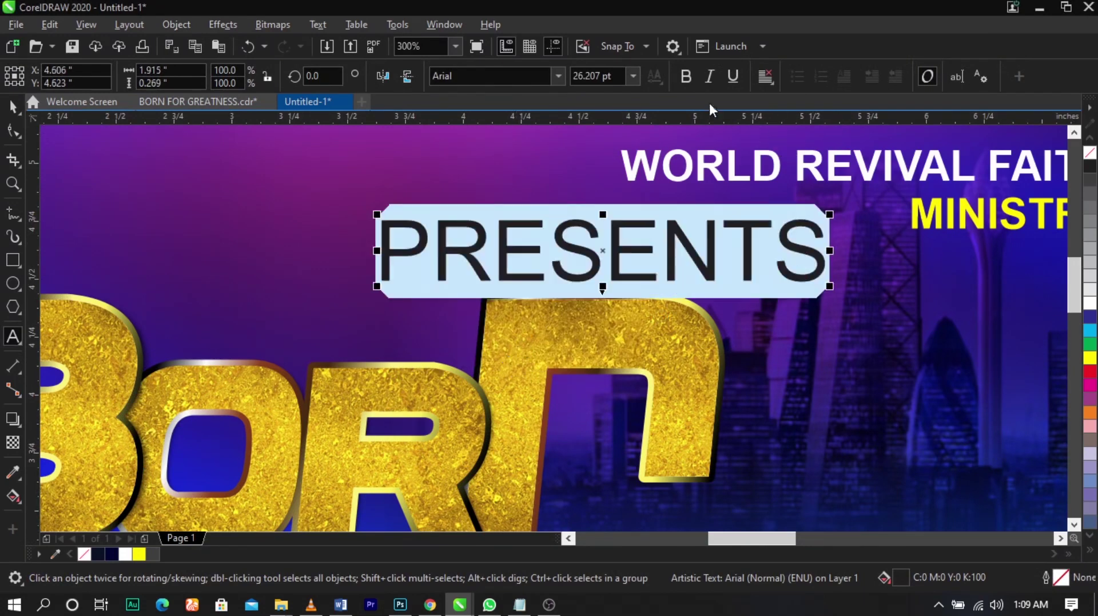
# - Make PRESENTS bold italic, scale it down to 14.422 pt and place it just above the OR of BORN
pyautogui.click(687, 76)
pyautogui.click(710, 76)
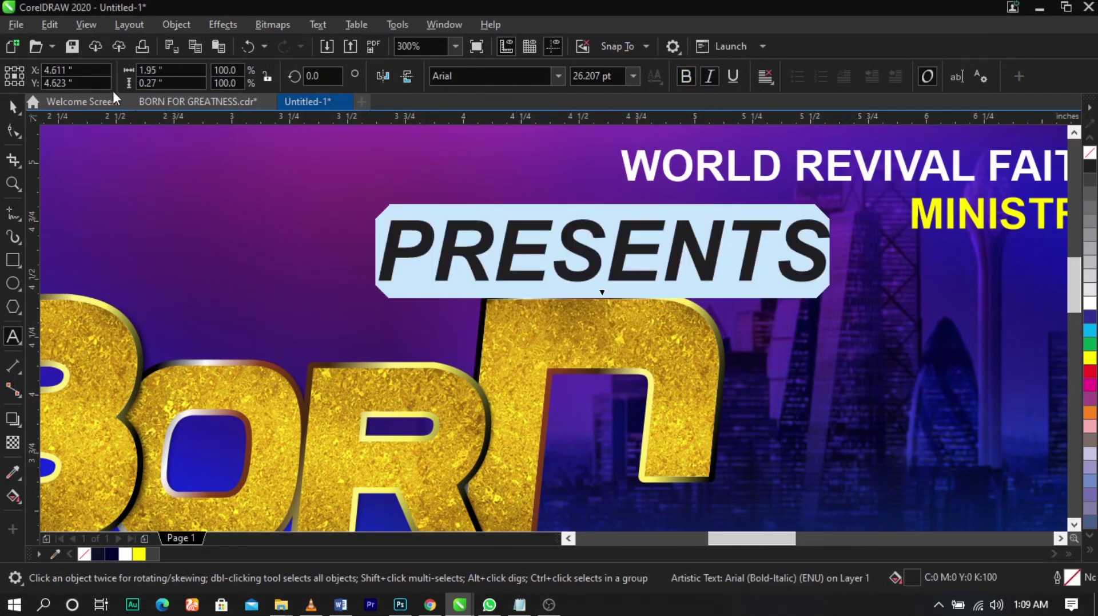
pyautogui.click(13, 104)
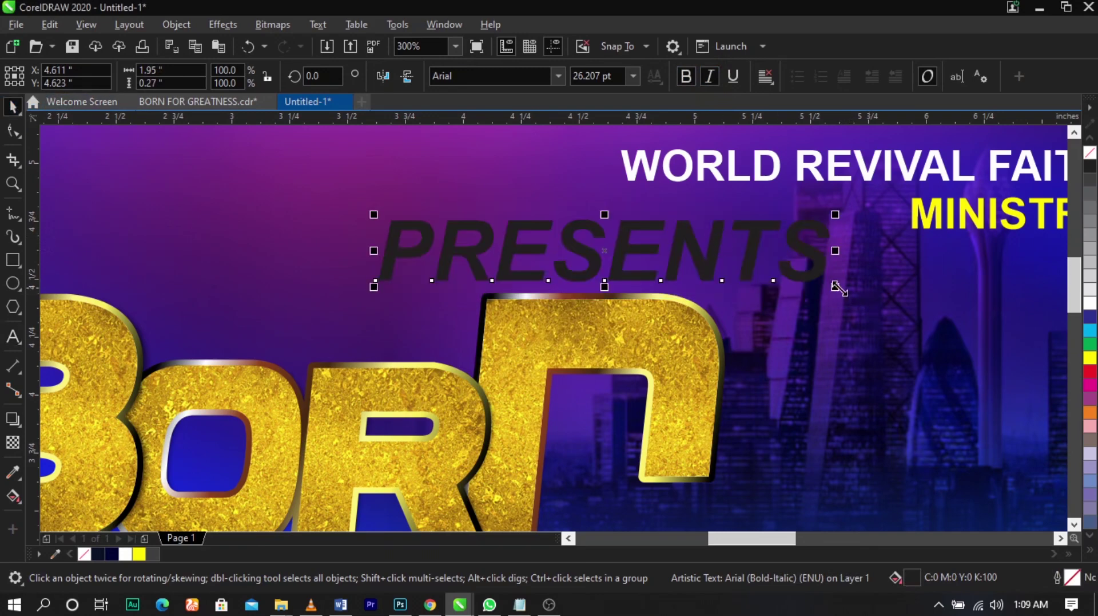
pyautogui.moveTo(839, 287); pyautogui.dragTo(425, 328)
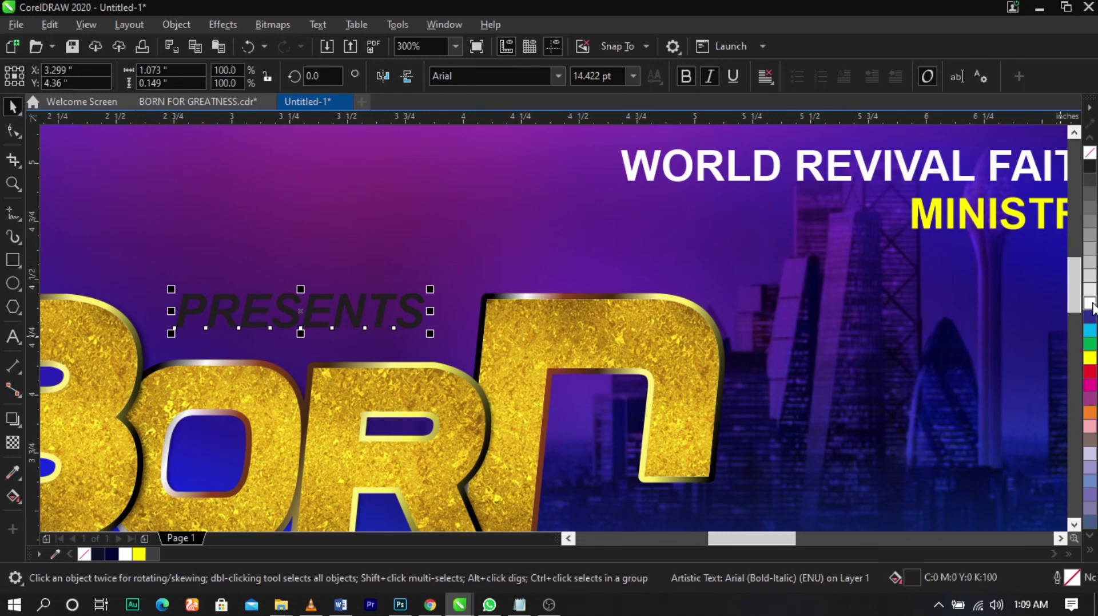
# - Fill the PRESENTS text with white and scale it down slightly
pyautogui.click(1091, 305)
pyautogui.scroll(-2, 948, 265)
pyautogui.scroll(2, 694, 295)
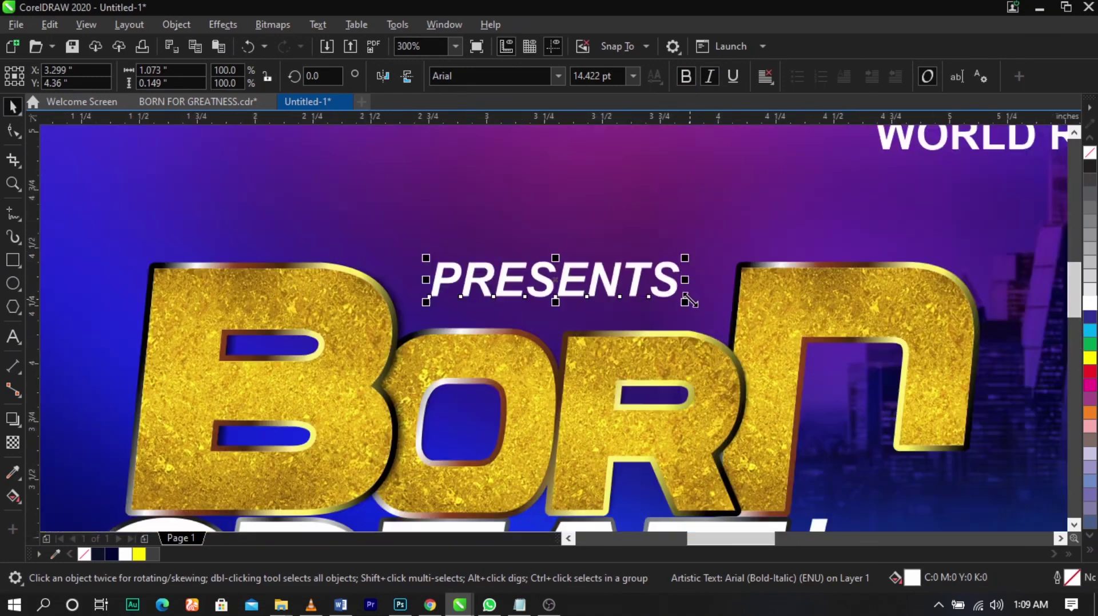
pyautogui.moveTo(690, 299); pyautogui.dragTo(664, 294)
pyautogui.scroll(-2, 635, 233)
pyautogui.click(693, 318)
pyautogui.press('z')
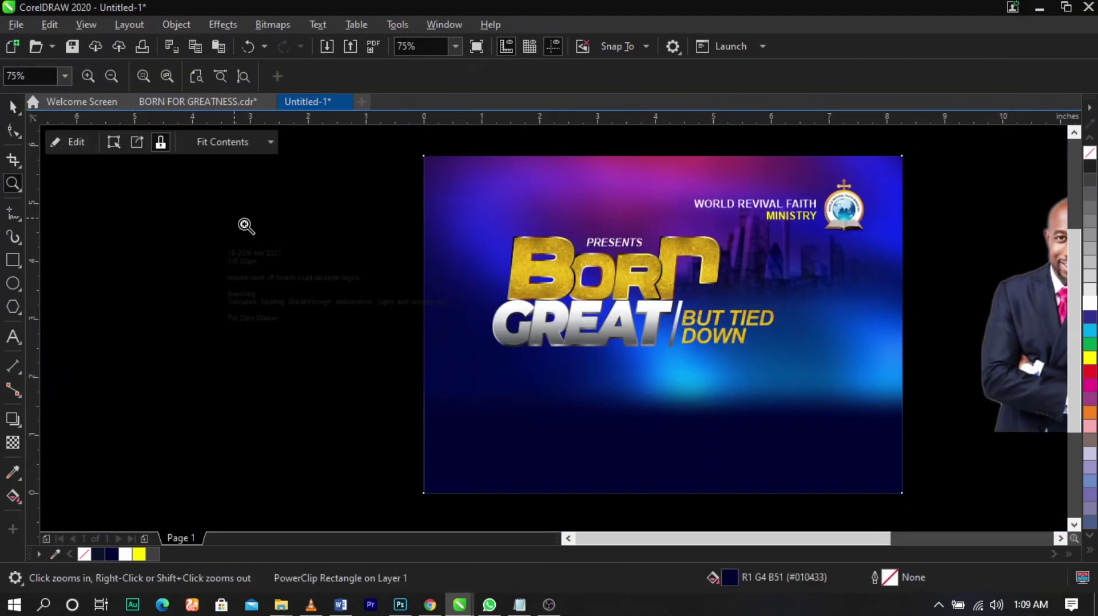
pyautogui.moveTo(235, 218); pyautogui.dragTo(998, 470)
pyautogui.click(863, 471)
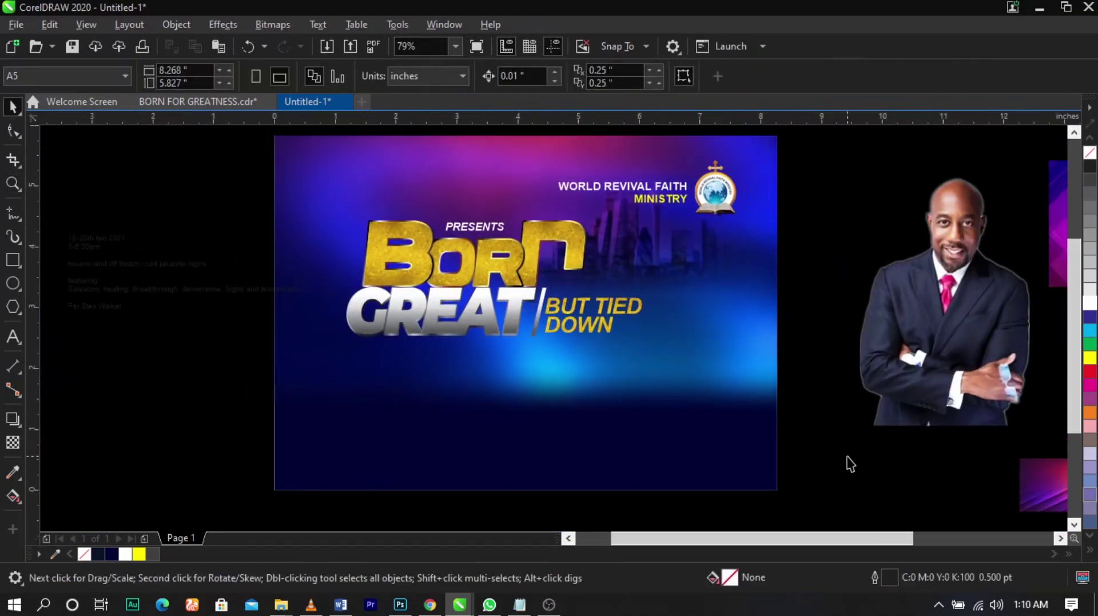
# - Edit the background PowerClip and fade the lower part of its blue-purple image with a vertical linear transparency, then finish editing
pyautogui.click(719, 394)
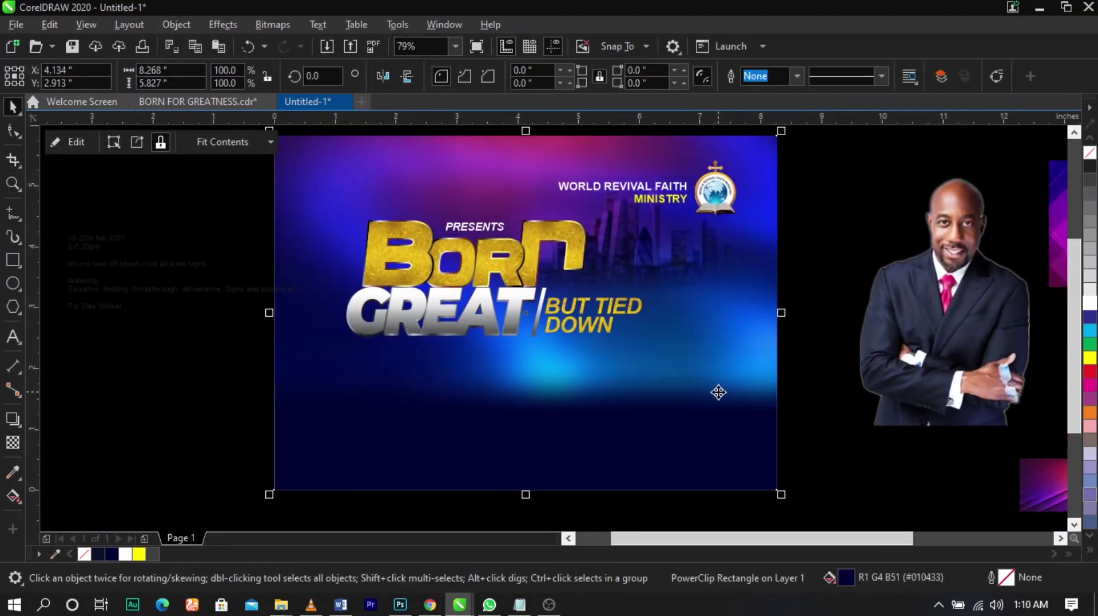
pyautogui.rightClick(719, 392)
pyautogui.press('Escape')
pyautogui.rightClick(685, 369)
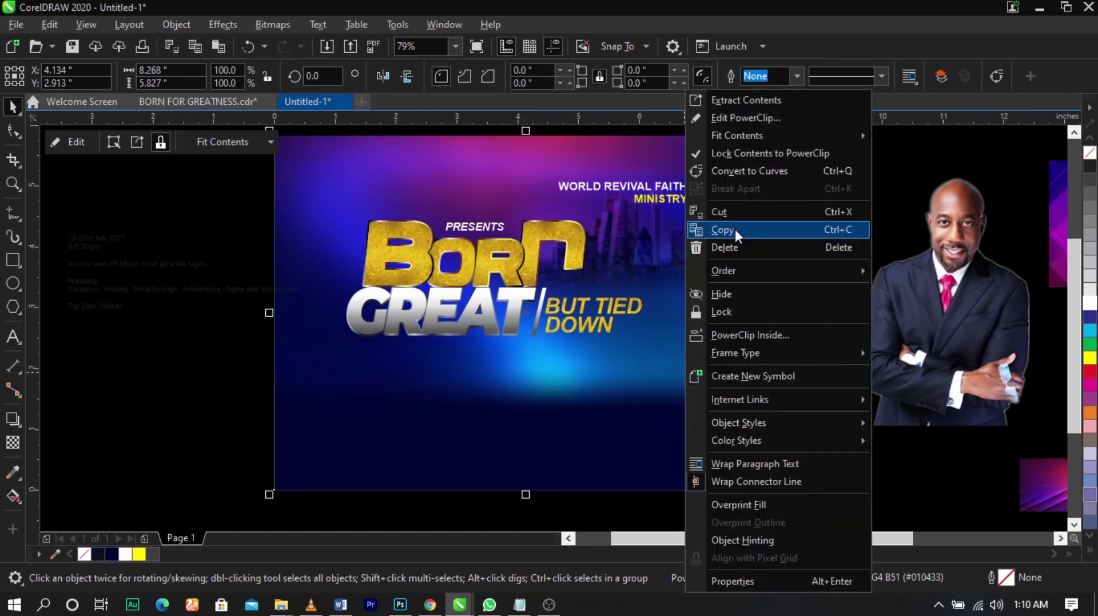
pyautogui.click(733, 119)
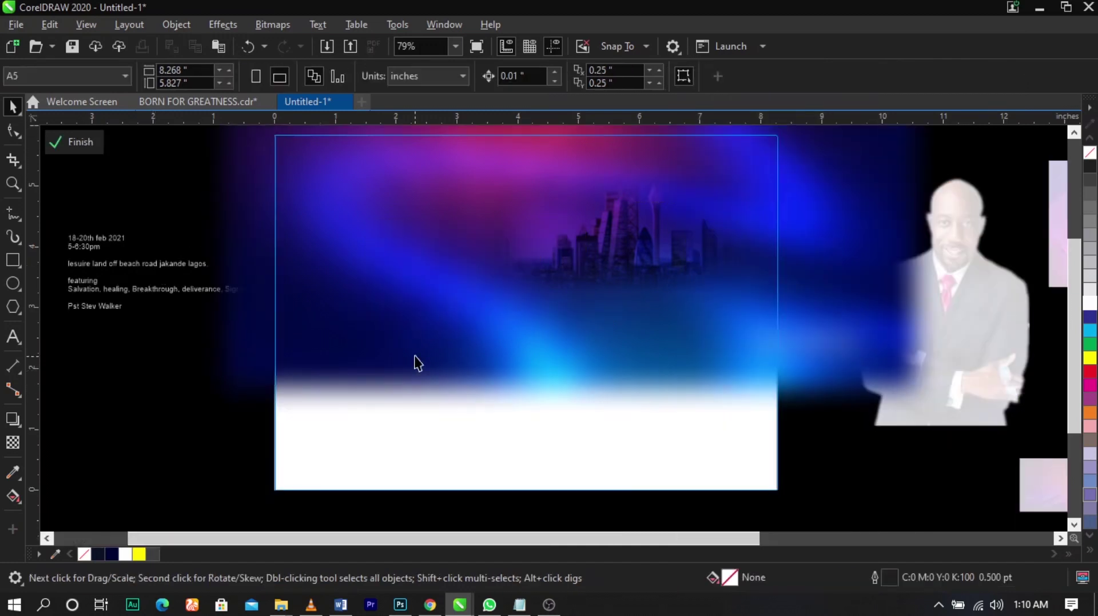
pyautogui.click(10, 445)
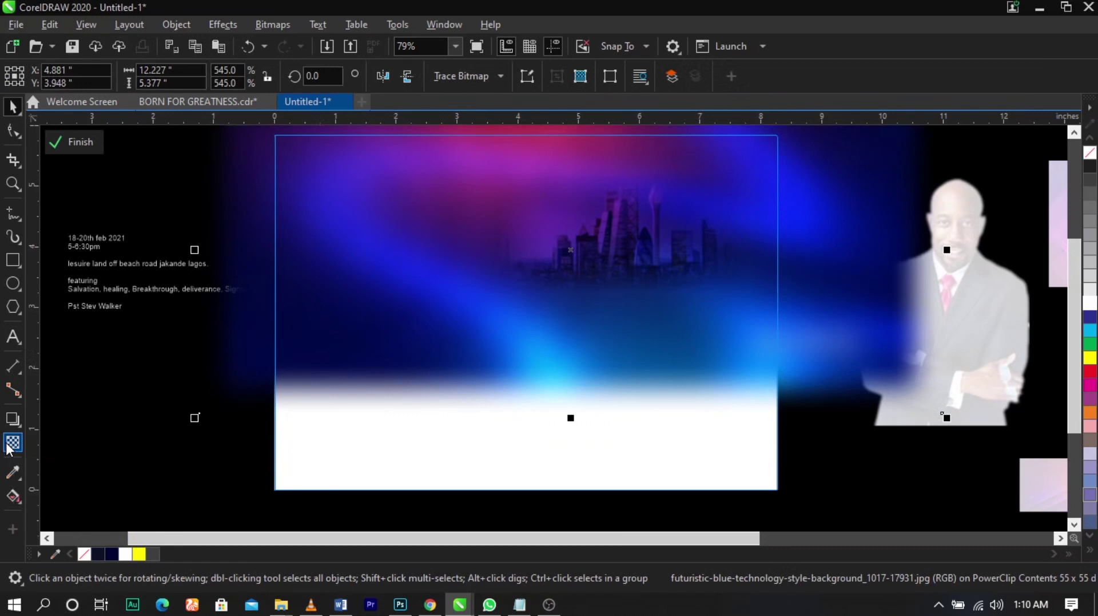
pyautogui.moveTo(535, 274); pyautogui.dragTo(535, 366)
pyautogui.moveTo(534, 268); pyautogui.dragTo(535, 355)
pyautogui.moveTo(534, 269); pyautogui.dragTo(534, 262)
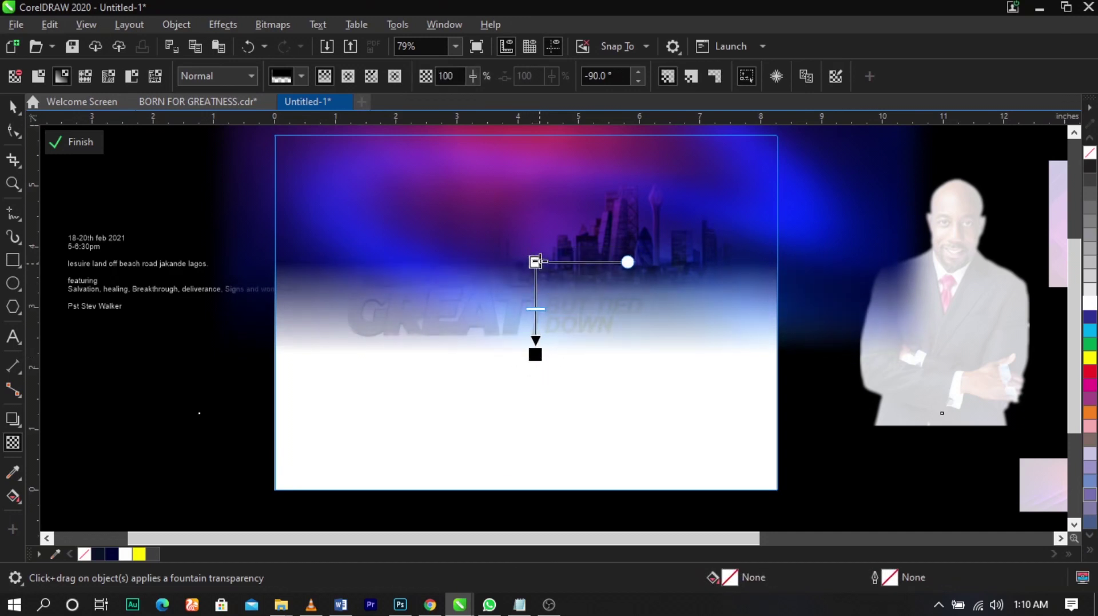
pyautogui.click(96, 205)
pyautogui.click(80, 142)
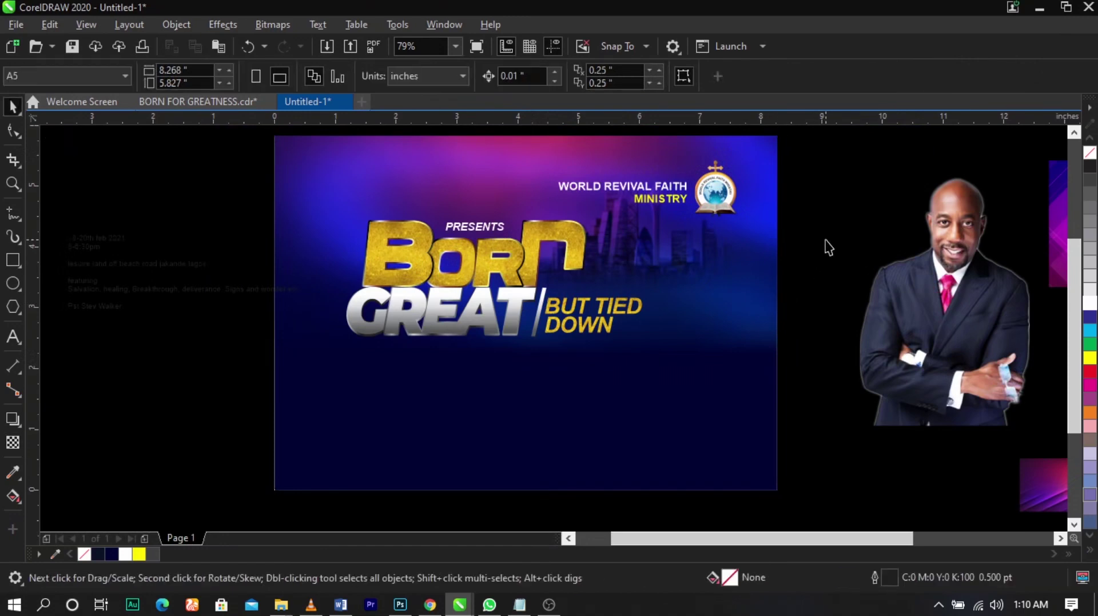
# - Select the grouped BORN GREAT lettering
pyautogui.click(323, 223)
pyautogui.press('z')
pyautogui.moveTo(301, 184); pyautogui.dragTo(780, 360)
pyautogui.press('space')
pyautogui.click(645, 300)
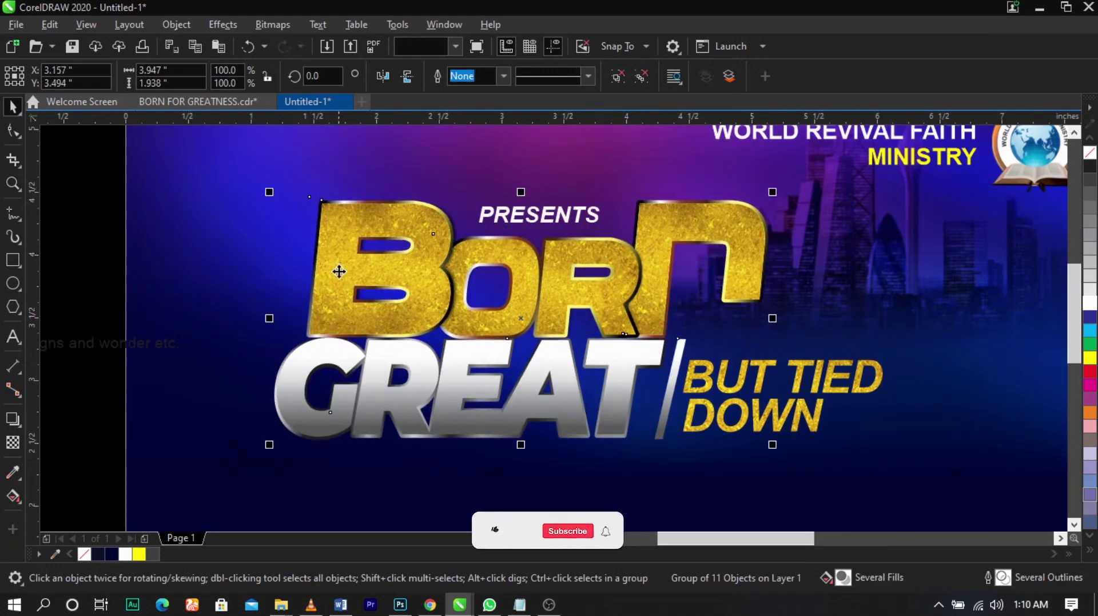
pyautogui.moveTo(338, 269); pyautogui.dragTo(230, 258)
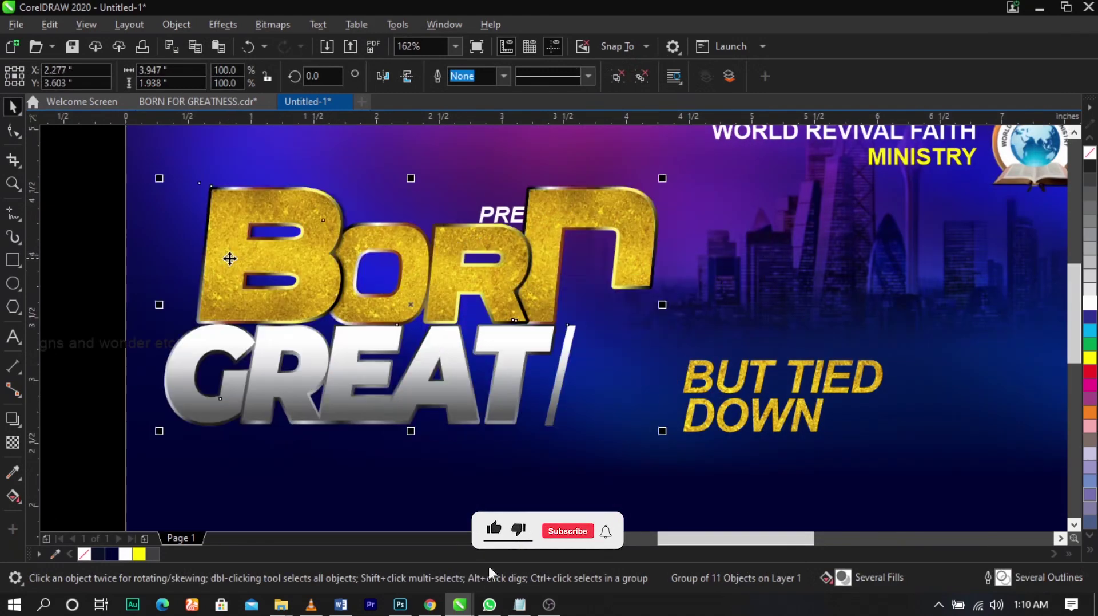
pyautogui.hotkey('ctrl', 'z')
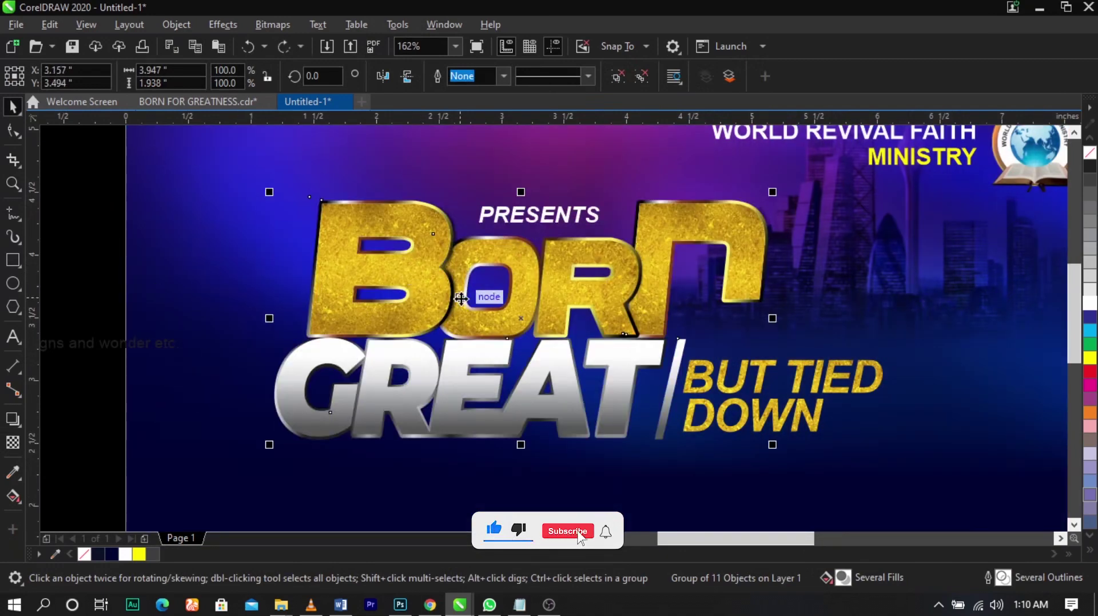
pyautogui.moveTo(405, 321); pyautogui.dragTo(286, 274)
pyautogui.hotkey('ctrl', 'z')
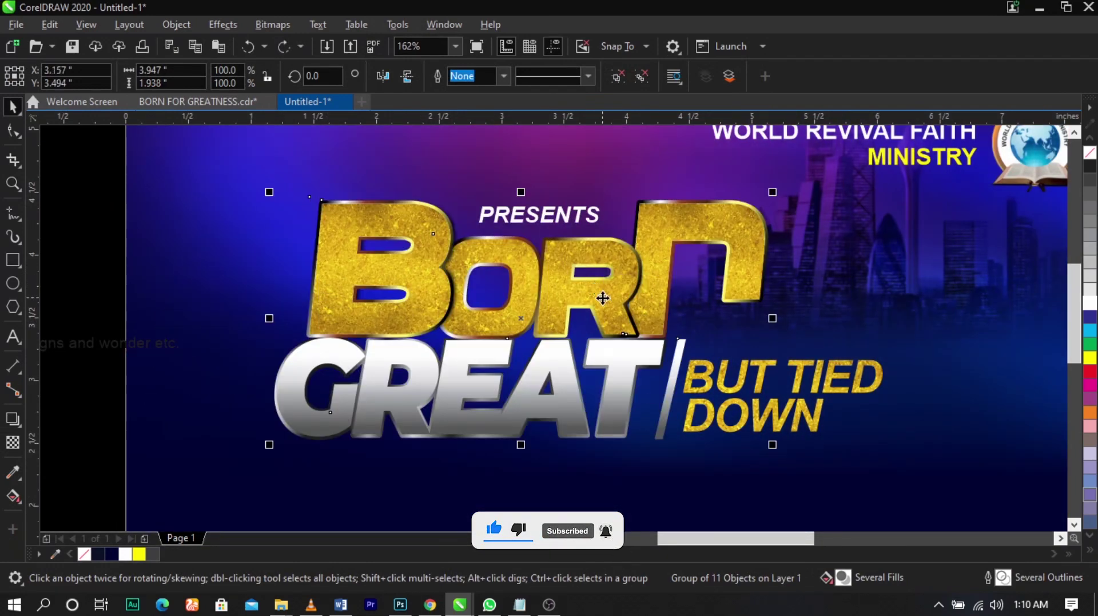
pyautogui.moveTo(603, 297); pyautogui.dragTo(424, 283)
pyautogui.hotkey('ctrl', 'z')
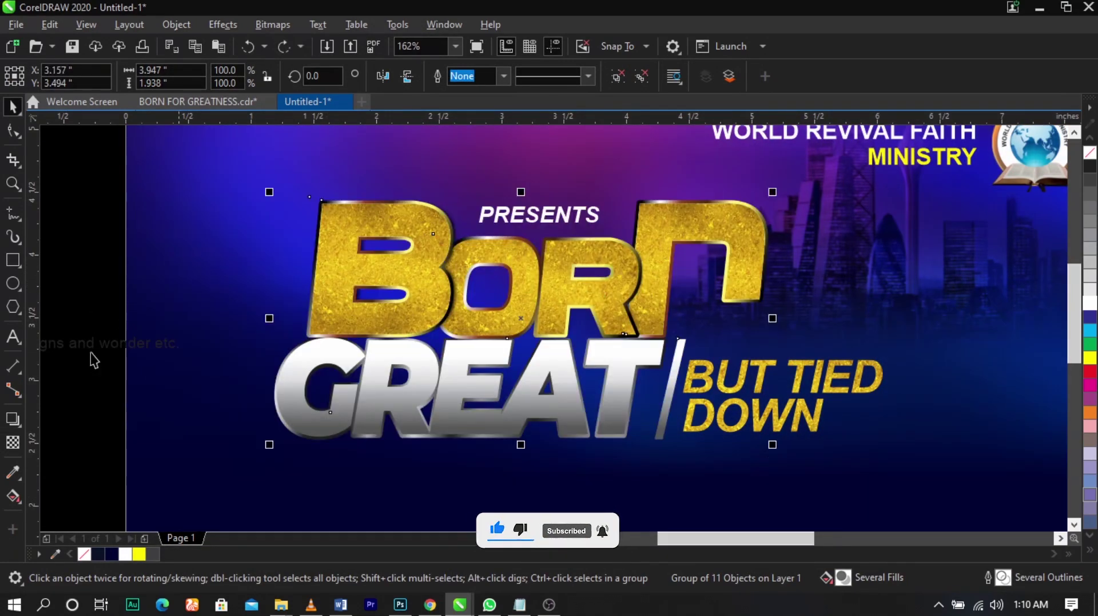
# - Add a Multiply drop shadow to the BORN GREAT group, with opacity 85 and feathering 10
pyautogui.click(13, 421)
pyautogui.moveTo(309, 306); pyautogui.dragTo(767, 321)
pyautogui.moveTo(514, 317); pyautogui.dragTo(598, 319)
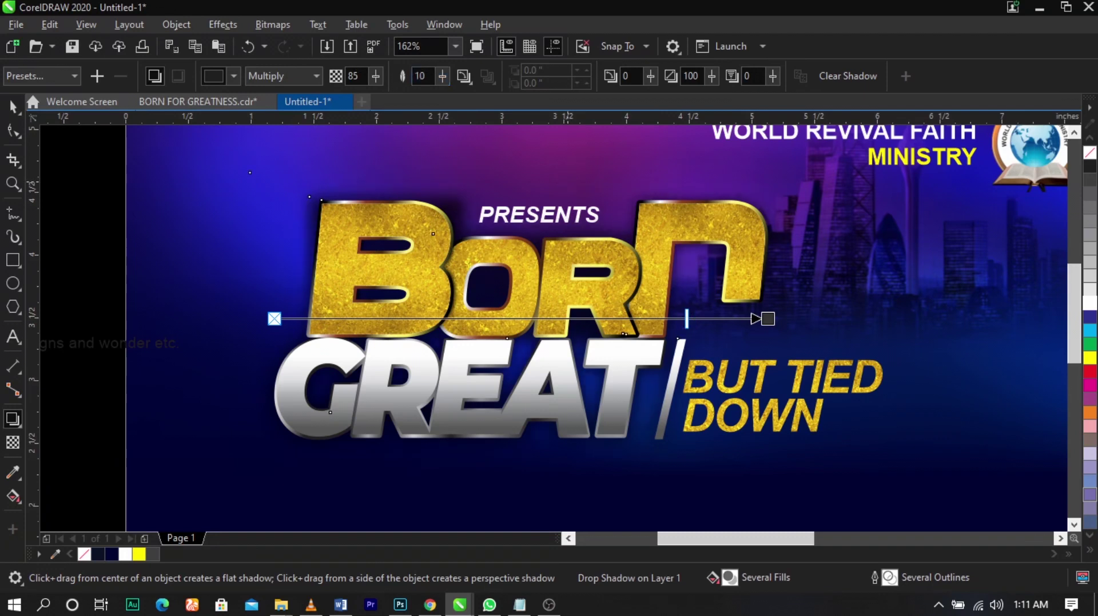
pyautogui.click(19, 106)
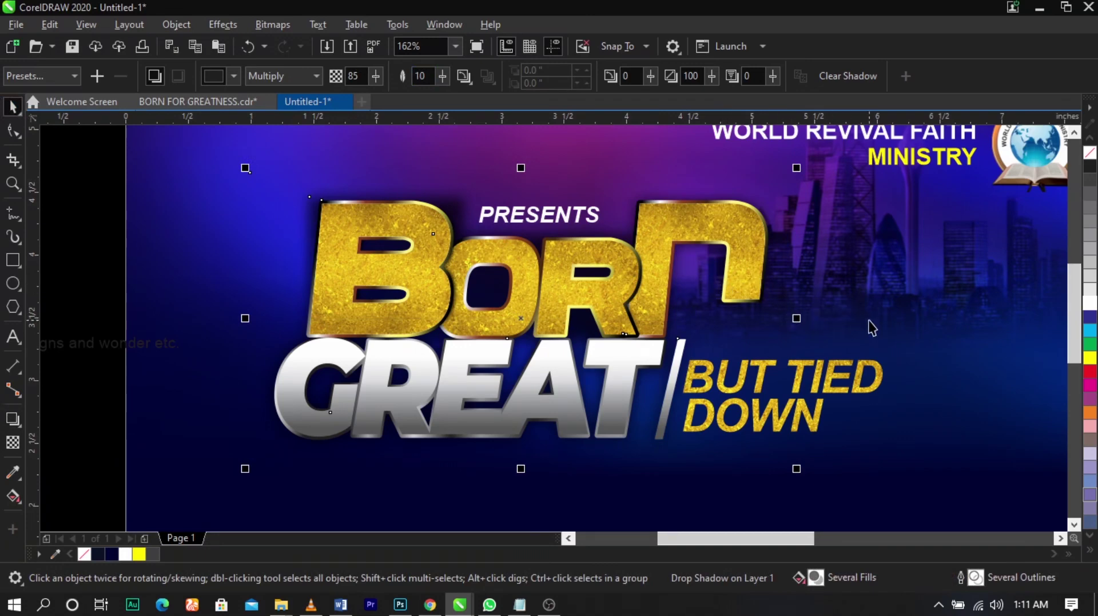
# - Break the drop shadow apart from the BORN GREAT group and shift it slightly downward behind the lettering
pyautogui.click(819, 287)
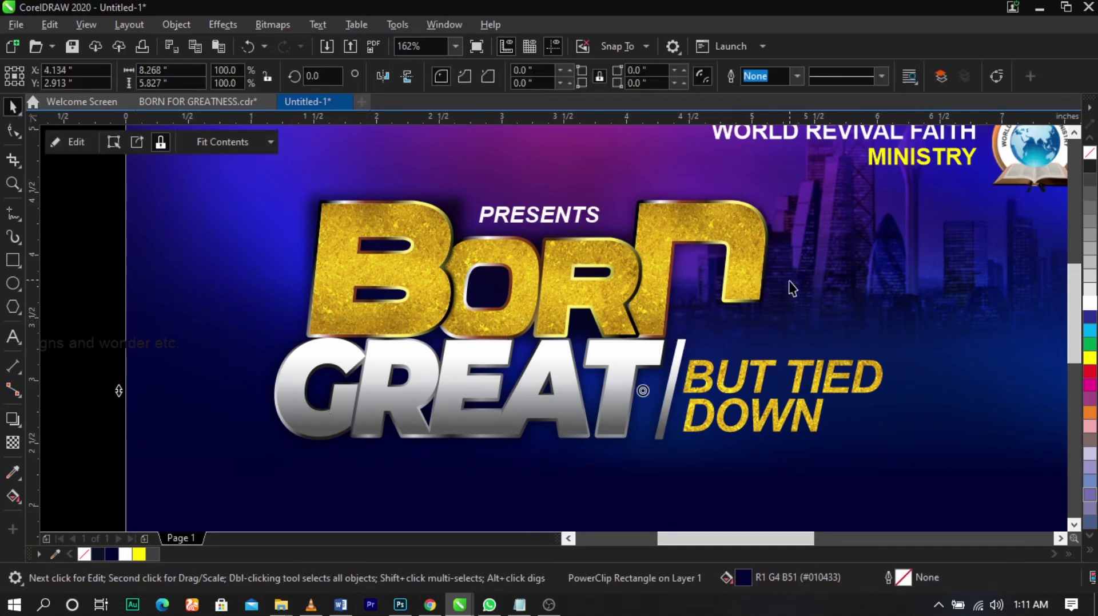
pyautogui.click(772, 314)
pyautogui.moveTo(772, 314); pyautogui.dragTo(967, 315)
pyautogui.hotkey('ctrl', 'z')
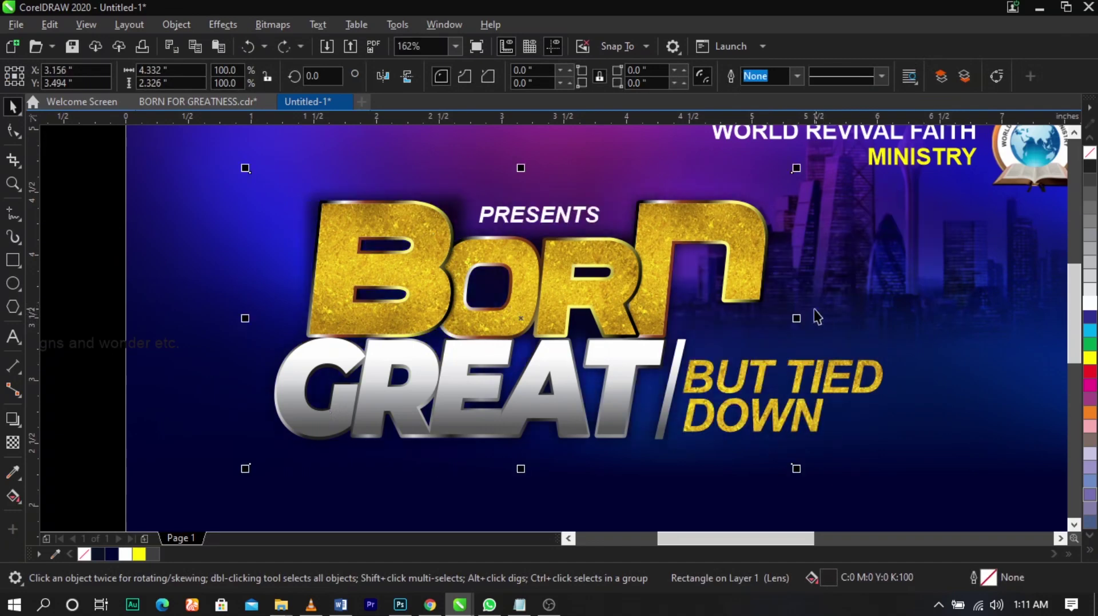
pyautogui.moveTo(774, 309); pyautogui.dragTo(719, 326)
# - Add a Multiply drop shadow with feathering 15 to the BUT TIED DOWN text and adjust its opacity
pyautogui.scroll(-3, 686, 315)
pyautogui.click(413, 296)
pyautogui.press('F2')
pyautogui.moveTo(335, 251); pyautogui.dragTo(898, 424)
pyautogui.scroll(3, 879, 379)
pyautogui.click(570, 365)
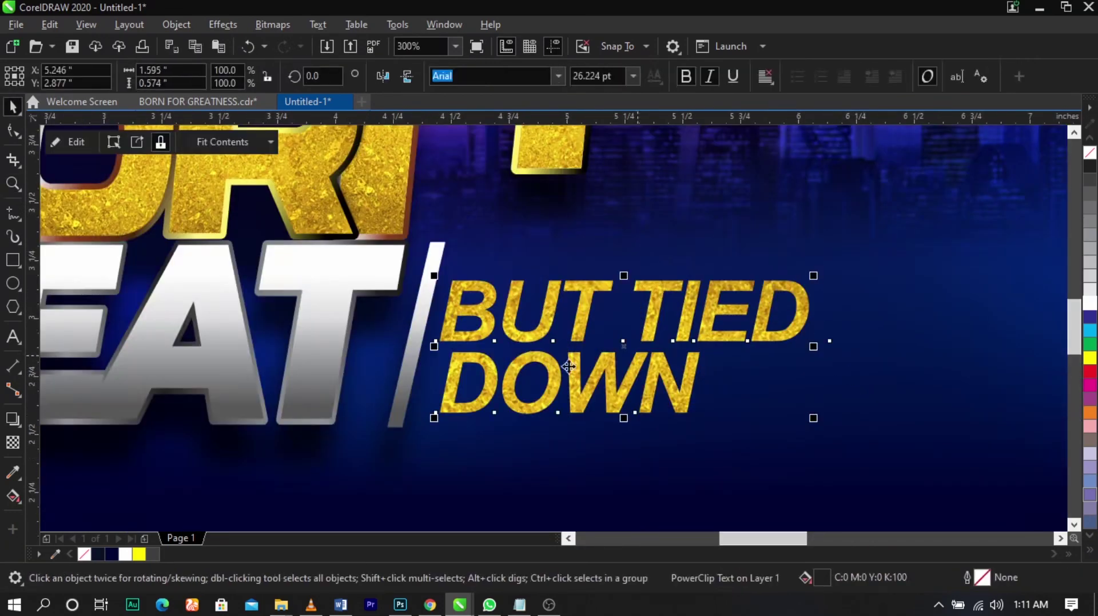
pyautogui.click(11, 420)
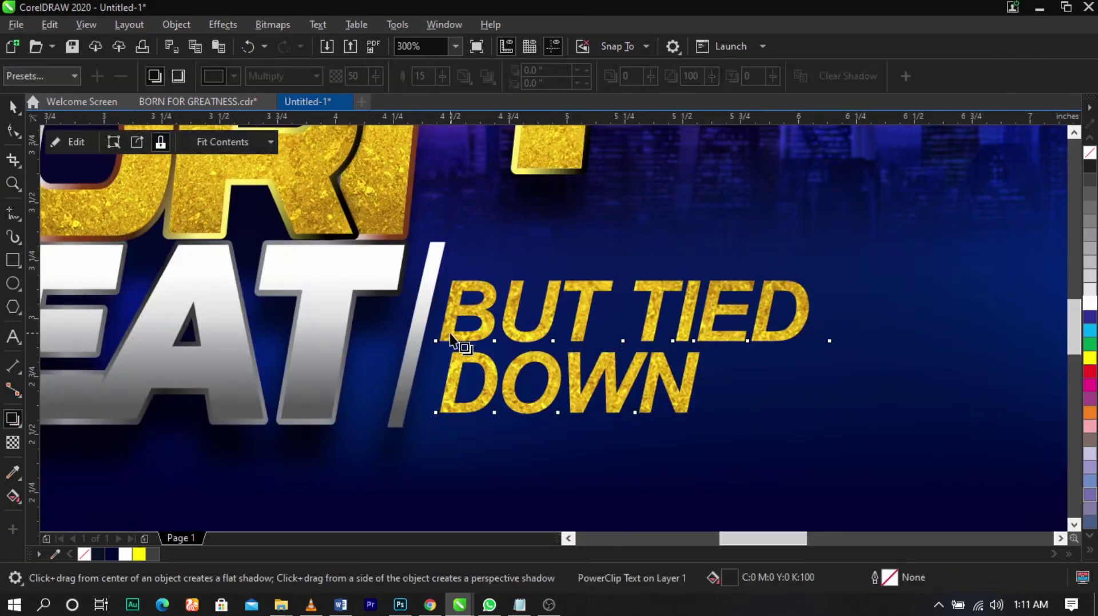
pyautogui.moveTo(439, 346); pyautogui.dragTo(809, 346)
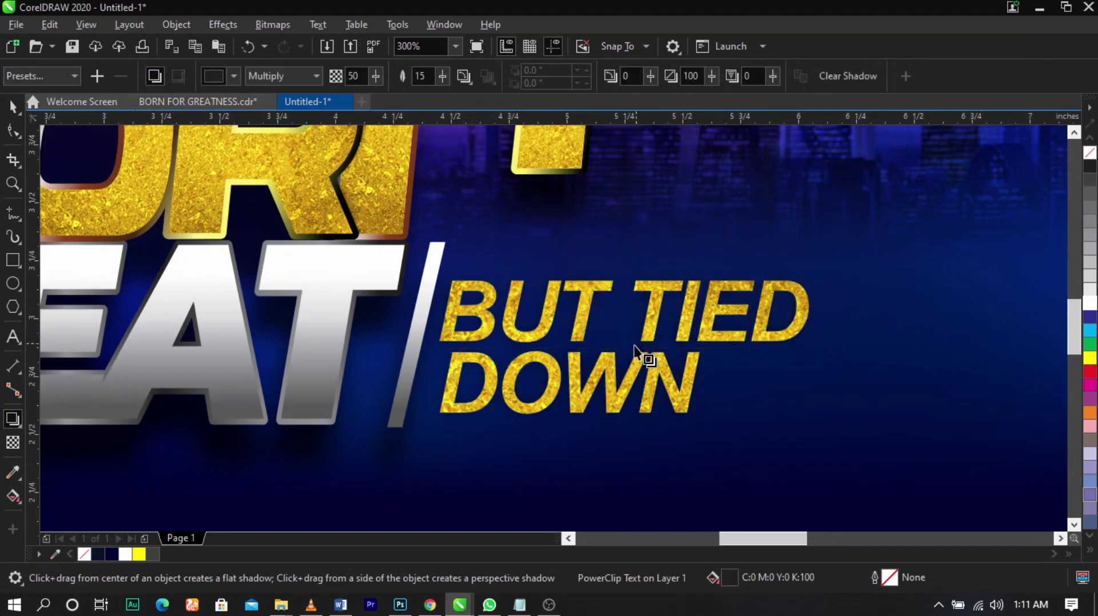
pyautogui.moveTo(634, 345); pyautogui.dragTo(732, 346)
pyautogui.press('space')
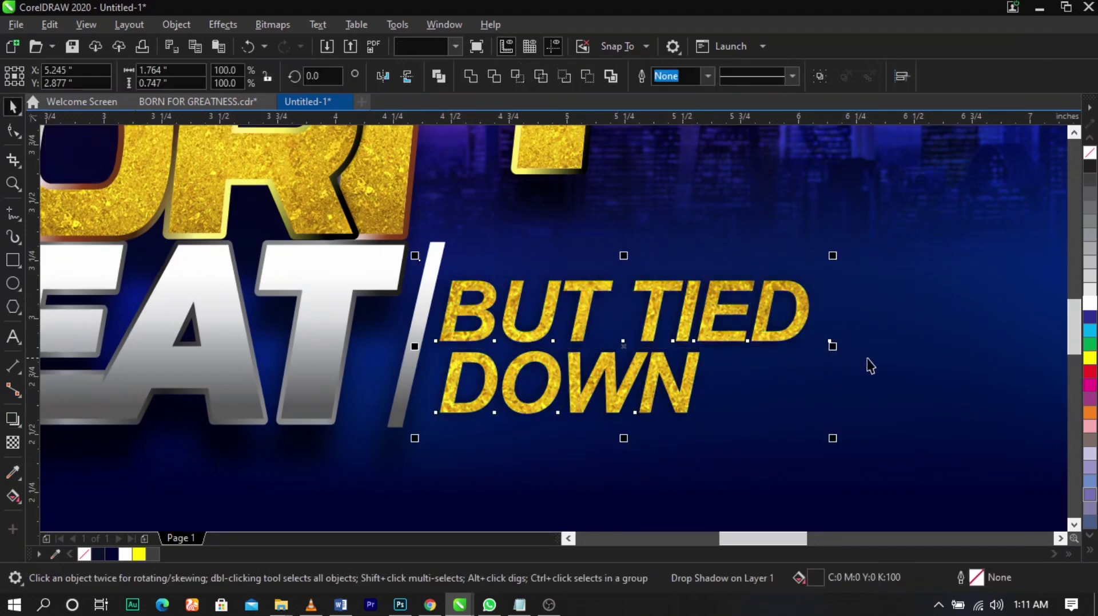
# - Separate the BUT TIED DOWN shadow from its text and lower it to Y 2.821 in
pyautogui.click(816, 326)
pyautogui.click(818, 320)
pyautogui.moveTo(822, 311); pyautogui.dragTo(822, 323)
# - Scale the ministry name and logo down to 2.458 by 0.783 in and position them near the flyer's upper-right corner
pyautogui.scroll(-6, 609, 324)
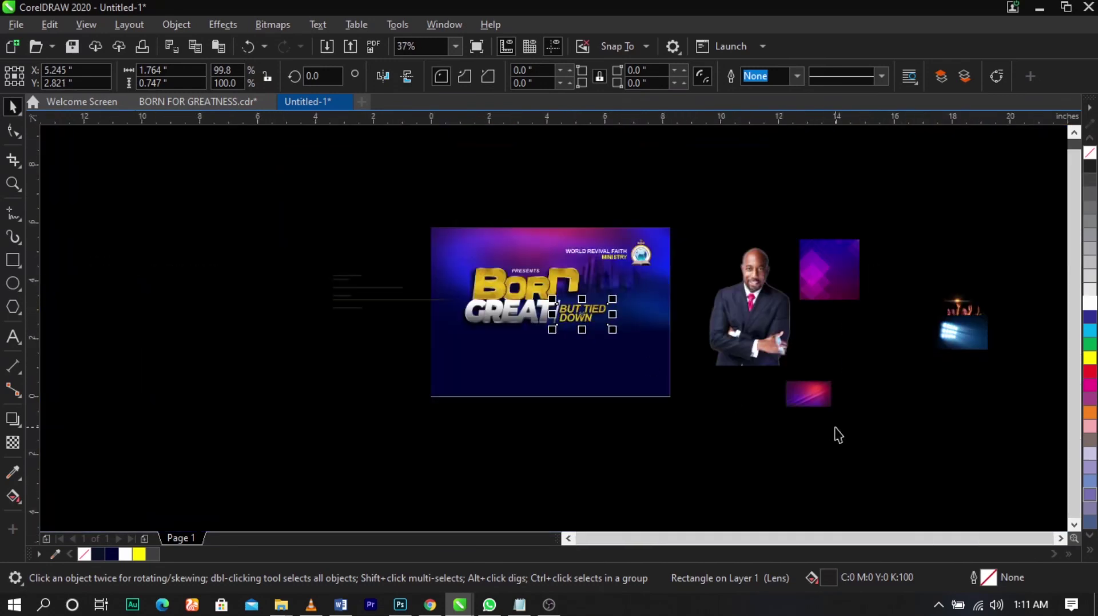
pyautogui.press('z')
pyautogui.moveTo(392, 212); pyautogui.dragTo(744, 423)
pyautogui.press('space')
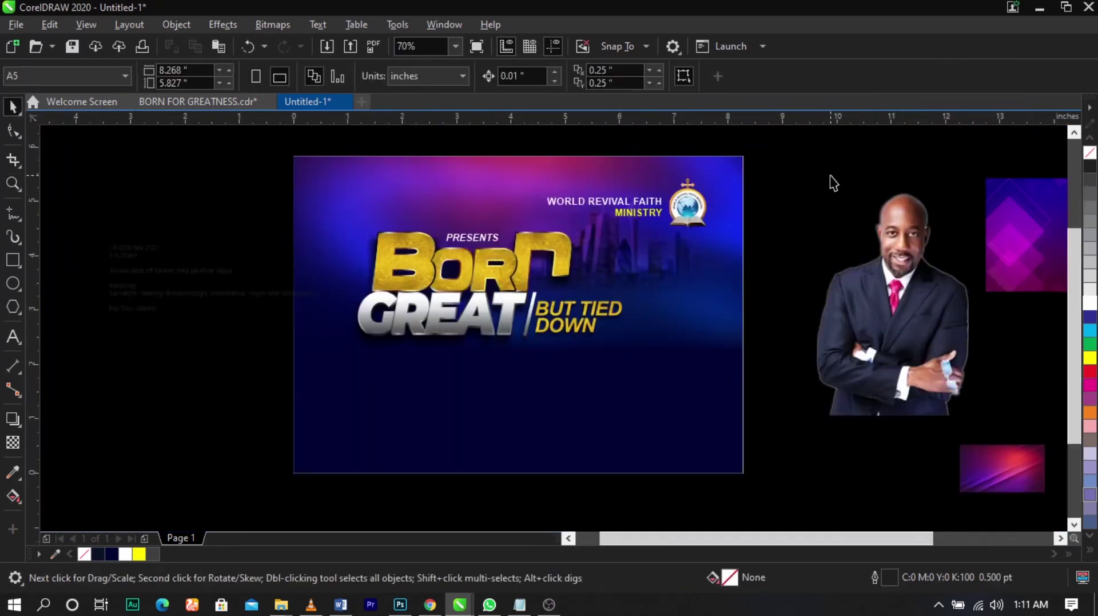
pyautogui.moveTo(838, 168); pyautogui.dragTo(566, 235)
pyautogui.moveTo(683, 203); pyautogui.dragTo(696, 203)
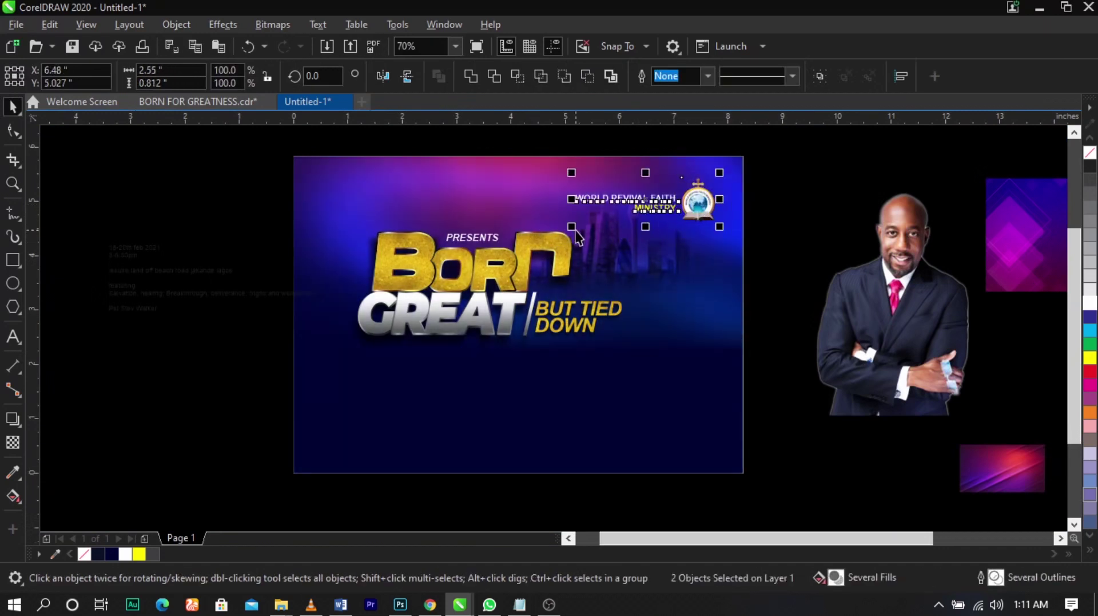
pyautogui.click(835, 263)
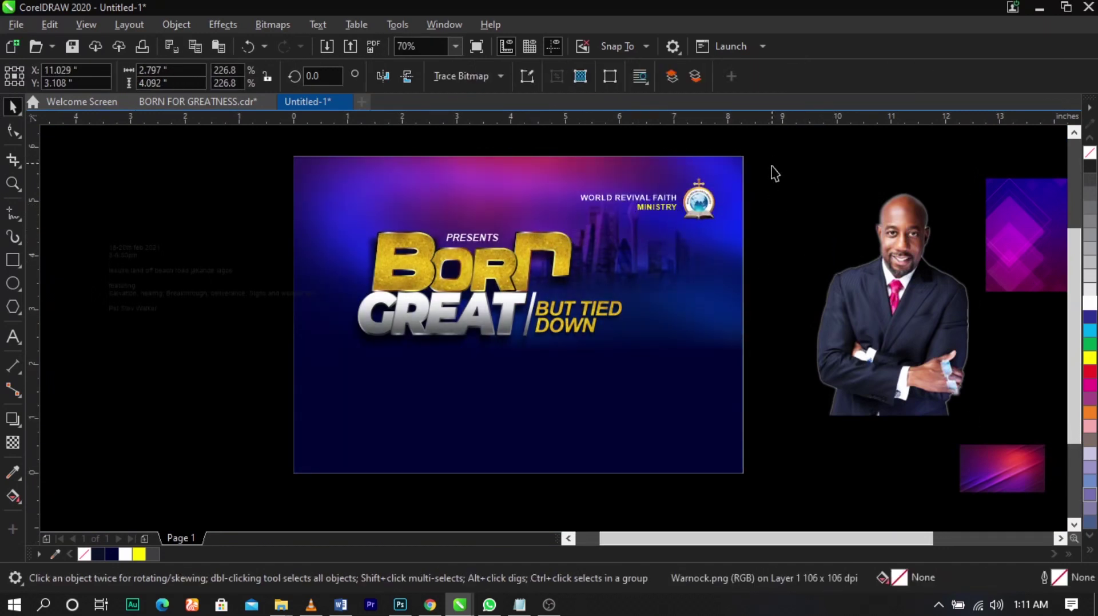
pyautogui.moveTo(772, 166); pyautogui.dragTo(543, 253)
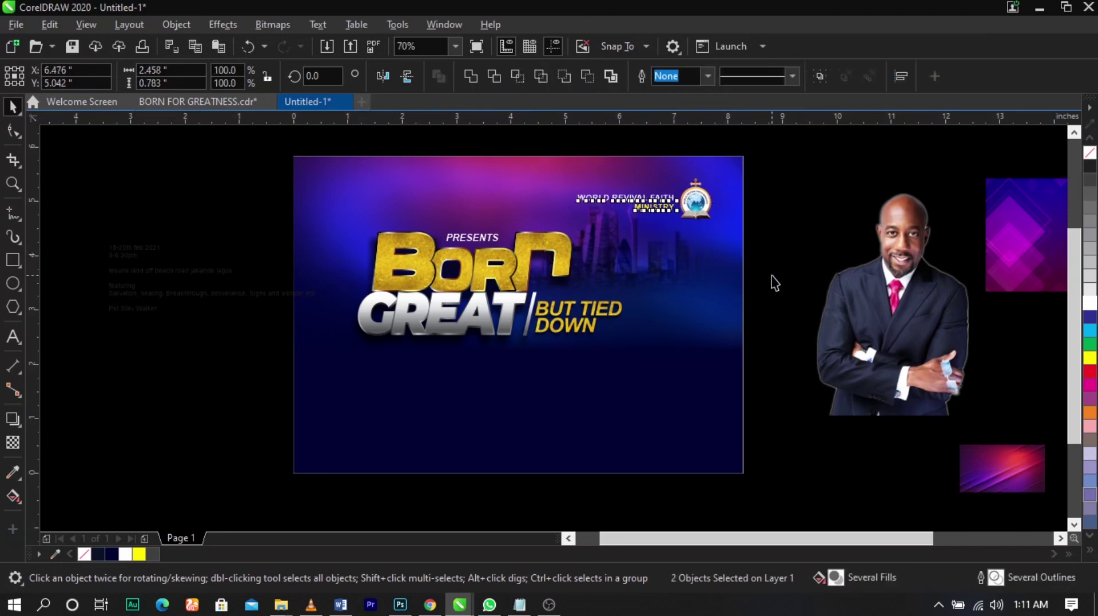
# - Place the suited man's cutout photo in the flyer's lower-right area and size it to 2.447 by 3.579 in
pyautogui.click(866, 238)
pyautogui.moveTo(974, 189); pyautogui.dragTo(942, 232)
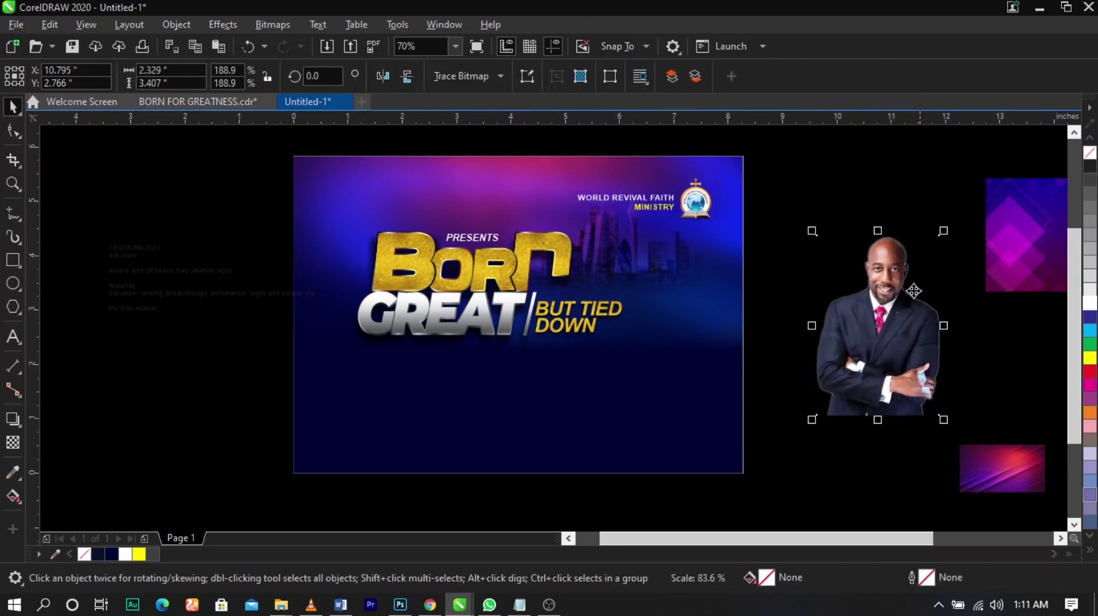
pyautogui.moveTo(893, 310); pyautogui.dragTo(674, 353)
pyautogui.press('F2')
pyautogui.moveTo(471, 244); pyautogui.dragTo(785, 471)
pyautogui.moveTo(645, 336); pyautogui.dragTo(652, 336)
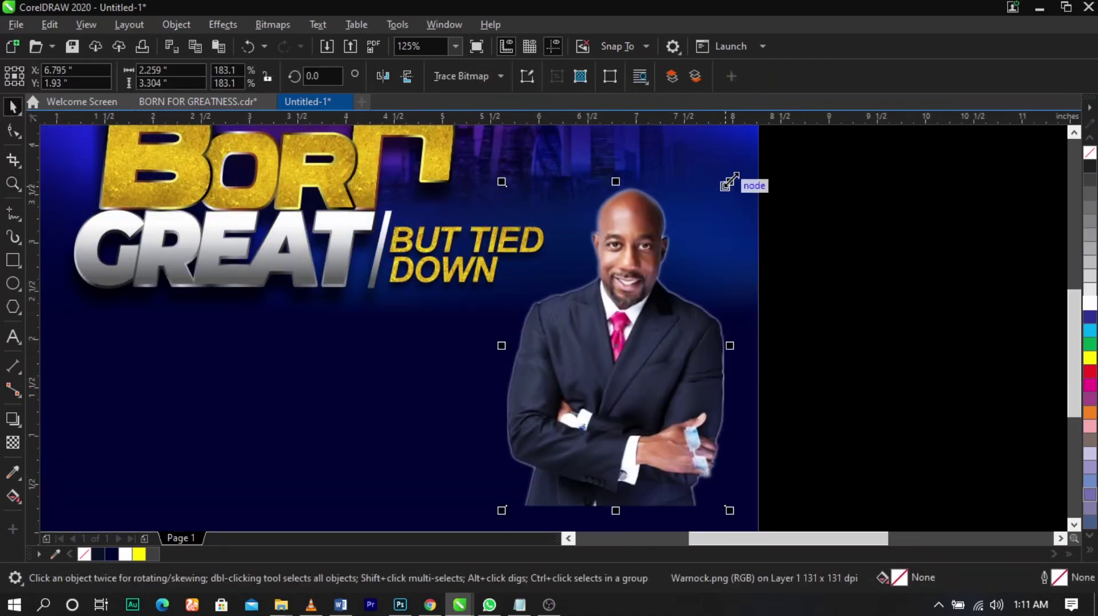
pyautogui.moveTo(731, 182); pyautogui.dragTo(738, 171)
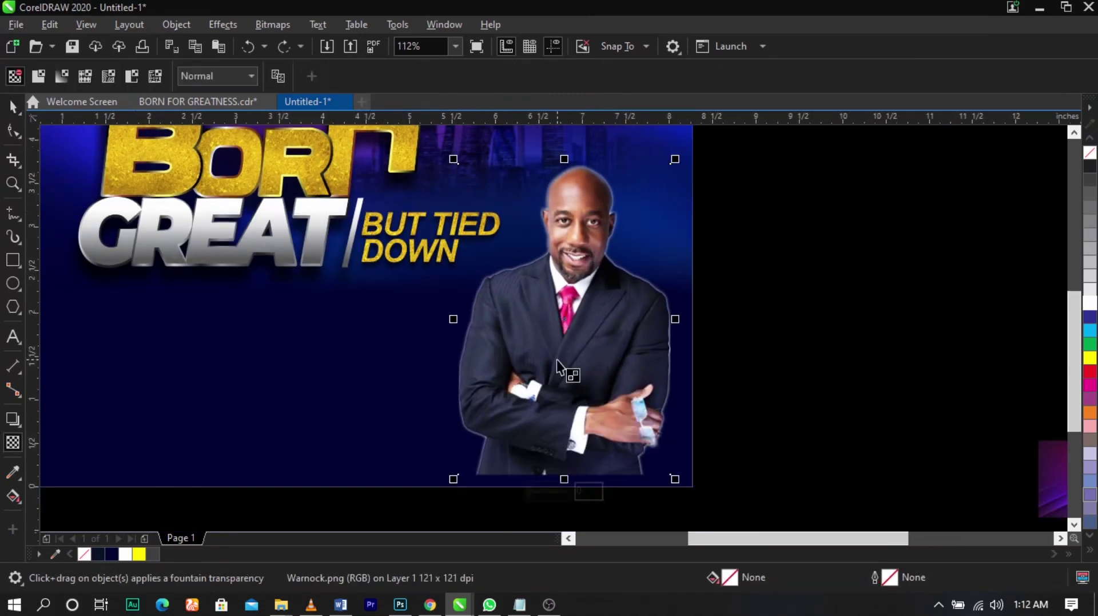
pyautogui.press('space')
pyautogui.click(750, 353)
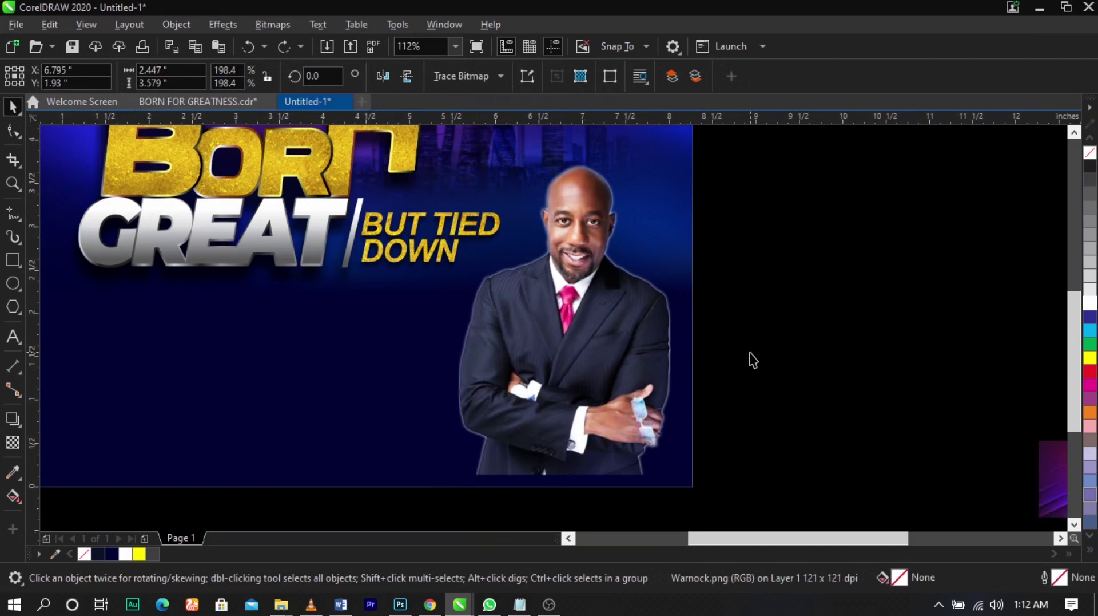
# - Fade the lower part of the man's photo into the background with a vertical linear transparency starting around the chest
pyautogui.click(16, 444)
pyautogui.click(573, 444)
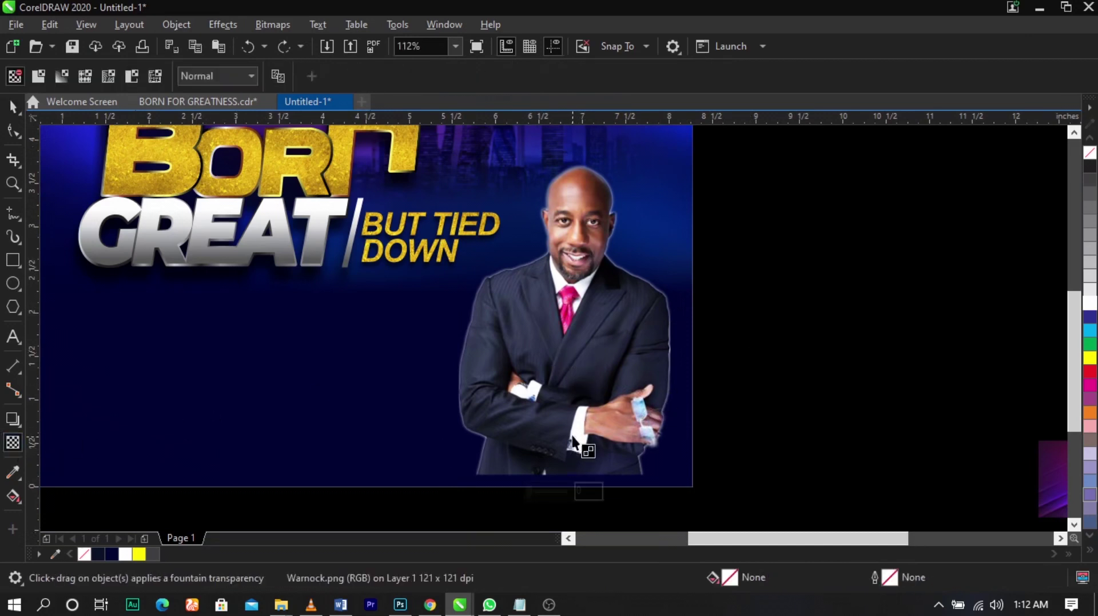
pyautogui.moveTo(568, 342); pyautogui.dragTo(567, 447)
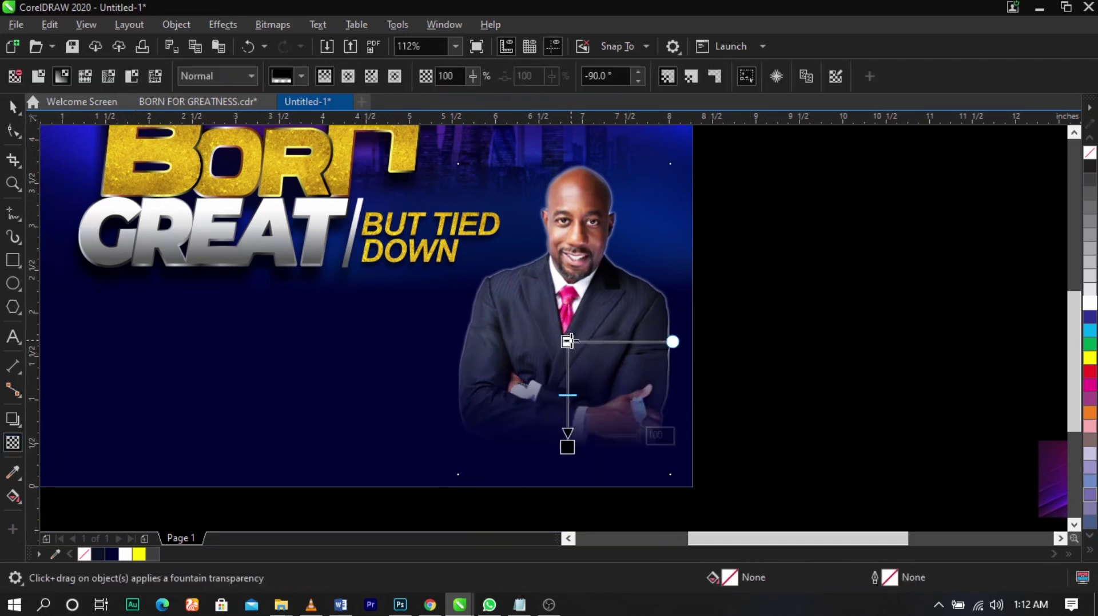
pyautogui.moveTo(568, 341); pyautogui.dragTo(568, 318)
pyautogui.moveTo(568, 447); pyautogui.dragTo(567, 423)
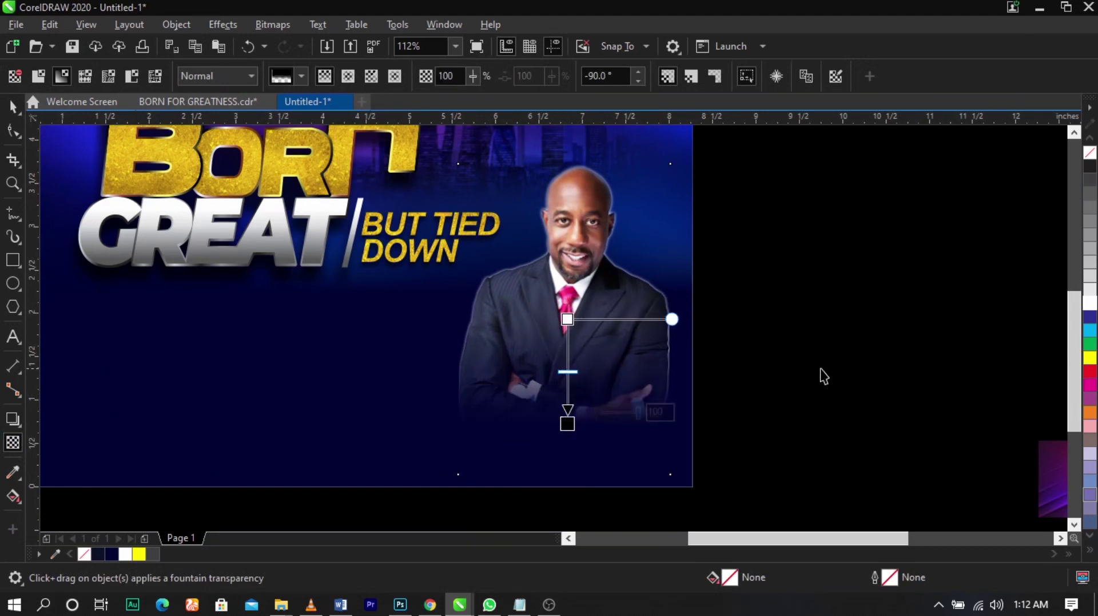
# - Move the faded photo of the man up to Y 2.171 in
pyautogui.press('space')
pyautogui.moveTo(613, 343); pyautogui.dragTo(609, 349)
pyautogui.moveTo(606, 349); pyautogui.dragTo(605, 350)
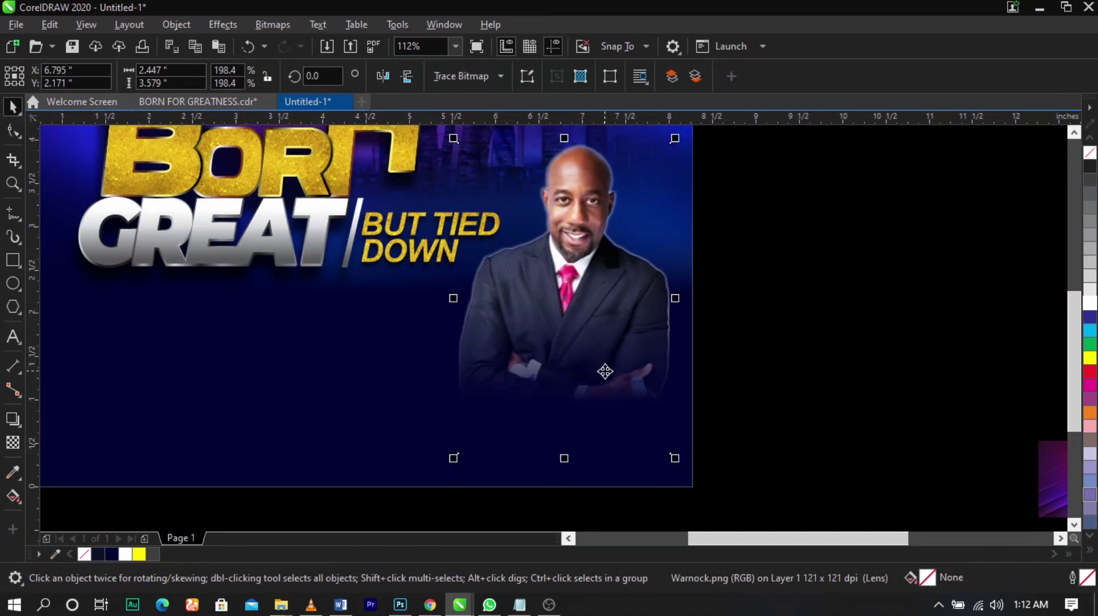
# - Enlarge the suited man's photo slightly from its lower-right corner and nudge it into place
pyautogui.moveTo(675, 457); pyautogui.dragTo(680, 464)
pyautogui.moveTo(631, 362); pyautogui.dragTo(631, 365)
pyautogui.scroll(-2, 728, 349)
pyautogui.click(767, 385)
# - Enlarge the pink and purple abstract background image to 6.026 by 3.39 in and place it behind the flyer's title
pyautogui.press('z')
pyautogui.moveTo(897, 464); pyautogui.dragTo(301, 152)
pyautogui.click(943, 449)
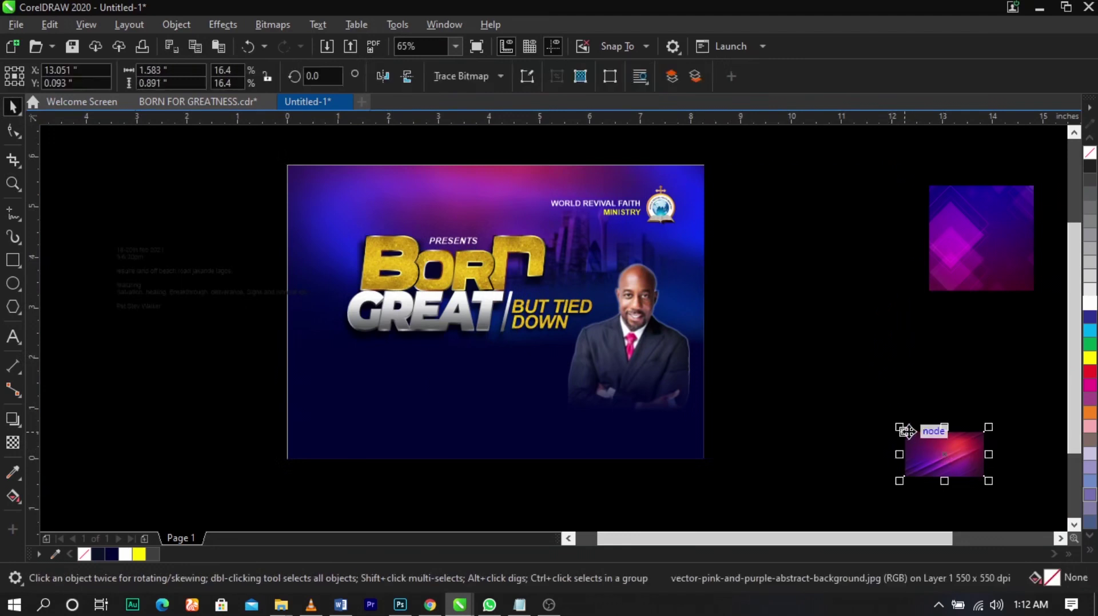
pyautogui.click(898, 433)
pyautogui.click(928, 444)
pyautogui.moveTo(900, 425); pyautogui.dragTo(681, 299)
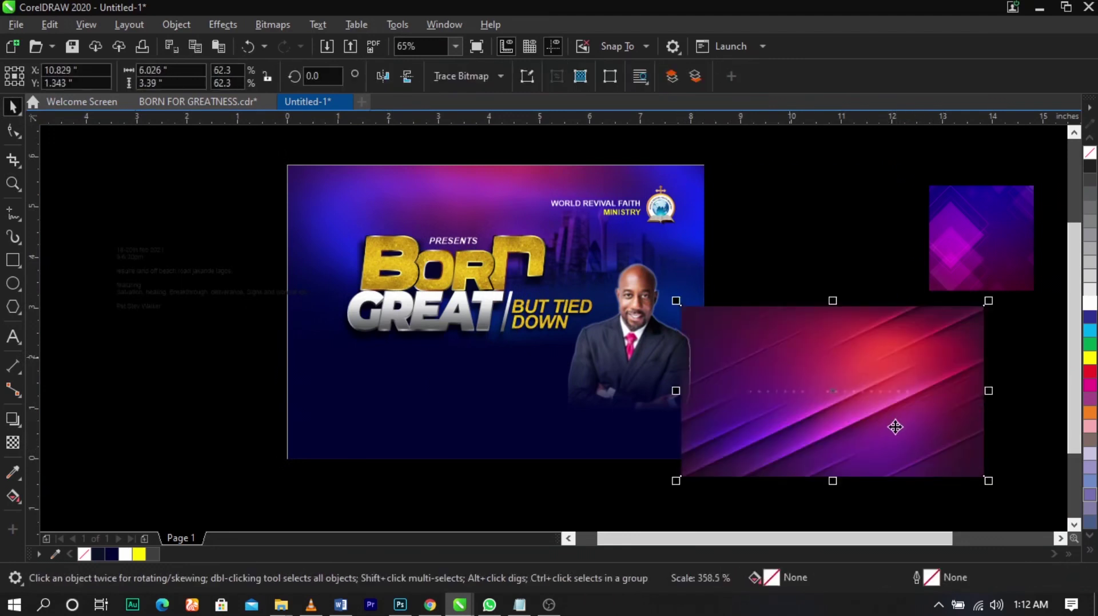
pyautogui.moveTo(944, 437); pyautogui.dragTo(582, 310)
# - Fade the left edge of the pink and purple abstract image with a horizontal linear transparency at 180°
pyautogui.press('F2')
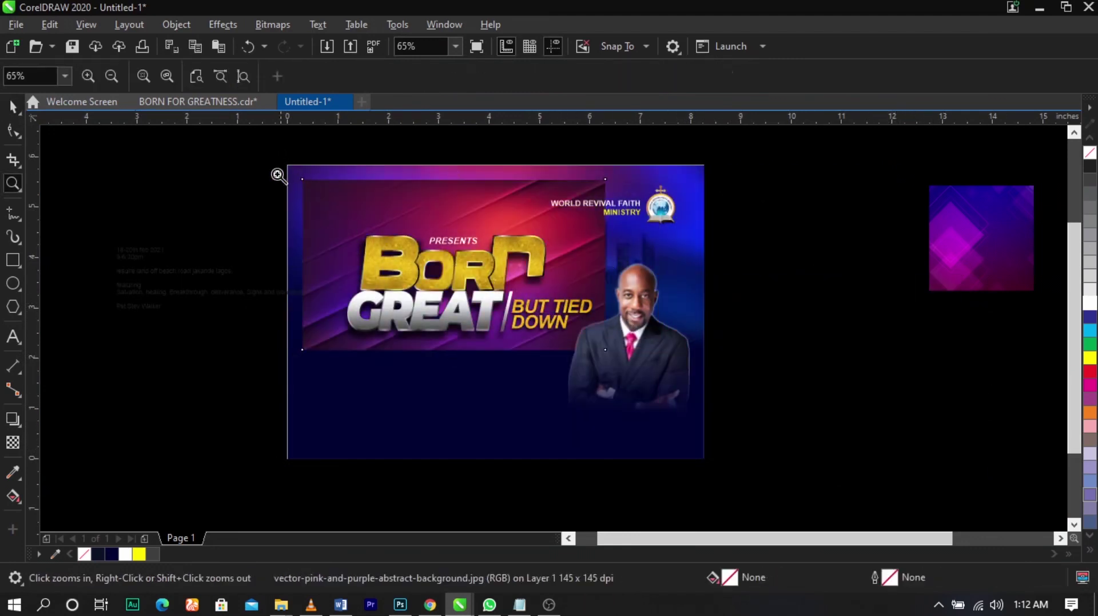
pyautogui.moveTo(261, 163); pyautogui.dragTo(669, 423)
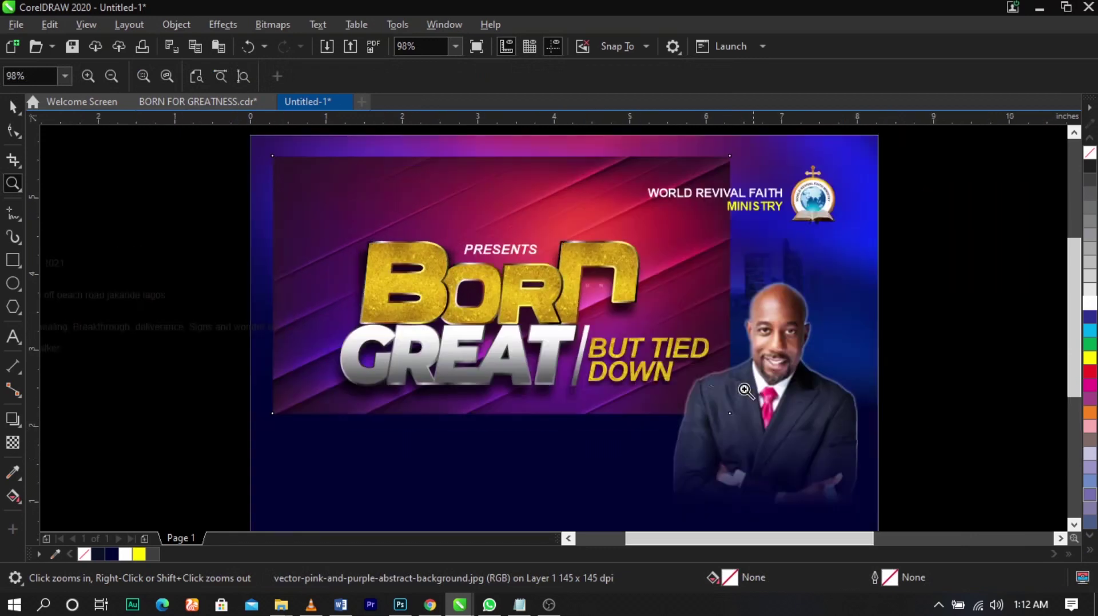
pyautogui.click(13, 442)
pyautogui.moveTo(447, 283); pyautogui.dragTo(298, 282)
pyautogui.moveTo(455, 283); pyautogui.dragTo(502, 283)
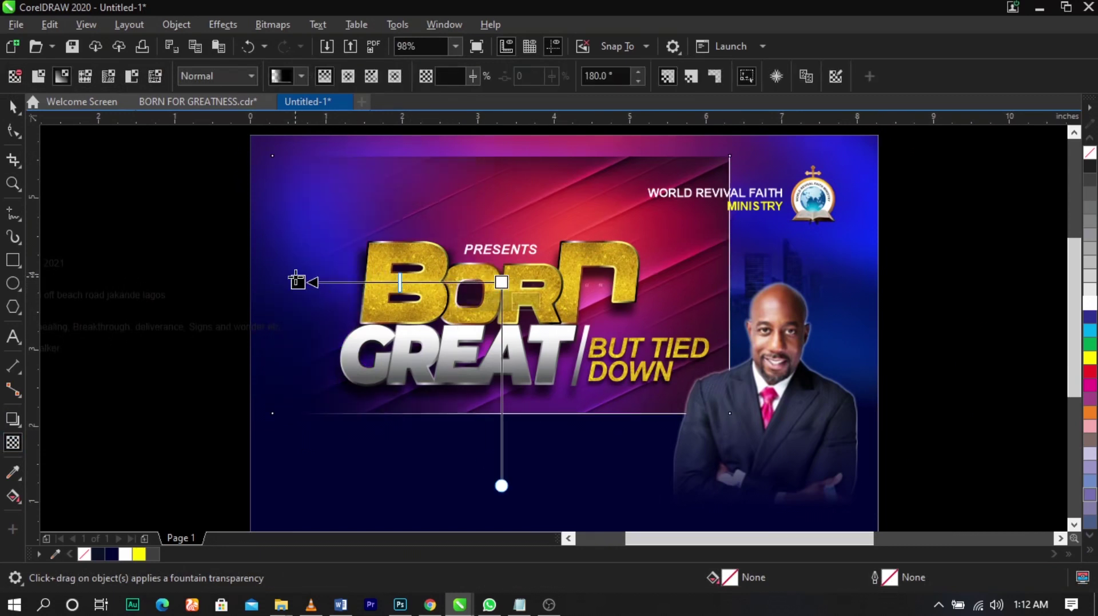
pyautogui.moveTo(299, 283); pyautogui.dragTo(321, 291)
pyautogui.click(277, 26)
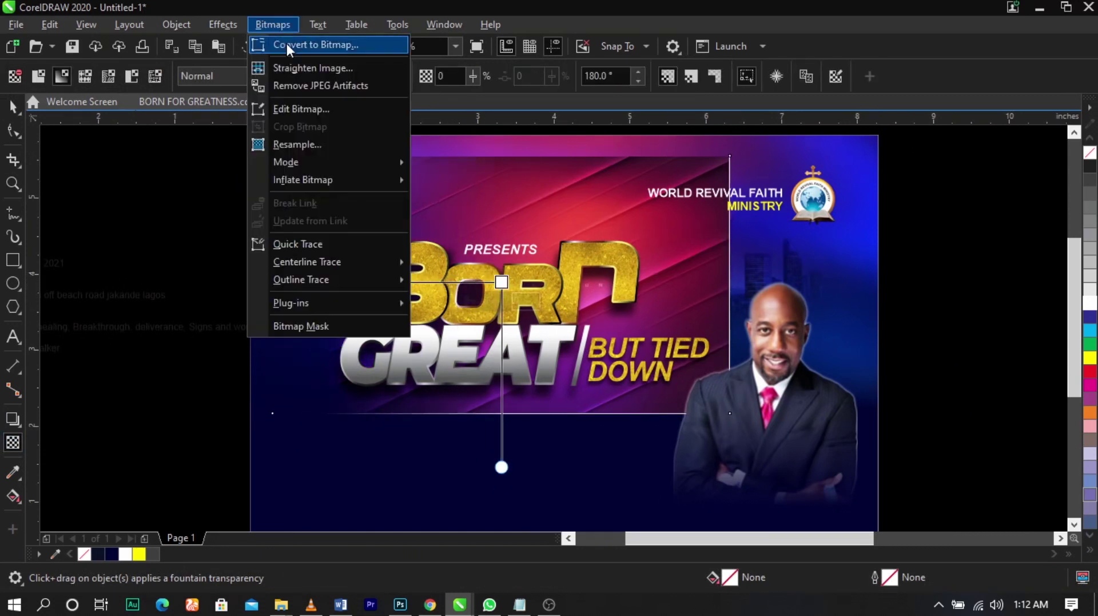
pyautogui.click(287, 43)
pyautogui.press('Escape')
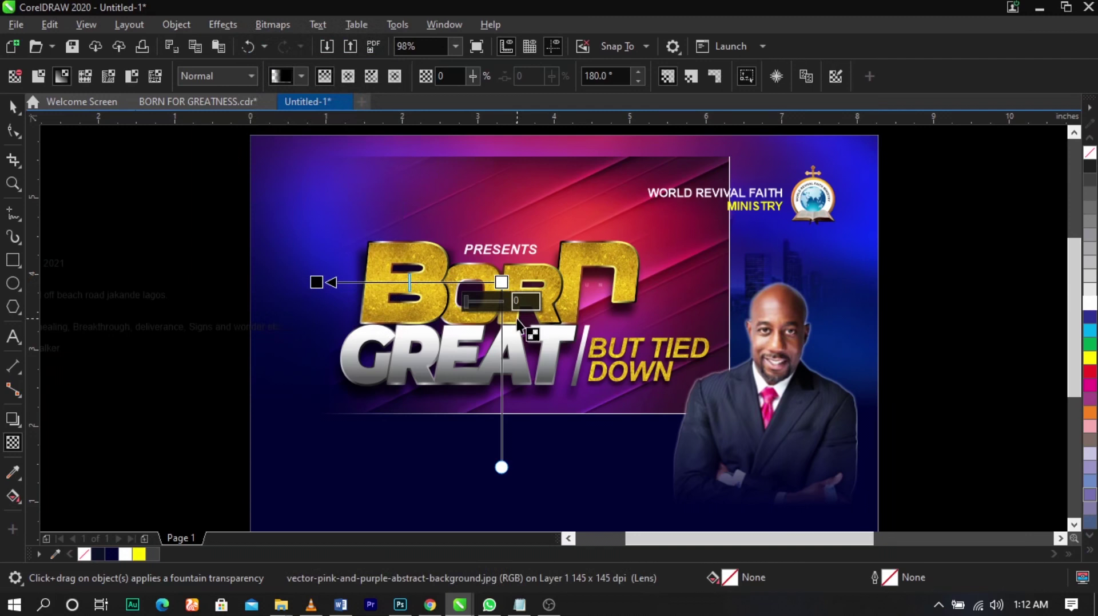
# - Convert the left-faded abstract image to a 300 dpi bitmap
pyautogui.click(276, 25)
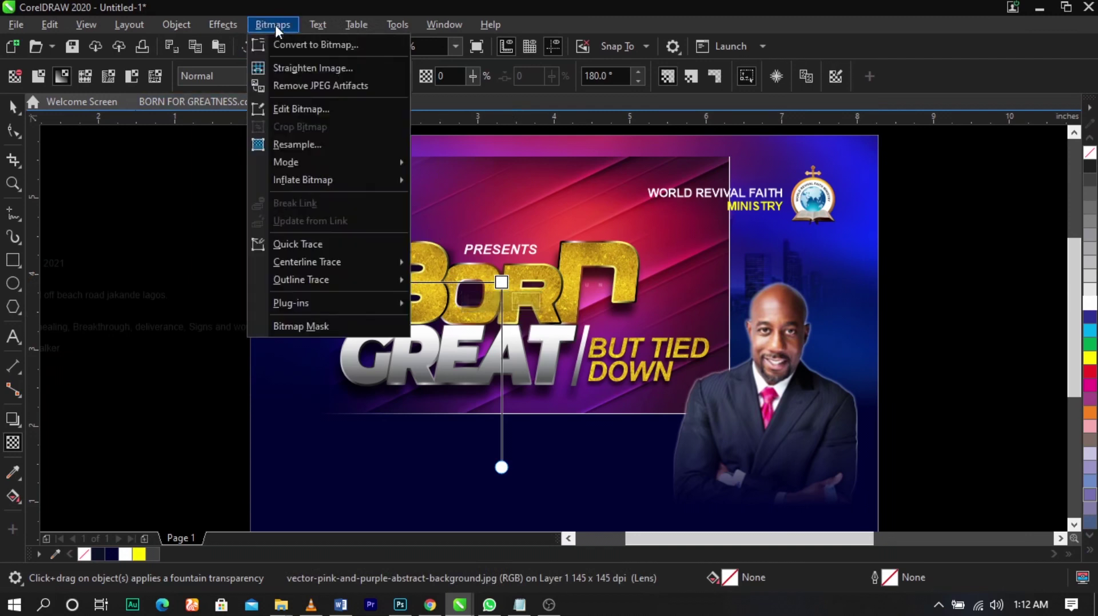
pyautogui.click(289, 42)
pyautogui.click(564, 392)
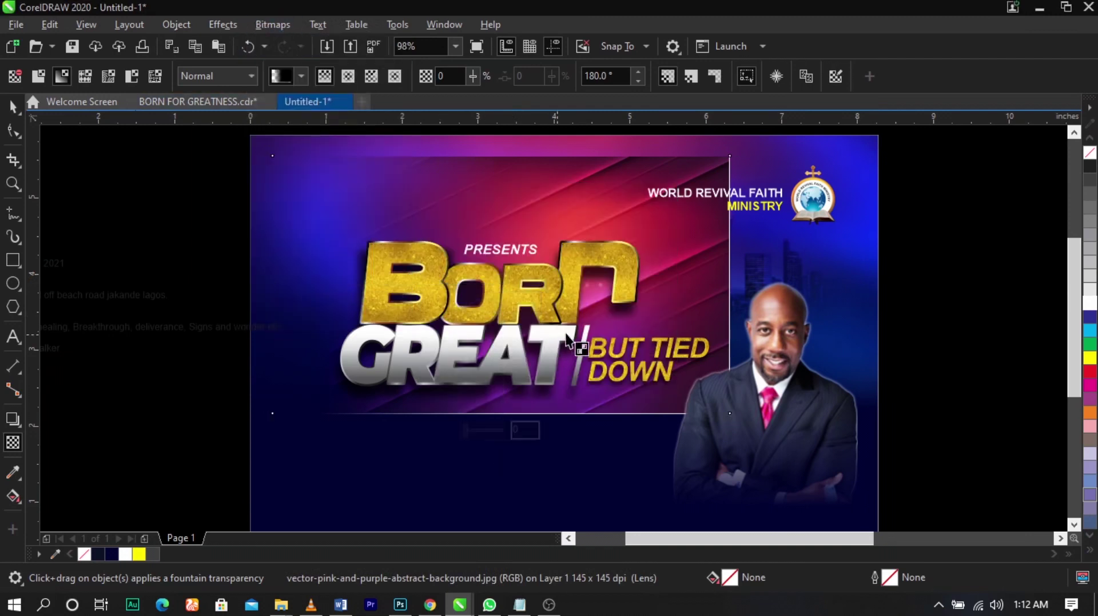
# - Fade the abstract image's right edge with a 0° linear transparency and convert it to a 300 dpi RGB bitmap with transparent background
pyautogui.moveTo(555, 302); pyautogui.dragTo(707, 304)
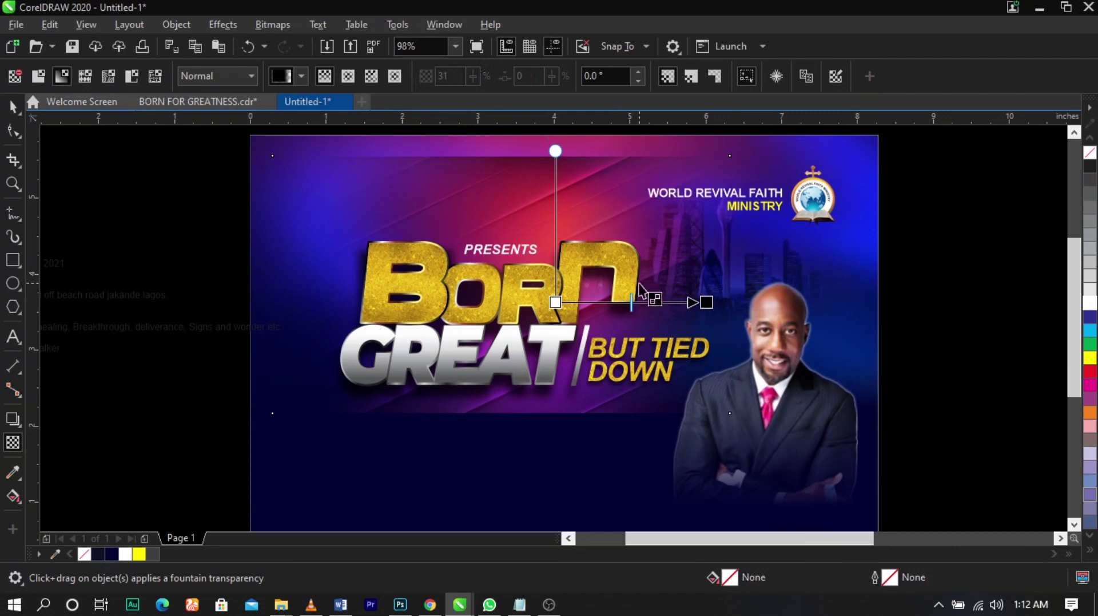
pyautogui.click(278, 25)
pyautogui.click(293, 42)
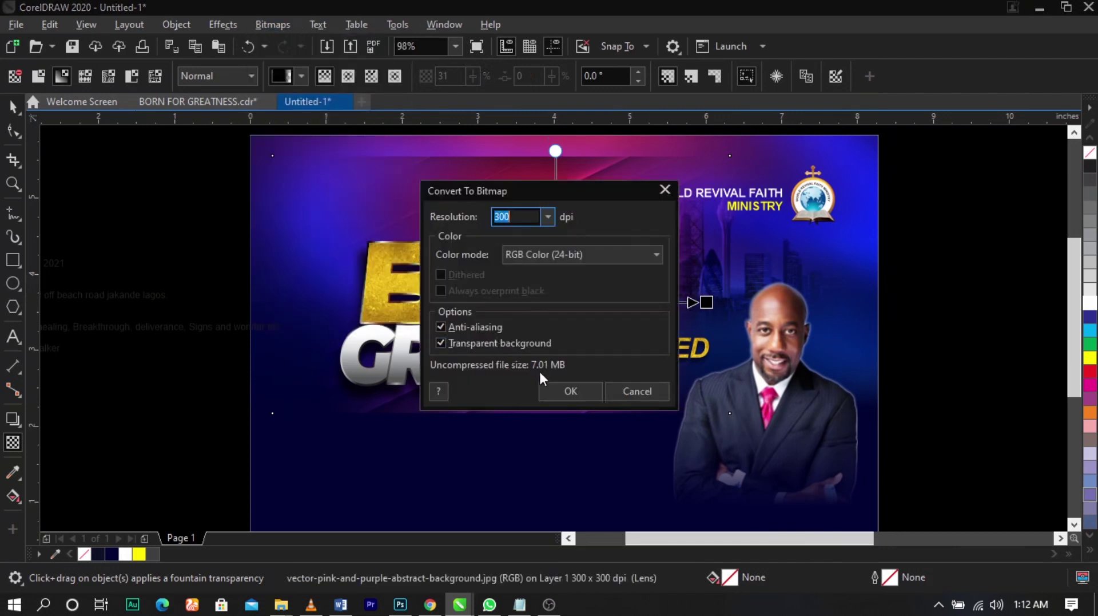
pyautogui.click(556, 390)
# - Fade the abstract image's upper edge with a 90° linear transparency and convert it to a 300 dpi RGB bitmap with transparent background
pyautogui.moveTo(512, 236)
pyautogui.mouseDown()
pyautogui.moveTo(512, 172)
pyautogui.moveTo(514, 261)
pyautogui.mouseUp()
pyautogui.moveTo(512, 172)
pyautogui.mouseDown()
pyautogui.moveTo(512, 191)
pyautogui.moveTo(512, 177)
pyautogui.mouseUp()
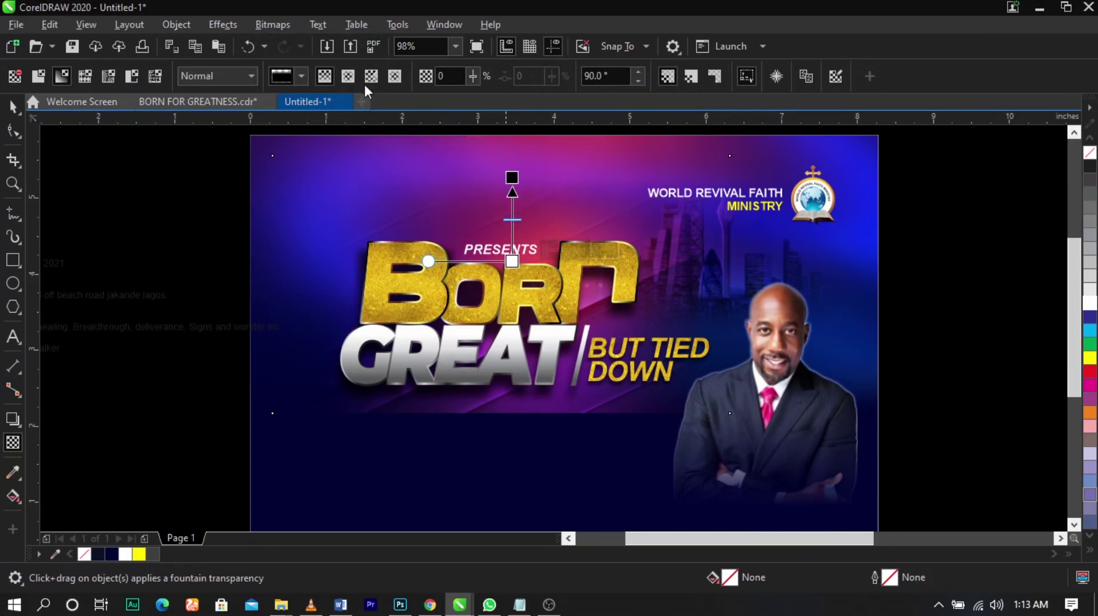
pyautogui.click(273, 24)
pyautogui.click(290, 43)
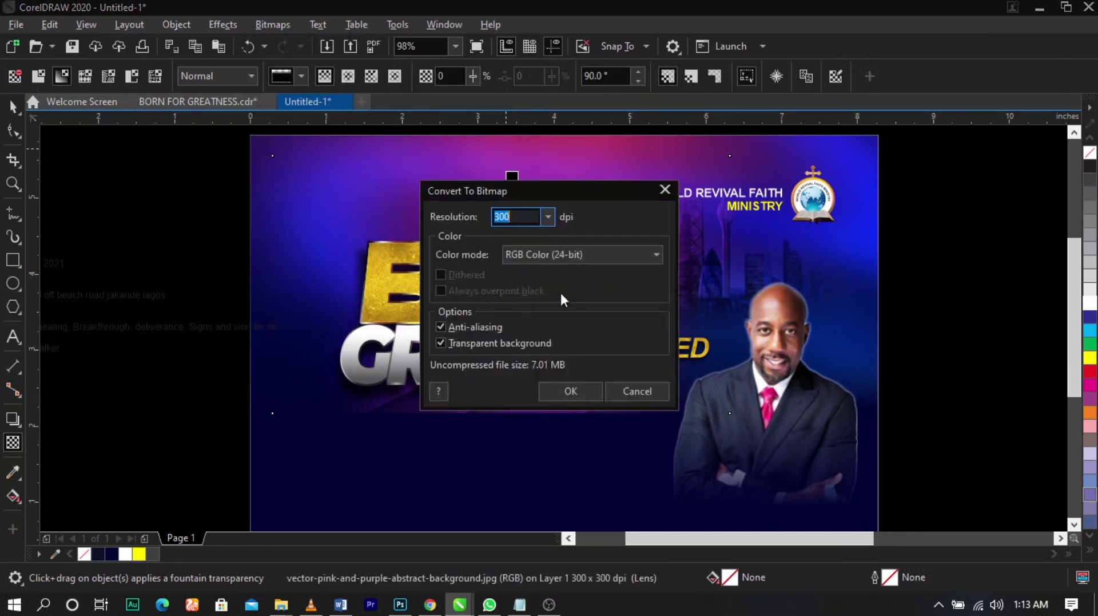
pyautogui.click(562, 391)
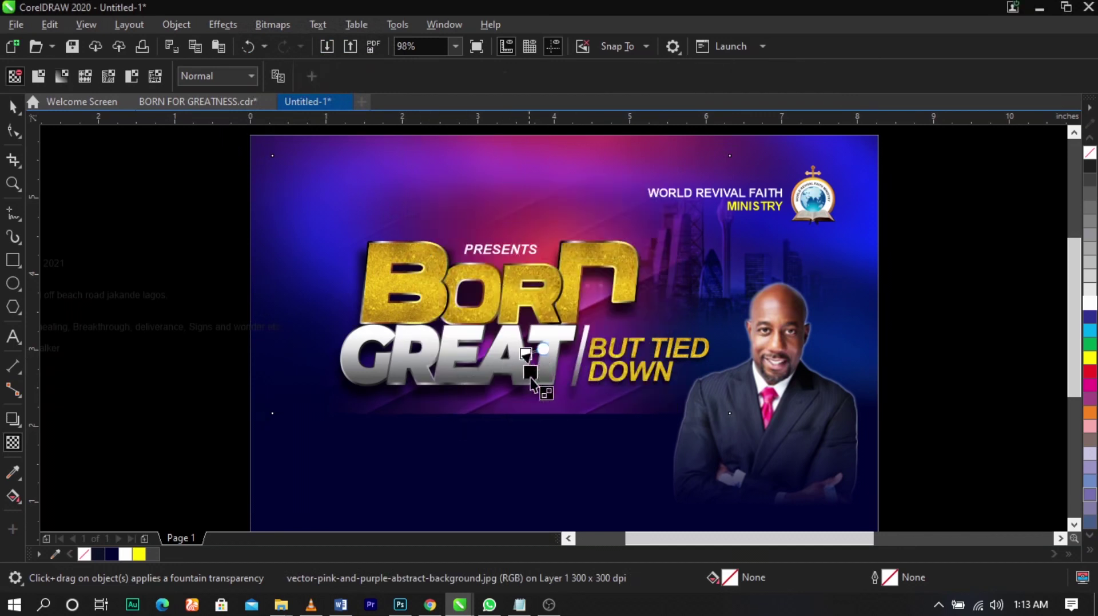
# - Fade the abstract image's lower edge with a -90° linear transparency and set its merge mode to Screen
pyautogui.moveTo(531, 382)
pyautogui.mouseDown()
pyautogui.moveTo(537, 393)
pyautogui.moveTo(526, 399)
pyautogui.mouseUp()
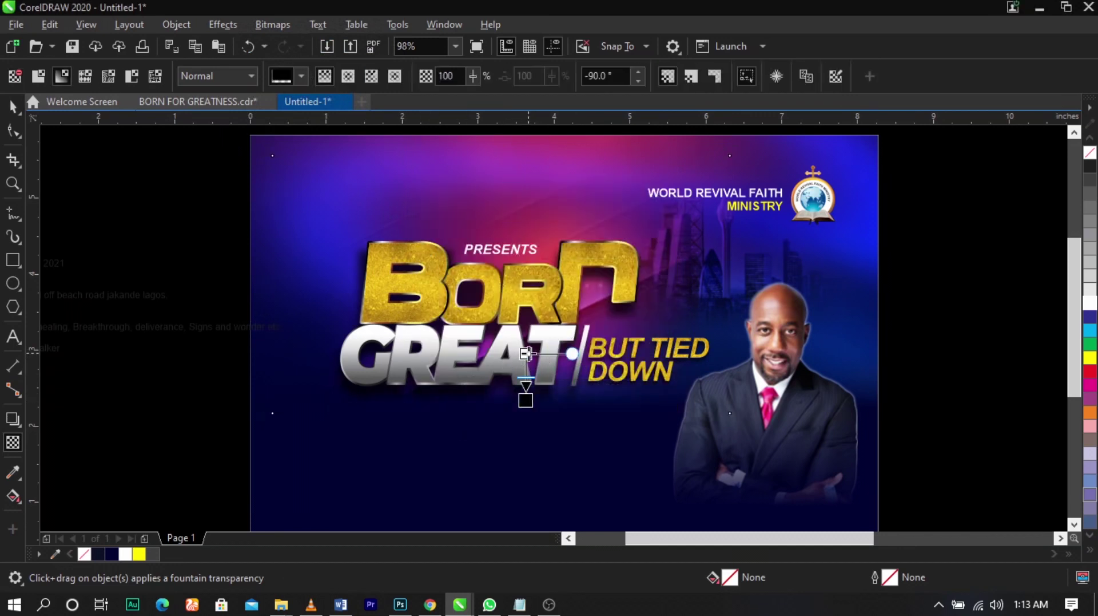
pyautogui.press('space')
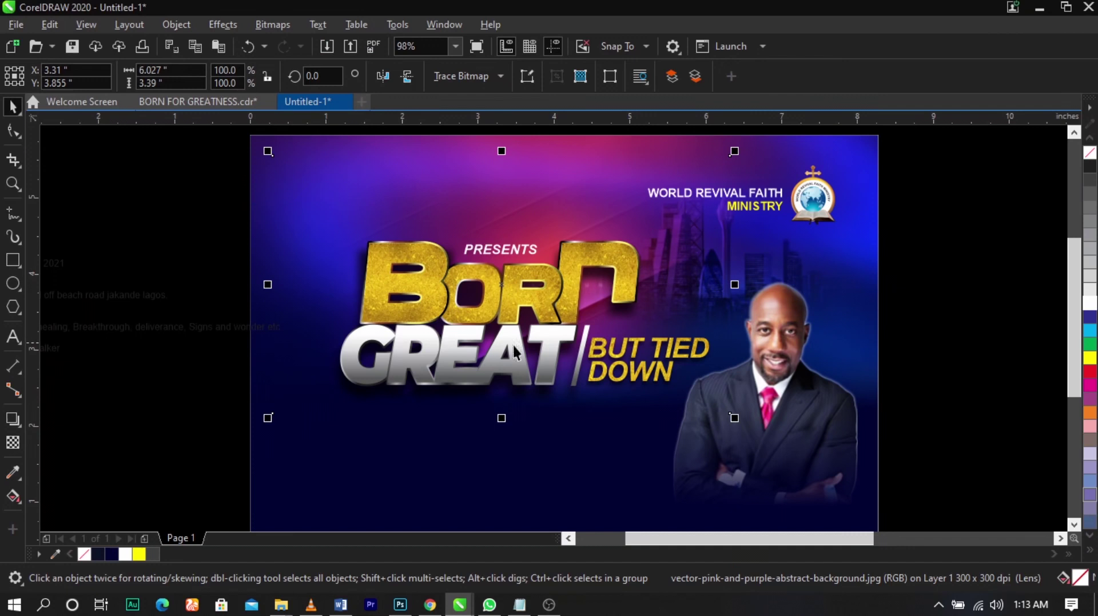
pyautogui.click(18, 448)
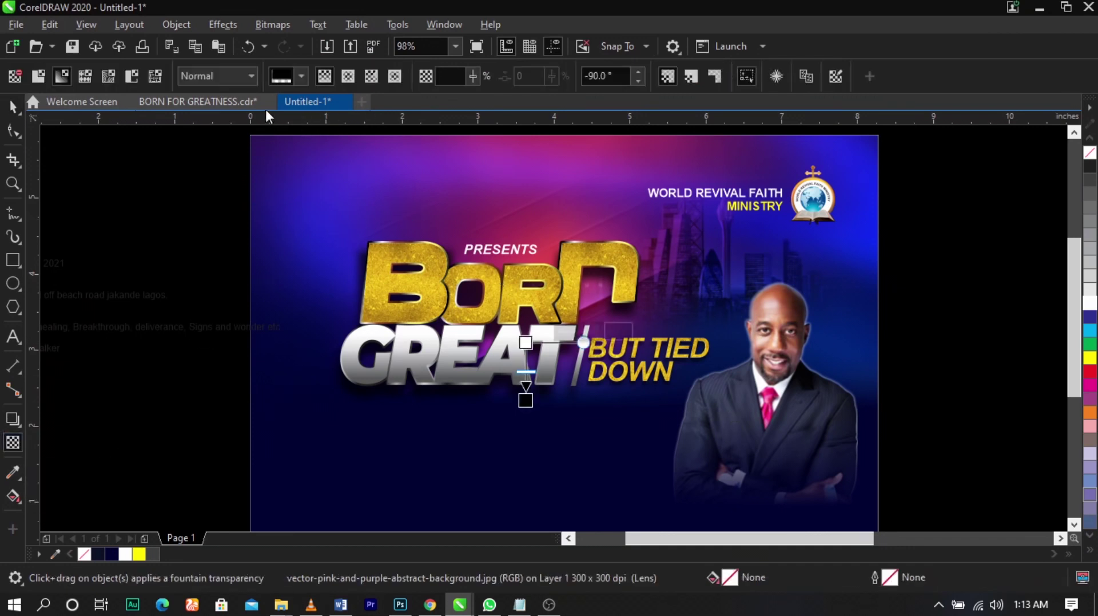
pyautogui.click(224, 74)
pyautogui.click(222, 385)
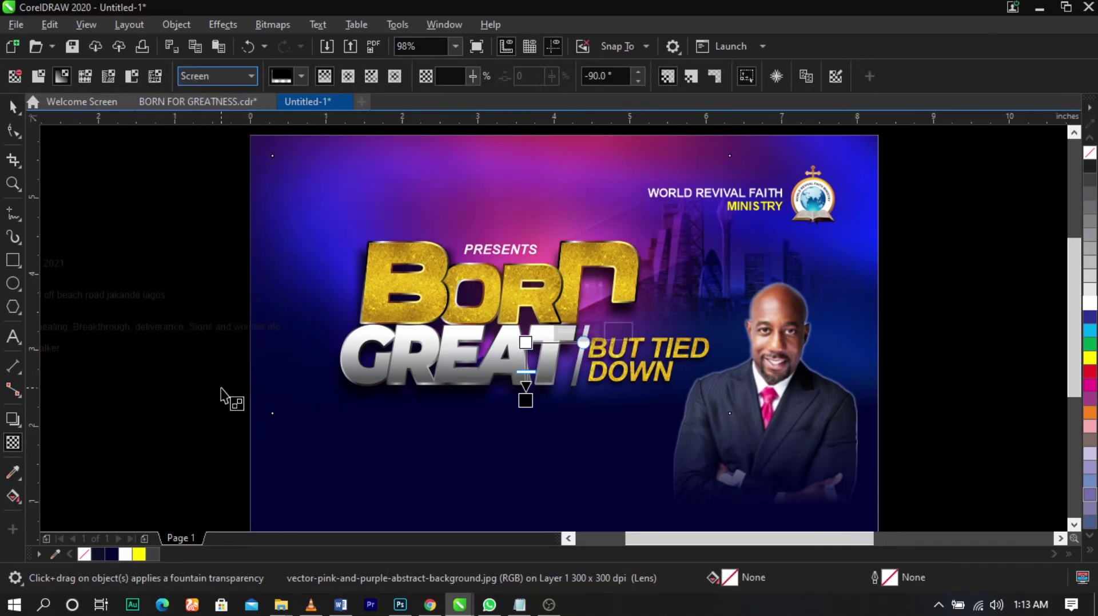
# - Scale the blended abstract image to 7.338 by 4.128 in and position it at X 3.045, Y 3.834 in
pyautogui.click(11, 108)
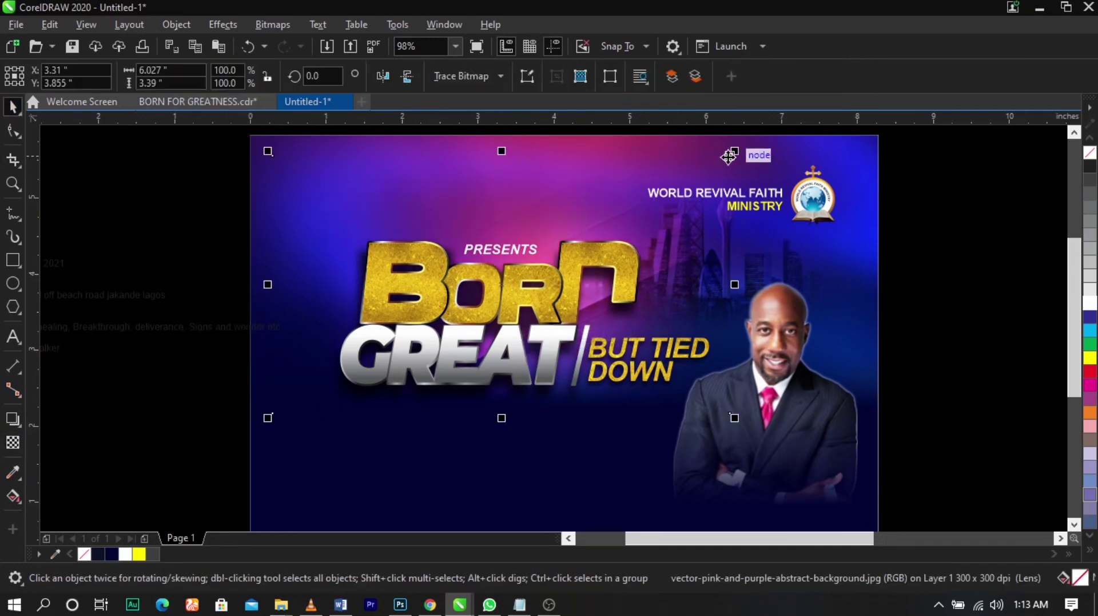
pyautogui.moveTo(734, 152); pyautogui.dragTo(754, 142)
pyautogui.moveTo(635, 191)
pyautogui.mouseDown()
pyautogui.moveTo(594, 191)
pyautogui.moveTo(613, 191)
pyautogui.mouseUp()
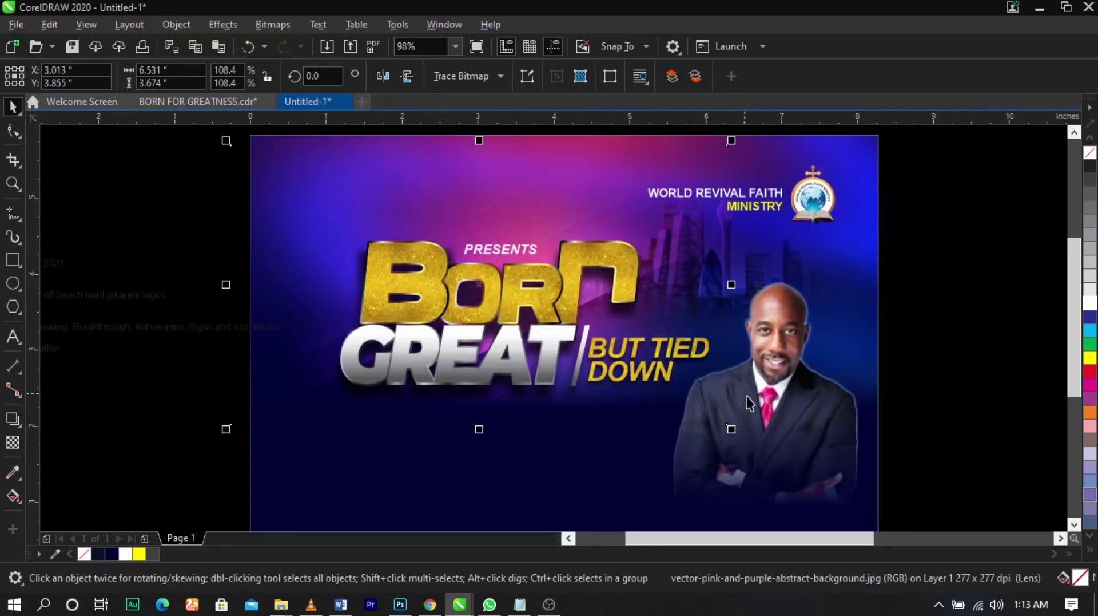
pyautogui.moveTo(732, 429); pyautogui.dragTo(764, 448)
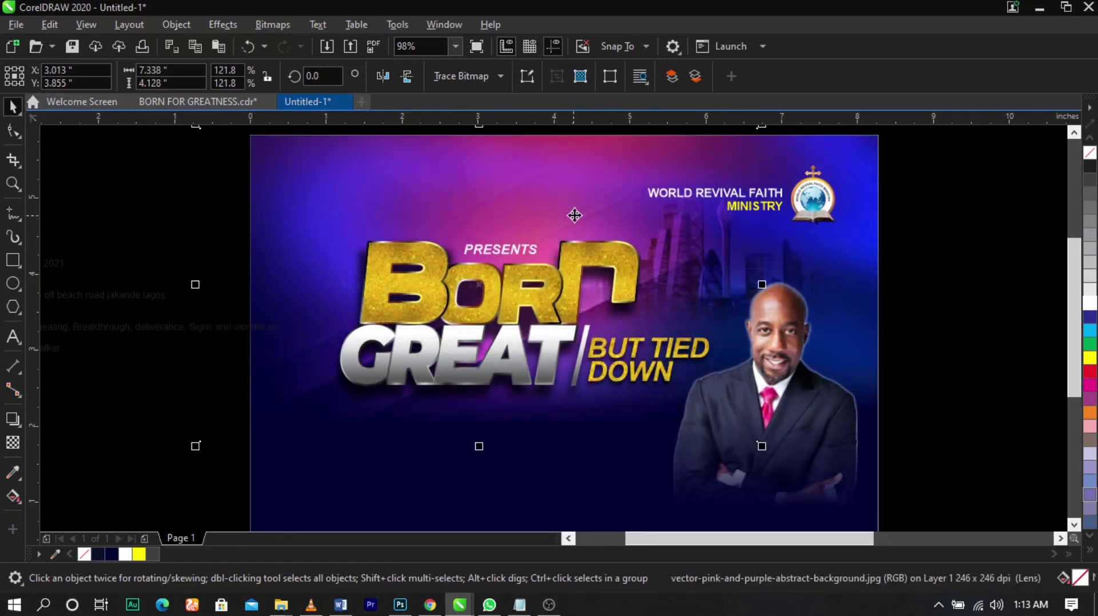
pyautogui.moveTo(577, 216); pyautogui.dragTo(577, 216)
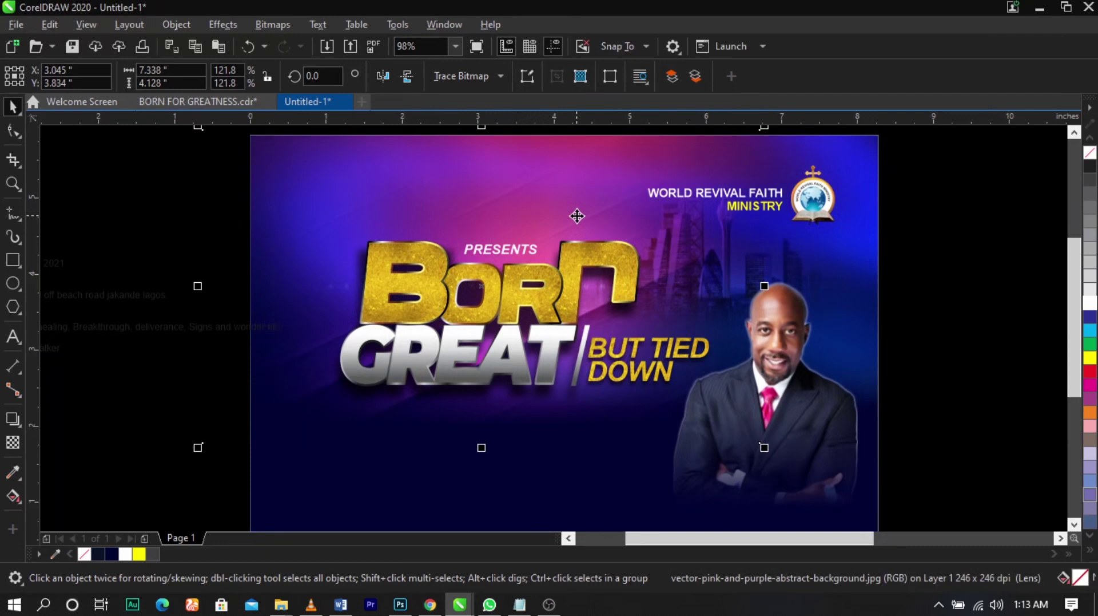
# - PowerClip the blended abstract image inside the flyer's dark blue background rectangle
pyautogui.rightClick(478, 289)
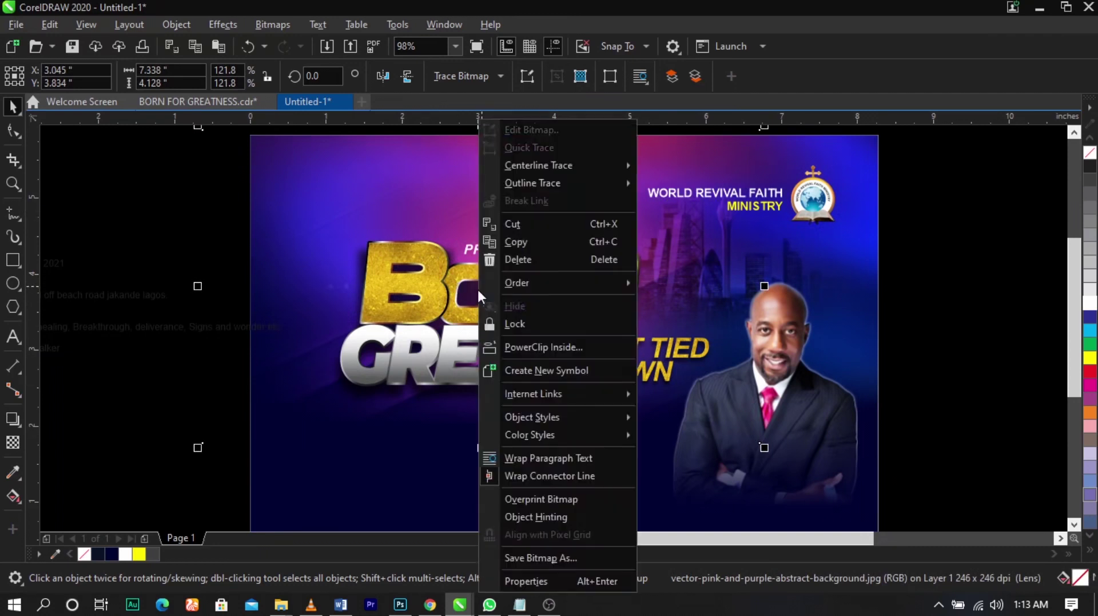
pyautogui.click(525, 346)
pyautogui.click(483, 485)
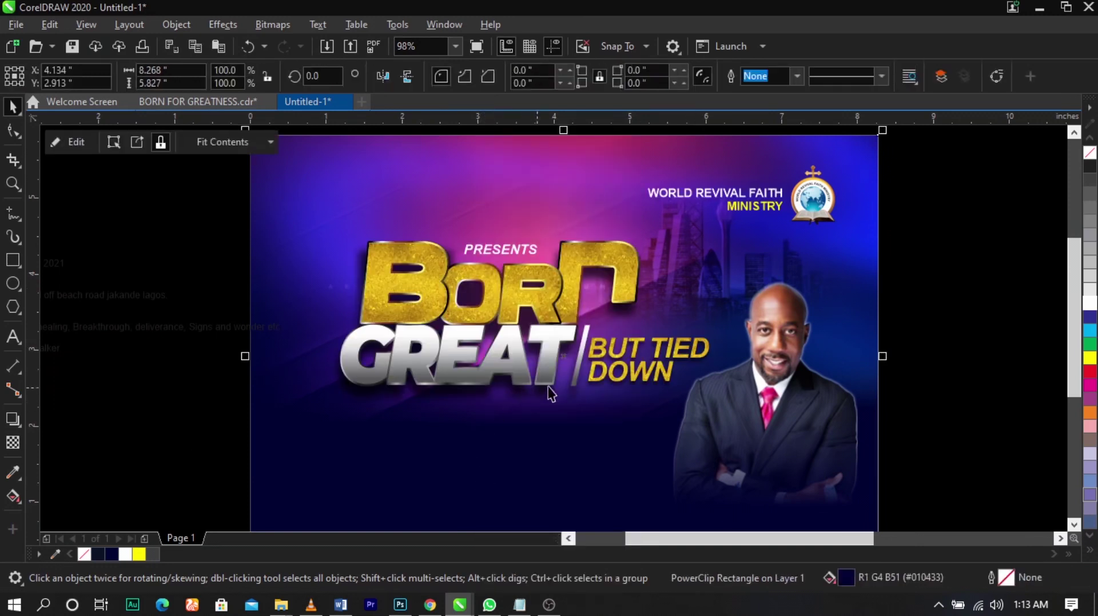
pyautogui.click(955, 383)
pyautogui.scroll(-1, 598, 250)
pyautogui.scroll(1, 617, 318)
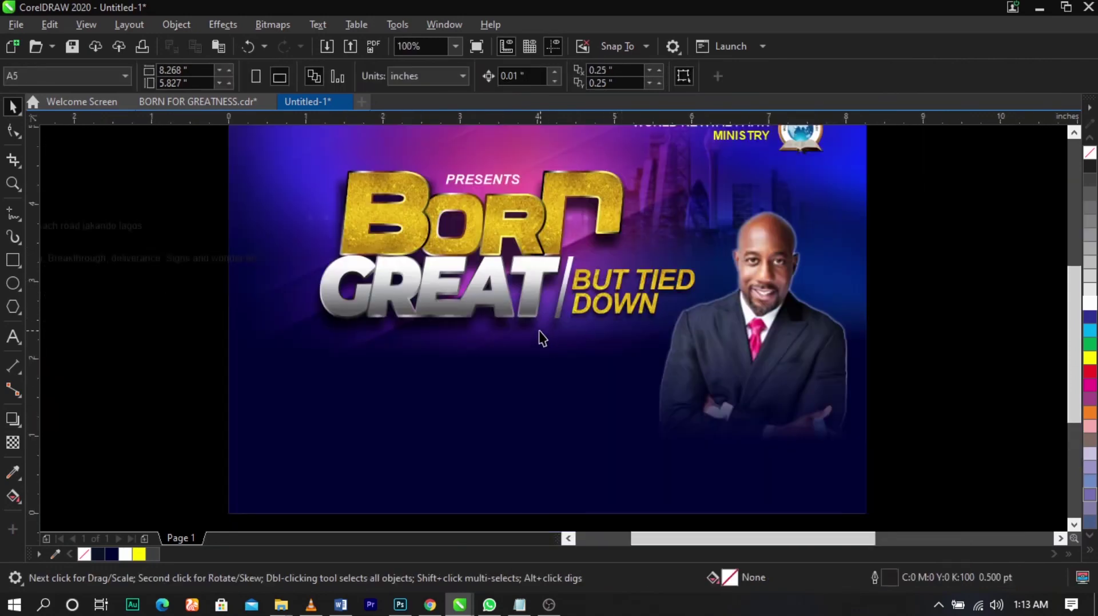
pyautogui.scroll(-1, 539, 337)
pyautogui.moveTo(505, 377); pyautogui.dragTo(797, 405)
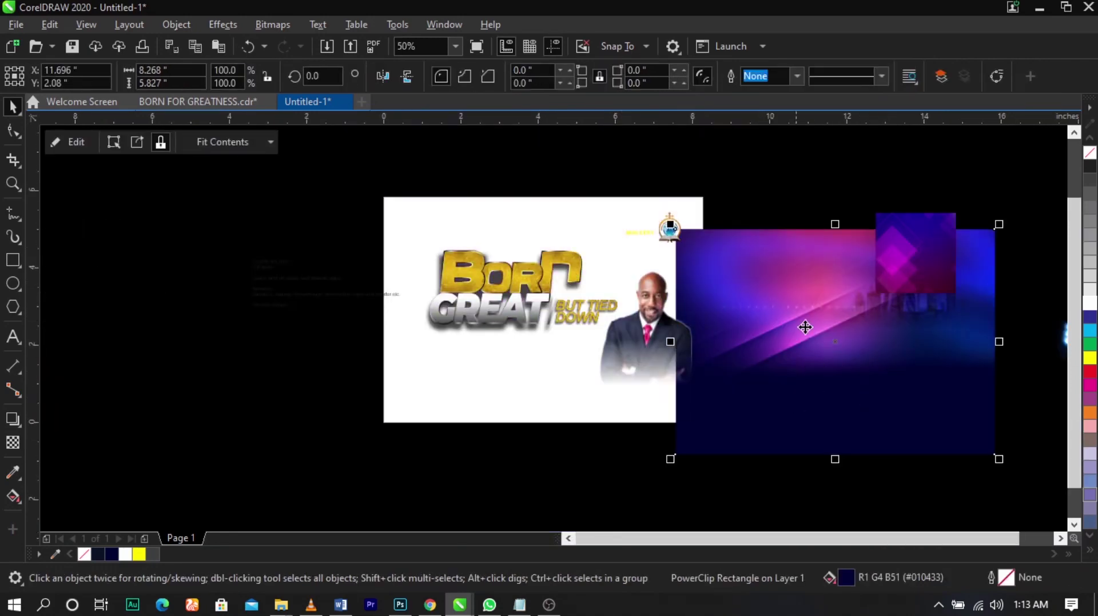
pyautogui.hotkey('ctrl', 'z')
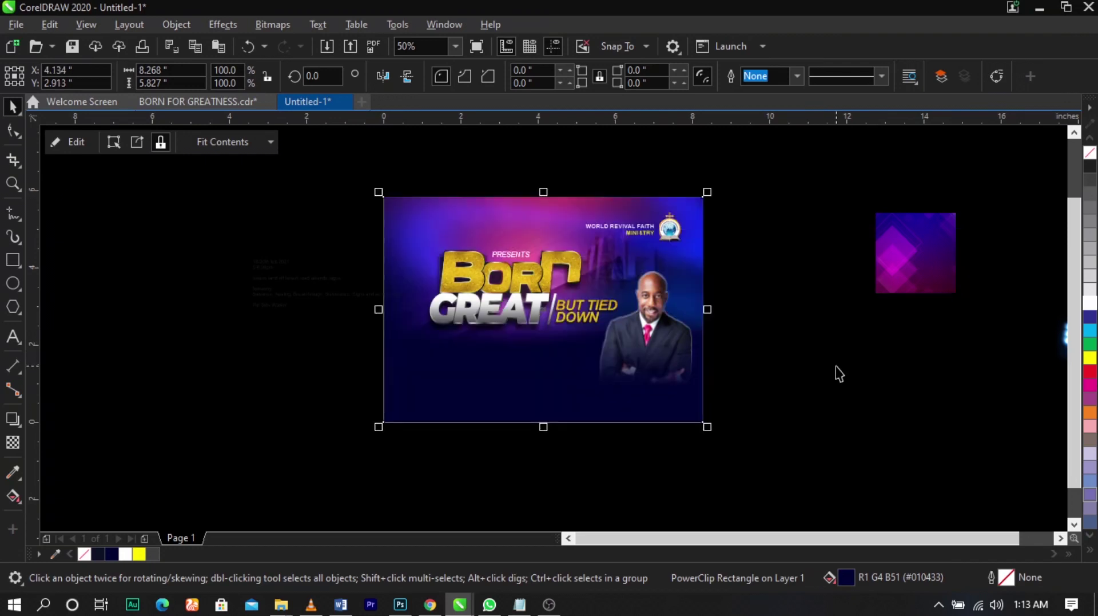
# - Move the purple polygonal, stadium lights, lens flare and raised-hands images from the far side of the workspace to just around the flyer
pyautogui.press('z')
pyautogui.moveTo(297, 183); pyautogui.dragTo(822, 477)
pyautogui.press('space')
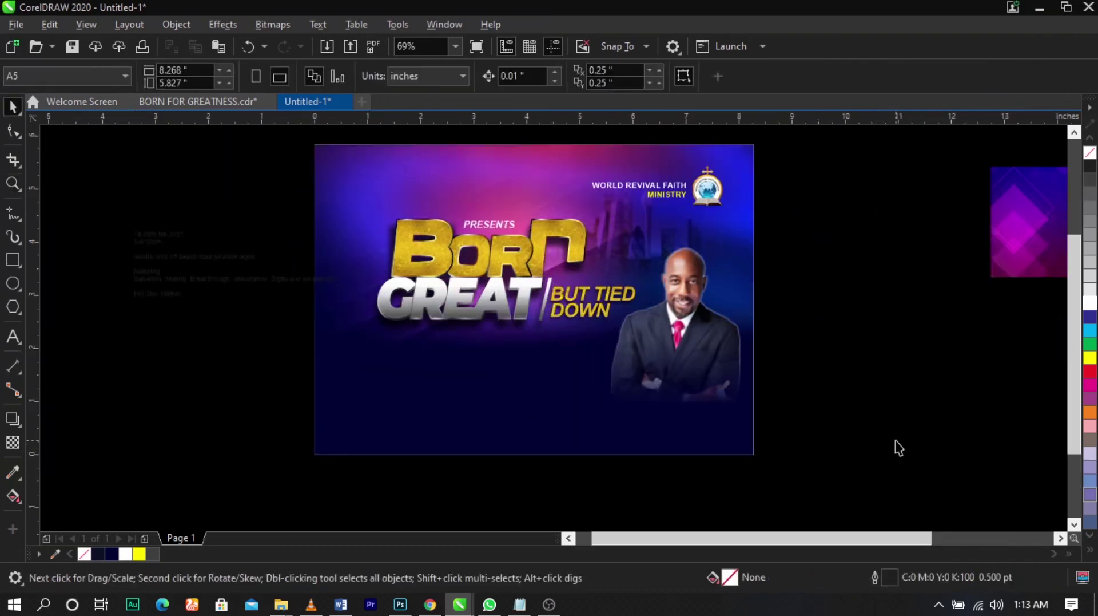
pyautogui.moveTo(1007, 250); pyautogui.dragTo(807, 329)
pyautogui.scroll(-1, 782, 316)
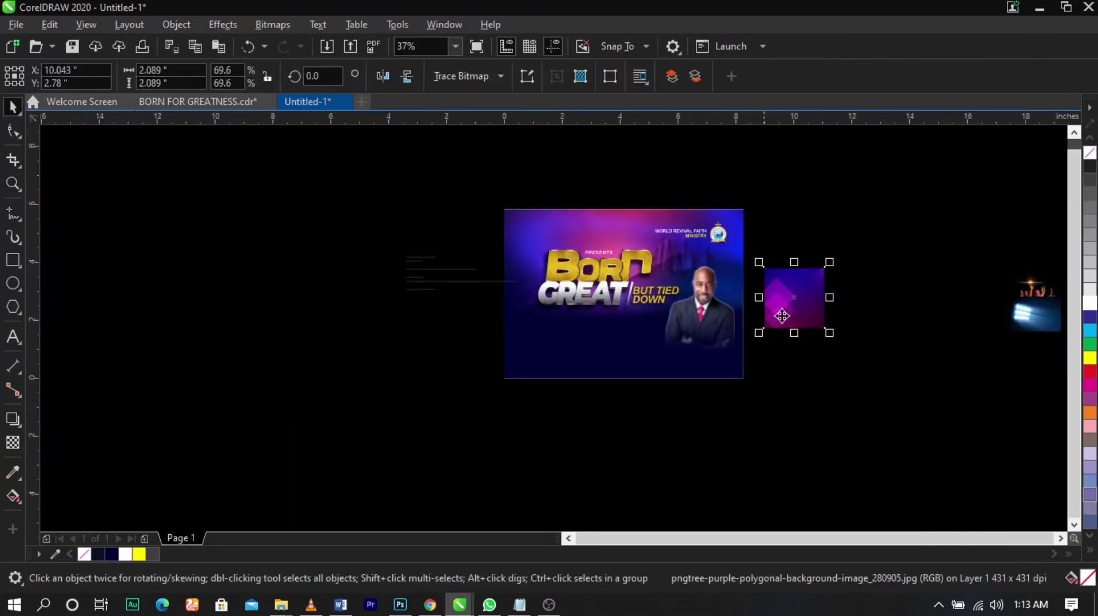
pyautogui.moveTo(1023, 323); pyautogui.dragTo(830, 421)
pyautogui.moveTo(1036, 292); pyautogui.dragTo(573, 408)
pyautogui.press('Escape')
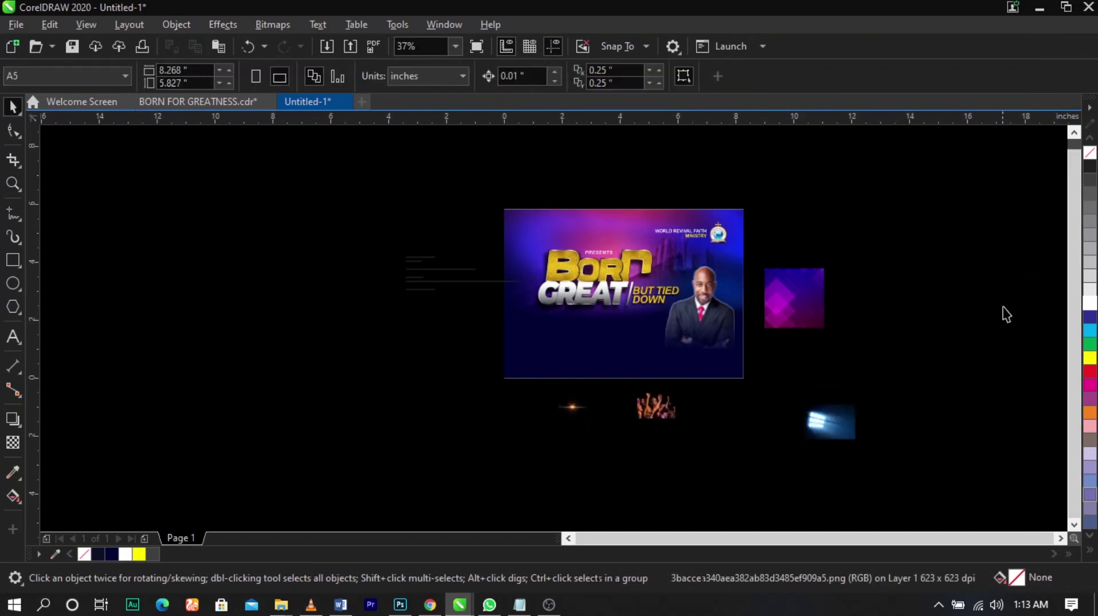
# - Place the stadium lights image in the flyer's upper-left corner behind the title and enlarge it to 2.405 by 1.606 in
pyautogui.press('z')
pyautogui.moveTo(927, 187); pyautogui.dragTo(282, 476)
pyautogui.press('space')
pyautogui.moveTo(866, 471); pyautogui.dragTo(455, 212)
pyautogui.press('z')
pyautogui.moveTo(366, 147); pyautogui.dragTo(649, 308)
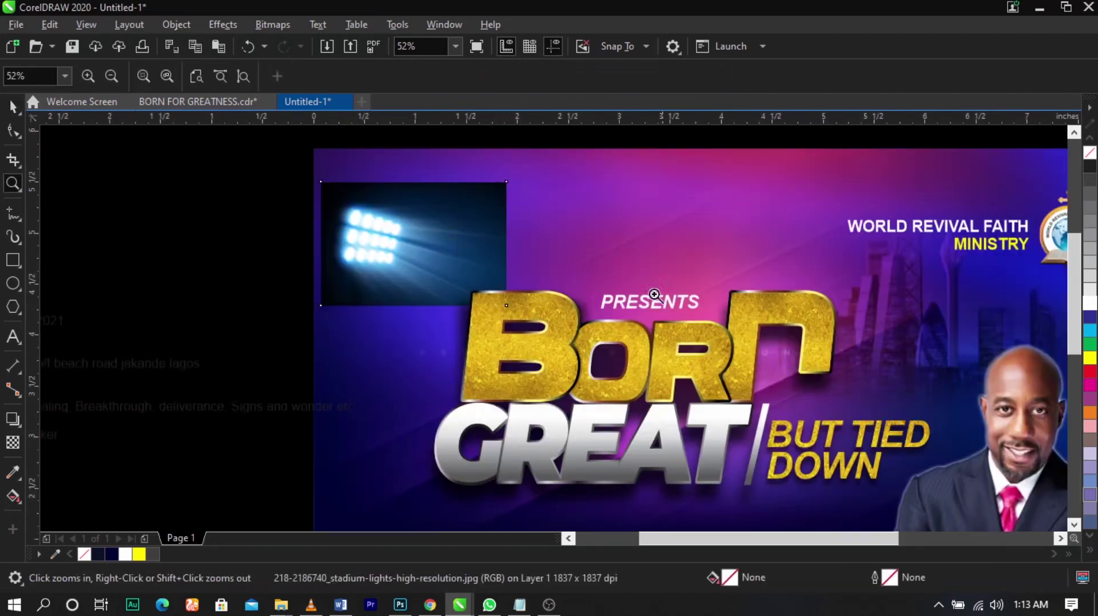
pyautogui.press('space')
pyautogui.moveTo(507, 185); pyautogui.dragTo(540, 153)
pyautogui.moveTo(435, 213)
pyautogui.mouseDown()
pyautogui.moveTo(454, 204)
pyautogui.moveTo(453, 218)
pyautogui.mouseUp()
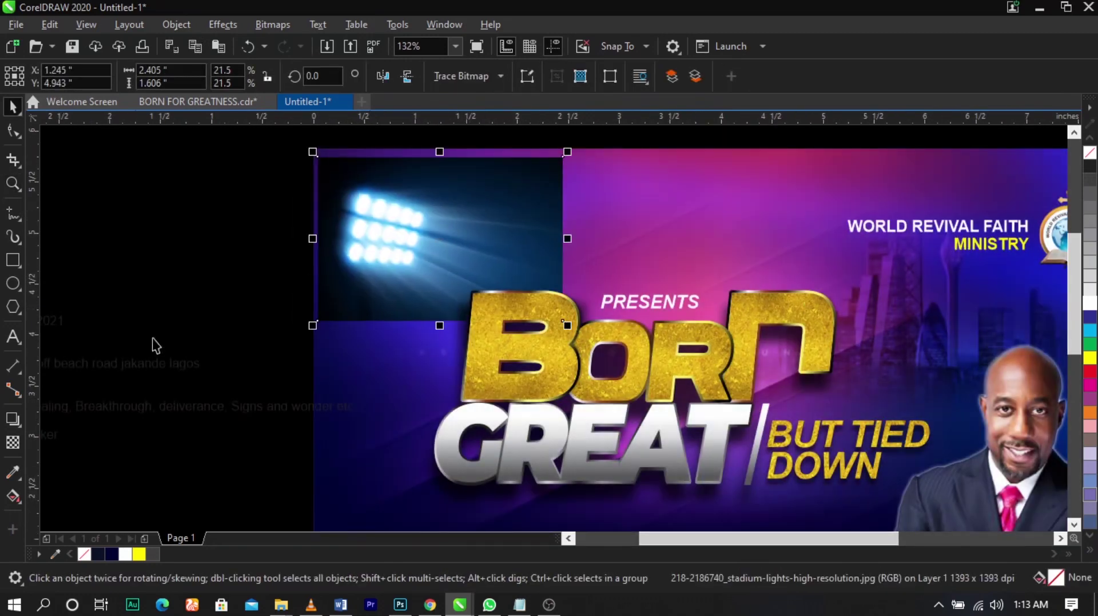
# - Fade the right side of the stadium lights image with a horizontal linear transparency starting at the lamps
pyautogui.click(10, 447)
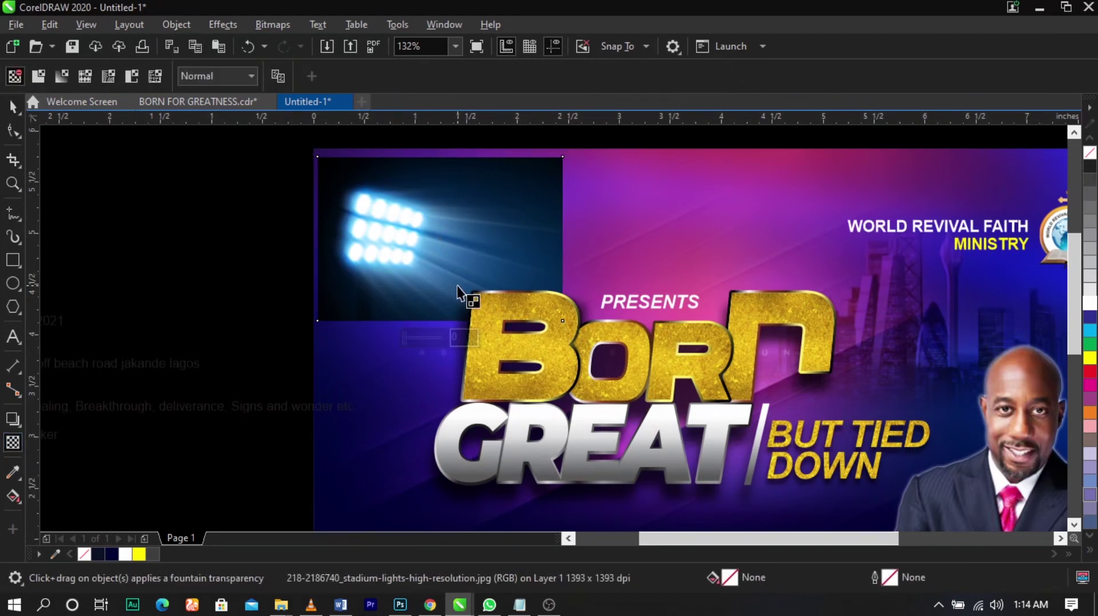
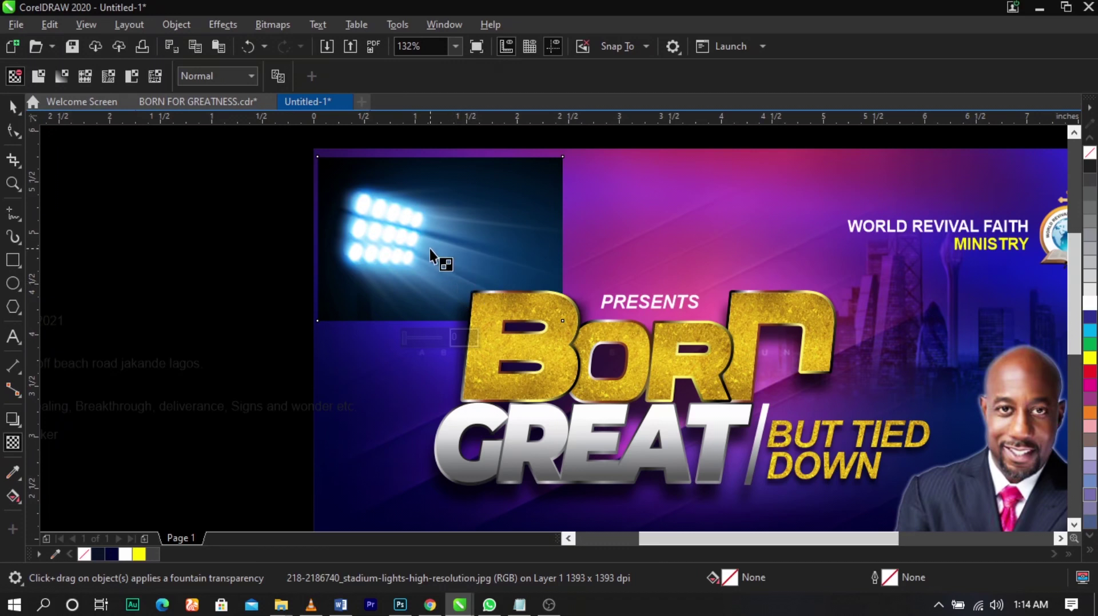
pyautogui.moveTo(431, 249); pyautogui.dragTo(536, 249)
pyautogui.moveTo(430, 248); pyautogui.dragTo(393, 248)
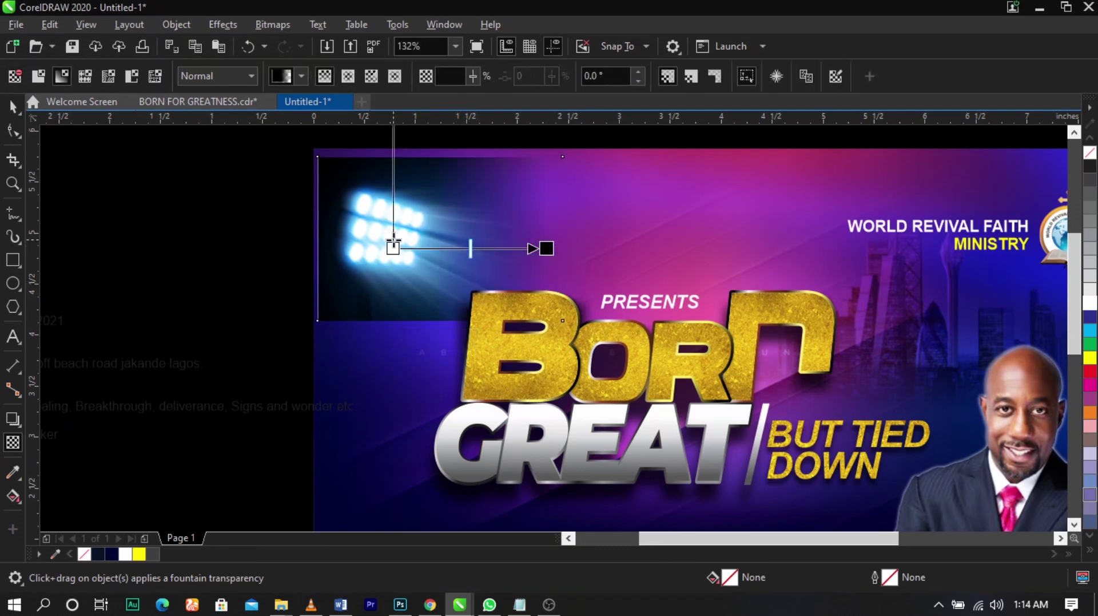
# - Tighten the linear transparency fading the stadium lights image's right side toward the lamps, and convert the image to a 300 dpi bitmap
pyautogui.moveTo(547, 248); pyautogui.dragTo(521, 248)
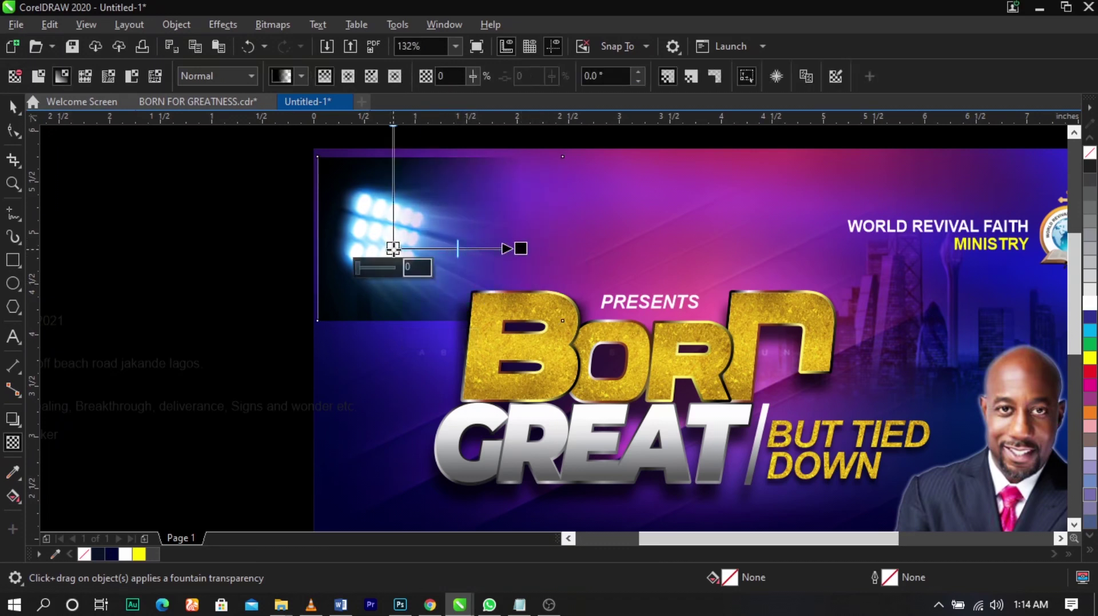
pyautogui.moveTo(393, 248); pyautogui.dragTo(426, 249)
pyautogui.moveTo(519, 252); pyautogui.dragTo(512, 251)
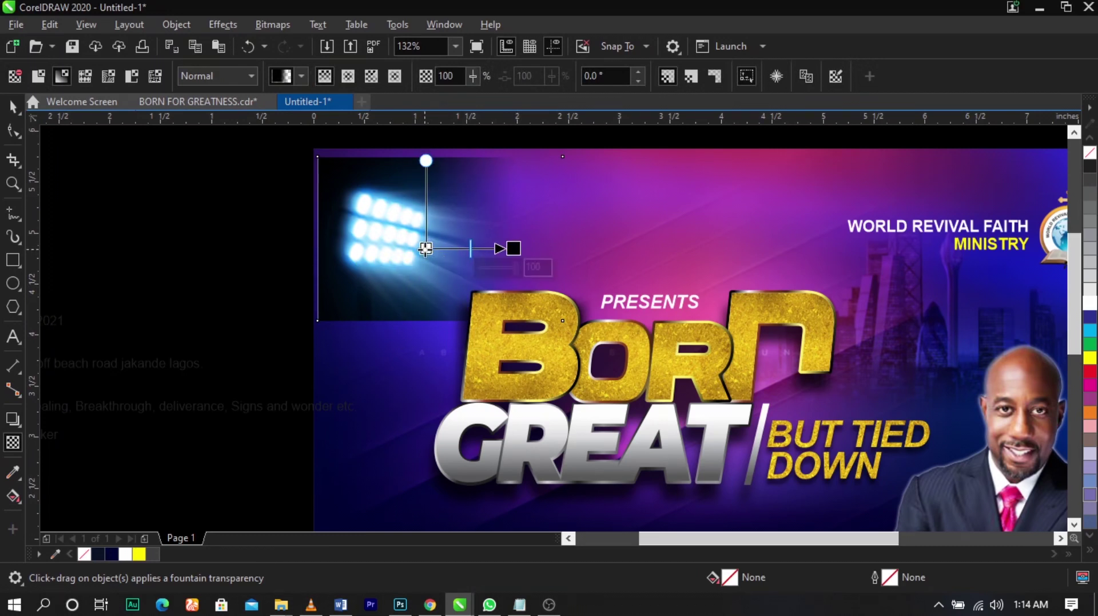
pyautogui.moveTo(426, 248); pyautogui.dragTo(418, 249)
pyautogui.click(270, 26)
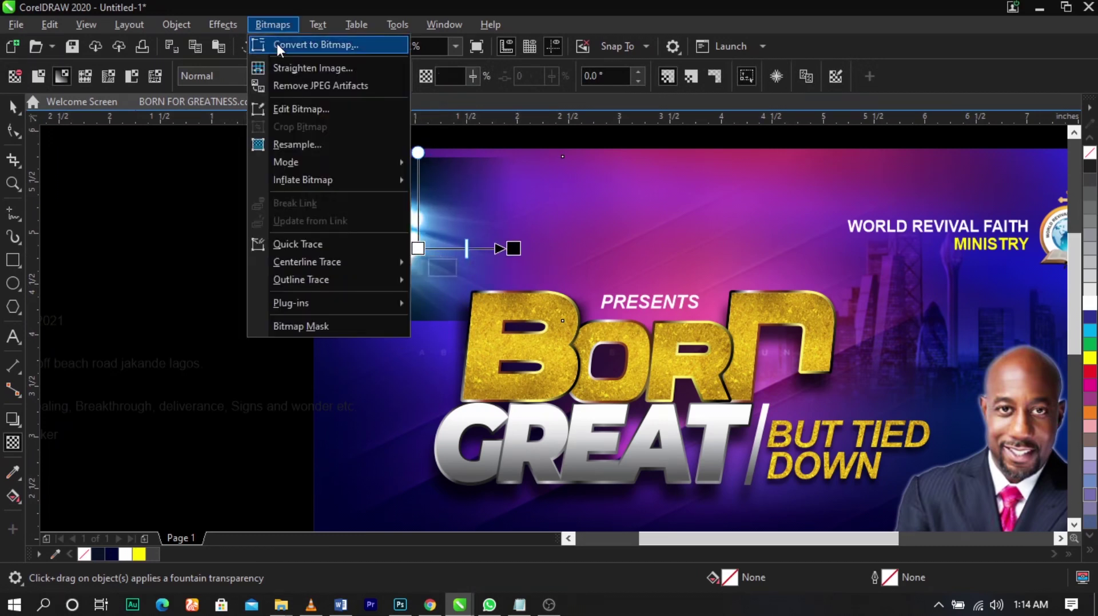
pyautogui.click(277, 43)
pyautogui.click(558, 387)
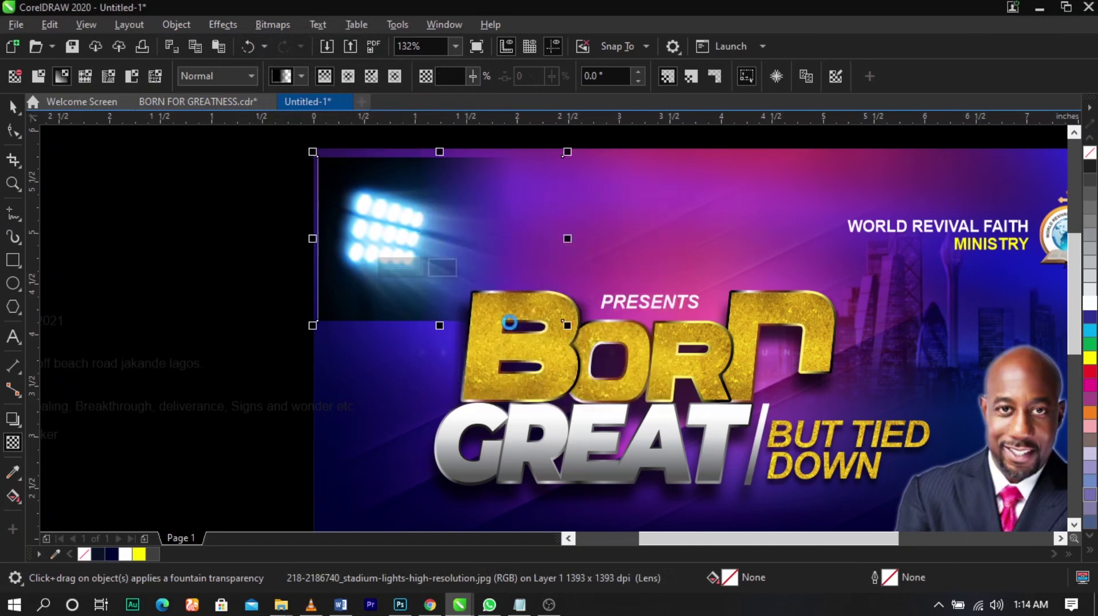
# - Fade the stadium lights image's lower edge with a vertical linear transparency and convert it to a 300 dpi RGB bitmap with transparent background
pyautogui.moveTo(415, 273); pyautogui.dragTo(415, 313)
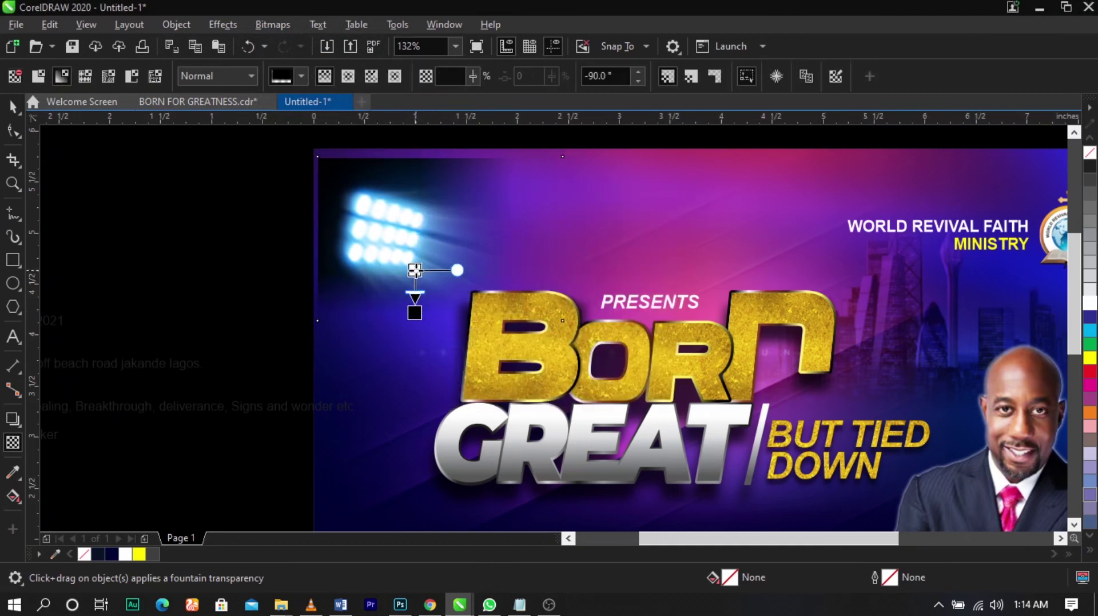
pyautogui.click(271, 25)
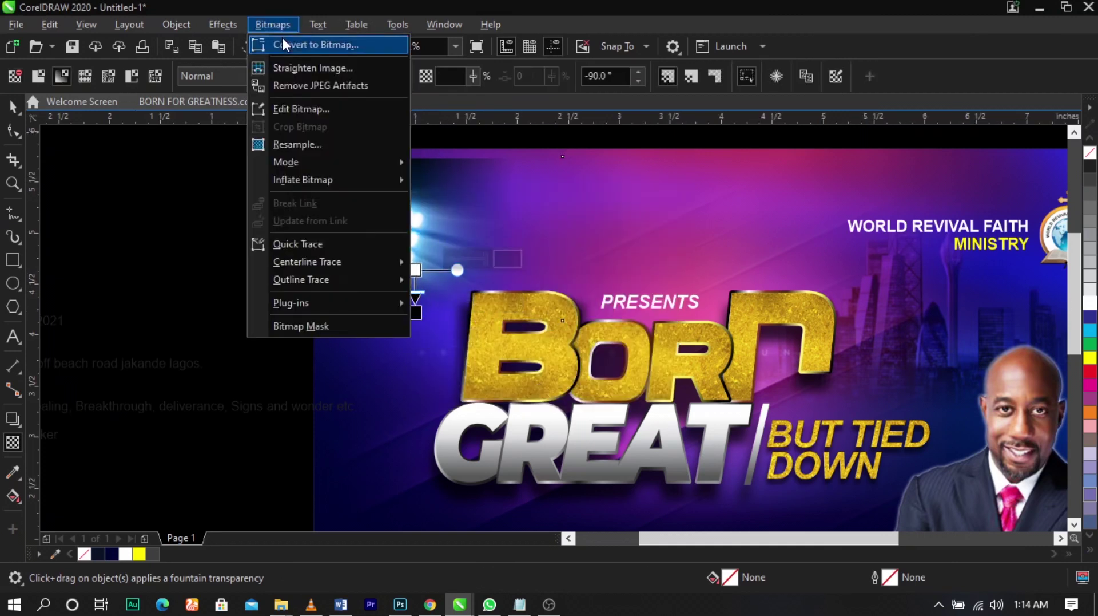
pyautogui.click(283, 39)
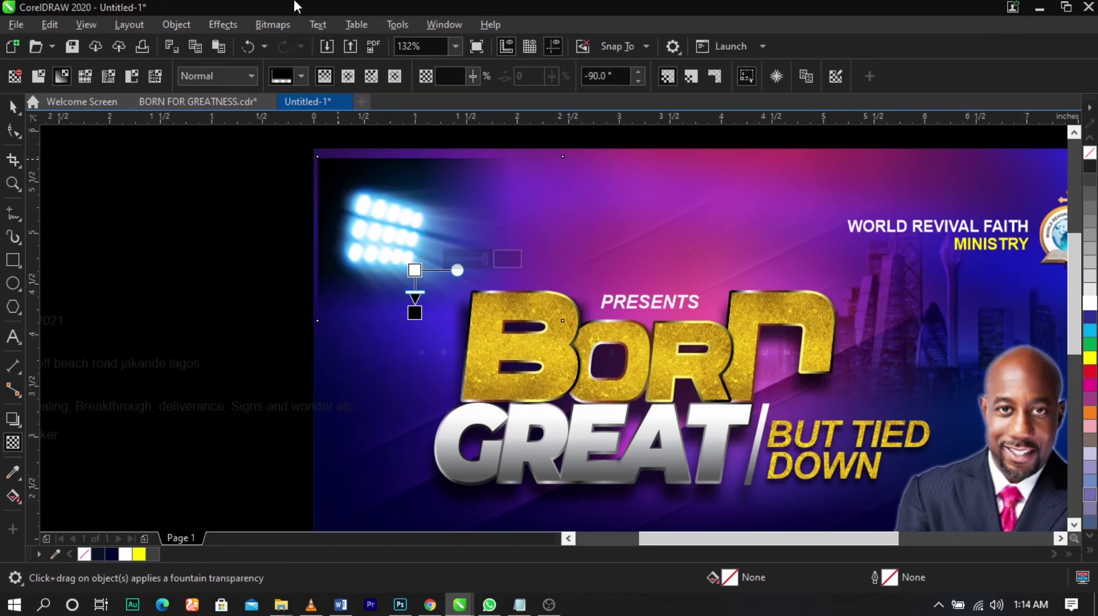
pyautogui.click(272, 25)
pyautogui.click(283, 41)
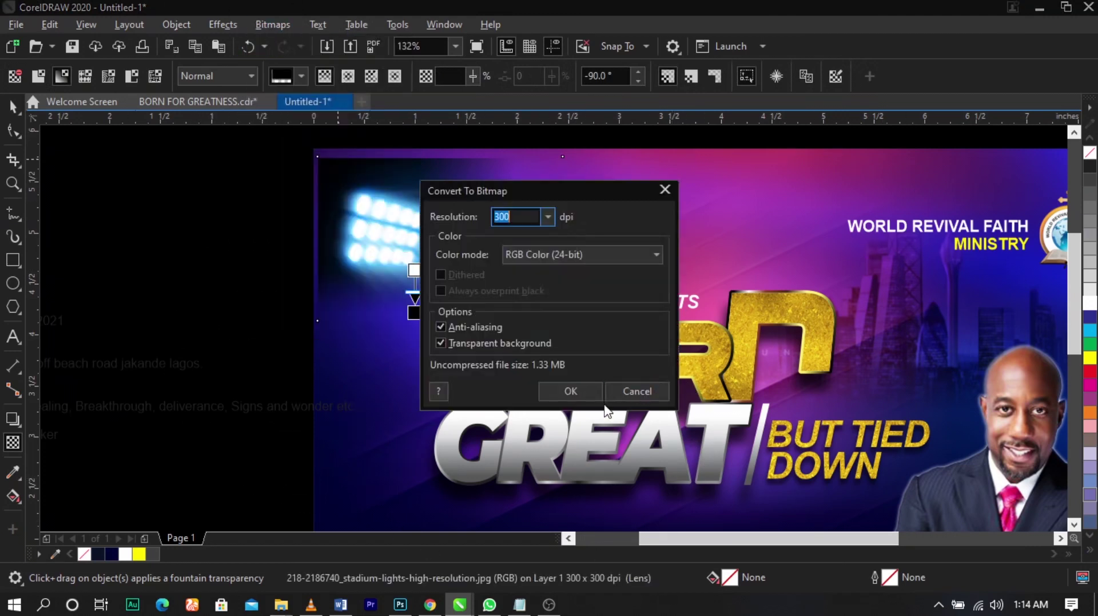
pyautogui.click(571, 392)
# - Fade the stadium lights image's upper edge with a 90° linear transparency and flatten it into a bitmap
pyautogui.moveTo(431, 160); pyautogui.dragTo(432, 159)
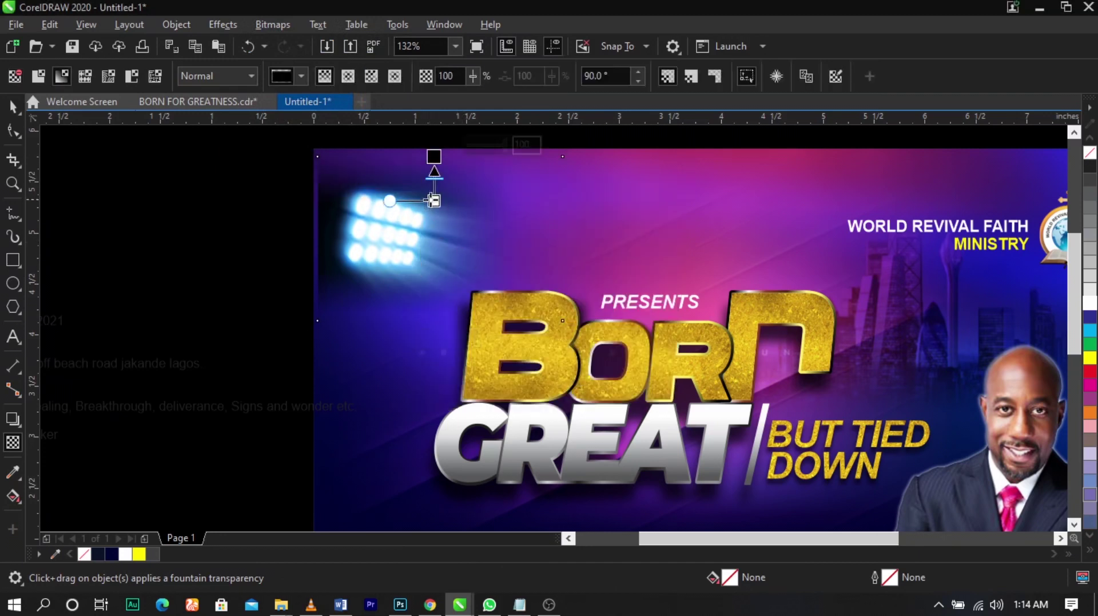
pyautogui.moveTo(434, 201); pyautogui.dragTo(434, 216)
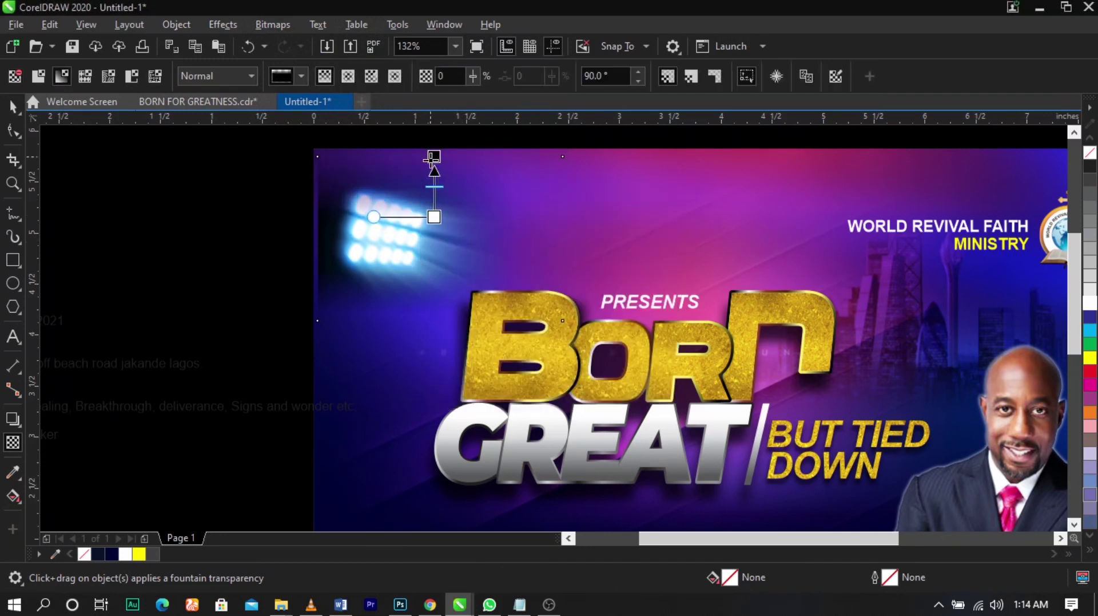
pyautogui.click(282, 23)
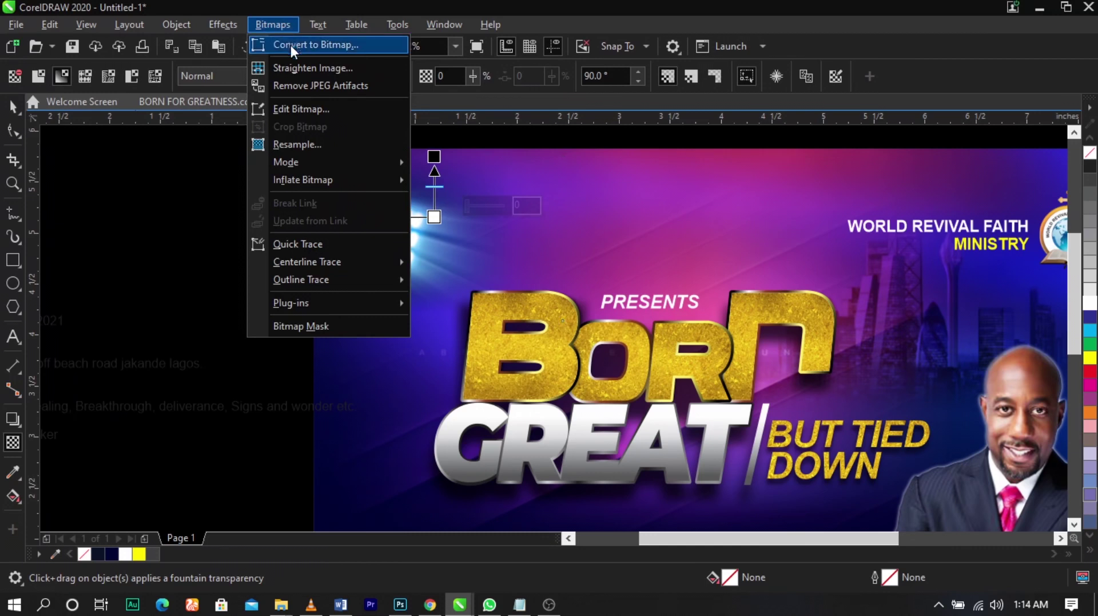
pyautogui.click(291, 45)
pyautogui.click(576, 396)
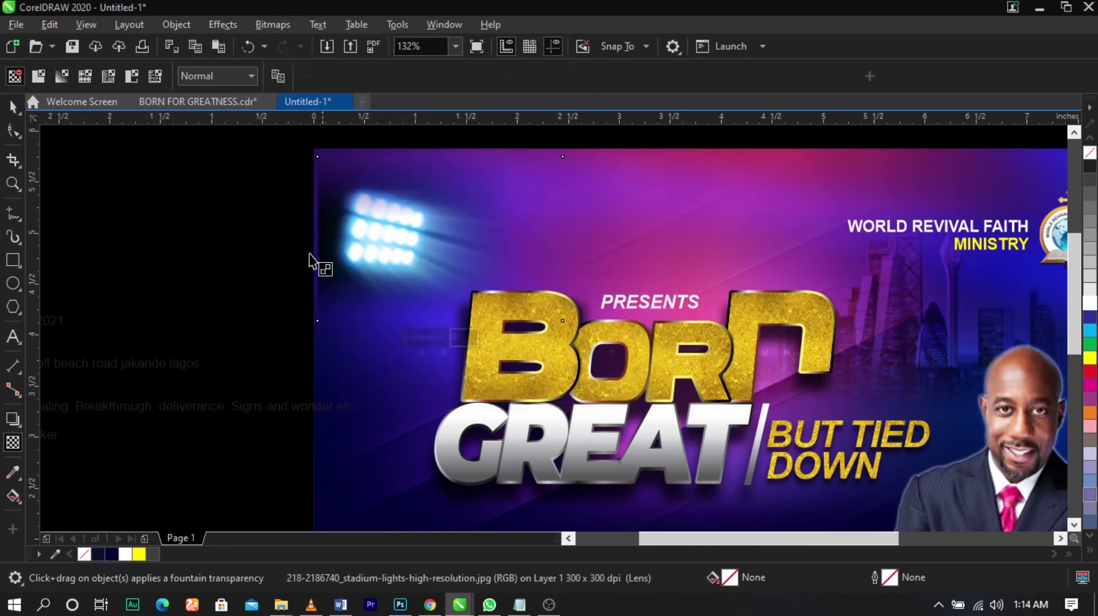
# - Fade the stadium lights image's left edge with a 180° linear transparency and set its merge mode to Screen
pyautogui.moveTo(354, 239); pyautogui.dragTo(333, 239)
pyautogui.click(355, 239)
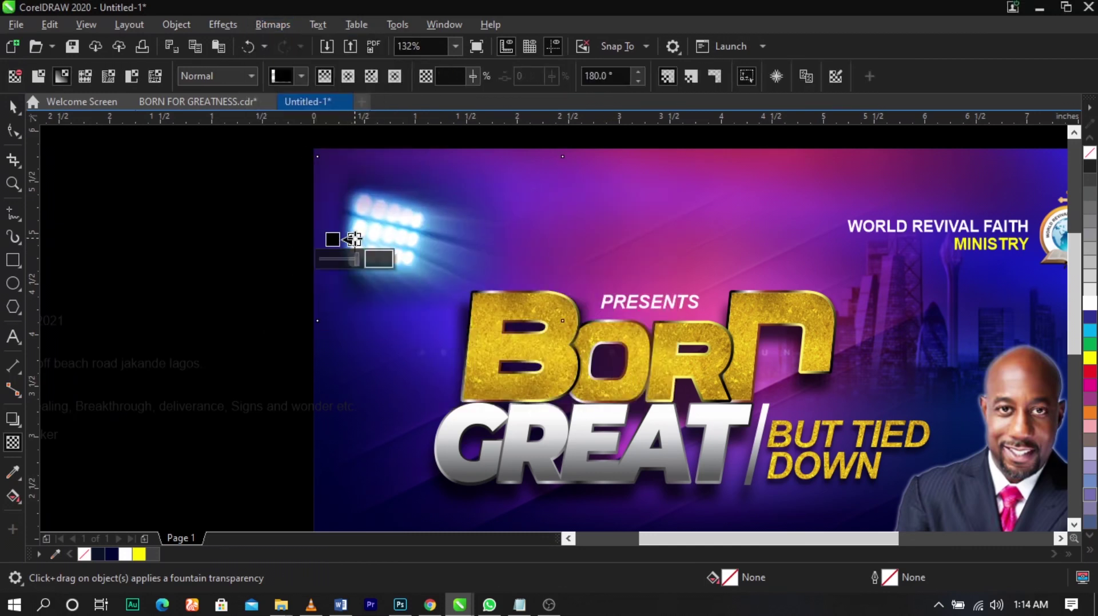
pyautogui.click(215, 76)
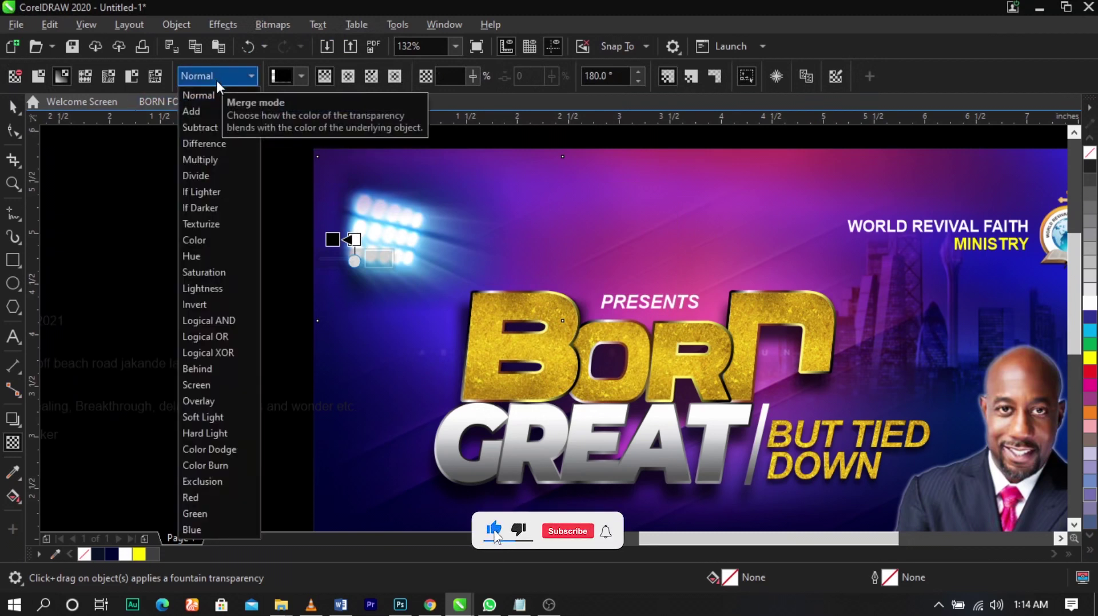
pyautogui.click(203, 385)
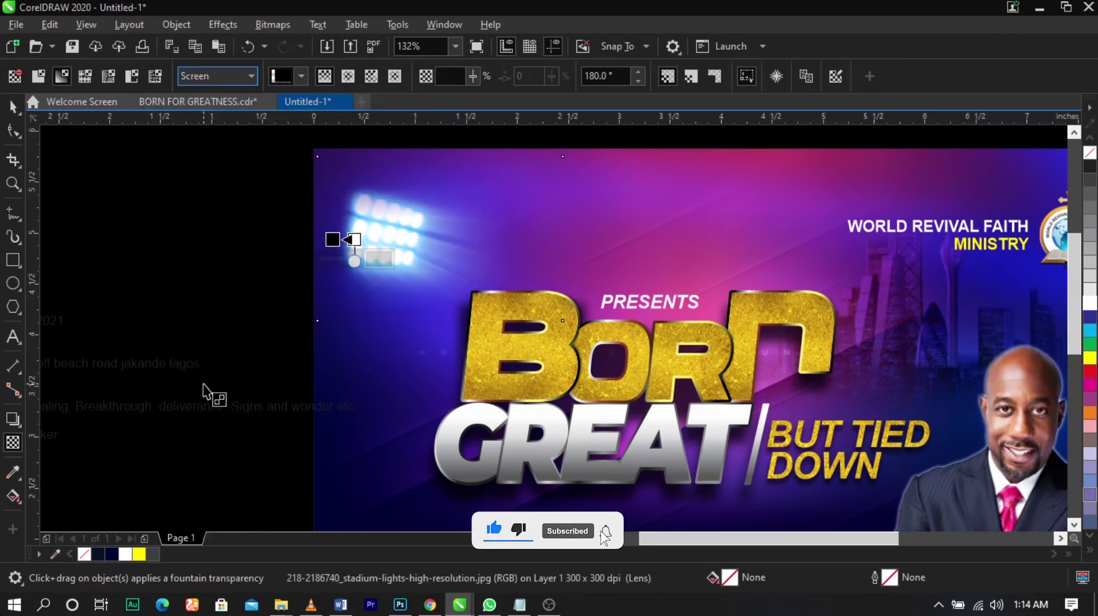
pyautogui.click(419, 258)
pyautogui.press('space')
pyautogui.click(222, 221)
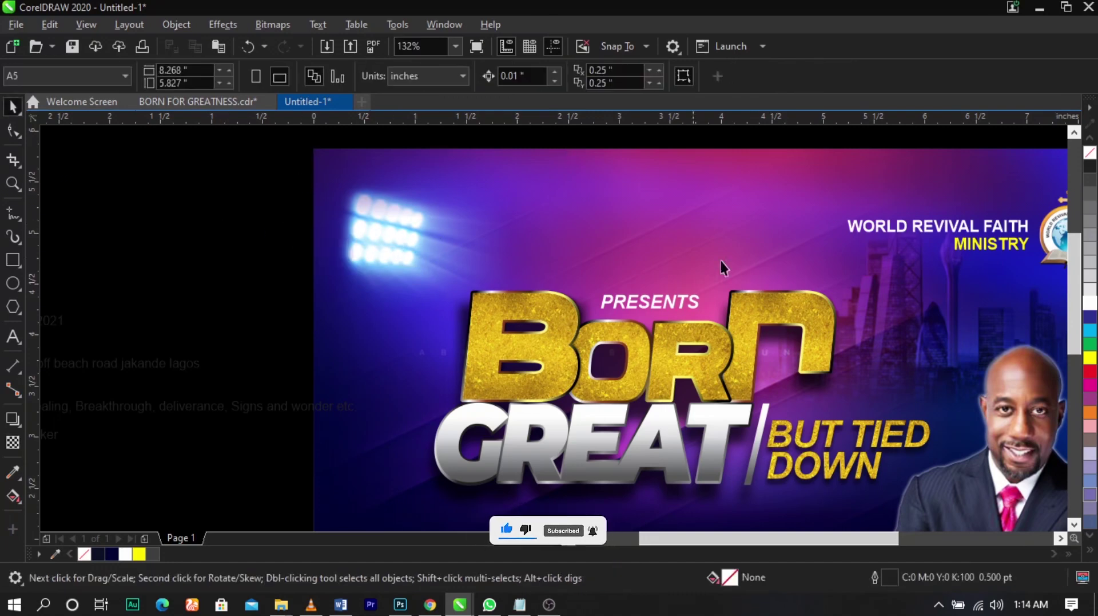
# - Enlarge the stadium lights image slightly, shift it toward the flyer's upper-left corner and PowerClip it inside the background rectangle
pyautogui.click(436, 275)
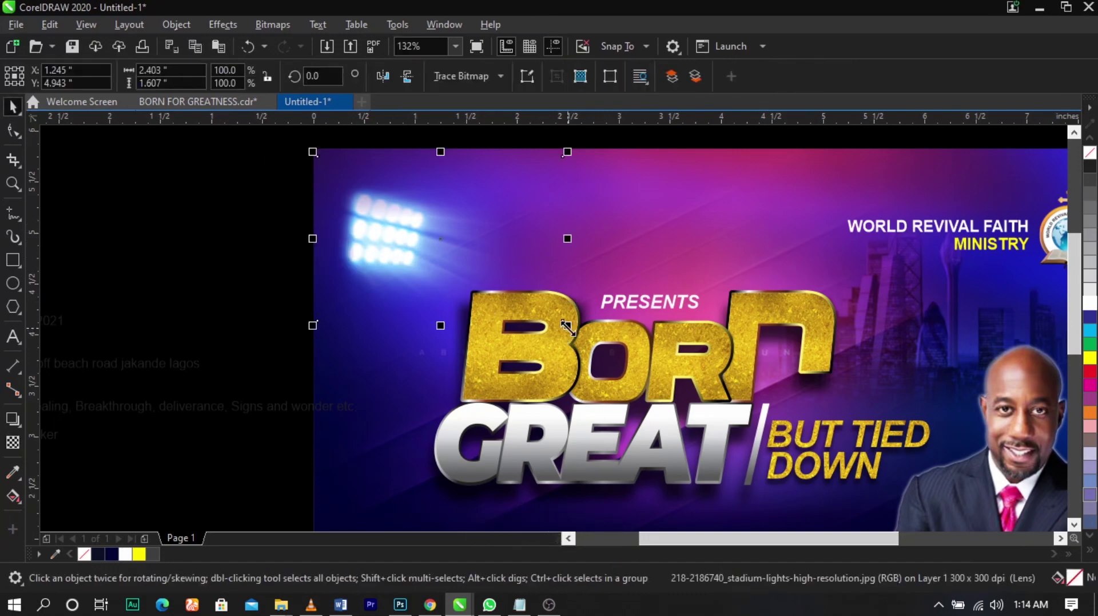
pyautogui.moveTo(567, 328); pyautogui.dragTo(588, 348)
pyautogui.moveTo(448, 264); pyautogui.dragTo(437, 255)
pyautogui.rightClick(437, 255)
pyautogui.click(520, 346)
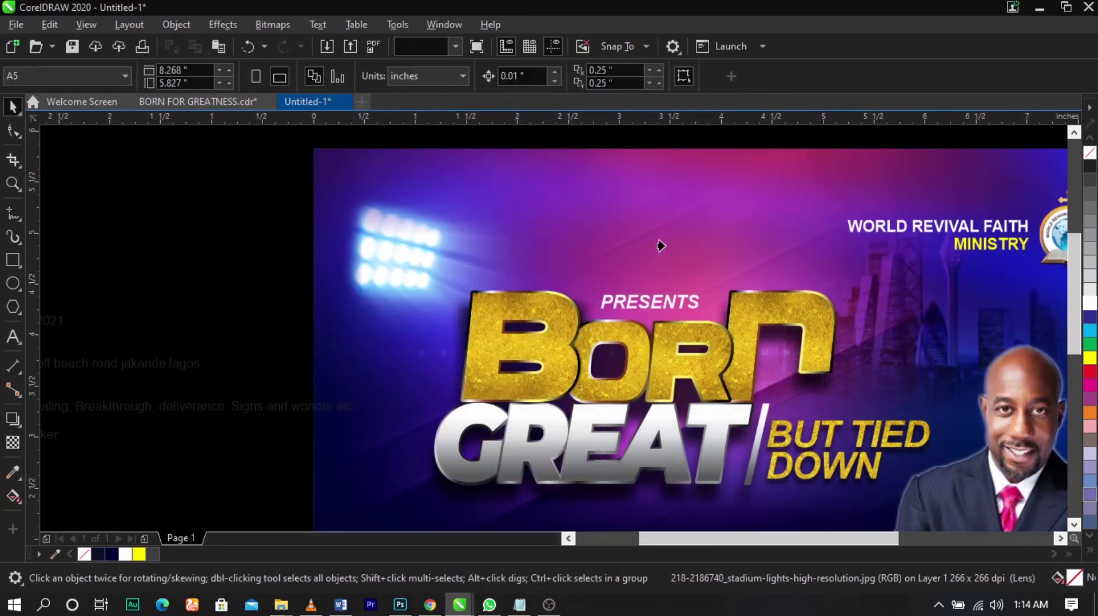
pyautogui.click(660, 246)
# - Select the whole "Born Great But Tied Down" title with its "PRESENTS" line and move it slightly down and right
pyautogui.scroll(-3, 523, 198)
pyautogui.press('z')
pyautogui.moveTo(361, 159); pyautogui.dragTo(795, 421)
pyautogui.press('space')
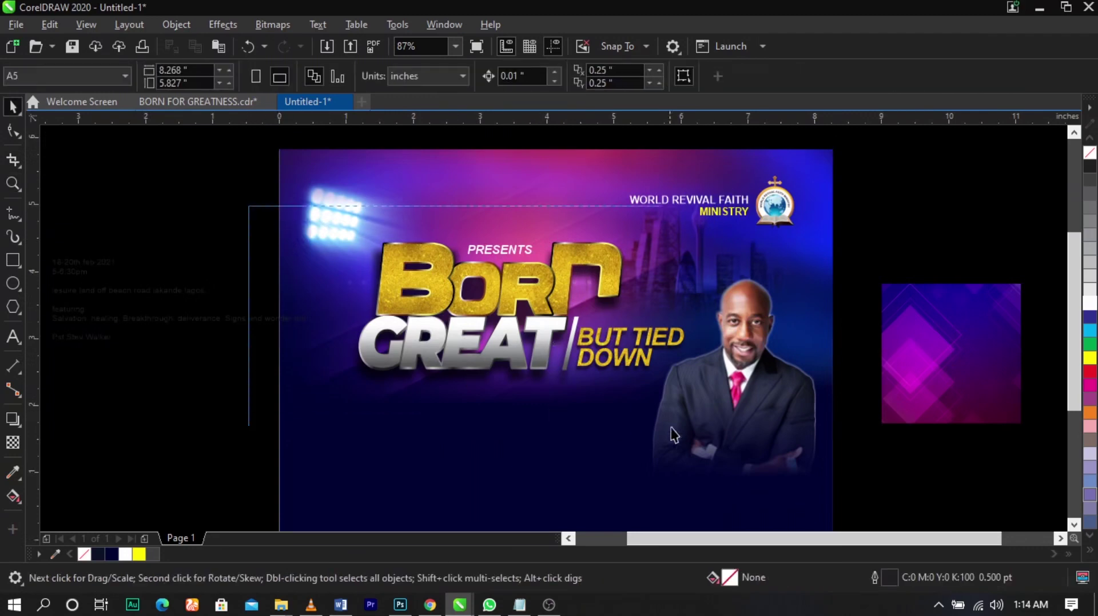
pyautogui.moveTo(673, 435); pyautogui.dragTo(710, 446)
pyautogui.moveTo(550, 342); pyautogui.dragTo(563, 346)
pyautogui.click(851, 297)
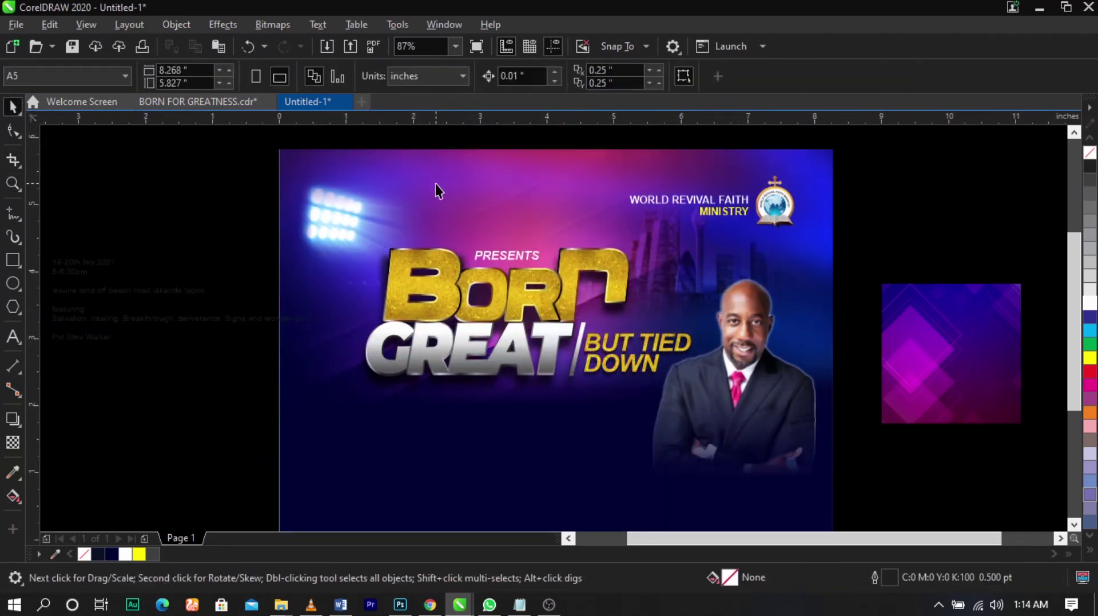
# - Edit the background's PowerClip contents to enlarge the stadium lights image slightly, and finish editing the contents
pyautogui.doubleClick(356, 192)
pyautogui.moveTo(472, 289); pyautogui.dragTo(496, 301)
pyautogui.moveTo(397, 258); pyautogui.dragTo(397, 258)
pyautogui.click(1014, 243)
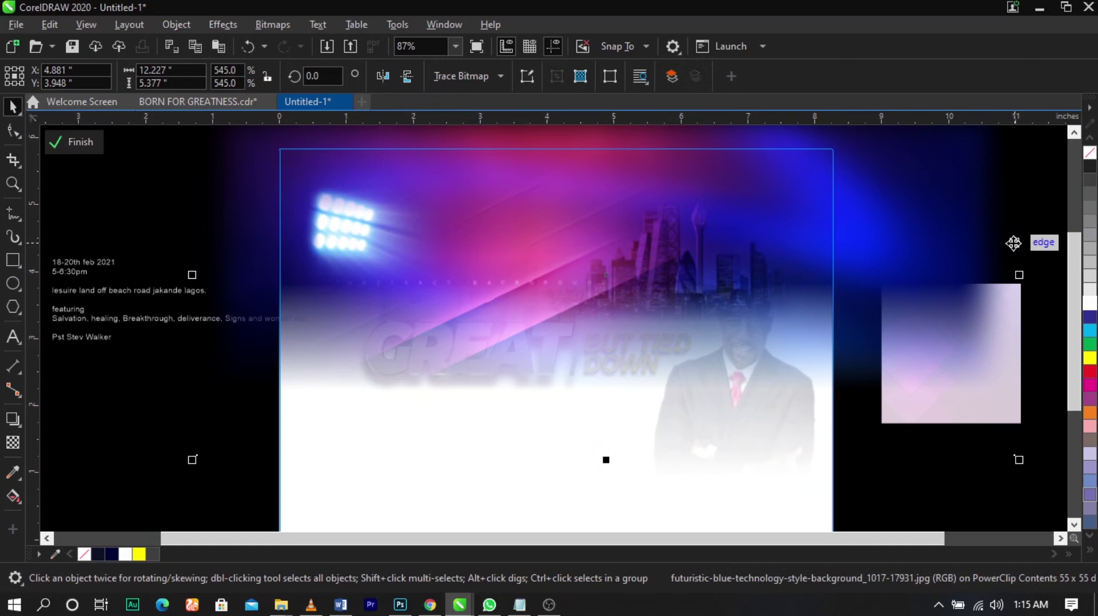
pyautogui.keyDown('ctrl'); pyautogui.click(1030, 479); pyautogui.keyUp('ctrl')
# - Move the raised-hands crowd image onto the flyer's lower-left area below the title
pyautogui.press('z')
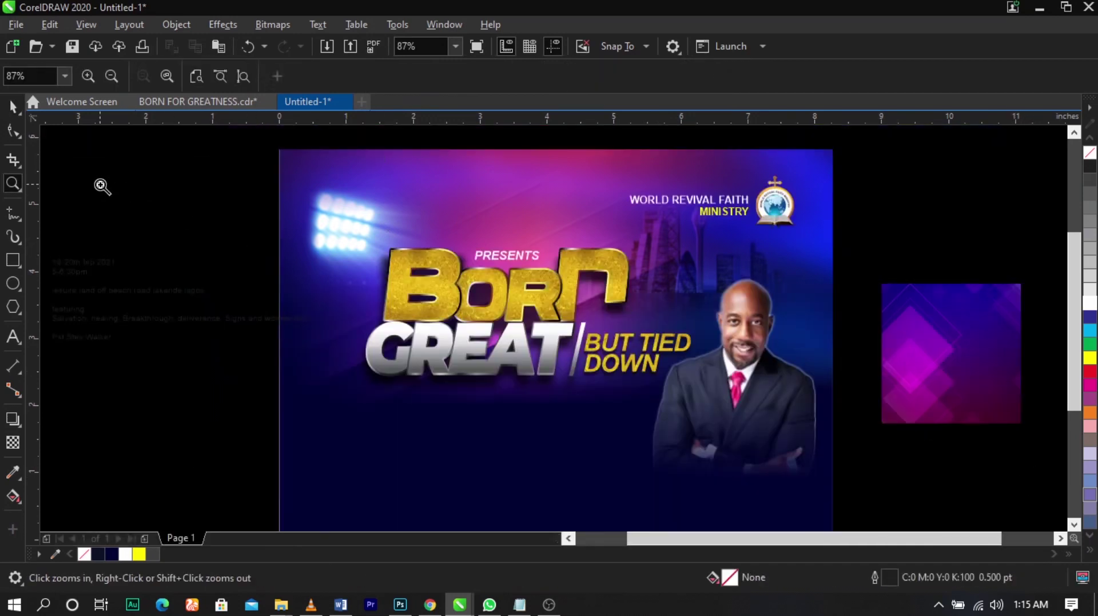
pyautogui.moveTo(103, 184); pyautogui.dragTo(926, 517)
pyautogui.press('space')
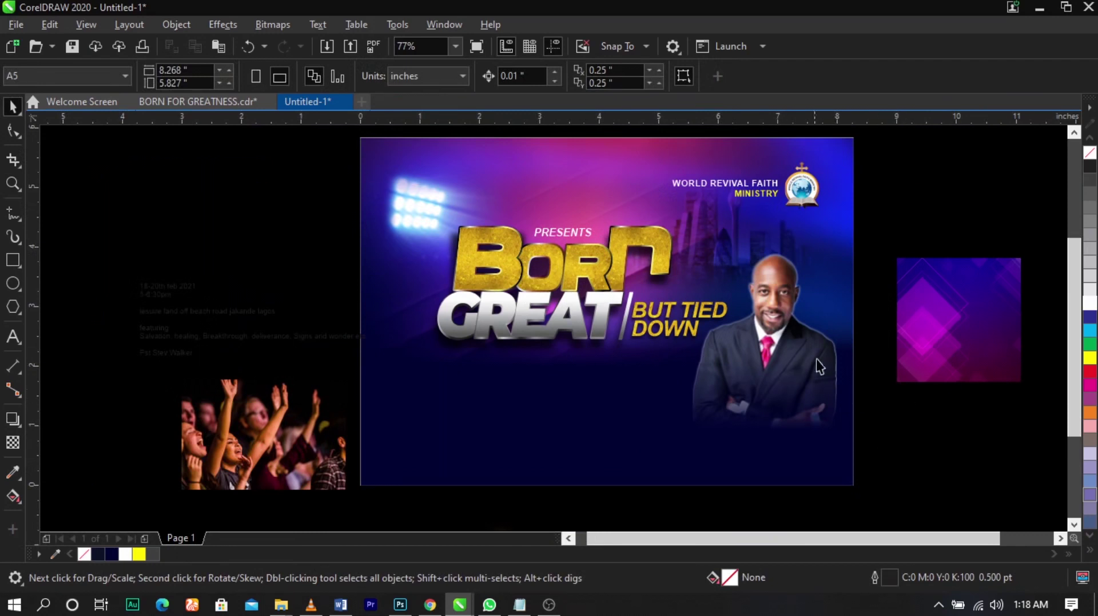
pyautogui.click(256, 454)
pyautogui.moveTo(256, 455); pyautogui.dragTo(515, 441)
pyautogui.scroll(1, 469, 439)
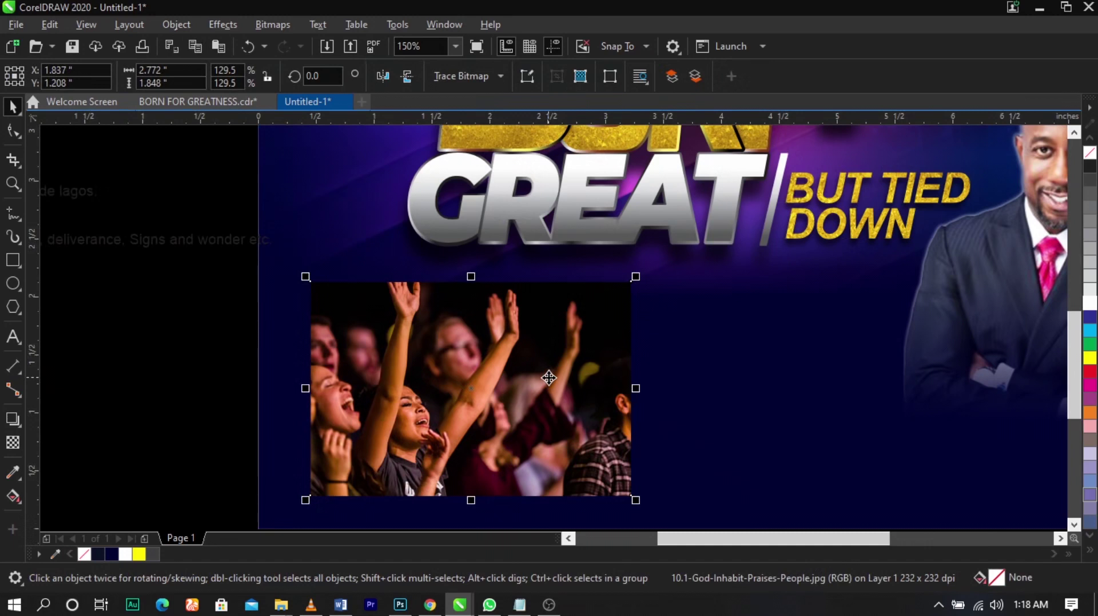
# - Convert the raised-hands image to 8-bit grayscale and move it slightly upward
pyautogui.click(263, 21)
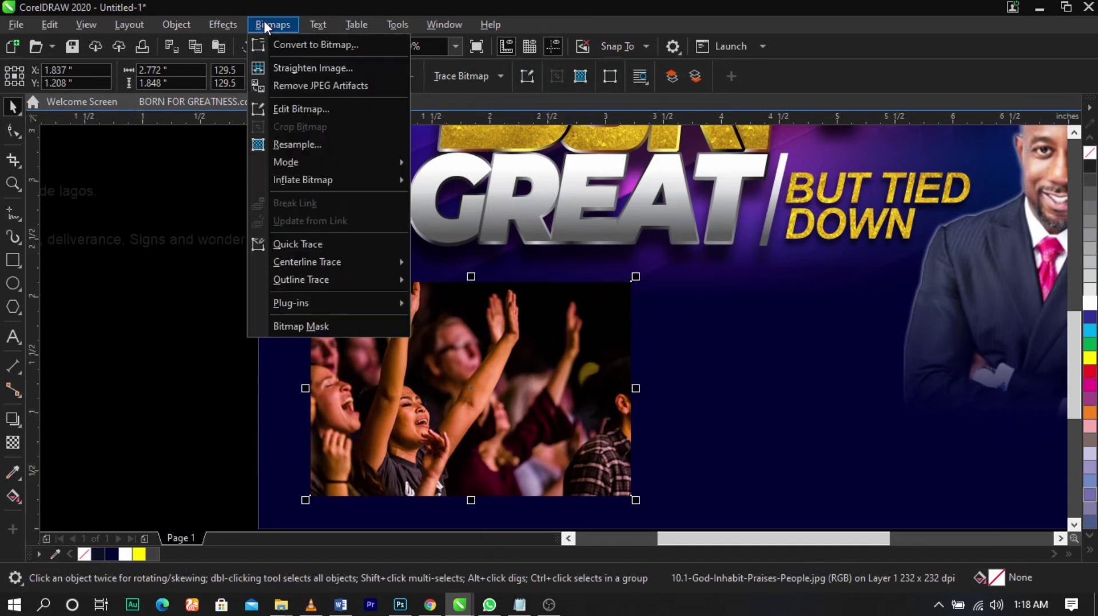
pyautogui.moveTo(315, 168)
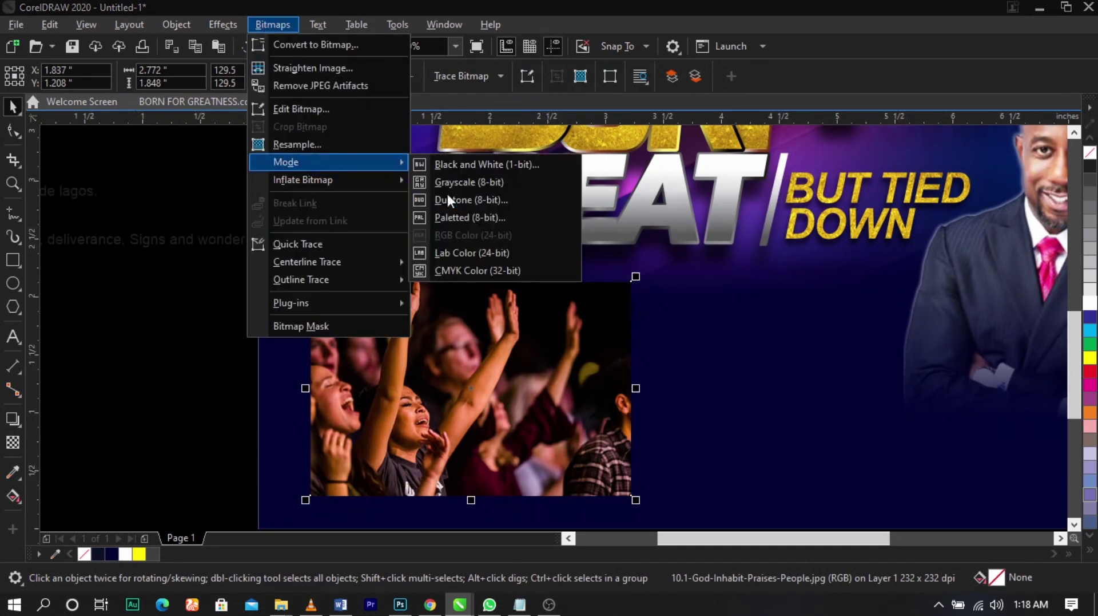
pyautogui.click(472, 183)
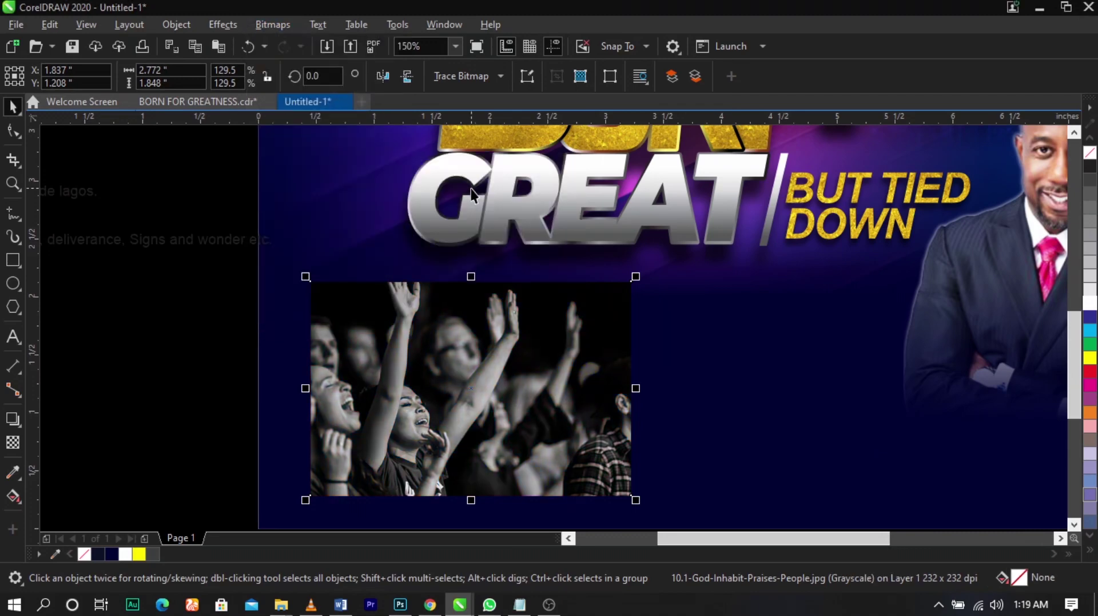
pyautogui.moveTo(522, 359); pyautogui.dragTo(522, 350)
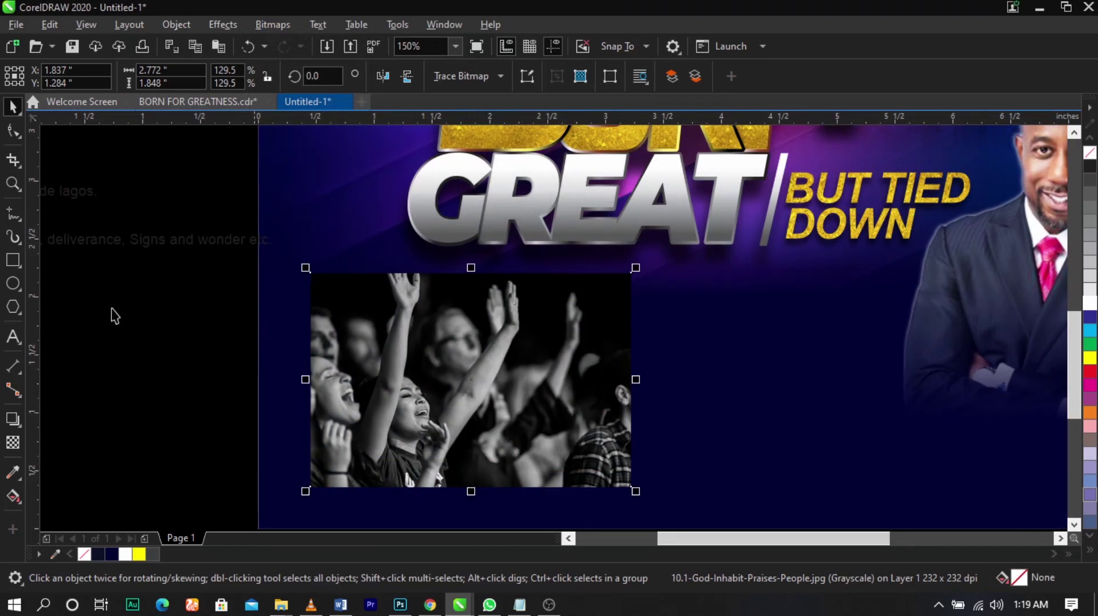
# - Fade the raised-hands image's right side with a horizontal linear transparency and convert it to a bitmap
pyautogui.click(14, 441)
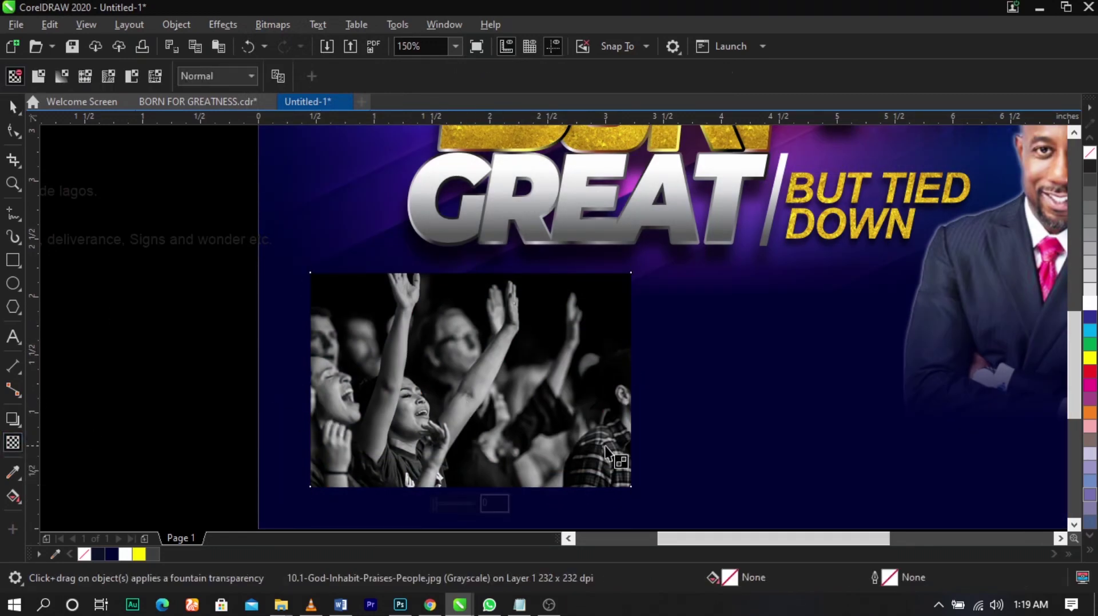
pyautogui.moveTo(498, 381); pyautogui.dragTo(593, 381)
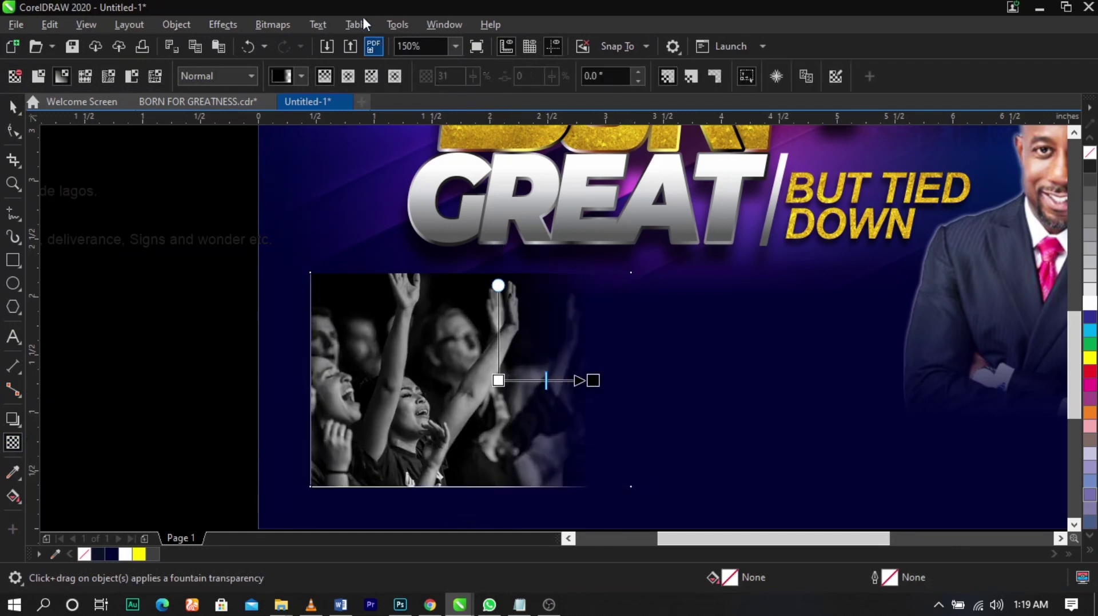
pyautogui.click(273, 25)
pyautogui.click(284, 46)
pyautogui.click(569, 391)
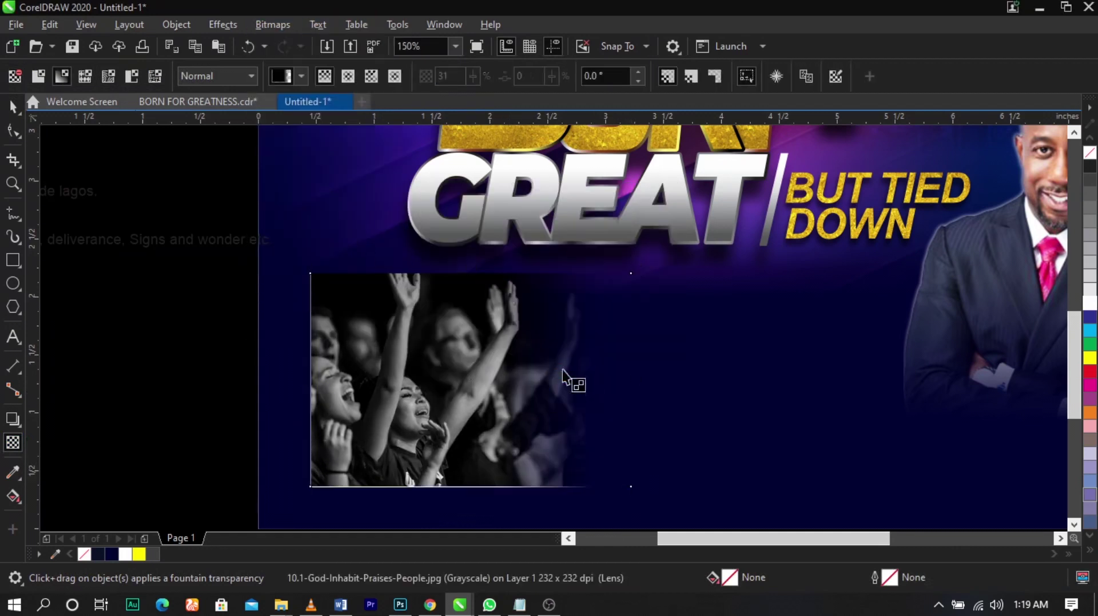
# - Fade the raised-hands image's lower edge with a -90° linear transparency and convert it to a 300 dpi RGB bitmap
pyautogui.moveTo(451, 427); pyautogui.dragTo(452, 471)
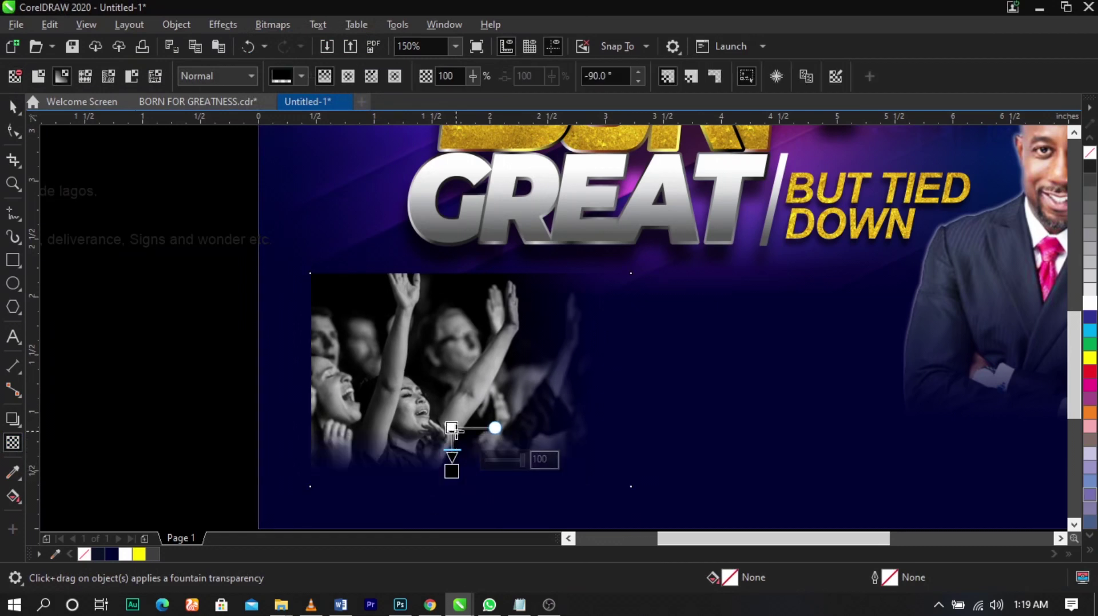
pyautogui.click(280, 45)
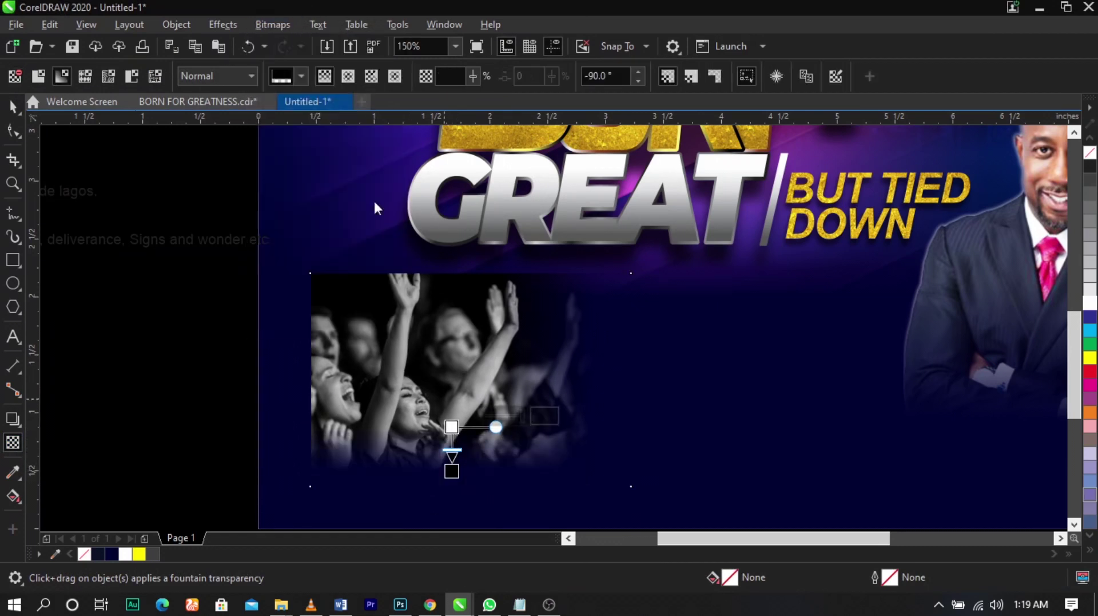
pyautogui.click(568, 390)
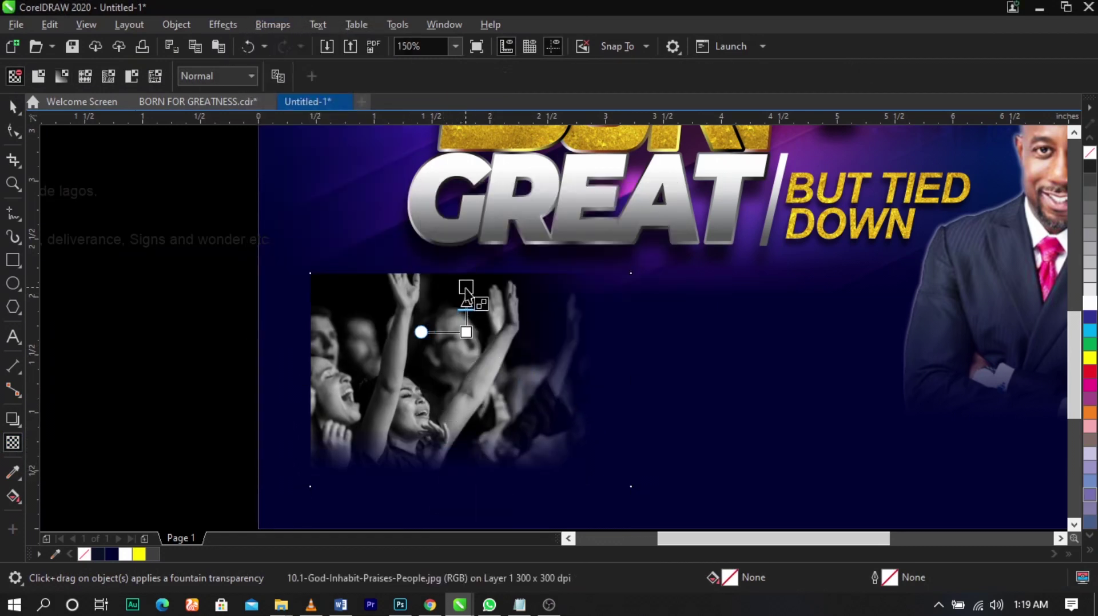
# - Fade the raised-hands image's upper edge with a 90° linear transparency and convert it to a 300 dpi RGB bitmap
pyautogui.moveTo(466, 288); pyautogui.dragTo(466, 288)
pyautogui.click(272, 24)
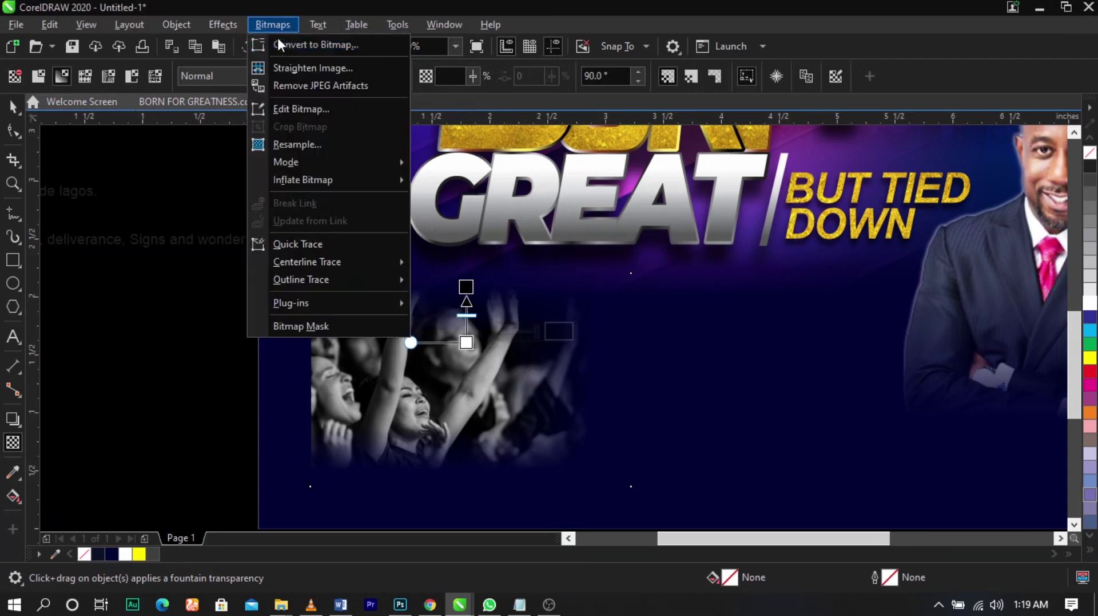
pyautogui.click(309, 42)
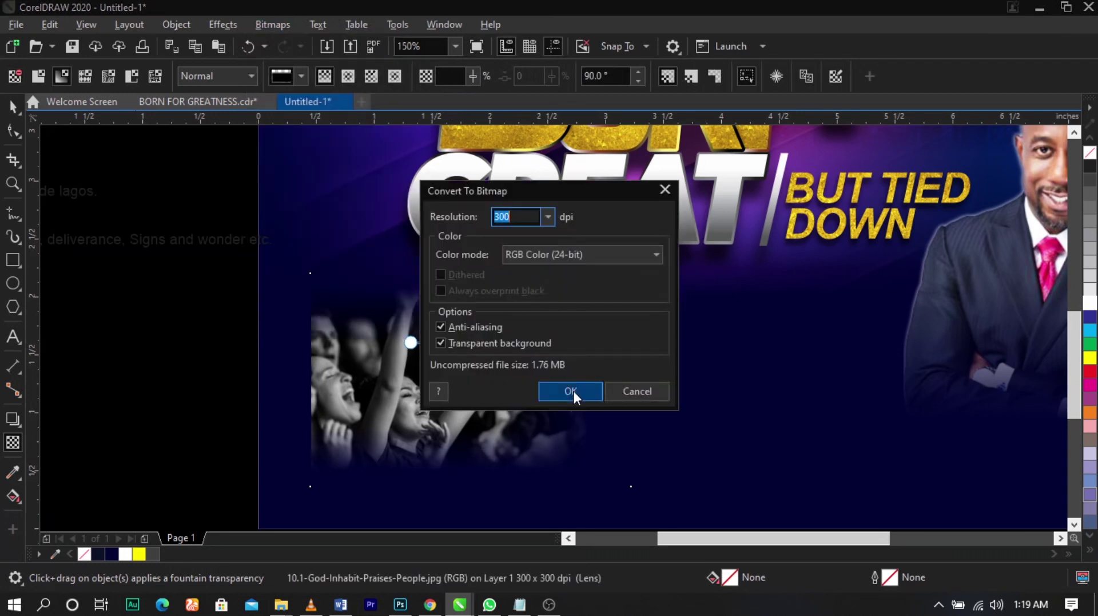
pyautogui.click(571, 391)
# - Fade the raised-hands image's left side with a 180° linear transparency and move it up and left toward the flyer's edge
pyautogui.moveTo(372, 383); pyautogui.dragTo(328, 383)
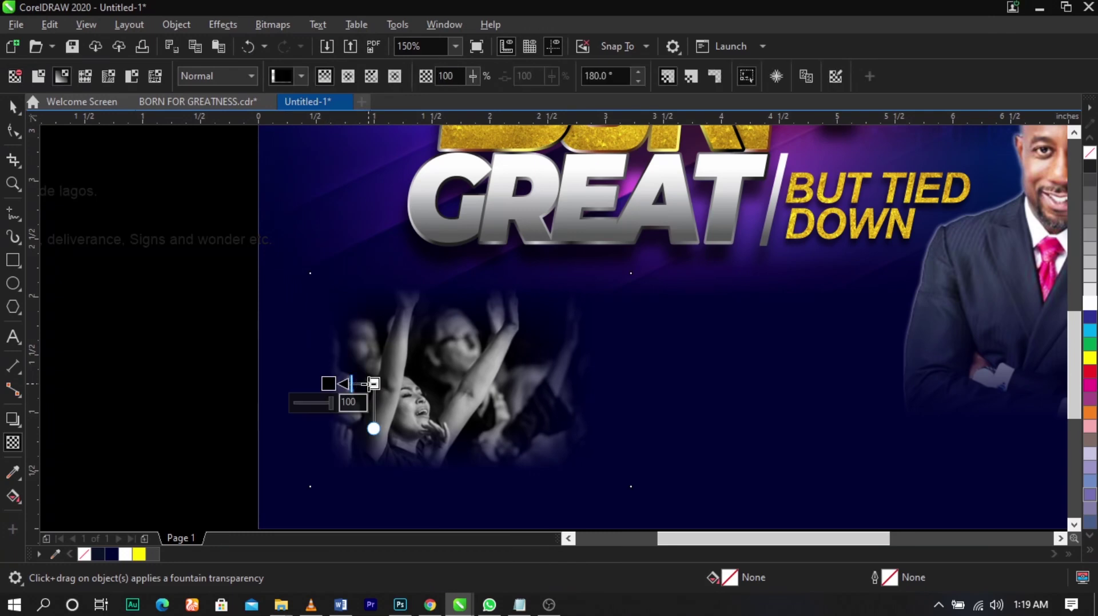
pyautogui.click(373, 382)
pyautogui.press('space')
pyautogui.moveTo(477, 399); pyautogui.dragTo(424, 343)
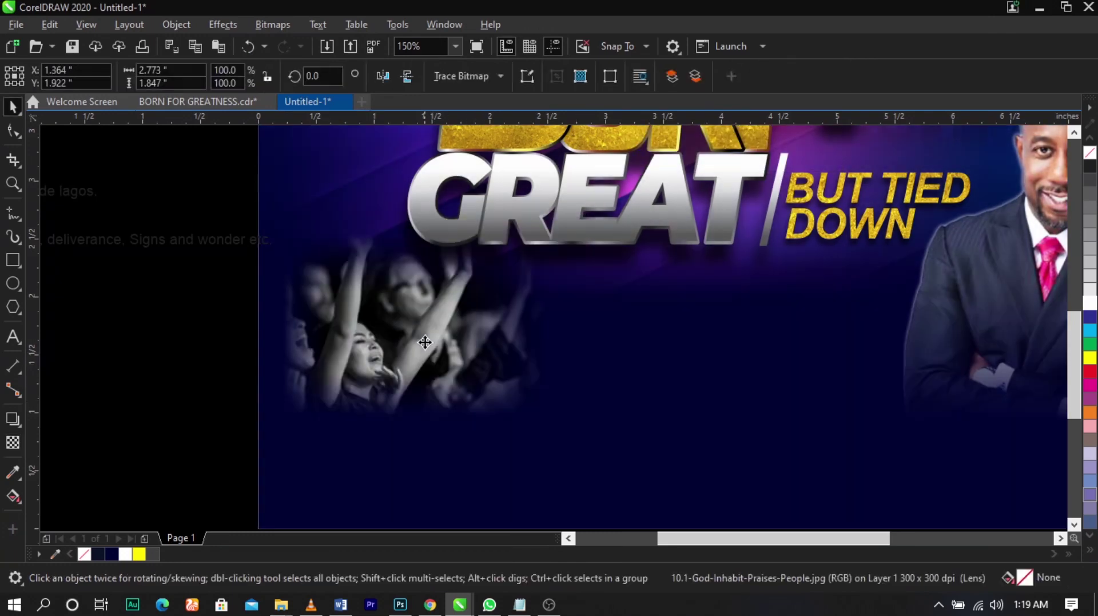
# - Set the raised-hands image's transparency merge mode to Screen and shift it against the flyer's left edge
pyautogui.click(14, 443)
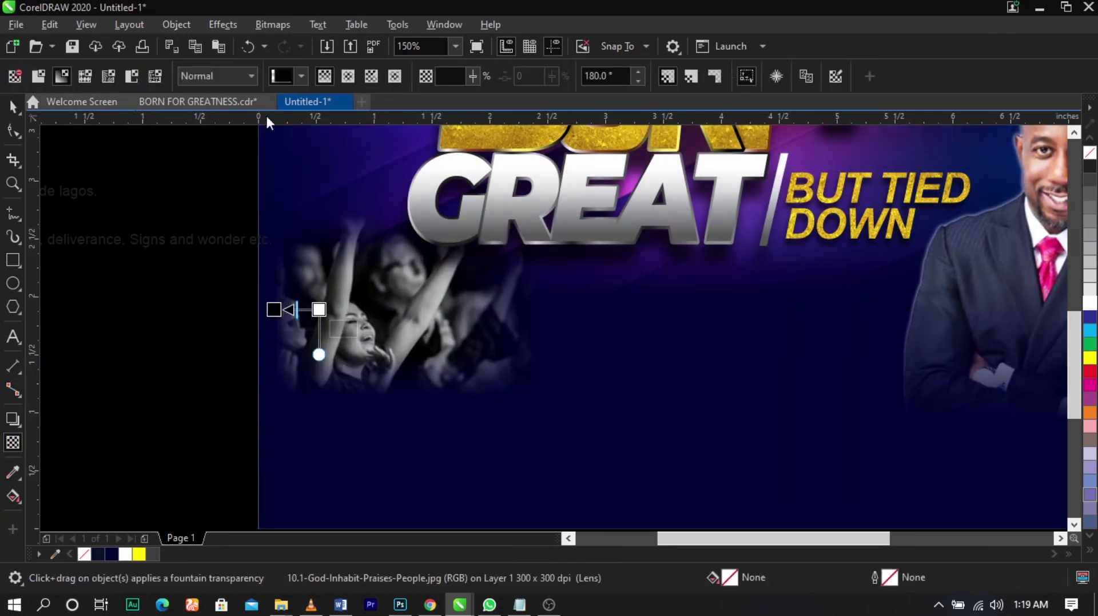
pyautogui.click(216, 79)
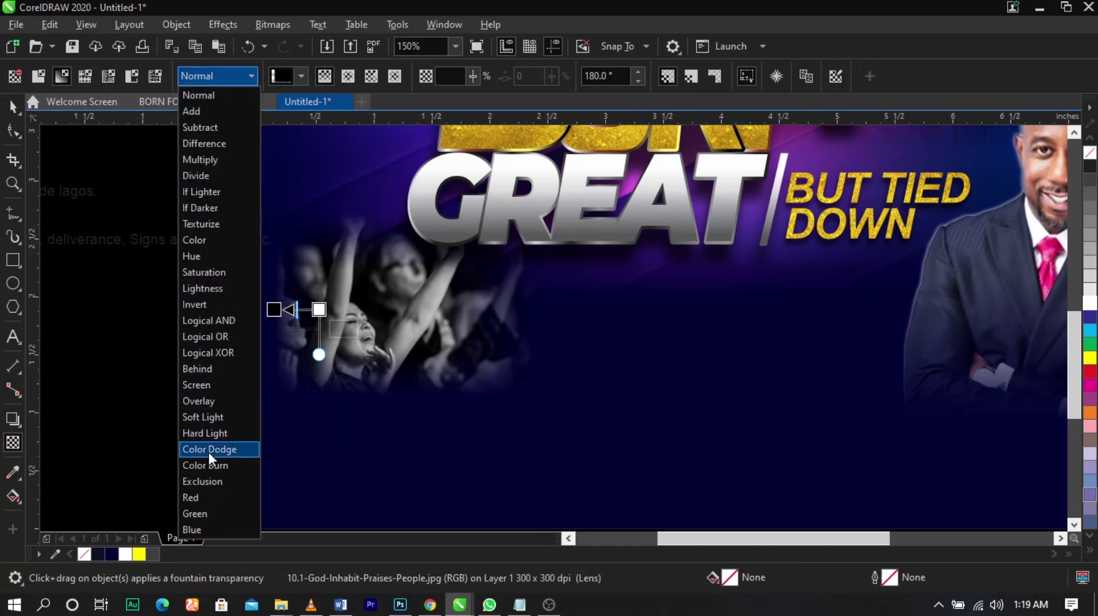
pyautogui.click(213, 391)
pyautogui.press('space')
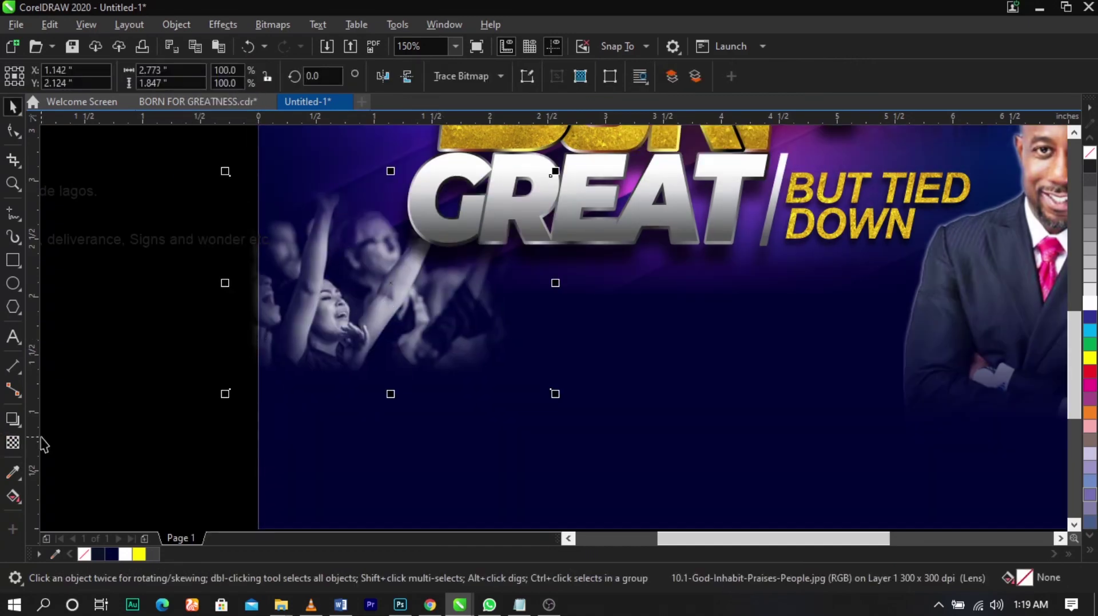
# - Raise the start-node transparency of the raised-hands image's gradient to about 53
pyautogui.click(14, 444)
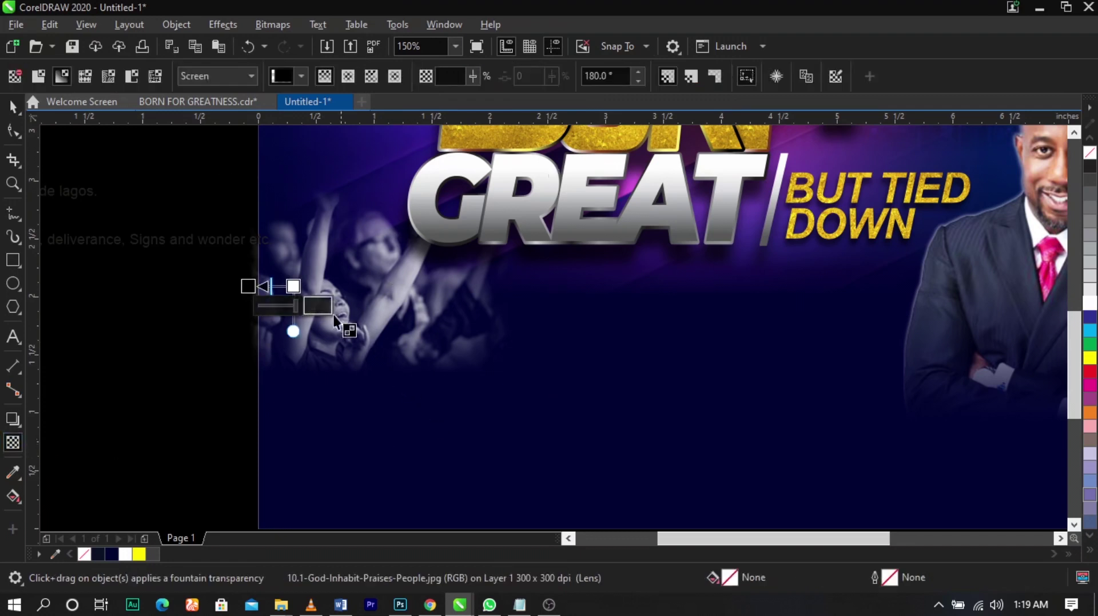
pyautogui.click(291, 286)
pyautogui.click(269, 303)
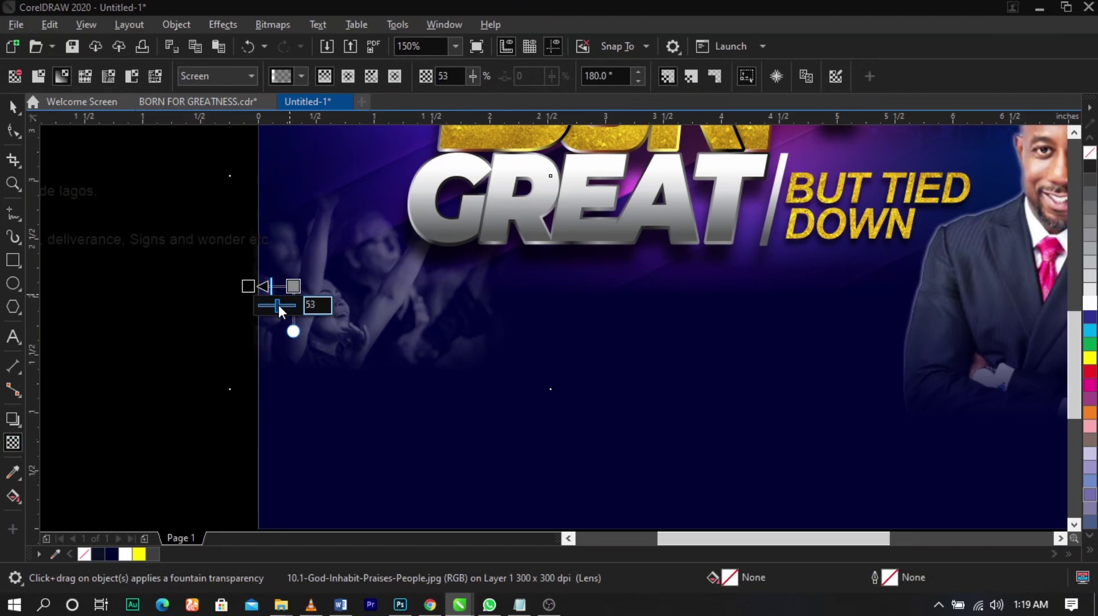
pyautogui.click(279, 304)
pyautogui.press('space')
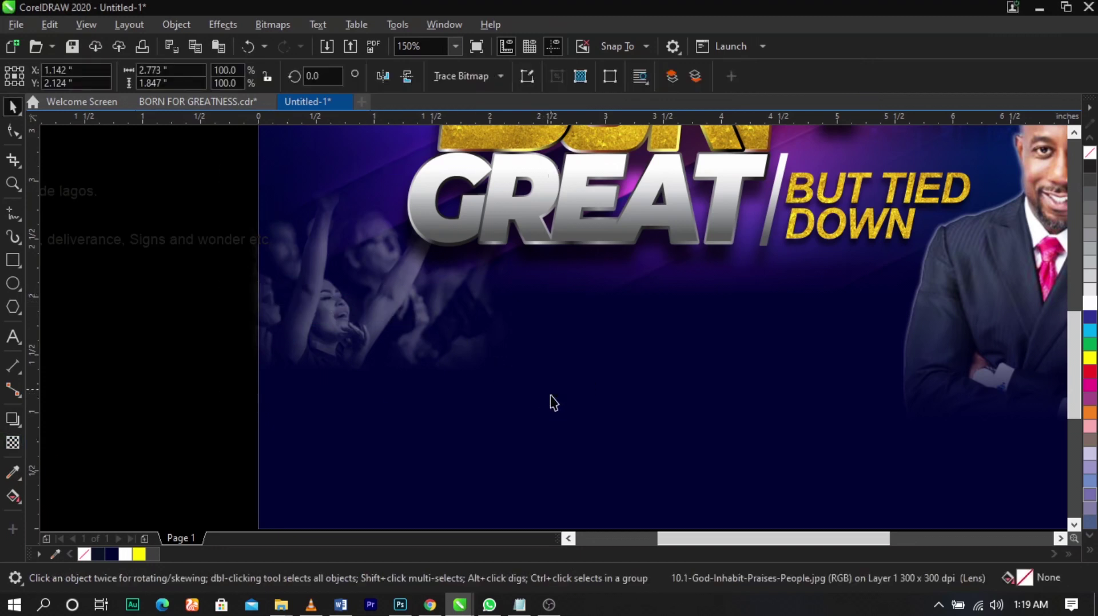
# - Enlarge the raised-hands image to about 116%, reposition it at the flyer's left edge and PowerClip it inside the flyer background
pyautogui.moveTo(563, 400); pyautogui.dragTo(589, 418)
pyautogui.moveTo(432, 364); pyautogui.dragTo(463, 352)
pyautogui.rightClick(463, 352)
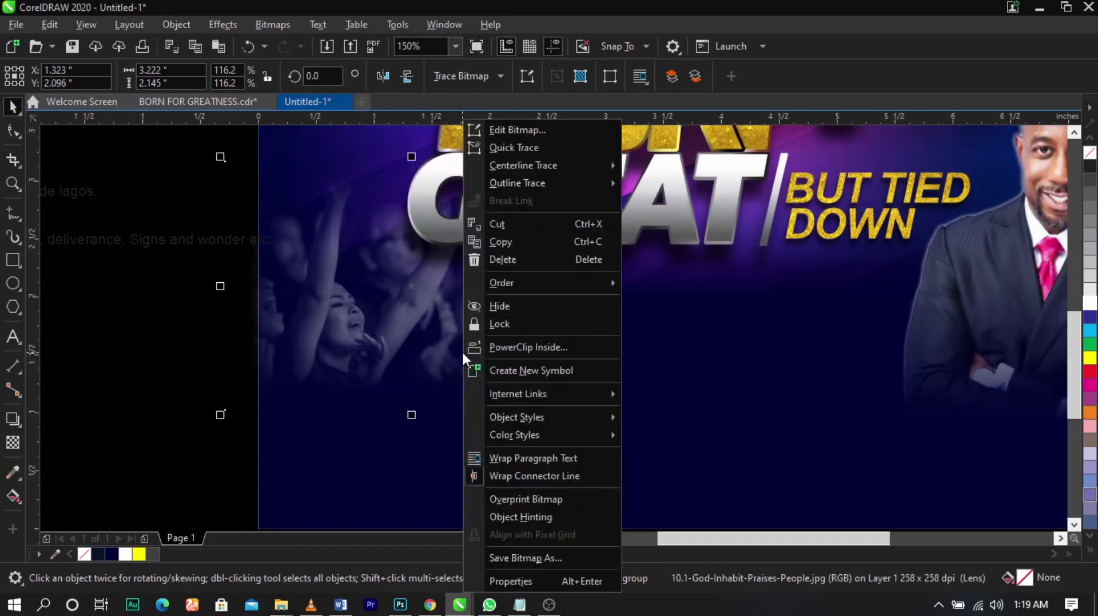
pyautogui.click(510, 347)
pyautogui.click(516, 352)
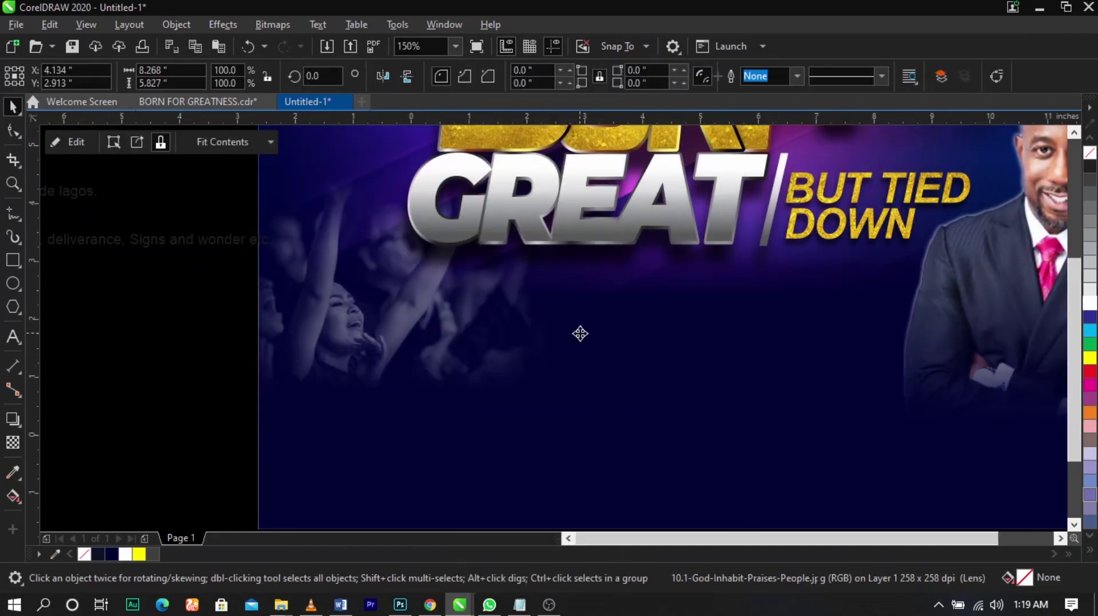
# - Move the PRESENTS, BORN GREAT and BUT TIED DOWN title objects slightly upward together
pyautogui.scroll(-1, 580, 332)
pyautogui.click(380, 449)
pyautogui.press('F2')
pyautogui.moveTo(348, 456); pyautogui.dragTo(1075, 169)
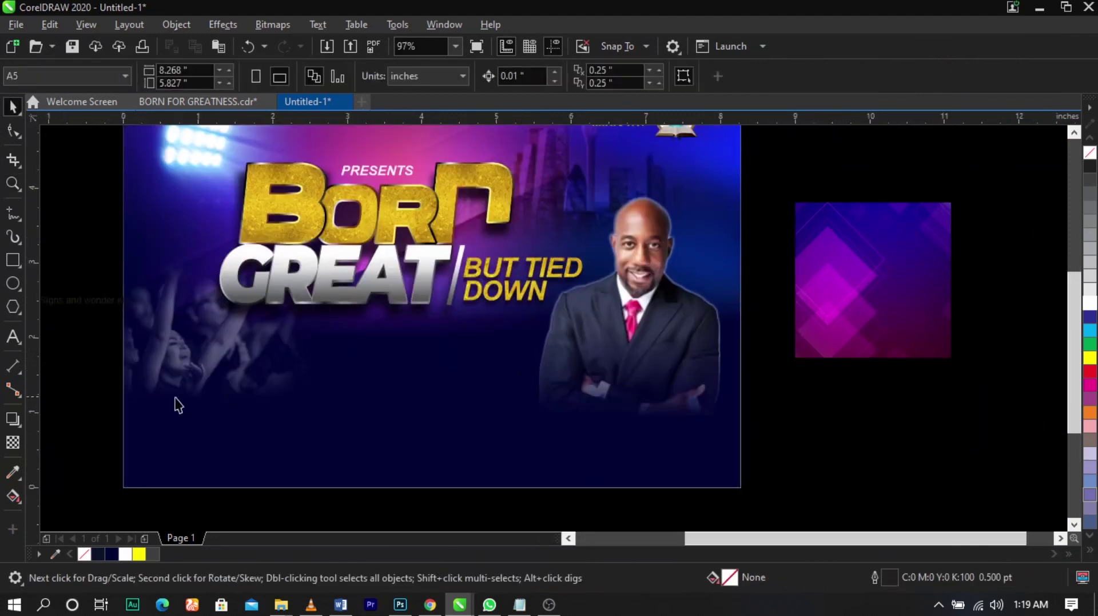
pyautogui.click(130, 406)
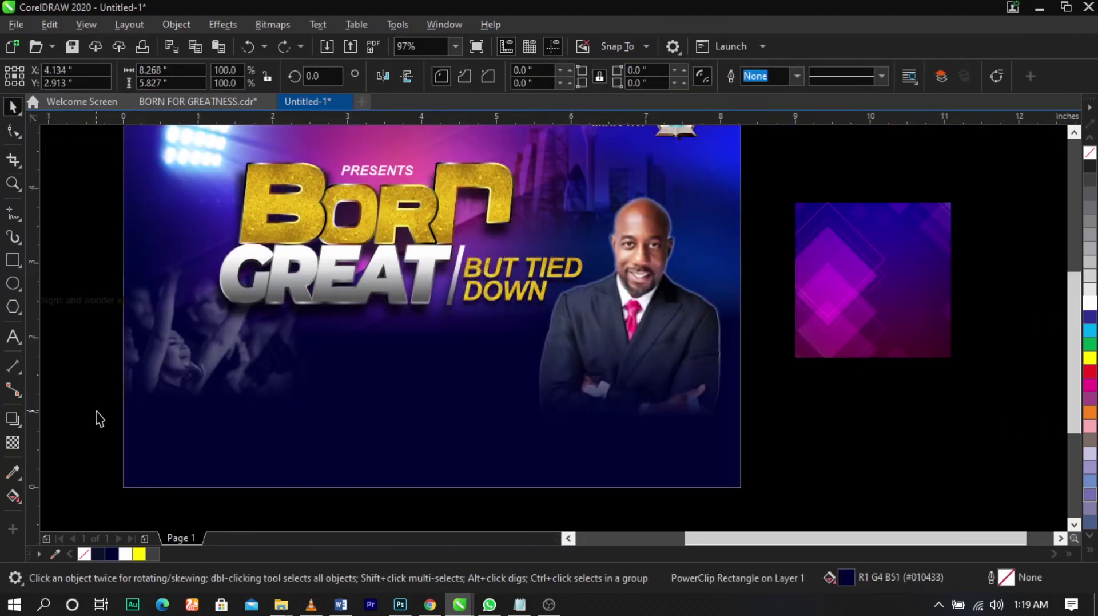
pyautogui.moveTo(99, 420); pyautogui.dragTo(633, 172)
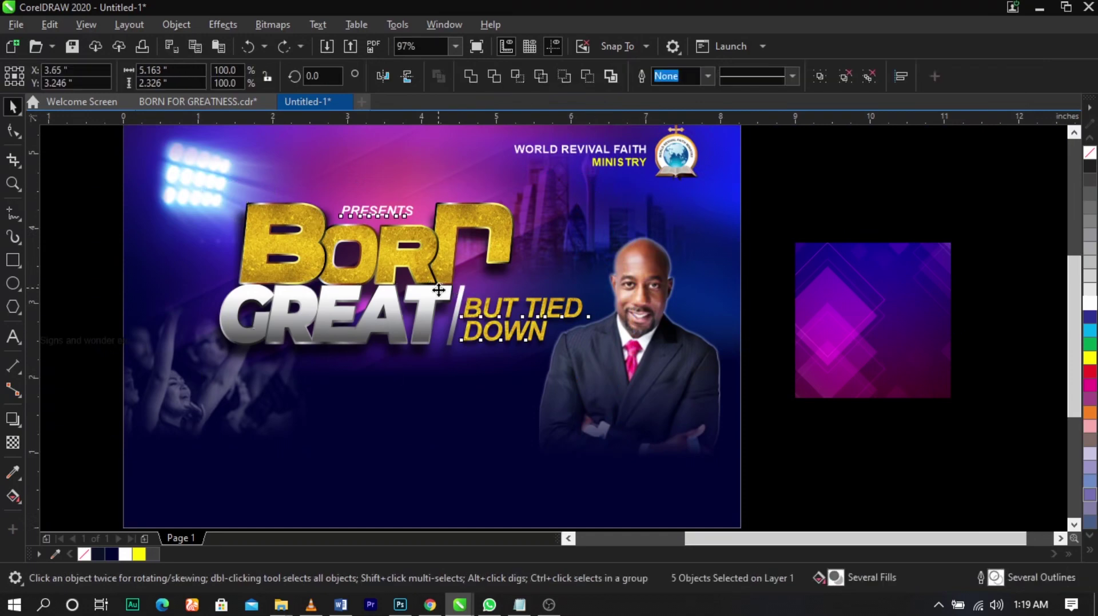
pyautogui.moveTo(439, 290)
pyautogui.mouseDown()
pyautogui.moveTo(438, 229)
pyautogui.moveTo(437, 273)
pyautogui.mouseUp()
# - Move the raised-hands image slightly upward within the background's PowerClip contents and finish editing
pyautogui.keyDown('ctrl'); pyautogui.click(271, 413); pyautogui.keyUp('ctrl')
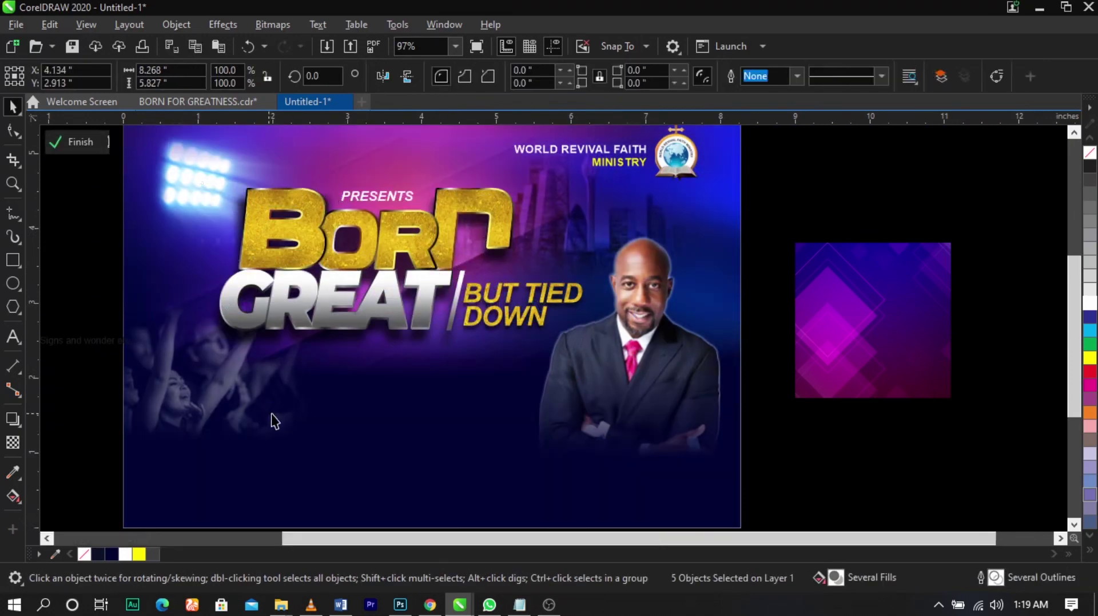
pyautogui.keyDown('ctrl'); pyautogui.click(975, 523); pyautogui.keyUp('ctrl')
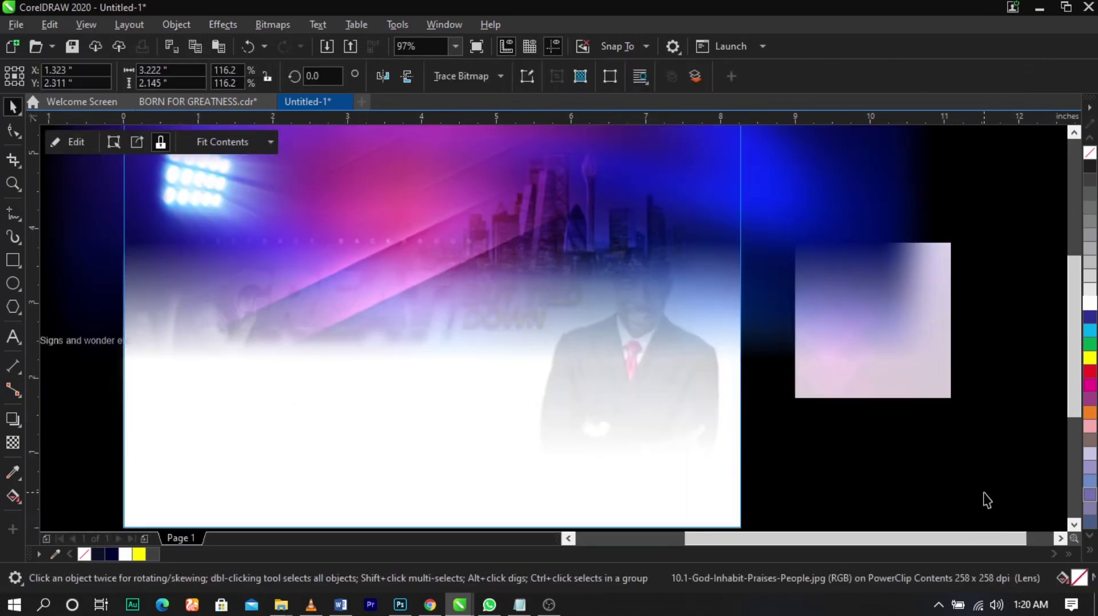
pyautogui.click(967, 464)
# - Move the purple polygonal background image over the raised-hands crowd at the flyer's left edge
pyautogui.moveTo(936, 371); pyautogui.dragTo(342, 409)
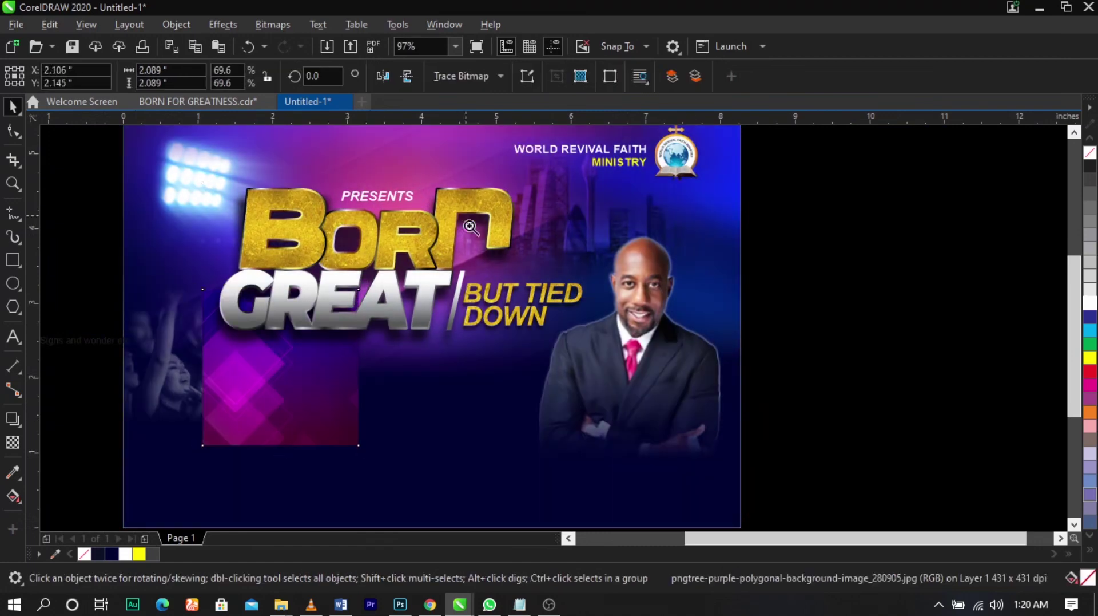
pyautogui.press('F2')
pyautogui.moveTo(448, 215); pyautogui.dragTo(71, 486)
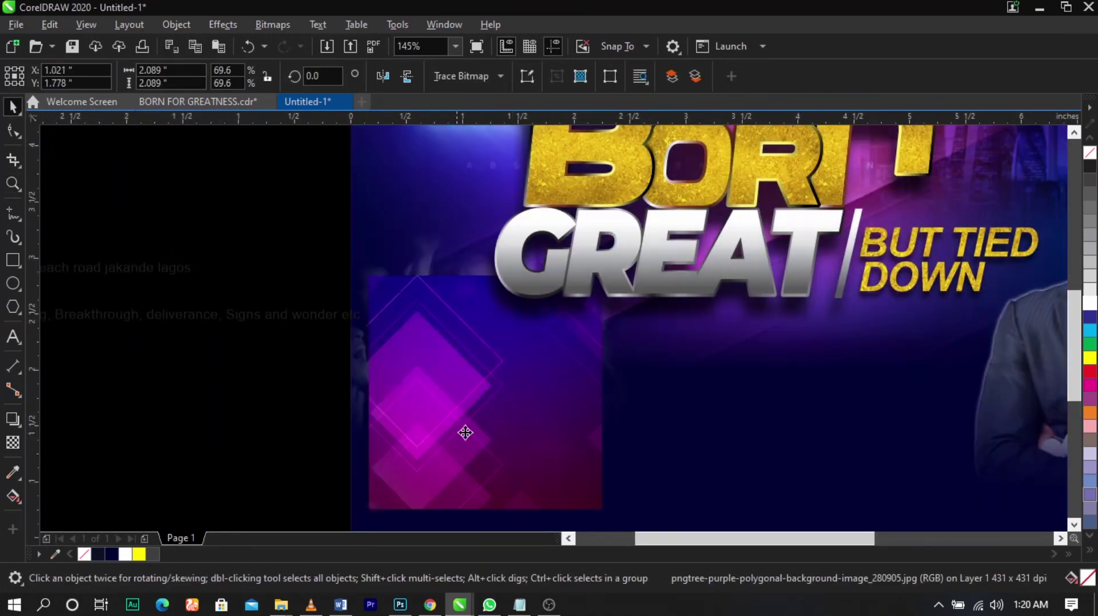
# - Fade the purple polygonal image's right side with a 0° linear transparency and convert it to a 300 dpi RGB bitmap
pyautogui.click(12, 441)
pyautogui.moveTo(449, 412); pyautogui.dragTo(567, 411)
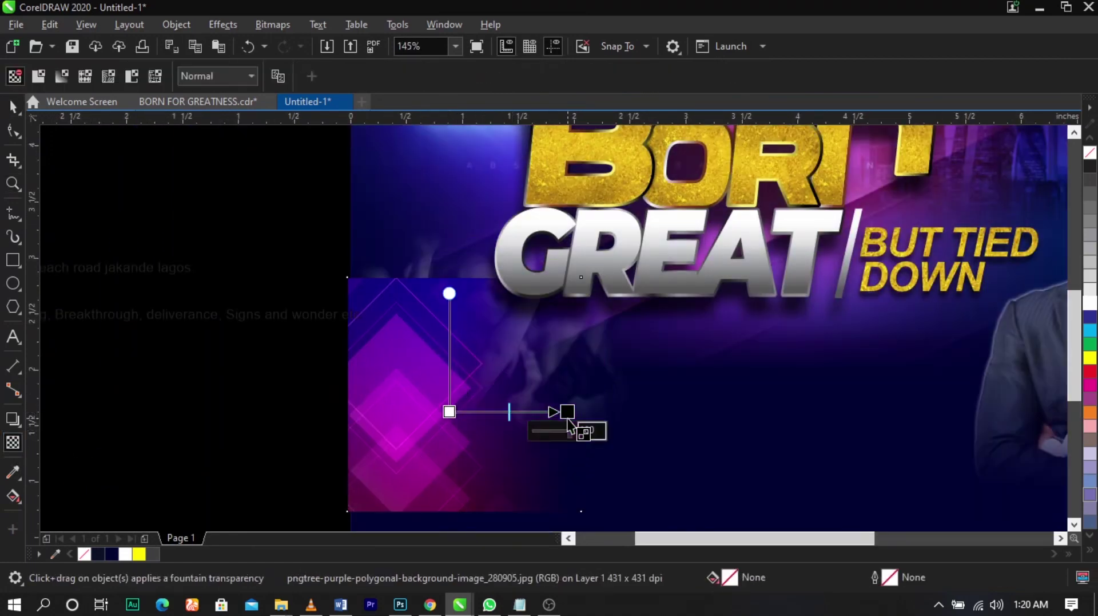
pyautogui.click(273, 25)
pyautogui.click(290, 40)
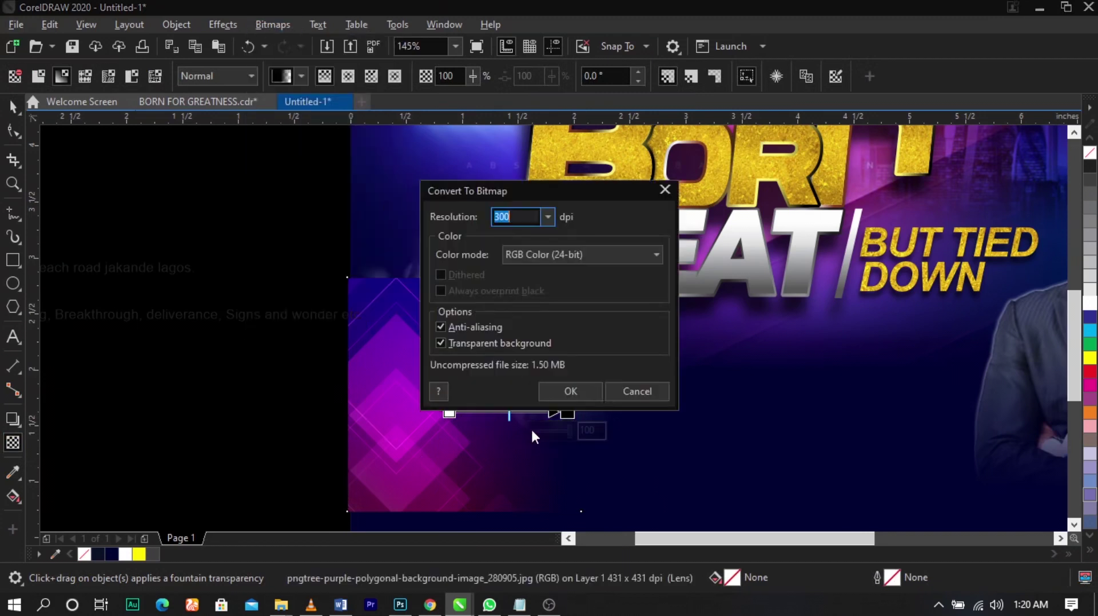
pyautogui.click(562, 399)
# - Fade the purple polygonal image's lower edge with a -90° linear transparency and convert it to a bitmap
pyautogui.moveTo(458, 422); pyautogui.dragTo(458, 499)
pyautogui.click(273, 24)
pyautogui.click(291, 40)
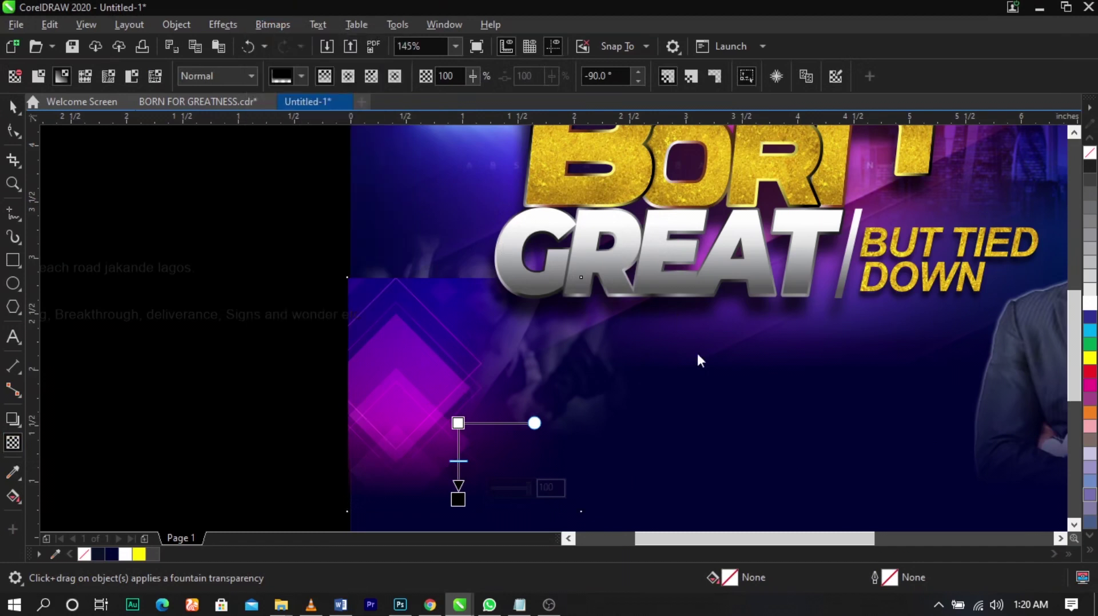
pyautogui.click(563, 395)
# - Fade the purple polygonal image's upper edge with a 90° linear transparency and set its merge mode to Color Dodge
pyautogui.moveTo(480, 346); pyautogui.dragTo(480, 293)
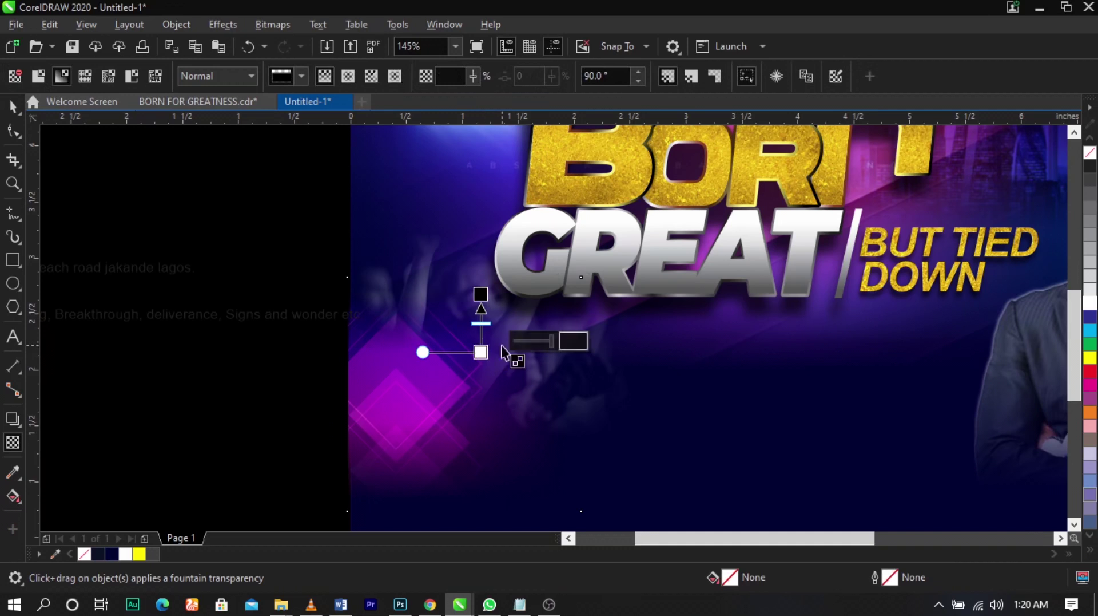
pyautogui.click(221, 71)
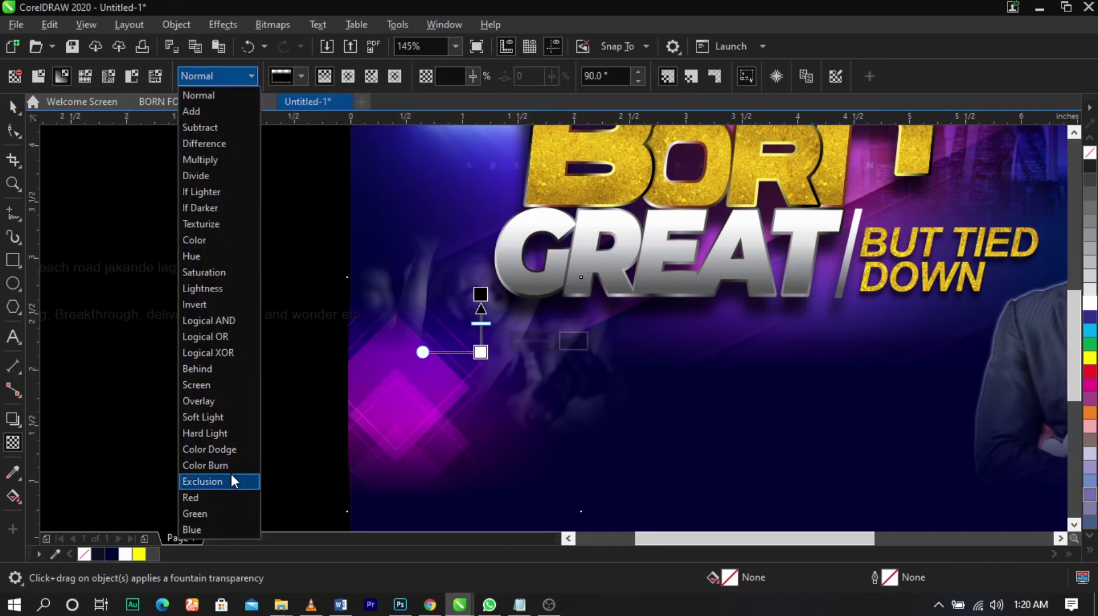
pyautogui.click(239, 449)
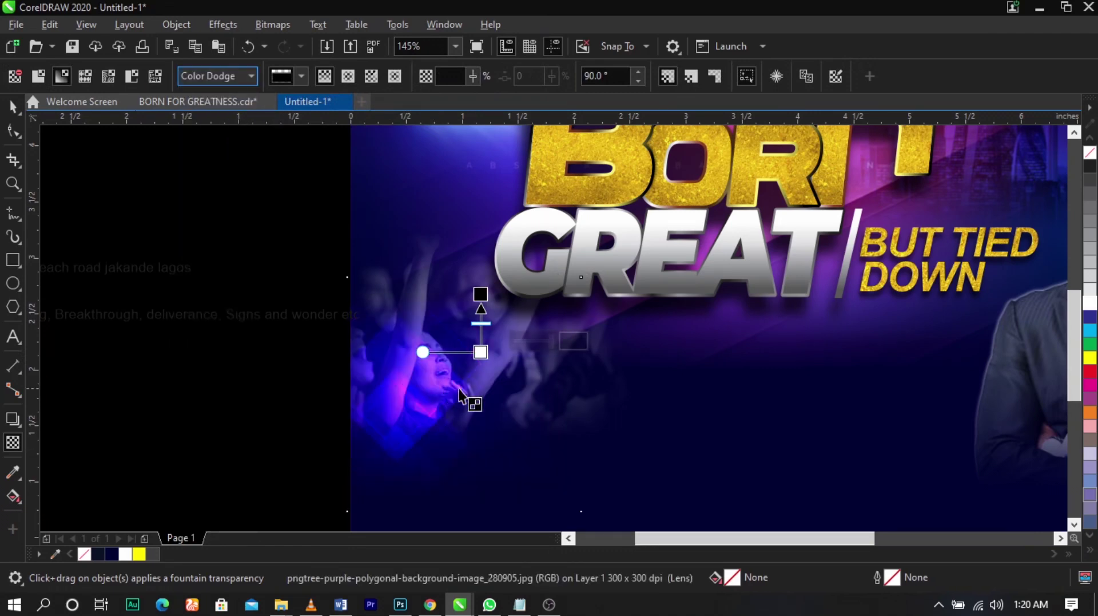
# - Shift the purple polygonal image slightly up and left over the crowd and PowerClip it inside the flyer background
pyautogui.click(12, 107)
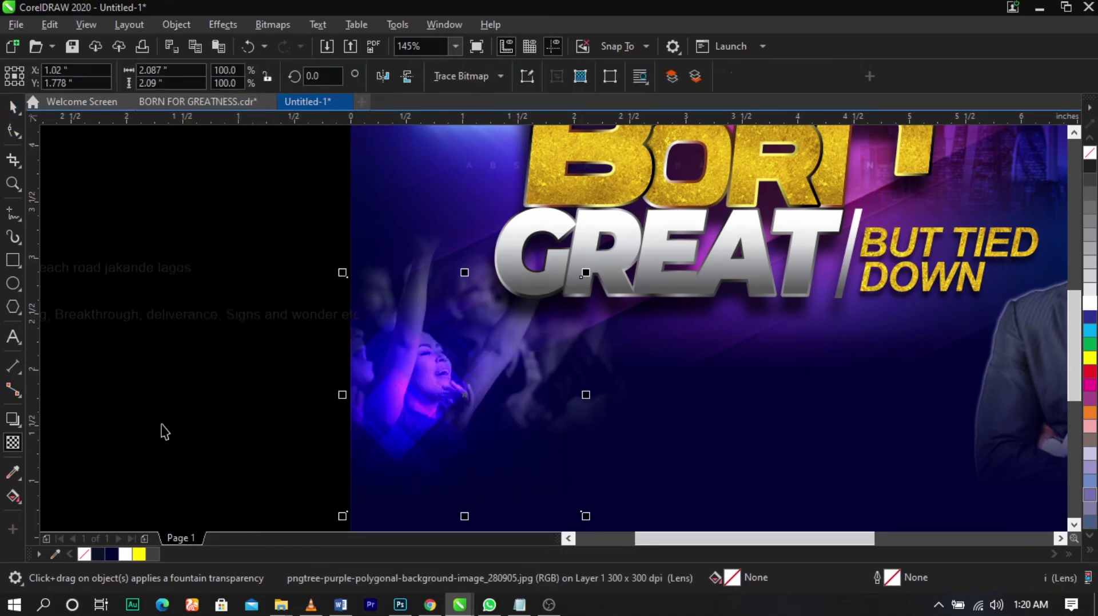
pyautogui.click(162, 425)
pyautogui.moveTo(402, 411)
pyautogui.mouseDown()
pyautogui.moveTo(390, 410)
pyautogui.moveTo(404, 415)
pyautogui.moveTo(396, 400)
pyautogui.mouseUp()
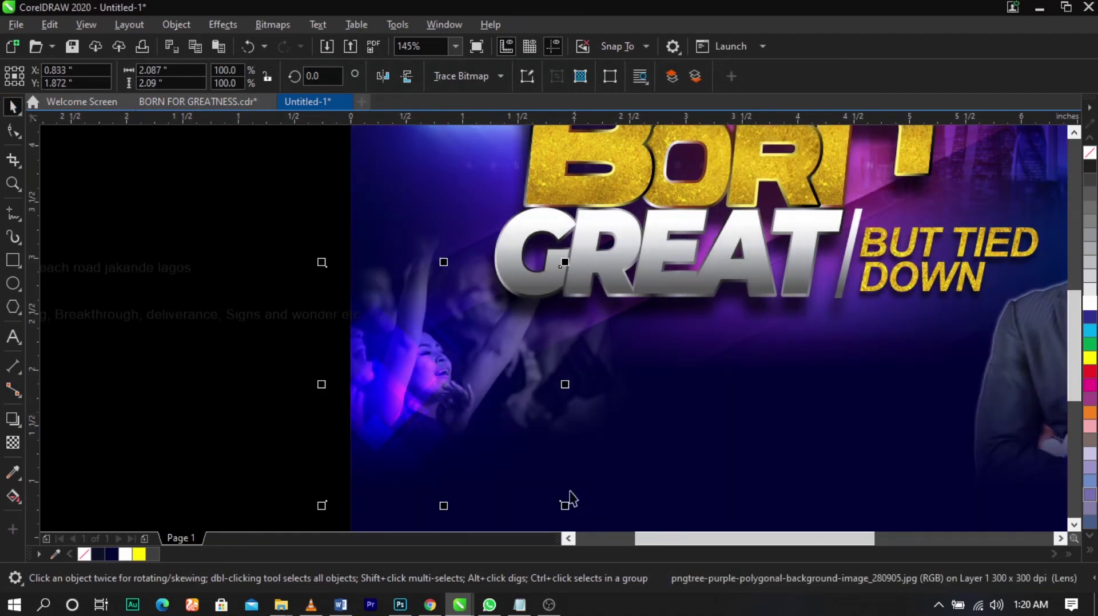
pyautogui.rightClick(504, 411)
pyautogui.click(541, 349)
pyautogui.click(673, 406)
# - Open the background's PowerClip contents, enlarge the purple polygonal image to about 145% and shift it slightly right
pyautogui.scroll(-3, 452, 400)
pyautogui.press('z')
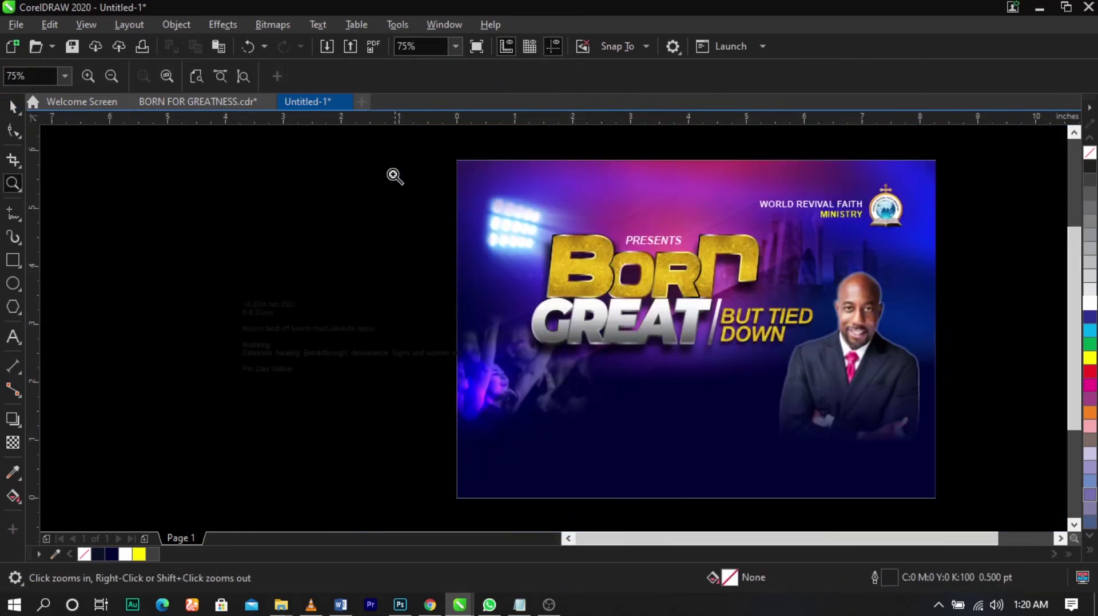
pyautogui.moveTo(930, 533); pyautogui.dragTo(1000, 511)
pyautogui.doubleClick(366, 386)
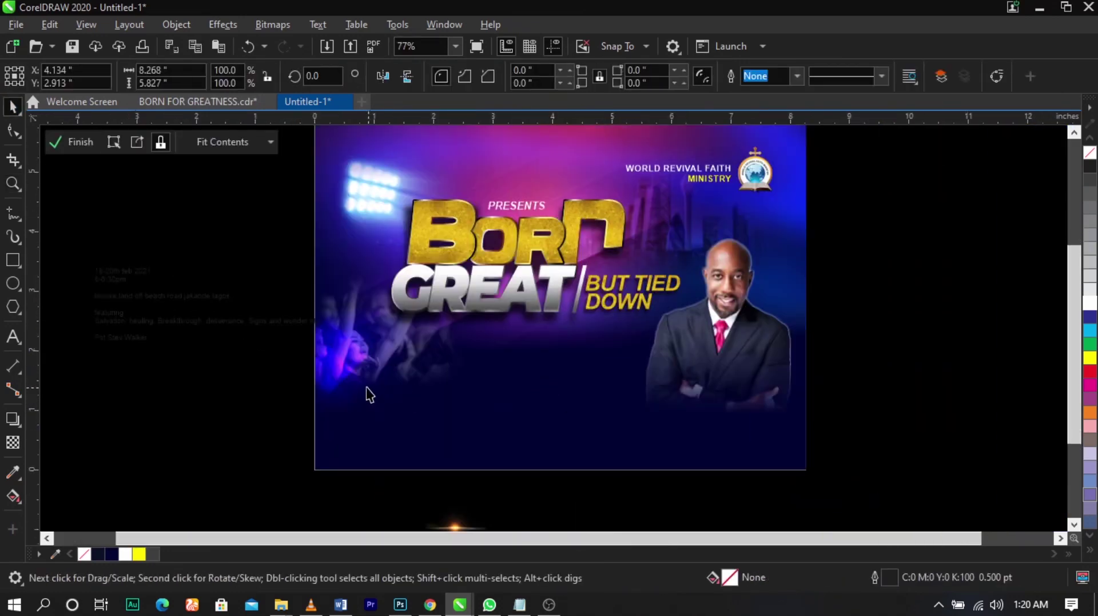
pyautogui.click(421, 340)
pyautogui.moveTo(431, 290); pyautogui.dragTo(456, 266)
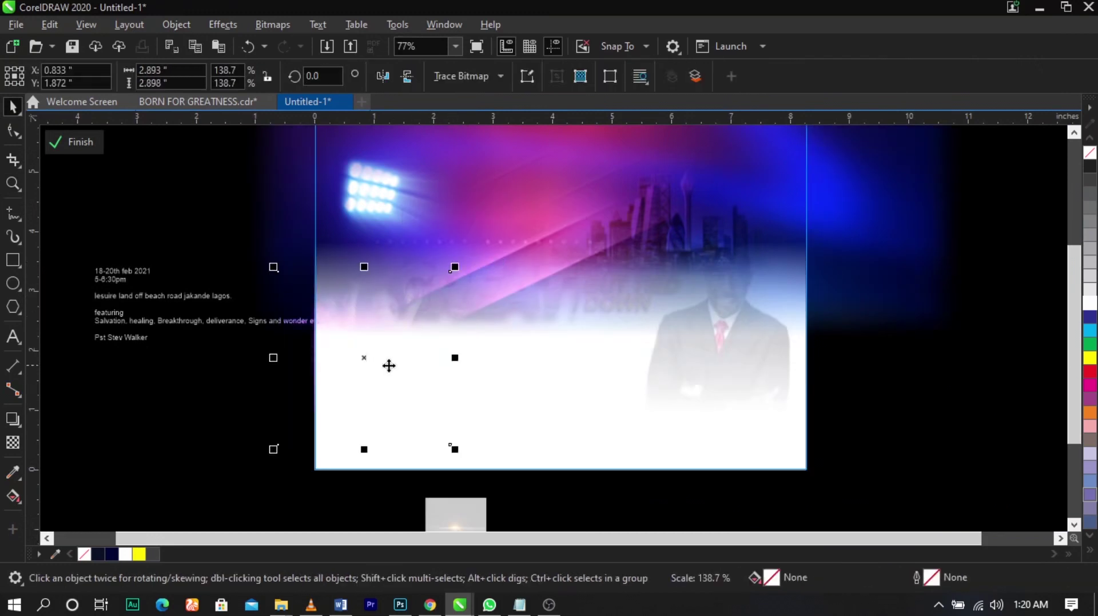
pyautogui.moveTo(387, 362); pyautogui.dragTo(393, 365)
pyautogui.moveTo(463, 263); pyautogui.dragTo(469, 255)
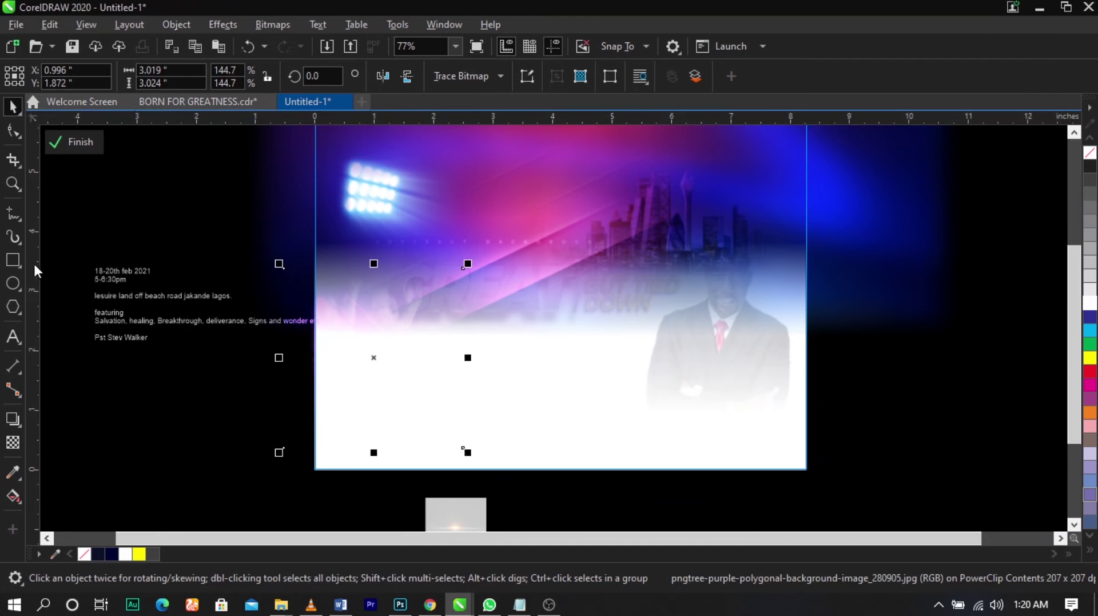
# - Add a page-sized rectangle inside the PowerClip and fill it with dark navy (#010433)
pyautogui.doubleClick(17, 252)
pyautogui.click(113, 556)
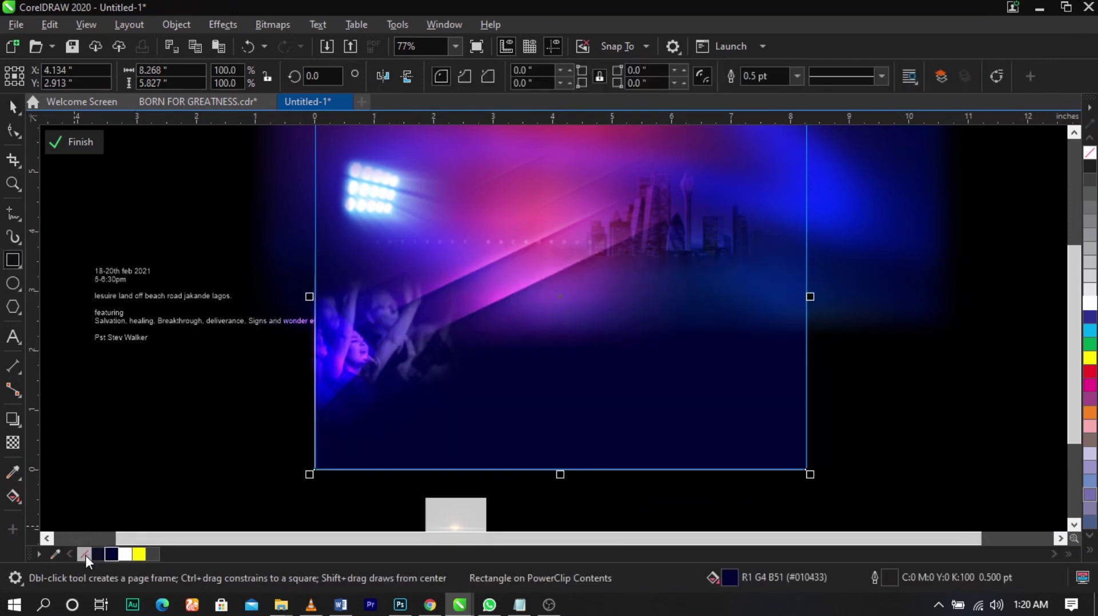
pyautogui.press('space')
# - Enlarge the purple polygonal image to about 157% over the crowd and finish editing the PowerClip contents
pyautogui.click(413, 304)
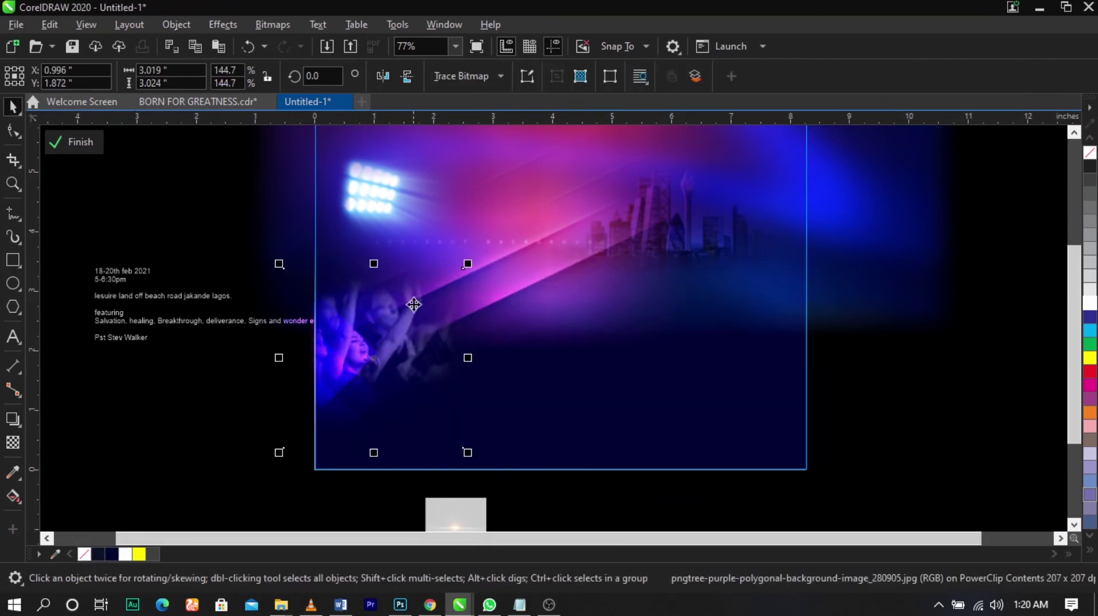
pyautogui.moveTo(475, 259); pyautogui.dragTo(484, 252)
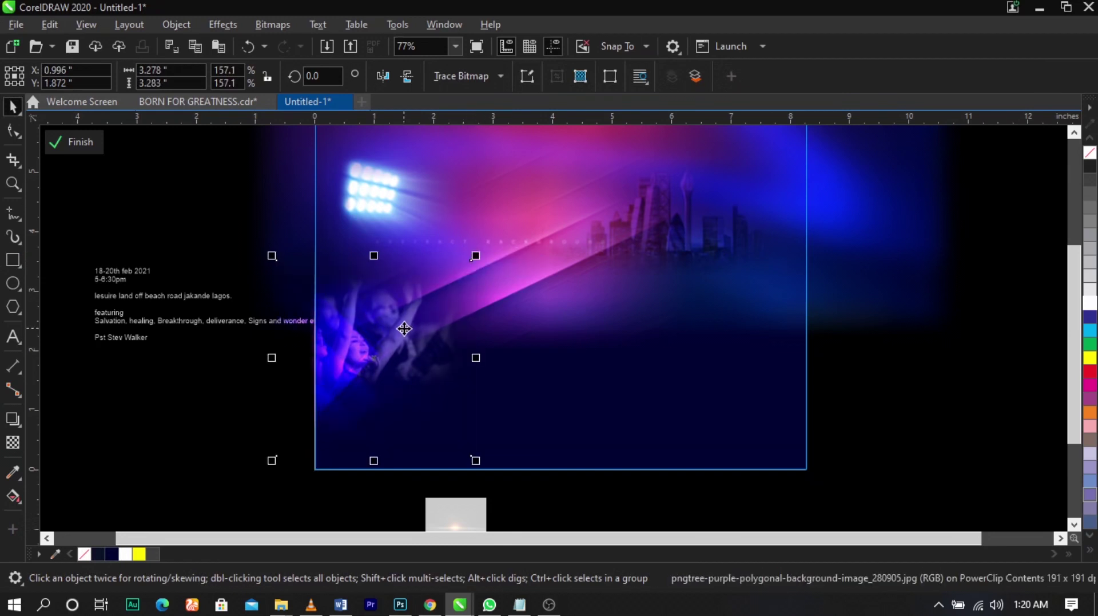
pyautogui.keyDown('ctrl'); pyautogui.click(159, 404); pyautogui.keyUp('ctrl')
pyautogui.click(159, 405)
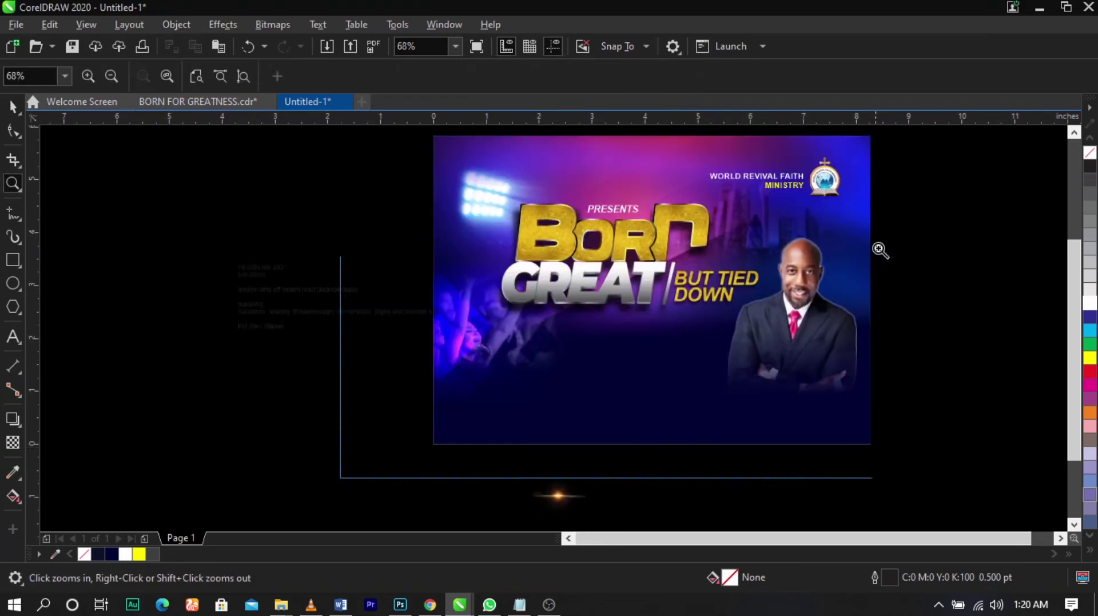
# - Cut the date, time and venue lines from the draft text beside the page and paste them as new text below the flyer title
pyautogui.scroll(1, 877, 248)
pyautogui.click(807, 328)
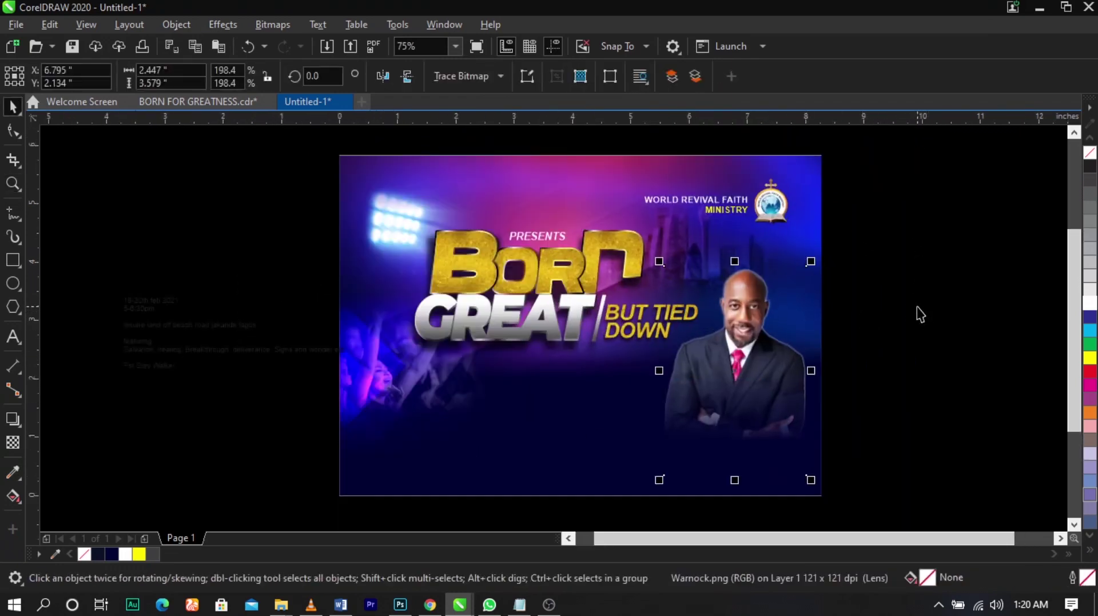
pyautogui.click(921, 311)
pyautogui.scroll(2, 137, 316)
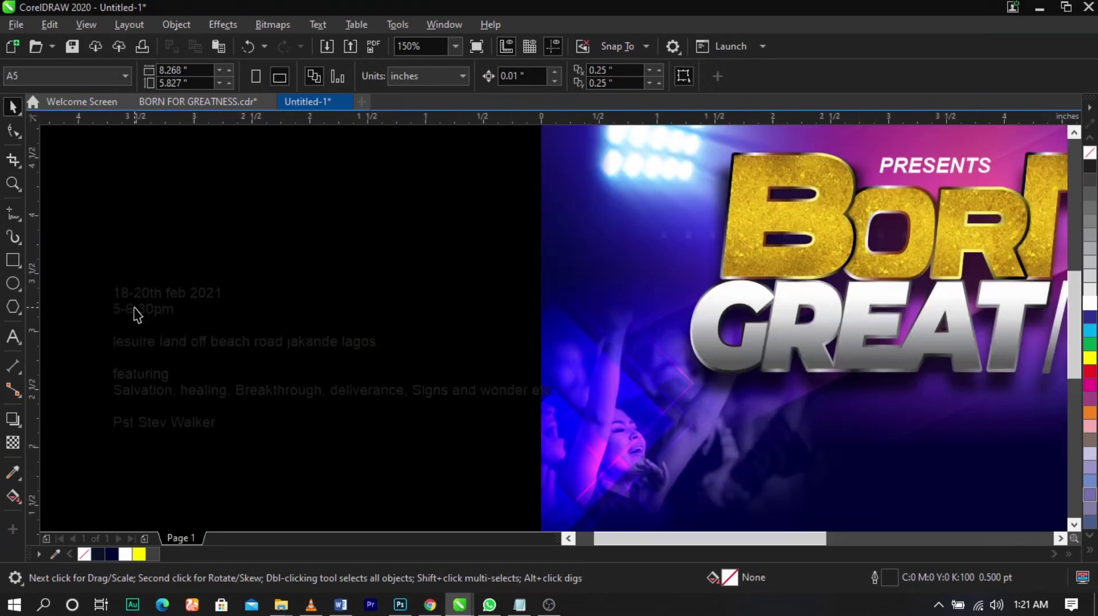
pyautogui.doubleClick(134, 309)
pyautogui.moveTo(115, 294); pyautogui.dragTo(251, 315)
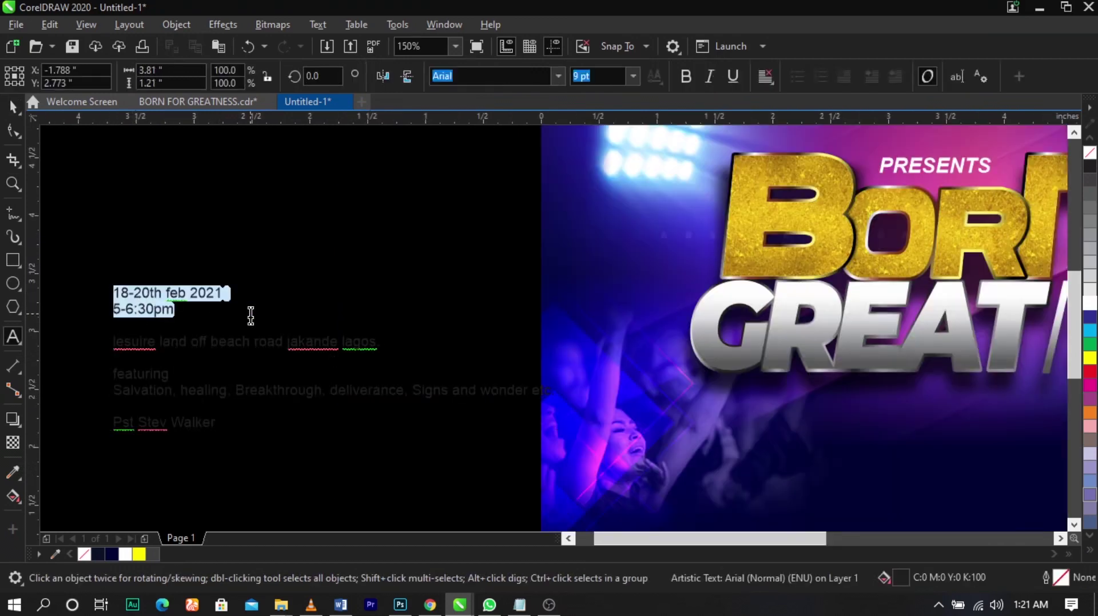
pyautogui.moveTo(396, 347); pyautogui.dragTo(397, 346)
pyautogui.press('Delete')
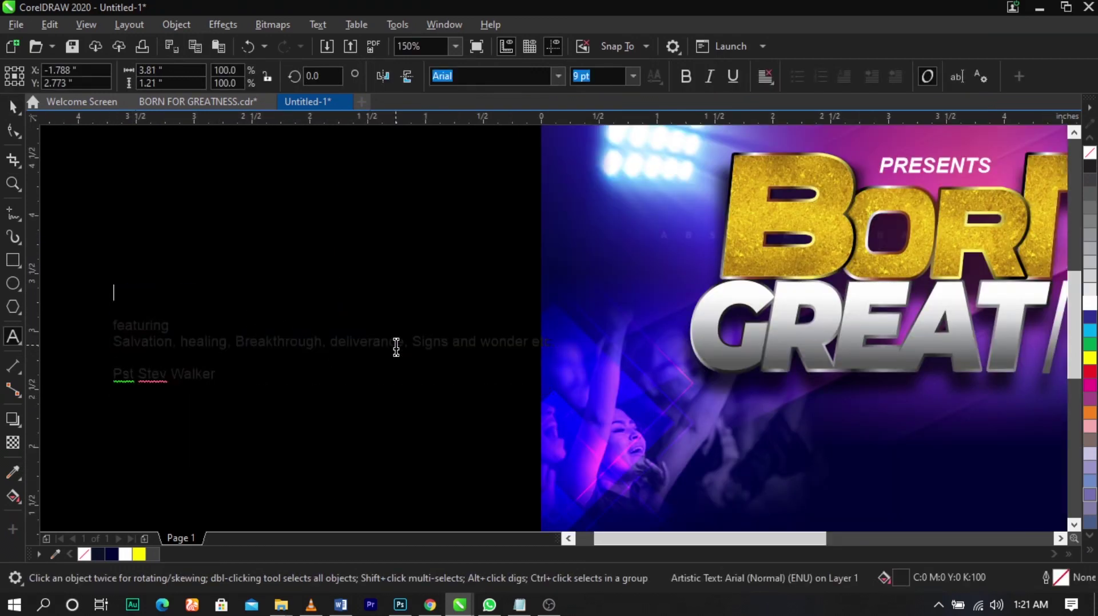
pyautogui.scroll(-2, 395, 346)
pyautogui.click(633, 424)
pyautogui.write('18-20th feb 2021 5-6:30pm lessie land off beach road iakande lagos')
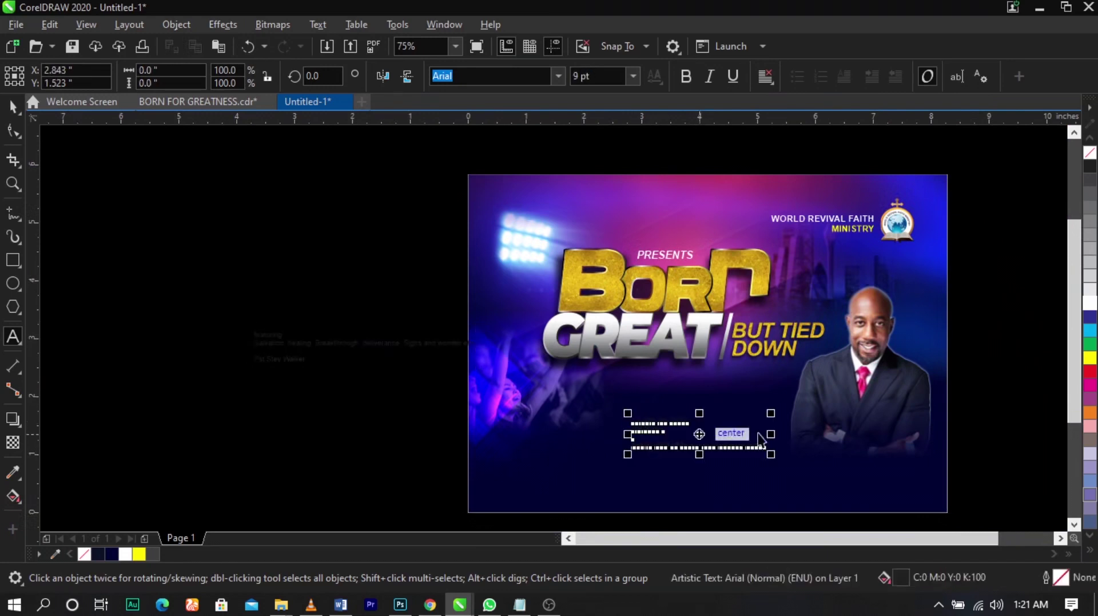
# - Fill the pasted date, time and venue text with white and shift it slightly left and up
pyautogui.hotkey('ctrl', 'space')
pyautogui.click(1042, 361)
pyautogui.press('z')
pyautogui.moveTo(397, 297)
pyautogui.mouseDown()
pyautogui.moveTo(935, 482)
pyautogui.moveTo(944, 503)
pyautogui.mouseUp()
pyautogui.press('space')
pyautogui.moveTo(584, 379); pyautogui.dragTo(529, 364)
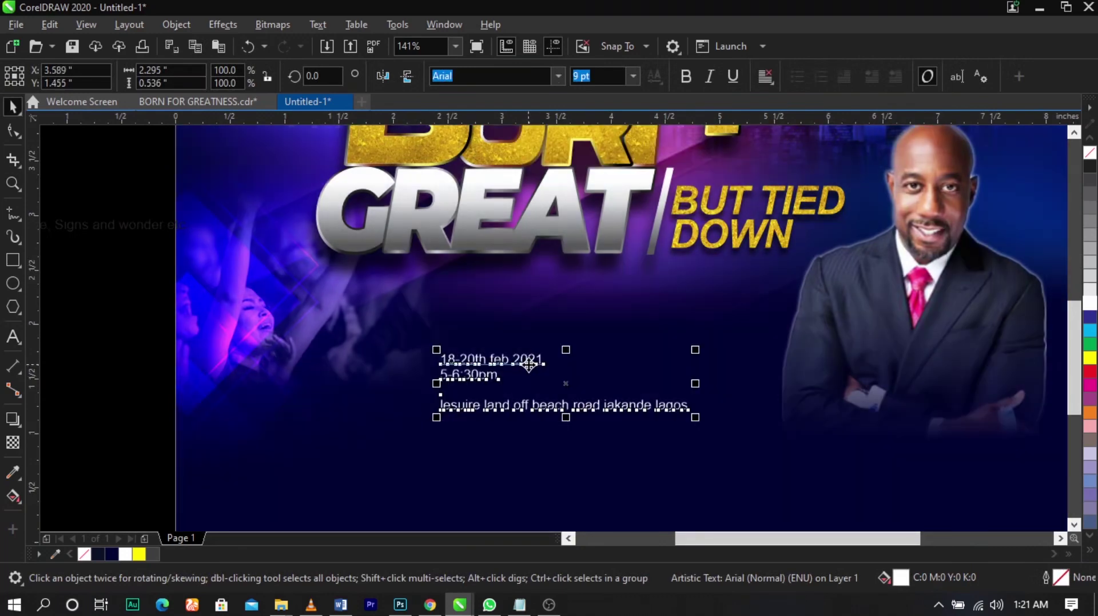
# - Break the event details text apart into single lines and move "5-6:30pm" to the right of the date
pyautogui.click(528, 364)
pyautogui.hotkey('ctrl', 'k')
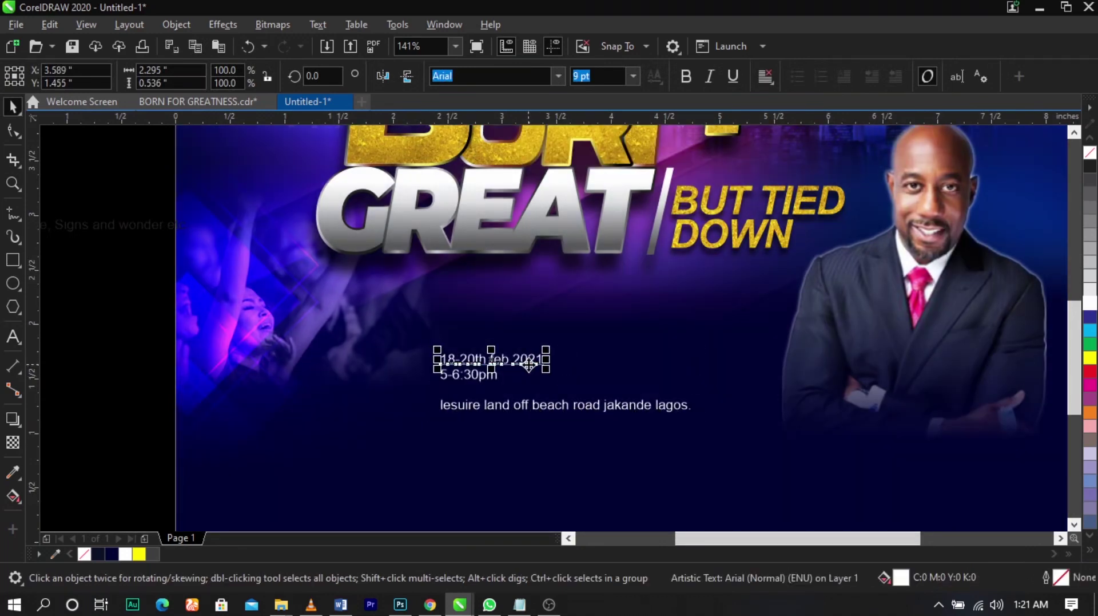
pyautogui.click(620, 378)
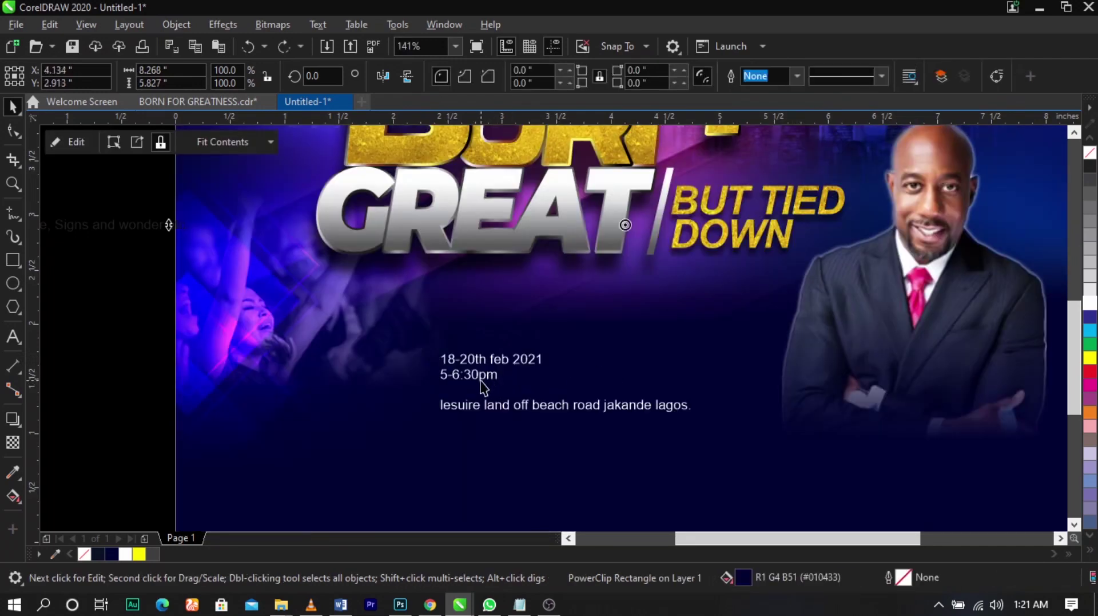
pyautogui.moveTo(480, 381); pyautogui.dragTo(636, 373)
pyautogui.press('z')
pyautogui.moveTo(877, 462); pyautogui.dragTo(878, 462)
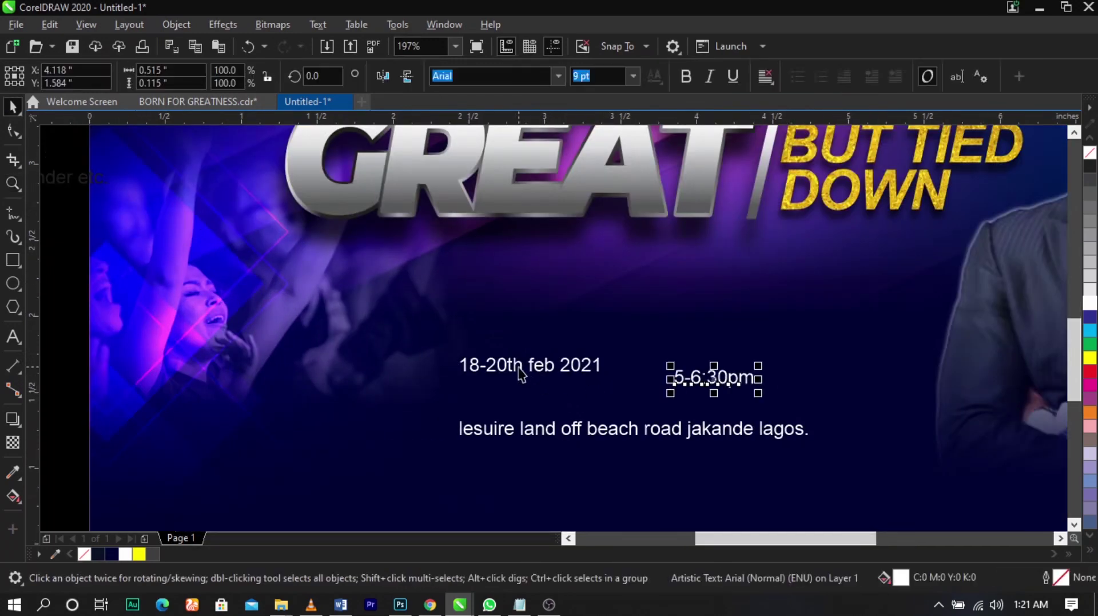
# - Set the date line in Montserrat Black Italic, enlarge it to about 21 pt and move it left below the title
pyautogui.moveTo(533, 369); pyautogui.dragTo(466, 361)
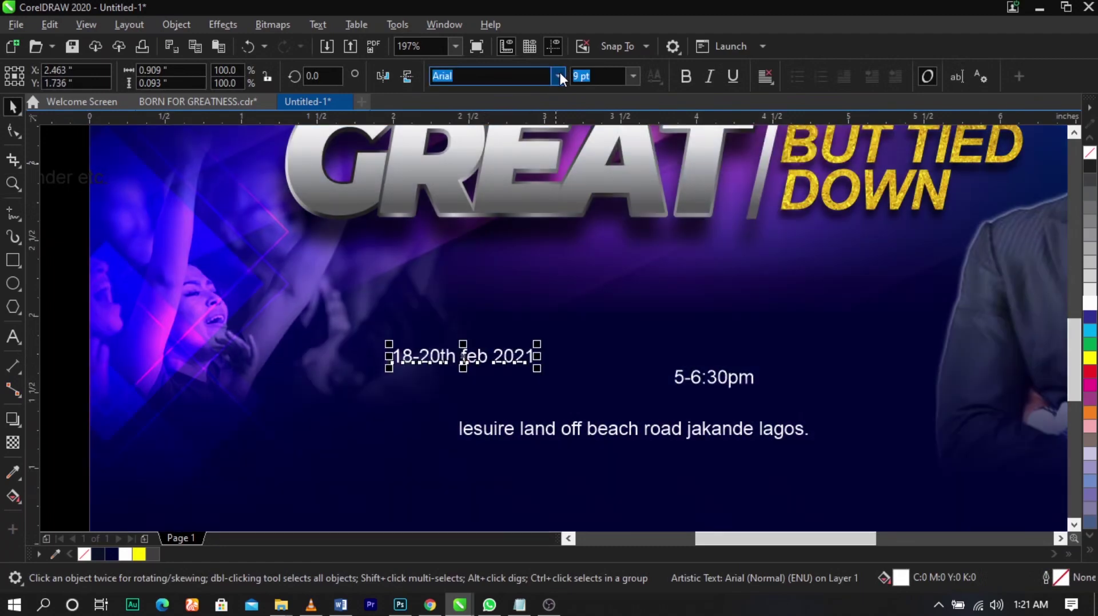
pyautogui.click(559, 74)
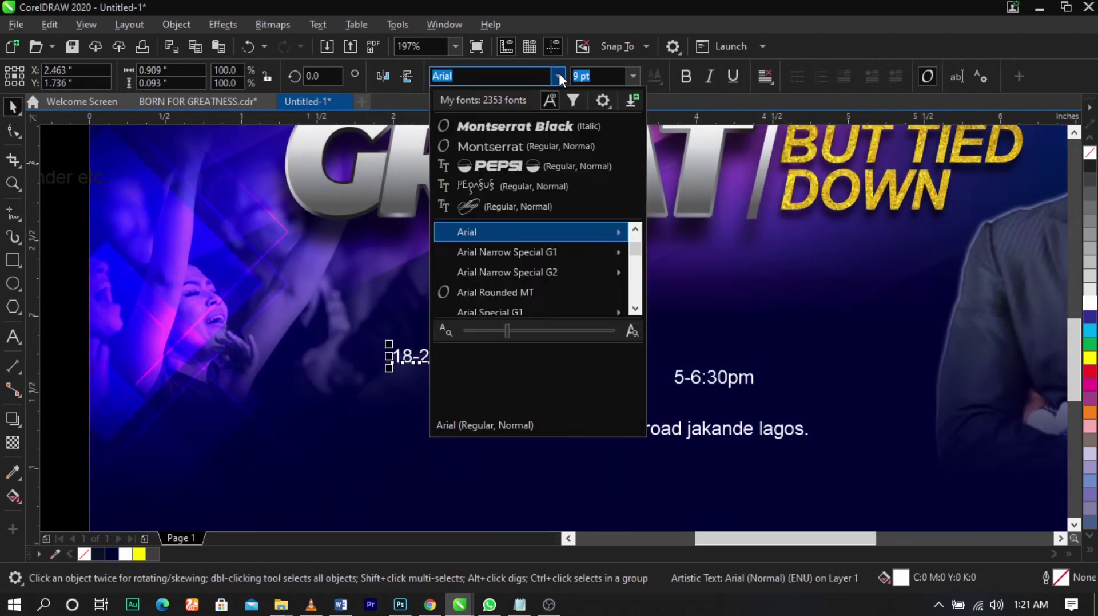
pyautogui.click(551, 126)
pyautogui.moveTo(564, 338); pyautogui.dragTo(780, 280)
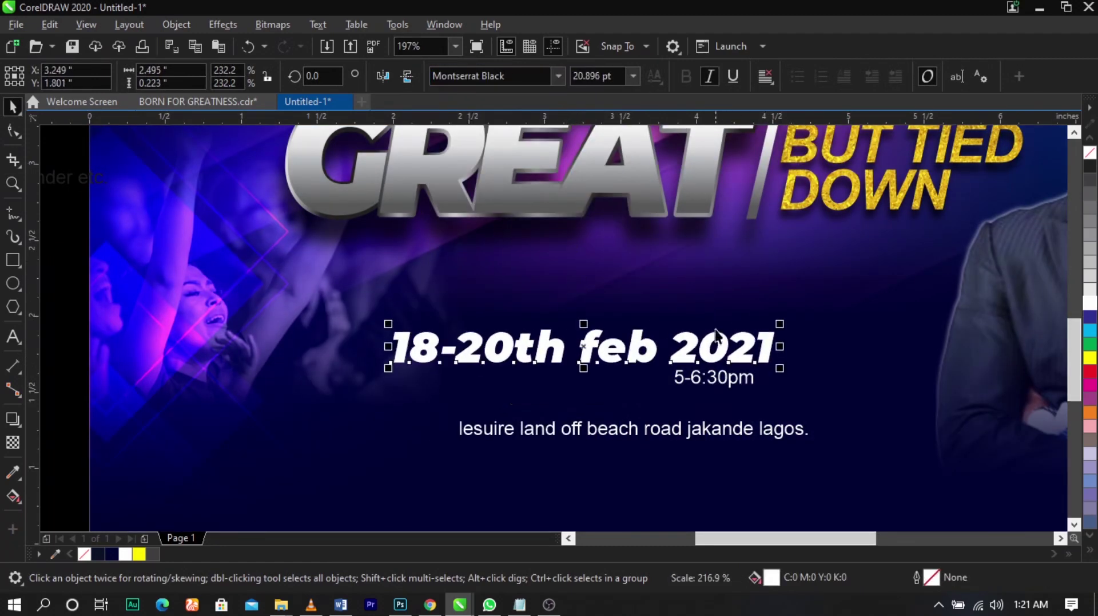
pyautogui.moveTo(715, 343); pyautogui.dragTo(646, 333)
# - Split the date into separate "18-20" and "feb 2021" lines and cut "th" out into its own text object above the time
pyautogui.doubleClick(646, 334)
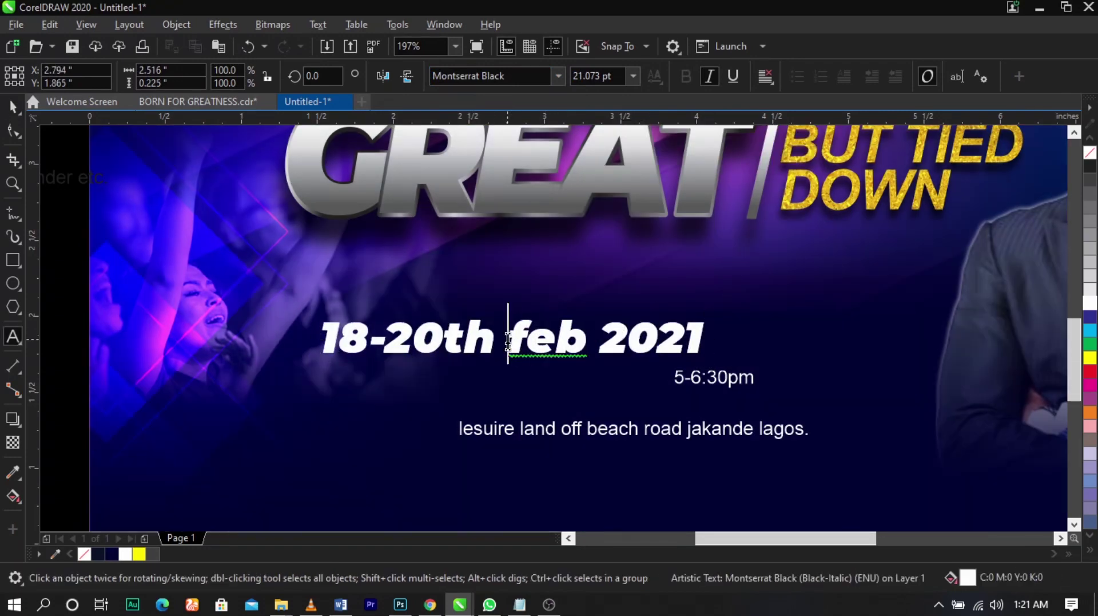
pyautogui.press('Return')
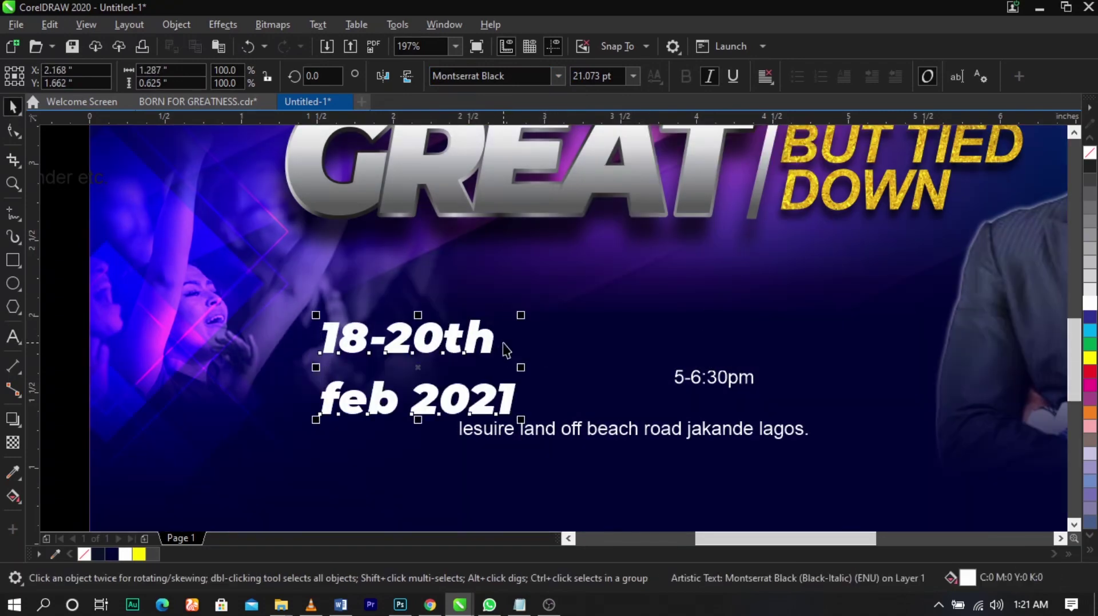
pyautogui.moveTo(443, 338); pyautogui.dragTo(537, 341)
pyautogui.hotkey('ctrl', 'c')
pyautogui.press('Delete')
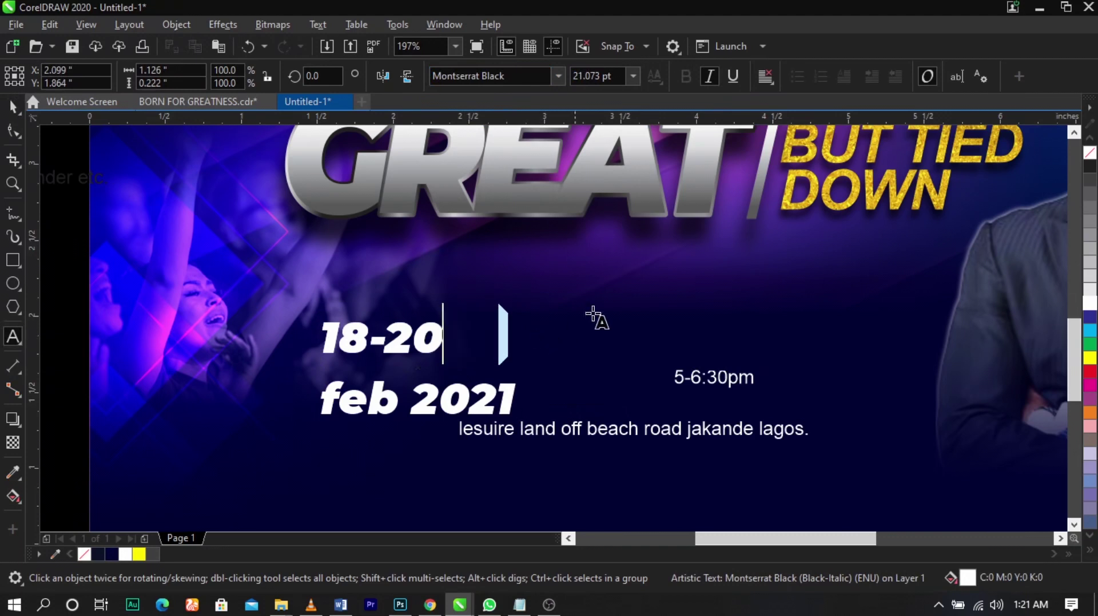
pyautogui.click(596, 309)
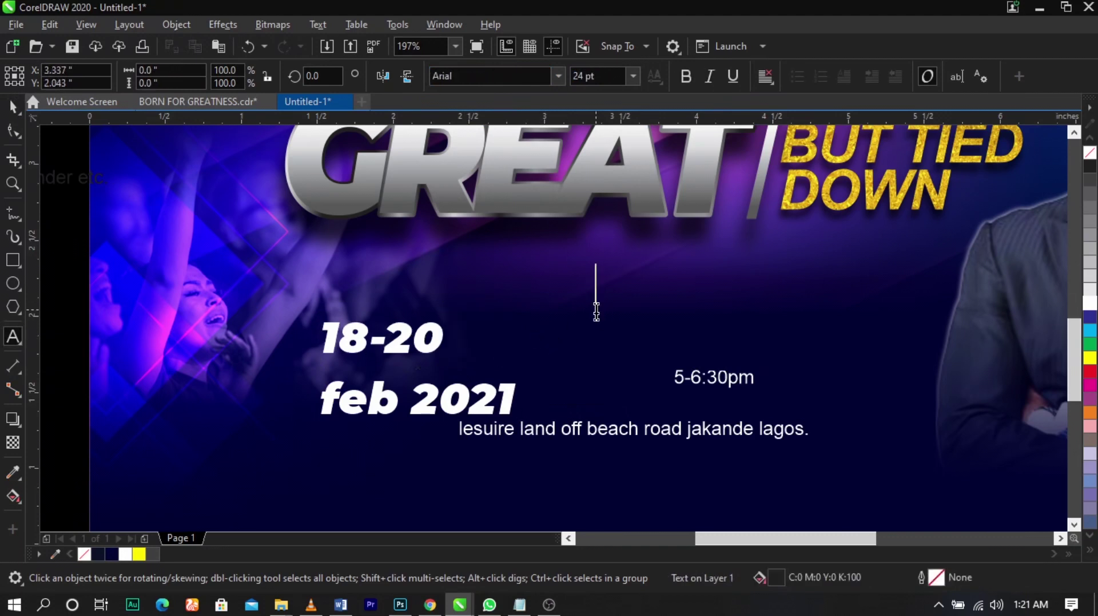
pyautogui.hotkey('ctrl', 'v')
# - Enlarge "18-20" to about 1.18 inches wide and stretch it vertically to about 0.4 inches high
pyautogui.click(438, 350)
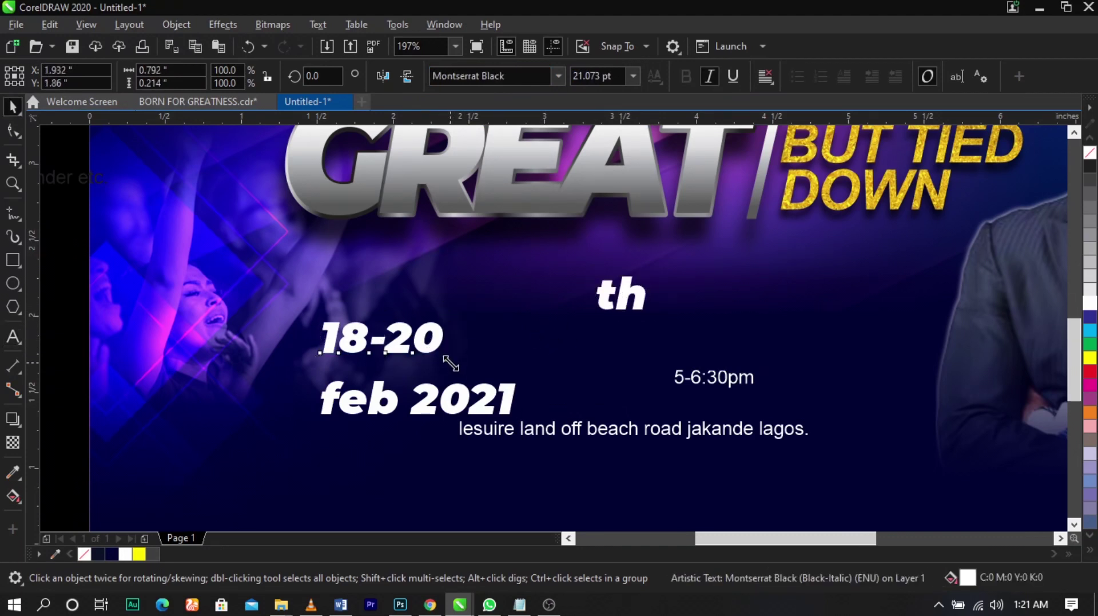
pyautogui.moveTo(451, 362); pyautogui.dragTo(495, 351)
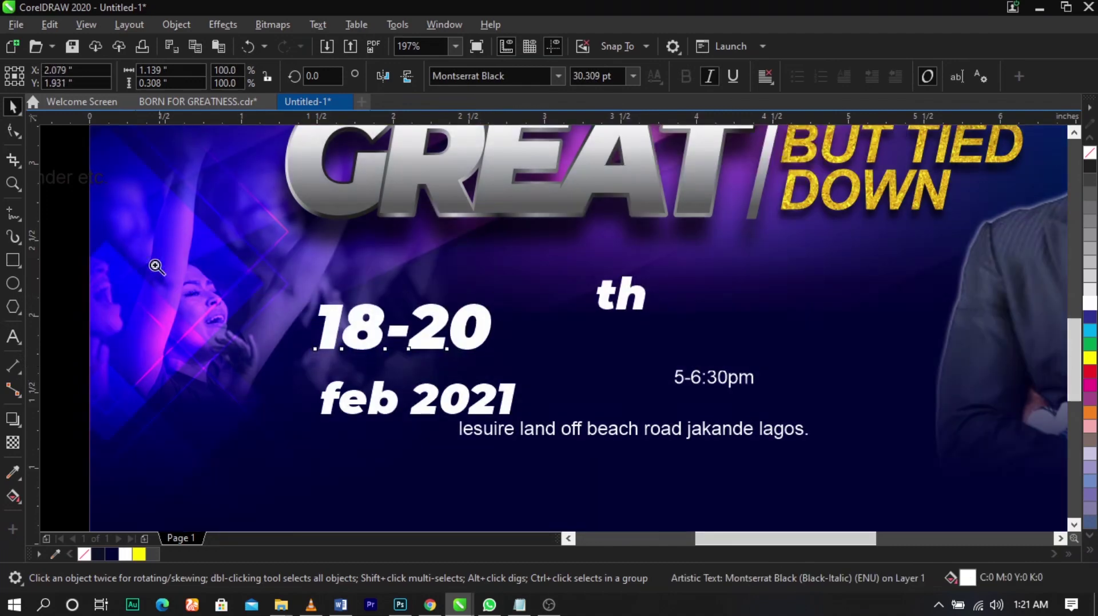
pyautogui.click(449, 345)
pyautogui.moveTo(495, 354); pyautogui.dragTo(494, 360)
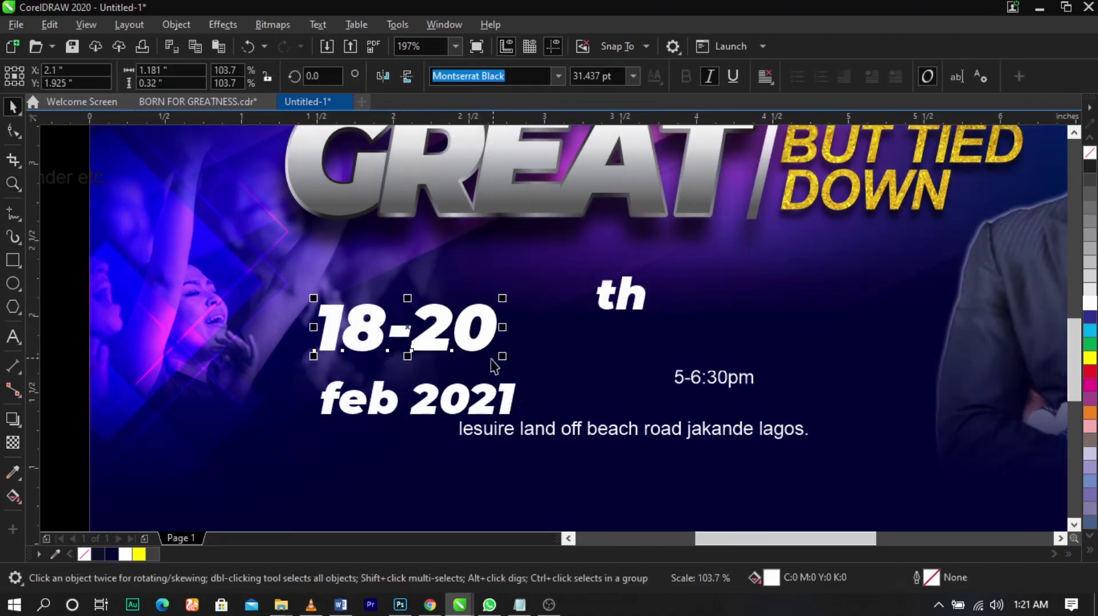
pyautogui.click(504, 192)
pyautogui.click(435, 324)
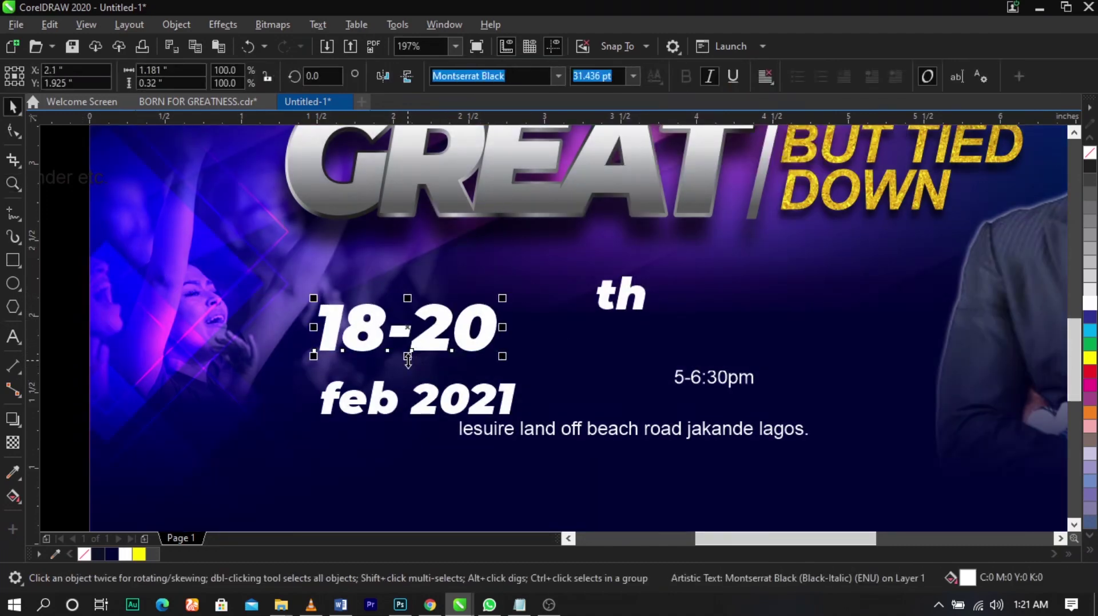
pyautogui.moveTo(408, 355); pyautogui.dragTo(407, 371)
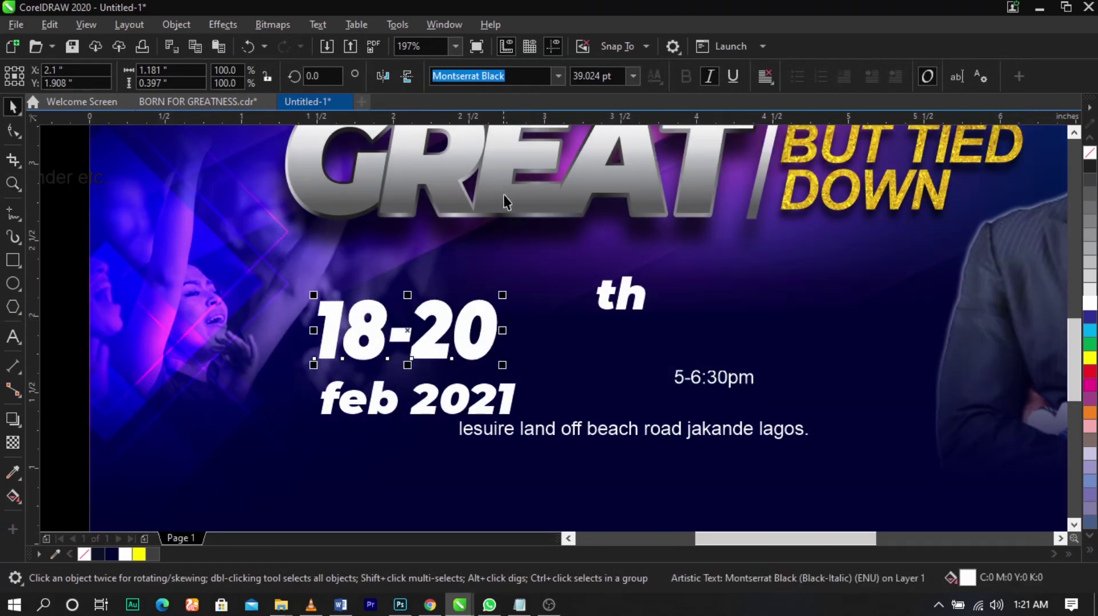
pyautogui.click(502, 156)
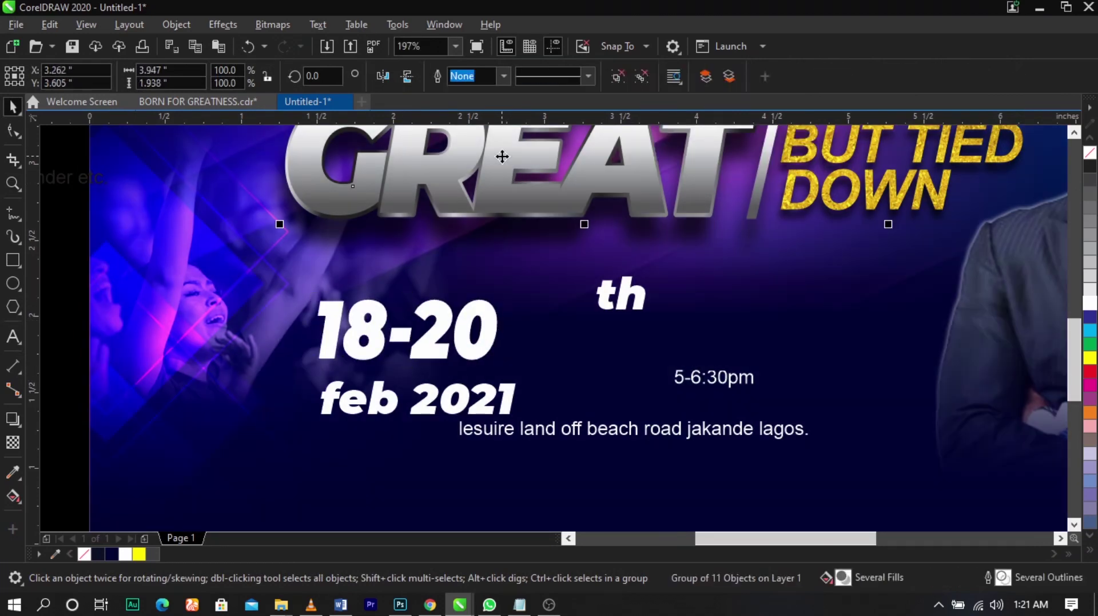
# - Ungroup the headline group and copy the gradient fill of "GREAT" onto the "18-20" text
pyautogui.click(622, 73)
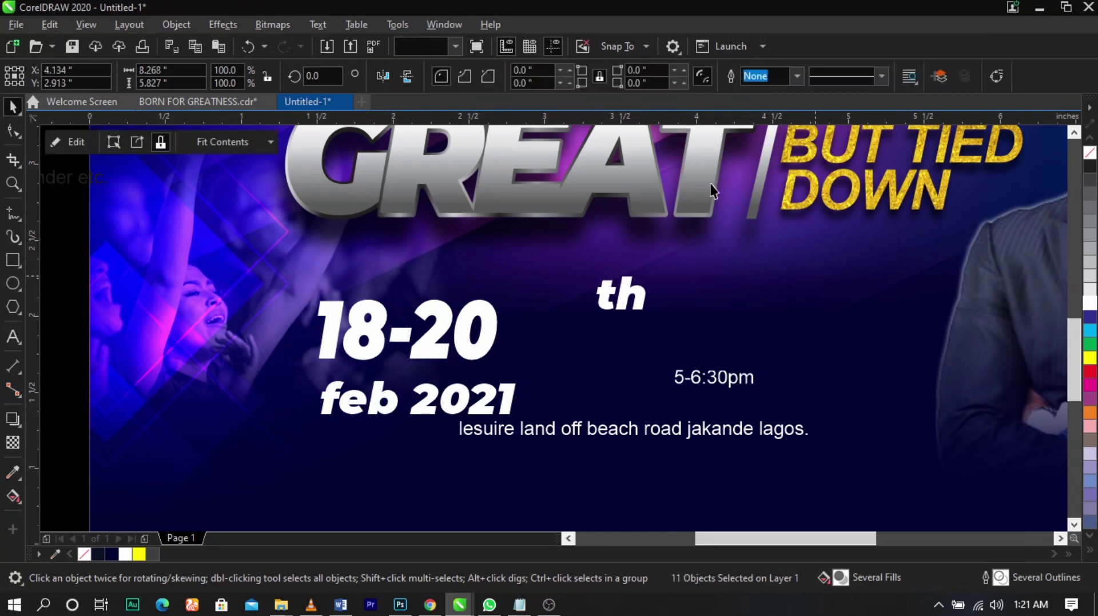
pyautogui.click(703, 152)
pyautogui.moveTo(582, 246); pyautogui.dragTo(493, 318)
pyautogui.click(539, 410)
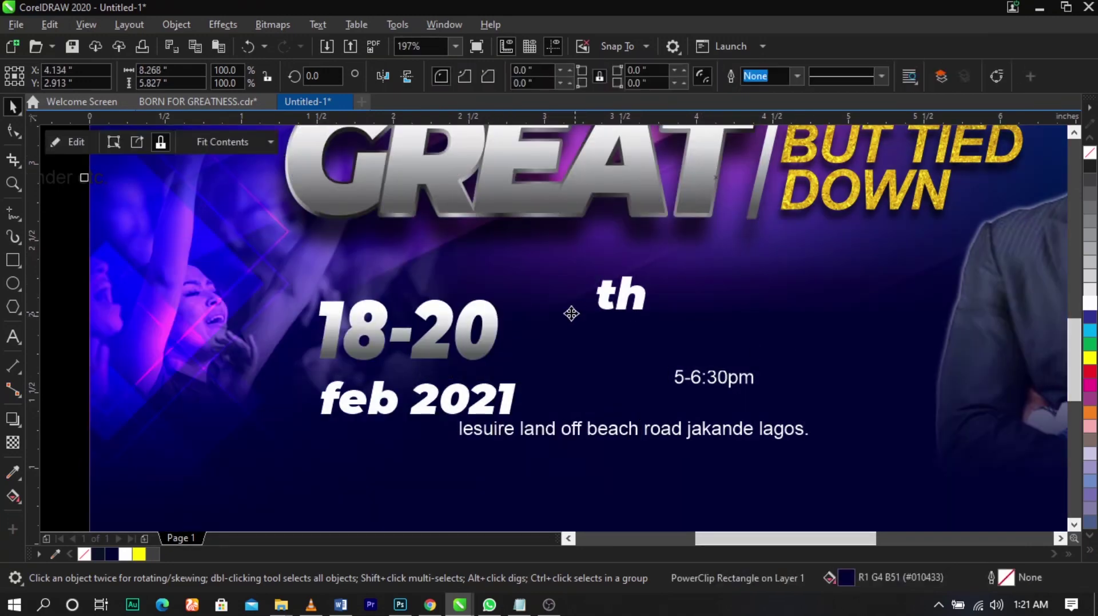
# - Shift the white start of the "18-20" gradient slightly lower so white covers more of the digits
pyautogui.click(497, 333)
pyautogui.scroll(3, 407, 330)
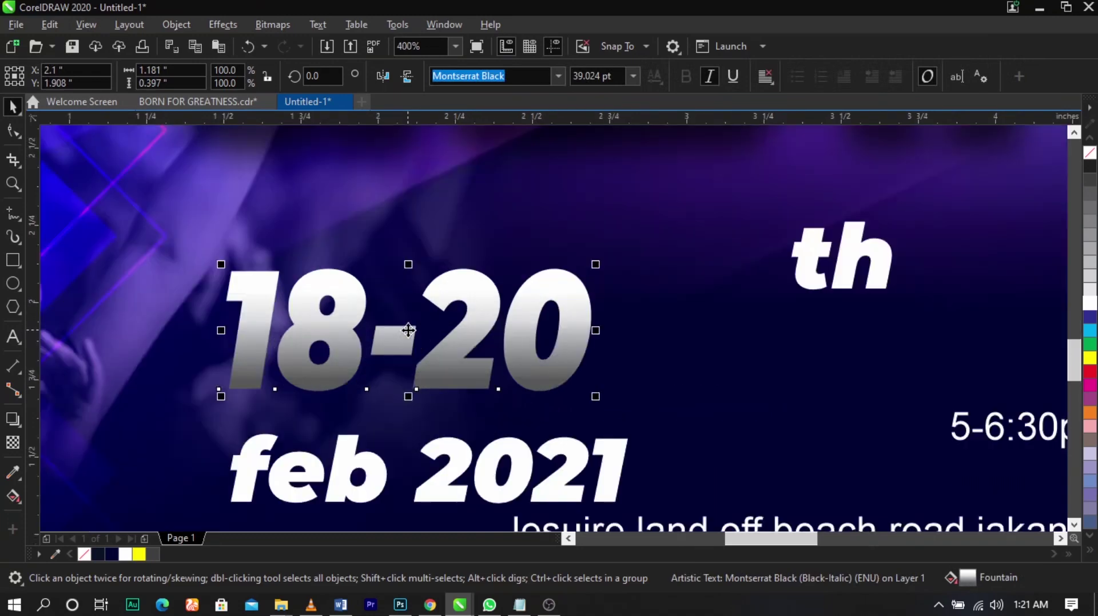
pyautogui.click(13, 496)
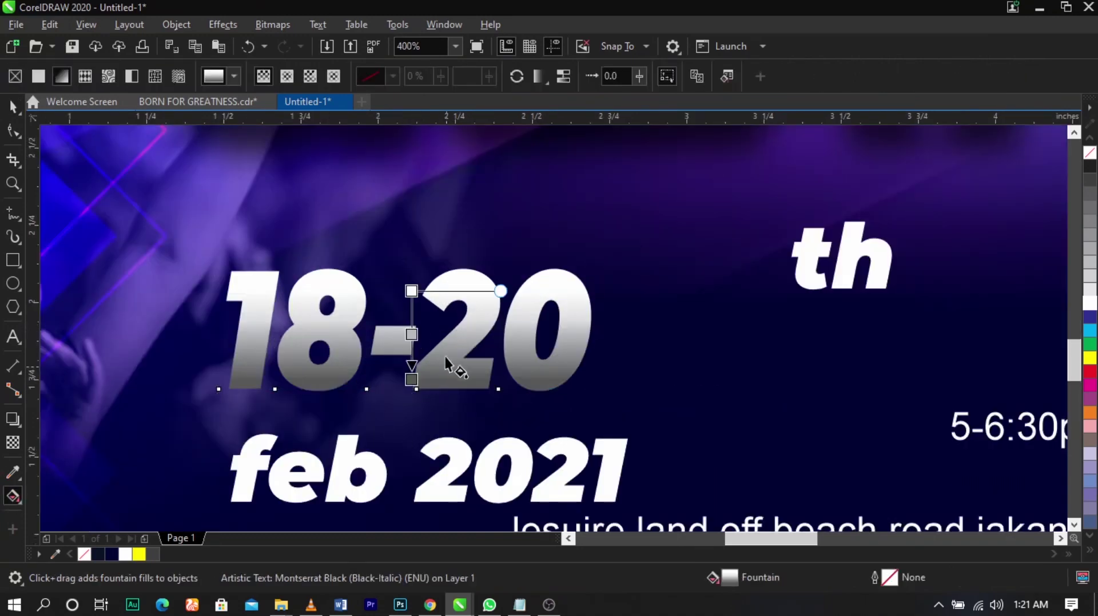
pyautogui.moveTo(411, 293); pyautogui.dragTo(410, 310)
pyautogui.press('space')
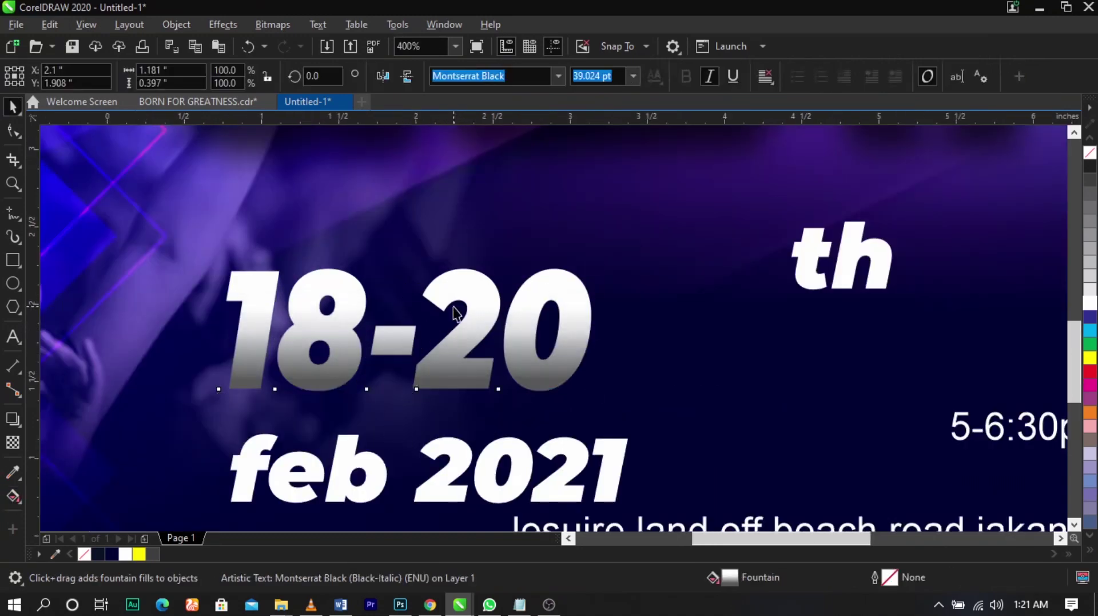
# - Scale the "th" text down to superscript size for the "18-20" date
pyautogui.scroll(-1, 453, 307)
pyautogui.press('z')
pyautogui.moveTo(143, 231); pyautogui.dragTo(887, 400)
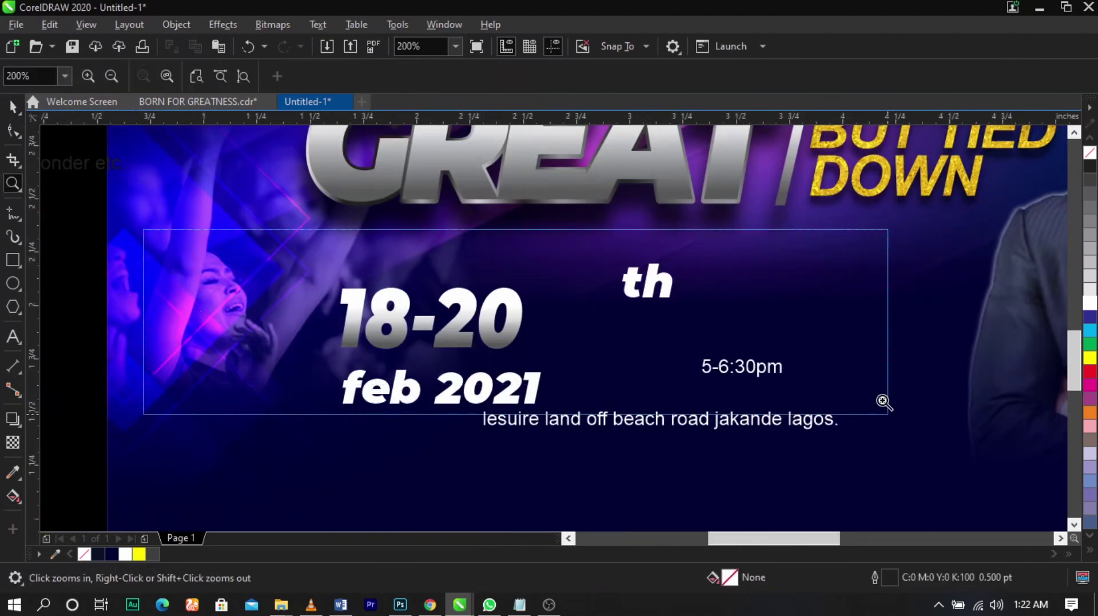
pyautogui.press('space')
pyautogui.click(740, 278)
pyautogui.moveTo(776, 302); pyautogui.dragTo(736, 274)
# - Copy the gradient fill of "18-20" onto "th" and place a superscript copy after both 18 and 20
pyautogui.moveTo(563, 315); pyautogui.dragTo(437, 290)
pyautogui.click(766, 355)
pyautogui.rightClick(437, 290)
pyautogui.click(740, 334)
pyautogui.moveTo(653, 263); pyautogui.dragTo(270, 393)
pyautogui.moveTo(354, 352); pyautogui.dragTo(354, 354)
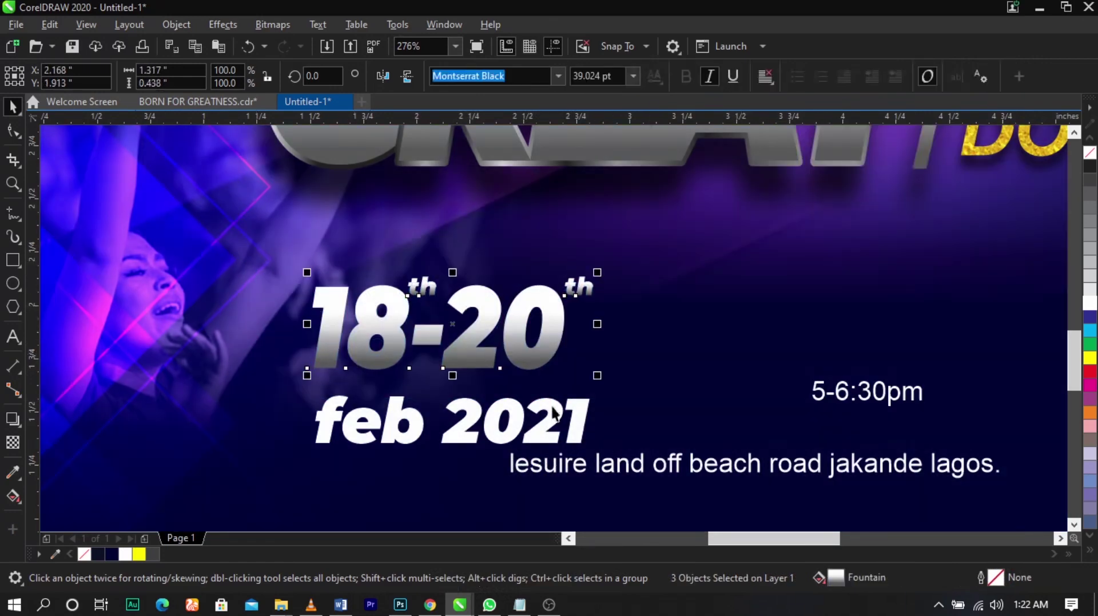
# - Open the background PowerClip's contents and scale down the polygonal pattern image to 127.2% and the crowd photo
pyautogui.doubleClick(711, 324)
pyautogui.scroll(-2, 720, 320)
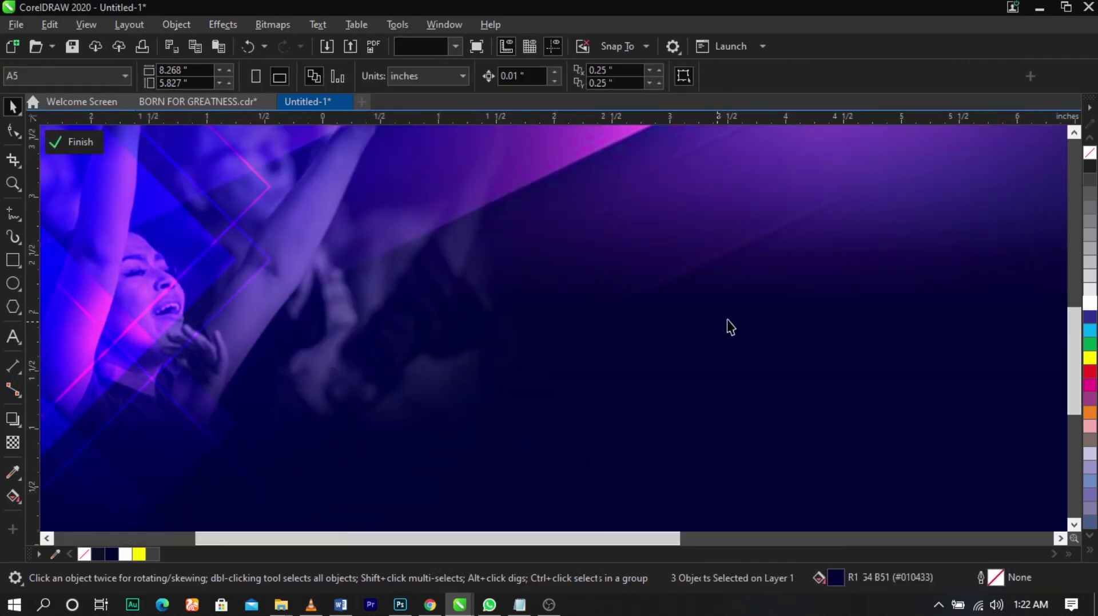
pyautogui.click(371, 330)
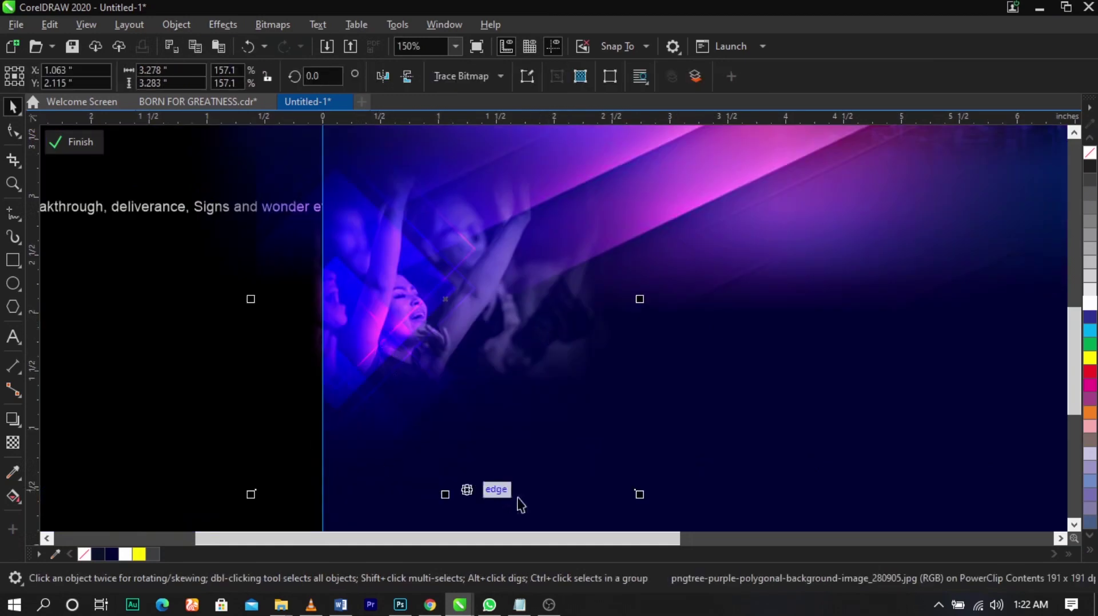
pyautogui.click(640, 362)
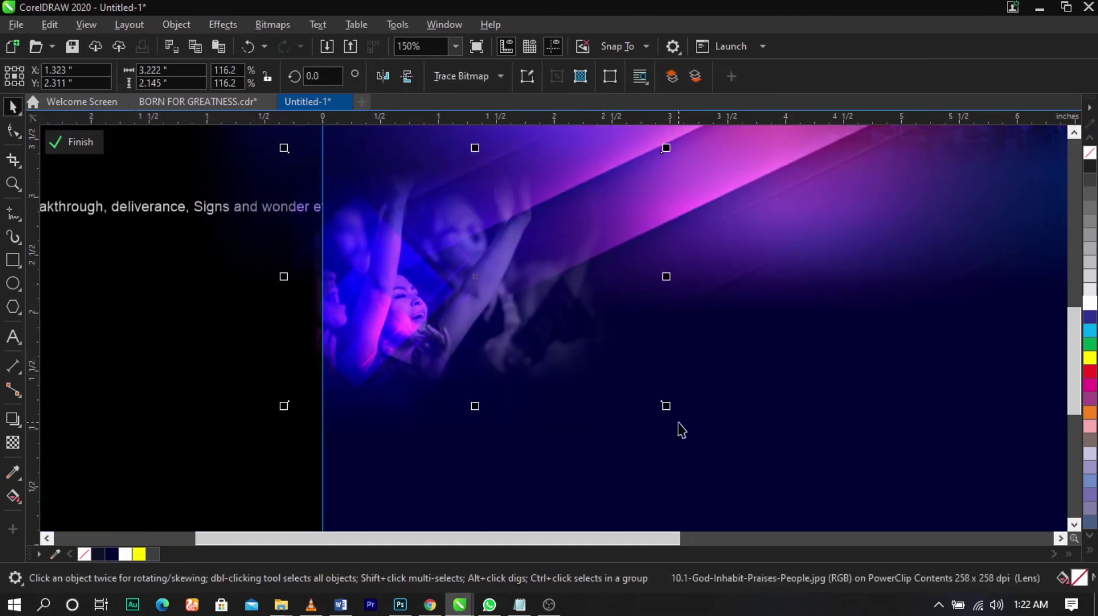
pyautogui.moveTo(669, 410); pyautogui.dragTo(615, 402)
pyautogui.click(575, 336)
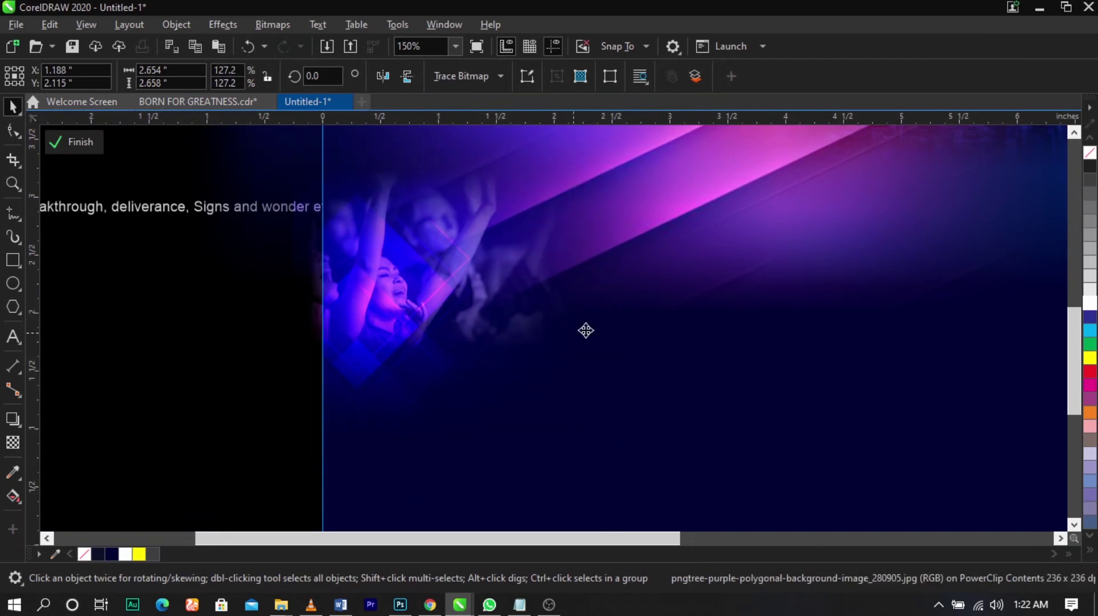
# - Undo the last changes made to the crowd photo and the polygonal pattern image
pyautogui.hotkey('ctrl', 'z')
pyautogui.click(593, 273)
pyautogui.click(595, 270)
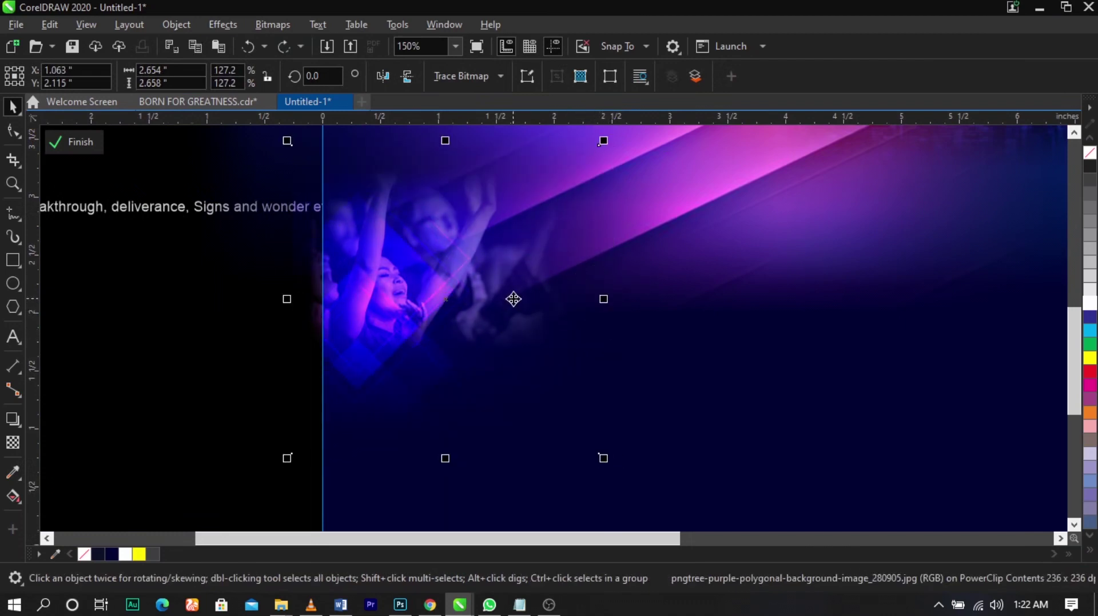
# - Move the crowd photo and polygonal pattern image together slightly upward and finish editing the PowerClip contents
pyautogui.scroll(-1, 513, 299)
pyautogui.moveTo(346, 401); pyautogui.dragTo(590, 212)
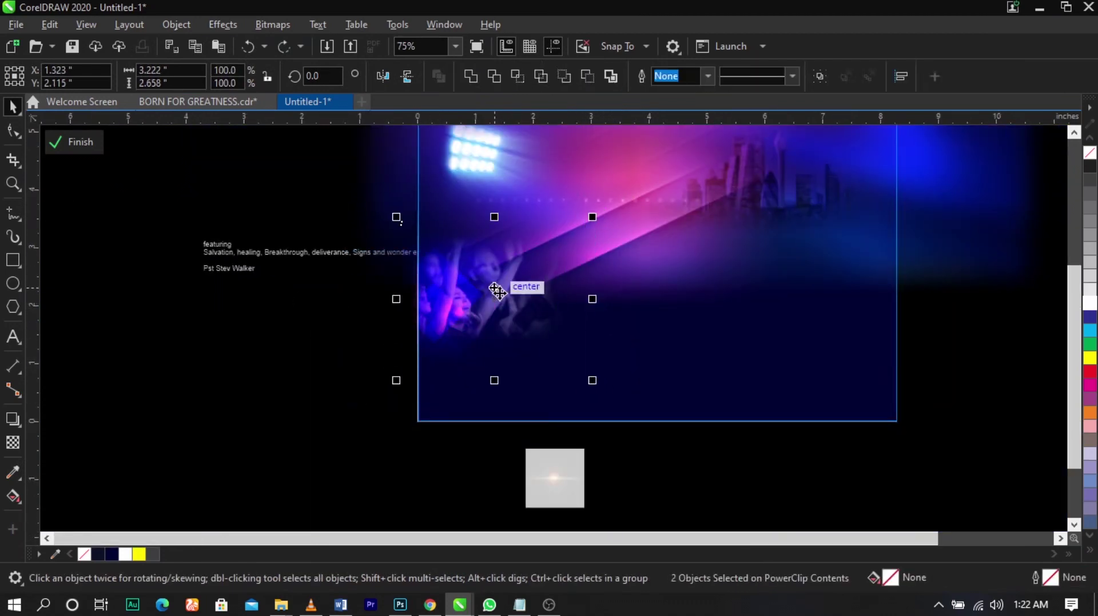
pyautogui.moveTo(494, 287); pyautogui.dragTo(500, 273)
pyautogui.keyDown('ctrl'); pyautogui.click(318, 361); pyautogui.keyUp('ctrl')
pyautogui.click(319, 361)
# - Break the "feb 2021" text apart into separate words
pyautogui.press('z')
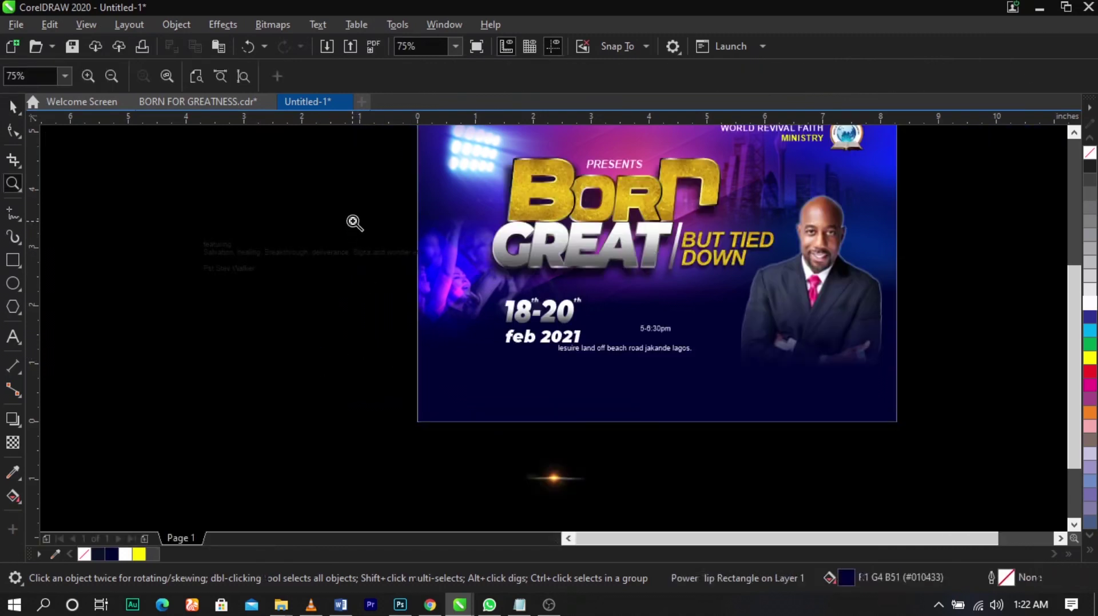
pyautogui.moveTo(352, 216); pyautogui.dragTo(855, 406)
pyautogui.moveTo(244, 257); pyautogui.dragTo(831, 515)
pyautogui.press('space')
pyautogui.click(487, 335)
pyautogui.click(487, 339)
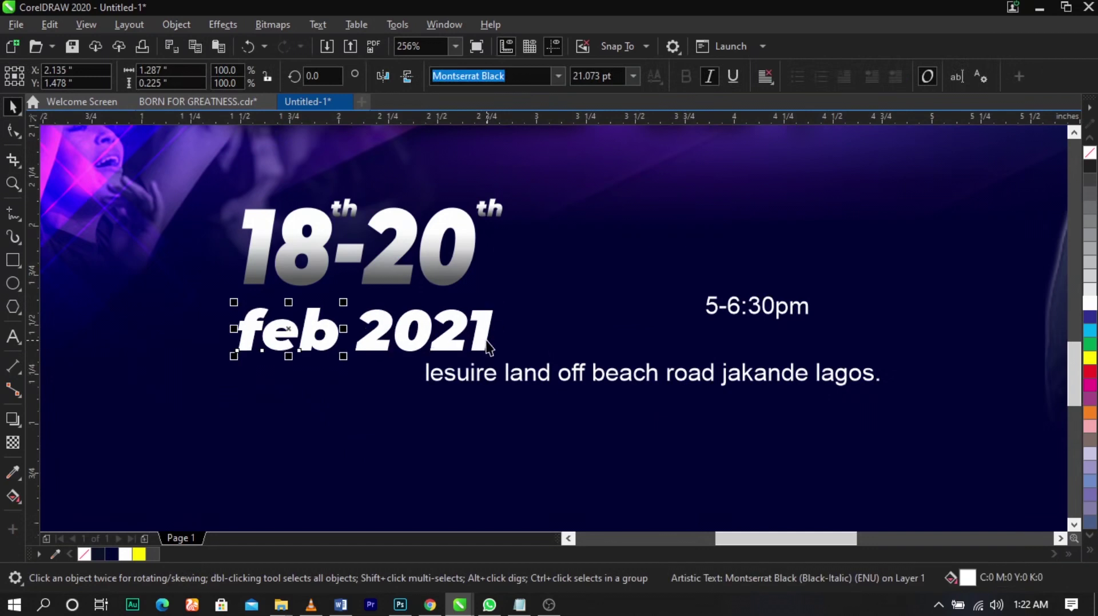
# - Change the case of the "feb" text to UPPERCASE
pyautogui.doubleClick(324, 341)
pyautogui.hotkey('ctrl', 'a')
pyautogui.hotkey('shift', 'F3')
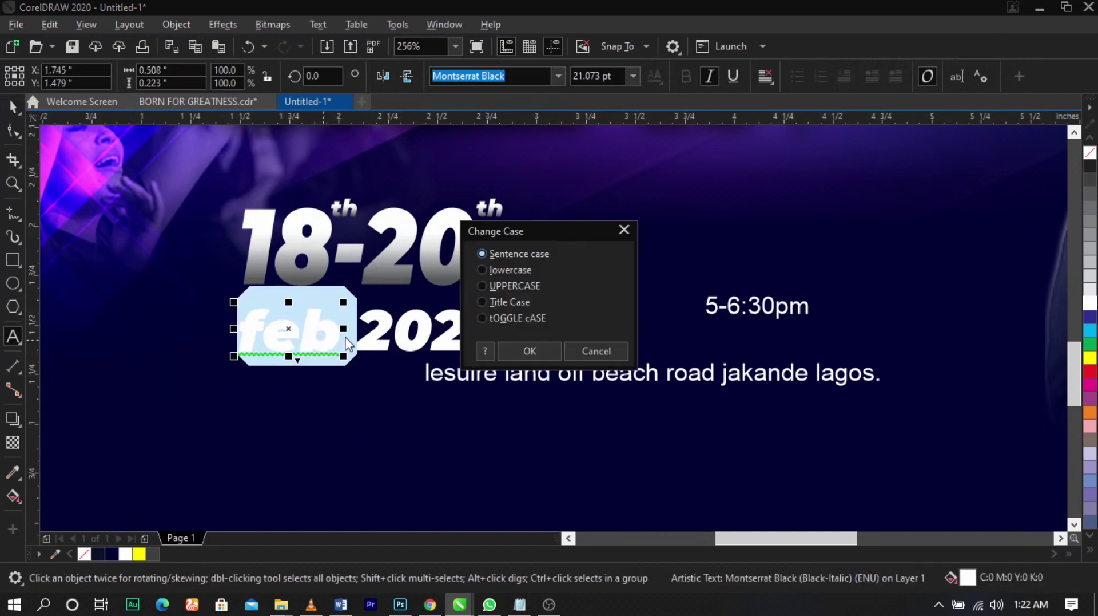
pyautogui.click(533, 286)
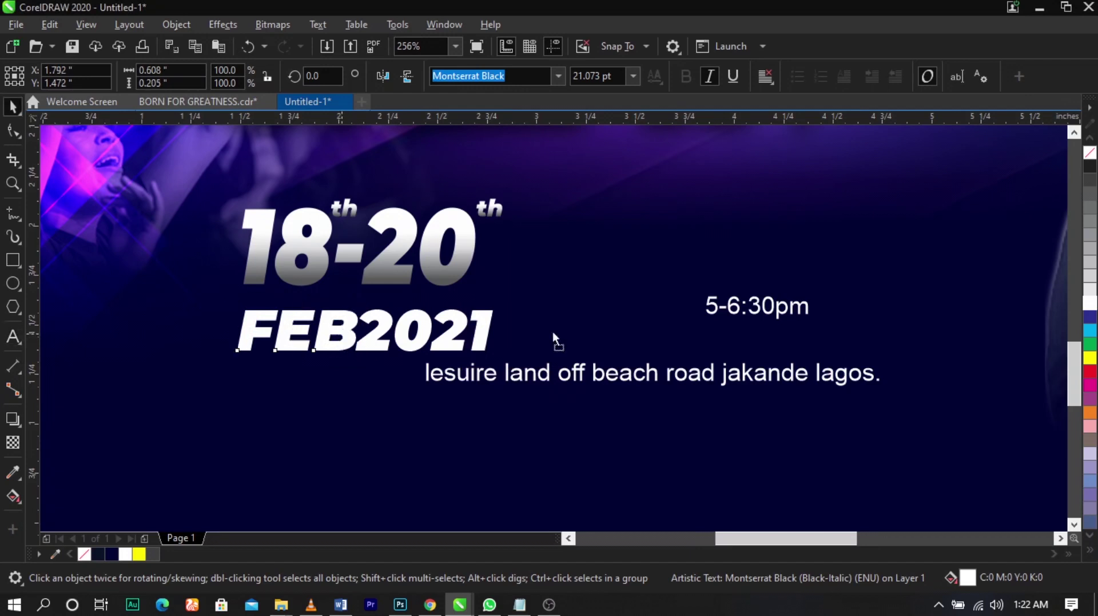
# - Stack "FEB" above "2021" just after "18-20" and scale both down to about 12.8 pt
pyautogui.moveTo(552, 338); pyautogui.dragTo(581, 288)
pyautogui.moveTo(488, 322); pyautogui.dragTo(603, 282)
pyautogui.moveTo(616, 320); pyautogui.dragTo(585, 274)
pyautogui.keyDown('shift'); pyautogui.click(565, 260); pyautogui.keyUp('shift')
pyautogui.scroll(3, 565, 260)
pyautogui.click(616, 244)
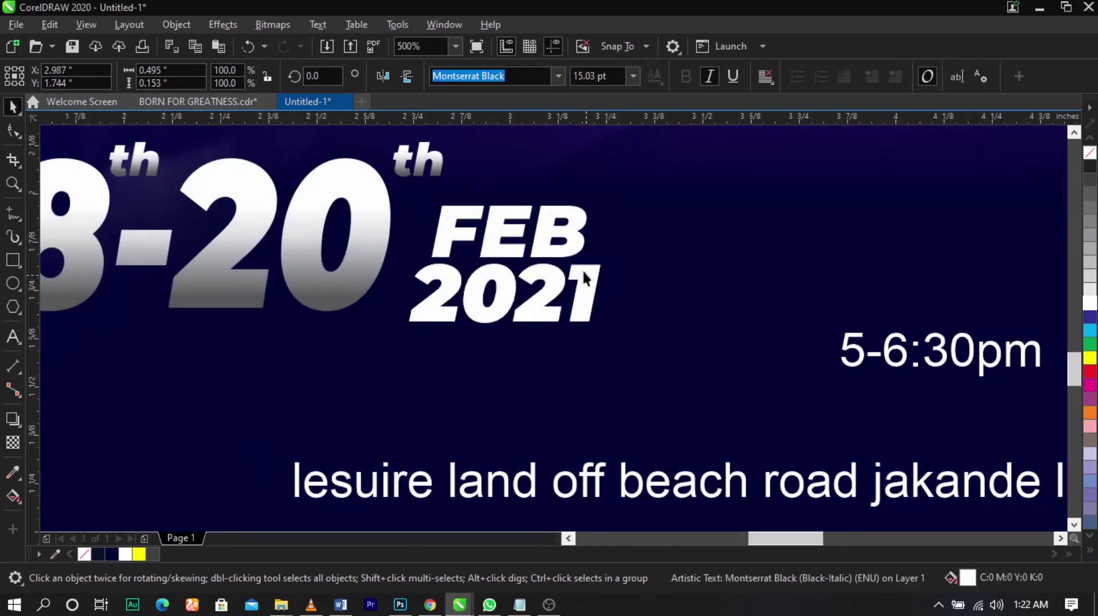
pyautogui.keyDown('shift'); pyautogui.click(577, 249); pyautogui.keyUp('shift')
pyautogui.moveTo(606, 328); pyautogui.dragTo(570, 288)
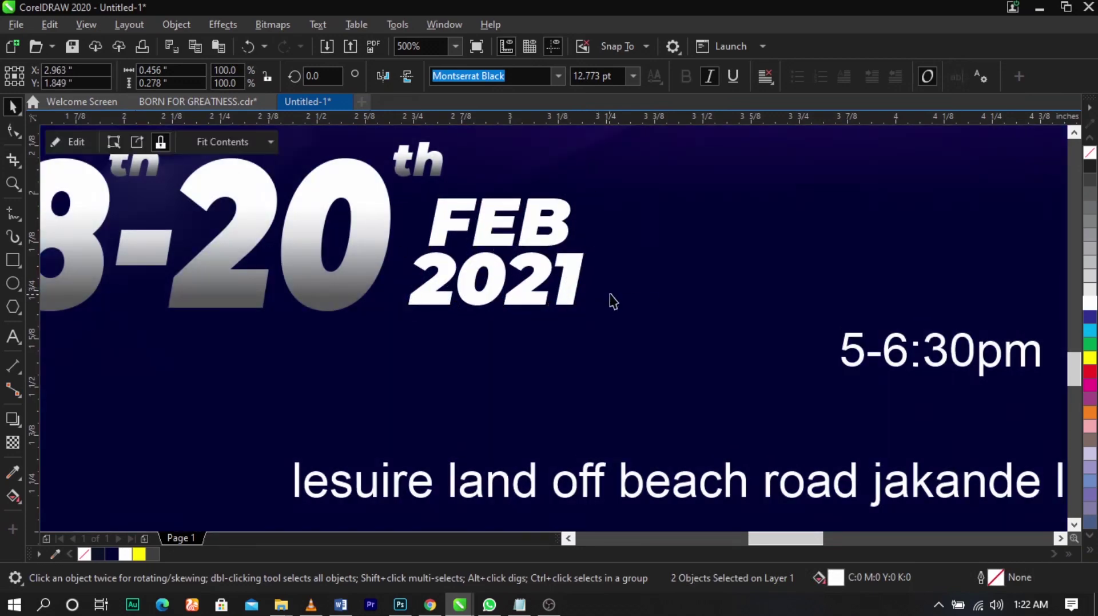
# - Fill "FEB" with yellow and copy the gradient fill of "18-20" onto "2021"
pyautogui.click(566, 243)
pyautogui.click(1091, 358)
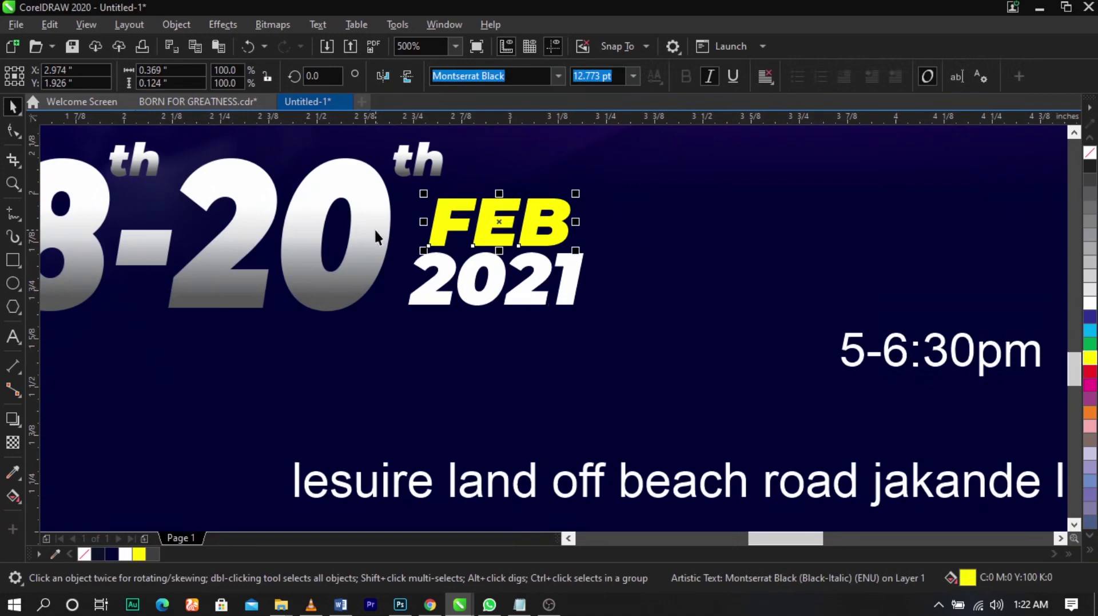
pyautogui.moveTo(373, 209); pyautogui.dragTo(460, 276)
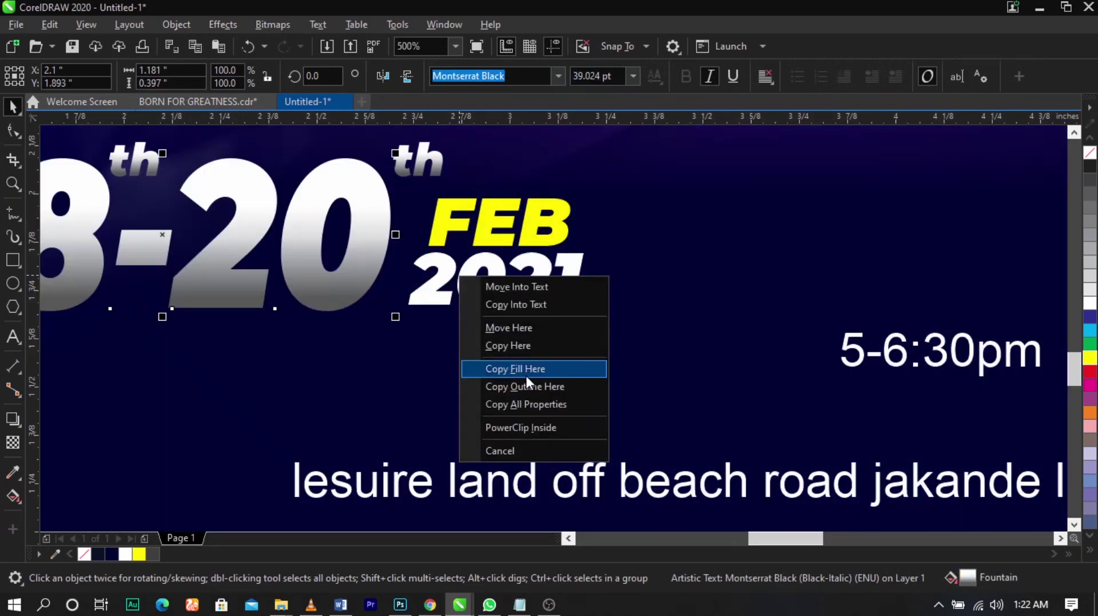
pyautogui.click(526, 369)
# - Move the stacked "FEB" and "2021" texts slightly closer to "18-20"
pyautogui.keyDown('shift'); pyautogui.click(558, 235); pyautogui.keyUp('shift')
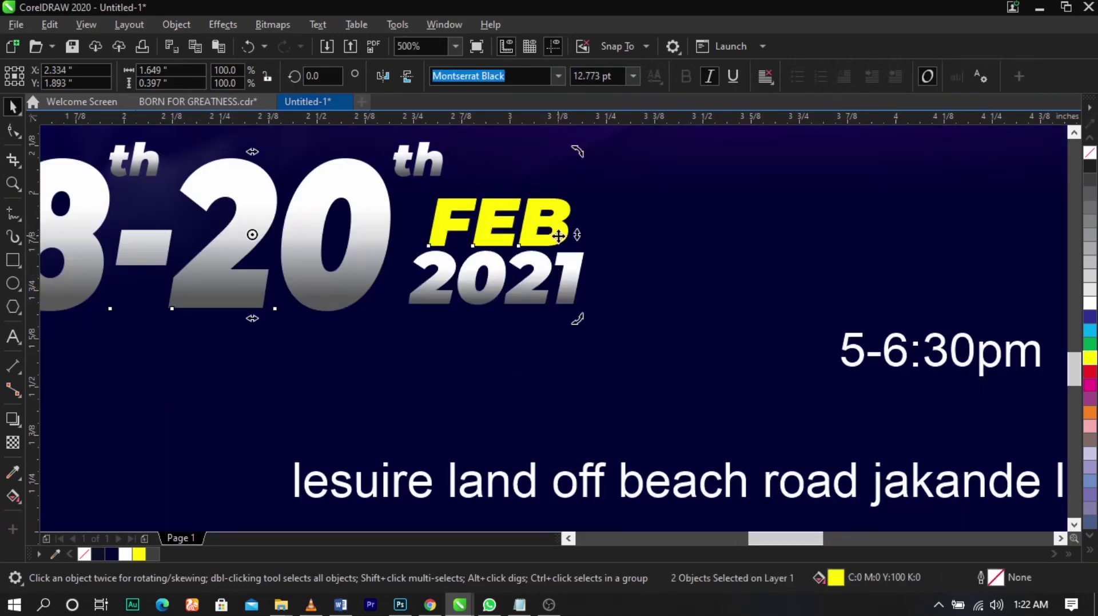
pyautogui.moveTo(665, 172); pyautogui.dragTo(390, 335)
pyautogui.moveTo(534, 286); pyautogui.dragTo(523, 285)
pyautogui.click(577, 250)
# - Duplicate the "18-20" text horizontally to the space just above the "5-6:30pm" line
pyautogui.scroll(-2, 569, 248)
pyautogui.press('F2')
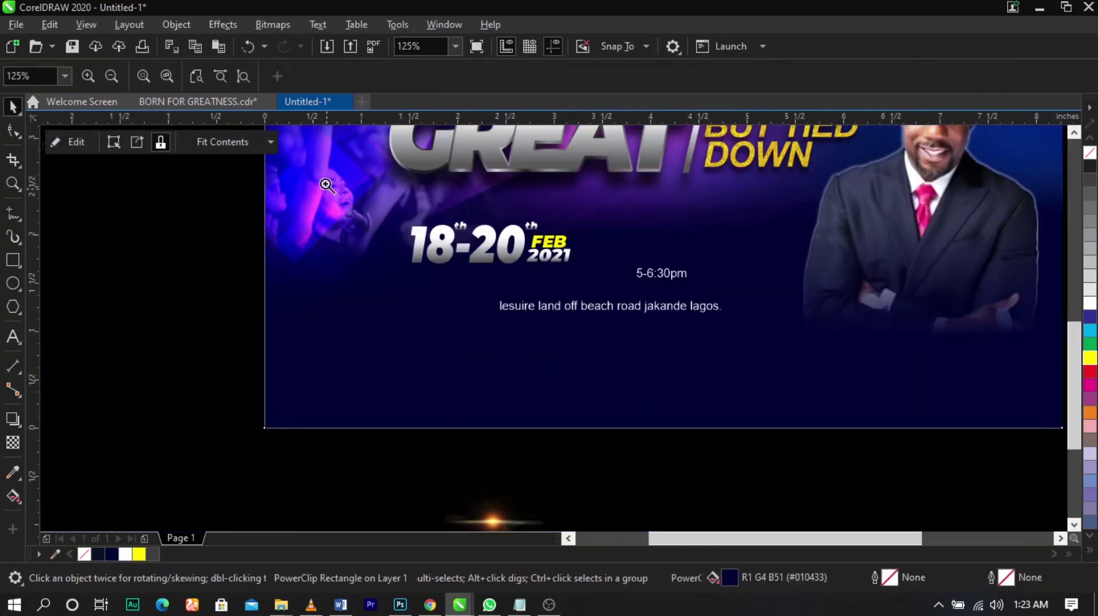
pyautogui.moveTo(326, 185); pyautogui.dragTo(976, 353)
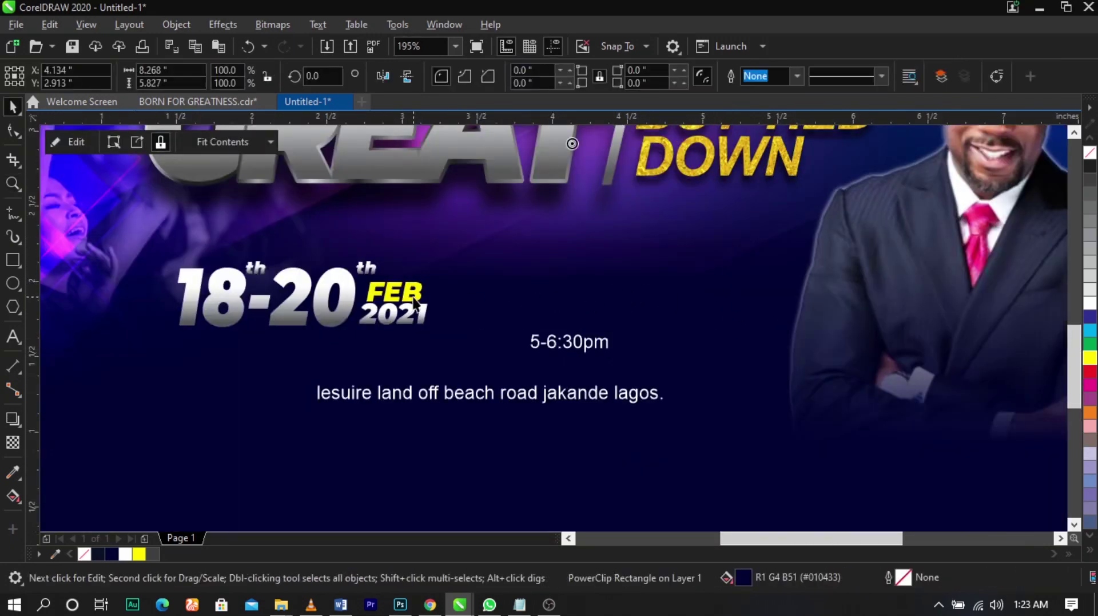
pyautogui.click(564, 339)
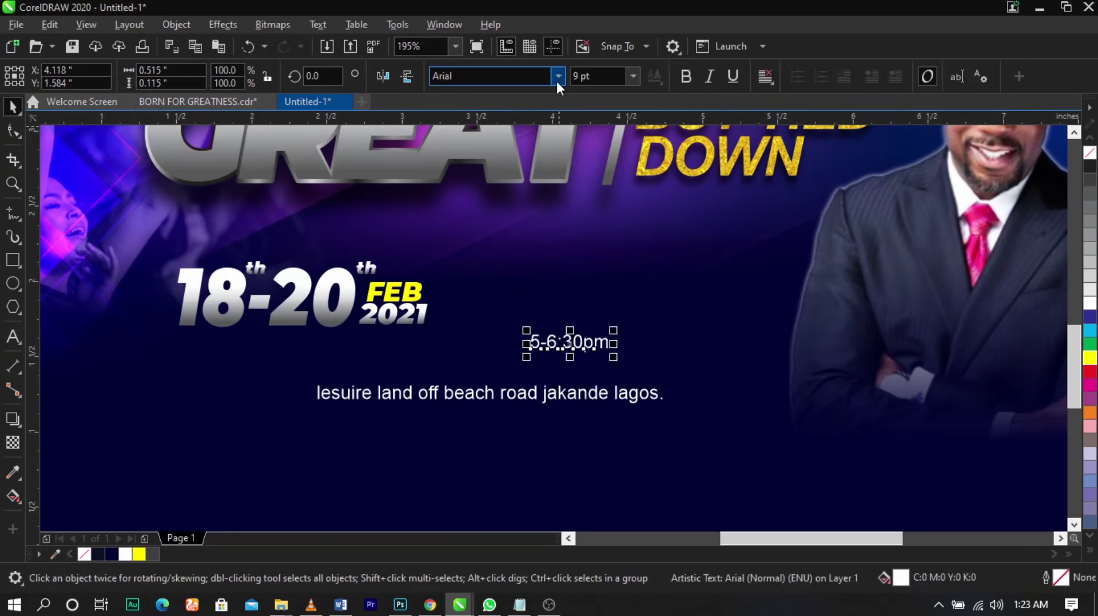
pyautogui.click(326, 295)
pyautogui.moveTo(380, 291); pyautogui.dragTo(640, 304)
pyautogui.rightClick(641, 303)
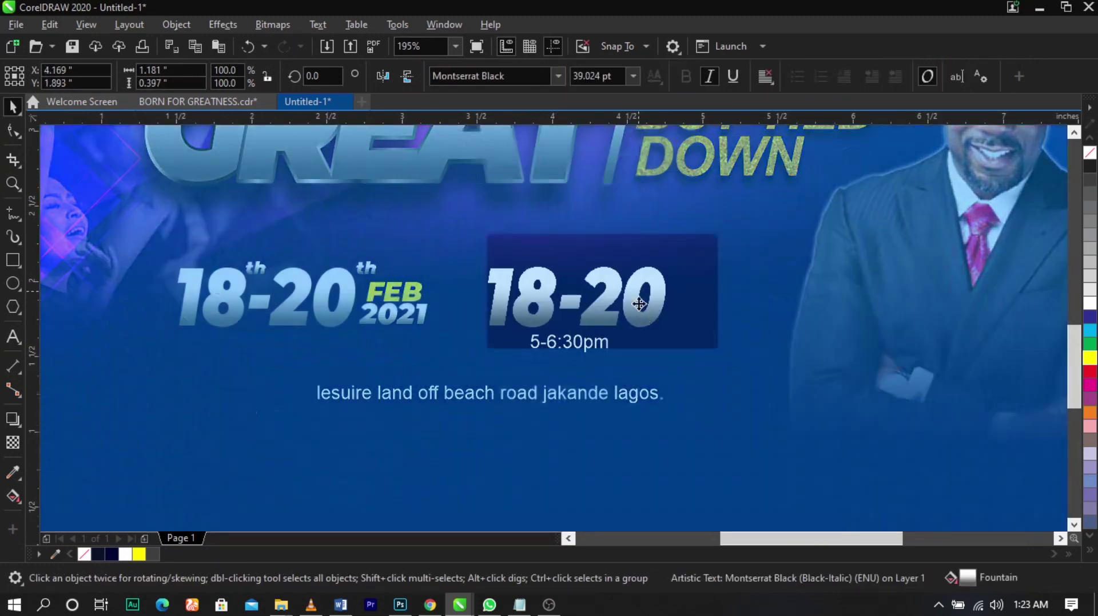
# - Replace the duplicated date text with "5-6:30PM"
pyautogui.doubleClick(627, 298)
pyautogui.hotkey('ctrl', 'a')
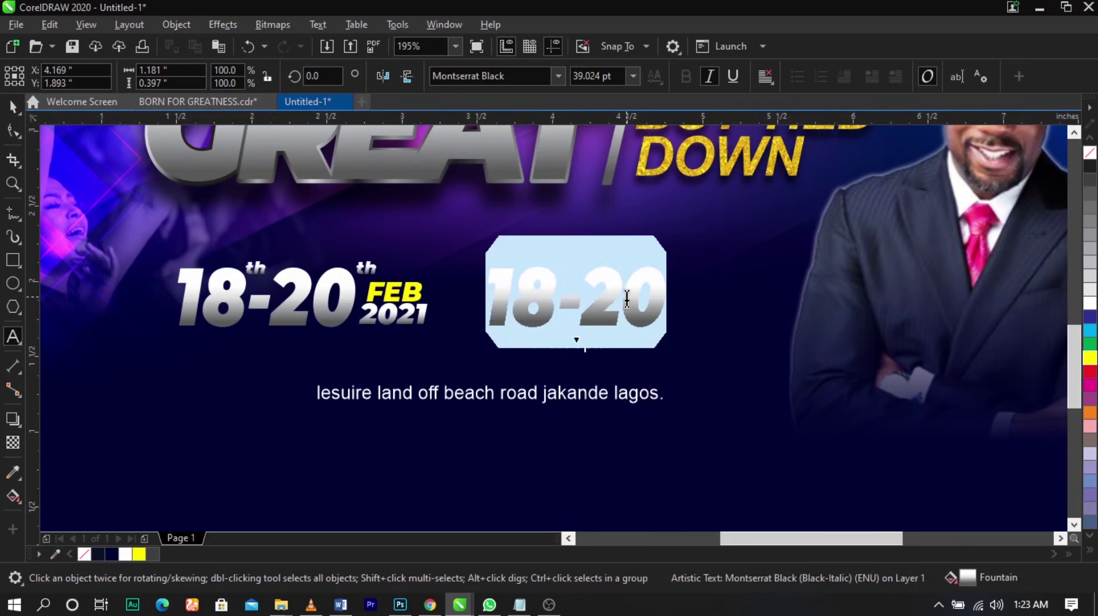
pyautogui.write('1')
pyautogui.press('BackSpace')
pyautogui.write('5')
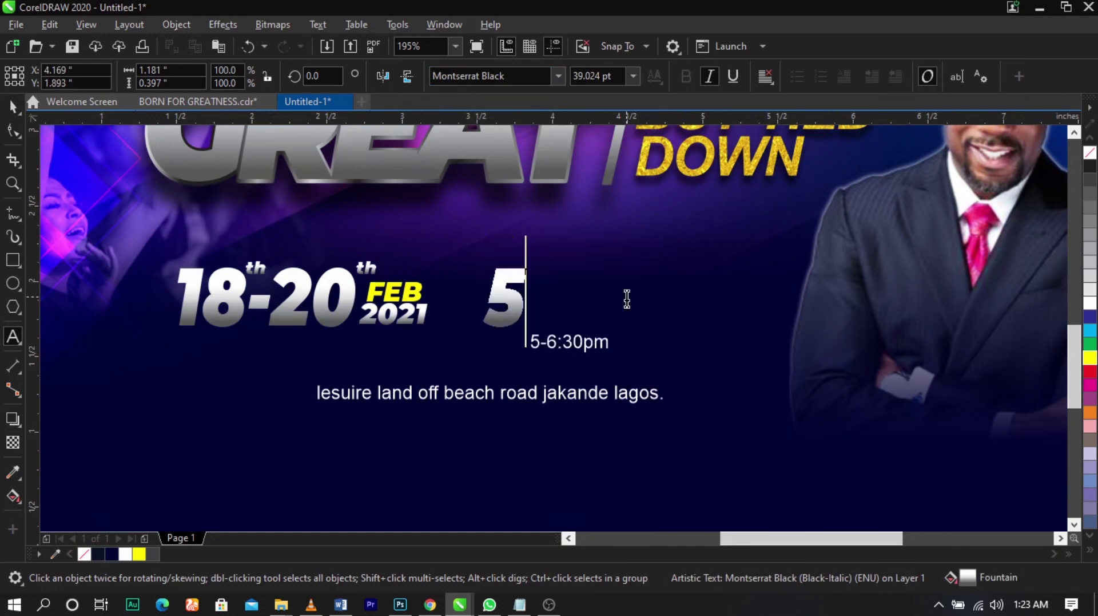
pyautogui.write('-6')
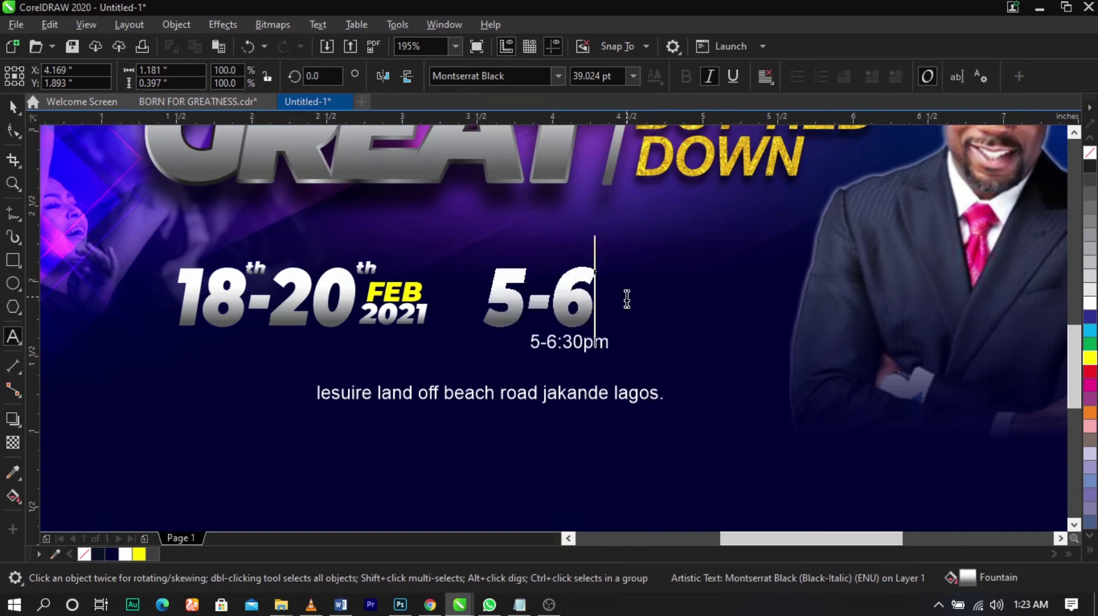
pyautogui.write(':30PM')
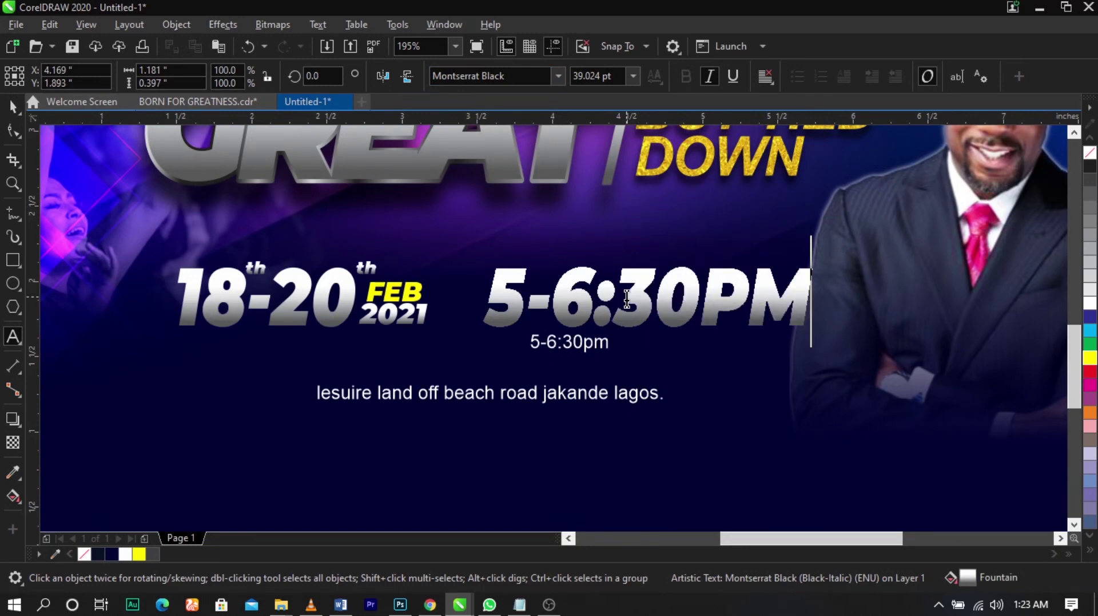
pyautogui.press('Escape')
# - Delete the small plain "5-6:30pm" text and scale down the new gradient "5-6:30PM" text clear of the man's photo
pyautogui.click(594, 342)
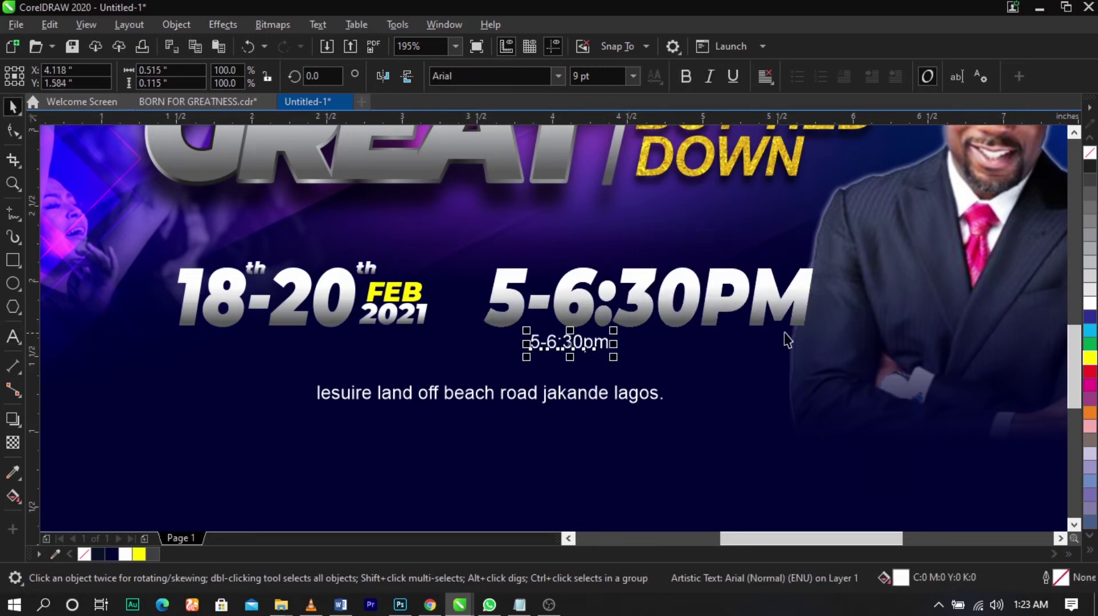
pyautogui.press('Delete')
pyautogui.click(798, 317)
pyautogui.moveTo(819, 338); pyautogui.dragTo(693, 319)
# - Scale the date and time texts together to 94.4%
pyautogui.moveTo(792, 254); pyautogui.dragTo(177, 385)
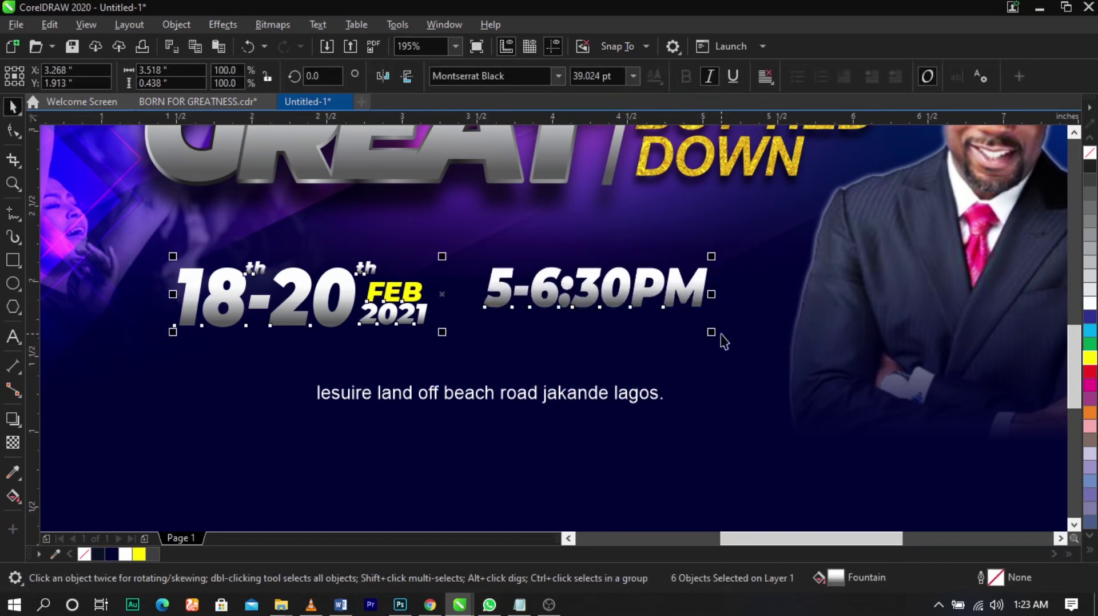
pyautogui.moveTo(716, 335); pyautogui.dragTo(688, 347)
pyautogui.click(710, 347)
# - Enlarge the date and time texts together slightly, bringing "18-20" to about 38.4 pt
pyautogui.press('z')
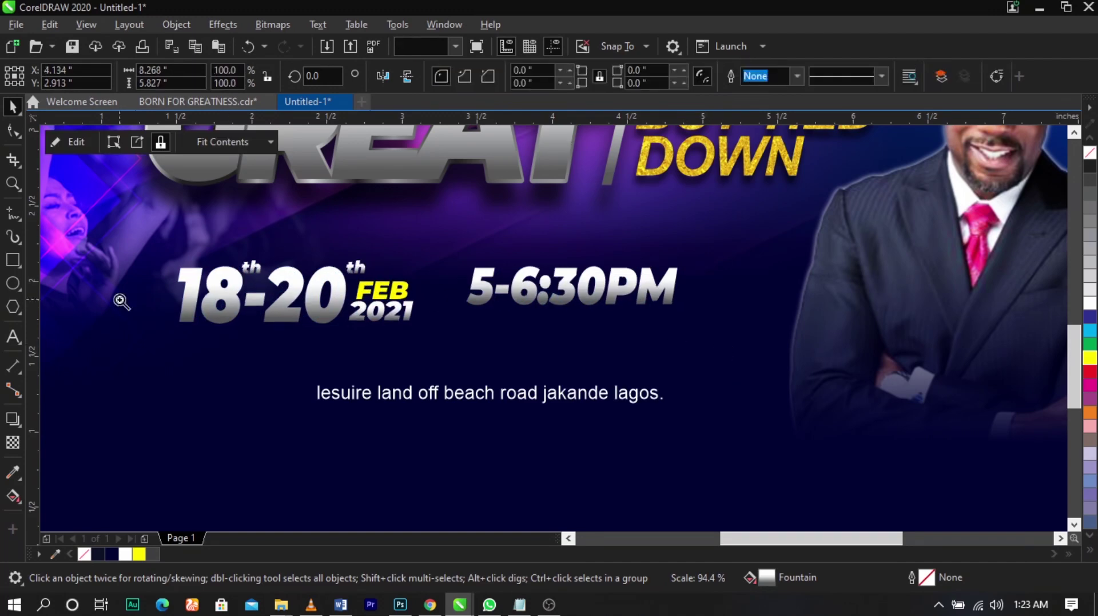
pyautogui.moveTo(109, 232); pyautogui.dragTo(699, 405)
pyautogui.press('space')
pyautogui.moveTo(633, 221); pyautogui.dragTo(74, 372)
pyautogui.moveTo(157, 345); pyautogui.dragTo(137, 363)
pyautogui.click(137, 363)
pyautogui.click(169, 323)
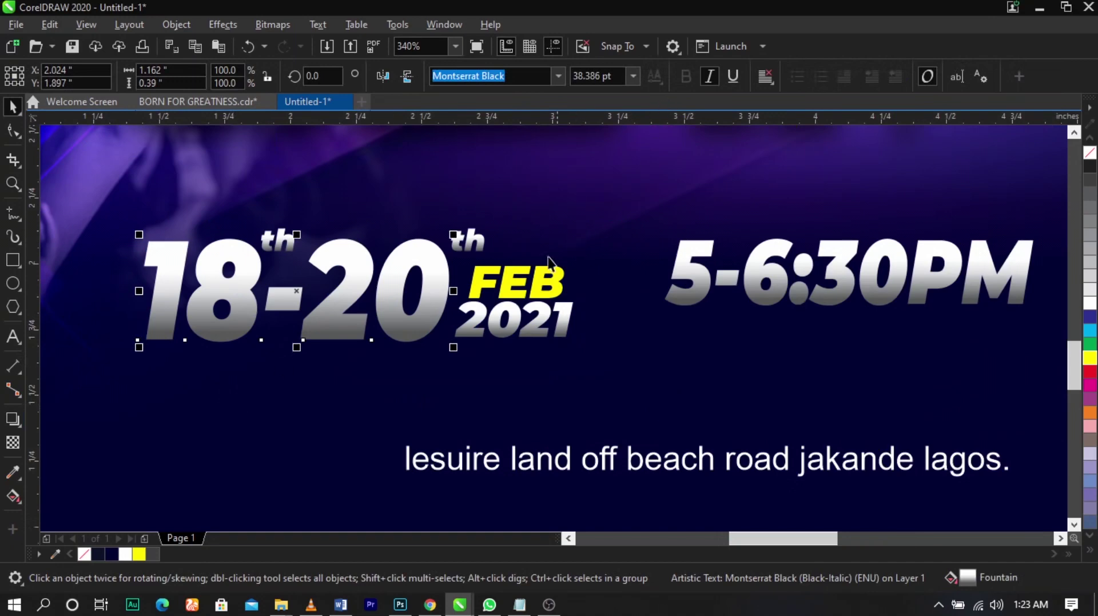
pyautogui.click(445, 296)
pyautogui.click(575, 191)
pyautogui.click(427, 278)
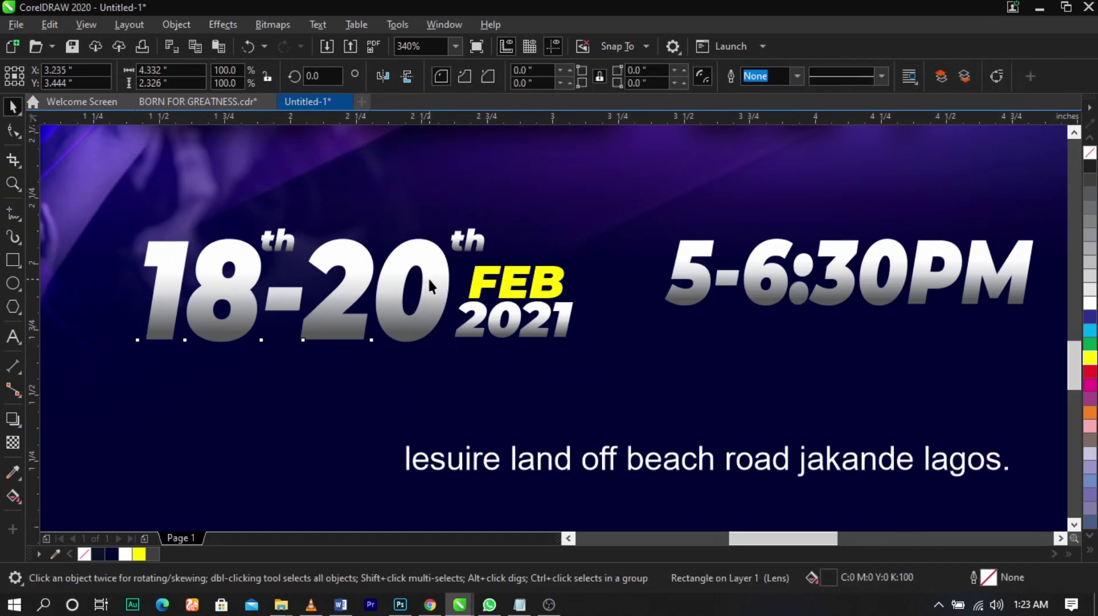
pyautogui.moveTo(433, 277); pyautogui.dragTo(434, 282)
pyautogui.hotkey('ctrl', 'z')
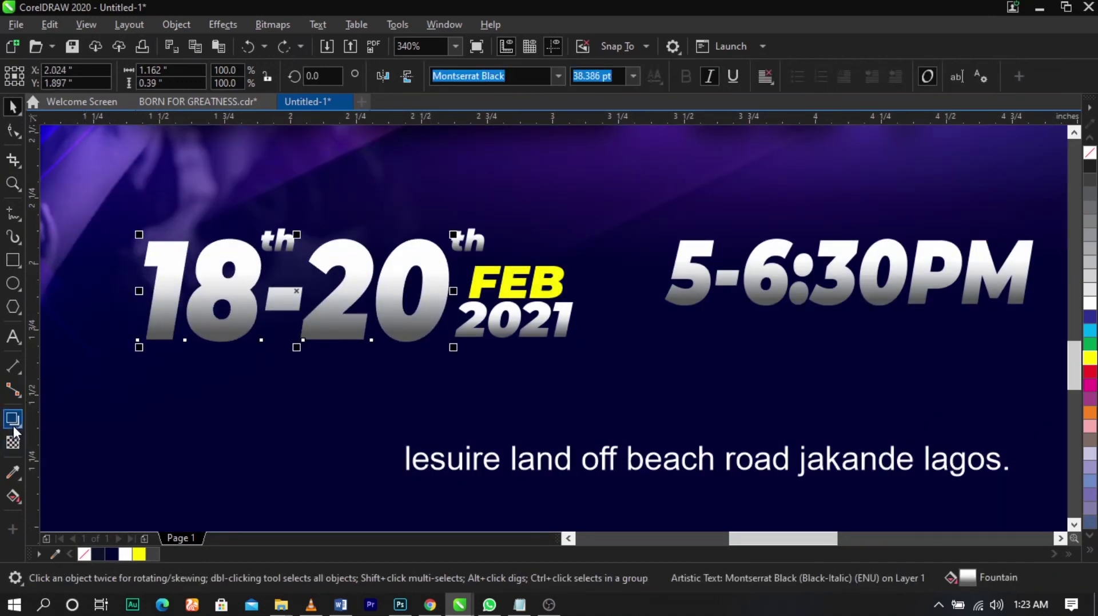
# - Add a drop shadow across the "18-20" text and set its merge mode to Add
pyautogui.click(13, 422)
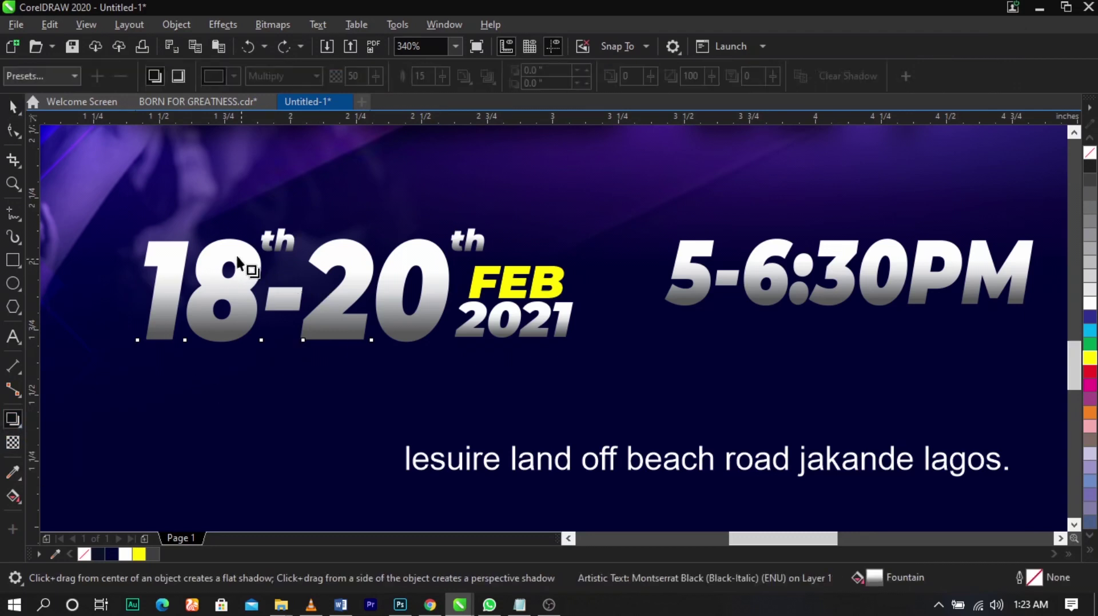
pyautogui.moveTo(145, 291); pyautogui.dragTo(450, 291)
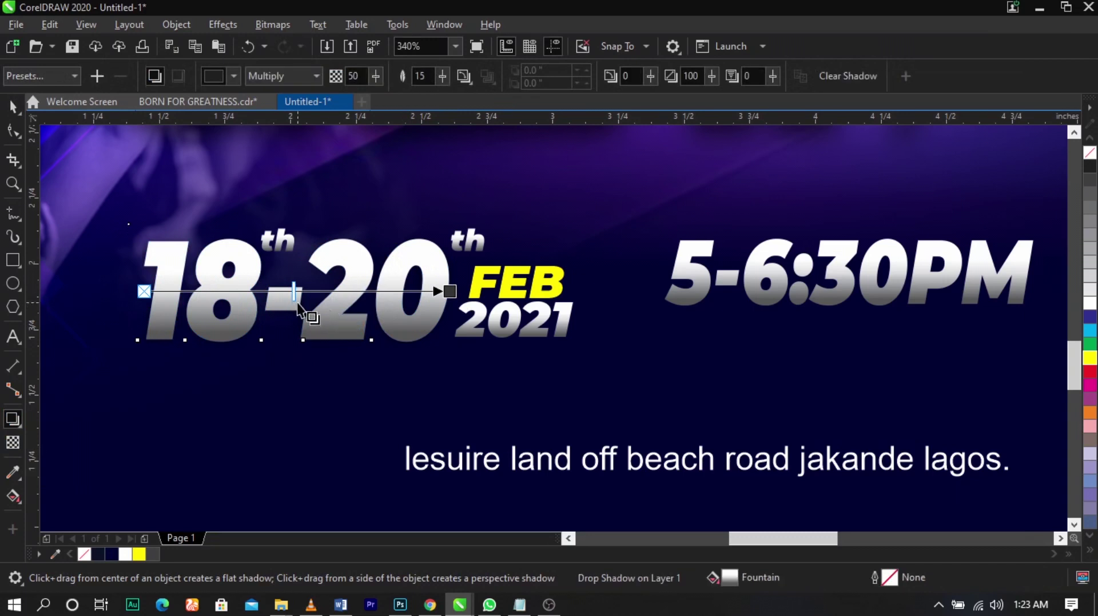
pyautogui.click(269, 77)
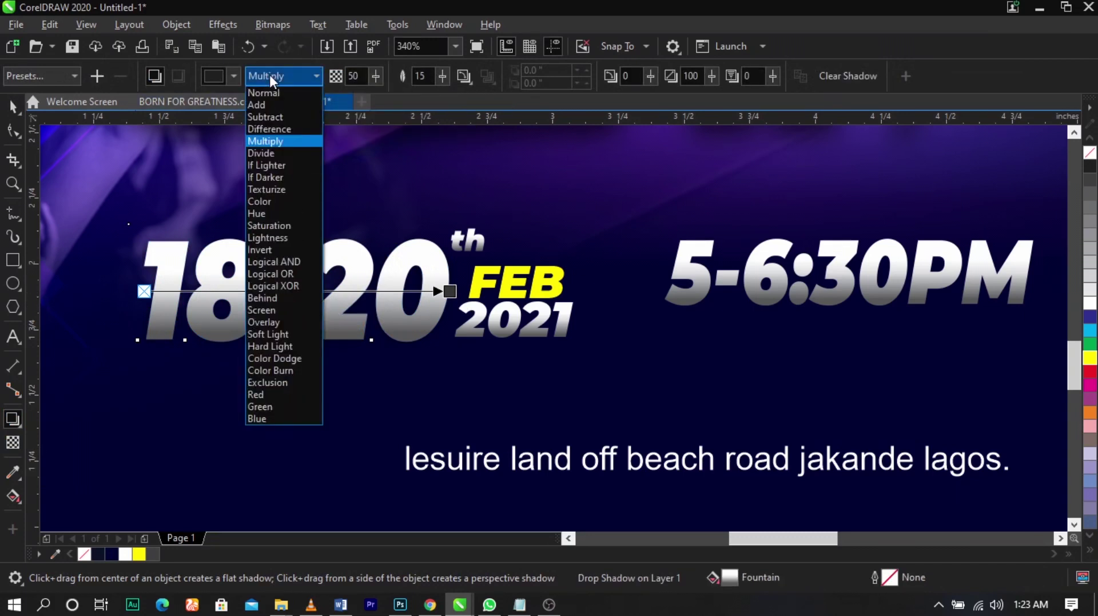
pyautogui.click(282, 107)
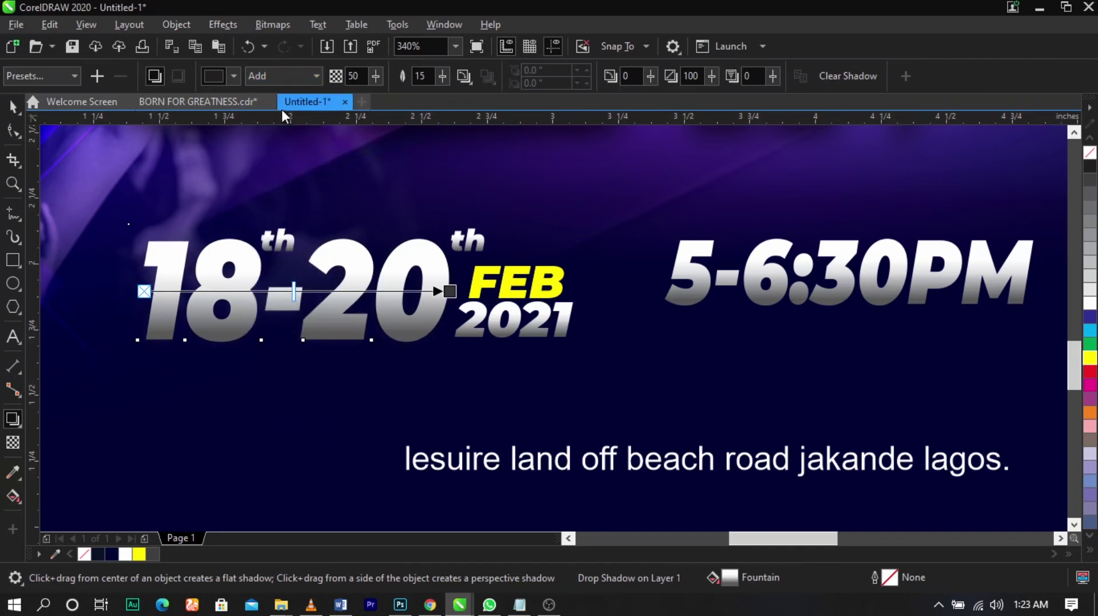
# - Colour the "18-20" shadow cyan and set its opacity to 97
pyautogui.click(233, 76)
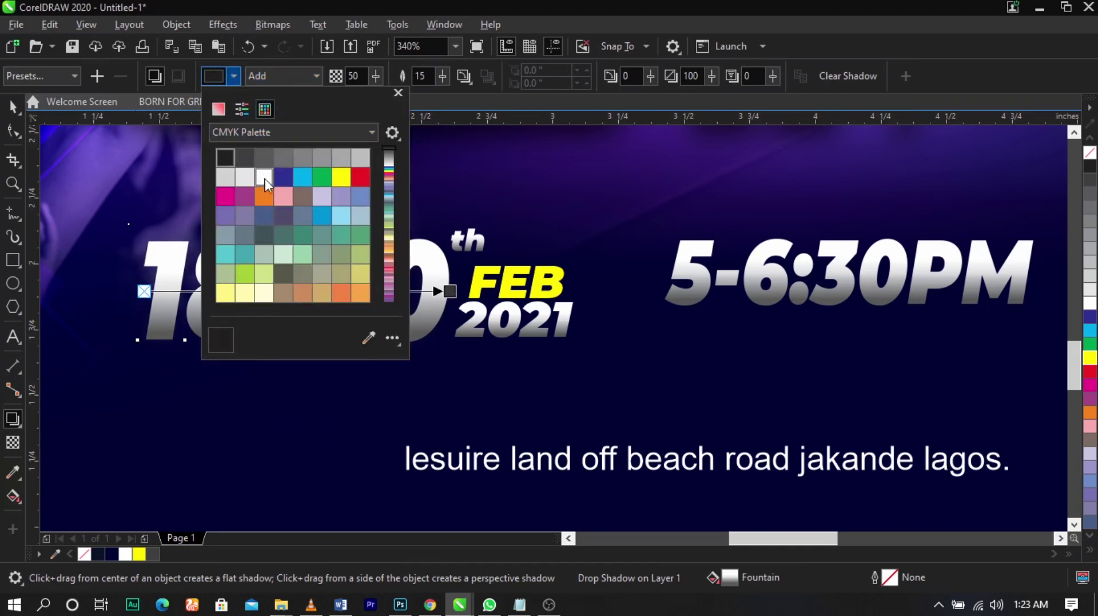
pyautogui.click(301, 175)
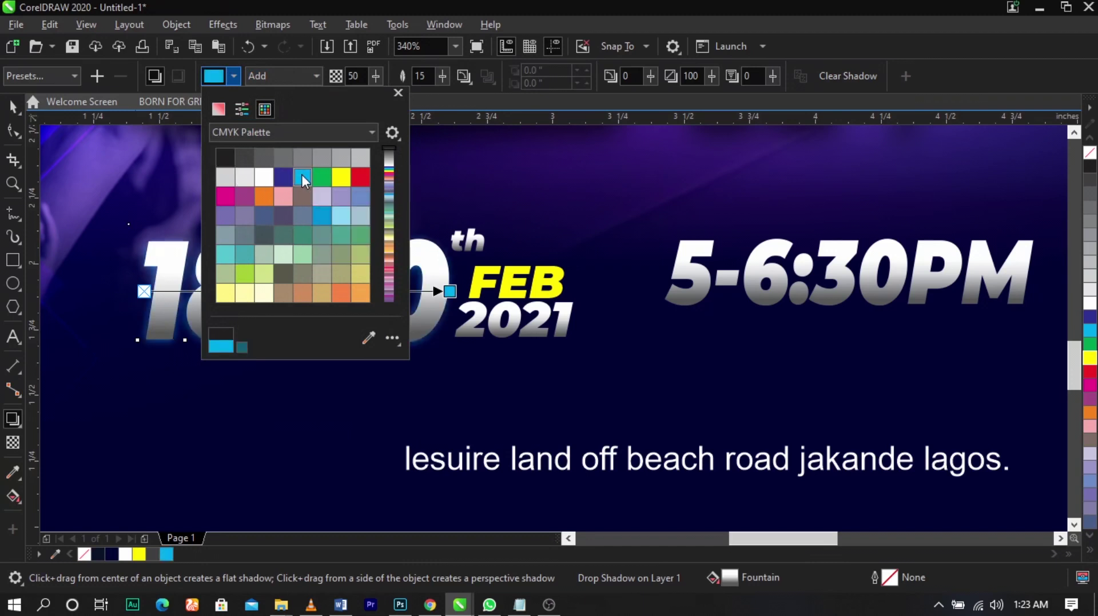
pyautogui.click(168, 262)
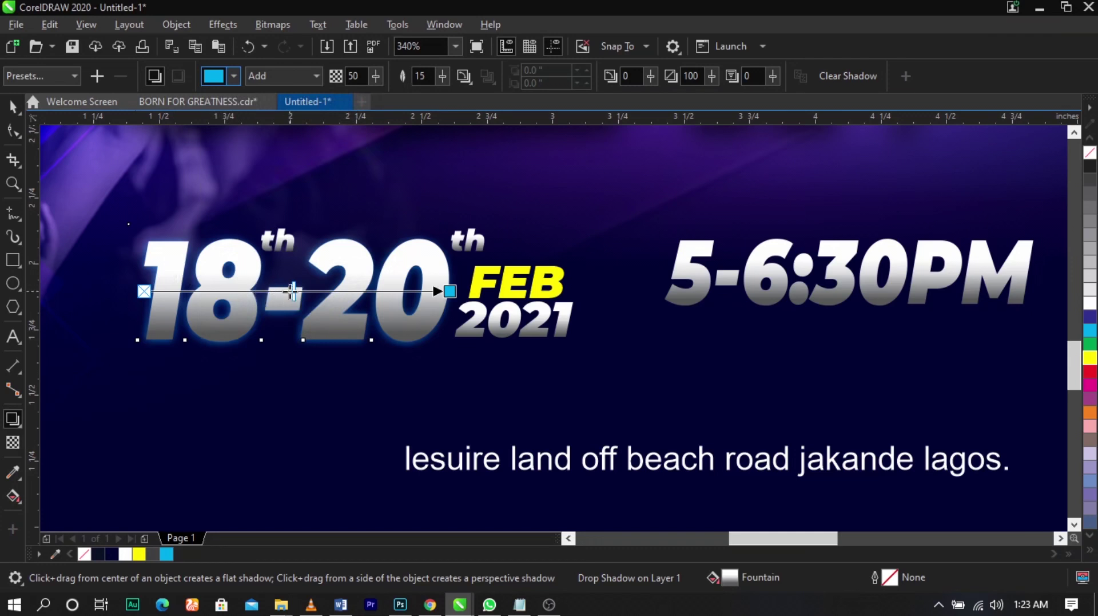
pyautogui.moveTo(430, 291); pyautogui.dragTo(435, 292)
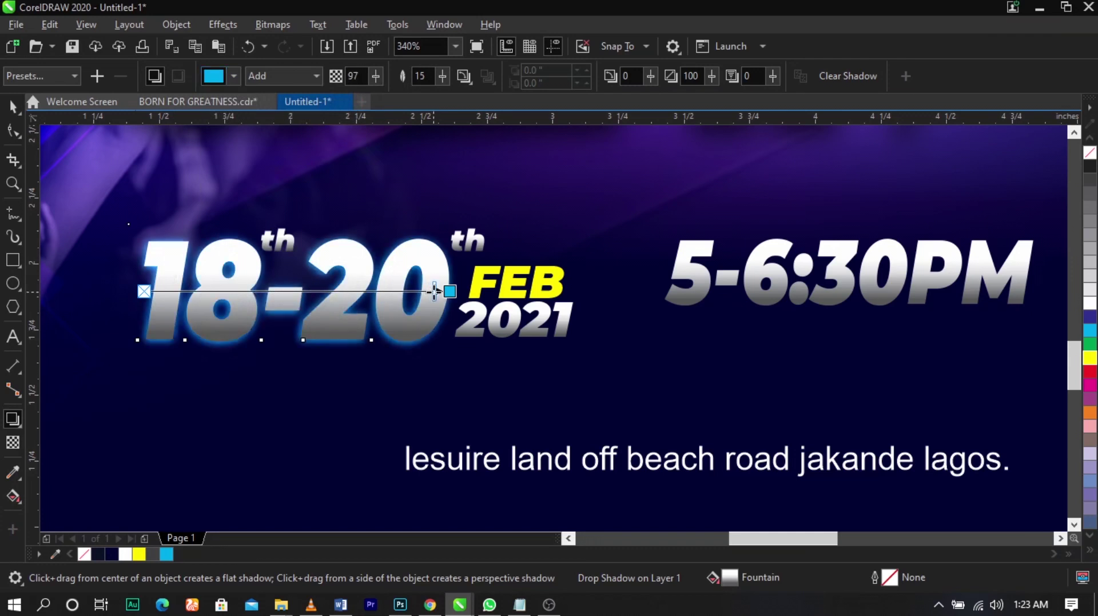
# - Set the feathering of the cyan "18-20" shadow to 20
pyautogui.click(444, 77)
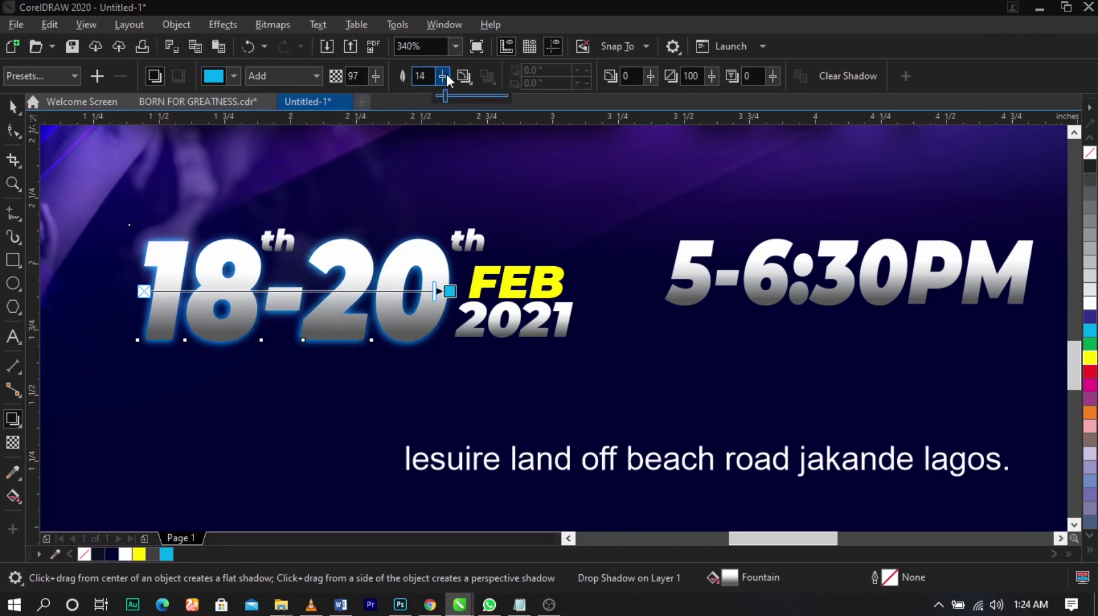
pyautogui.moveTo(445, 93); pyautogui.dragTo(450, 95)
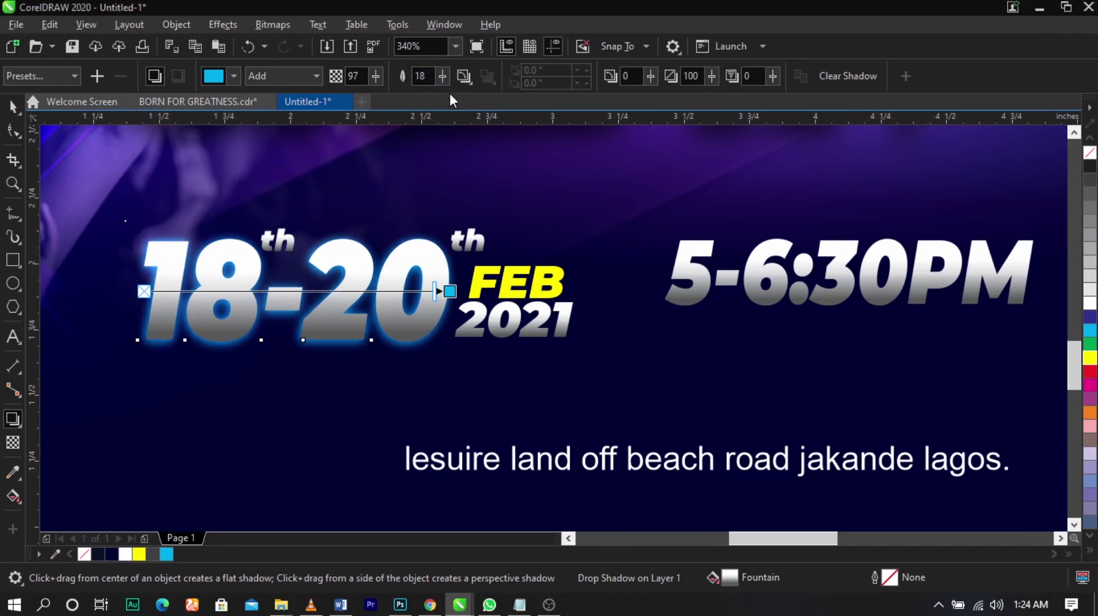
pyautogui.click(448, 77)
pyautogui.click(454, 95)
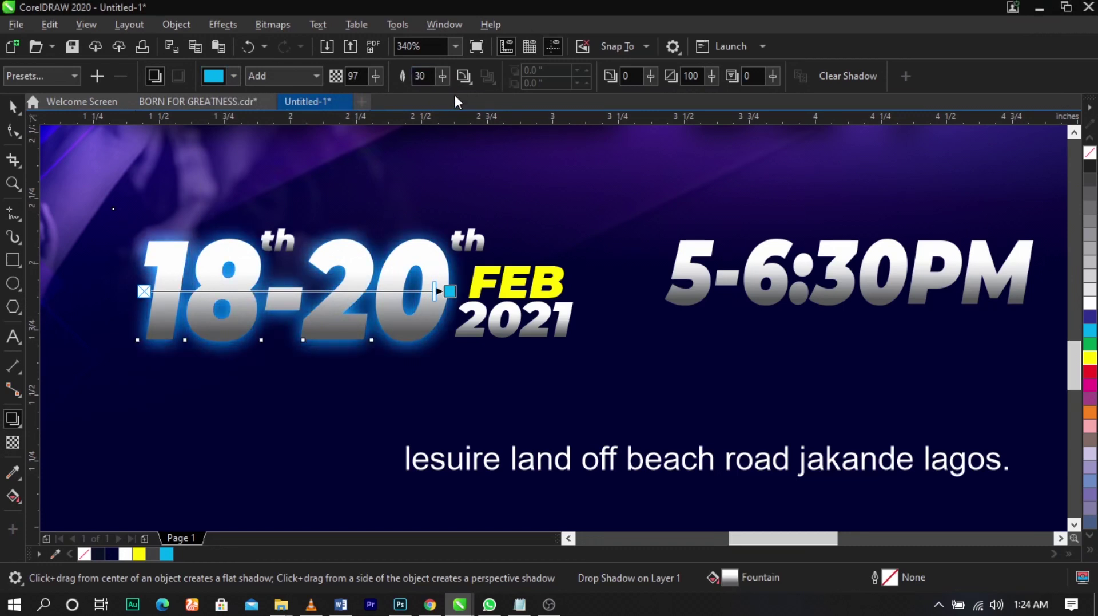
pyautogui.click(443, 76)
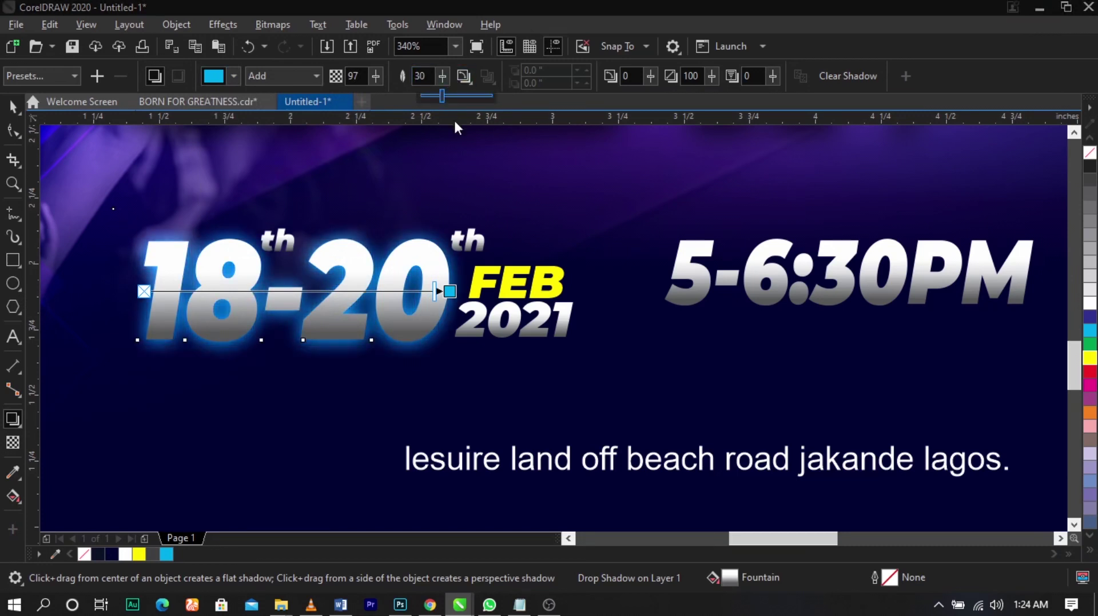
pyautogui.click(435, 96)
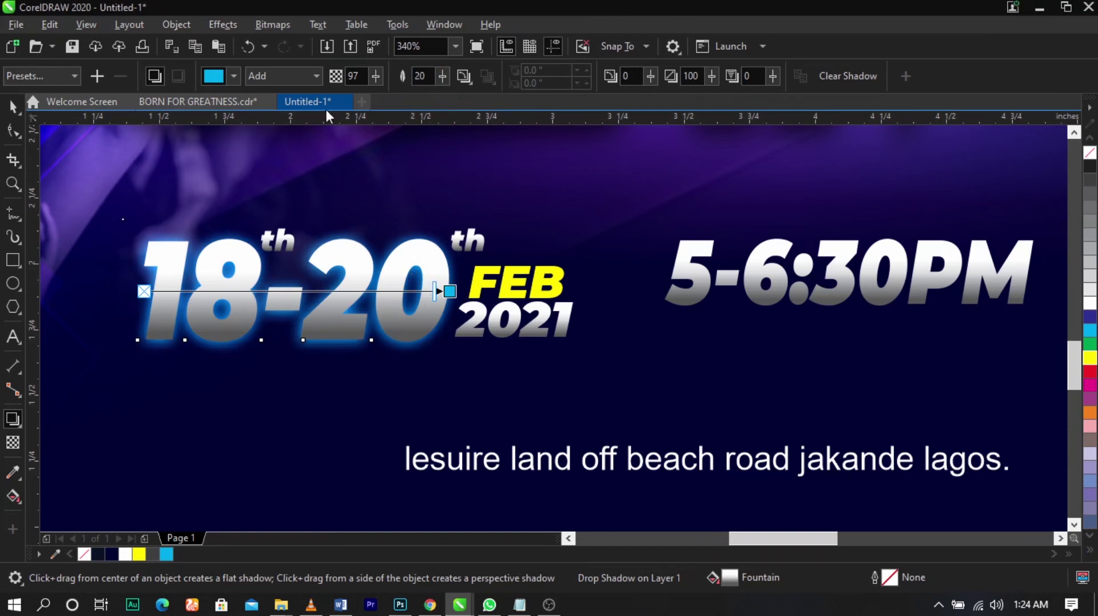
pyautogui.click(302, 77)
pyautogui.click(238, 78)
pyautogui.click(234, 77)
pyautogui.click(233, 77)
pyautogui.click(634, 284)
pyautogui.scroll(-3, 669, 264)
pyautogui.press('space')
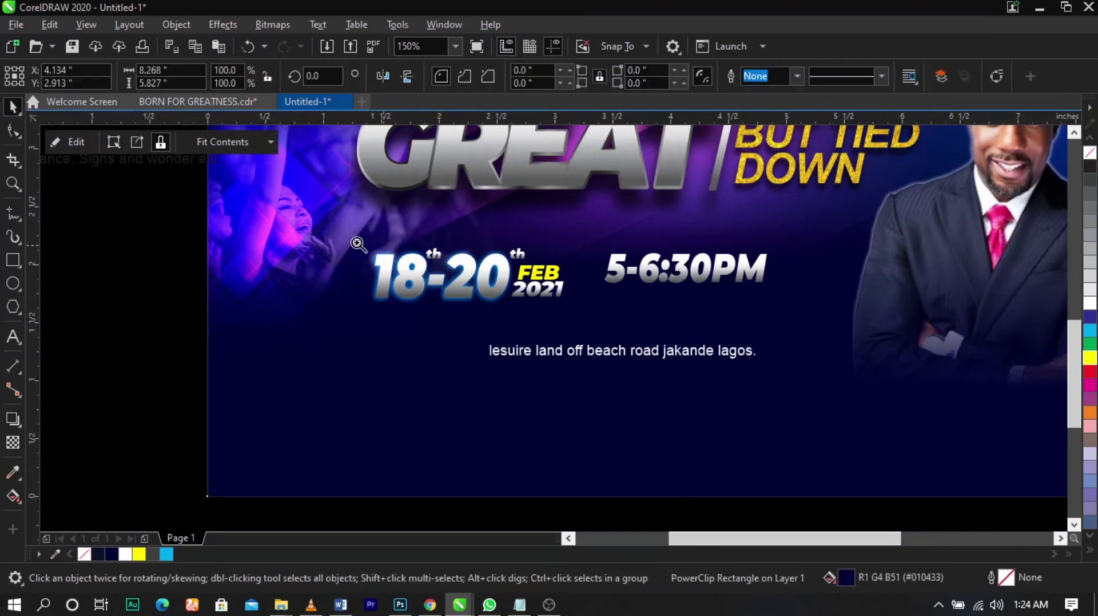
# - Draw a thin horizontal rectangle about 1.4 by 0.04 inches just above the "5-6:30PM" text
pyautogui.press('F2')
pyautogui.moveTo(333, 218); pyautogui.dragTo(898, 369)
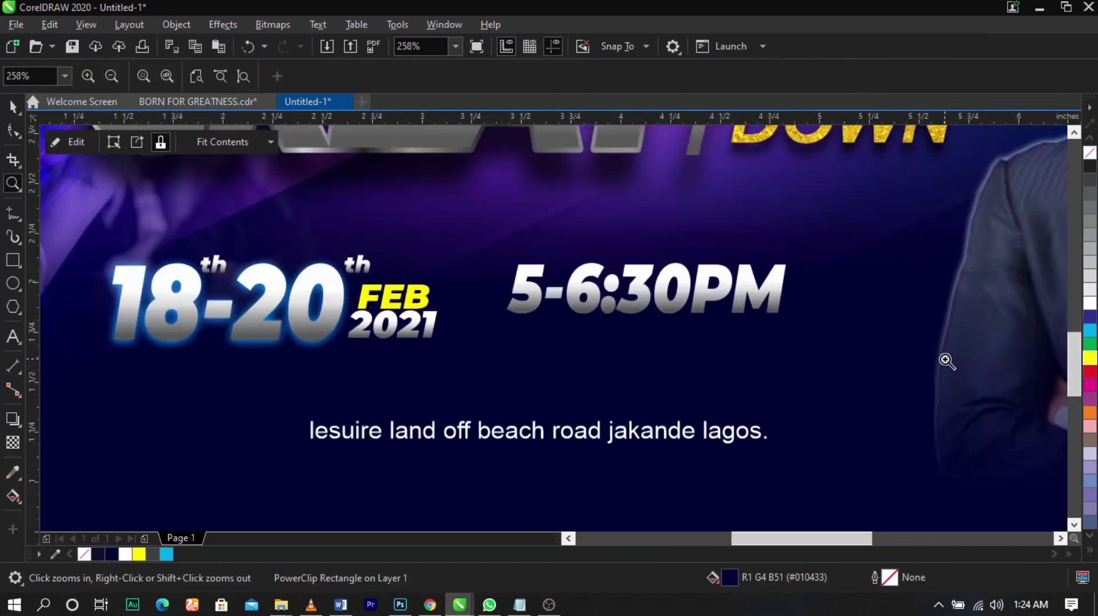
pyautogui.click(13, 259)
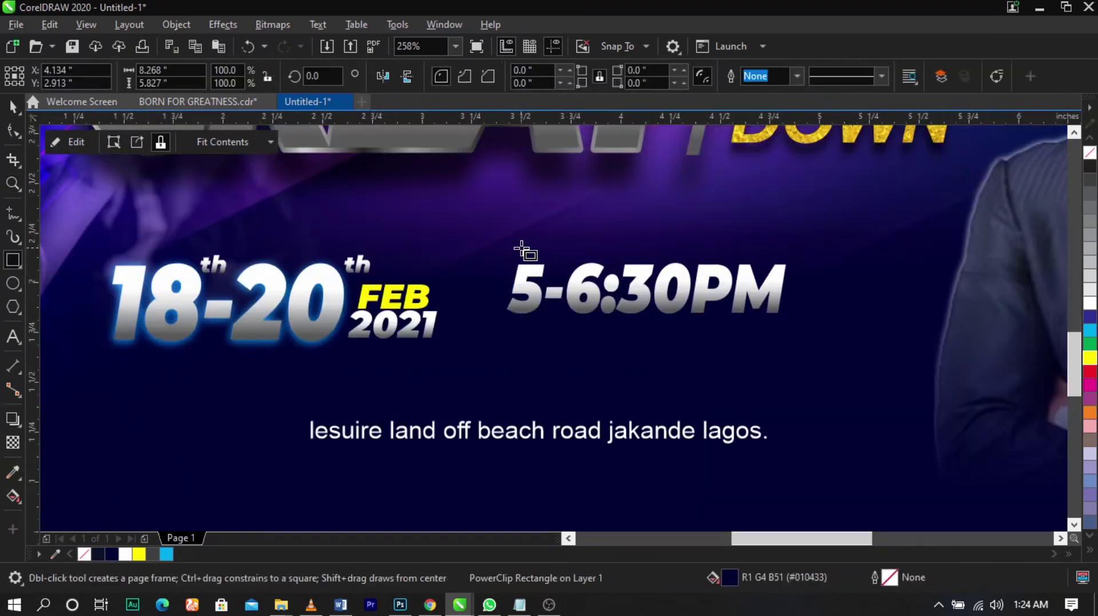
pyautogui.moveTo(515, 242); pyautogui.dragTo(796, 252)
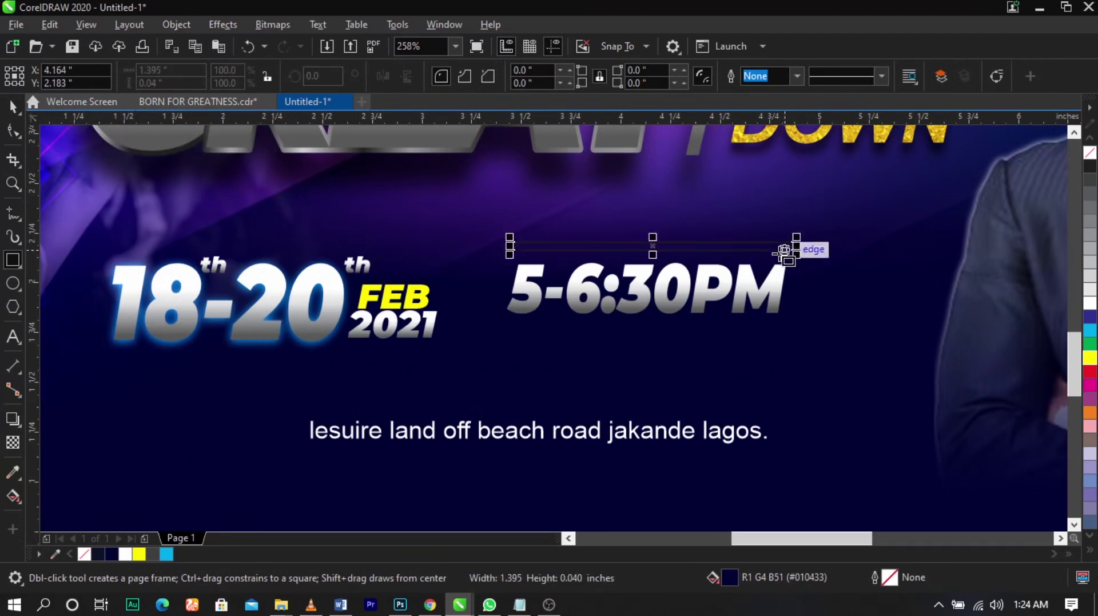
pyautogui.press('space')
# - Copy the gradient fill of the "5-6:30PM" text onto the thin bar and remove the bar's outline
pyautogui.scroll(1, 643, 281)
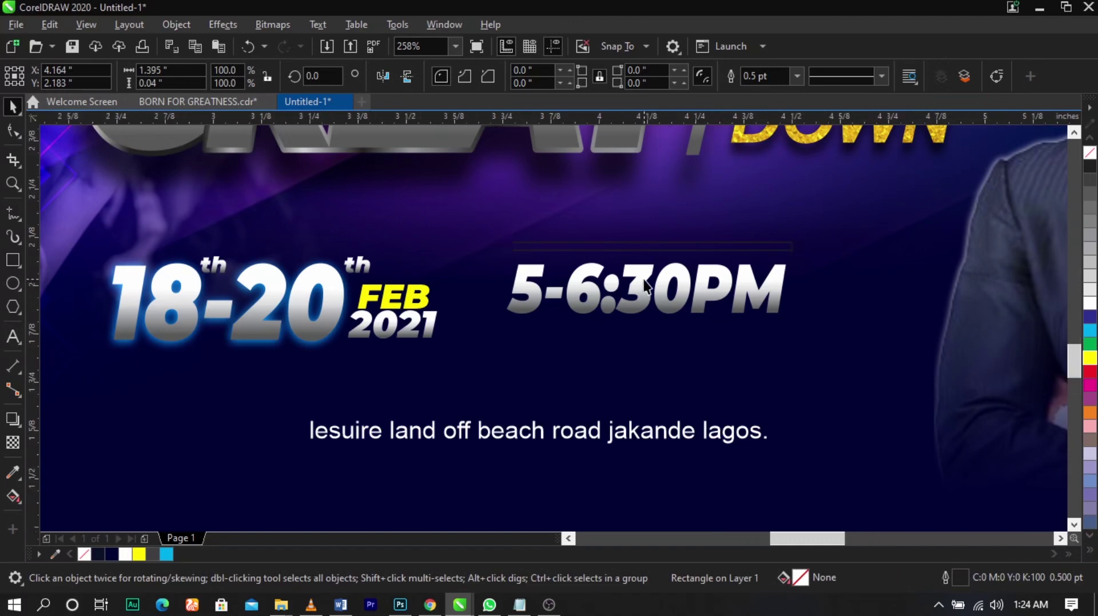
pyautogui.moveTo(642, 280); pyautogui.dragTo(632, 218)
pyautogui.click(661, 269)
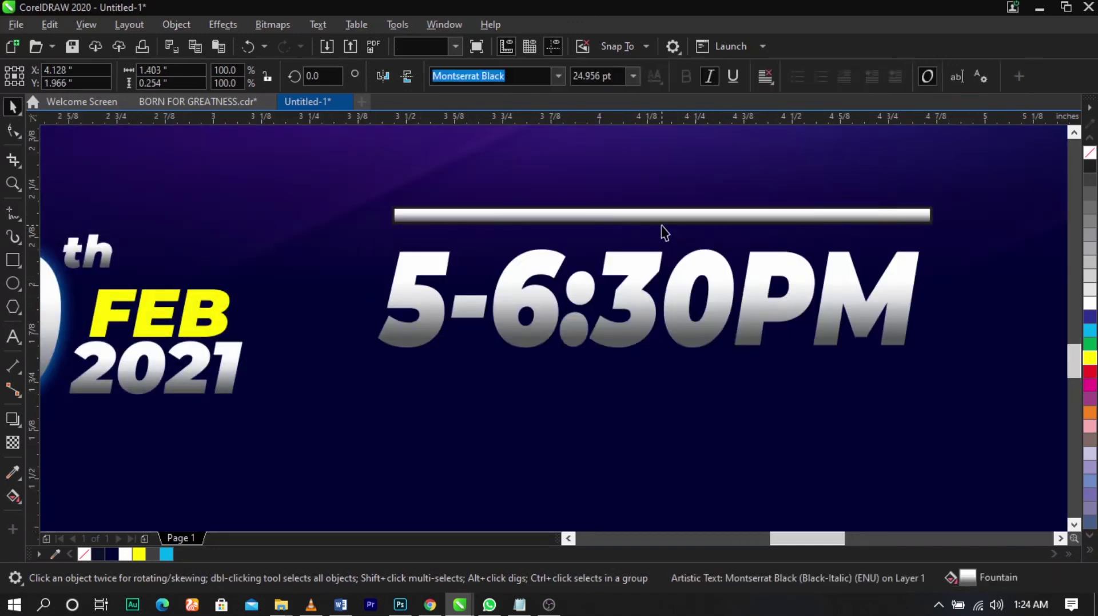
pyautogui.rightClick(1087, 154)
pyautogui.scroll(1, 814, 215)
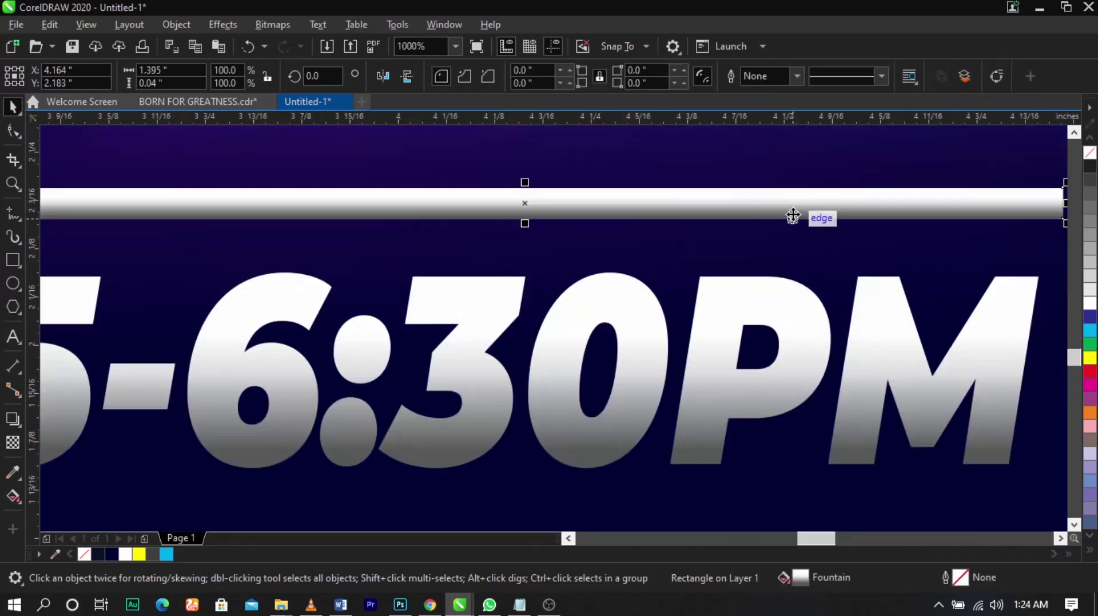
# - Duplicate the gradient bar below the "5-6:30PM" text and nudge the text down to sit centred between both bars
pyautogui.moveTo(792, 215); pyautogui.dragTo(777, 381)
pyautogui.scroll(-1, 789, 215)
pyautogui.rightClick(777, 381)
pyautogui.click(688, 283)
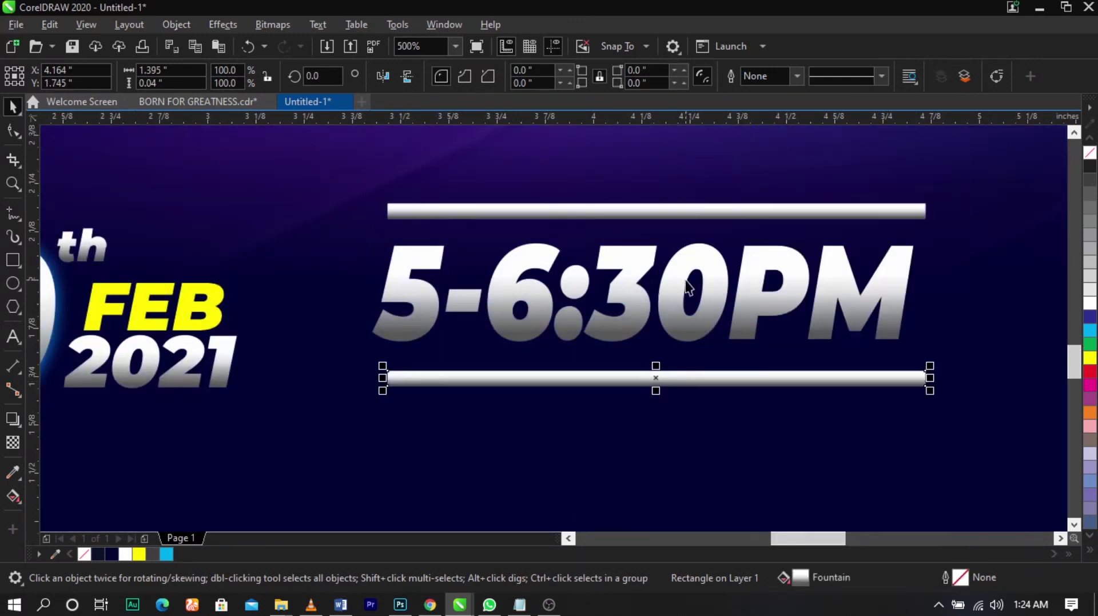
pyautogui.moveTo(723, 276); pyautogui.dragTo(723, 276)
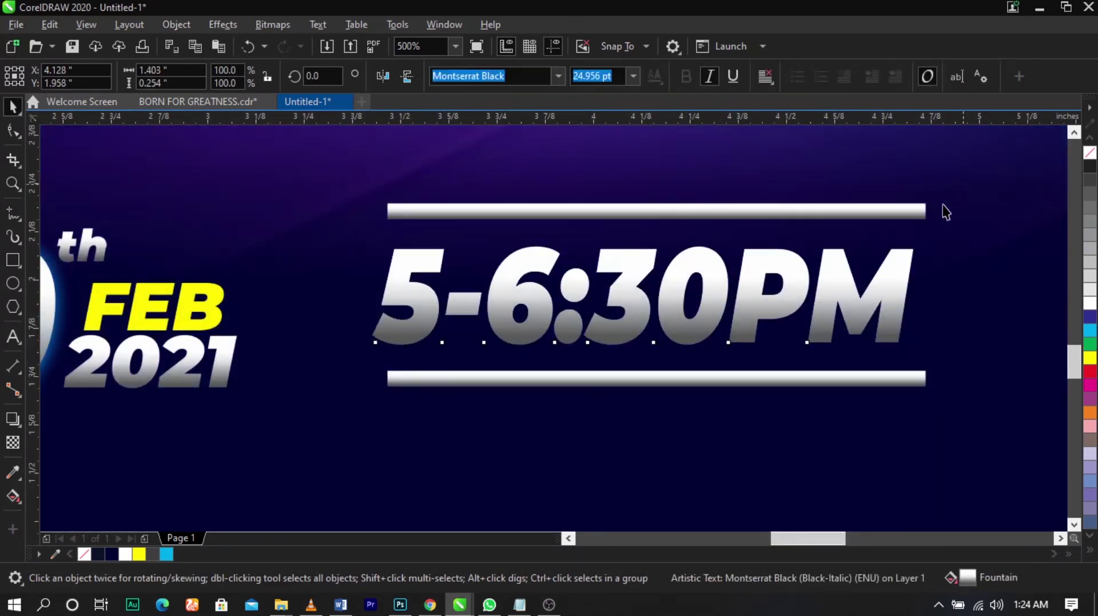
# - Move the time text and its two bars slightly right, and group them with the date texts
pyautogui.moveTo(958, 189); pyautogui.dragTo(344, 446)
pyautogui.moveTo(497, 373); pyautogui.dragTo(554, 393)
pyautogui.scroll(-4, 594, 336)
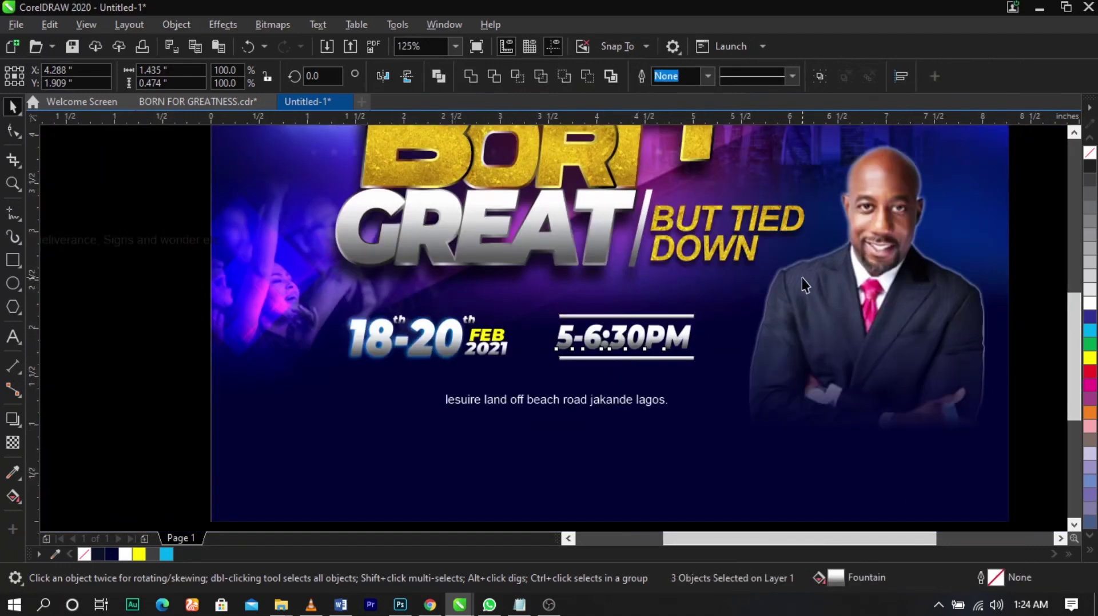
pyautogui.moveTo(802, 277); pyautogui.dragTo(266, 378)
pyautogui.hotkey('ctrl', 'g')
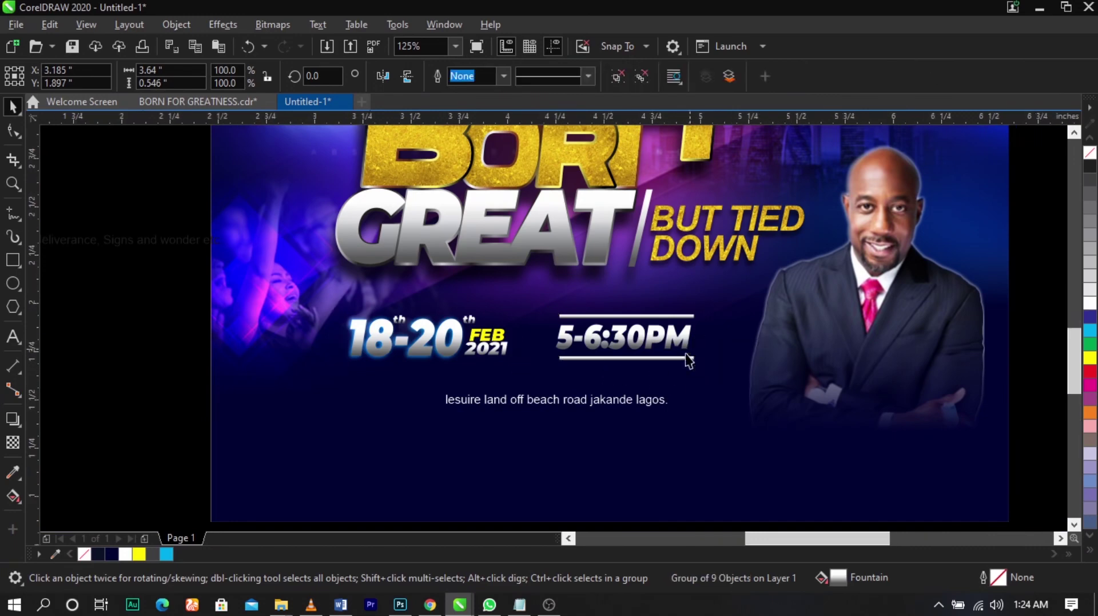
# - Scale the date-and-time group down to about 3.42 inches wide
pyautogui.scroll(2, 689, 355)
pyautogui.moveTo(710, 266); pyautogui.dragTo(695, 259)
pyautogui.scroll(-2, 695, 258)
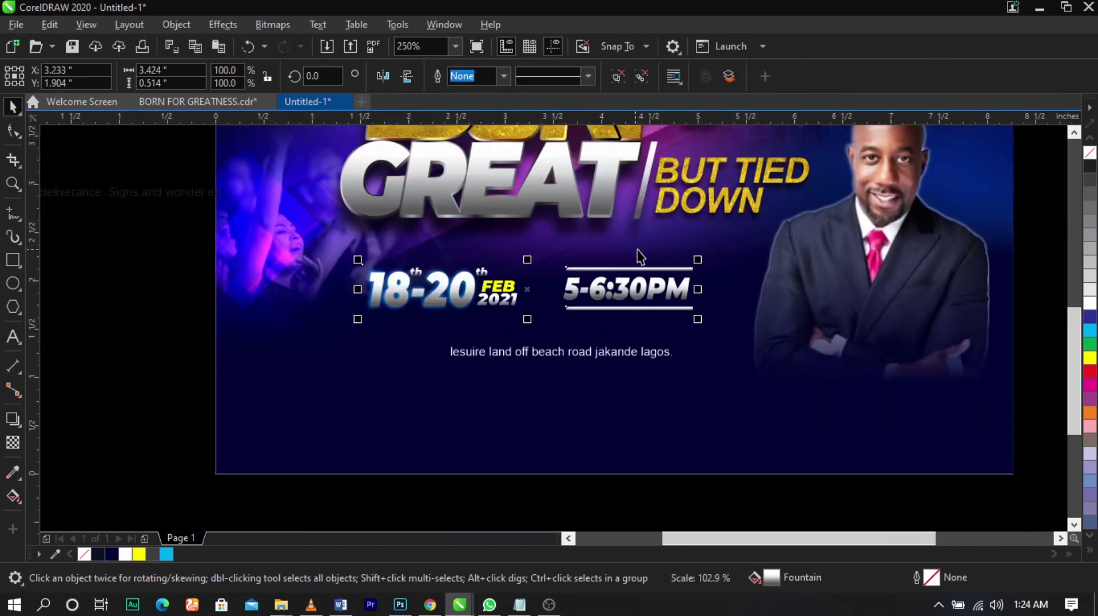
# - Enlarge the date-and-time group to about 3.48 inches wide and move it up closer to the "GREAT" title
pyautogui.press('z')
pyautogui.moveTo(307, 301); pyautogui.dragTo(989, 461)
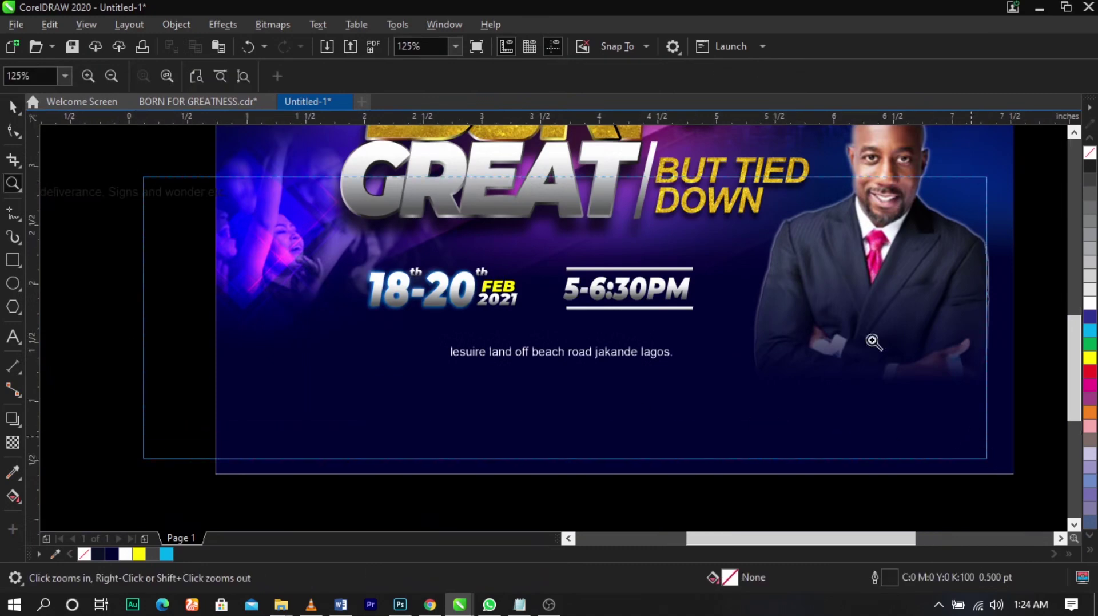
pyautogui.press('space')
pyautogui.moveTo(690, 273); pyautogui.dragTo(690, 269)
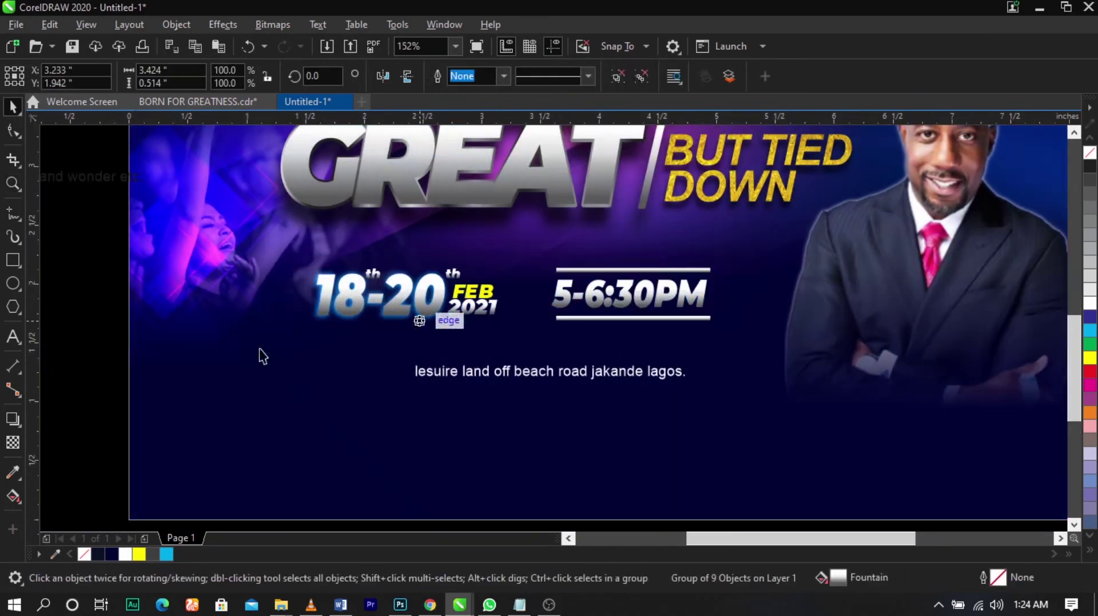
pyautogui.moveTo(299, 335); pyautogui.dragTo(292, 336)
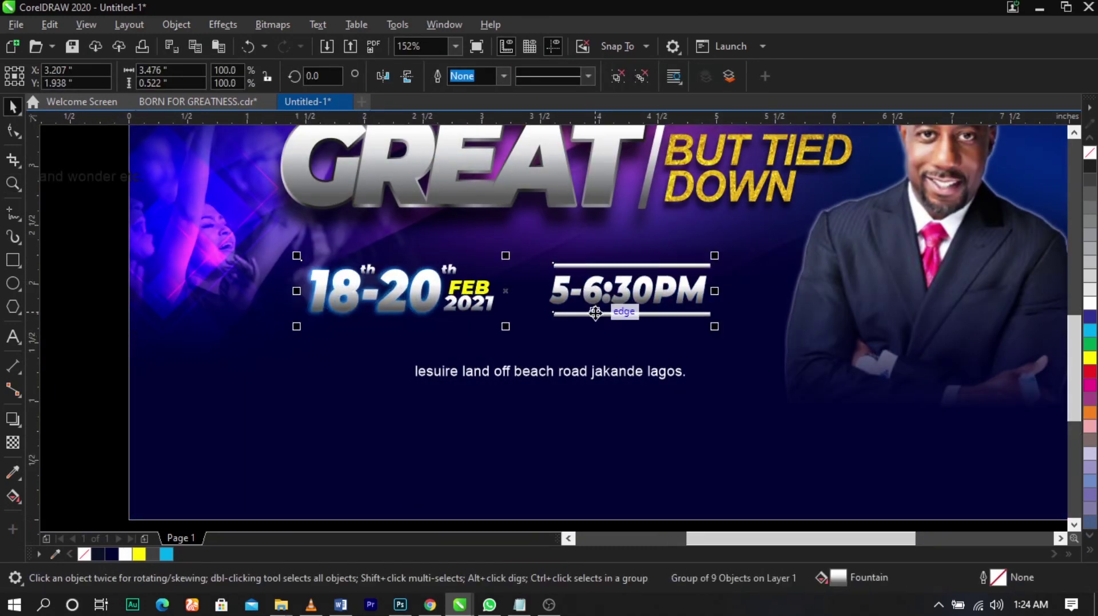
pyautogui.moveTo(598, 313); pyautogui.dragTo(599, 303)
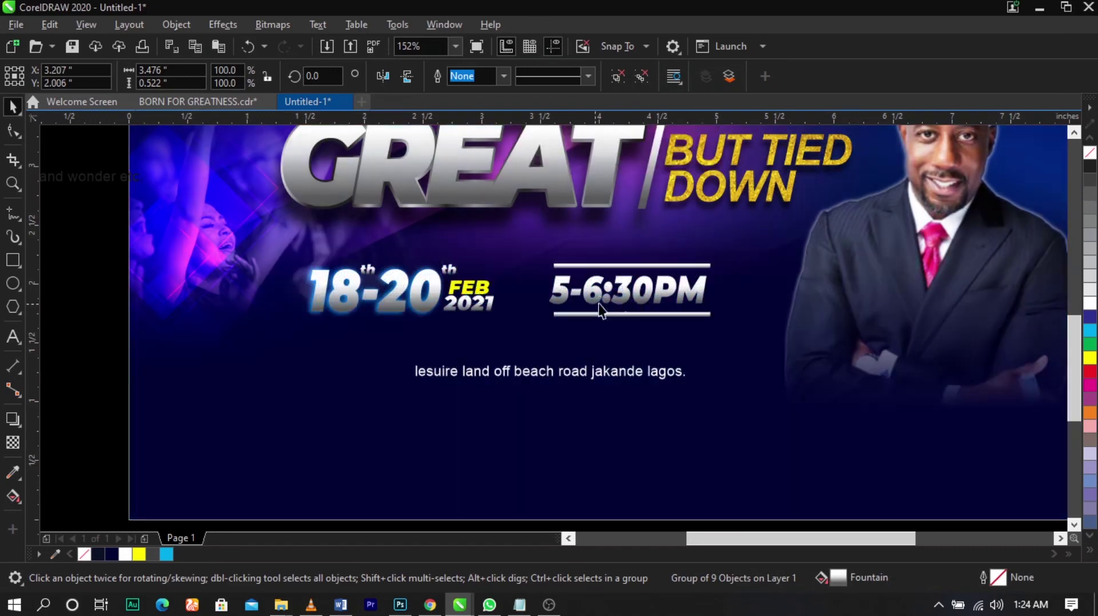
# - Draw a rectangle about 5.73 inches wide below the date and time, and reduce its height to about 0.33 inches
pyautogui.click(11, 262)
pyautogui.moveTo(200, 319); pyautogui.dragTo(873, 363)
pyautogui.press('space')
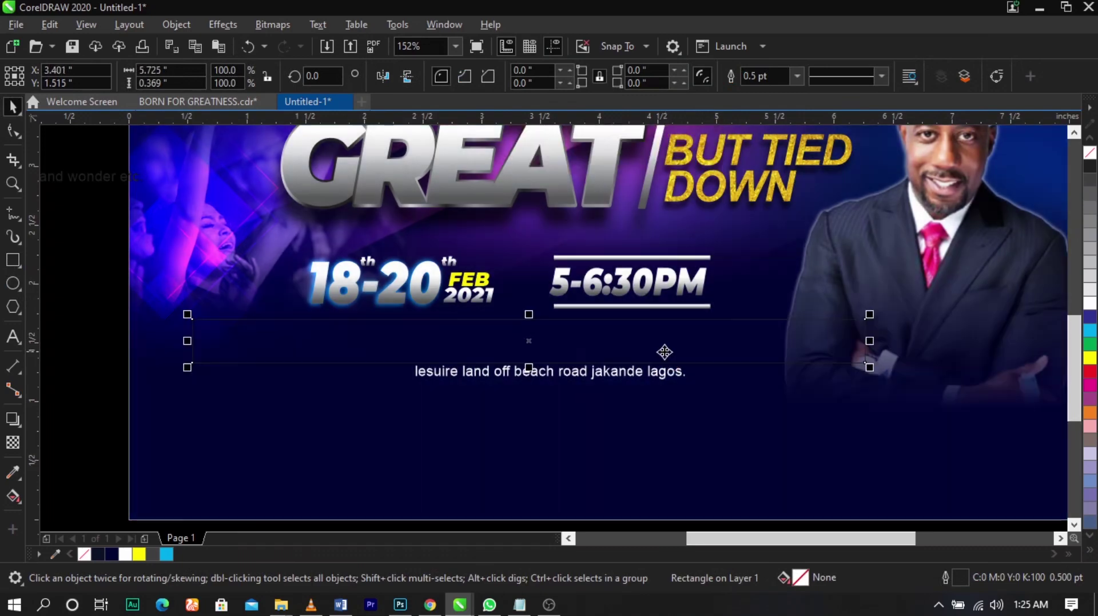
pyautogui.scroll(1, 526, 373)
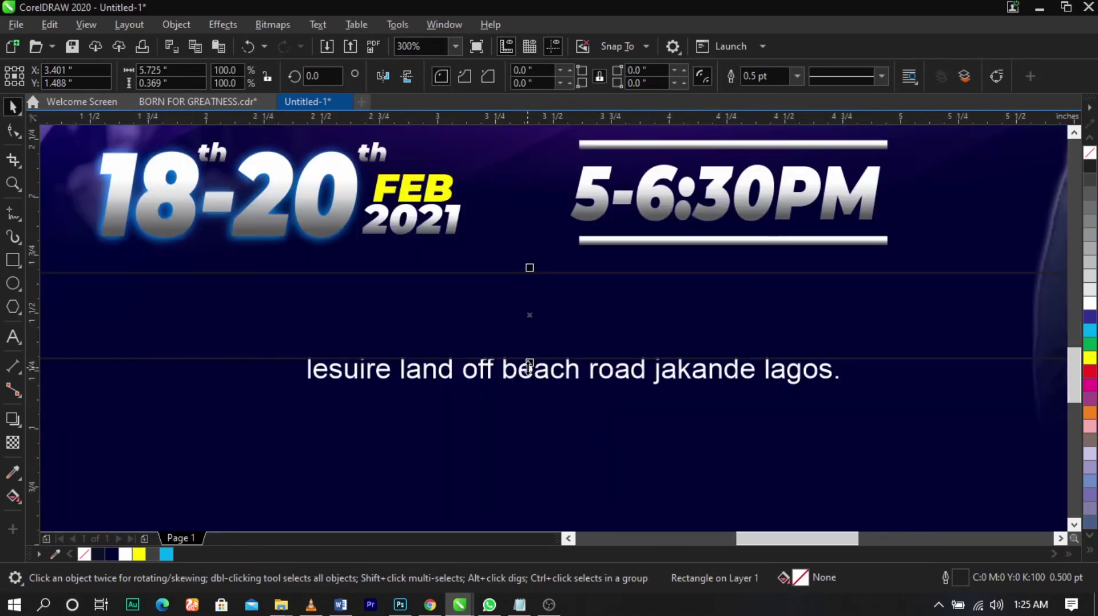
pyautogui.moveTo(531, 367); pyautogui.dragTo(531, 359)
pyautogui.click(537, 336)
pyautogui.scroll(-1, 519, 312)
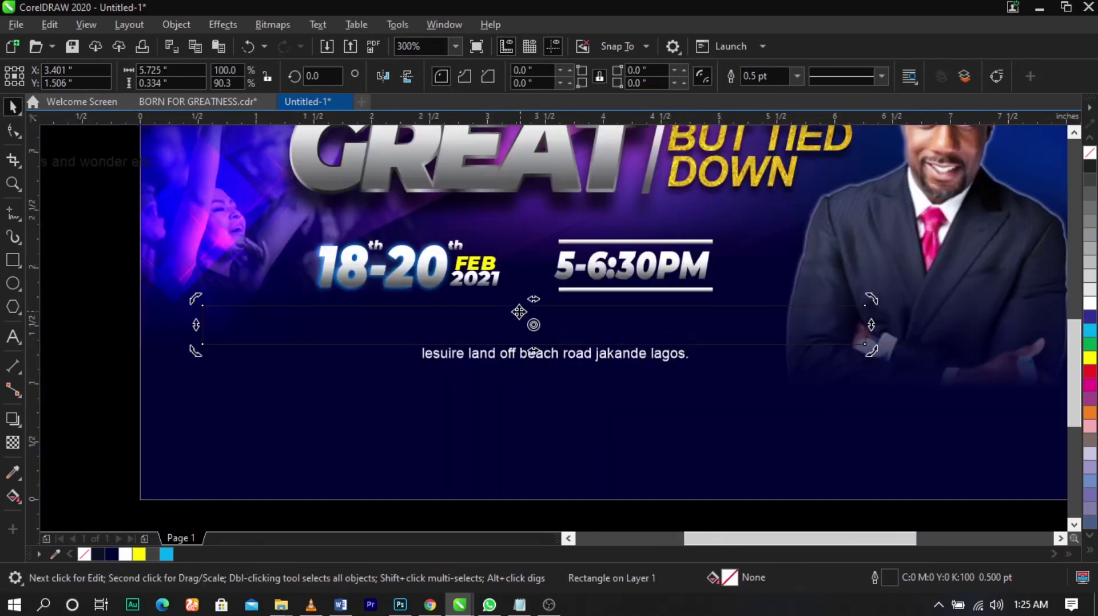
# - Fill the rectangle below the date and time with bright red #FF0009, using the RGB color model
pyautogui.click(1088, 373)
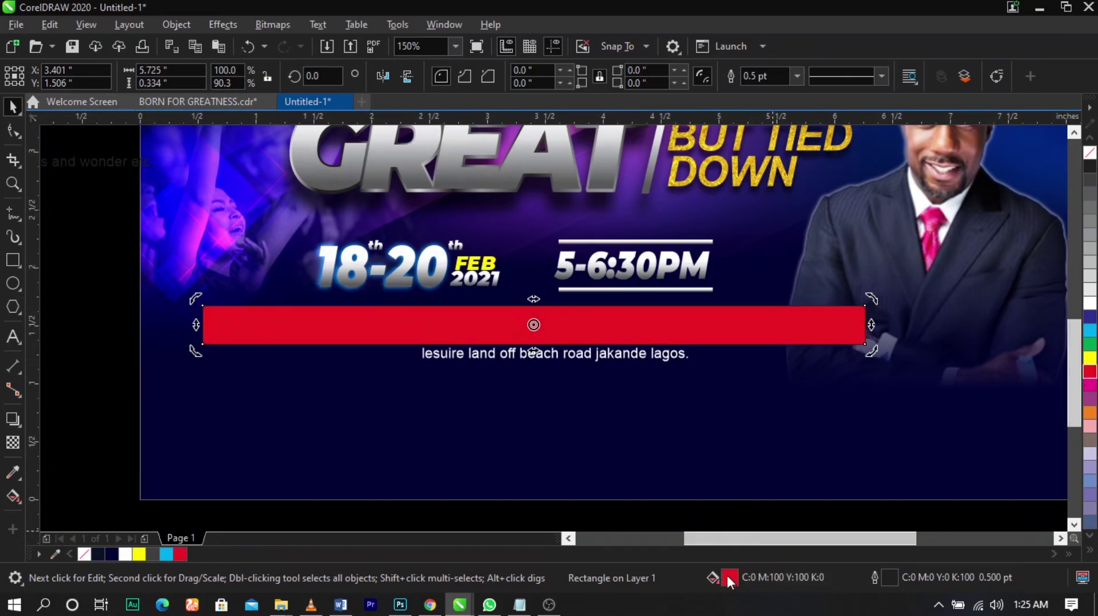
pyautogui.hotkey('shift', 'F11')
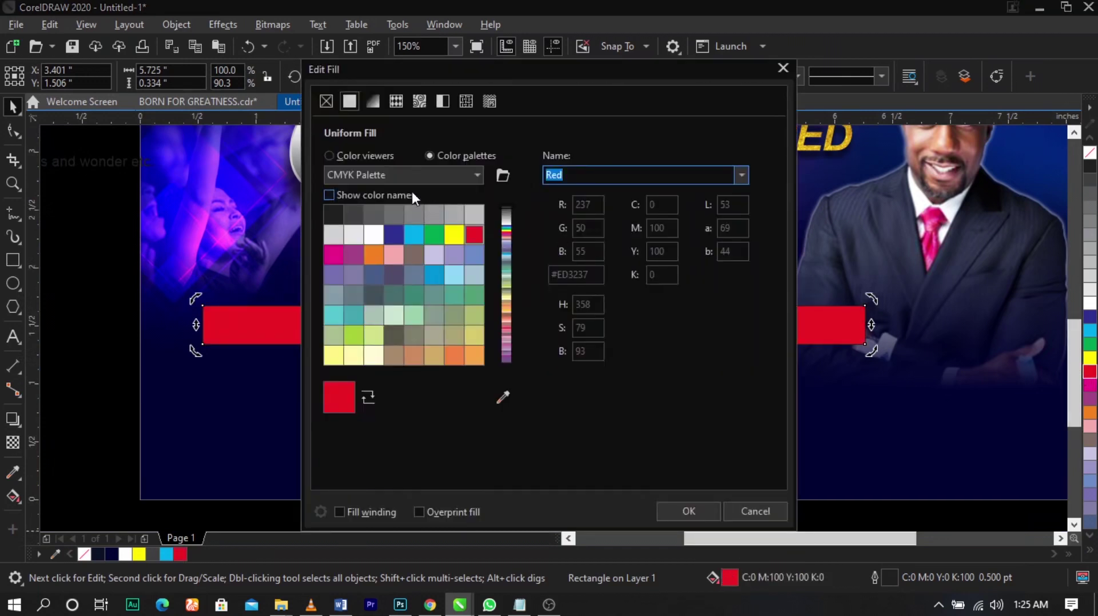
pyautogui.click(367, 154)
pyautogui.click(614, 180)
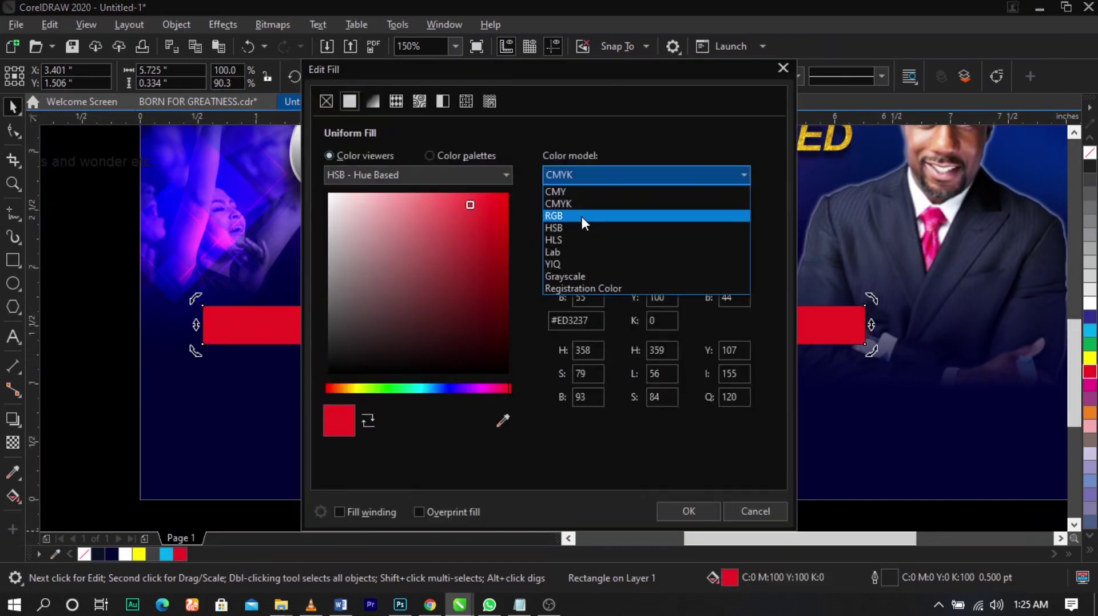
pyautogui.click(581, 214)
pyautogui.click(508, 194)
pyautogui.click(702, 506)
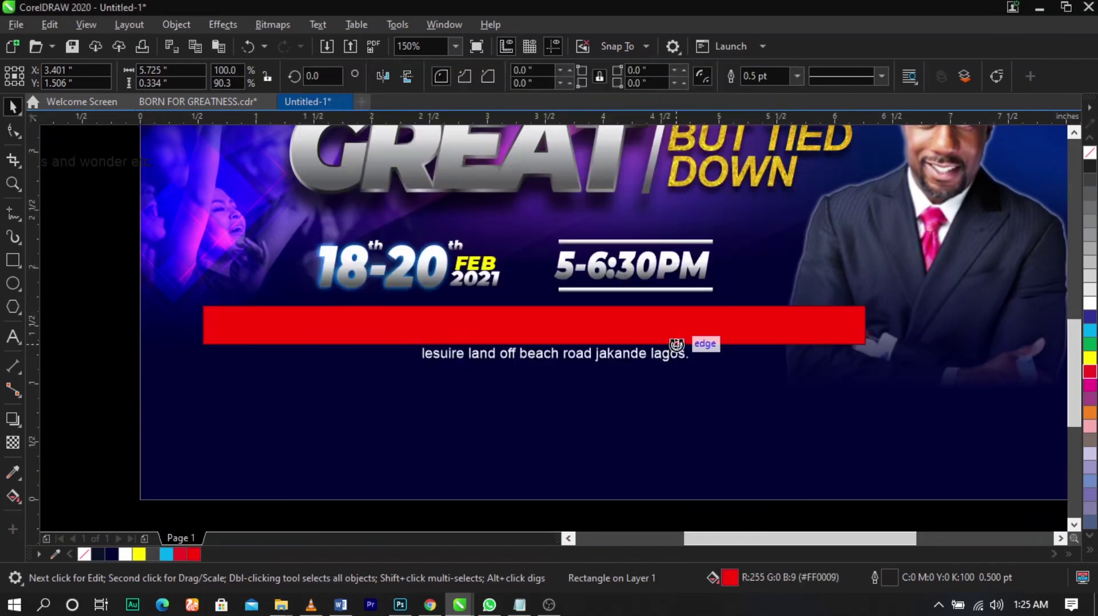
# - Remove the red bar's outline and reduce the bar's height to about 0.275 inches
pyautogui.click(722, 327)
pyautogui.rightClick(1089, 154)
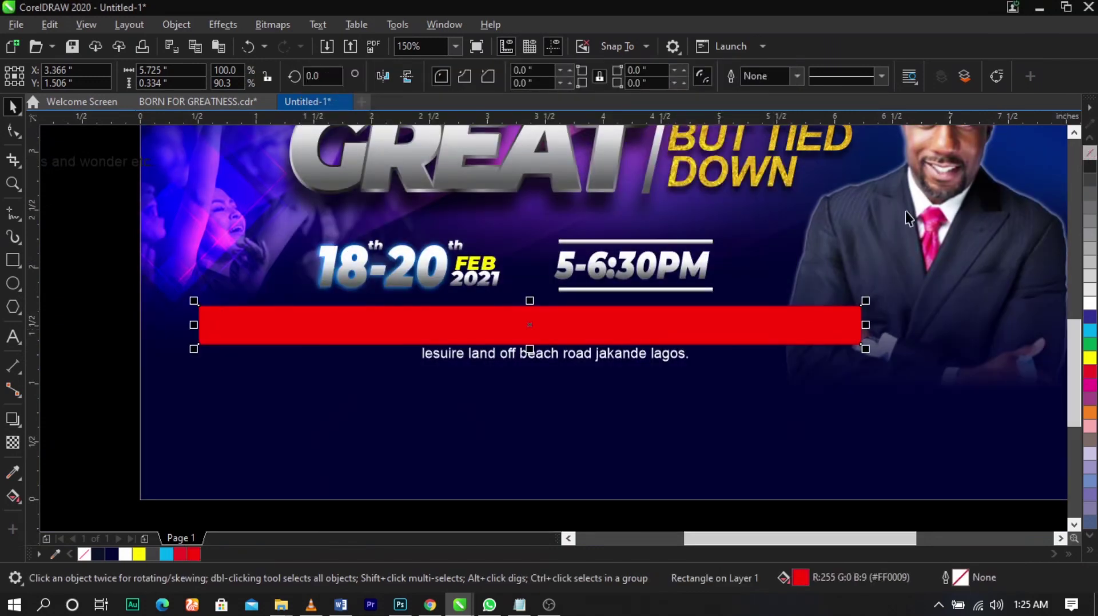
pyautogui.scroll(2, 572, 303)
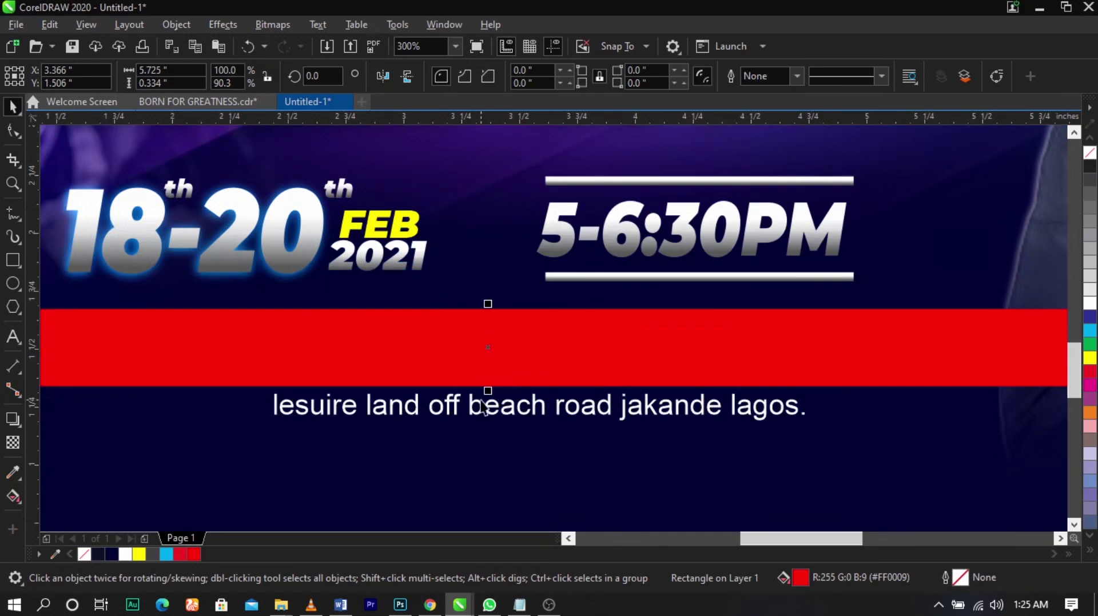
pyautogui.moveTo(488, 393); pyautogui.dragTo(488, 377)
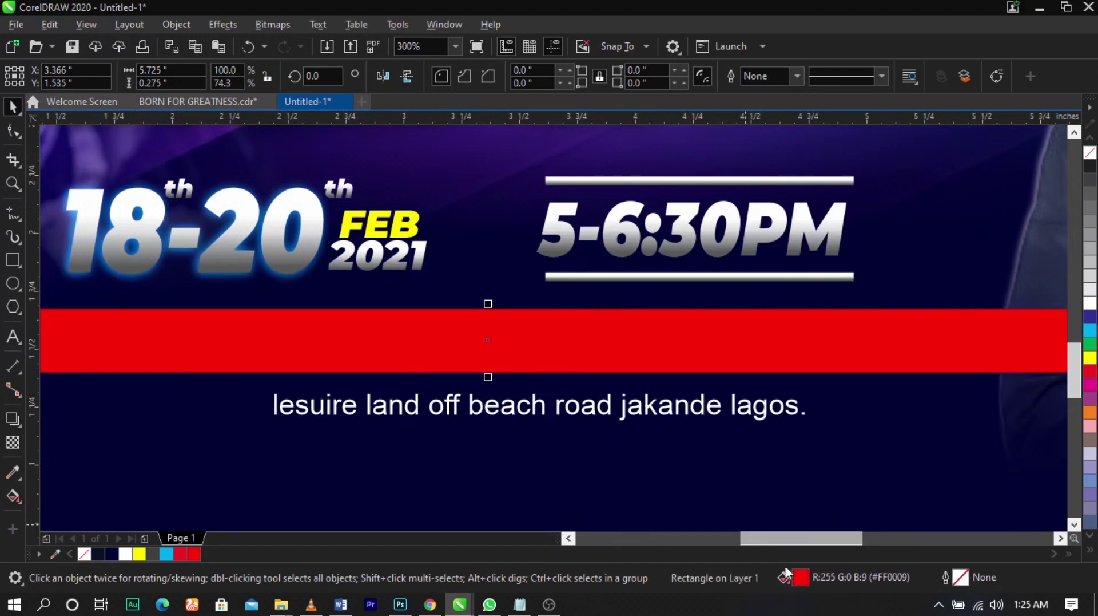
# - Darken the bar's fill to a deeper red, #C9060D
pyautogui.hotkey('shift', 'F11')
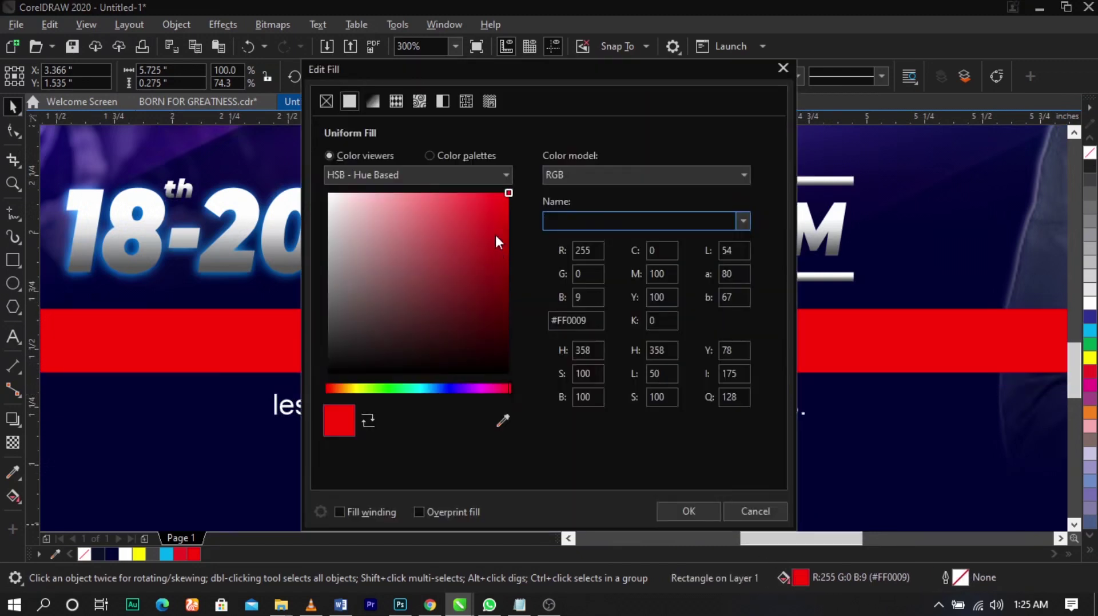
pyautogui.moveTo(497, 236); pyautogui.dragTo(503, 231)
pyautogui.click(688, 510)
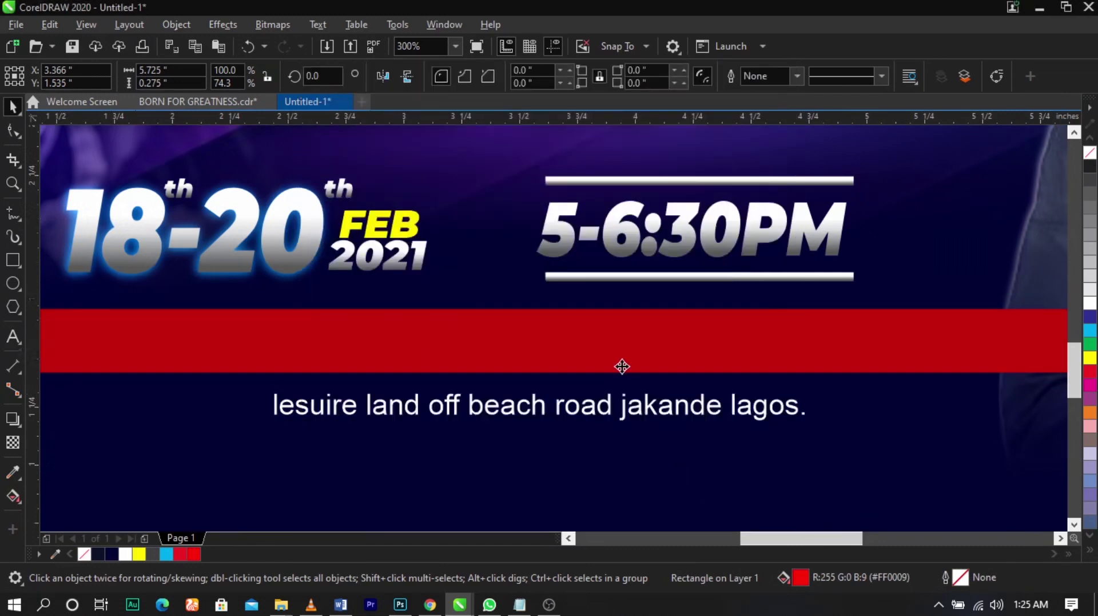
pyautogui.scroll(-2, 622, 352)
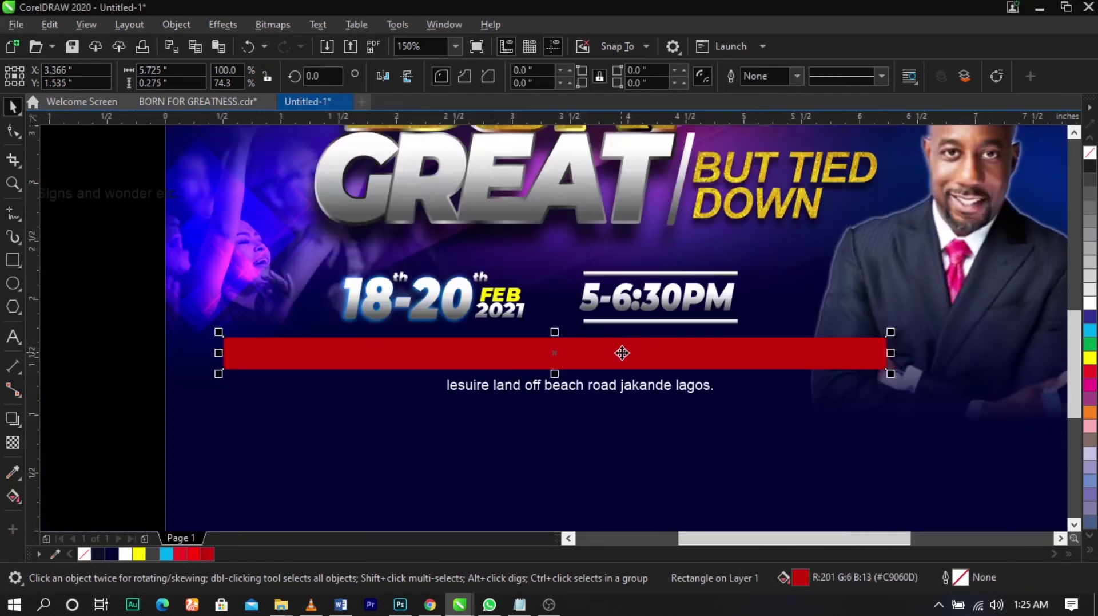
# - Fade out the red bar's right end with a linear transparency and convert the bar to a 300 dpi RGB bitmap
pyautogui.click(10, 444)
pyautogui.moveTo(684, 359); pyautogui.dragTo(819, 364)
pyautogui.click(279, 27)
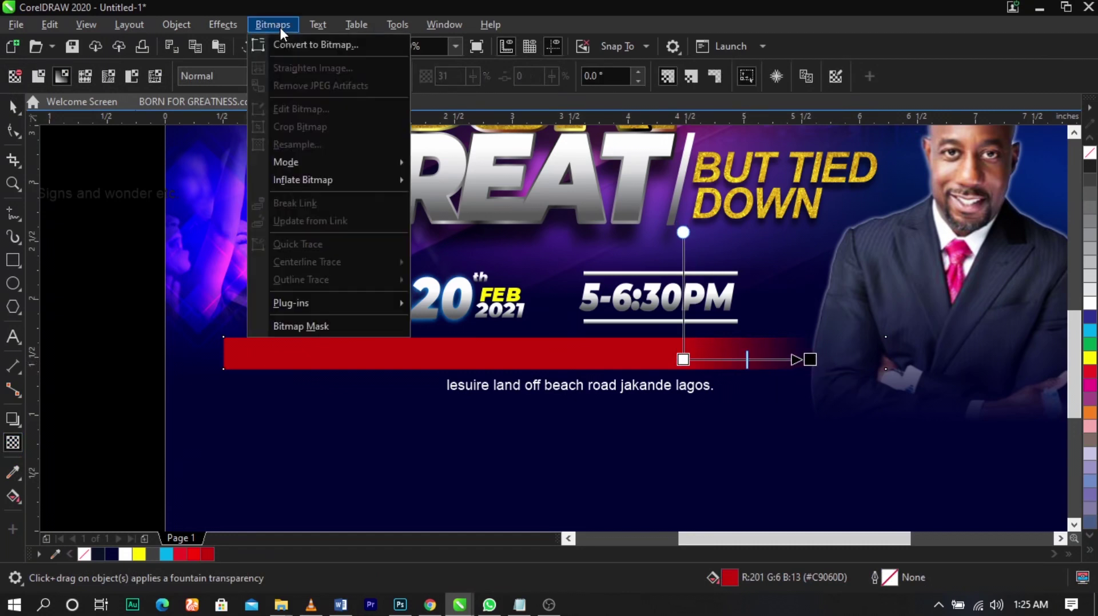
pyautogui.click(284, 41)
pyautogui.click(578, 394)
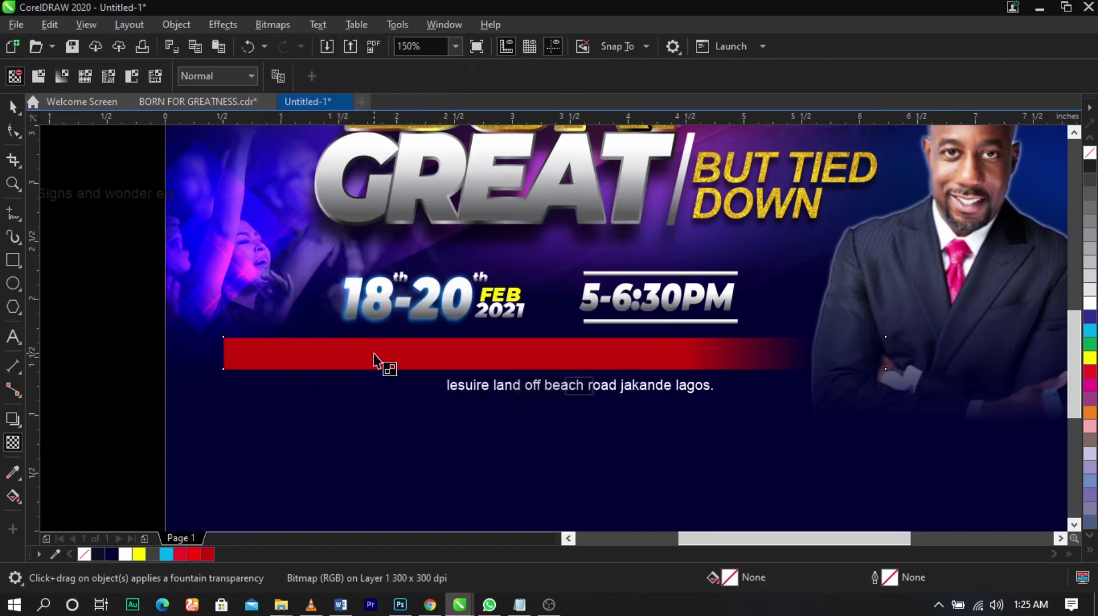
# - Fade out the red bar's left end with a second linear transparency at 180 degrees
pyautogui.moveTo(374, 353); pyautogui.dragTo(256, 353)
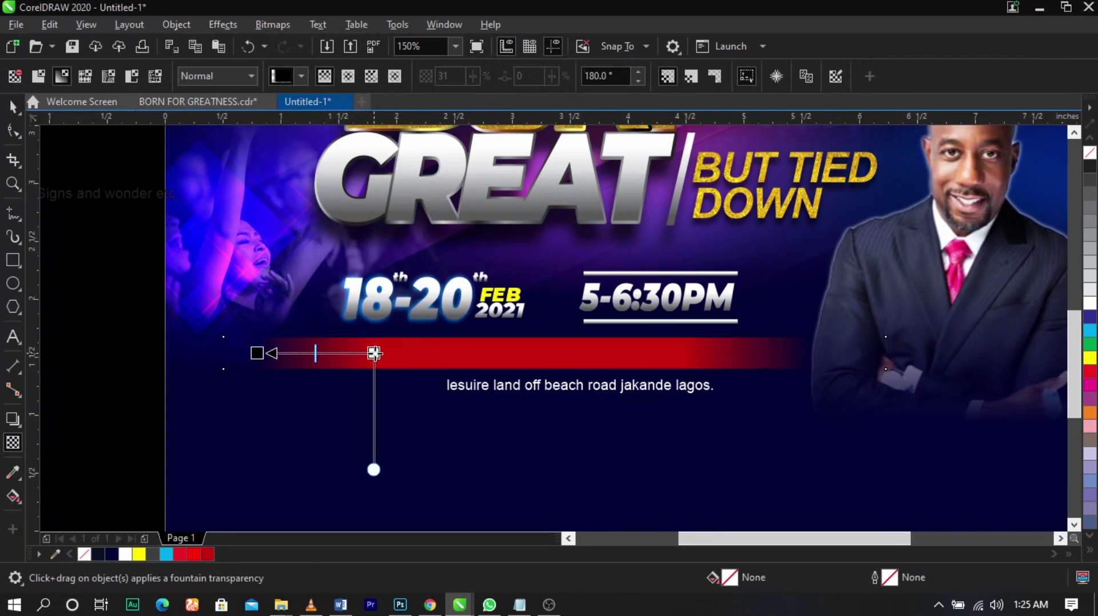
pyautogui.press('space')
pyautogui.moveTo(611, 358); pyautogui.dragTo(608, 357)
# - Convert the venue text below the red bar to UPPERCASE
pyautogui.doubleClick(633, 393)
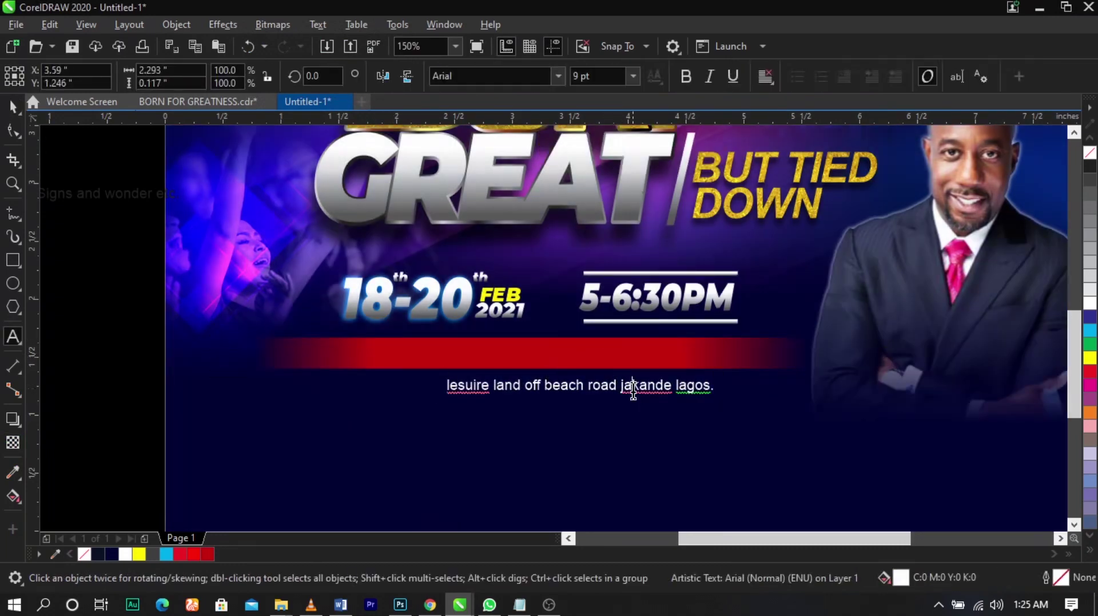
pyautogui.hotkey('ctrl', 'a')
pyautogui.hotkey('shift', 'F3')
pyautogui.click(500, 288)
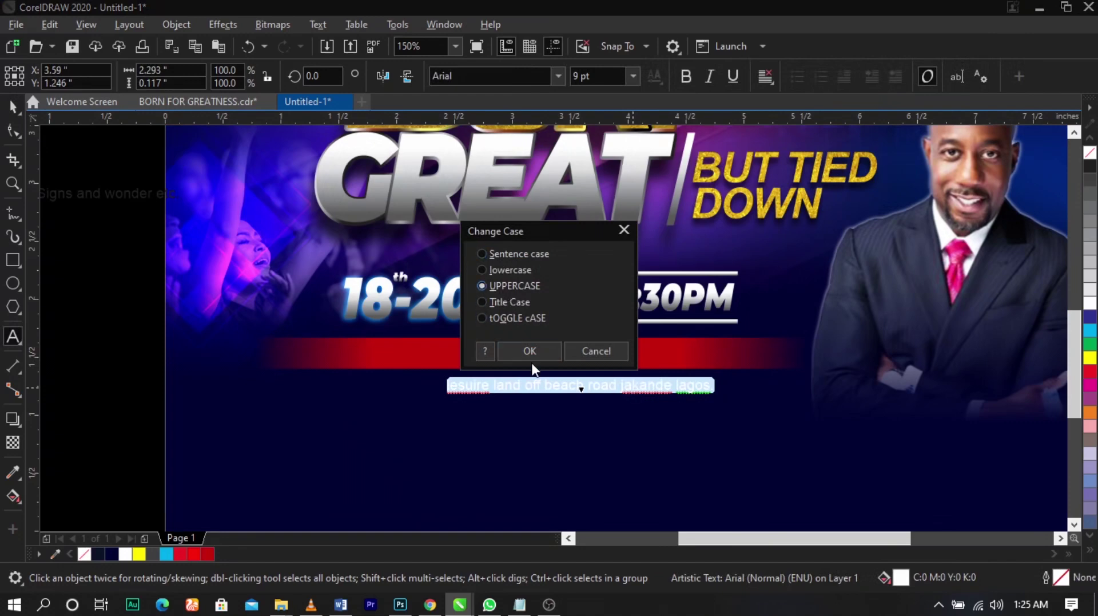
pyautogui.click(530, 351)
# - Place the venue text on top of the red bar and make it bold
pyautogui.hotkey('ctrl', 'space')
pyautogui.moveTo(618, 389); pyautogui.dragTo(530, 361)
pyautogui.scroll(1, 709, 366)
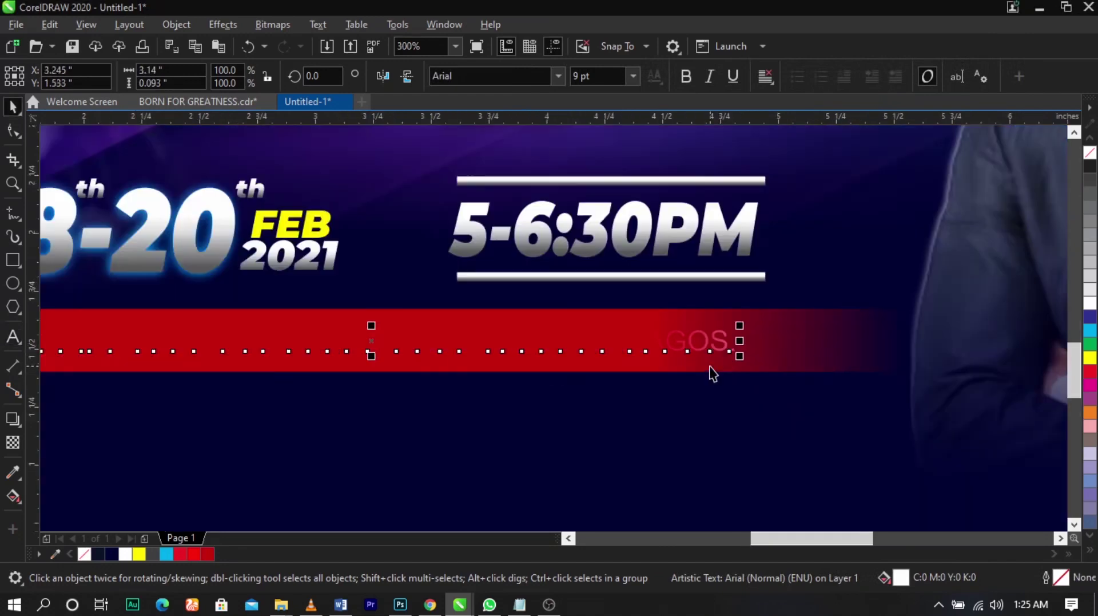
pyautogui.scroll(1, 711, 351)
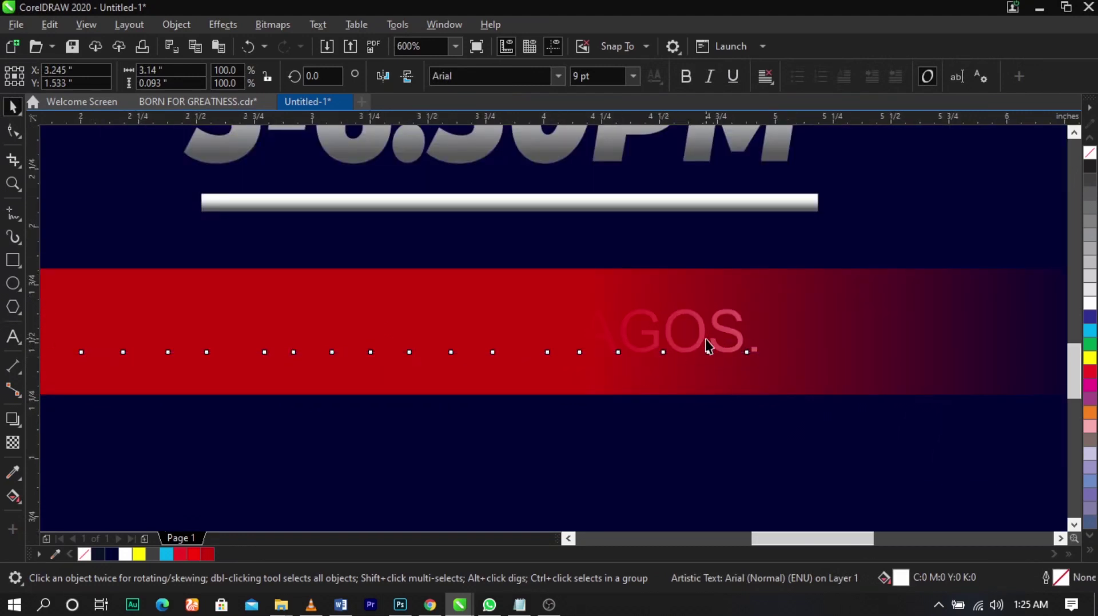
pyautogui.scroll(-2, 708, 344)
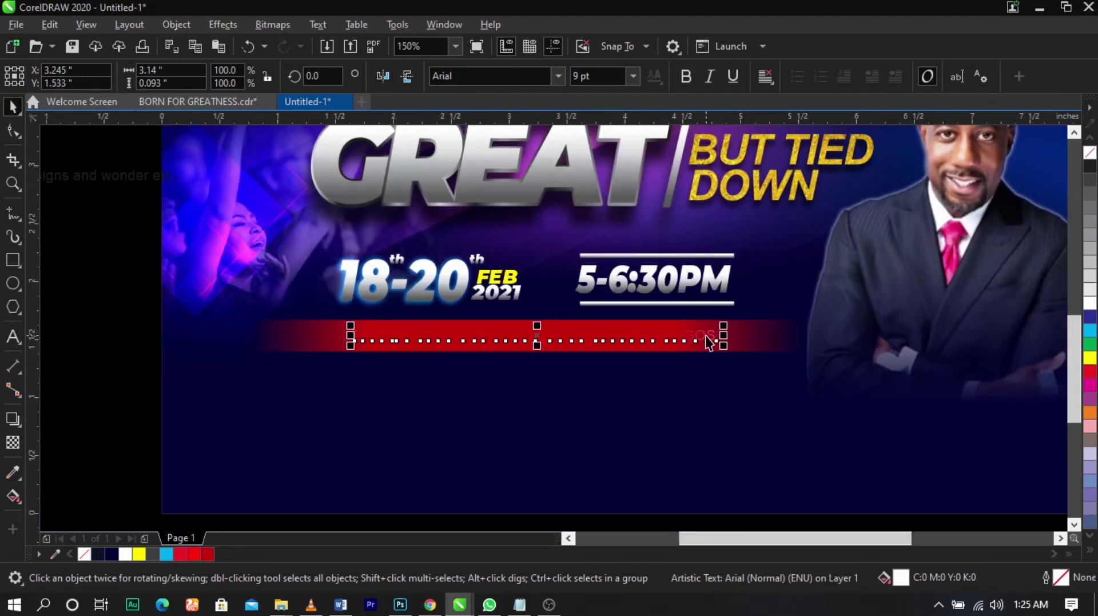
pyautogui.hotkey('ctrl', 'b')
# - Center the venue text horizontally on the red bar
pyautogui.keyDown('shift'); pyautogui.click(755, 338); pyautogui.keyUp('shift')
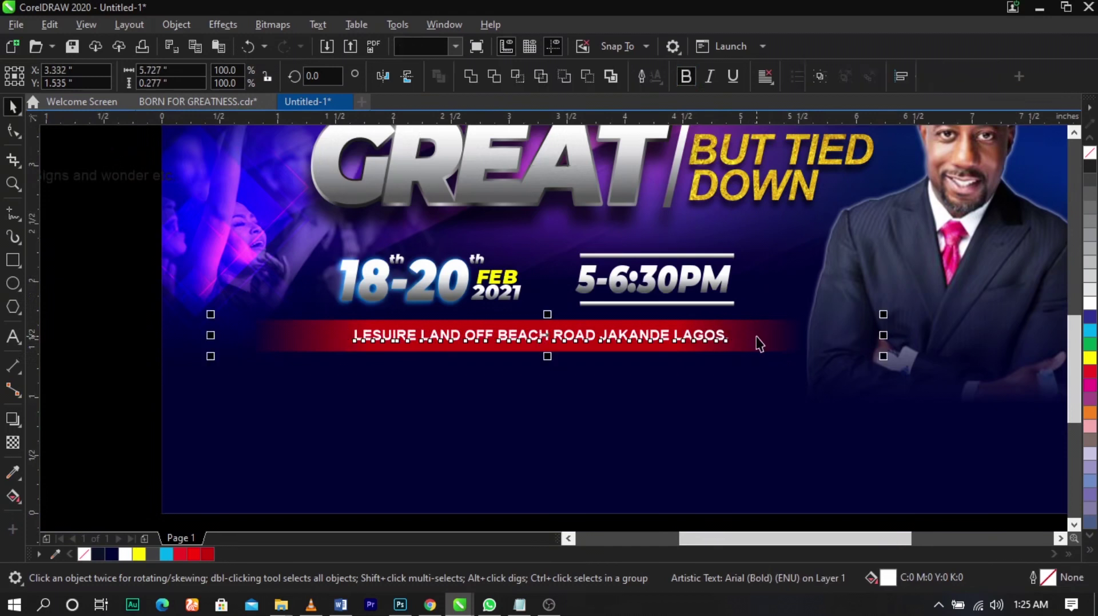
pyautogui.press('c')
pyautogui.click(720, 377)
pyautogui.click(682, 336)
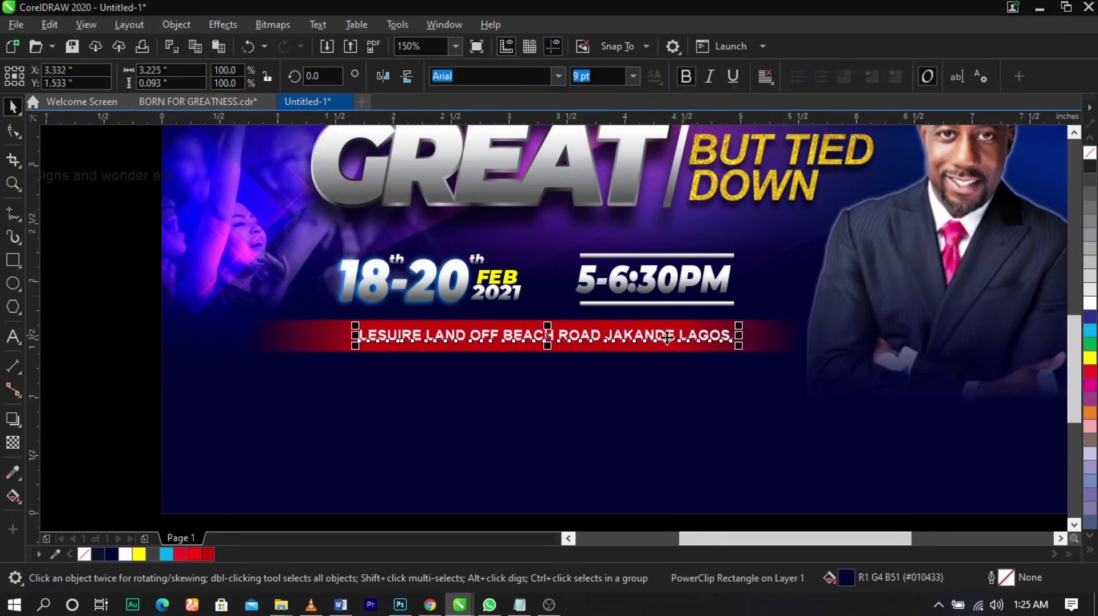
# - Scale the venue text from its center to about 3.05 inches wide so it fits the solid part of the bar
pyautogui.moveTo(737, 349); pyautogui.dragTo(713, 347)
pyautogui.keyDown('shift'); pyautogui.click(748, 342); pyautogui.keyUp('shift')
pyautogui.click(741, 376)
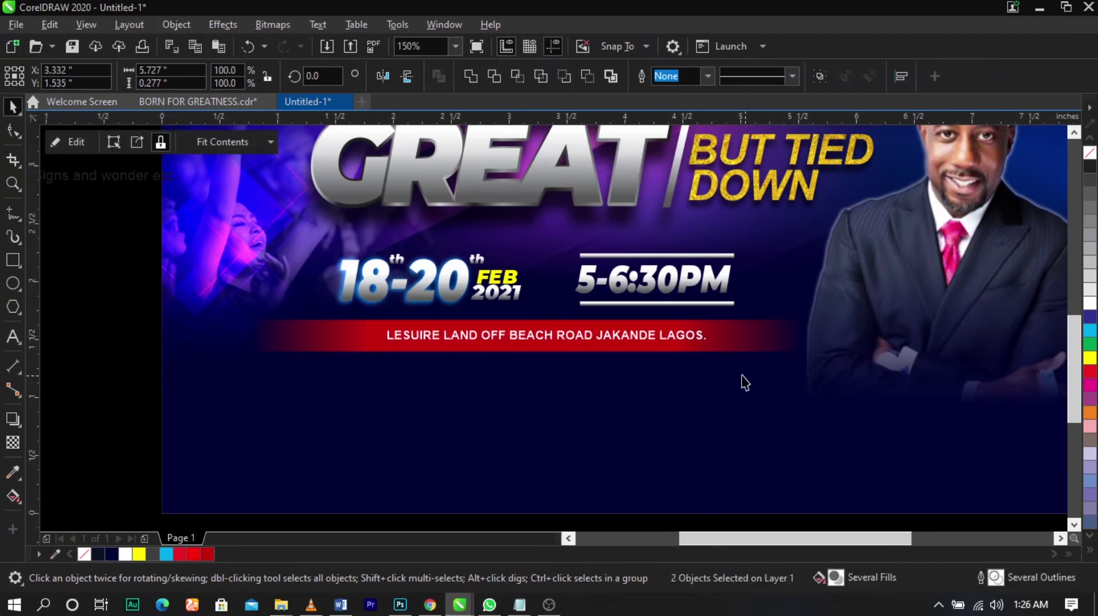
pyautogui.click(707, 346)
pyautogui.click(702, 340)
pyautogui.moveTo(713, 347); pyautogui.dragTo(731, 352)
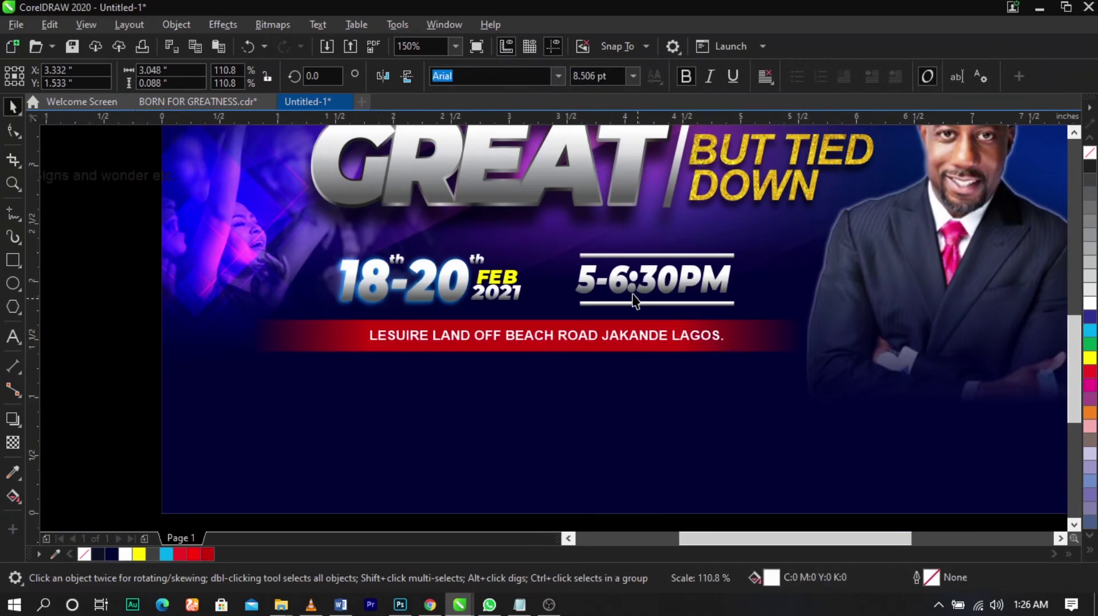
# - Cut the "featuring" and "Salvation, healing..." lines from the off-page text block and paste them below the red venue bar
pyautogui.scroll(-1, 633, 293)
pyautogui.click(274, 282)
pyautogui.scroll(2, 192, 229)
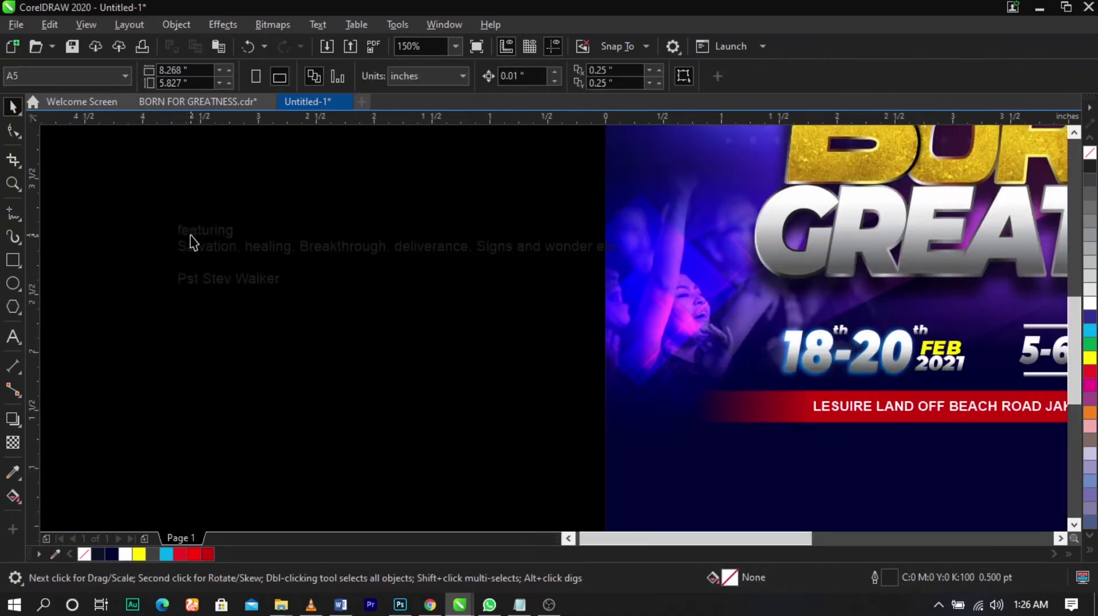
pyautogui.doubleClick(181, 232)
pyautogui.moveTo(181, 230); pyautogui.dragTo(558, 259)
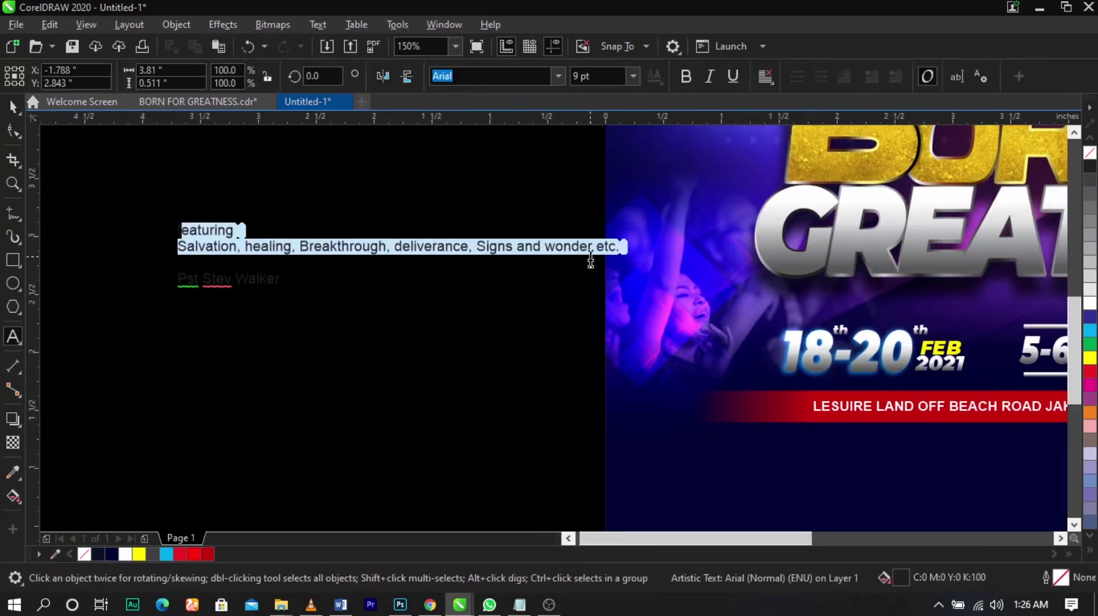
pyautogui.moveTo(177, 228); pyautogui.dragTo(622, 248)
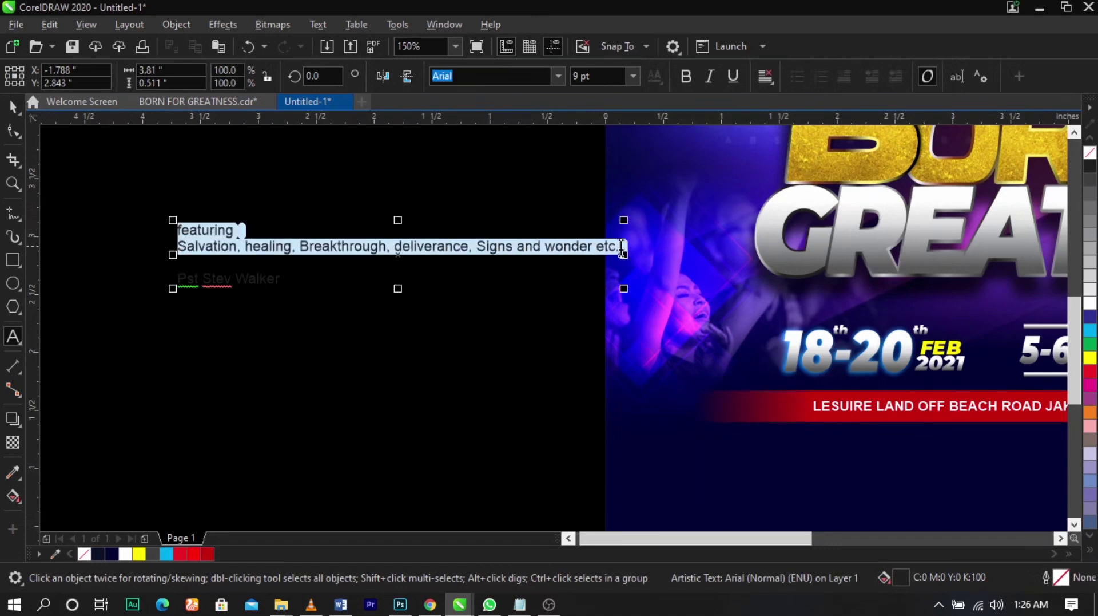
pyautogui.press('Delete')
pyautogui.scroll(-2, 515, 427)
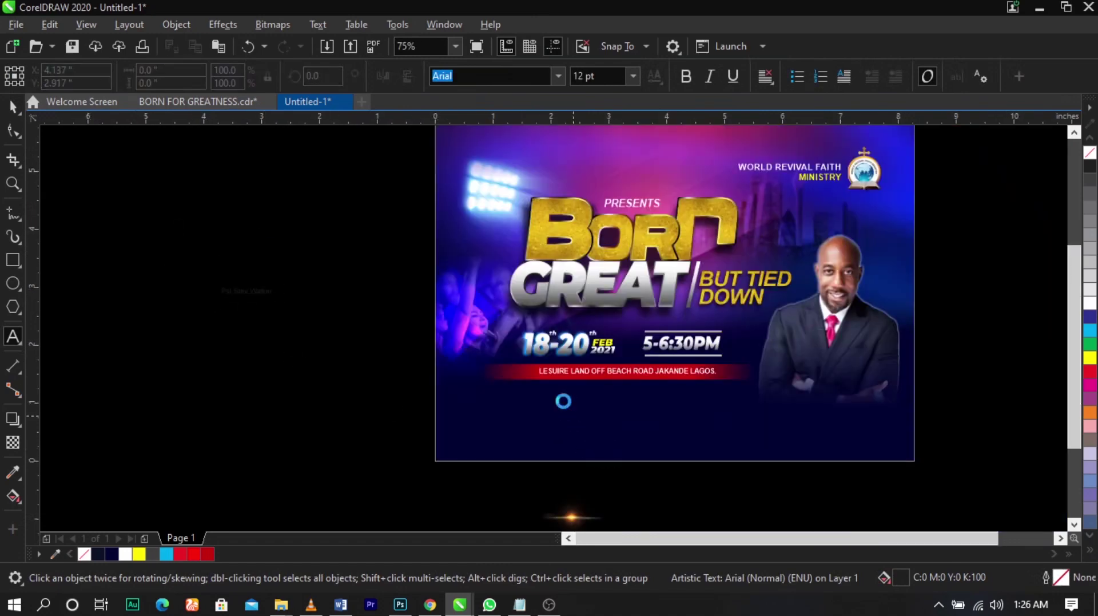
pyautogui.moveTo(367, 338); pyautogui.dragTo(909, 466)
# - Move the date, time and red venue bar down slightly together
pyautogui.scroll(2, 681, 407)
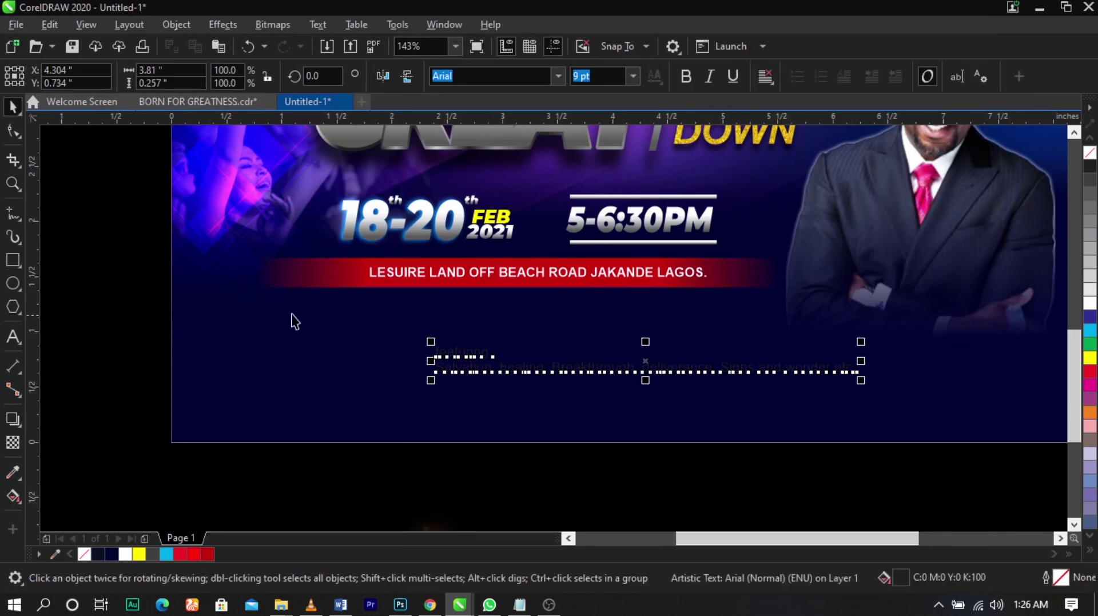
pyautogui.moveTo(182, 330); pyautogui.dragTo(896, 157)
pyautogui.moveTo(613, 277); pyautogui.dragTo(615, 299)
# - Center-align the two-line "featuring" text and place it in white beneath the venue bar
pyautogui.doubleClick(600, 367)
pyautogui.hotkey('ctrl', 'a')
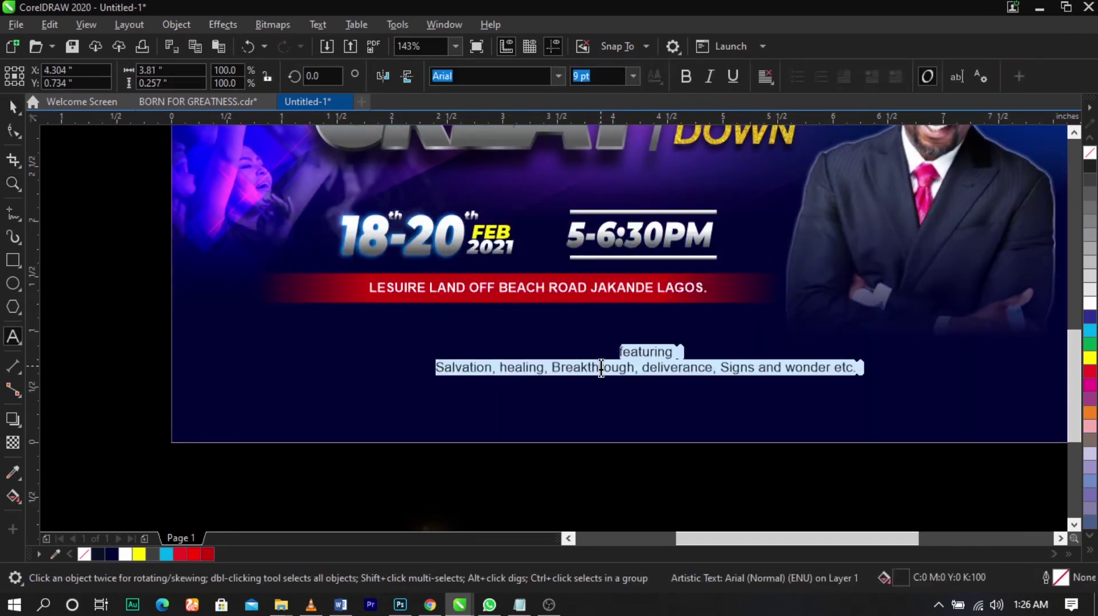
pyautogui.hotkey('ctrl', 'space')
pyautogui.moveTo(649, 372); pyautogui.dragTo(517, 361)
pyautogui.click(1090, 304)
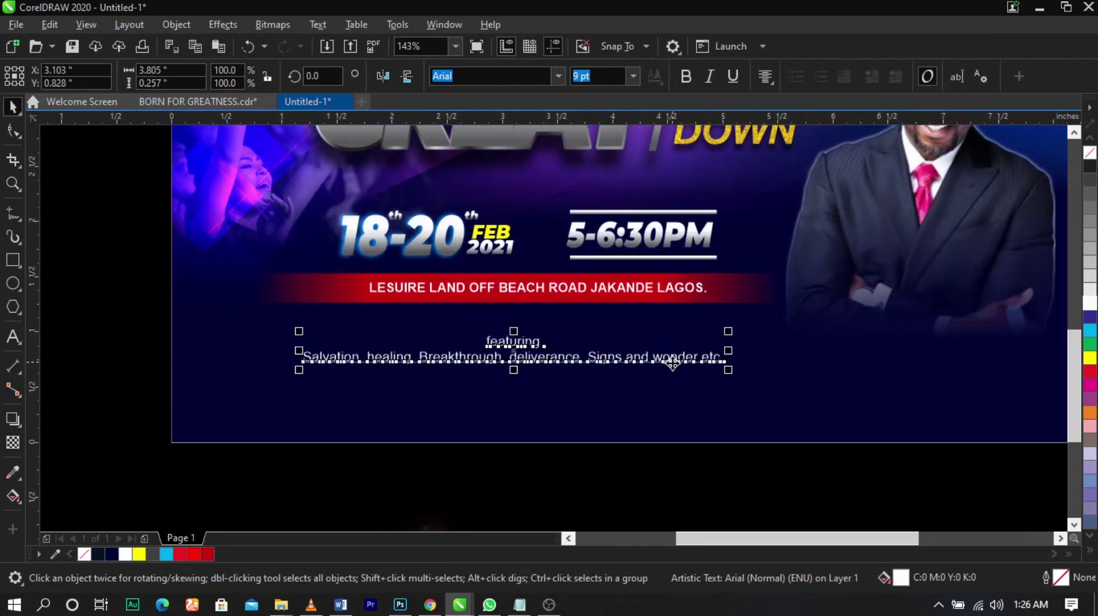
# - Break the "featuring" text apart into separate lines and convert the word "featuring" to UPPERCASE
pyautogui.hotkey('ctrl', 'k')
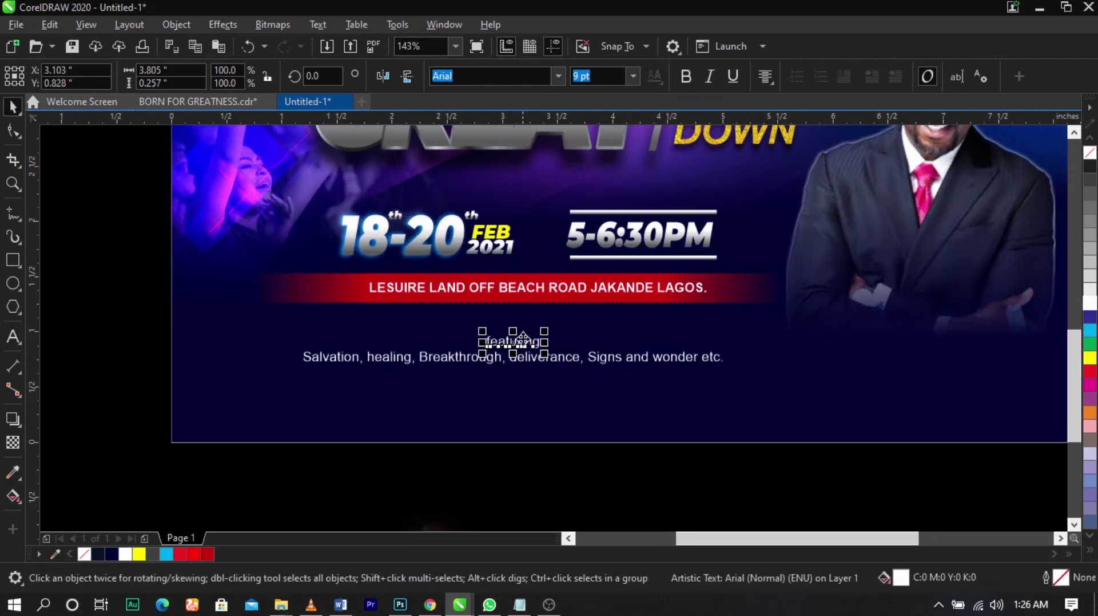
pyautogui.doubleClick(524, 340)
pyautogui.hotkey('ctrl', 'a')
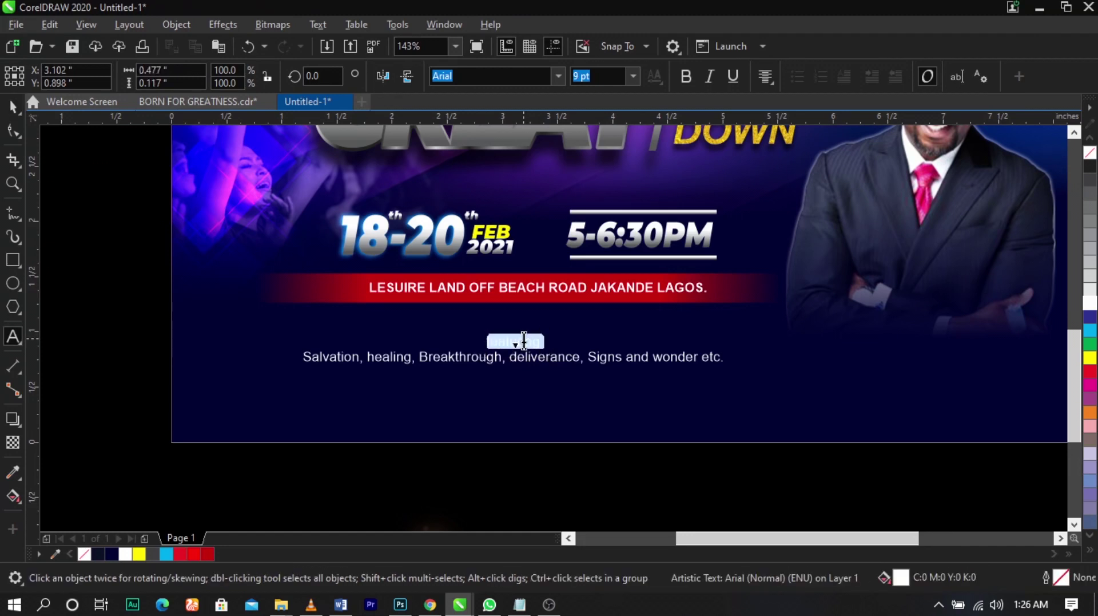
pyautogui.hotkey('shift', 'F3')
pyautogui.click(552, 347)
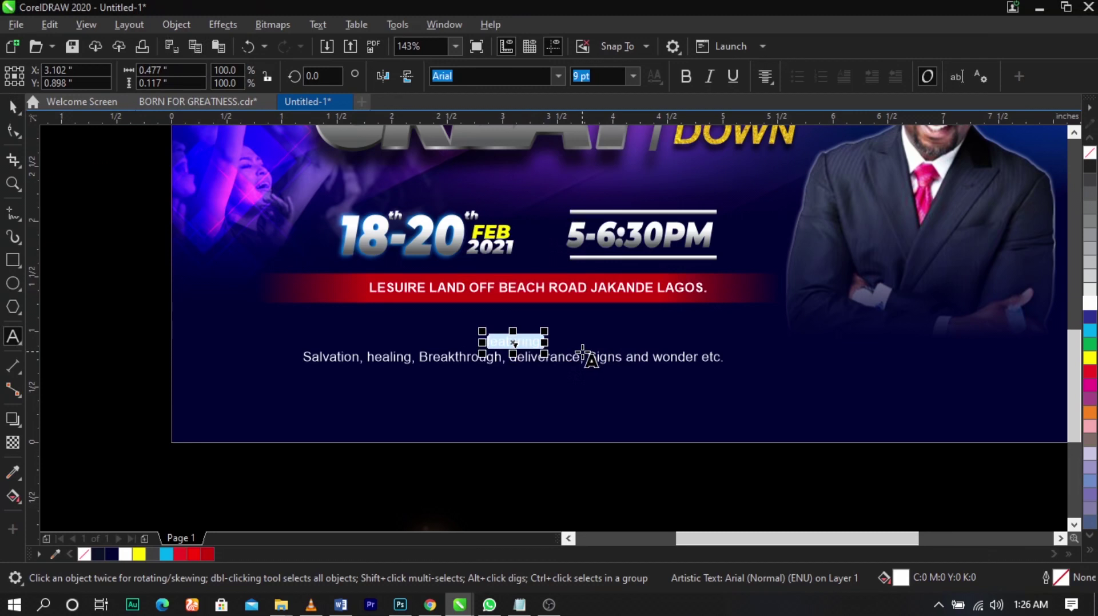
pyautogui.hotkey('shift', 'F3')
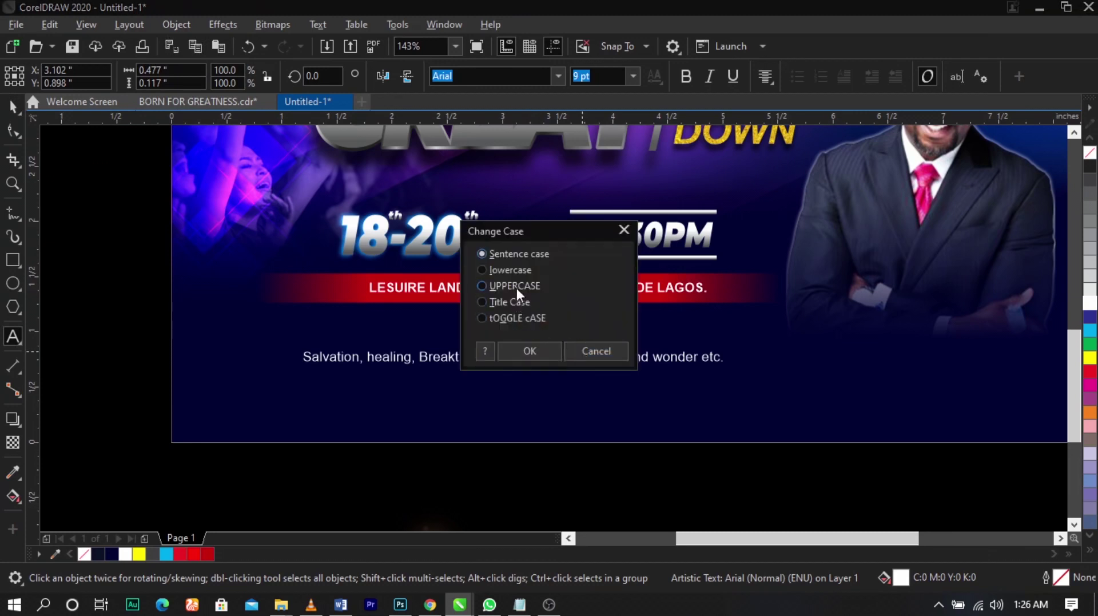
pyautogui.moveTo(526, 230); pyautogui.dragTo(663, 229)
pyautogui.click(644, 284)
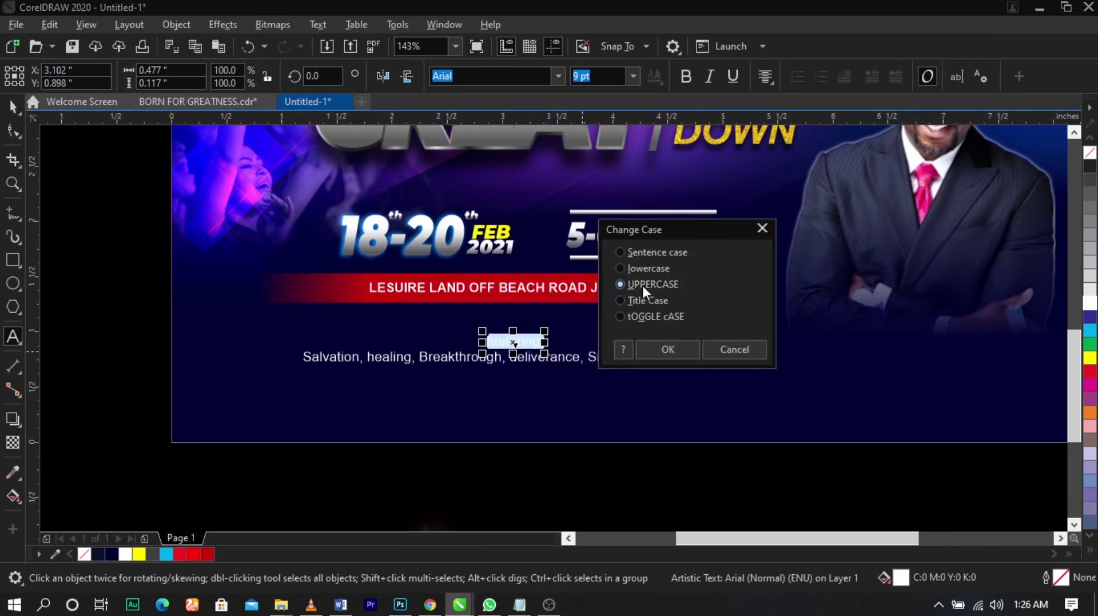
pyautogui.click(662, 349)
pyautogui.scroll(4, 519, 360)
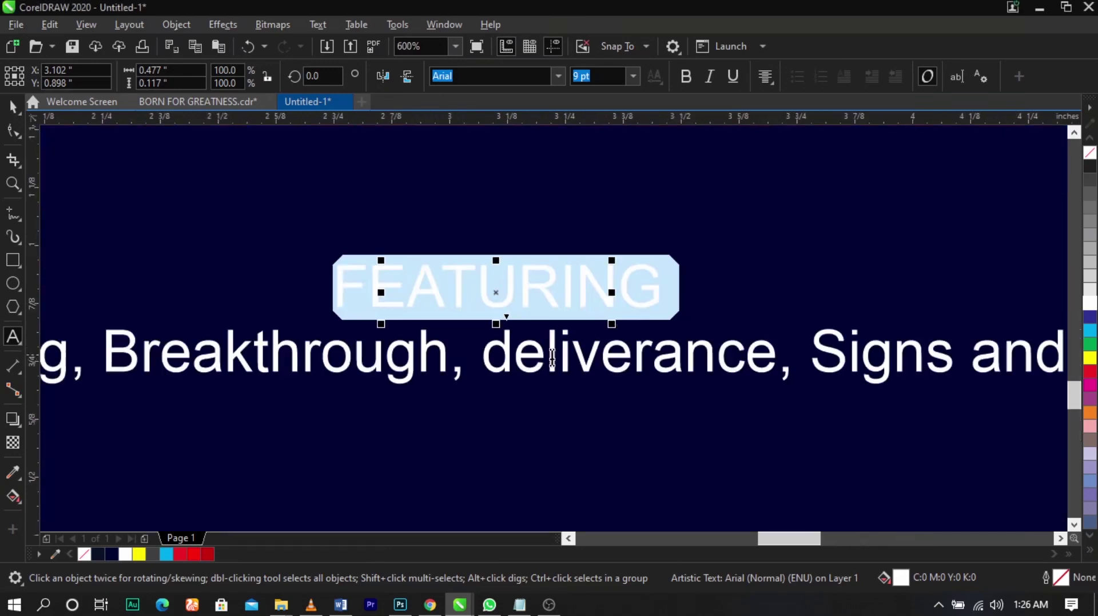
# - Make the word FEATURING bold and color it yellow
pyautogui.click(686, 76)
pyautogui.hotkey('ctrl', 'space')
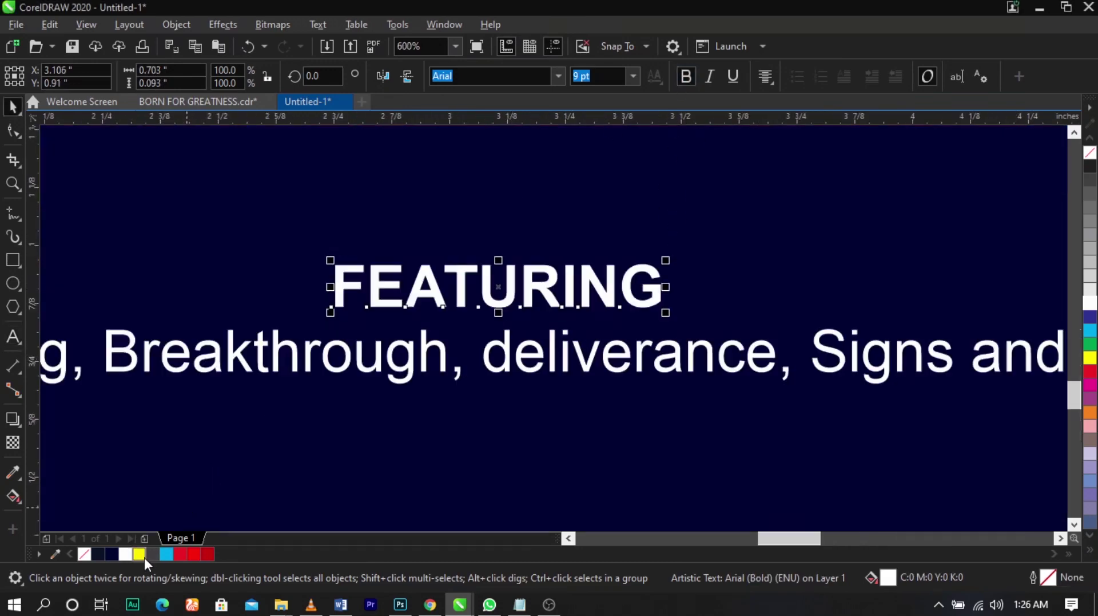
pyautogui.click(139, 554)
# - Center FEATURING beneath the venue text and widen its letter spacing until the word spans about 1.4 inches
pyautogui.scroll(-4, 597, 355)
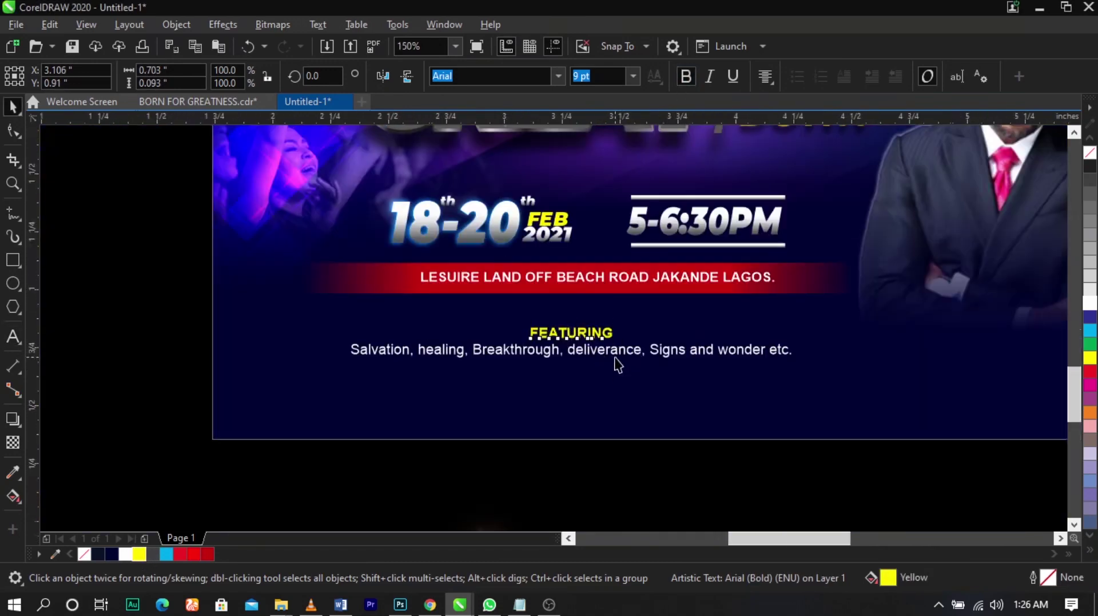
pyautogui.scroll(2, 613, 363)
pyautogui.moveTo(616, 317); pyautogui.dragTo(599, 316)
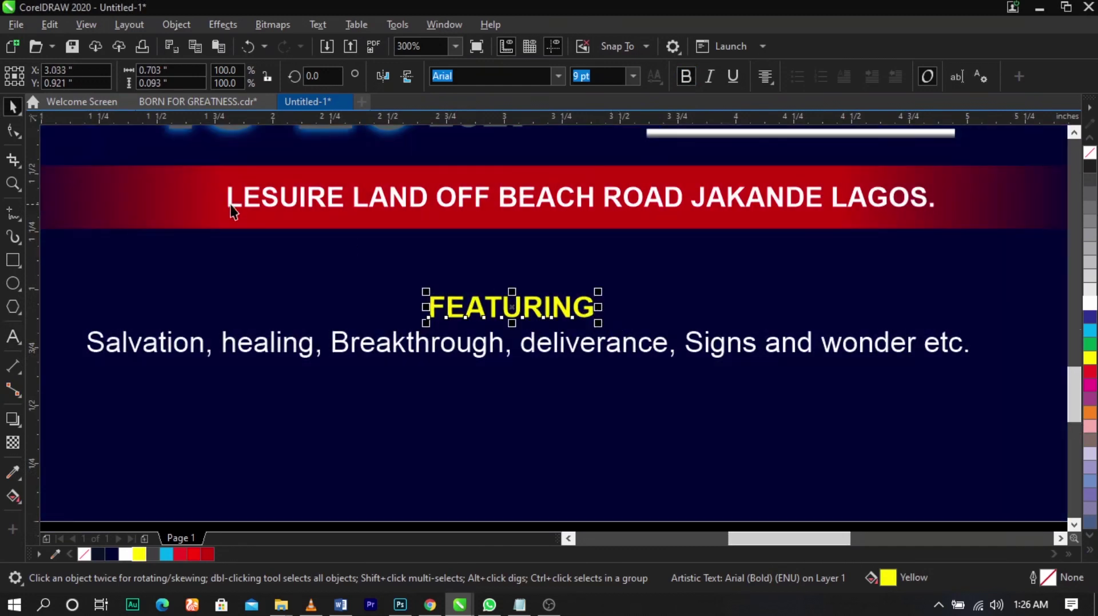
pyautogui.click(15, 125)
pyautogui.moveTo(597, 325); pyautogui.dragTo(757, 328)
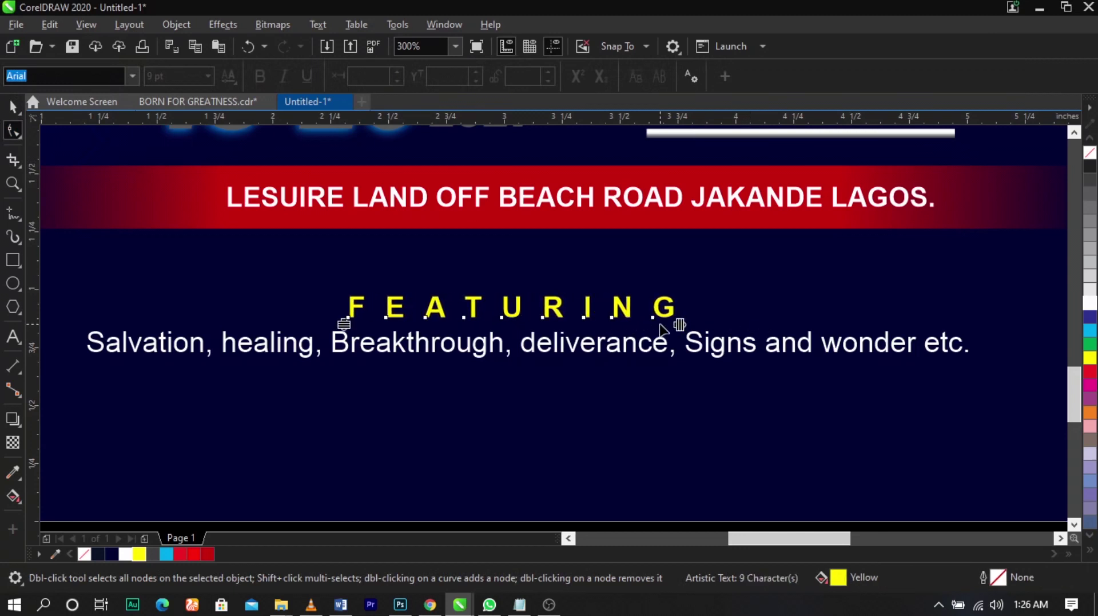
# - Center the "Salvation, healing..." line under FEATURING and move both lines down slightly
pyautogui.scroll(-1, 673, 319)
pyautogui.press('space')
pyautogui.keyDown('shift'); pyautogui.click(710, 335); pyautogui.keyUp('shift')
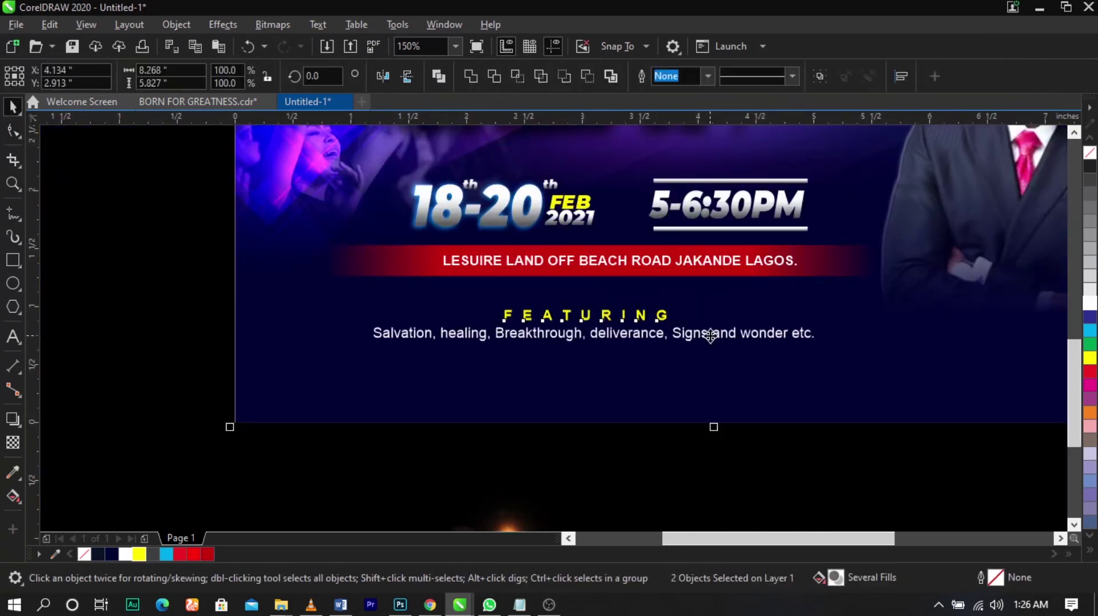
pyautogui.moveTo(239, 469); pyautogui.dragTo(919, 292)
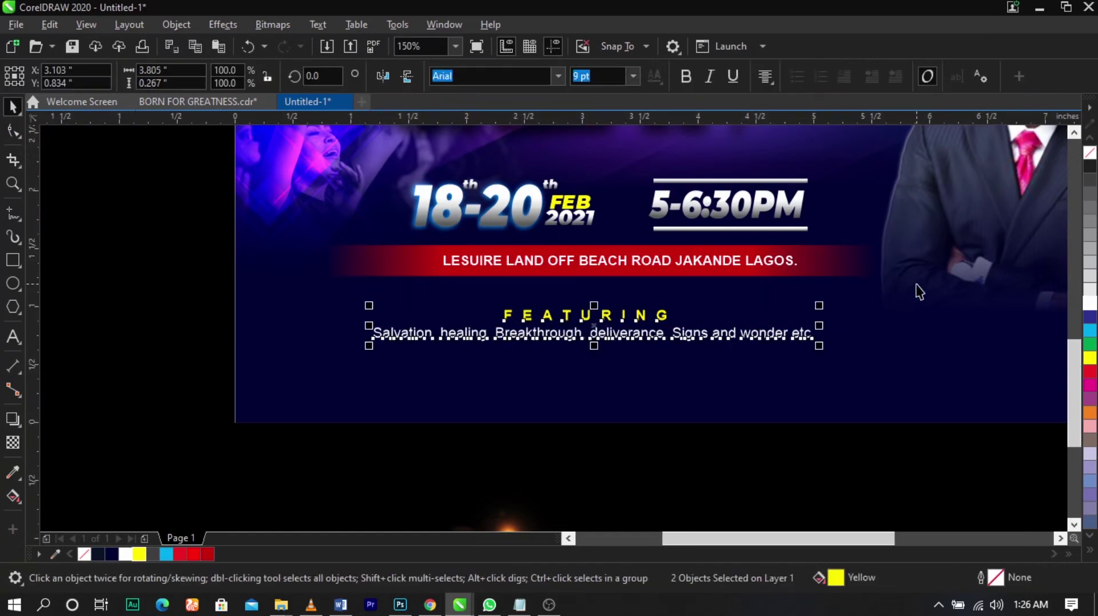
pyautogui.press('Left')
pyautogui.press('Left')
pyautogui.press('Left')
pyautogui.press('Left')
pyautogui.press('Left')
pyautogui.press('Left')
pyautogui.press('Left')
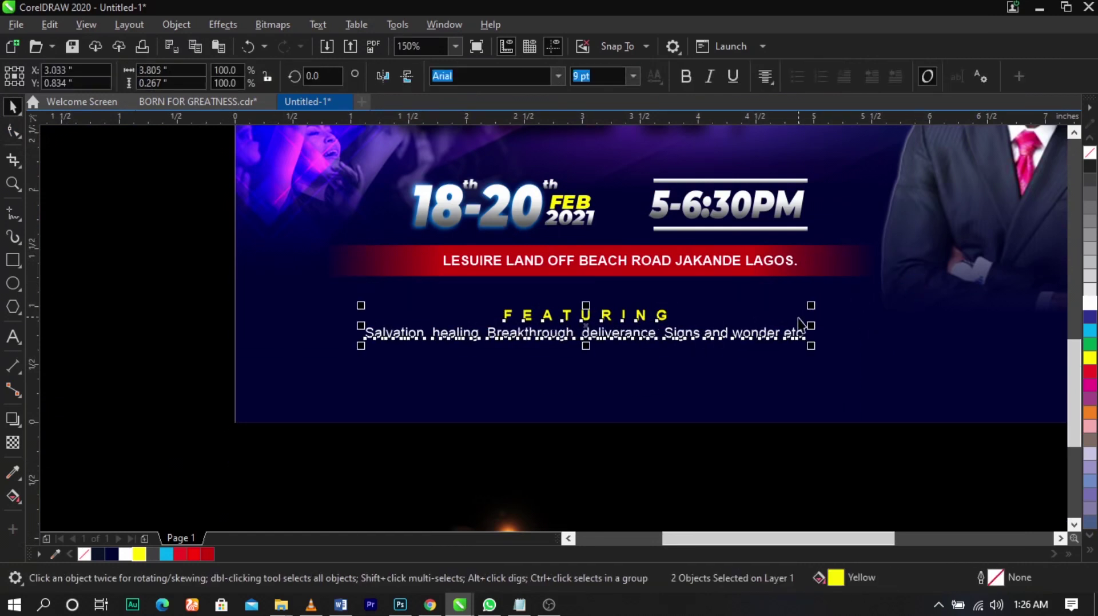
pyautogui.press('Down')
pyautogui.press('Down')
pyautogui.press('Down')
pyautogui.press('Down')
pyautogui.press('Down')
pyautogui.press('Down')
pyautogui.press('Down')
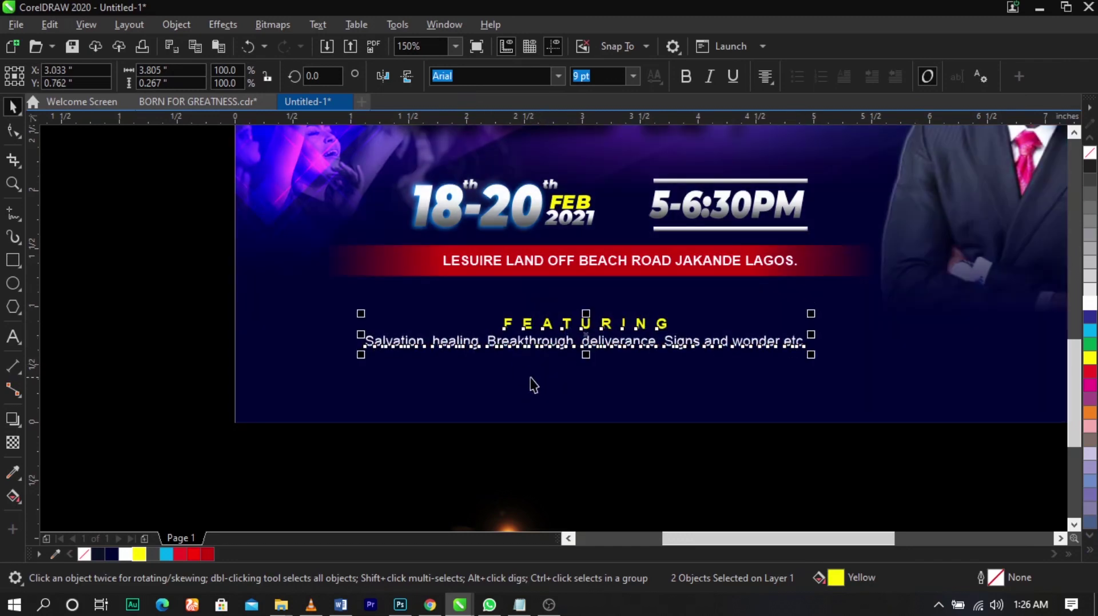
# - Re-center FEATURING over the "Salvation, healing..." line and place it with a slightly larger gap above that line
pyautogui.click(288, 317)
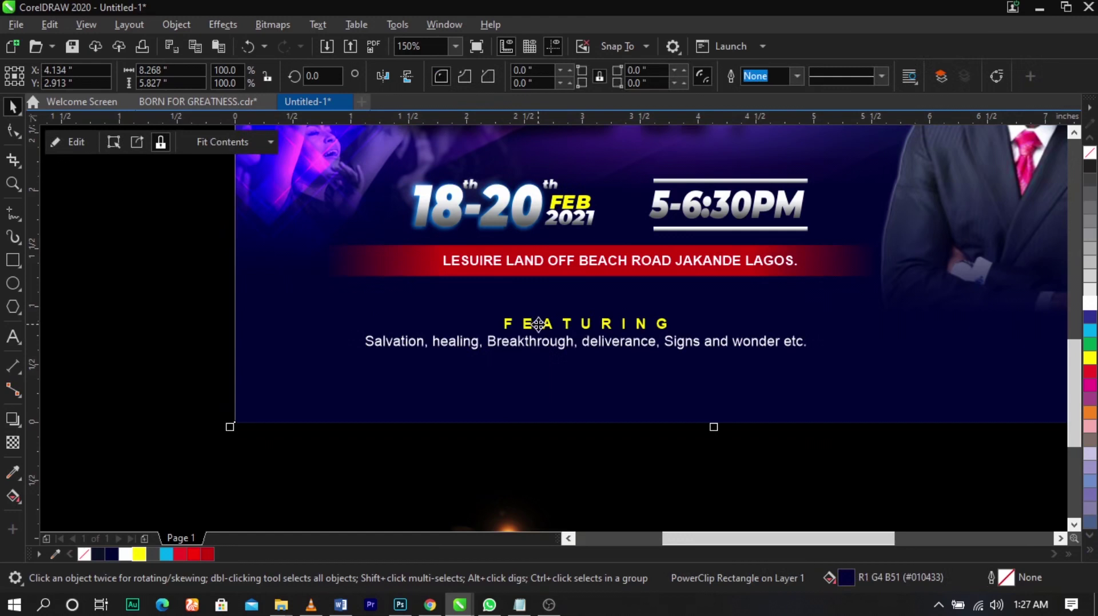
pyautogui.moveTo(538, 324); pyautogui.dragTo(204, 290)
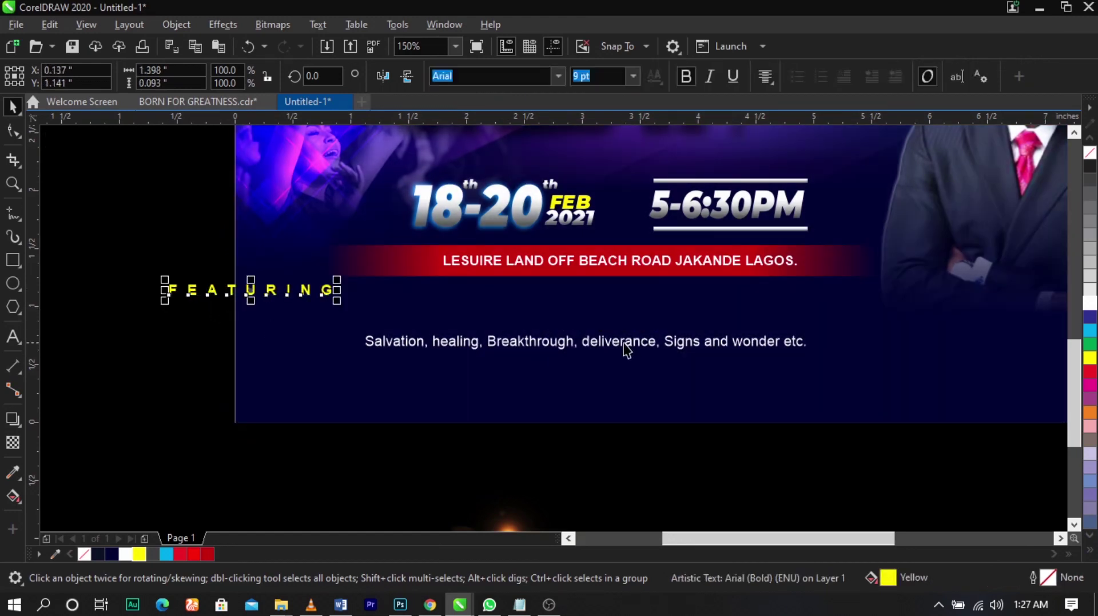
pyautogui.keyDown('shift'); pyautogui.click(621, 340); pyautogui.keyUp('shift')
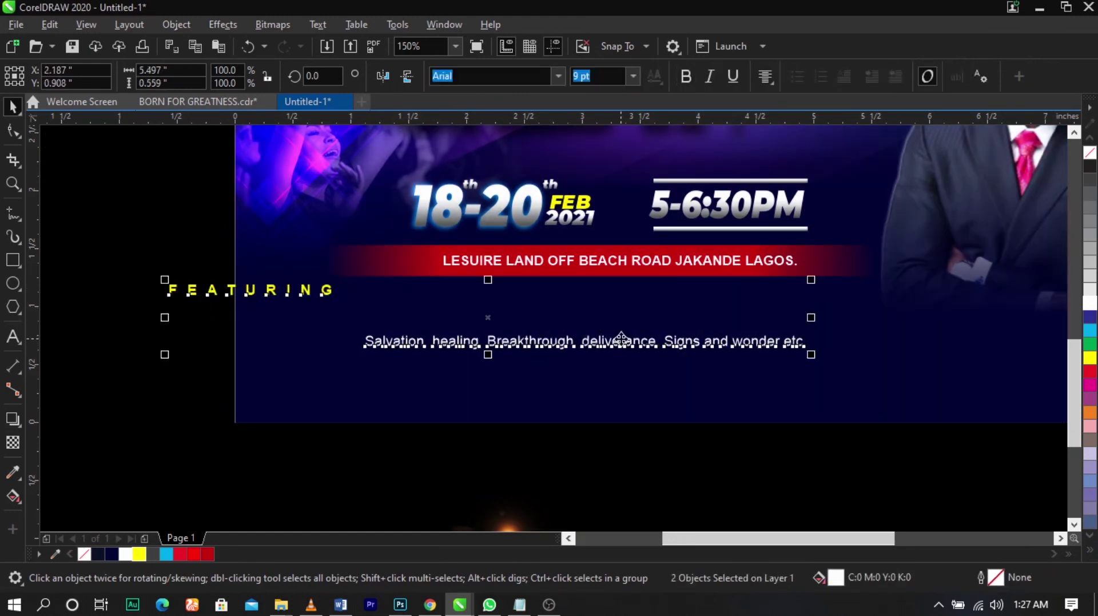
pyautogui.press('c')
pyautogui.click(630, 376)
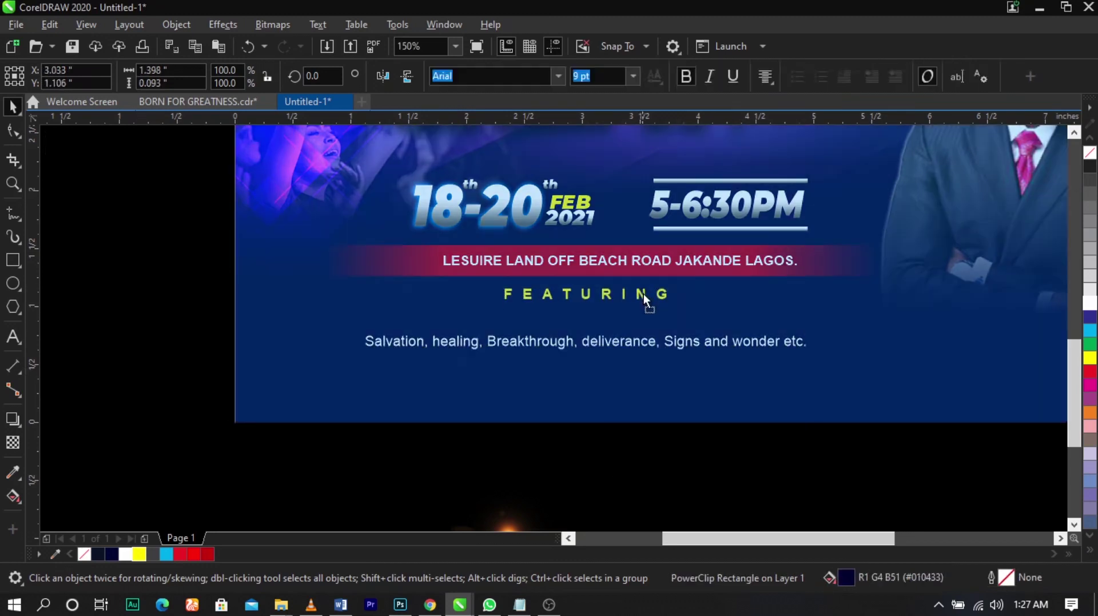
pyautogui.moveTo(644, 293); pyautogui.dragTo(644, 315)
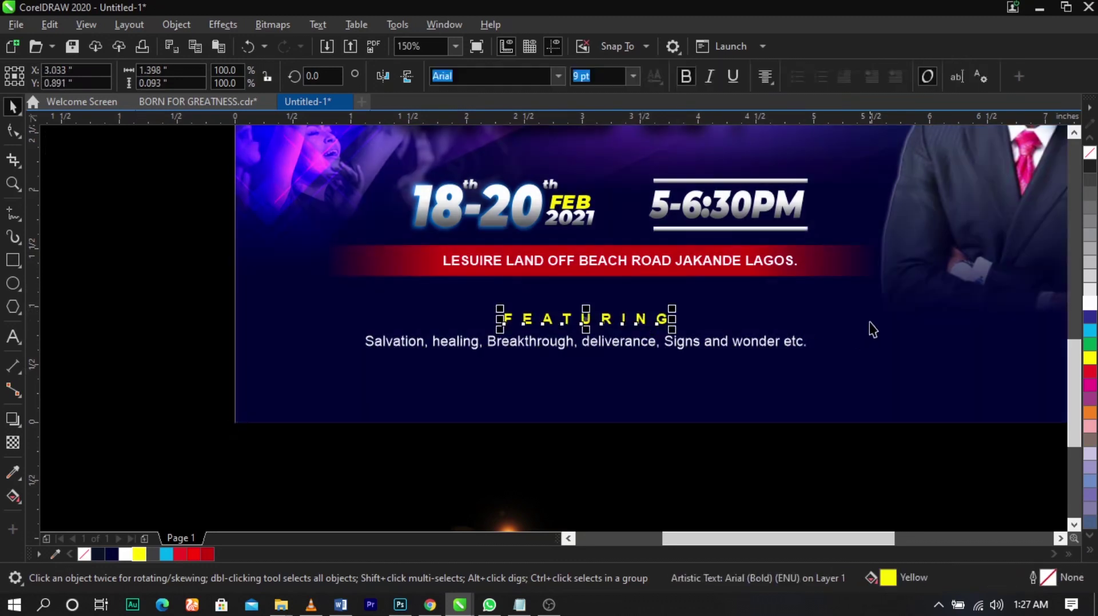
# - Convert the "Salvation, healing..." line to Title Case
pyautogui.doubleClick(762, 347)
pyautogui.hotkey('ctrl', 'a')
pyautogui.hotkey('shift', 'F3')
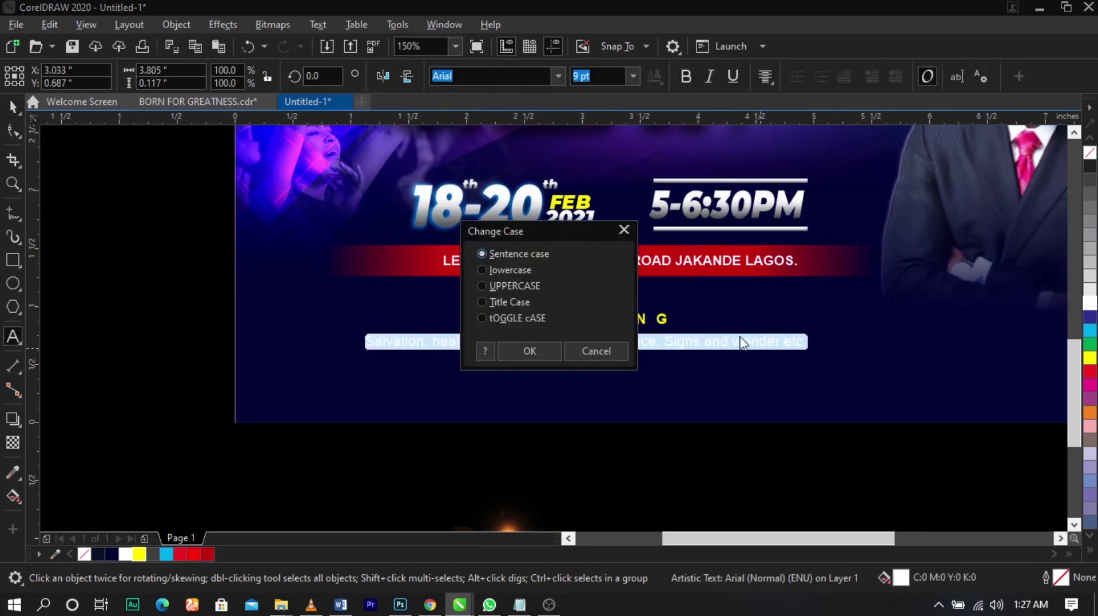
pyautogui.click(489, 293)
pyautogui.click(534, 355)
pyautogui.hotkey('ctrl', 'space')
# - Scale FEATURING and the line below it up together to about 111.7%
pyautogui.keyDown('shift'); pyautogui.click(645, 319); pyautogui.keyUp('shift')
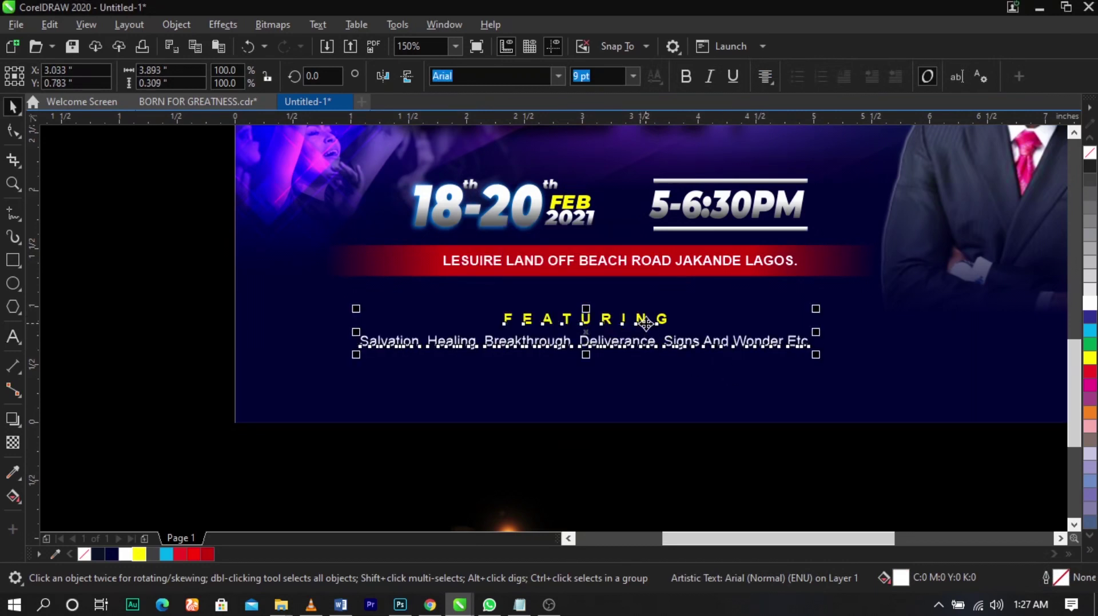
pyautogui.moveTo(817, 368); pyautogui.dragTo(845, 366)
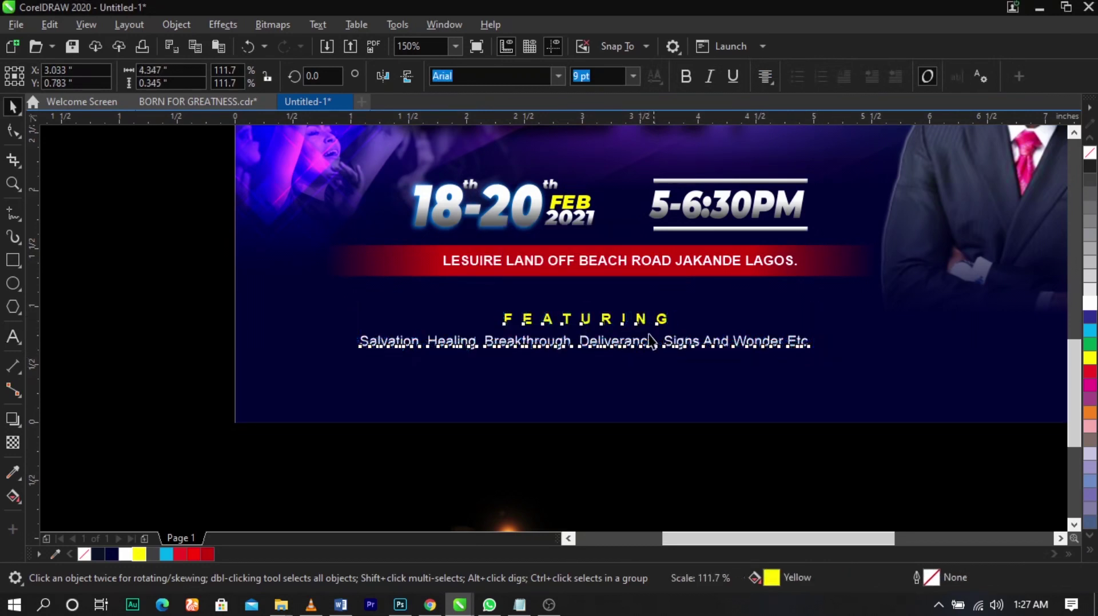
pyautogui.scroll(-1, 648, 334)
pyautogui.click(332, 344)
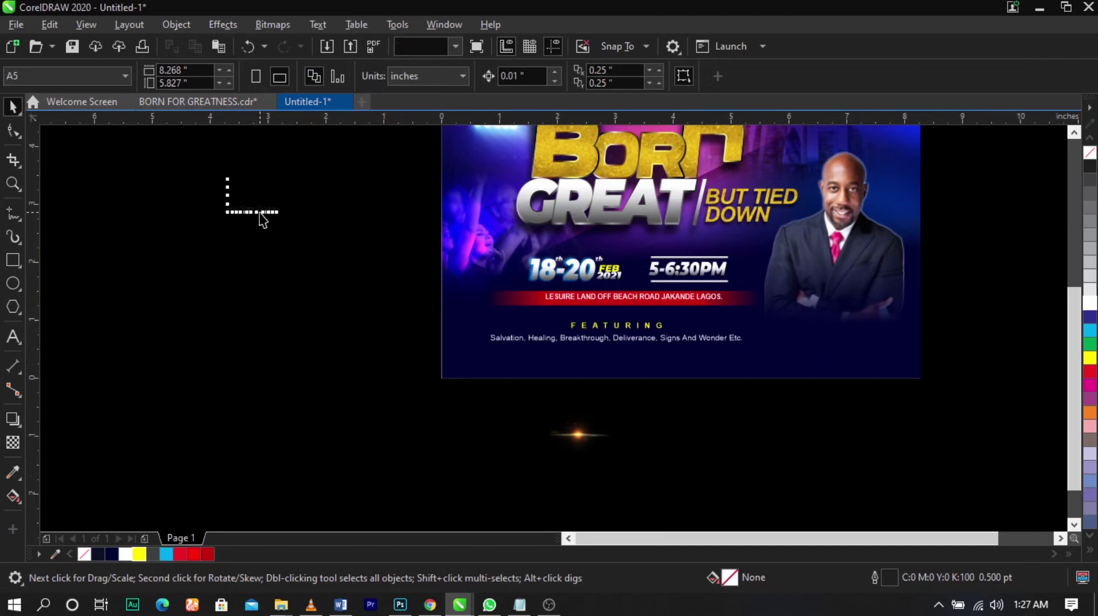
# - Cut the pastor's name from the text placed beside the page
pyautogui.click(260, 213)
pyautogui.press('F2')
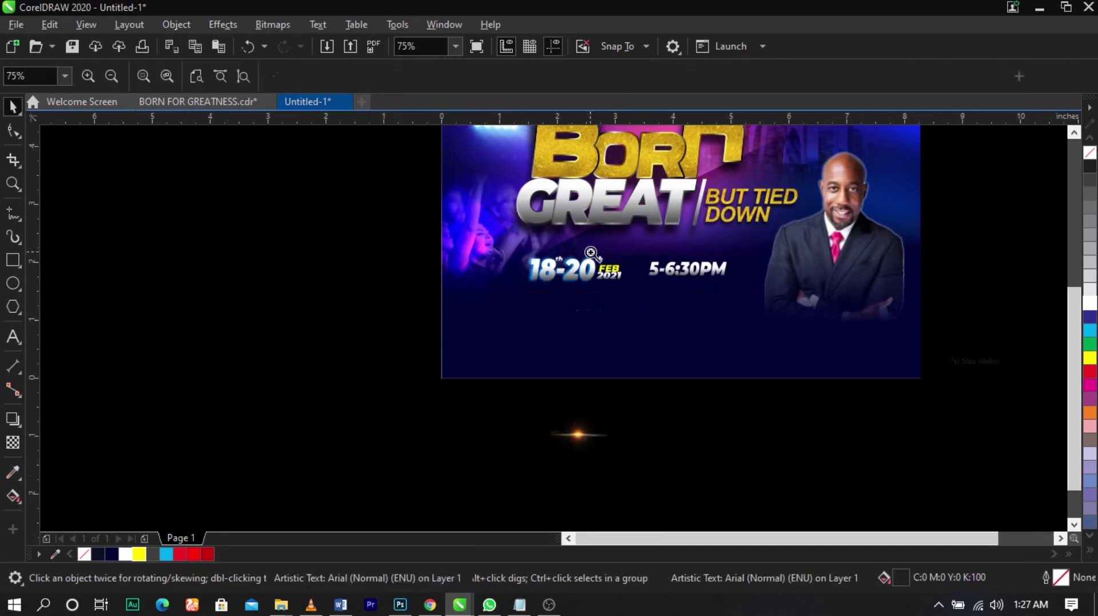
pyautogui.moveTo(590, 274); pyautogui.dragTo(1064, 400)
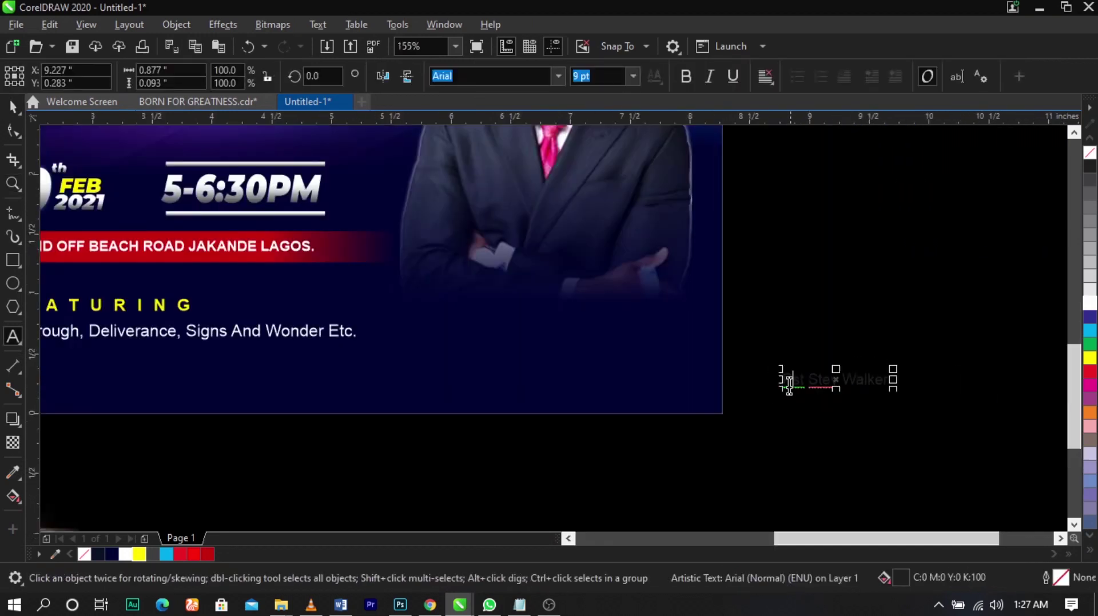
pyautogui.doubleClick(794, 382)
pyautogui.moveTo(793, 381); pyautogui.dragTo(759, 381)
pyautogui.hotkey('ctrl', 'c')
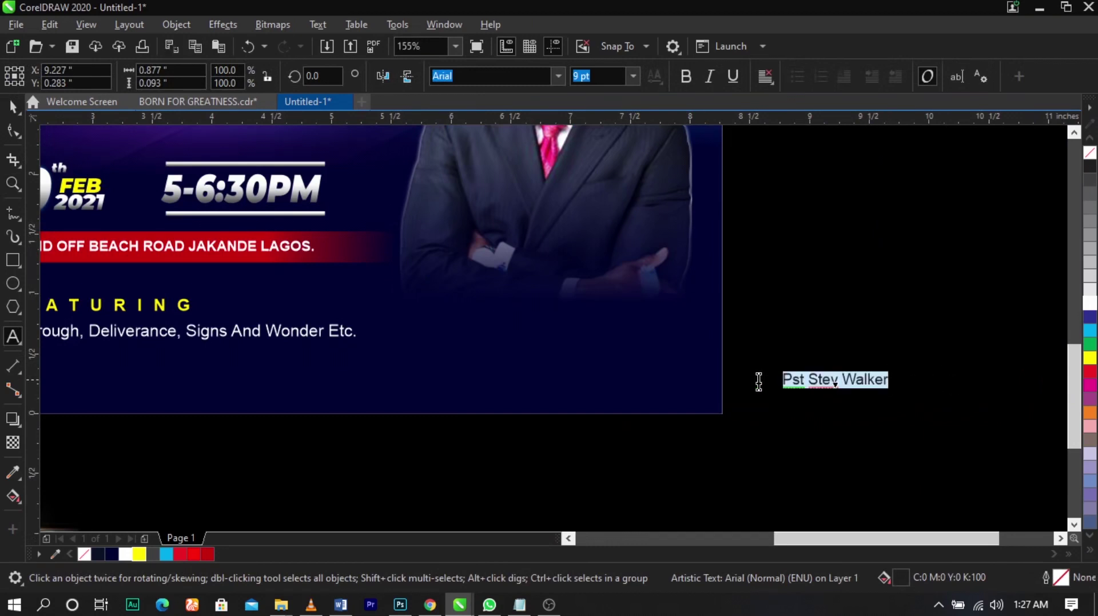
pyautogui.press('BackSpace')
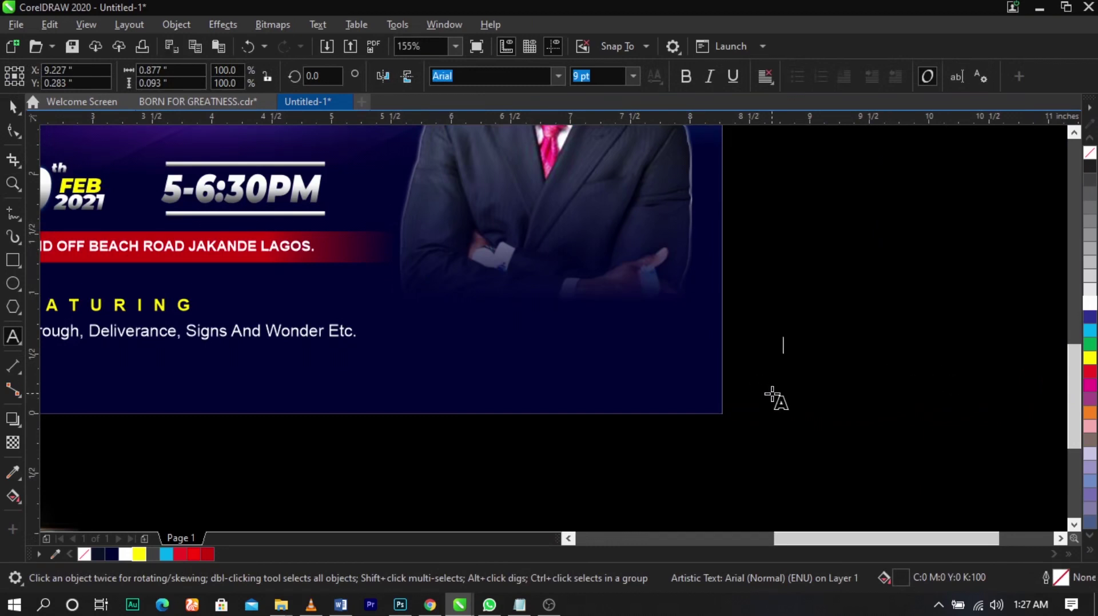
# - Paste the pastor's name on the flyer below the man's photo and color it white
pyautogui.click(506, 360)
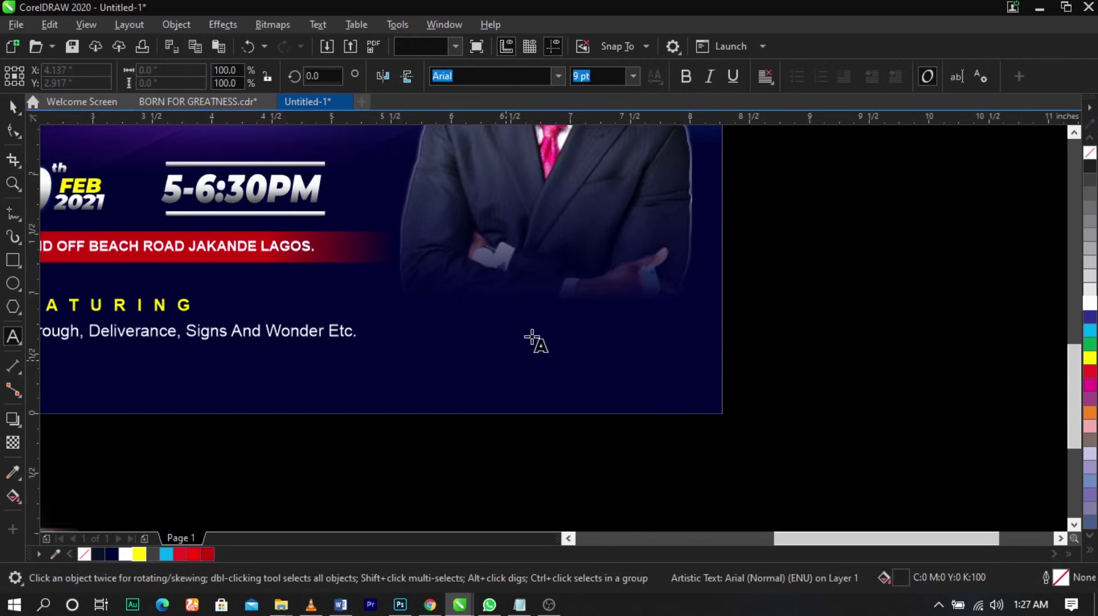
pyautogui.hotkey('ctrl', 'v')
pyautogui.hotkey('ctrl', 'space')
pyautogui.press('z')
pyautogui.moveTo(331, 211); pyautogui.dragTo(801, 428)
pyautogui.press('space')
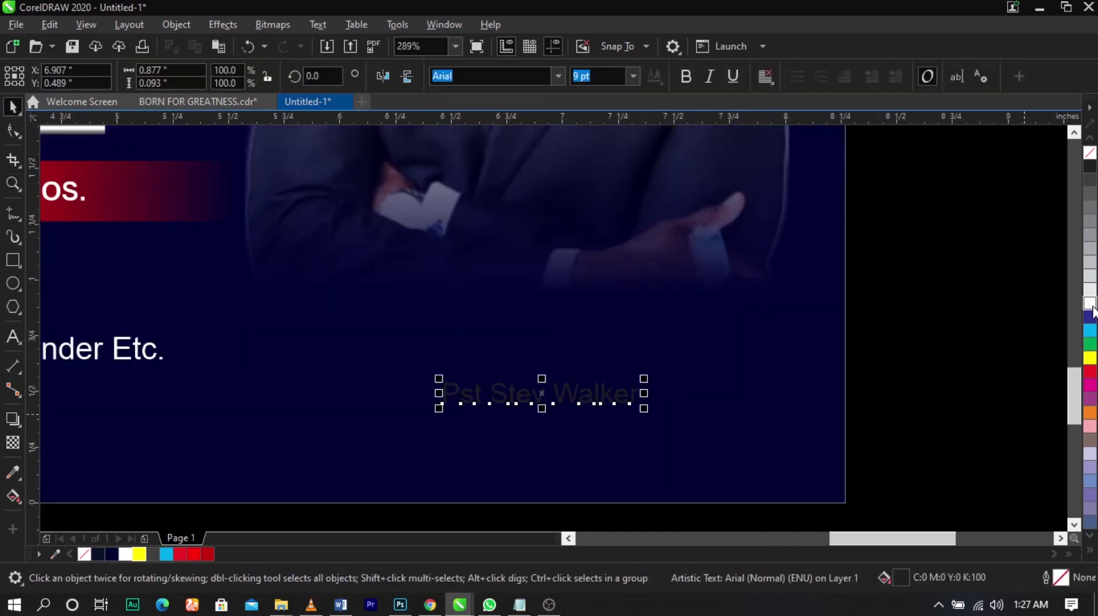
pyautogui.click(1090, 302)
# - Place a copy of the pastor's name above the original and change it to "Ministering" in UPPERCASE
pyautogui.moveTo(609, 396); pyautogui.dragTo(623, 306)
pyautogui.rightClick(623, 306)
pyautogui.doubleClick(621, 306)
pyautogui.hotkey('ctrl', 'a')
pyautogui.write('Mi')
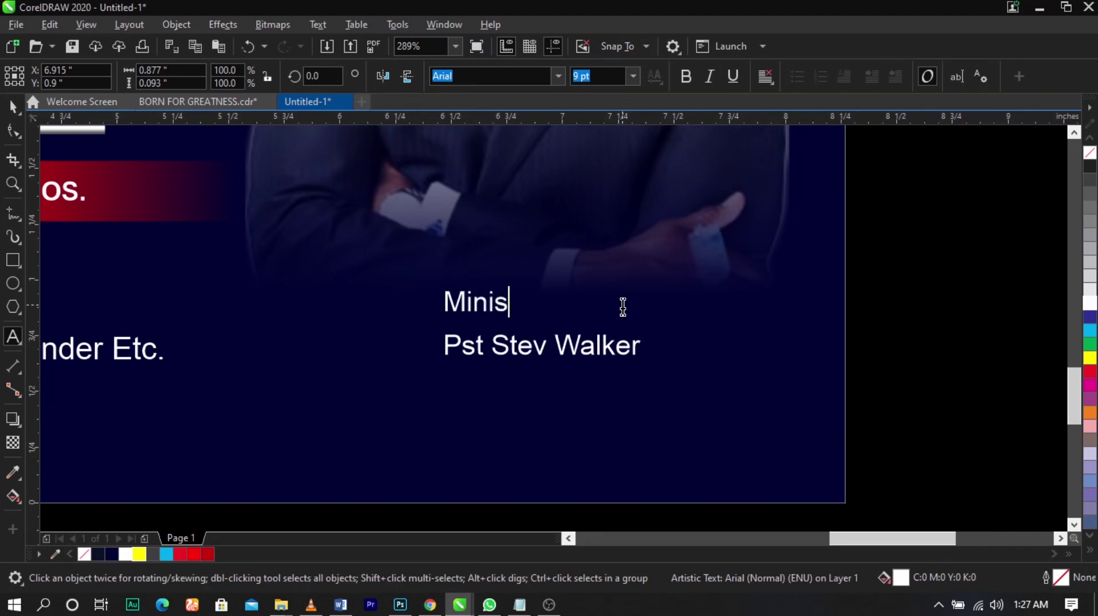
pyautogui.hotkey('ctrl', 'a')
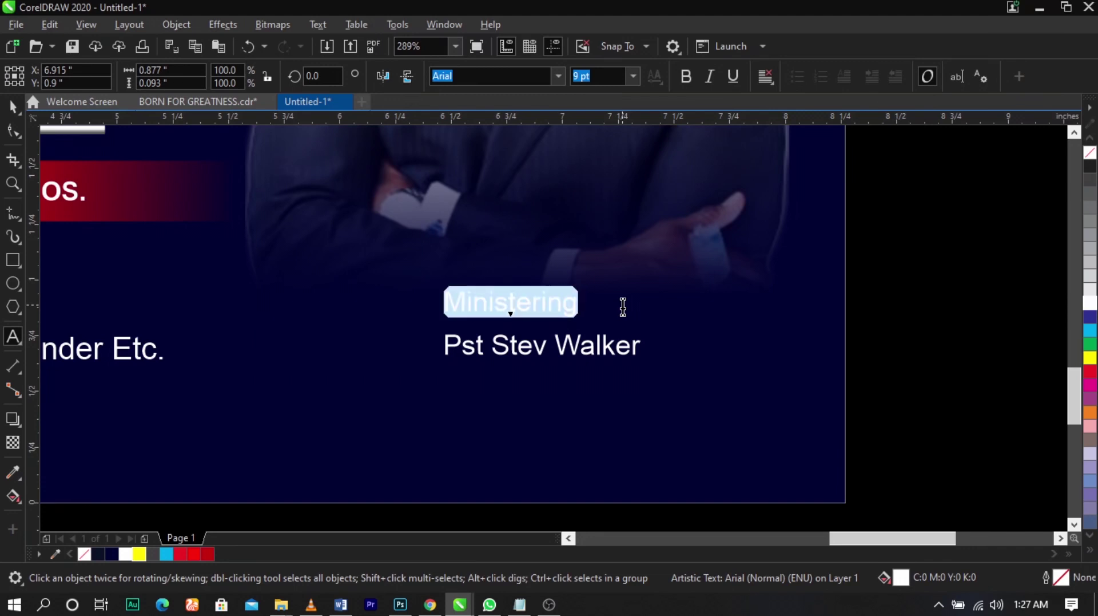
pyautogui.hotkey('shift', 'F3')
pyautogui.click(527, 288)
pyautogui.click(524, 350)
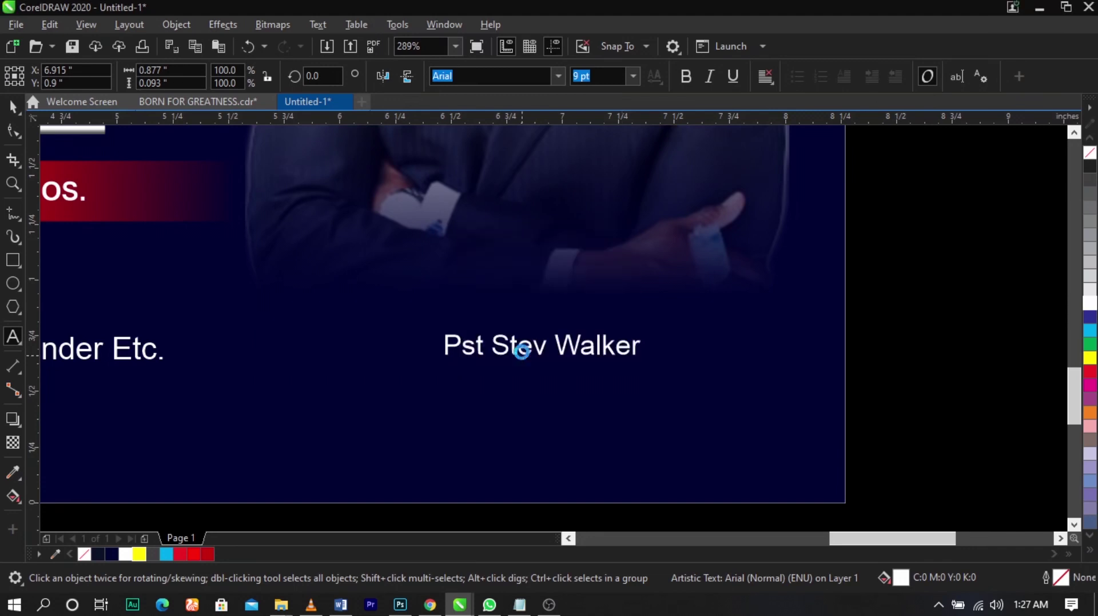
# - Color MINISTERING yellow, reduce it to about 7 pt with wider letter spacing, and center it over the pastor's name
pyautogui.click(1091, 360)
pyautogui.moveTo(629, 317)
pyautogui.mouseDown()
pyautogui.moveTo(589, 321)
pyautogui.moveTo(669, 314)
pyautogui.moveTo(633, 321)
pyautogui.mouseUp()
pyautogui.press('F10')
pyautogui.press('space')
pyautogui.keyDown('shift'); pyautogui.click(627, 347); pyautogui.keyUp('shift')
pyautogui.press('c')
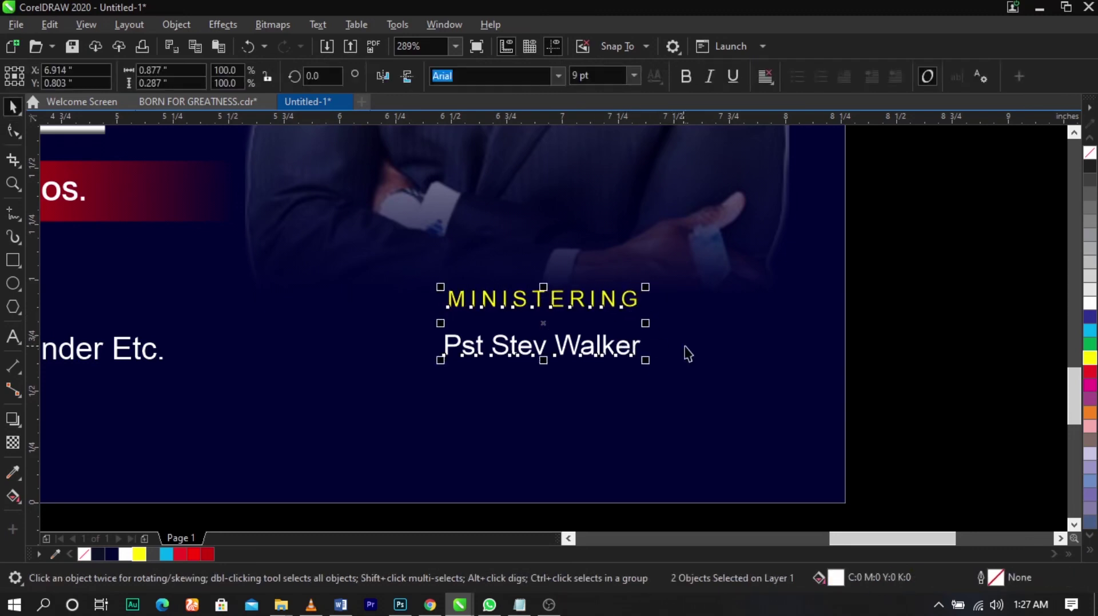
# - Tighten the letter spacing of MINISTERING slightly so the word spans about 0.79 inches
pyautogui.click(688, 349)
pyautogui.click(23, 142)
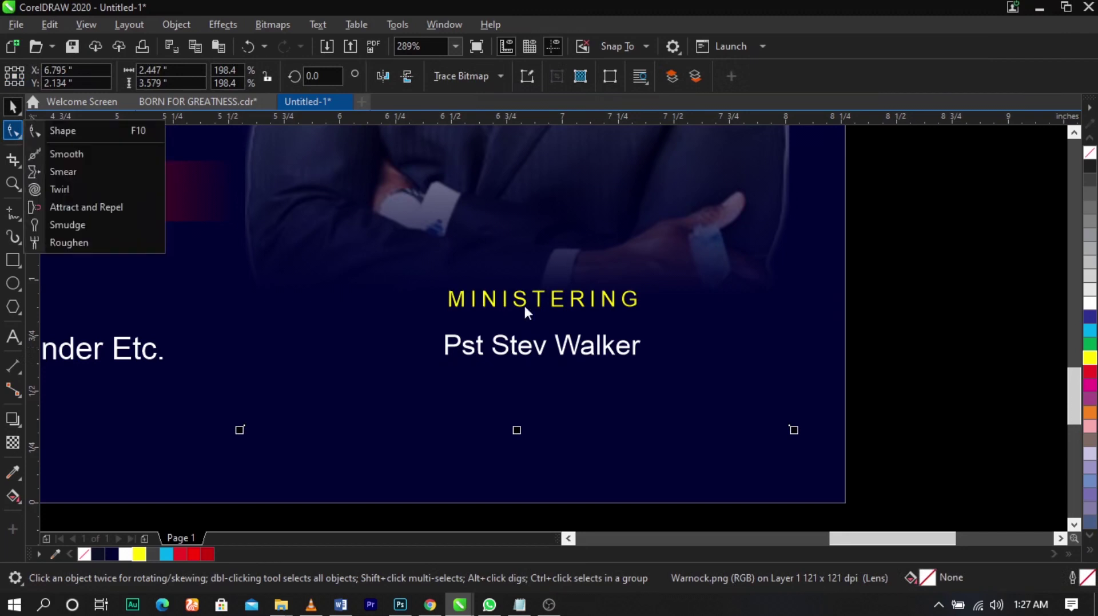
pyautogui.click(14, 135)
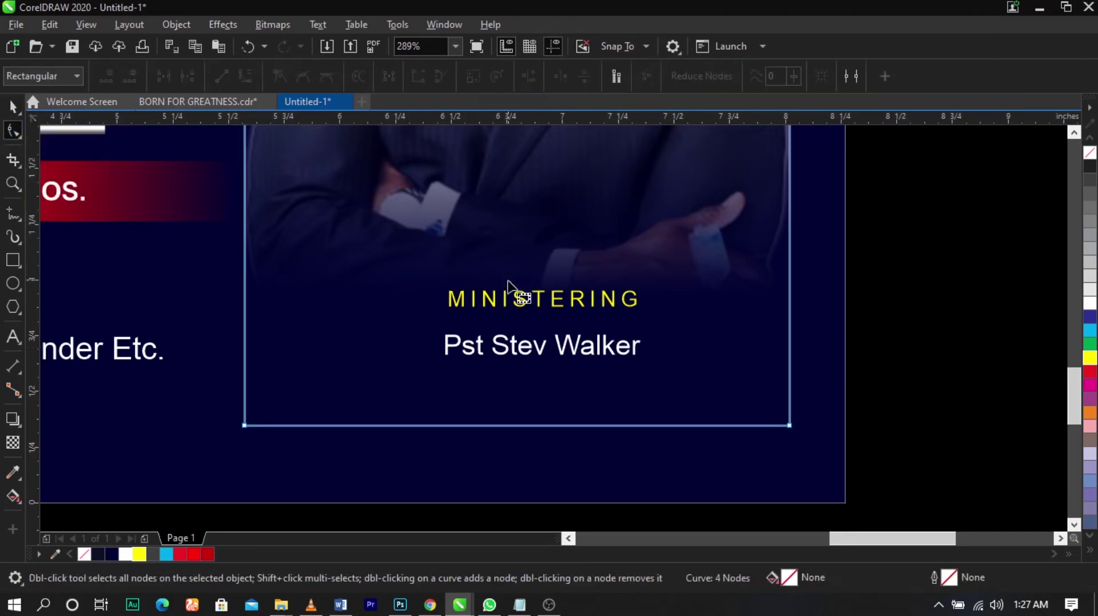
pyautogui.click(524, 300)
pyautogui.moveTo(643, 313)
pyautogui.mouseDown()
pyautogui.moveTo(1010, 326)
pyautogui.moveTo(589, 332)
pyautogui.moveTo(625, 317)
pyautogui.mouseUp()
pyautogui.click(600, 319)
pyautogui.click(601, 312)
pyautogui.press('space')
# - Break the pastor's name into two lines before the surname and convert it to UPPERCASE
pyautogui.doubleClick(634, 352)
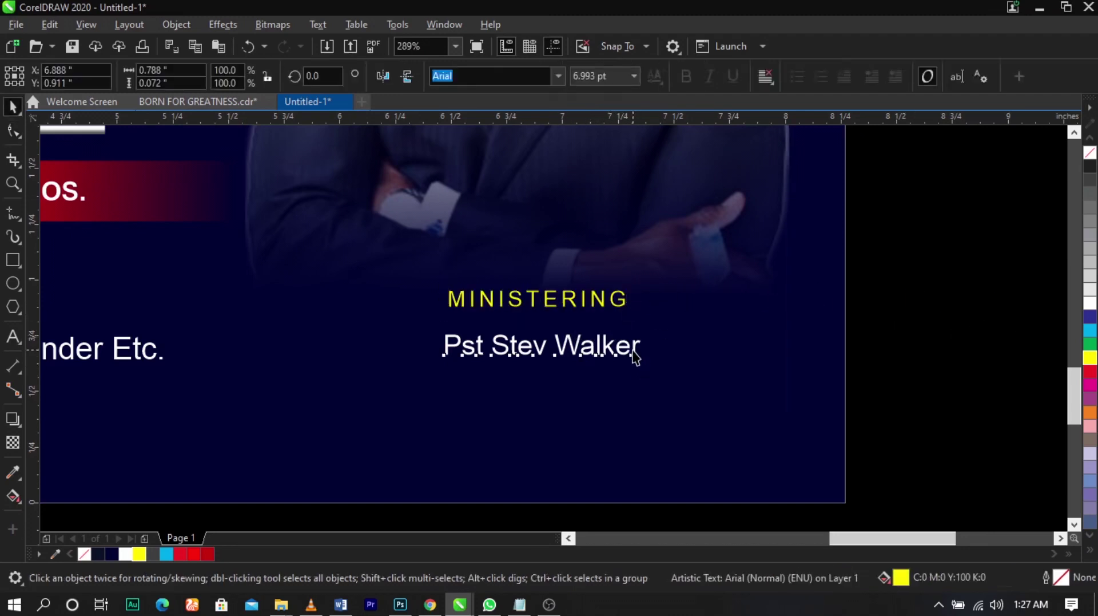
pyautogui.press('Return')
pyautogui.hotkey('ctrl', 'a')
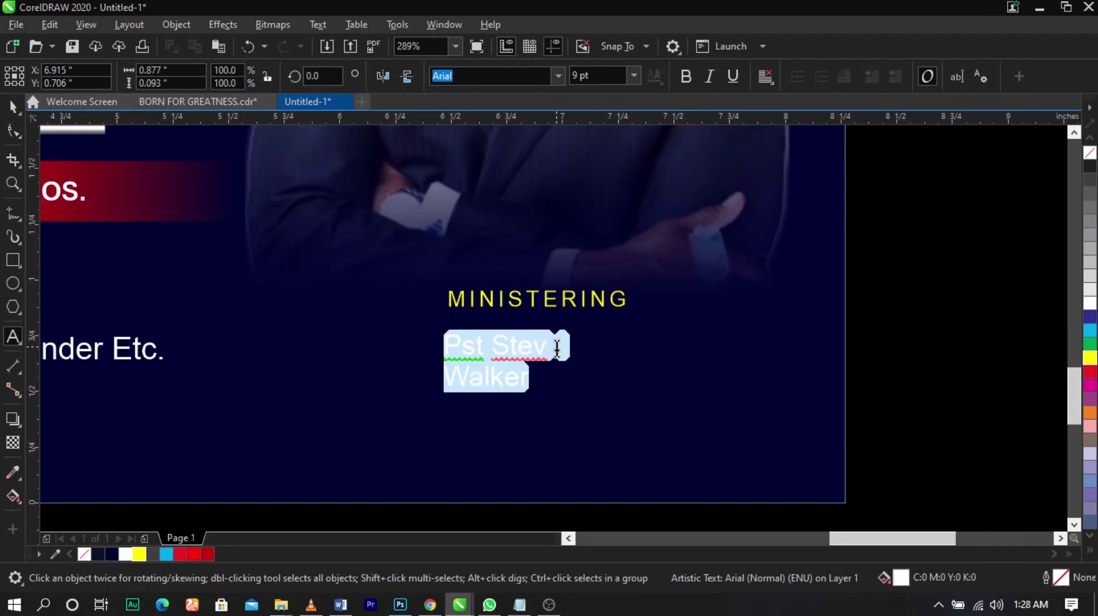
pyautogui.hotkey('shift', 'F3')
pyautogui.click(506, 286)
pyautogui.click(531, 350)
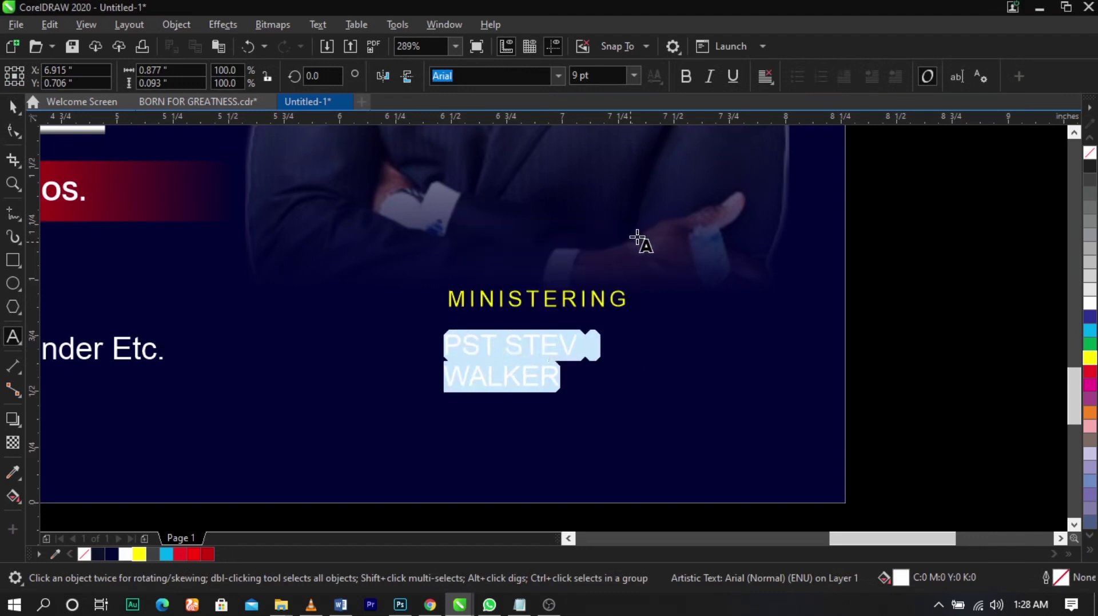
# - Make the pastor's name bold, move it closer beneath MINISTERING and left-align the two texts
pyautogui.click(688, 73)
pyautogui.hotkey('ctrl', 'space')
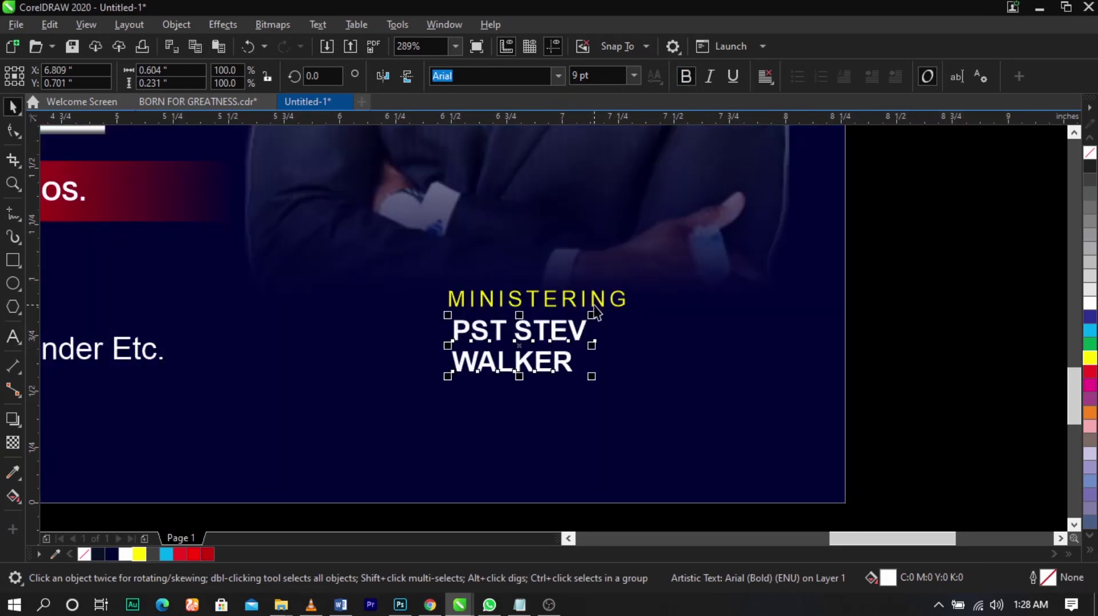
pyautogui.keyDown('shift'); pyautogui.click(596, 300); pyautogui.keyUp('shift')
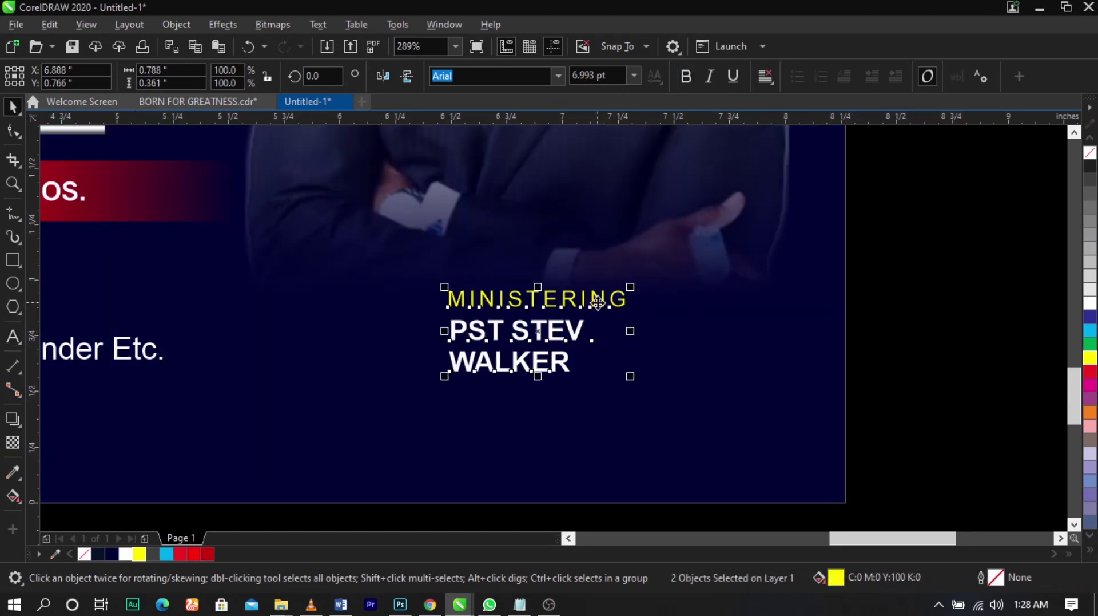
pyautogui.click(653, 335)
pyautogui.click(552, 338)
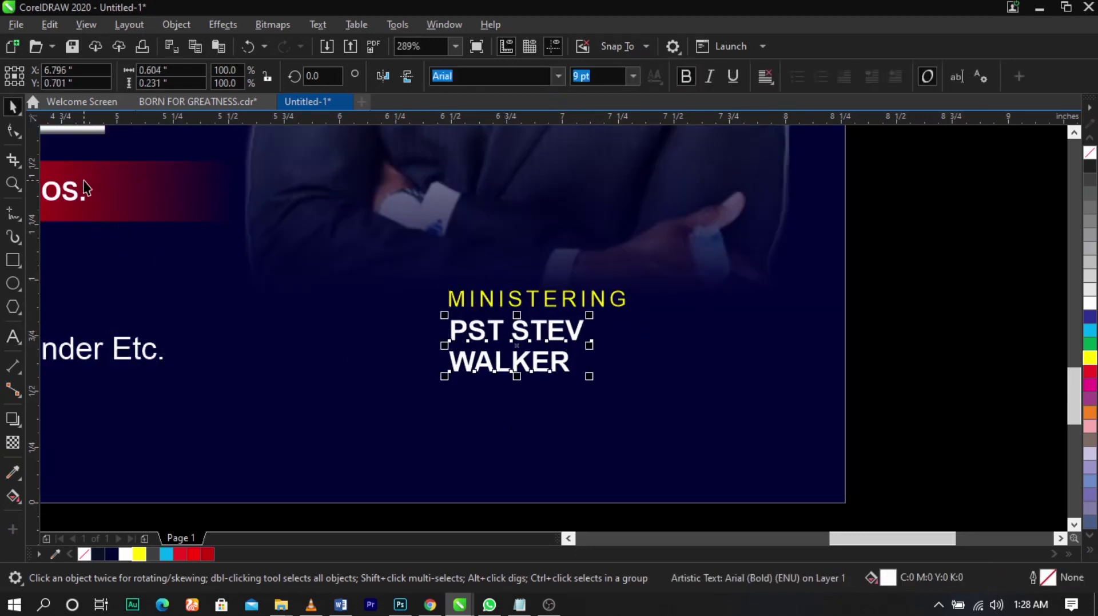
# - Tighten the line spacing between the two lines of the pastor's name
pyautogui.click(14, 133)
pyautogui.moveTo(433, 380); pyautogui.dragTo(438, 365)
pyautogui.press('space')
# - Scale MINISTERING and the pastor's name together to about 0.98 inches wide and move them slightly up beneath the photo
pyautogui.moveTo(671, 279); pyautogui.dragTo(386, 405)
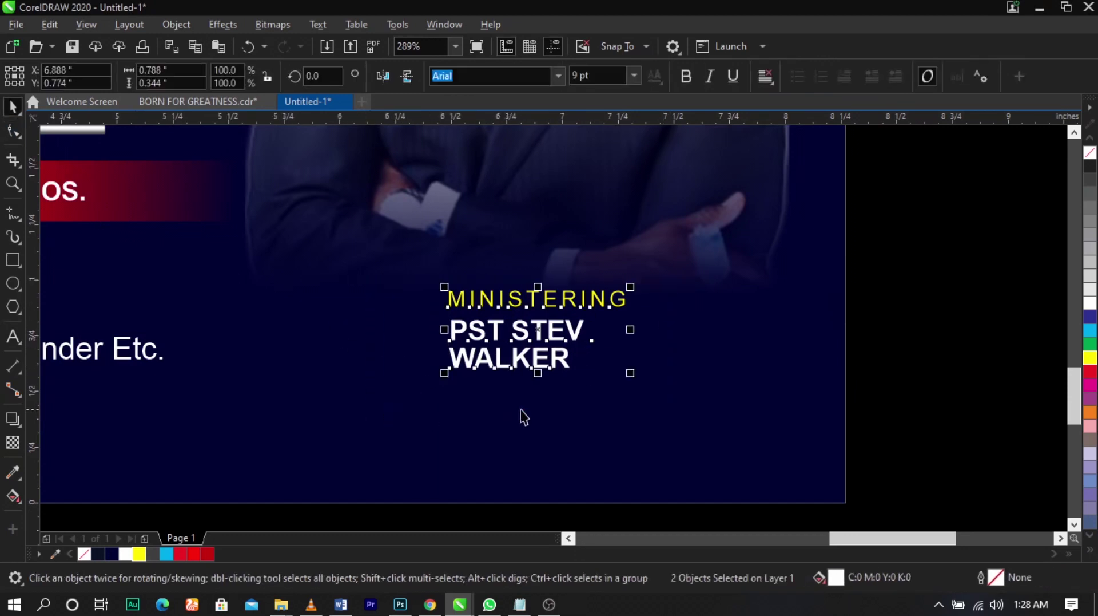
pyautogui.moveTo(632, 377); pyautogui.dragTo(674, 394)
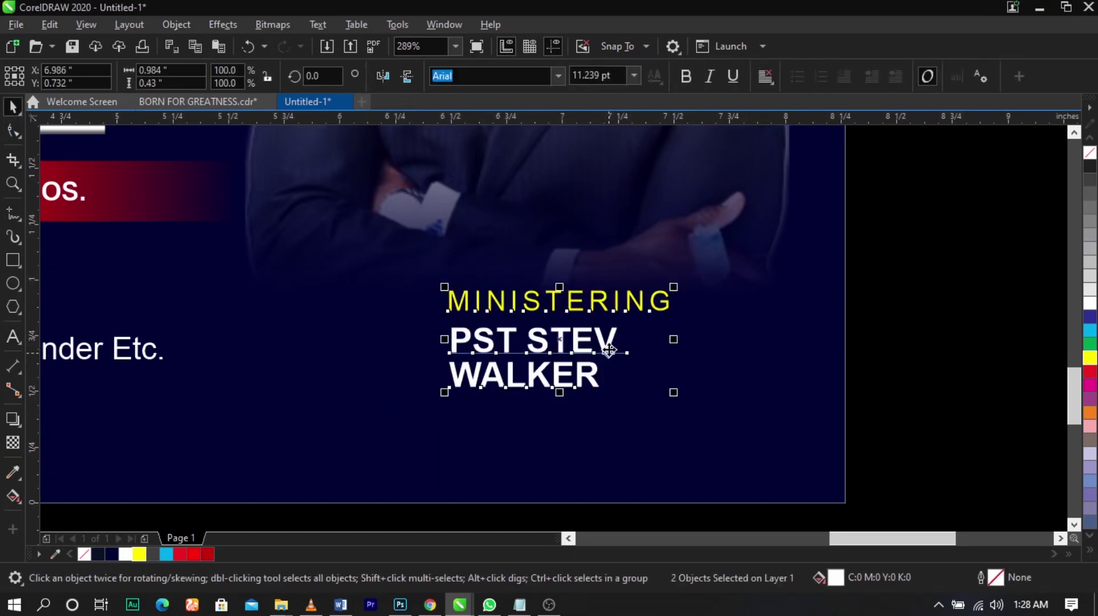
pyautogui.moveTo(606, 351); pyautogui.dragTo(596, 331)
pyautogui.scroll(-2, 653, 324)
pyautogui.click(785, 364)
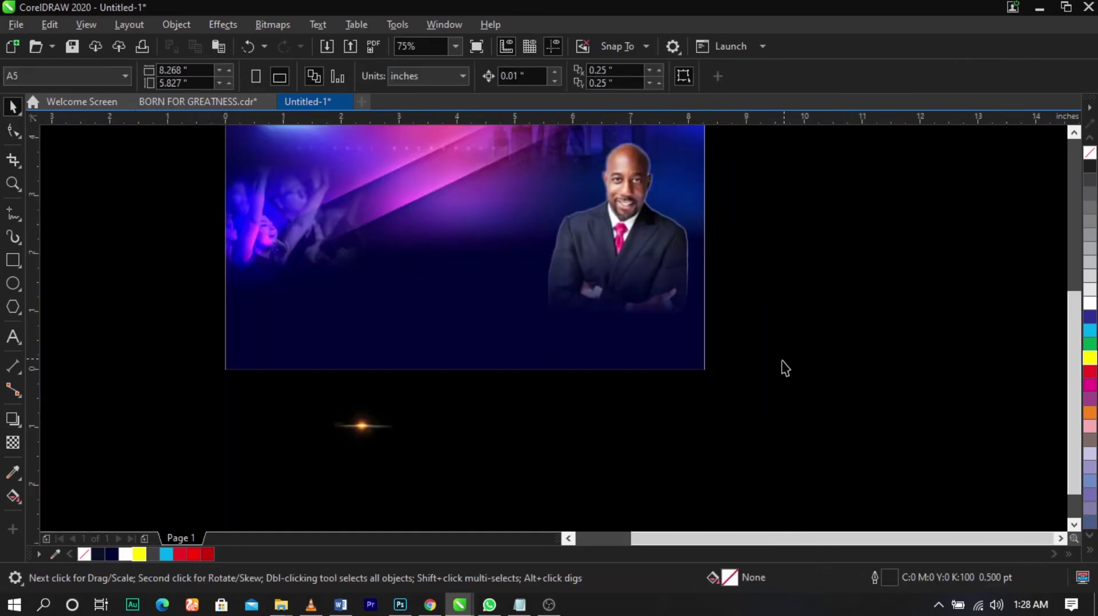
pyautogui.press('z')
pyautogui.moveTo(794, 442); pyautogui.dragTo(114, 51)
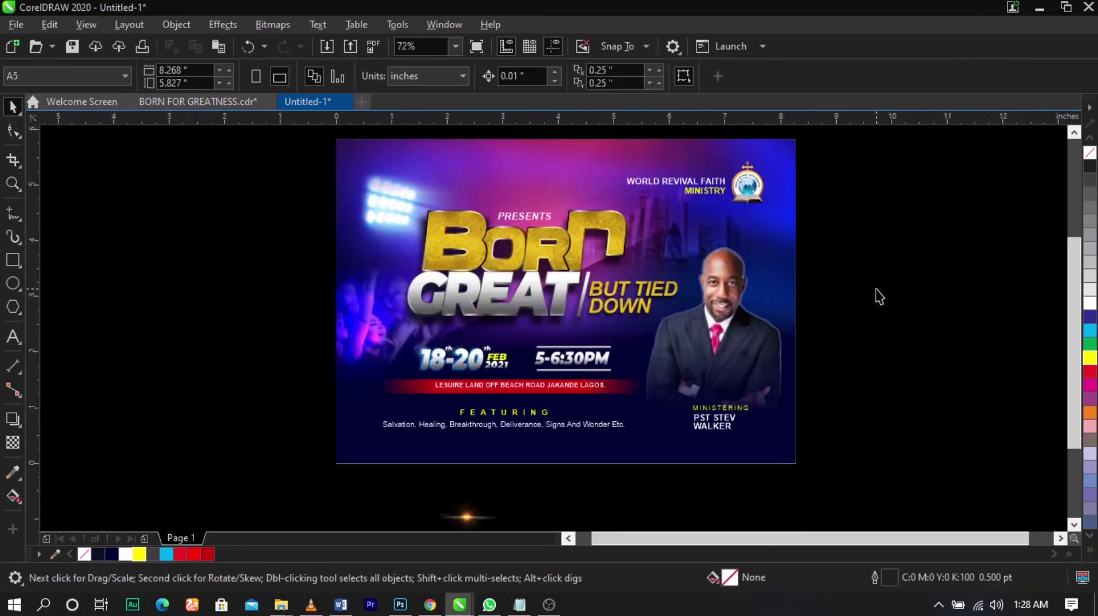
# - Open the background PowerClip, move the stadium lights slightly up and outward toward the page corner, and finish editing the contents
pyautogui.click(388, 201)
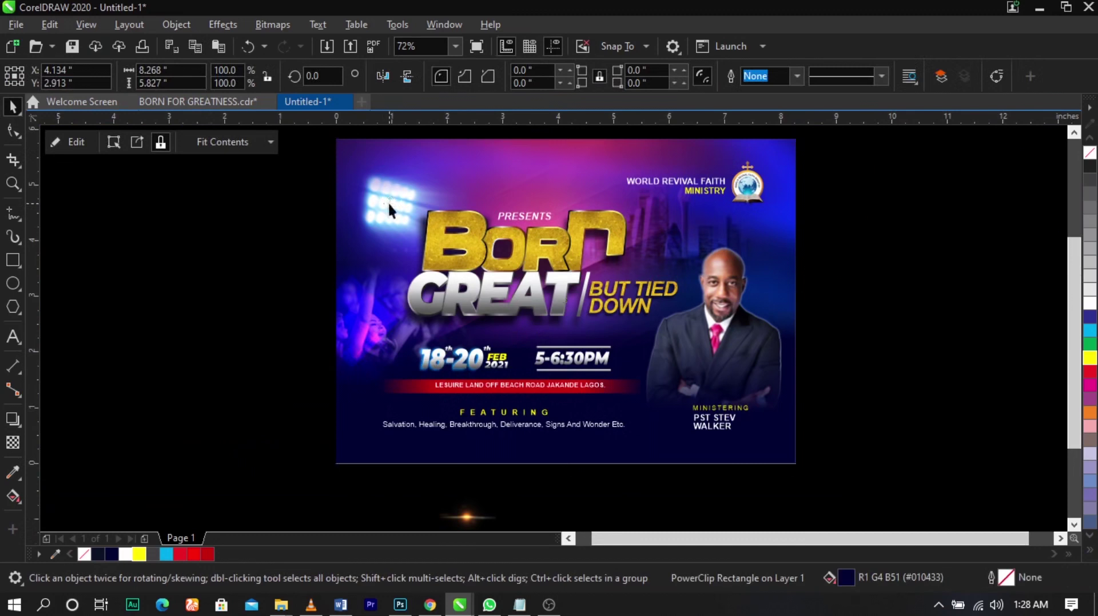
pyautogui.keyDown('ctrl'); pyautogui.click(388, 201); pyautogui.keyUp('ctrl')
pyautogui.moveTo(405, 214); pyautogui.dragTo(405, 209)
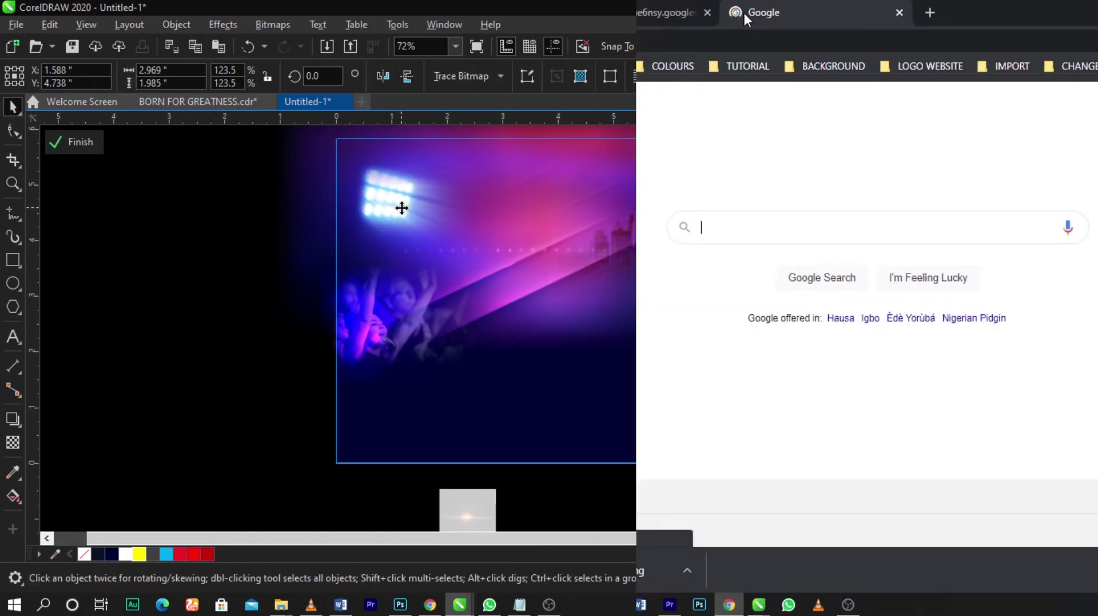
pyautogui.moveTo(402, 208); pyautogui.dragTo(400, 197)
pyautogui.click(786, 233)
pyautogui.keyDown('ctrl'); pyautogui.click(191, 229); pyautogui.keyUp('ctrl')
pyautogui.click(192, 229)
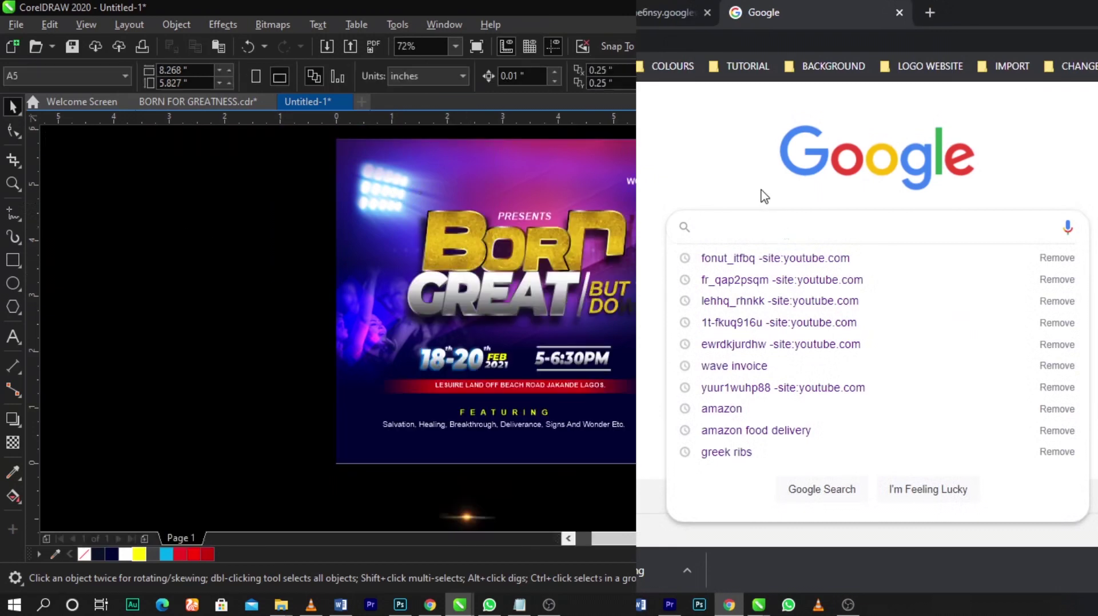
# - Search Google for "sky lense png" and place the lens flare image beside the flyer, enlarged to about 3.54 inches square
pyautogui.click(761, 191)
pyautogui.click(763, 216)
pyautogui.write('l')
pyautogui.moveTo(483, 516); pyautogui.dragTo(210, 318)
pyautogui.moveTo(227, 282); pyautogui.dragTo(552, 148)
pyautogui.write('ense')
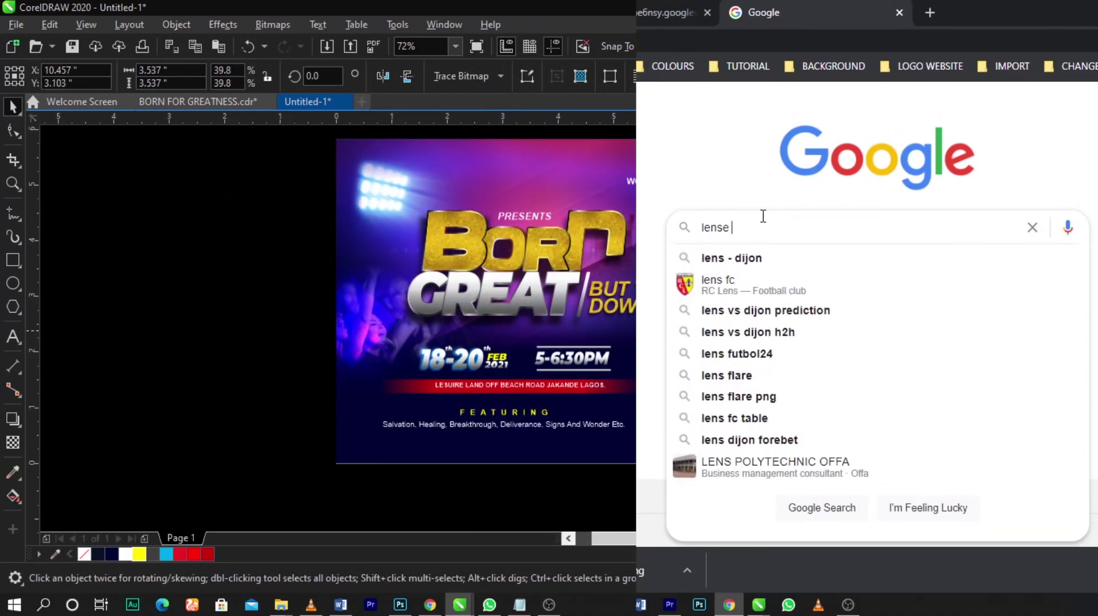
pyautogui.write(' sky lens')
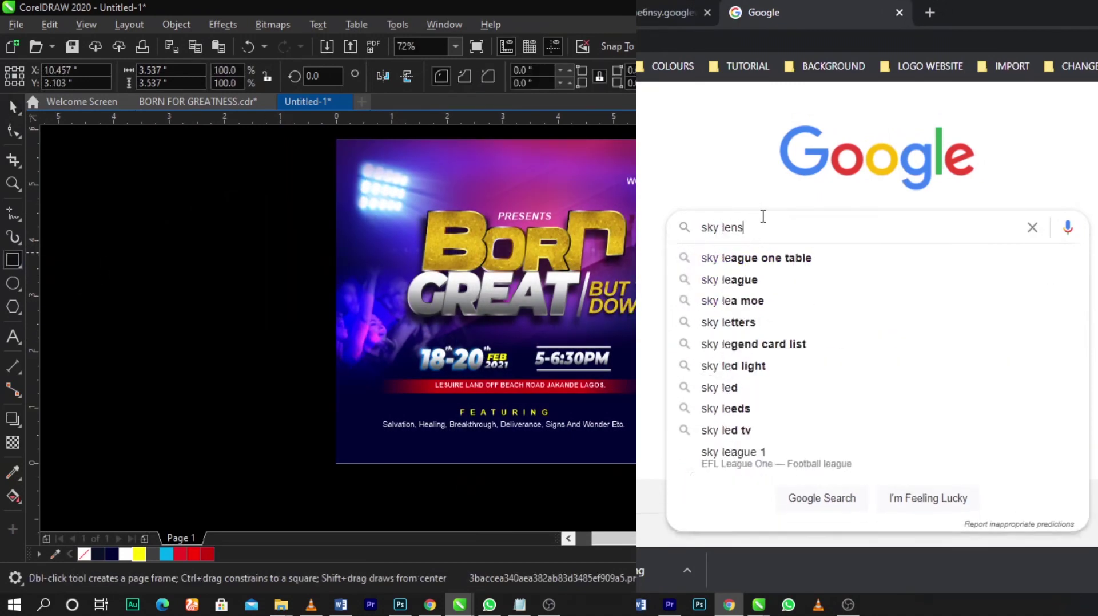
pyautogui.write('e png')
pyautogui.press('Return')
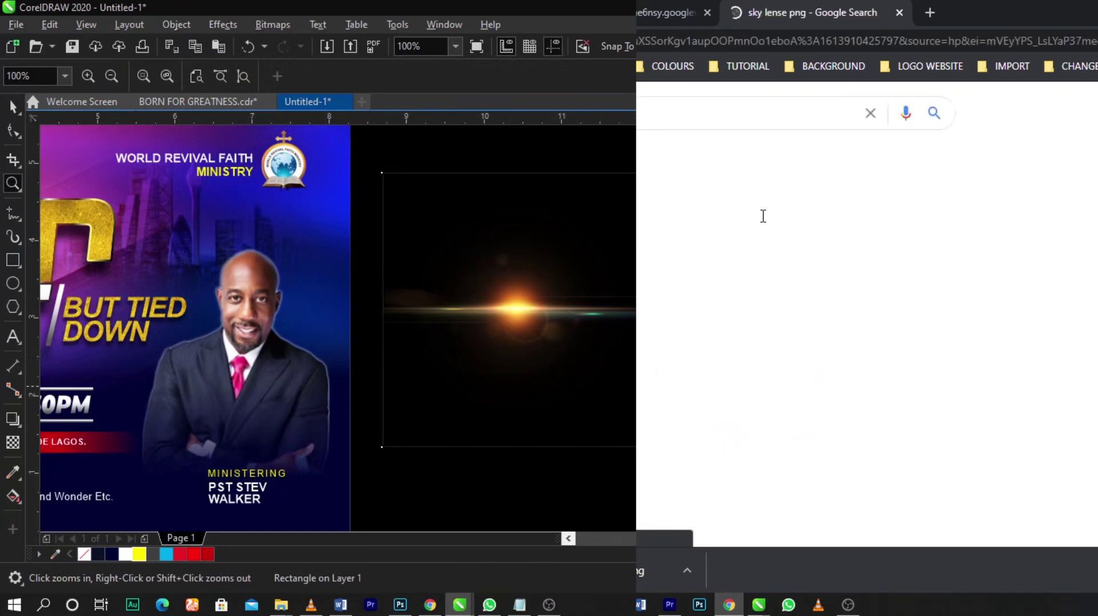
# - Fill the rectangle drawn over the lens flare with white while browsing the lens flare image results
pyautogui.press('space')
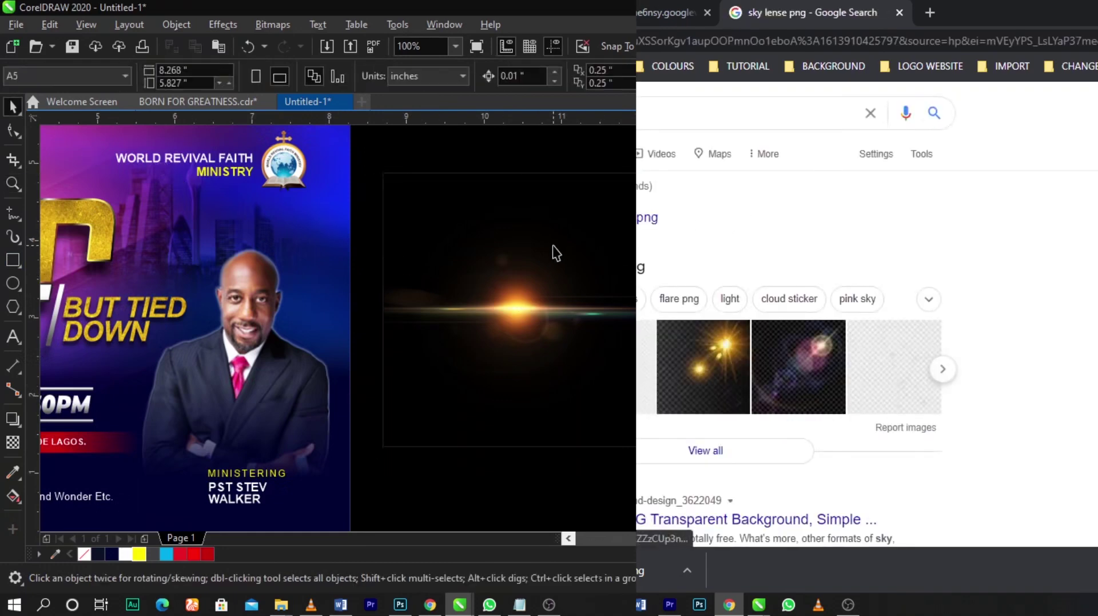
pyautogui.click(556, 247)
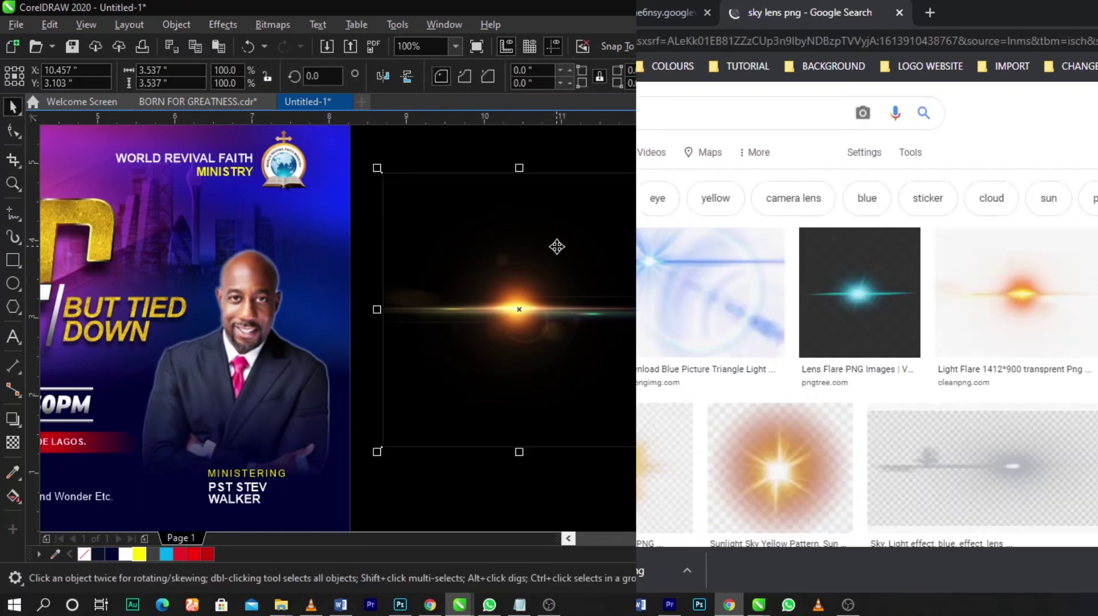
pyautogui.scroll(2, 867, 331)
pyautogui.click(1087, 287)
pyautogui.scroll(-8, 867, 332)
pyautogui.click(675, 233)
pyautogui.click(616, 226)
pyautogui.scroll(-3, 868, 331)
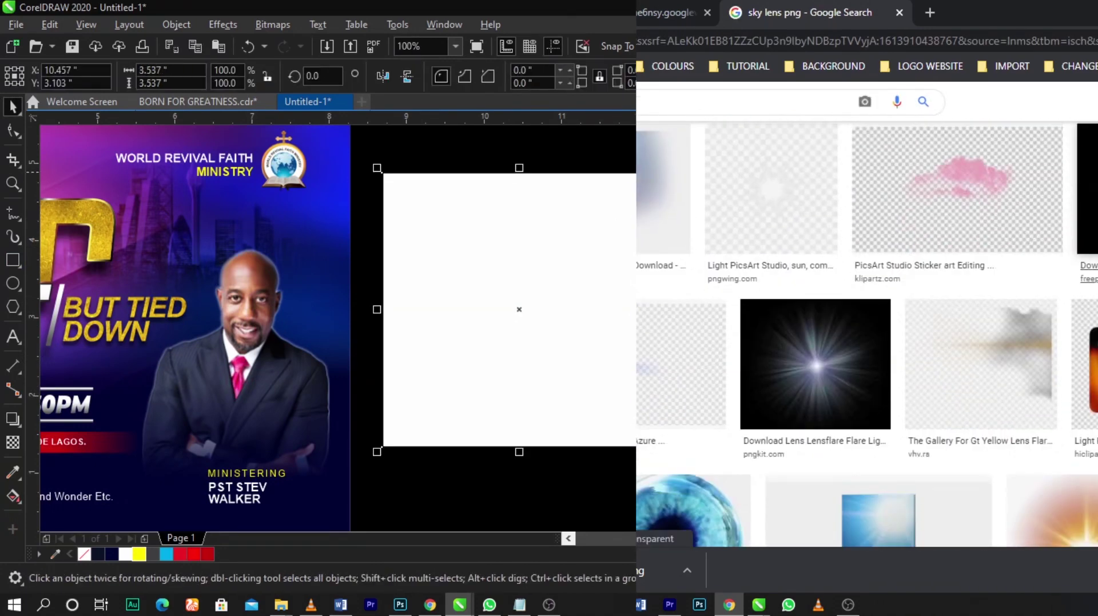
# - Enlarge the white rectangle to about 4.44 inches, send it behind the lens flare, and move both farther away from the flyer
pyautogui.moveTo(662, 168); pyautogui.dragTo(696, 134)
pyautogui.click(1089, 189)
pyautogui.hotkey('shift', 'pagedown')
pyautogui.keyDown('shift'); pyautogui.click(496, 228); pyautogui.keyUp('shift')
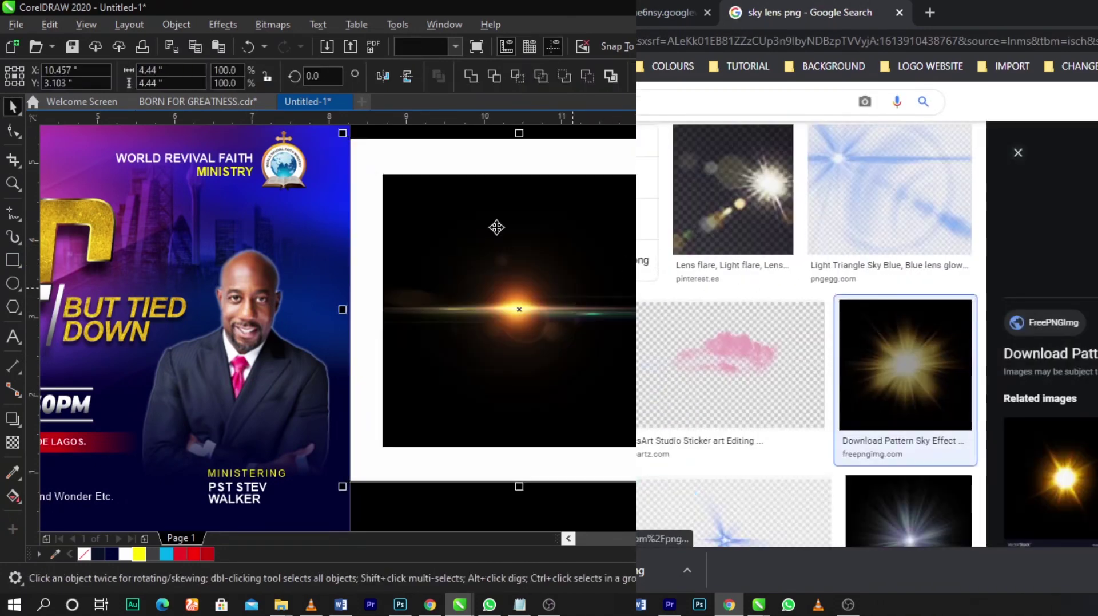
pyautogui.moveTo(496, 229); pyautogui.dragTo(722, 268)
pyautogui.scroll(-5, 1031, 401)
pyautogui.press('Escape')
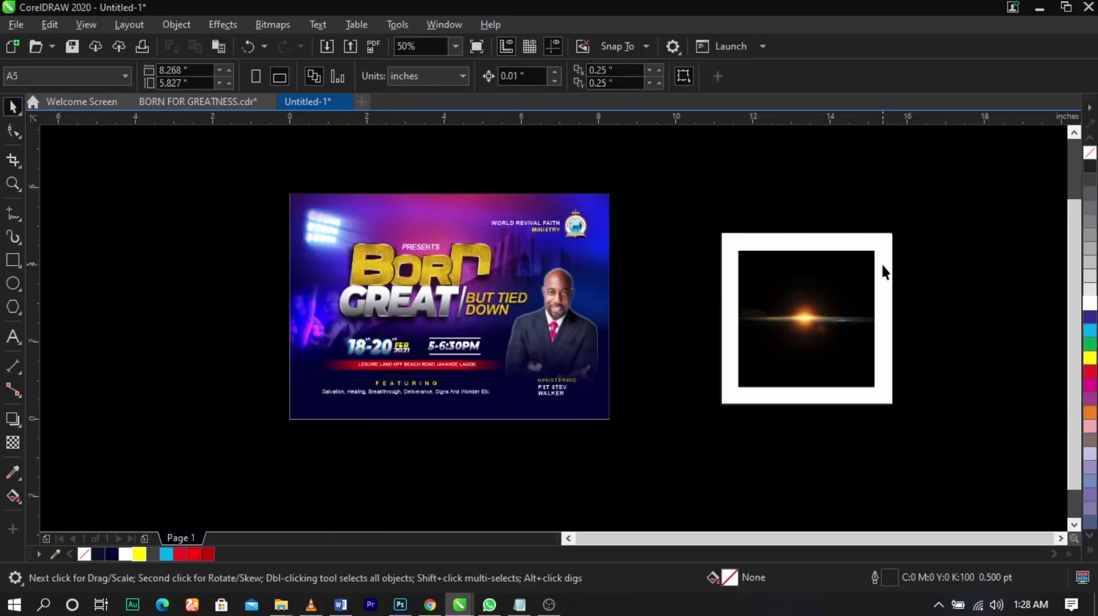
# - Move the lens flare over the BORN GREAT title, delete the white rectangle, and bring the flare to the front
pyautogui.click(827, 319)
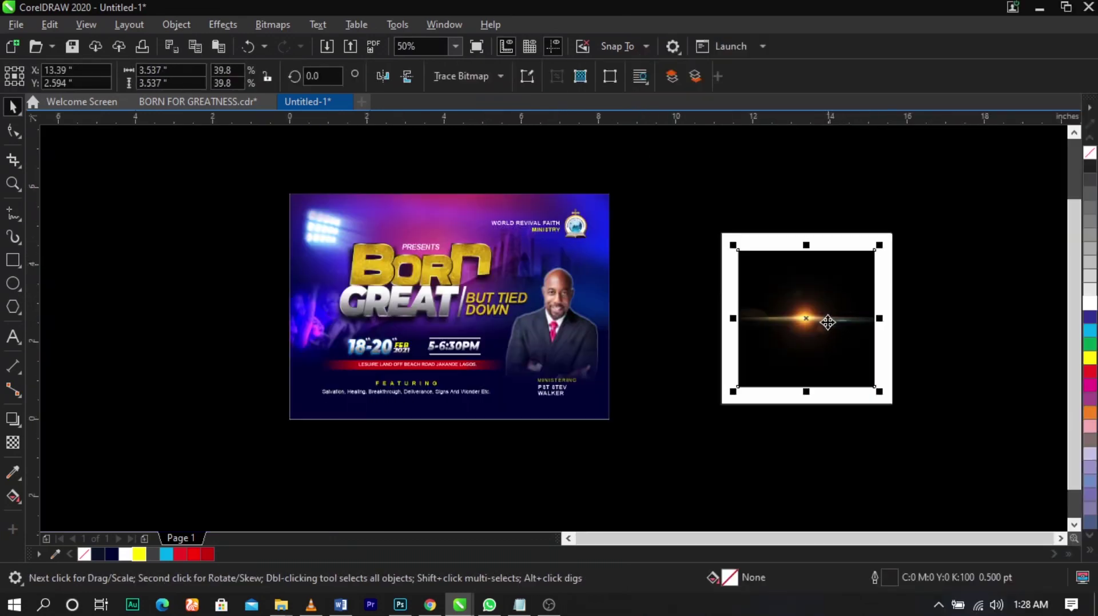
pyautogui.moveTo(826, 319); pyautogui.dragTo(384, 287)
pyautogui.click(742, 337)
pyautogui.press('Delete')
pyautogui.scroll(1, 384, 287)
pyautogui.moveTo(420, 170); pyautogui.dragTo(427, 164)
pyautogui.hotkey('shift', 'pageup')
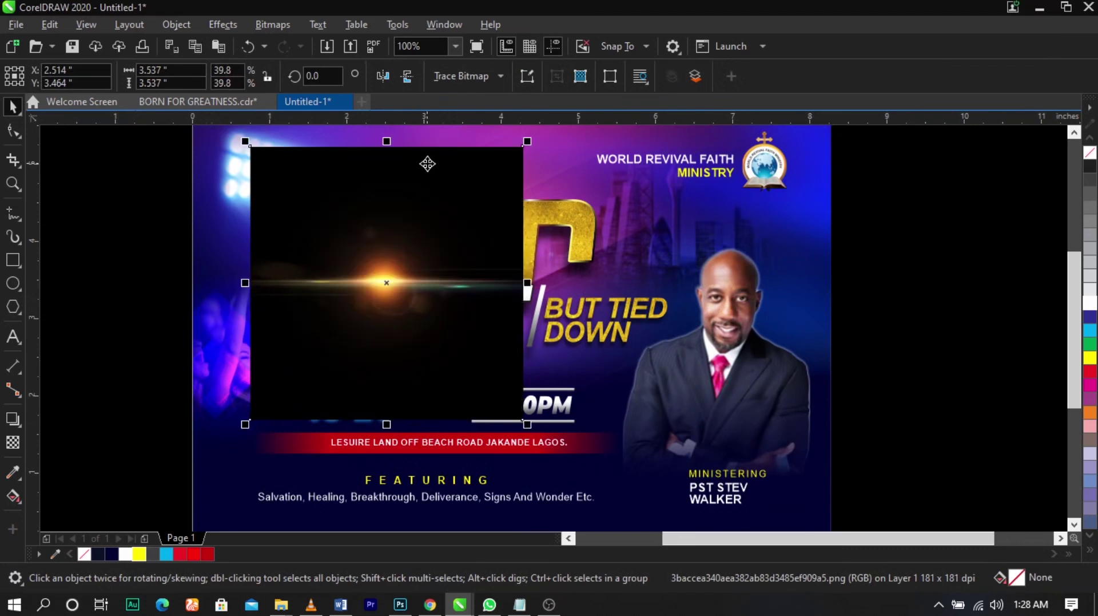
pyautogui.moveTo(451, 227); pyautogui.dragTo(464, 229)
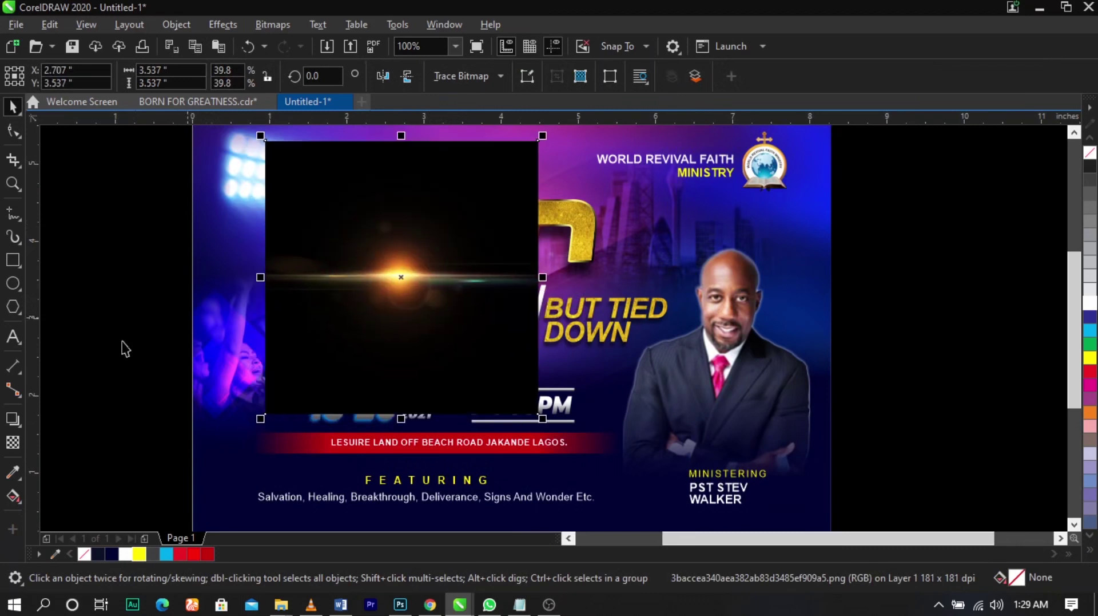
# - Fade the flare's right edge with a linear transparency and convert it to a 300 dpi RGB bitmap with transparent background
pyautogui.click(12, 444)
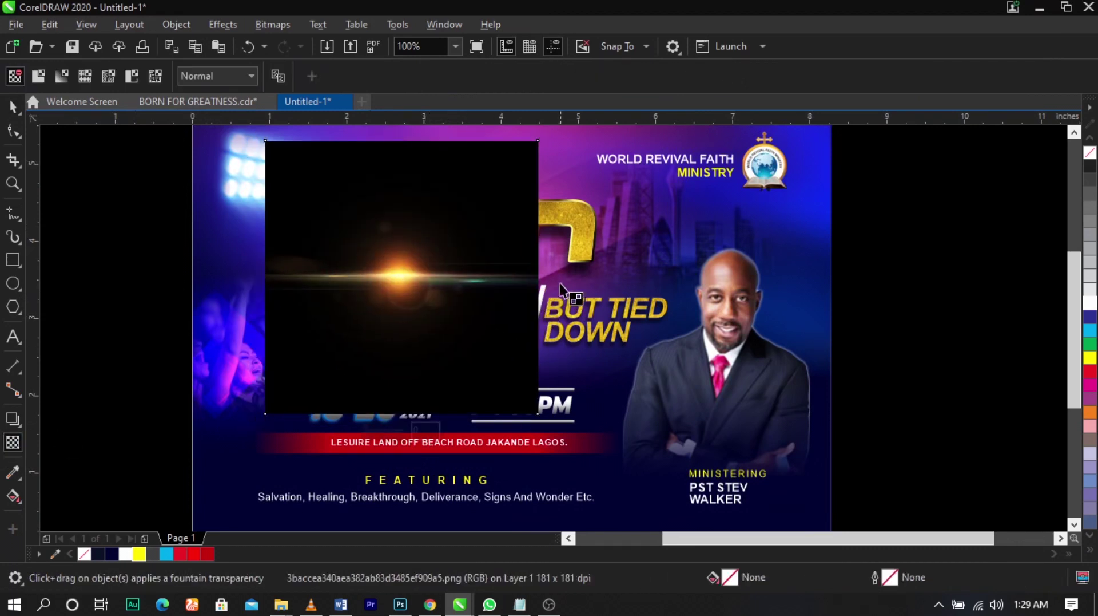
pyautogui.moveTo(458, 280); pyautogui.dragTo(531, 279)
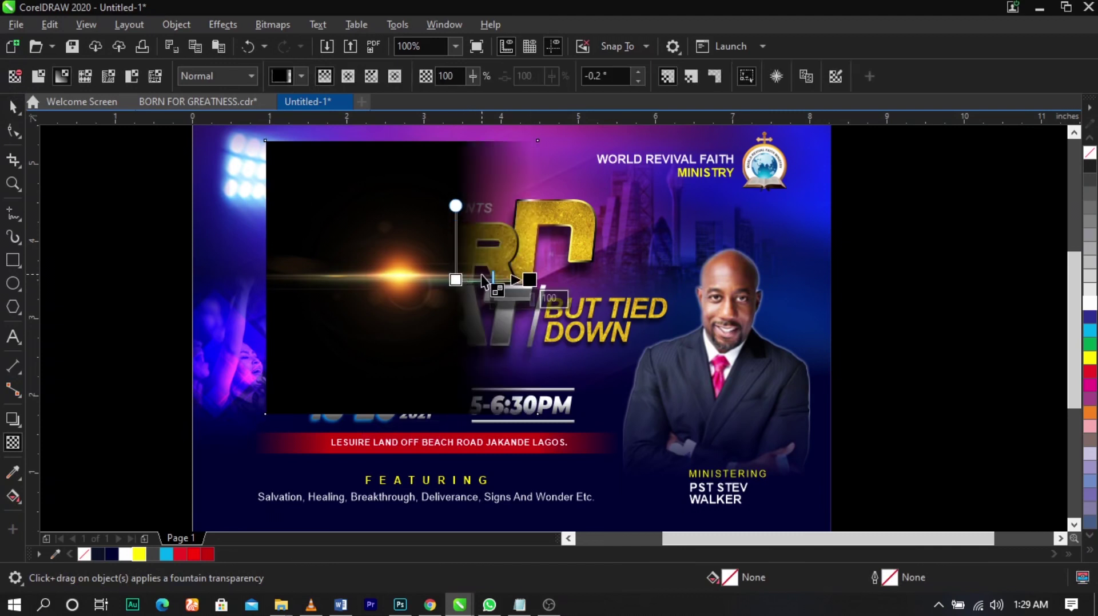
pyautogui.moveTo(456, 279); pyautogui.dragTo(481, 280)
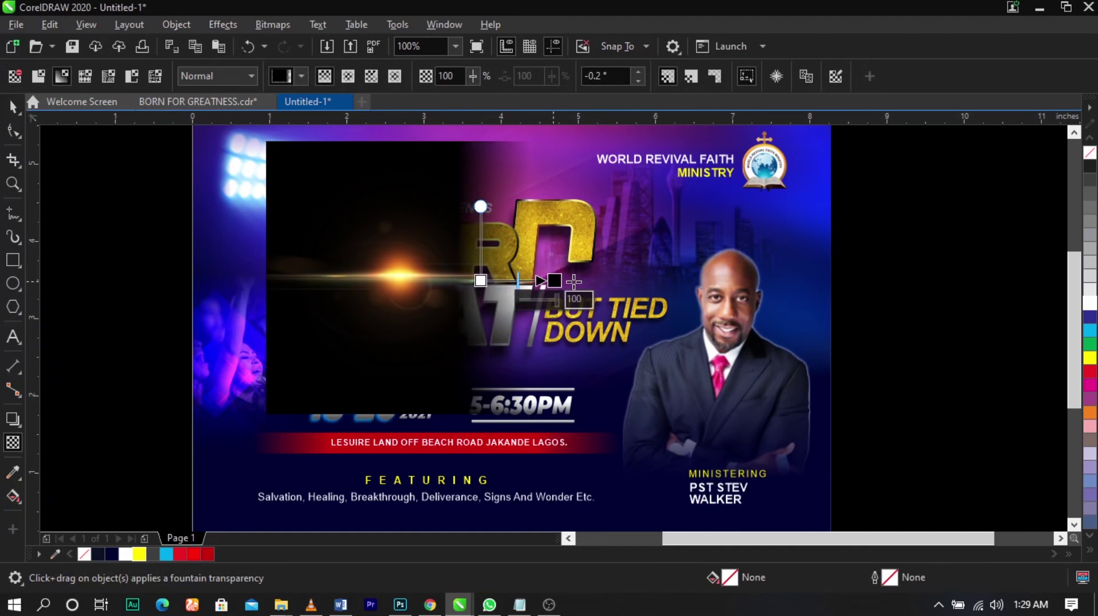
pyautogui.moveTo(555, 281); pyautogui.dragTo(538, 280)
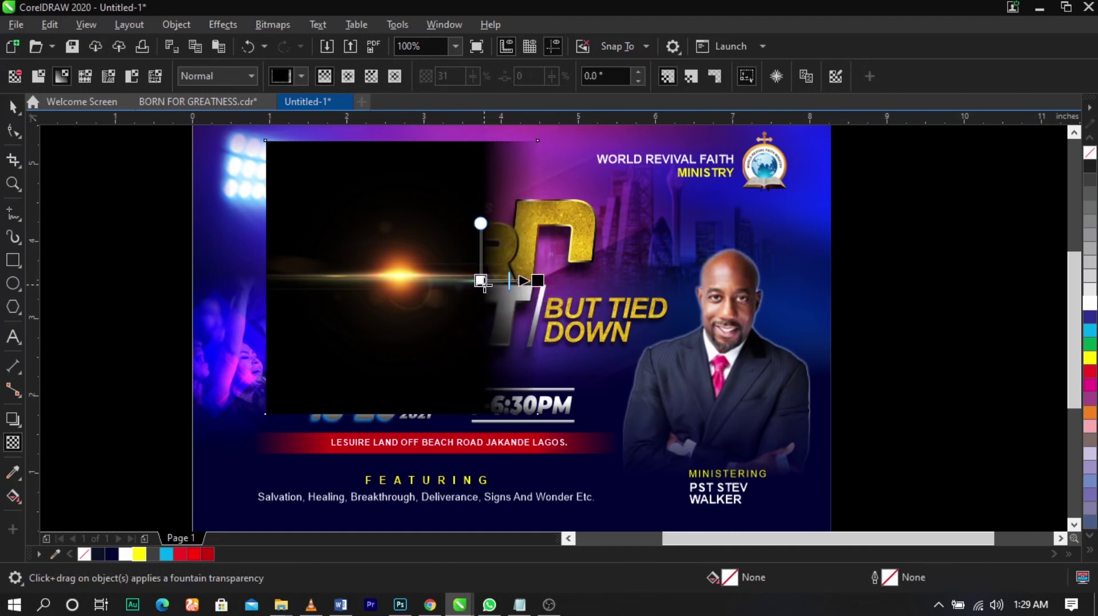
pyautogui.click(480, 280)
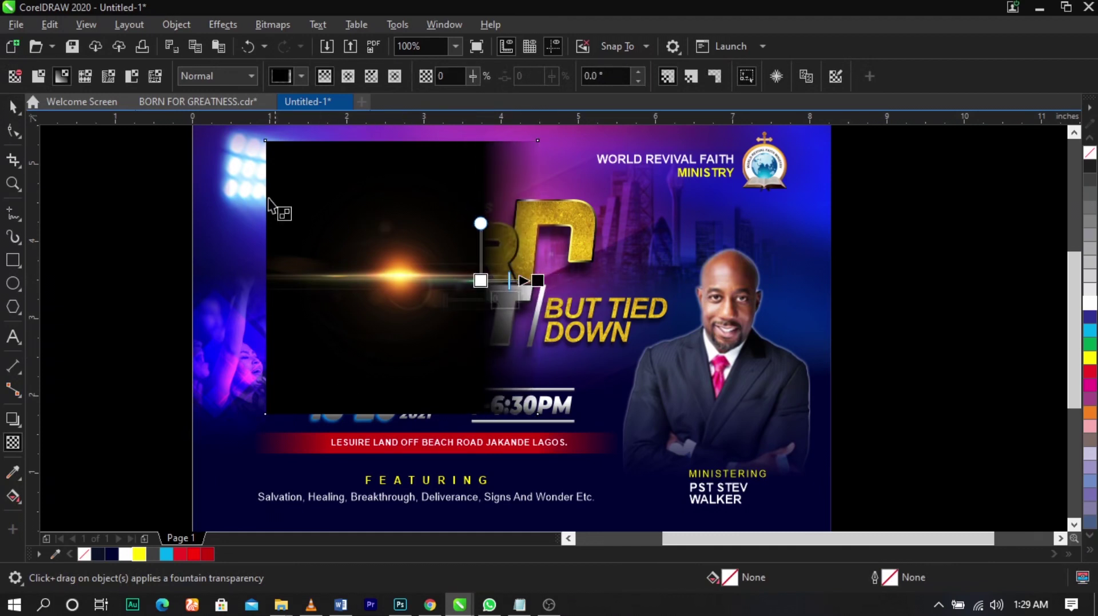
pyautogui.click(267, 25)
pyautogui.click(304, 42)
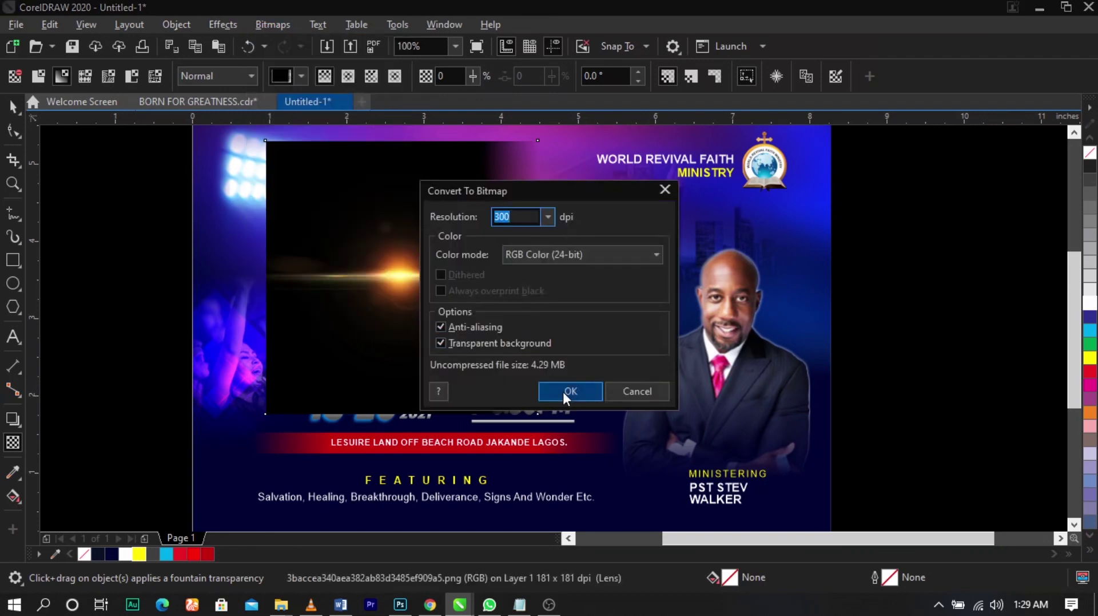
pyautogui.click(564, 391)
# - Fade the flare's upper edge with a linear transparency and convert it to a 300 dpi bitmap again
pyautogui.moveTo(425, 239); pyautogui.dragTo(425, 170)
pyautogui.click(265, 26)
pyautogui.click(300, 42)
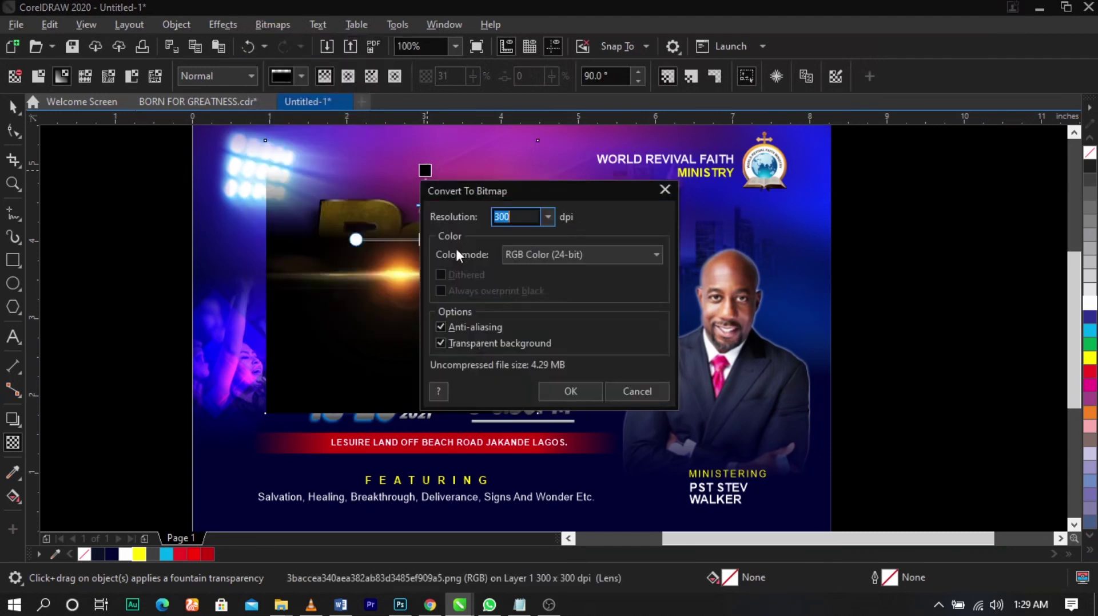
pyautogui.click(555, 393)
# - Fade the flare's lower edge with a linear transparency and convert the result to a bitmap
pyautogui.moveTo(408, 327); pyautogui.dragTo(407, 394)
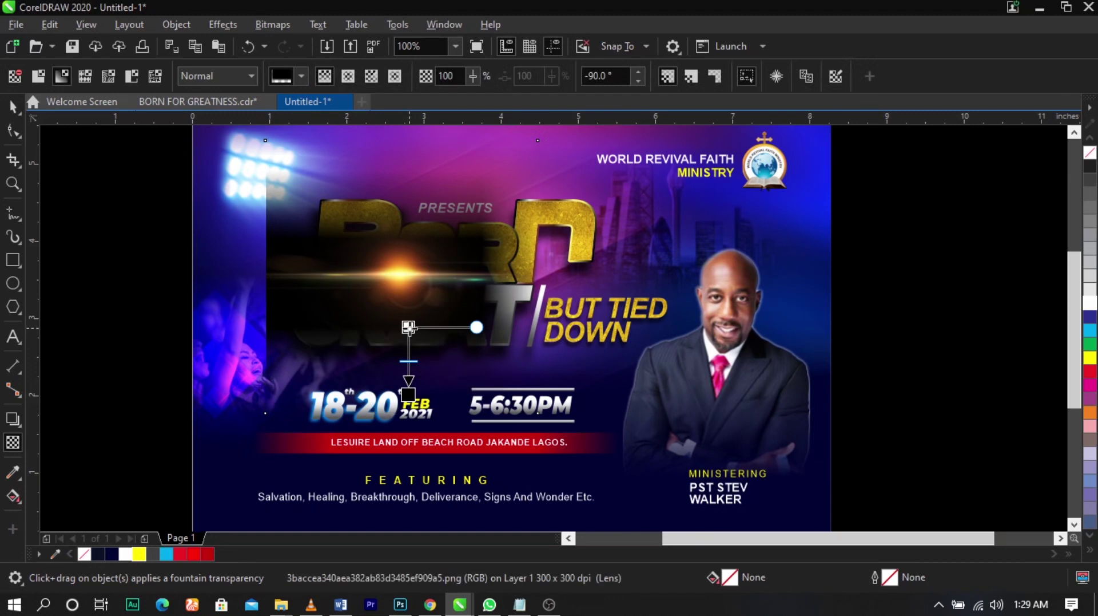
pyautogui.moveTo(408, 327); pyautogui.dragTo(408, 323)
pyautogui.click(276, 33)
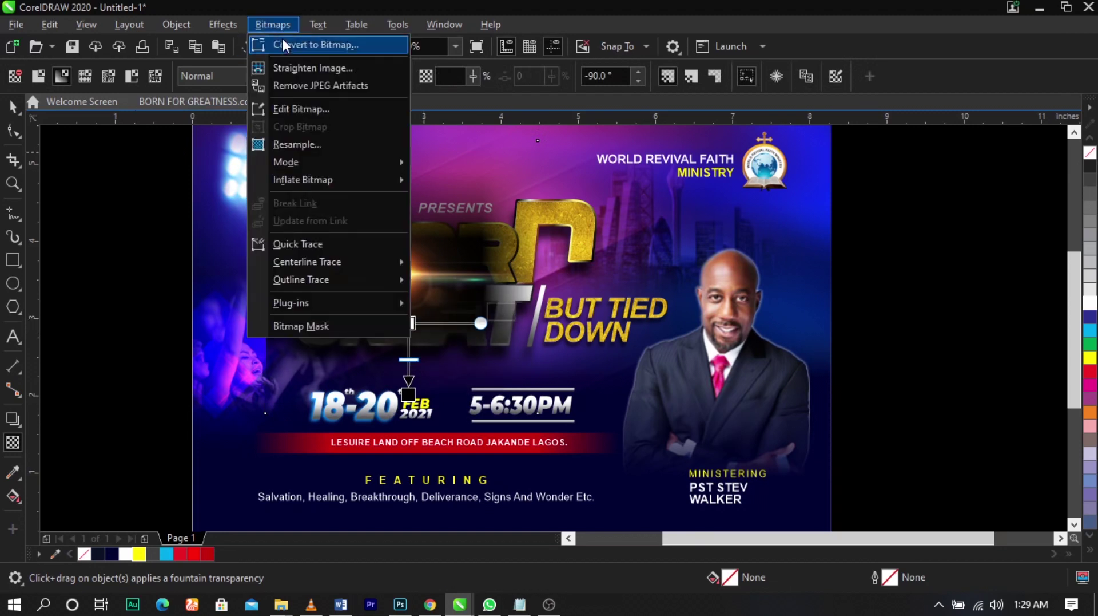
pyautogui.click(286, 41)
pyautogui.click(567, 390)
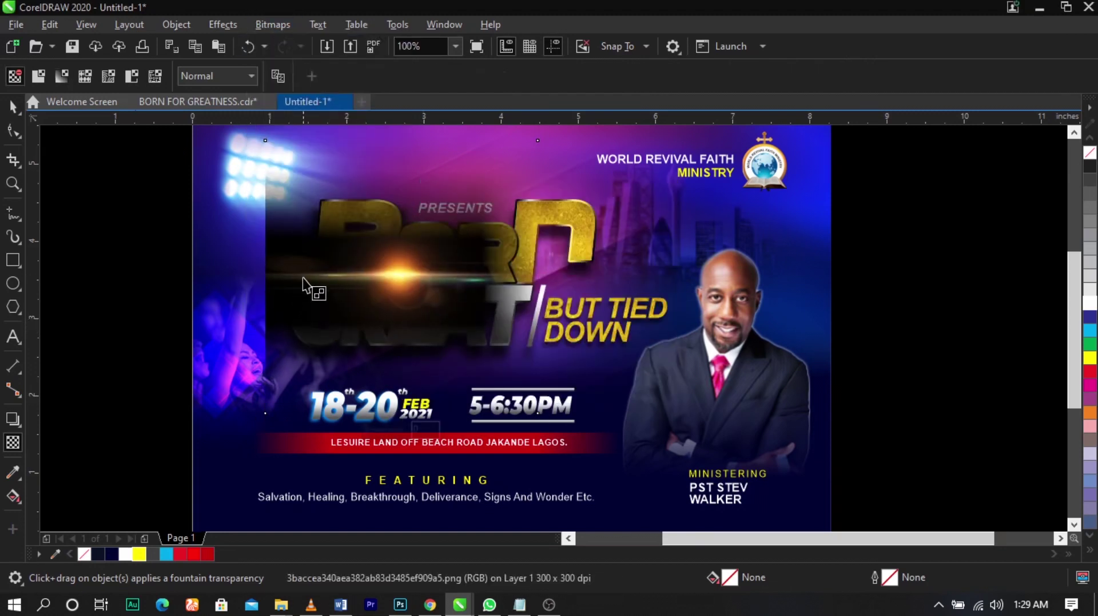
# - Fade the flare's left edge with a linear transparency and nudge it down between BORN and GREAT
pyautogui.moveTo(265, 277); pyautogui.dragTo(302, 277)
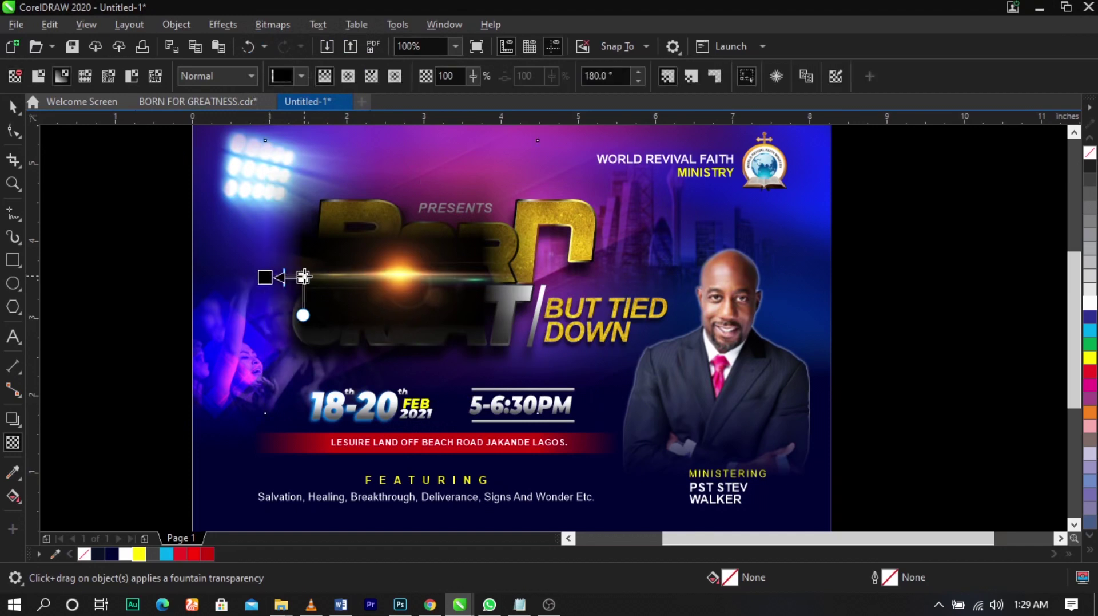
pyautogui.press('space')
pyautogui.moveTo(378, 274); pyautogui.dragTo(375, 280)
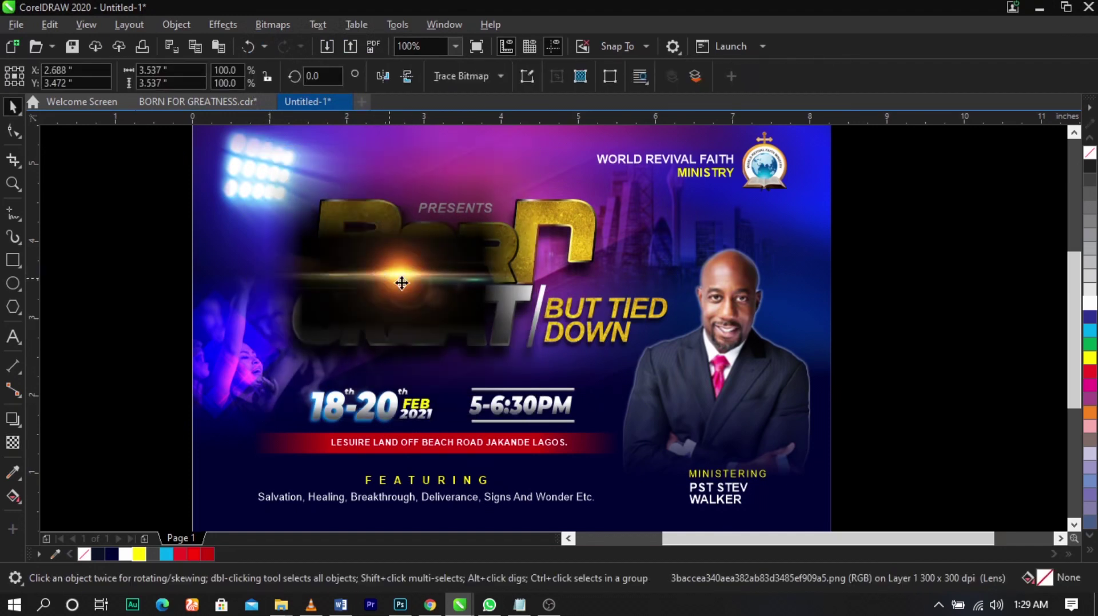
# - Set the lens flare's transparency merge mode to Screen so it blends with the title
pyautogui.click(14, 448)
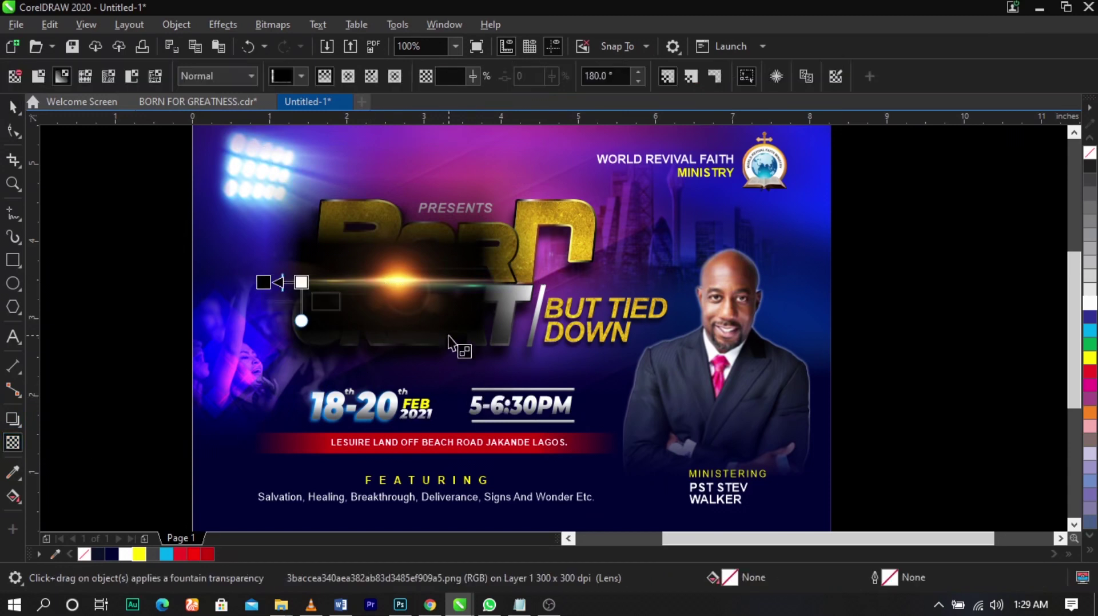
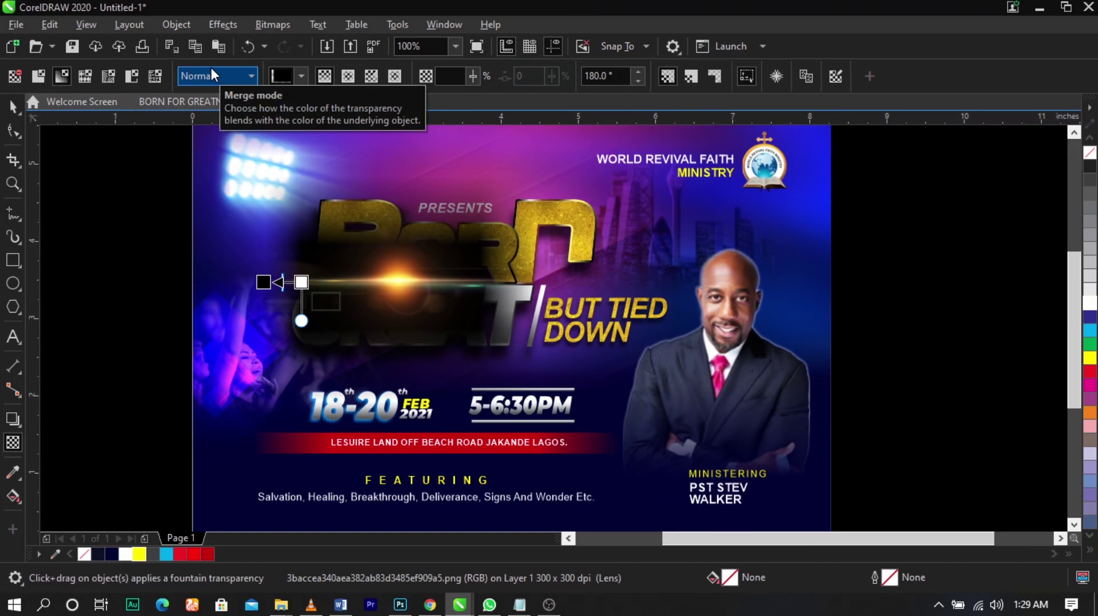
pyautogui.click(211, 71)
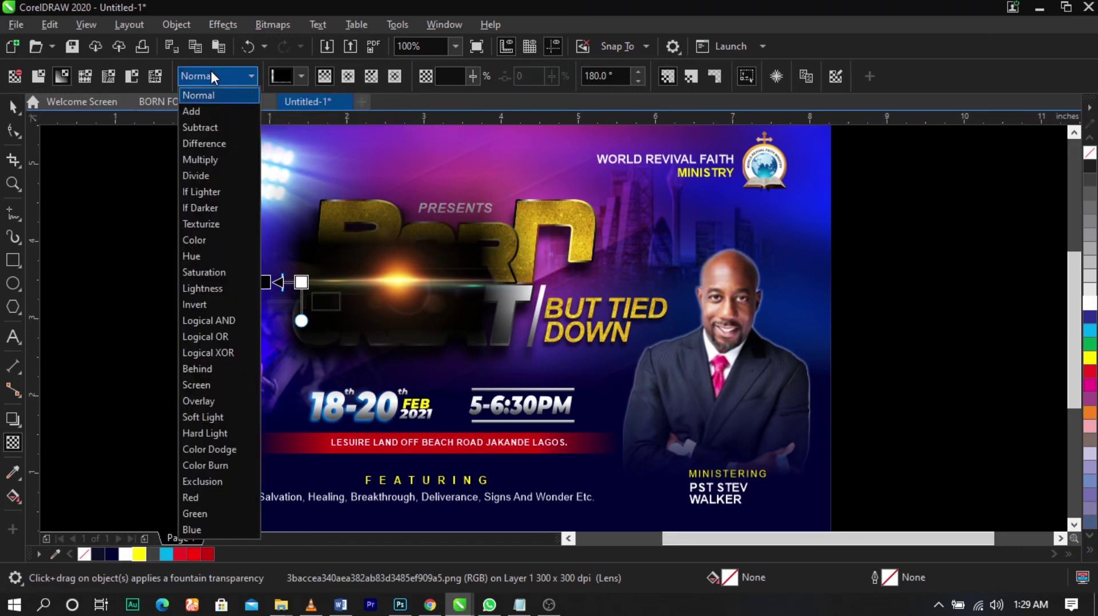
pyautogui.click(190, 384)
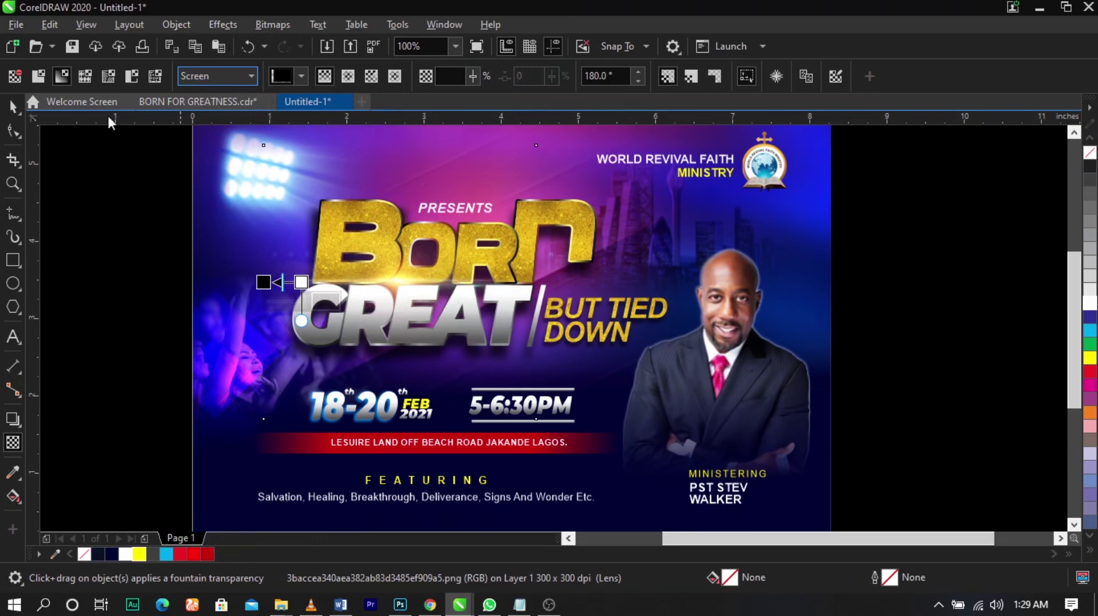
pyautogui.click(13, 107)
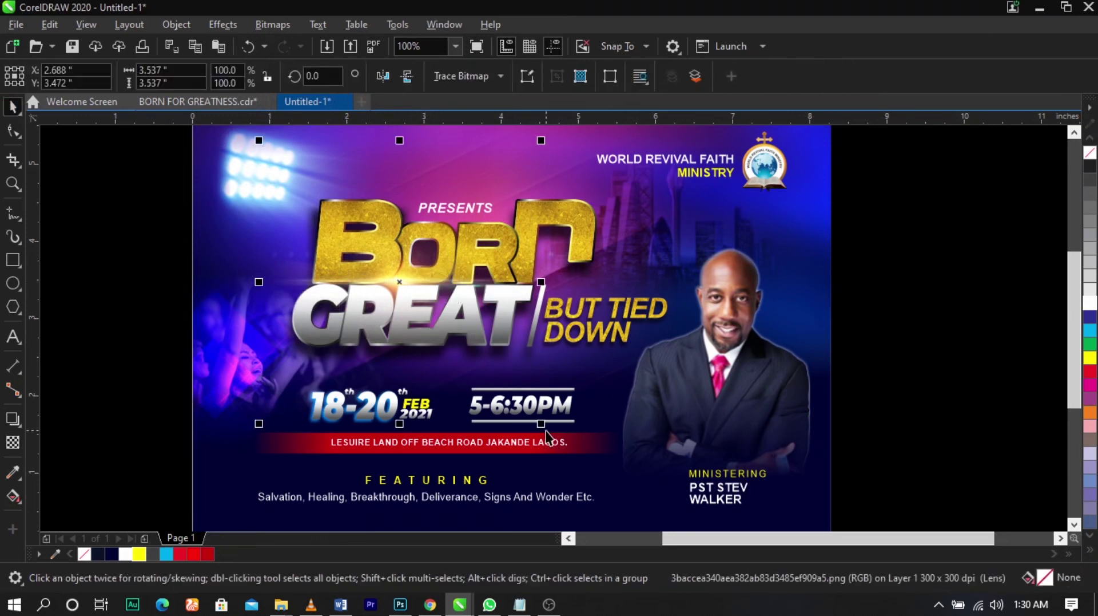
# - Enlarge the lens flare to about 5.58 in square and shift it slightly left across the BORN GREAT title
pyautogui.moveTo(543, 428); pyautogui.dragTo(601, 486)
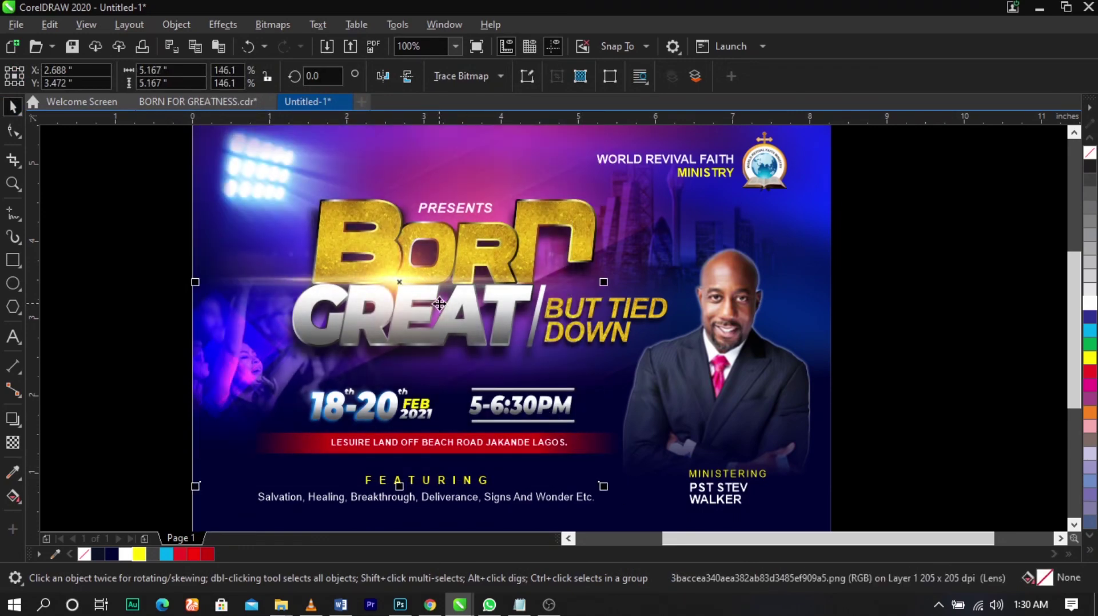
pyautogui.scroll(-2, 418, 292)
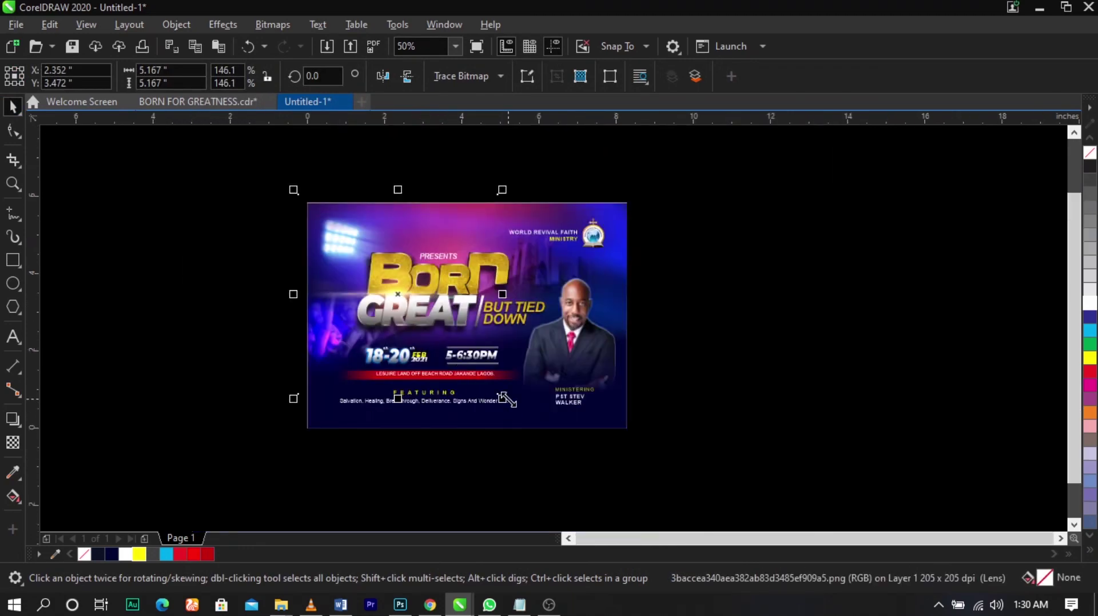
pyautogui.press('Escape')
pyautogui.press('z')
pyautogui.moveTo(221, 164); pyautogui.dragTo(595, 403)
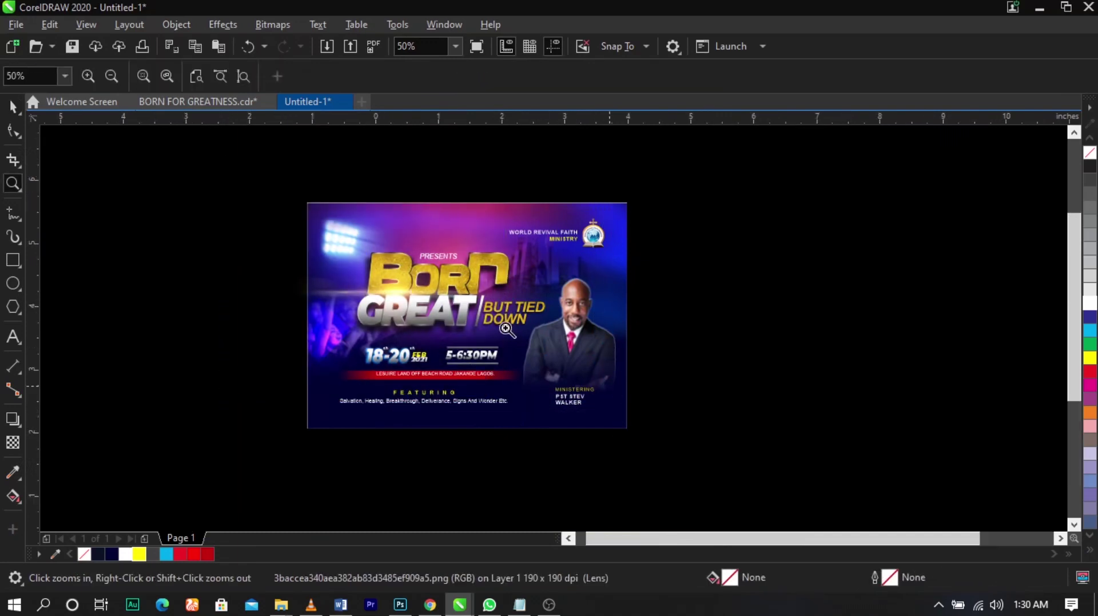
pyautogui.scroll(2, 542, 337)
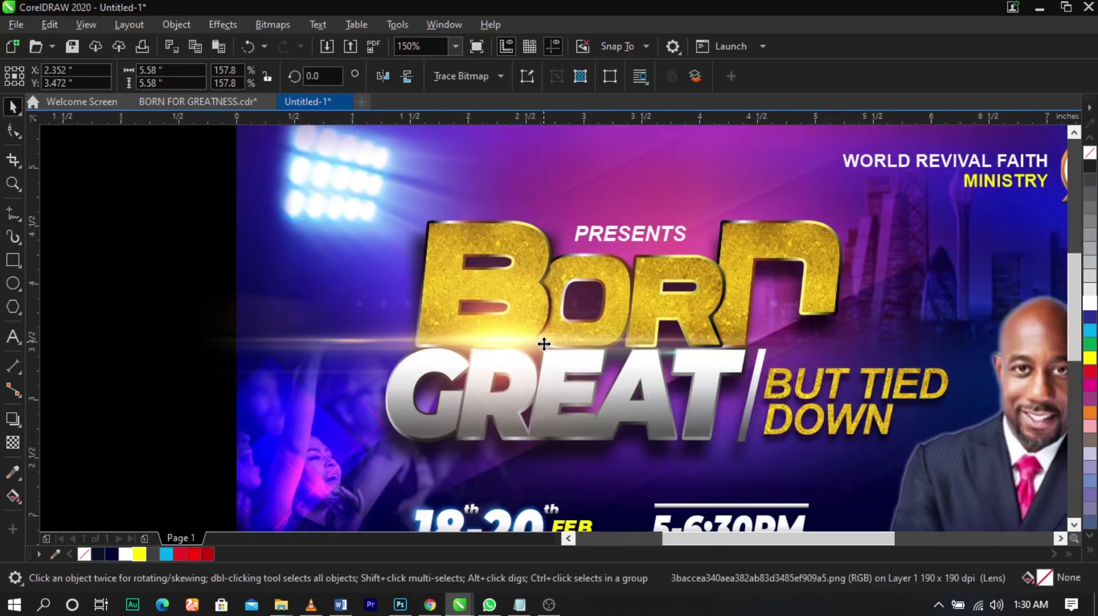
pyautogui.scroll(-2, 544, 343)
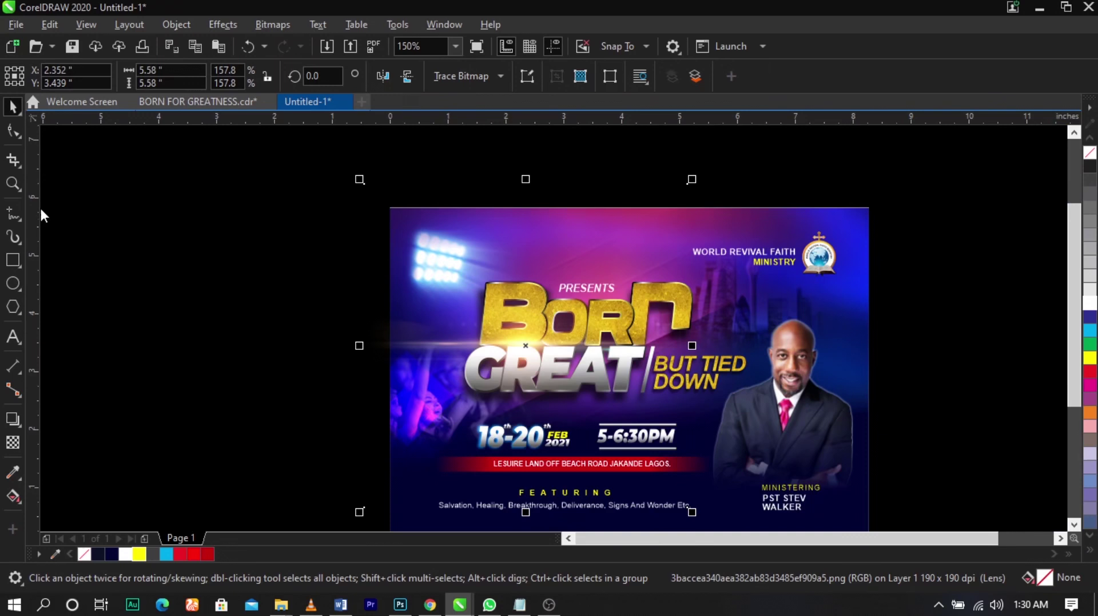
# - Crop the flare by its boundary nodes, bringing its left side to the page edge and shortening its top and bottom
pyautogui.click(11, 137)
pyautogui.moveTo(688, 185); pyautogui.dragTo(688, 224)
pyautogui.moveTo(331, 194); pyautogui.dragTo(438, 528)
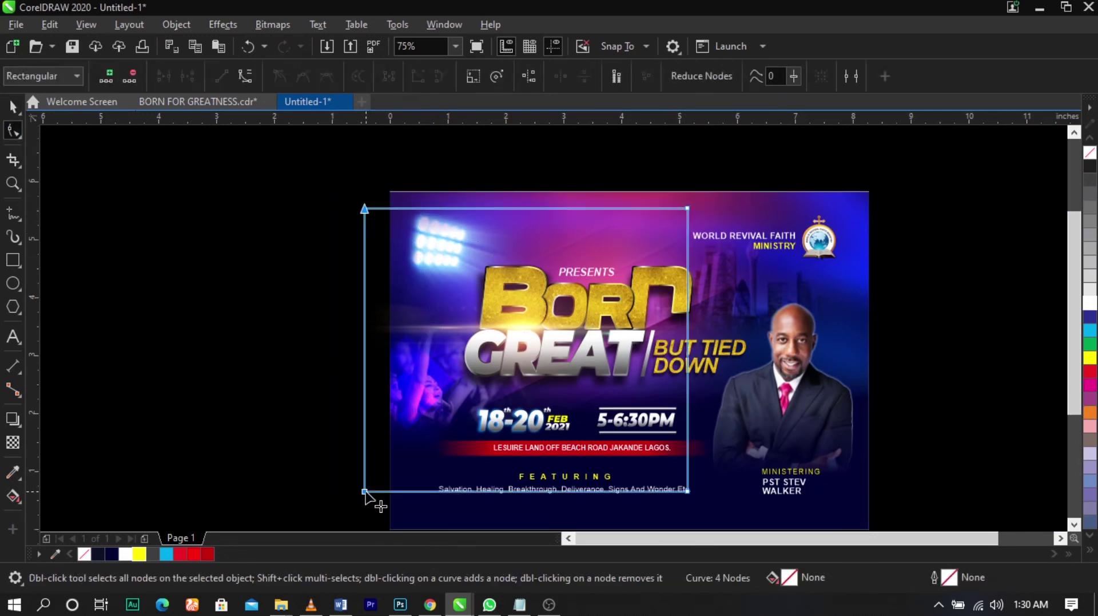
pyautogui.moveTo(365, 491); pyautogui.dragTo(392, 492)
pyautogui.moveTo(323, 442); pyautogui.dragTo(684, 514)
pyautogui.moveTo(707, 465); pyautogui.dragTo(350, 442)
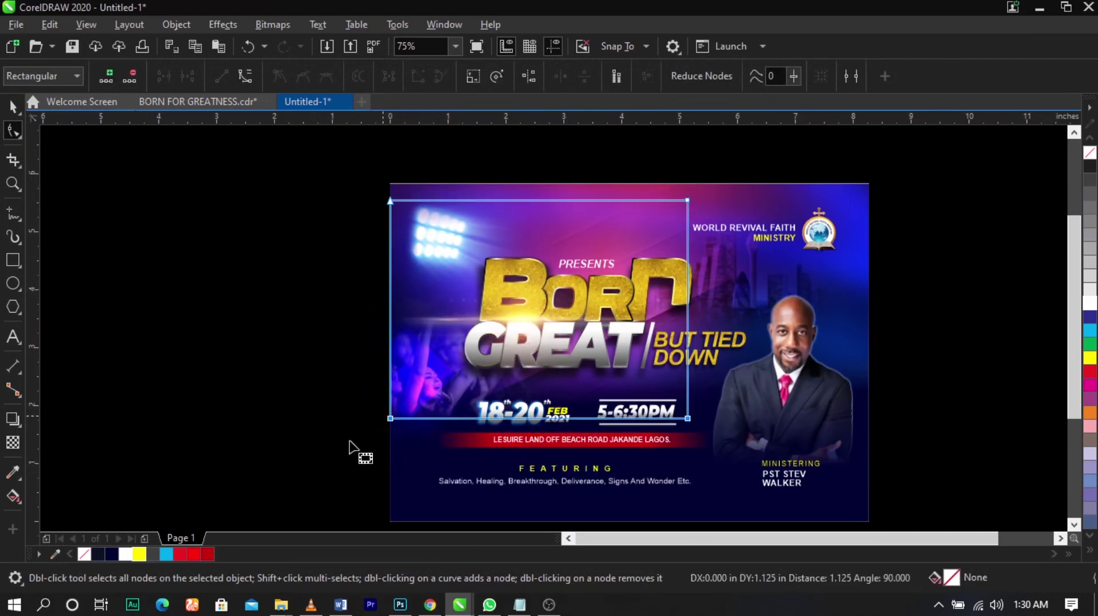
pyautogui.press('space')
pyautogui.click(348, 326)
pyautogui.press('F2')
pyautogui.moveTo(306, 186); pyautogui.dragTo(920, 526)
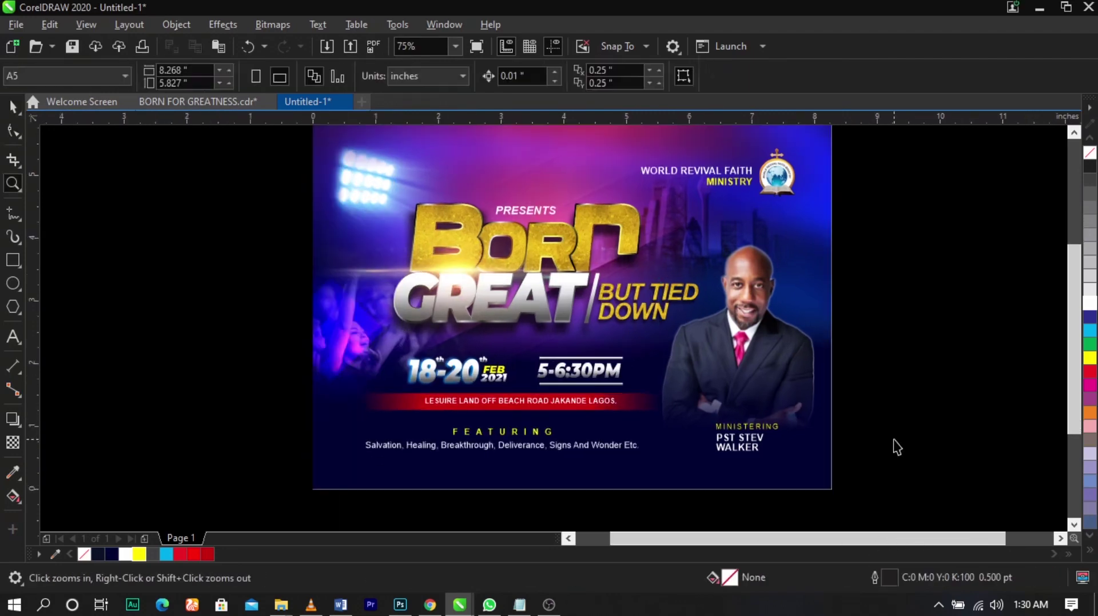
# - Duplicate the lens flare, shrink the copy to about 2.43 in wide and place it on the lower edge of GREAT
pyautogui.press('space')
pyautogui.click(504, 266)
pyautogui.scroll(2, 507, 264)
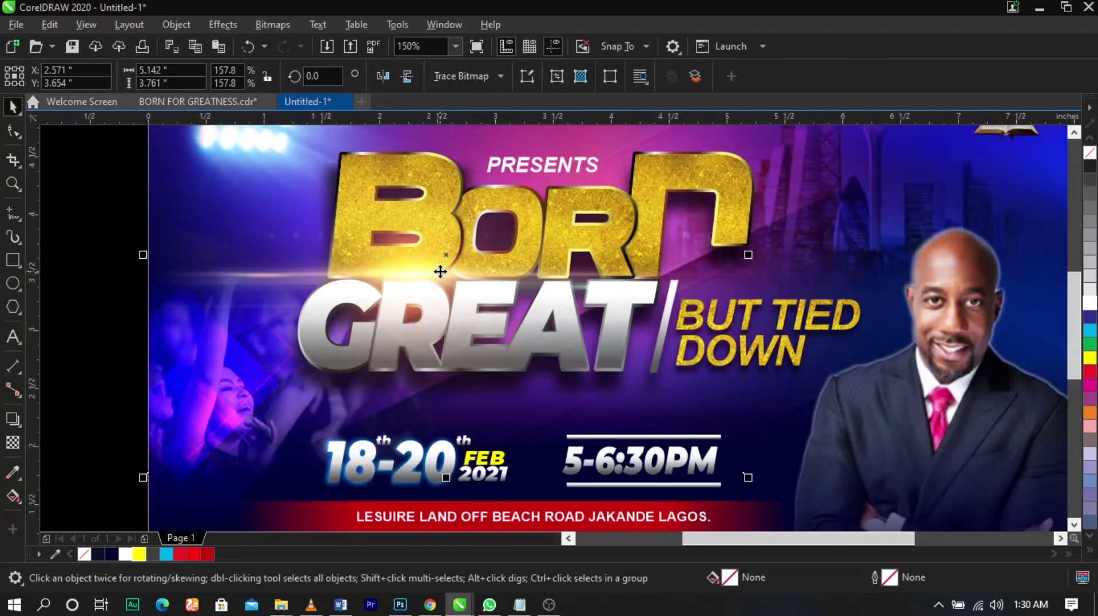
pyautogui.moveTo(440, 271); pyautogui.dragTo(728, 271)
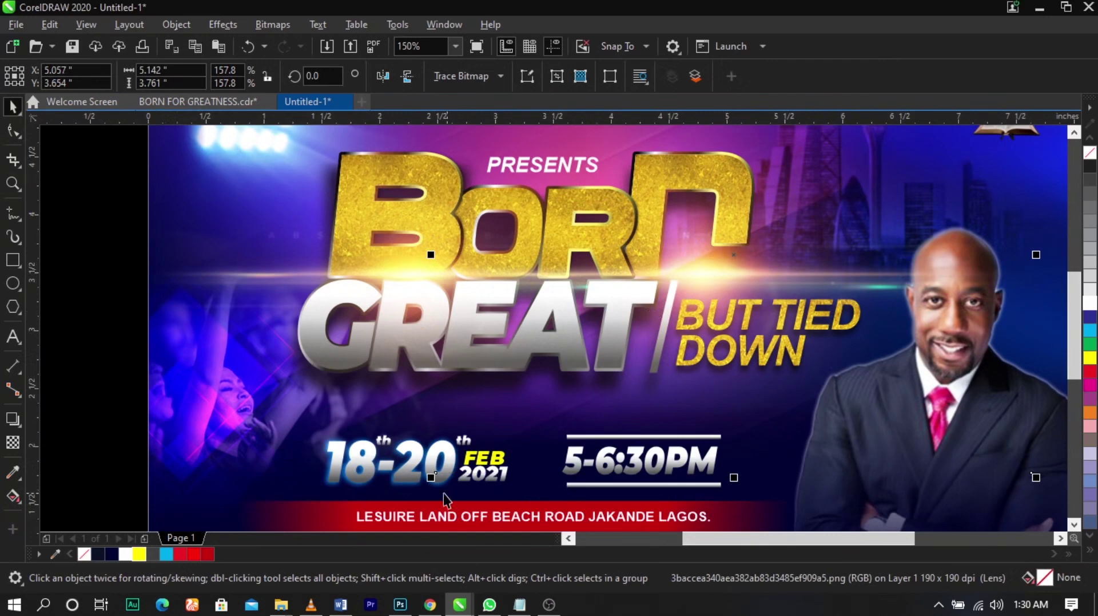
pyautogui.moveTo(445, 479); pyautogui.dragTo(595, 362)
pyautogui.moveTo(733, 276); pyautogui.dragTo(402, 380)
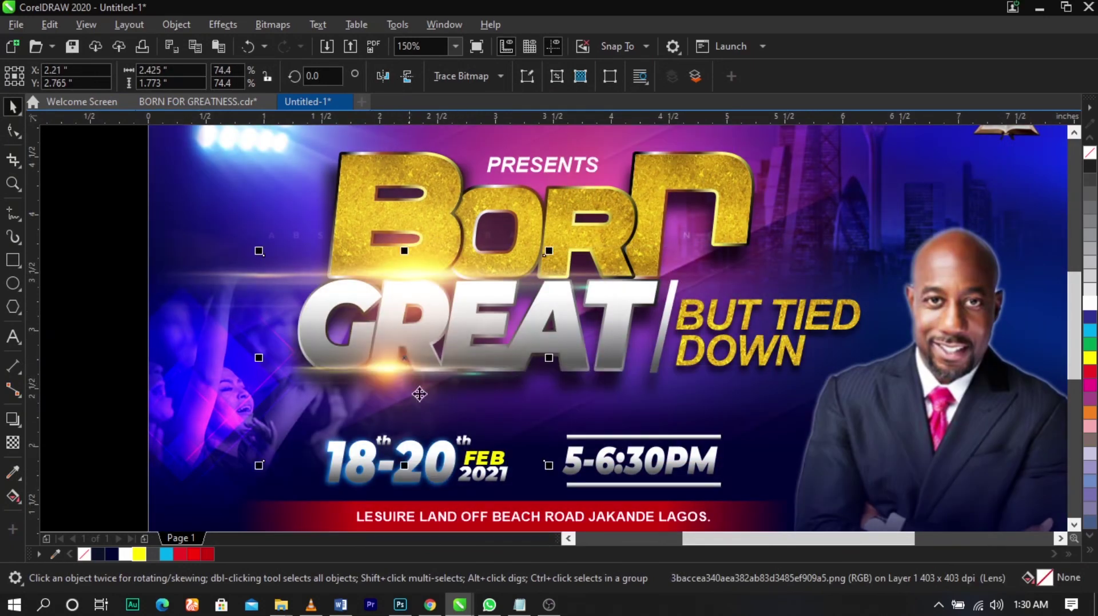
# - Resize the flare copy to about 2.14 in wide and position it between BORN and GREAT, above the T
pyautogui.moveTo(550, 466); pyautogui.dragTo(507, 467)
pyautogui.moveTo(452, 395); pyautogui.dragTo(668, 315)
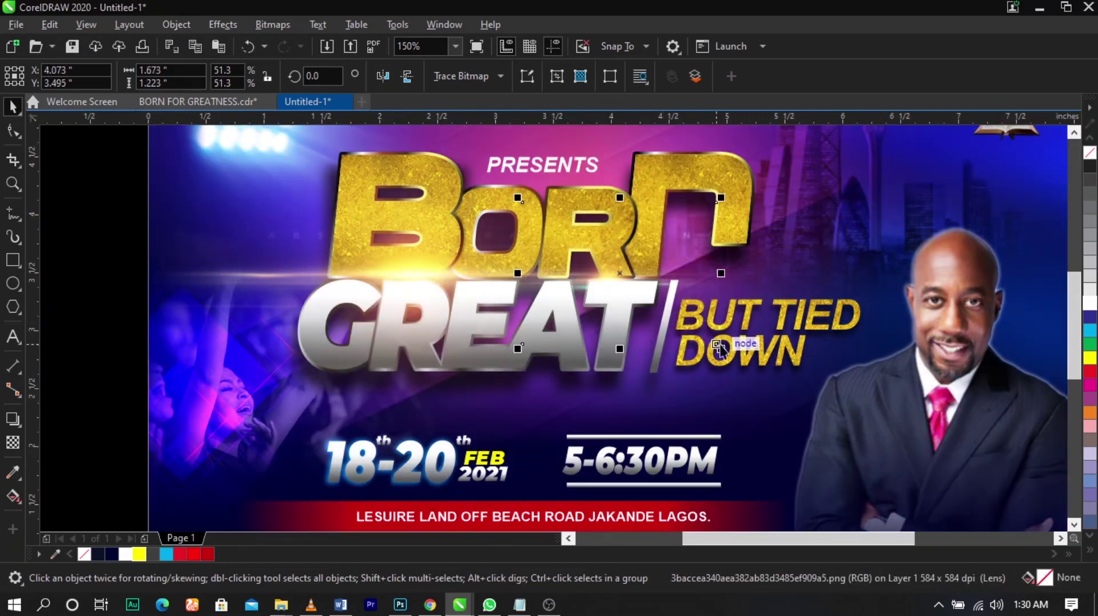
pyautogui.moveTo(721, 348); pyautogui.dragTo(745, 367)
pyautogui.moveTo(688, 306); pyautogui.dragTo(698, 306)
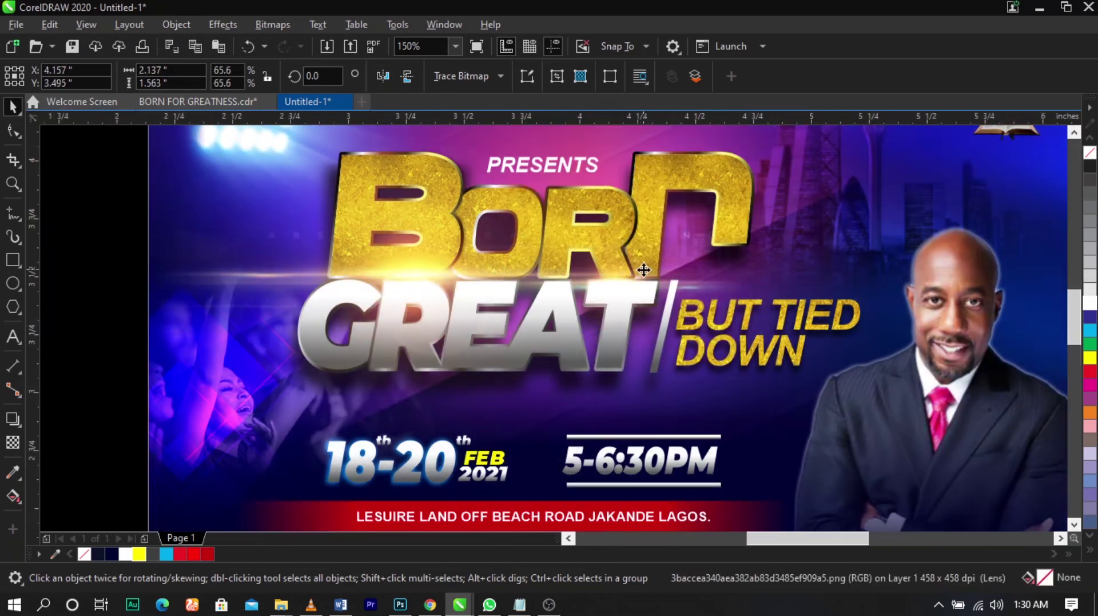
pyautogui.scroll(2, 639, 280)
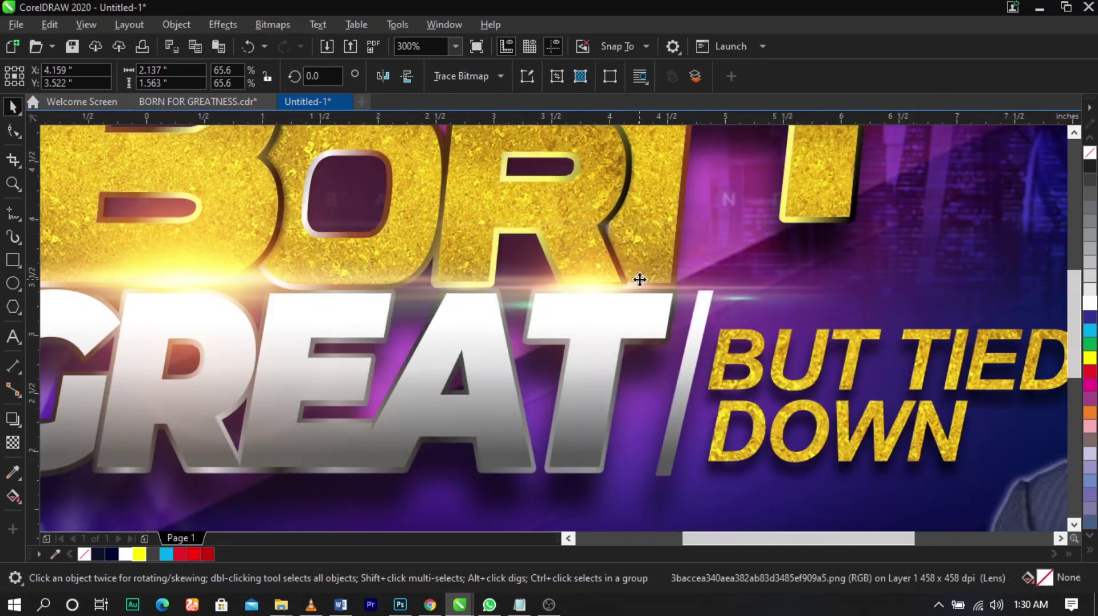
pyautogui.scroll(-2, 640, 279)
pyautogui.click(848, 282)
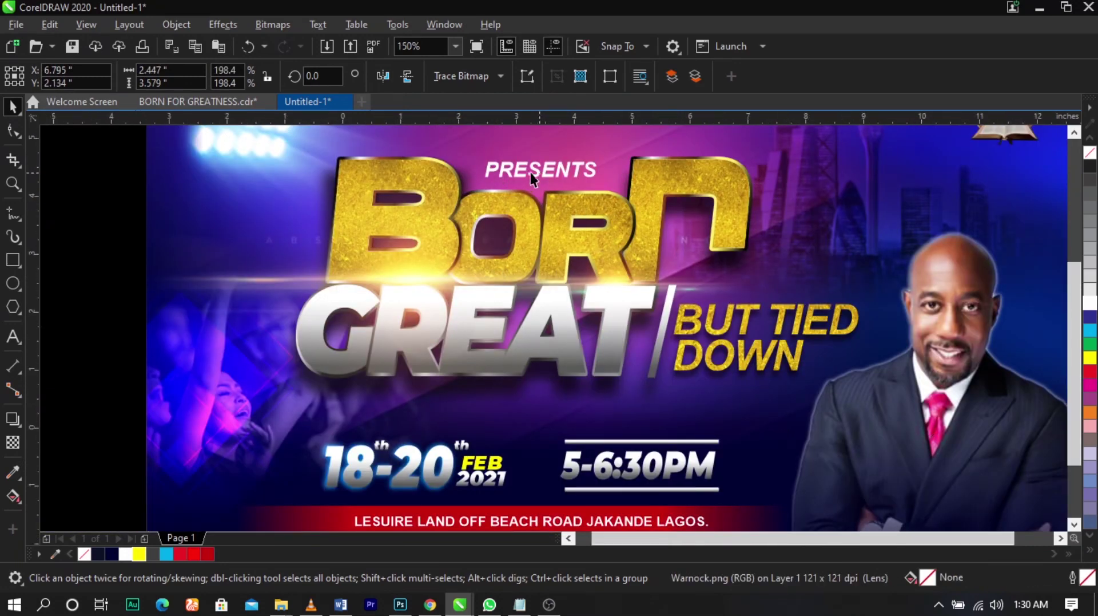
# - Shift the date, time and address banner slightly down and adjust the position of the FEATURING text below them
pyautogui.scroll(-2, 532, 172)
pyautogui.press('z')
pyautogui.moveTo(299, 447); pyautogui.dragTo(836, 73)
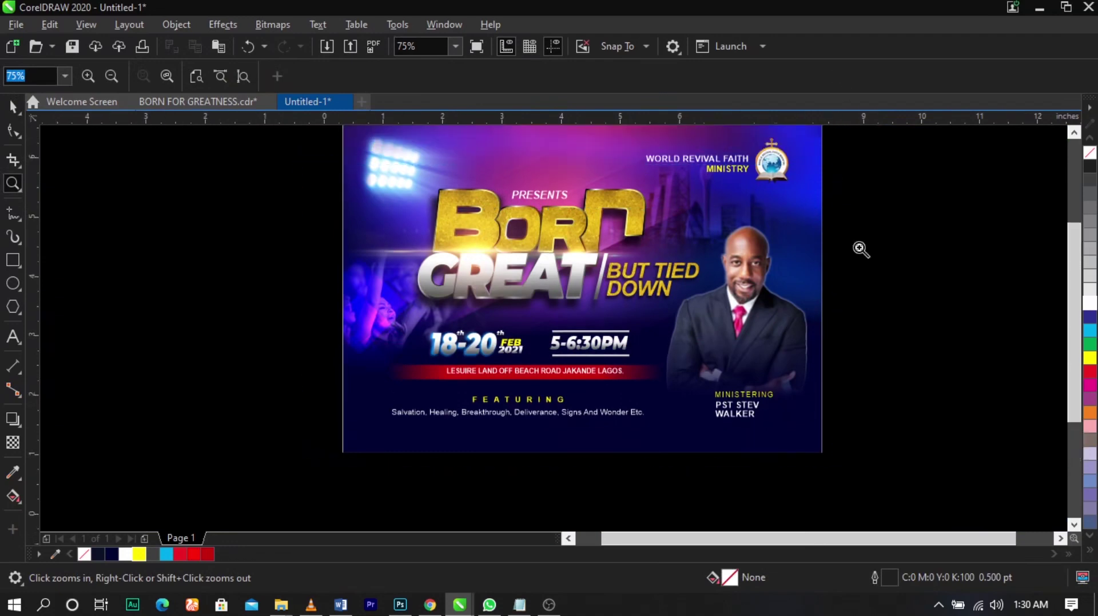
pyautogui.press('F2')
pyautogui.moveTo(253, 328); pyautogui.dragTo(956, 523)
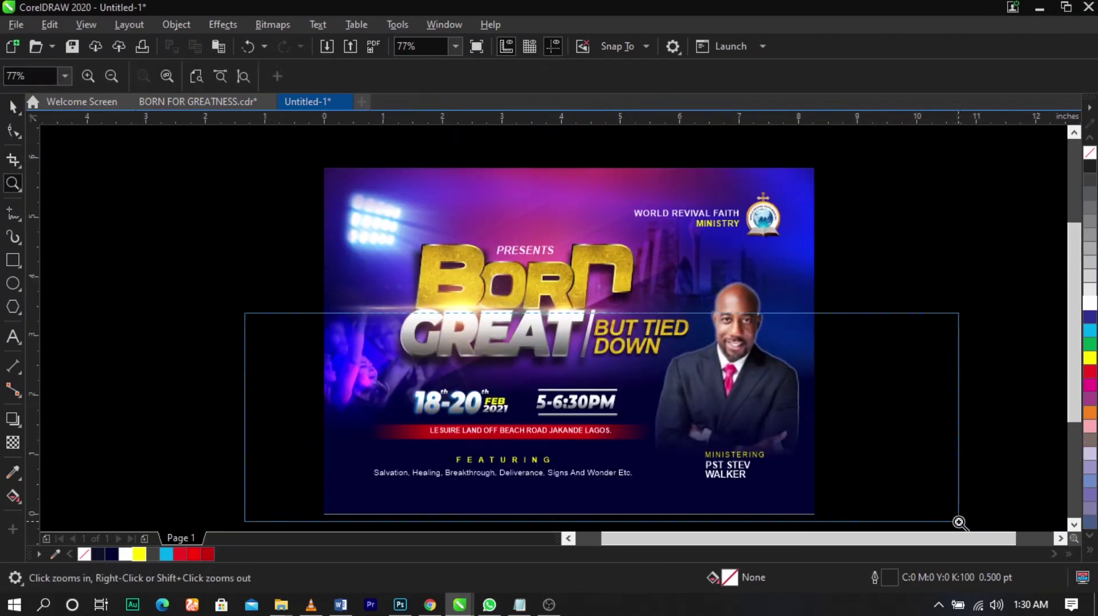
pyautogui.moveTo(111, 242); pyautogui.dragTo(705, 370)
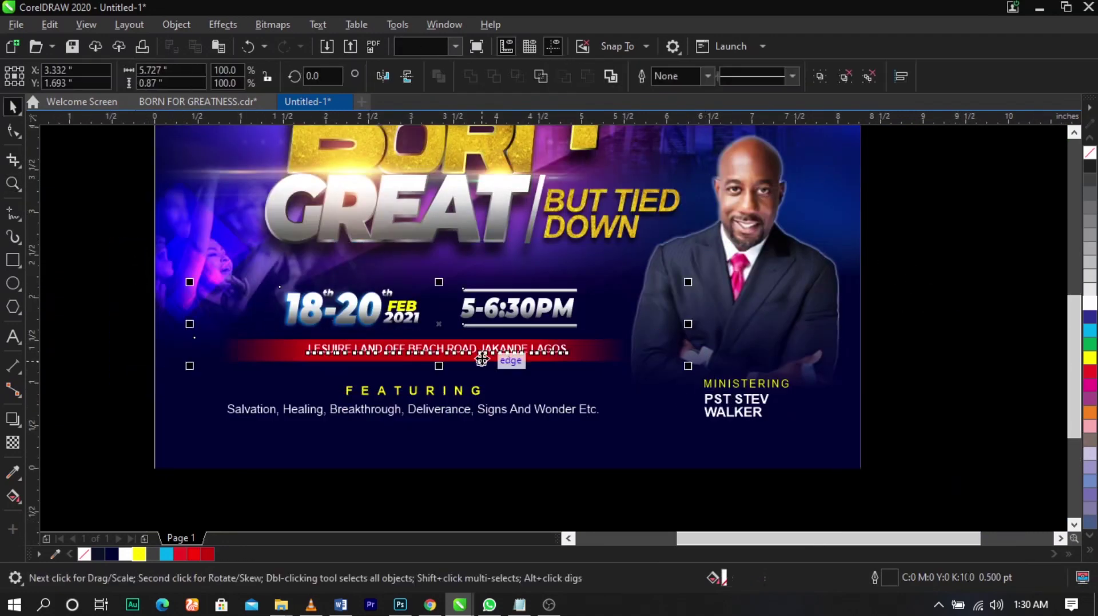
pyautogui.scroll(3, 476, 355)
pyautogui.moveTo(475, 348); pyautogui.dragTo(476, 357)
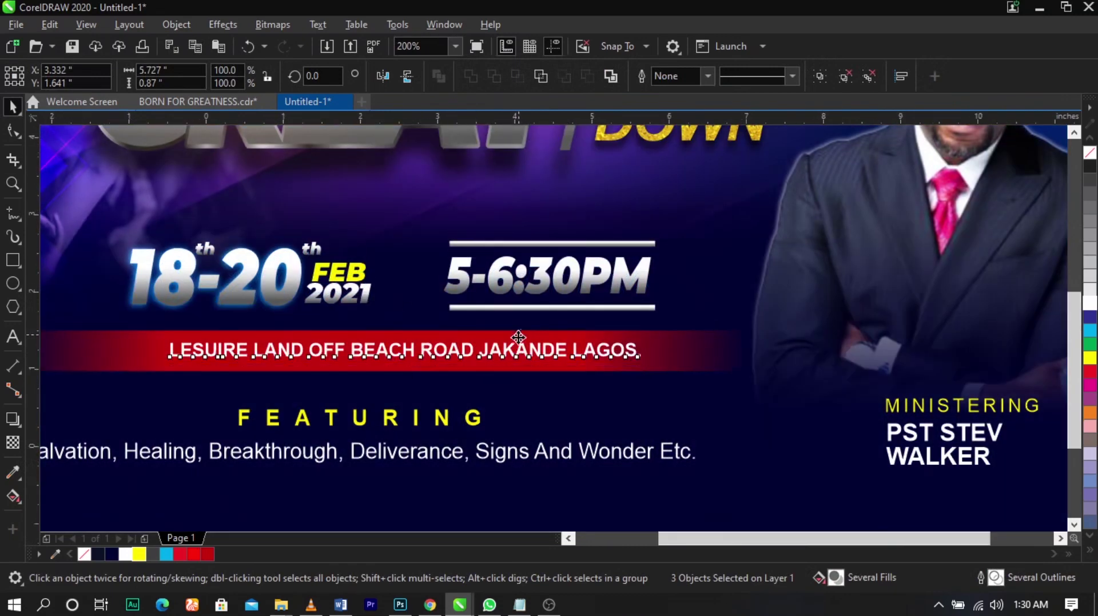
pyautogui.scroll(-3, 476, 355)
pyautogui.moveTo(165, 368); pyautogui.dragTo(641, 435)
pyautogui.moveTo(581, 408); pyautogui.dragTo(575, 407)
pyautogui.click(891, 386)
pyautogui.scroll(-1, 890, 381)
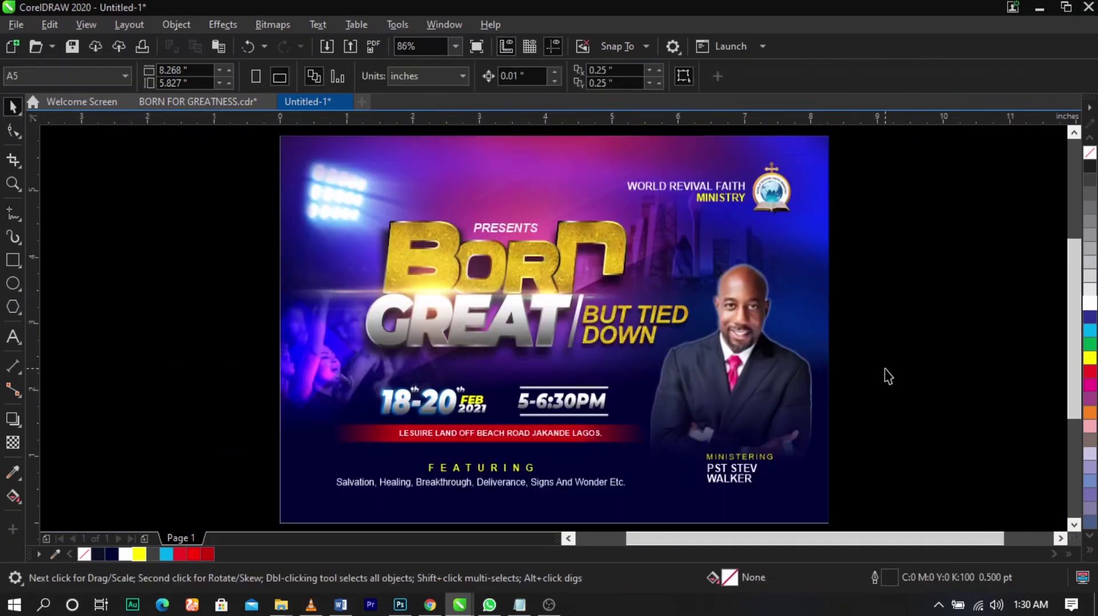
# - Start an image import and browse to the FOR DESIGN folder inside Documents
pyautogui.rightClick(896, 343)
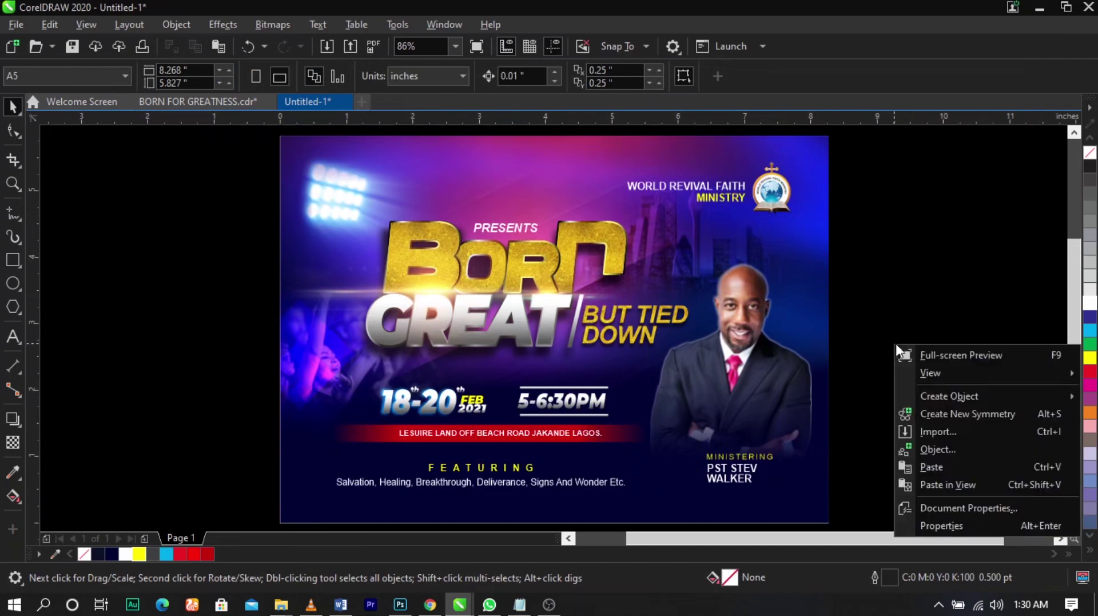
pyautogui.click(925, 432)
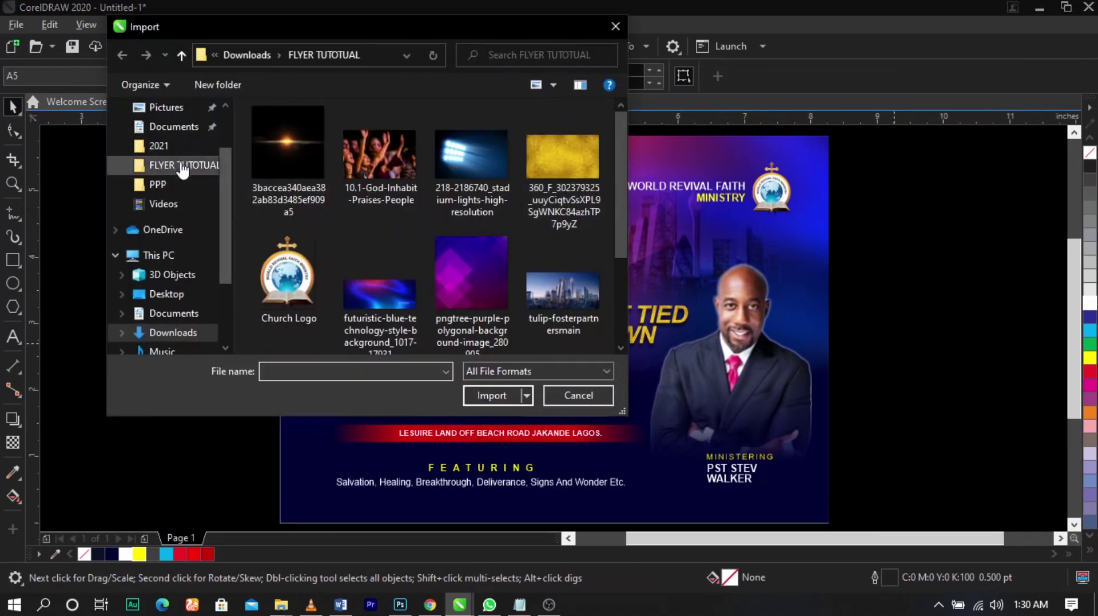
pyautogui.click(170, 168)
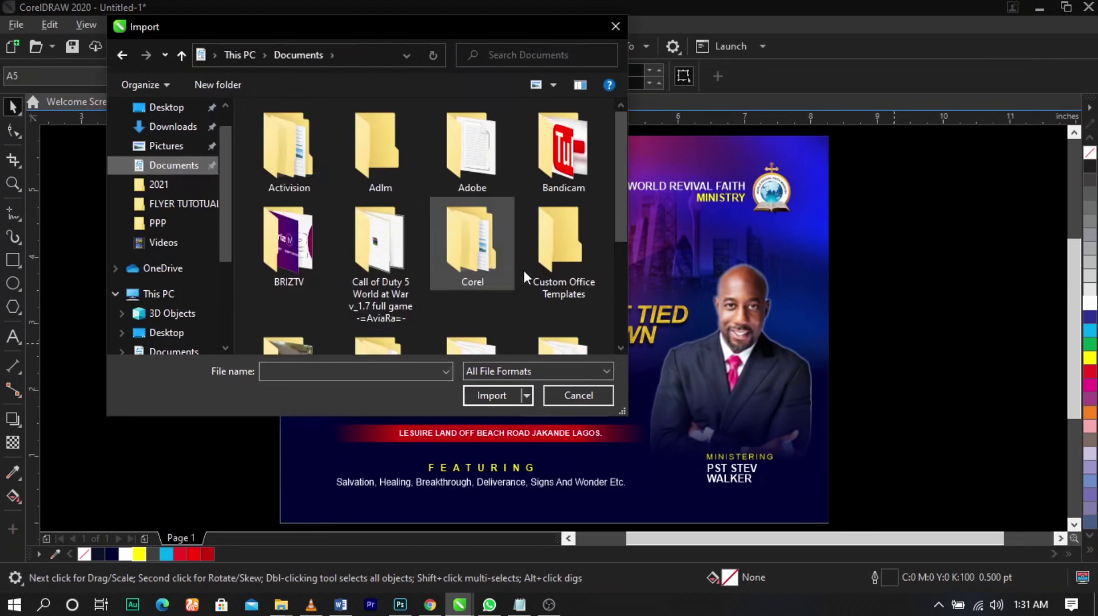
pyautogui.scroll(-3, 412, 250)
pyautogui.doubleClick(411, 250)
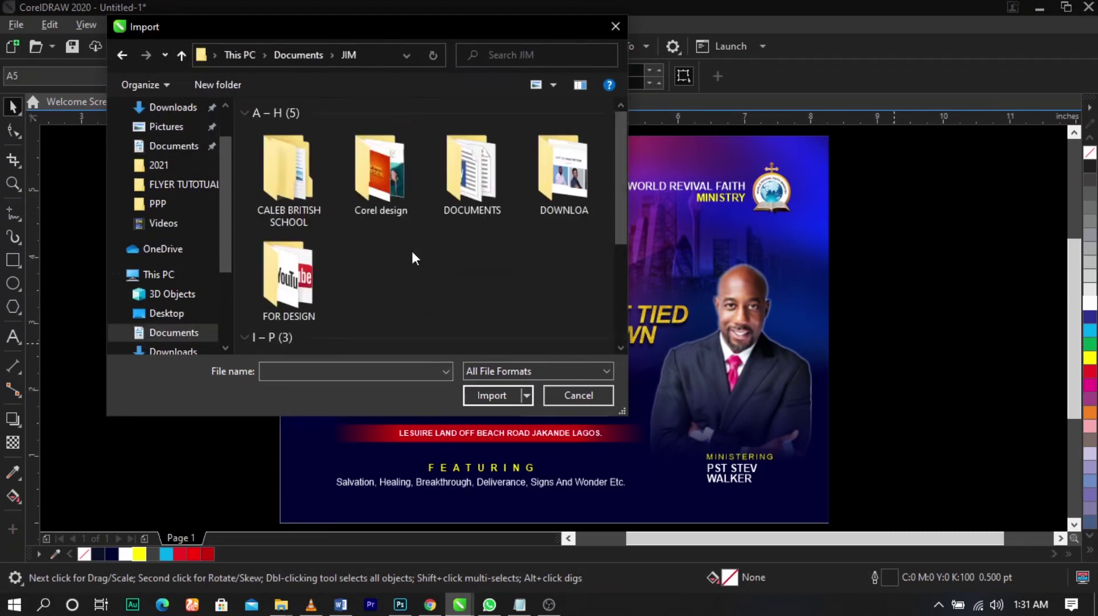
pyautogui.doubleClick(568, 203)
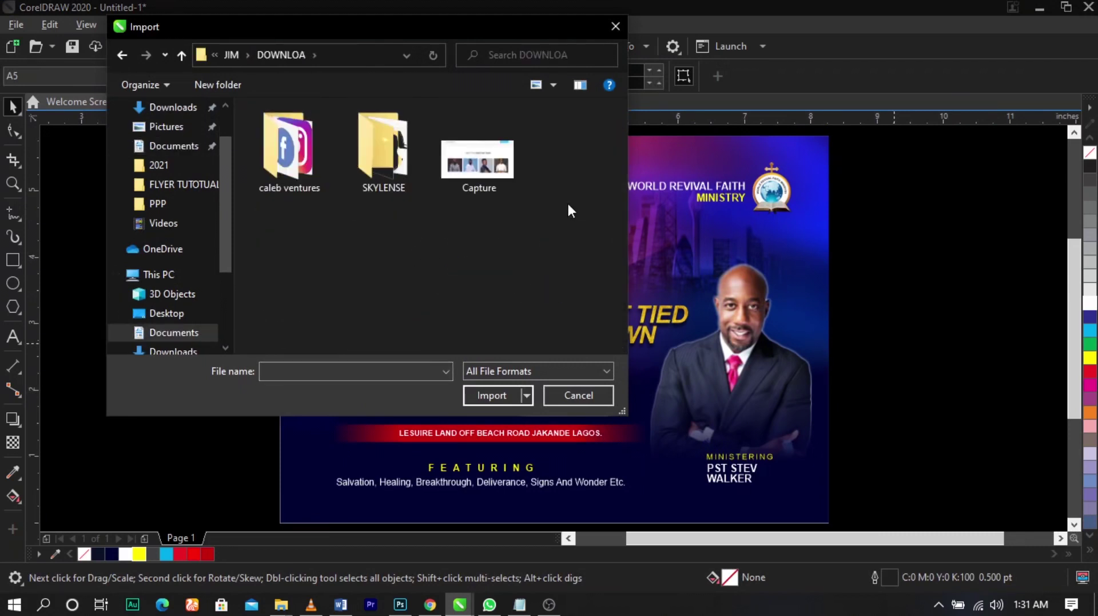
pyautogui.hotkey('alt', 'Left')
pyautogui.doubleClick(299, 309)
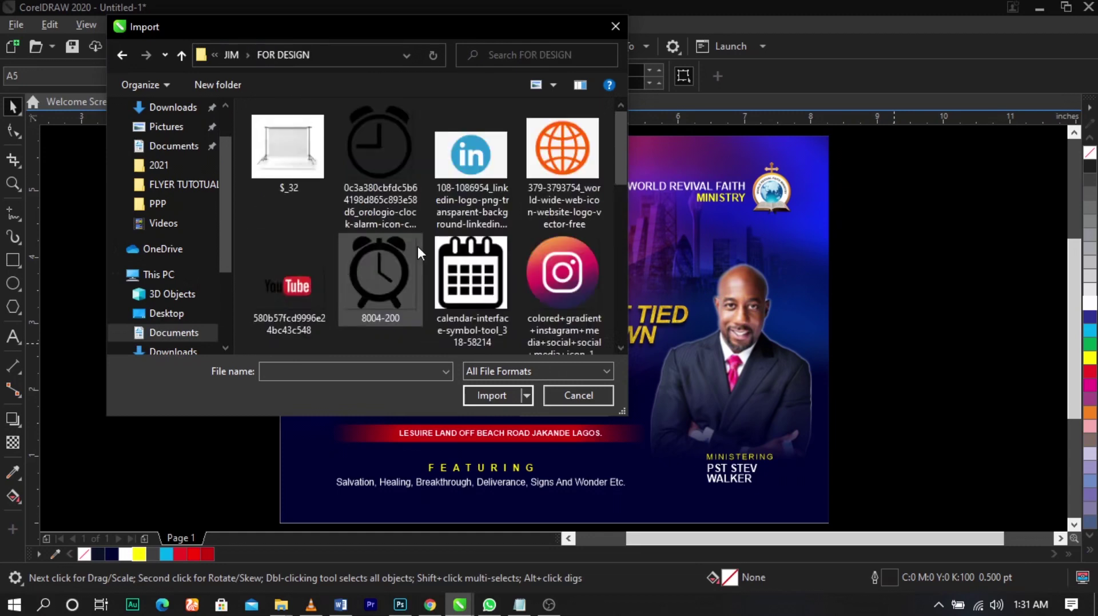
# - Import the 8004-200 clock, calendar-interface-symbol and google-location-icon-16 images as small icons on the pasteboard beside the flyer
pyautogui.click(370, 298)
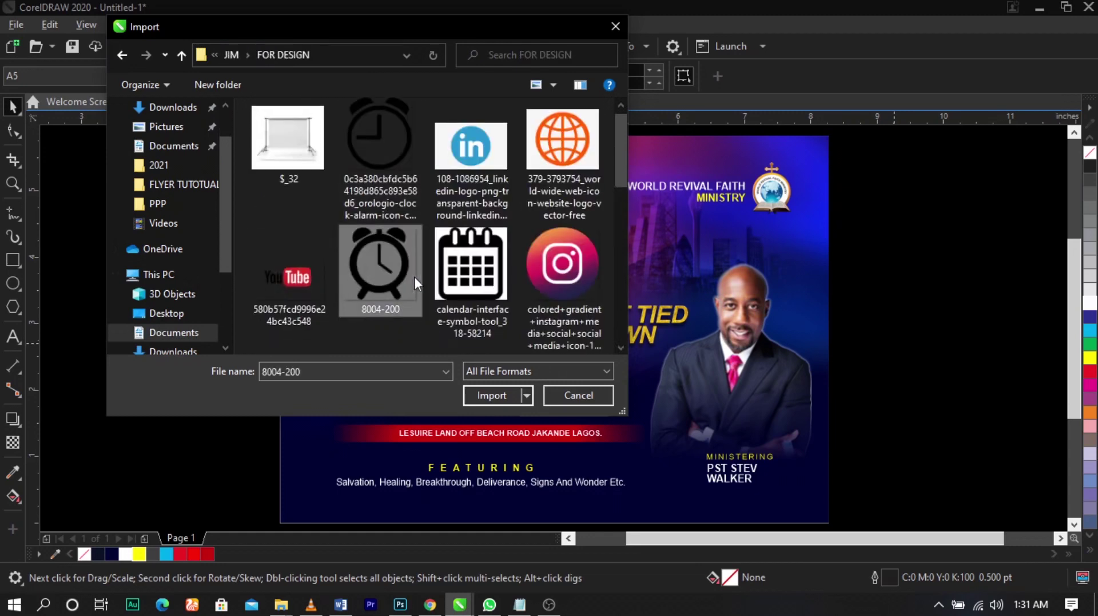
pyautogui.keyDown('ctrl'); pyautogui.click(471, 275); pyautogui.keyUp('ctrl')
pyautogui.scroll(-2, 452, 314)
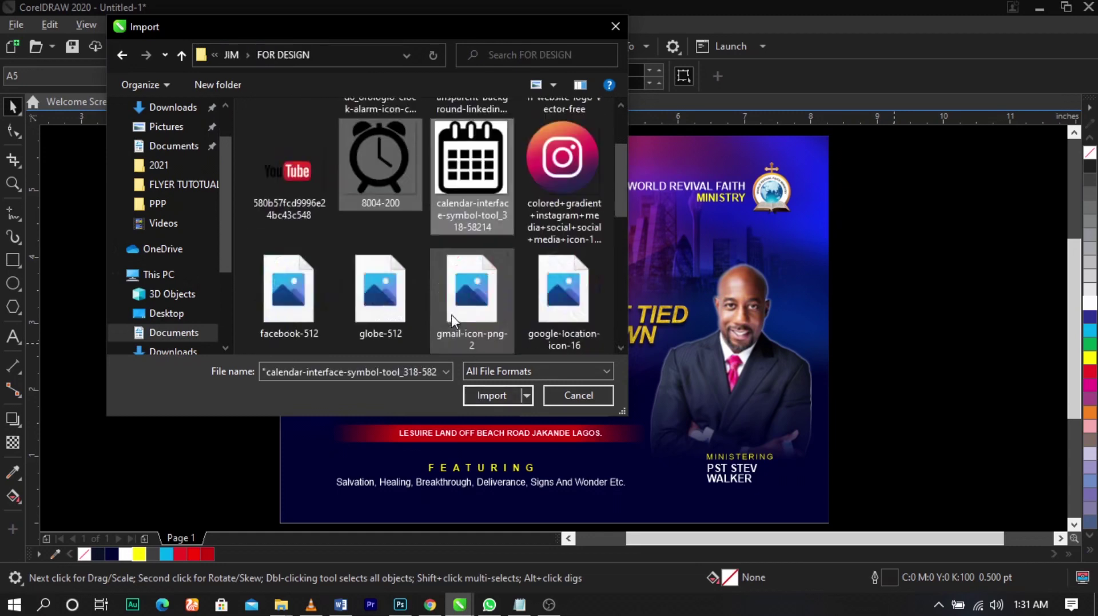
pyautogui.keyDown('ctrl'); pyautogui.click(554, 297); pyautogui.keyUp('ctrl')
pyautogui.click(498, 392)
pyautogui.moveTo(224, 397); pyautogui.dragTo(257, 433)
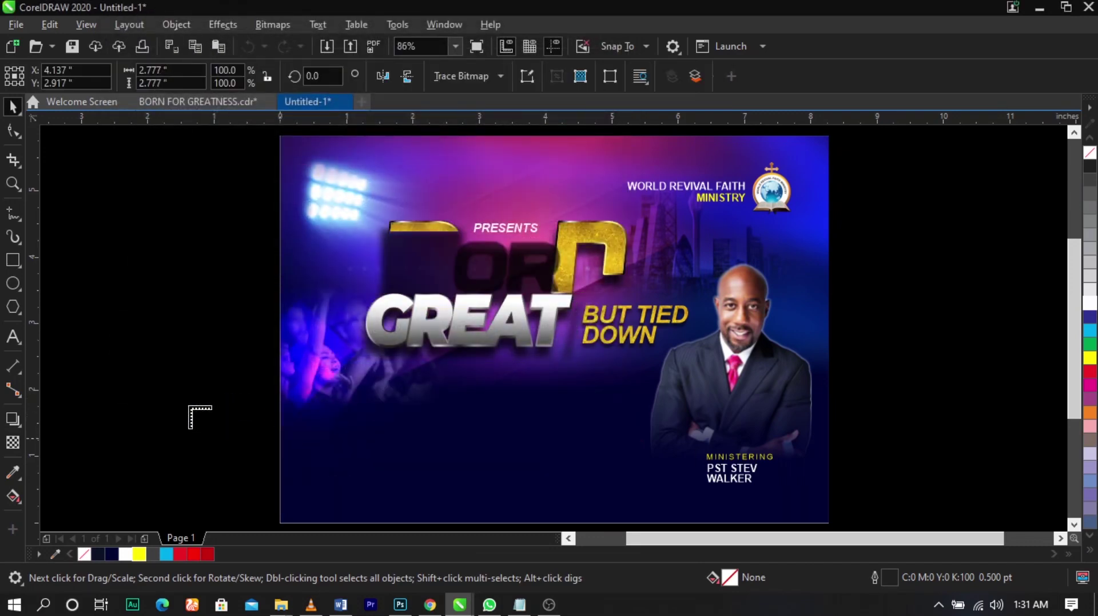
pyautogui.moveTo(191, 407); pyautogui.dragTo(228, 443)
pyautogui.moveTo(160, 371); pyautogui.dragTo(216, 407)
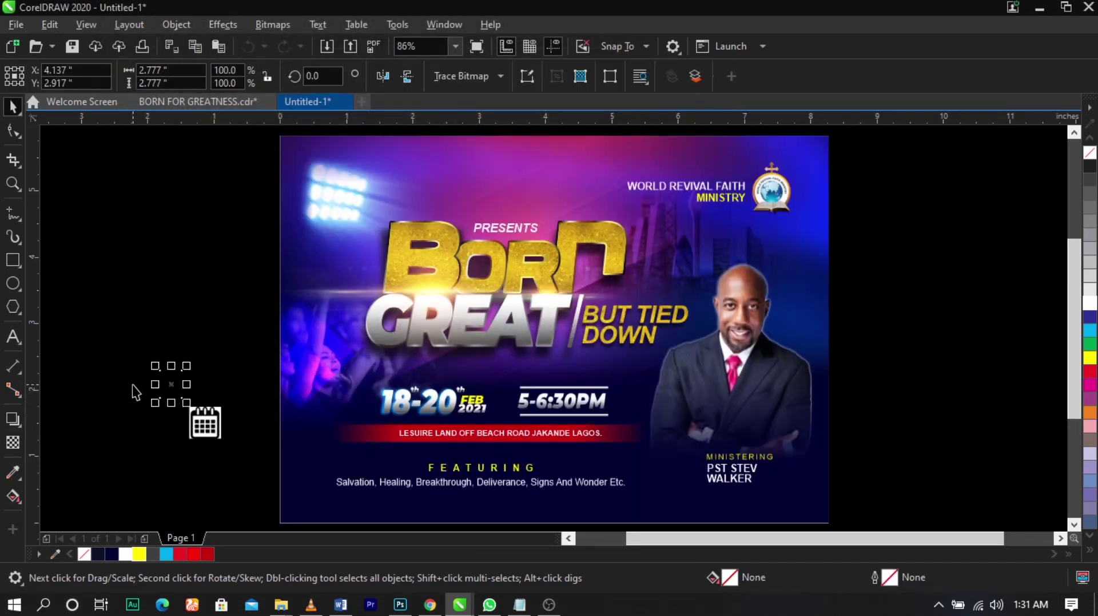
# - Move the calendar icon onto the flyer, below the date and beside the FEATURING heading
pyautogui.press('z')
pyautogui.moveTo(97, 342); pyautogui.dragTo(664, 501)
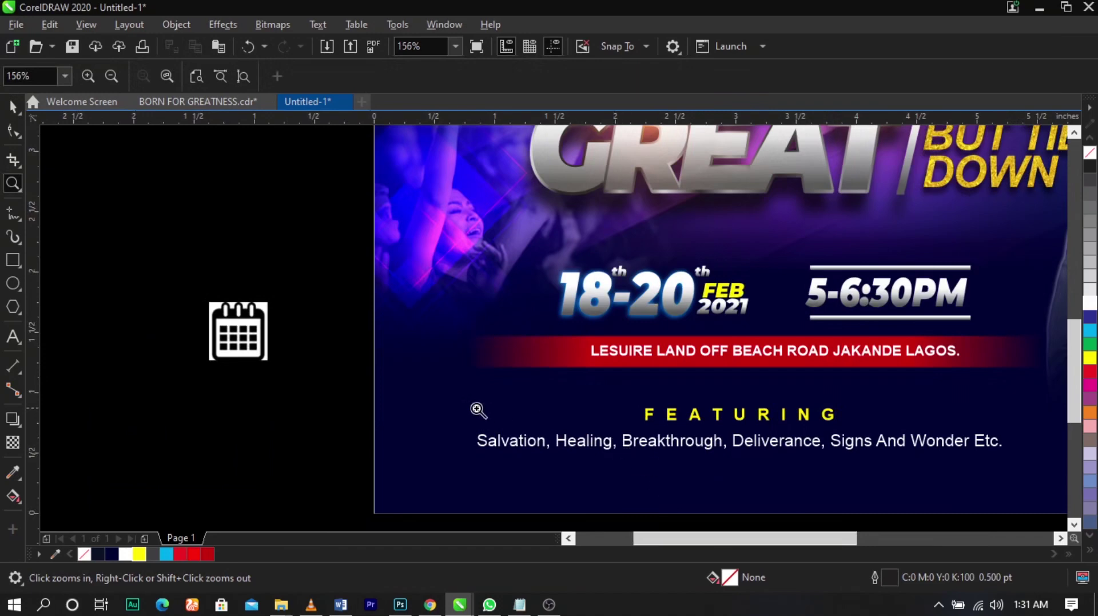
pyautogui.press('space')
pyautogui.click(238, 331)
pyautogui.moveTo(238, 331); pyautogui.dragTo(565, 391)
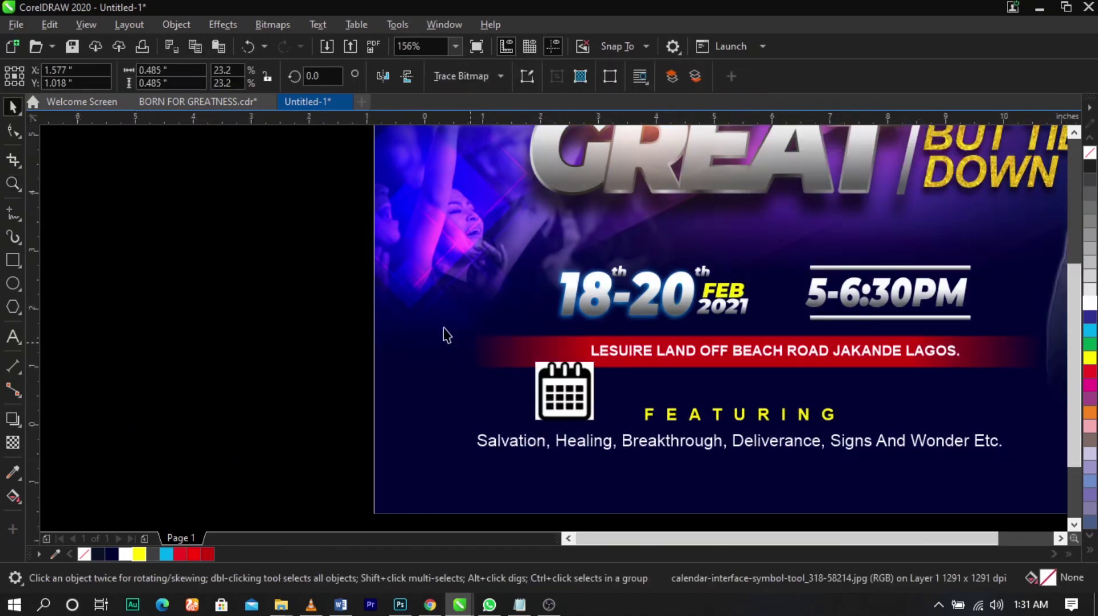
# - Move the clock and location icons onto the flyer, with the clock at the start of 5-6:30PM, and select the date and time group
pyautogui.scroll(-2, 447, 334)
pyautogui.moveTo(129, 183); pyautogui.dragTo(529, 497)
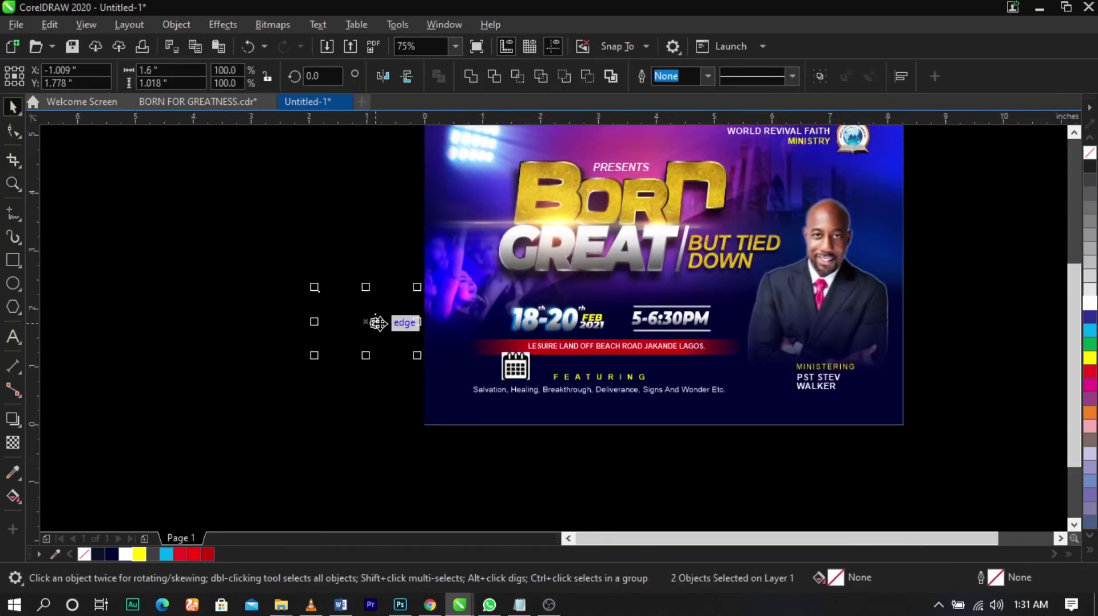
pyautogui.moveTo(377, 322); pyautogui.dragTo(459, 242)
pyautogui.scroll(2, 814, 412)
pyautogui.click(743, 393)
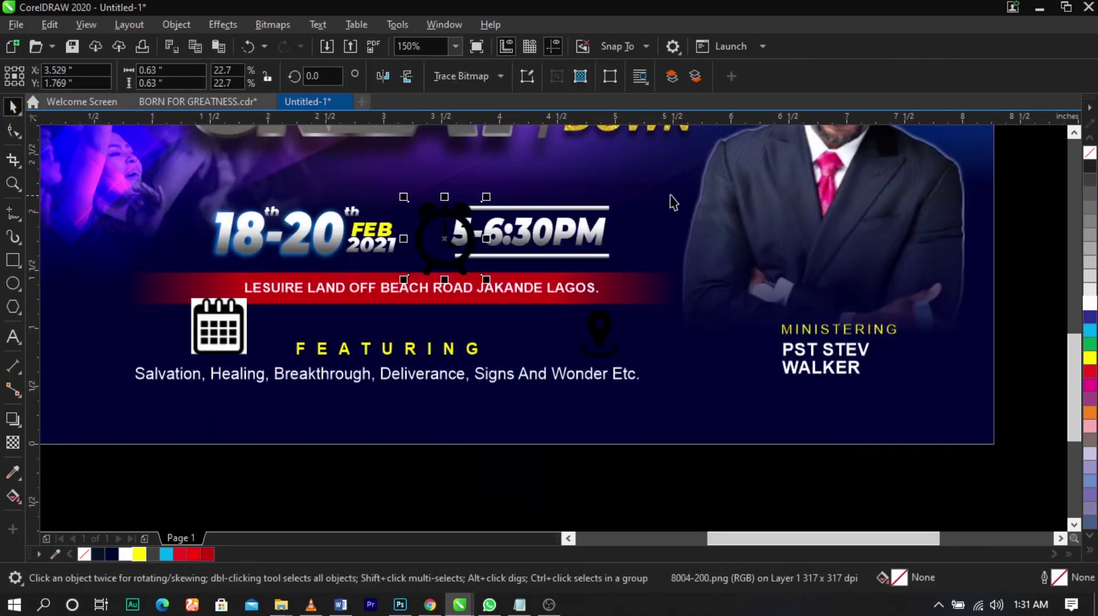
pyautogui.moveTo(671, 195); pyautogui.dragTo(433, 264)
pyautogui.click(531, 233)
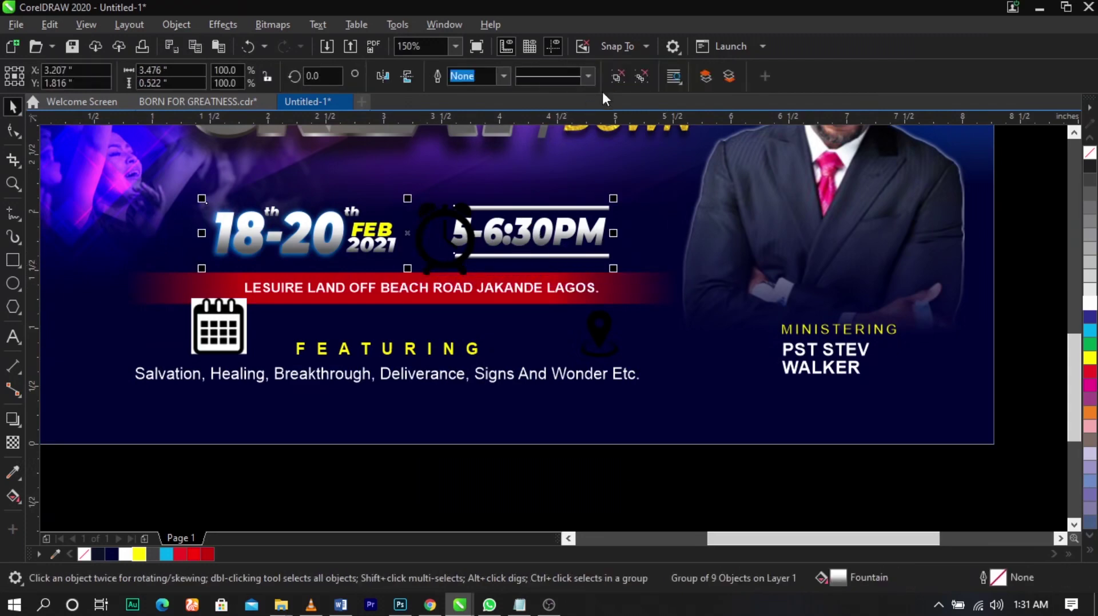
# - Ungroup the date and time text and move 5-6:30PM with its two lines to the right, clear of the clock icon
pyautogui.click(617, 78)
pyautogui.moveTo(668, 180); pyautogui.dragTo(440, 279)
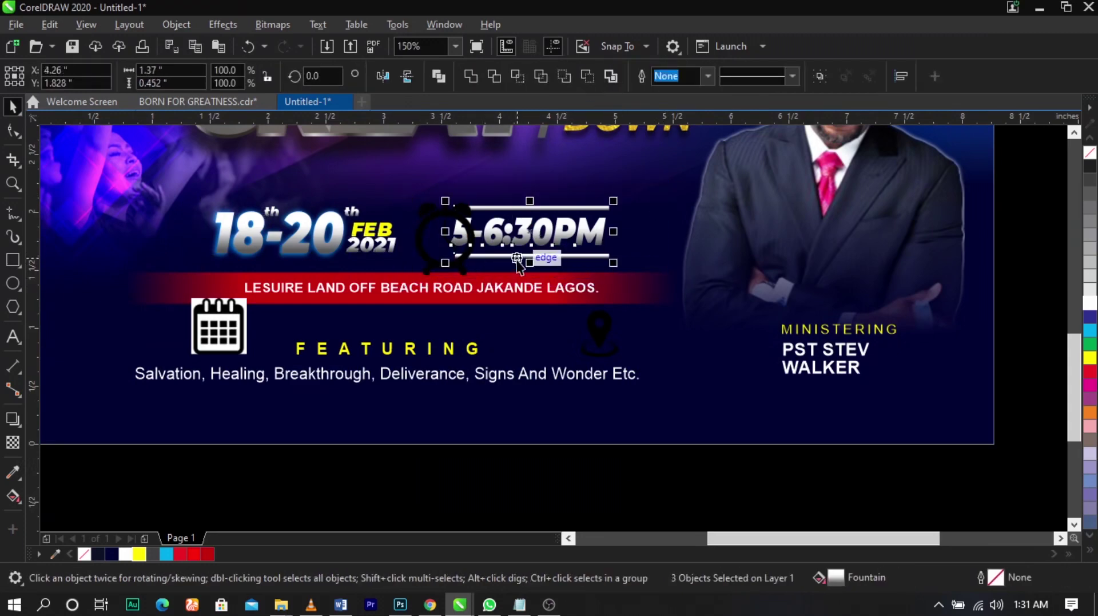
pyautogui.moveTo(521, 260); pyautogui.dragTo(555, 260)
pyautogui.moveTo(692, 178); pyautogui.dragTo(207, 283)
pyautogui.moveTo(307, 242); pyautogui.dragTo(310, 239)
# - Convert the clock icon between the date and 5-6:30PM to a 300 dpi RGB bitmap
pyautogui.press('z')
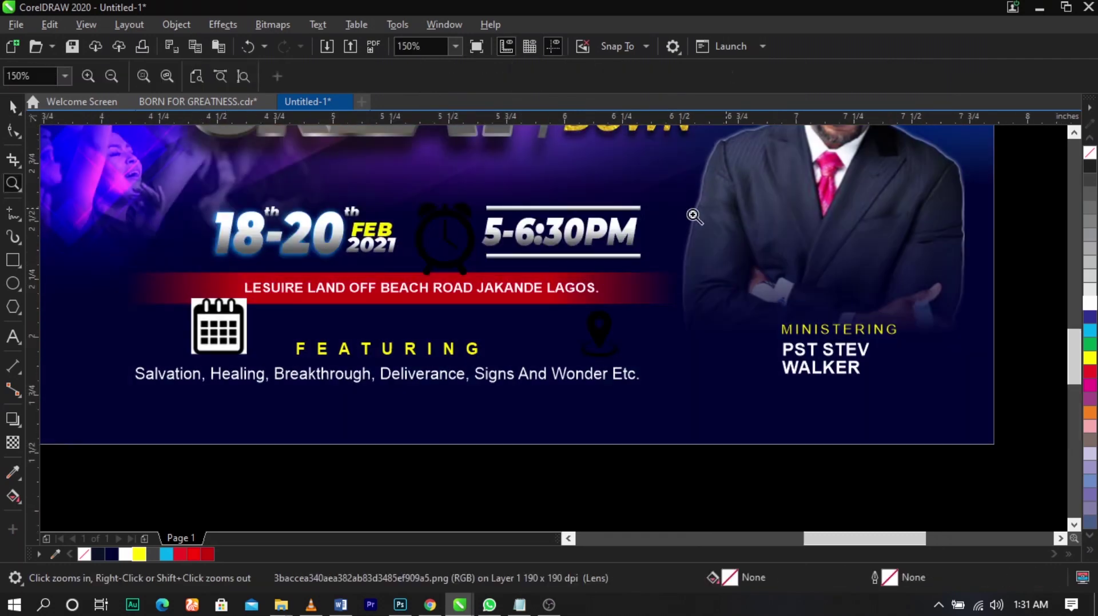
pyautogui.click(720, 209)
pyautogui.scroll(-2, 522, 279)
pyautogui.moveTo(512, 263); pyautogui.dragTo(273, 345)
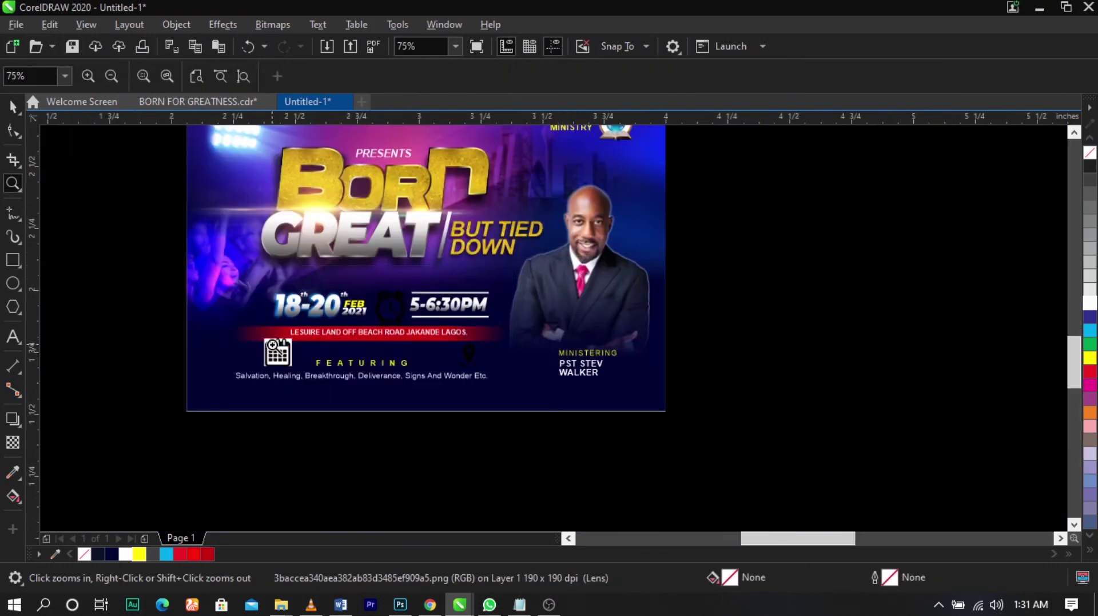
pyautogui.press('space')
pyautogui.moveTo(581, 291)
pyautogui.mouseDown()
pyautogui.moveTo(582, 266)
pyautogui.moveTo(627, 250)
pyautogui.moveTo(586, 279)
pyautogui.mouseUp()
pyautogui.moveTo(535, 321); pyautogui.dragTo(569, 317)
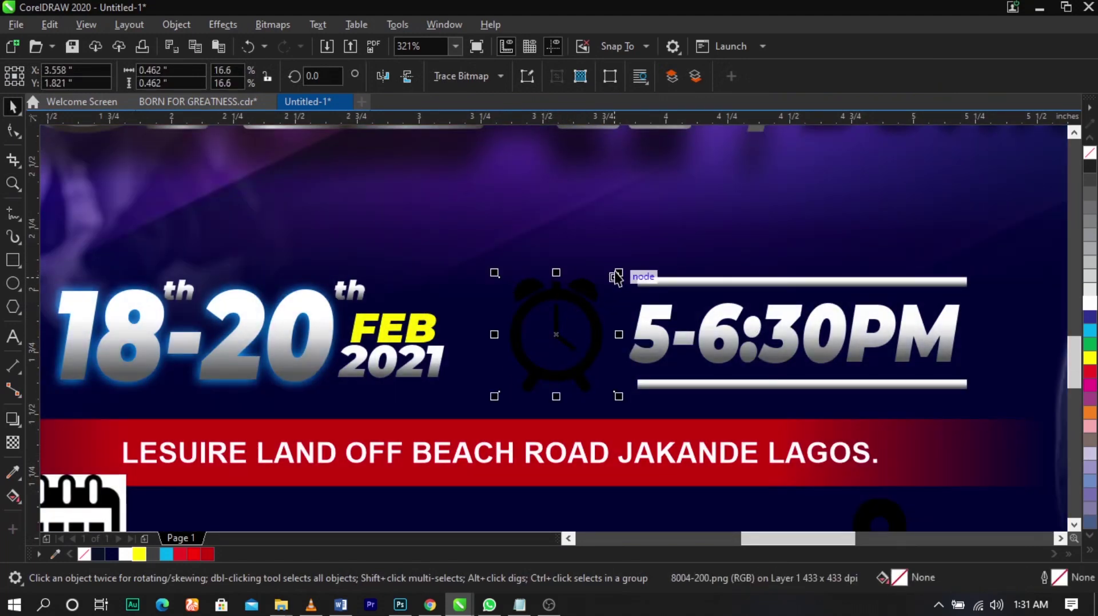
pyautogui.click(590, 299)
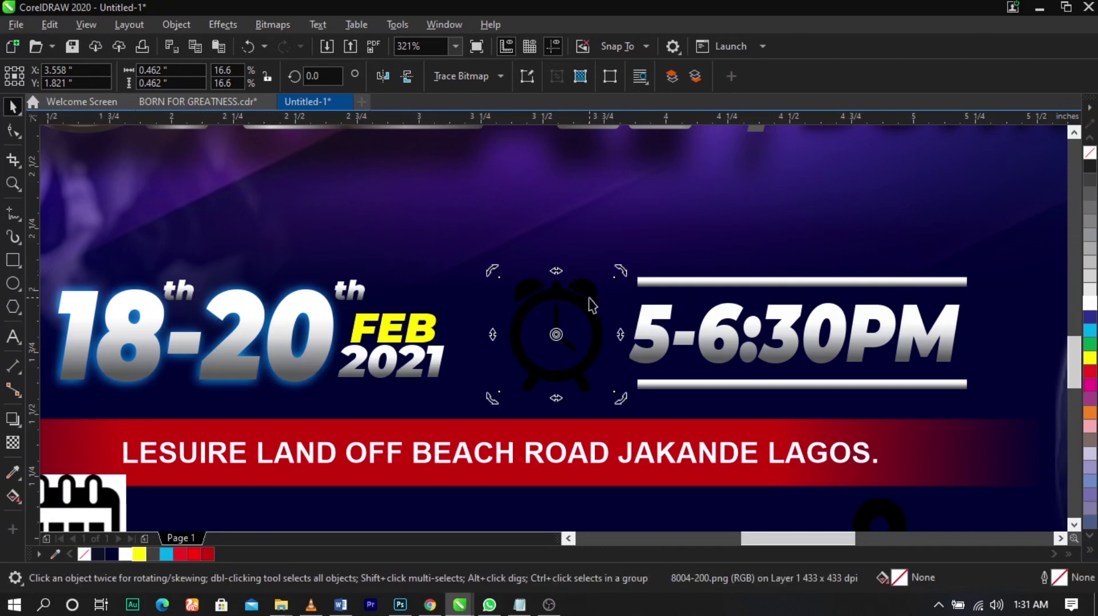
pyautogui.click(292, 29)
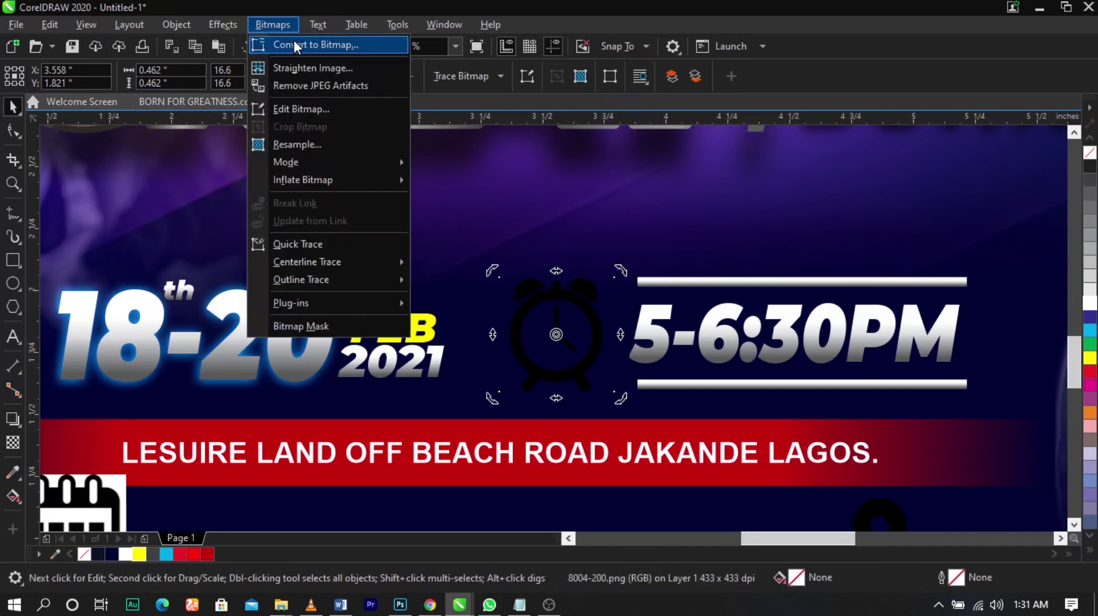
pyautogui.click(293, 40)
pyautogui.click(568, 388)
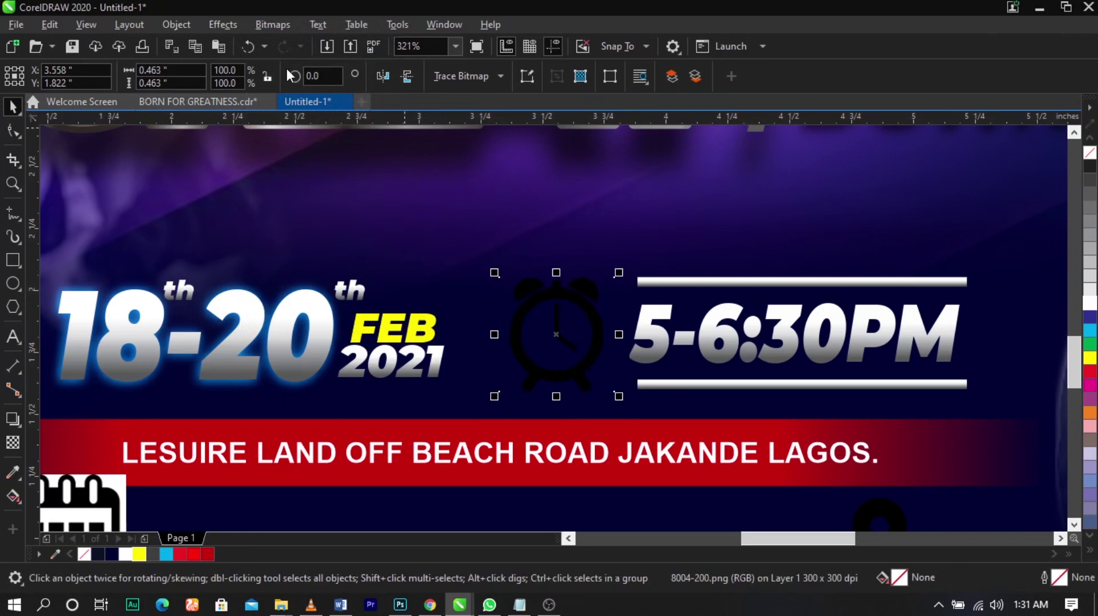
# - Change the clock bitmap to 1-bit black and white with the Line Art conversion method and a threshold of 81
pyautogui.click(281, 26)
pyautogui.moveTo(317, 169)
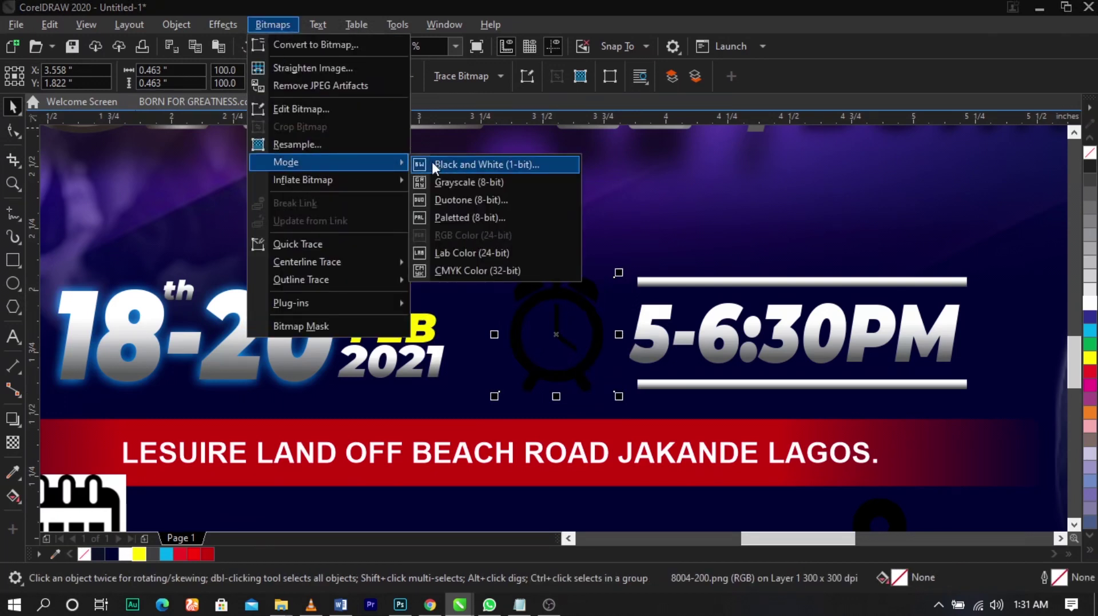
pyautogui.click(457, 164)
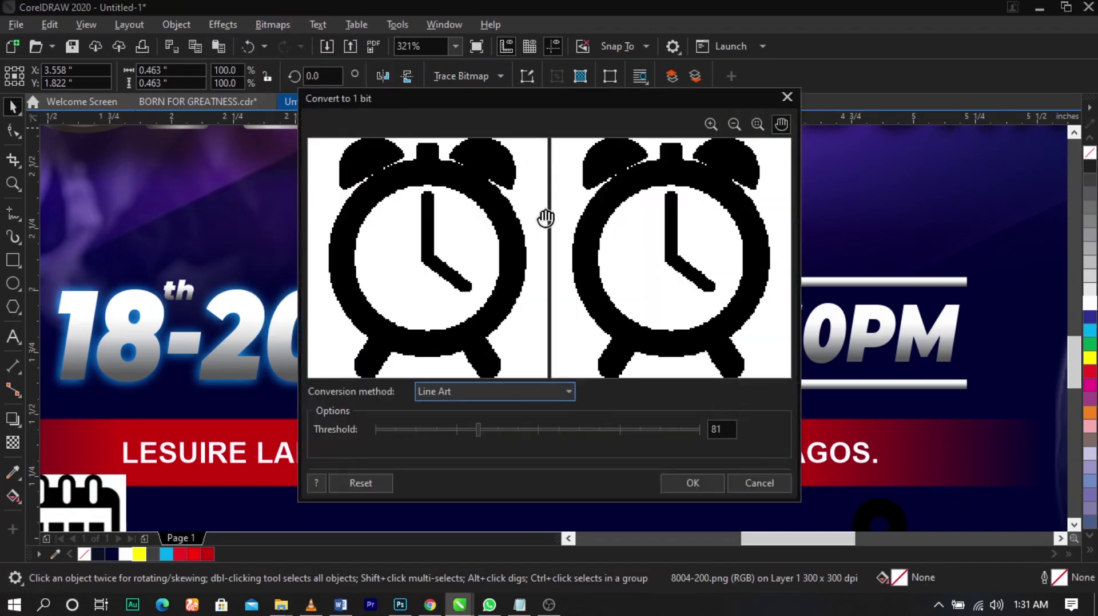
pyautogui.click(670, 479)
# - Outline-trace the clock bitmap as line art with the background colour removed, and delete the leftover bitmap
pyautogui.click(453, 77)
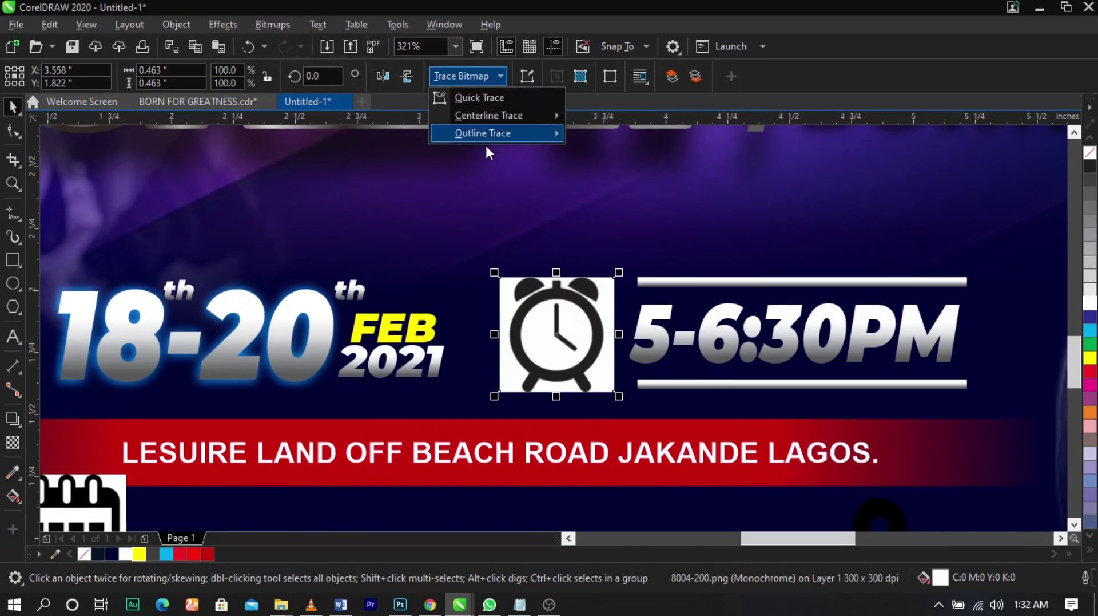
pyautogui.moveTo(485, 141)
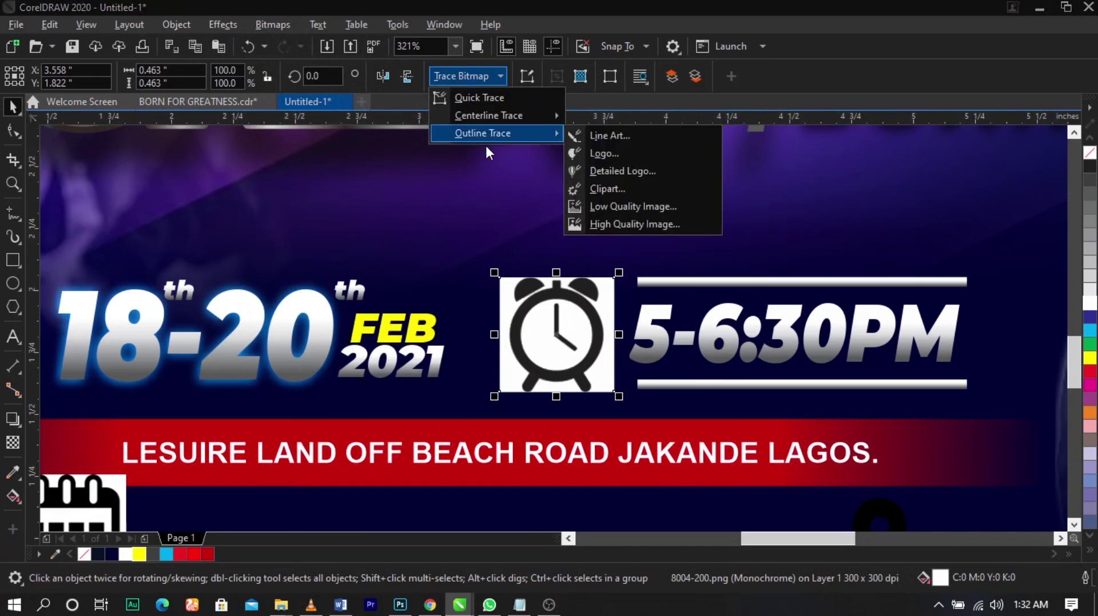
pyautogui.click(617, 141)
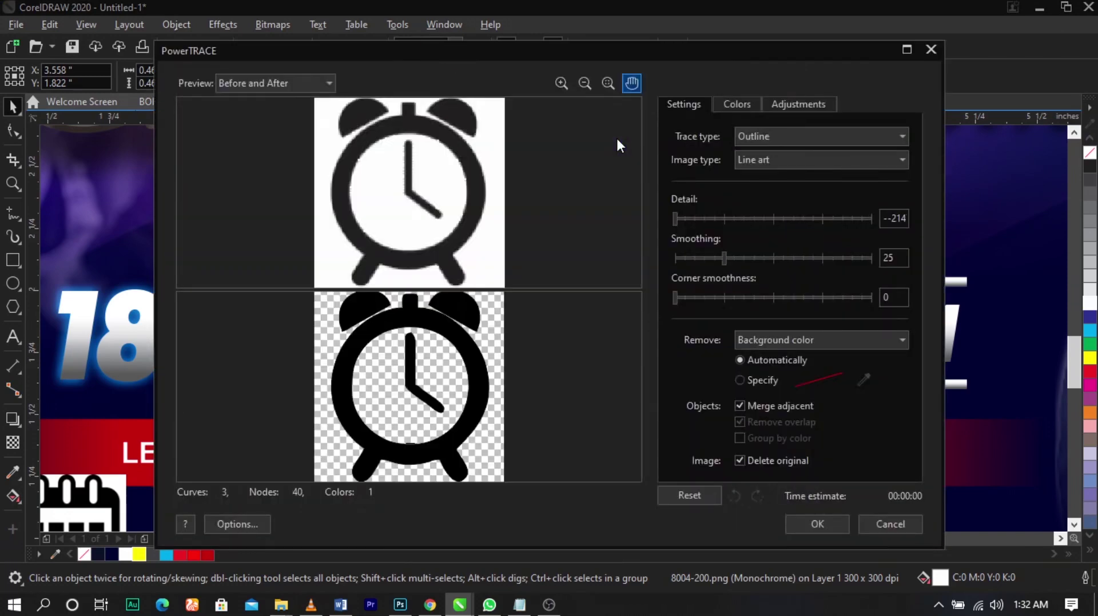
pyautogui.click(818, 523)
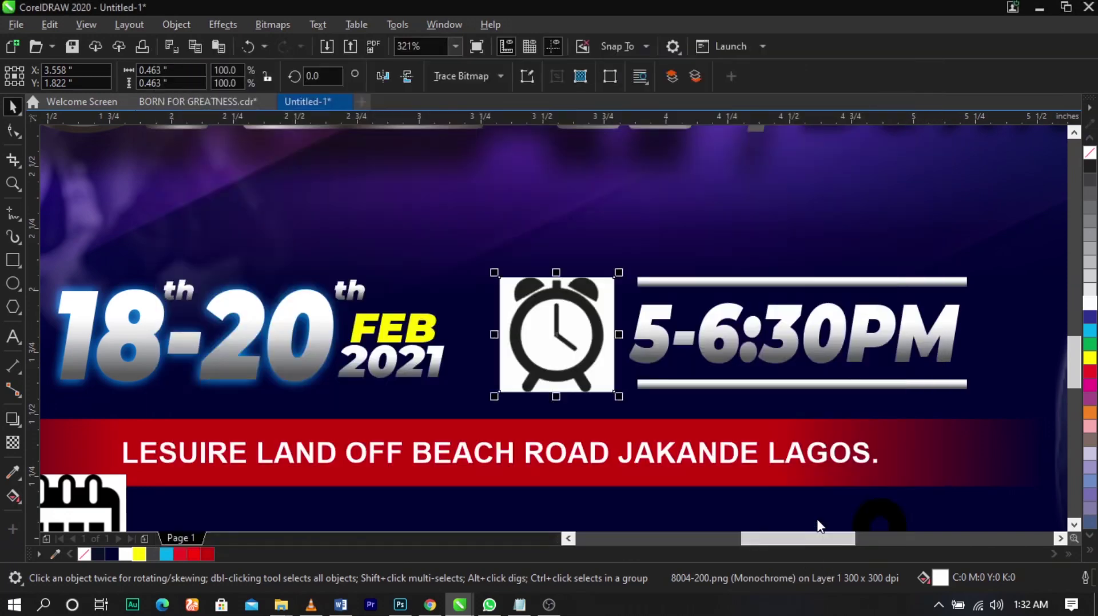
pyautogui.moveTo(549, 357); pyautogui.dragTo(460, 342)
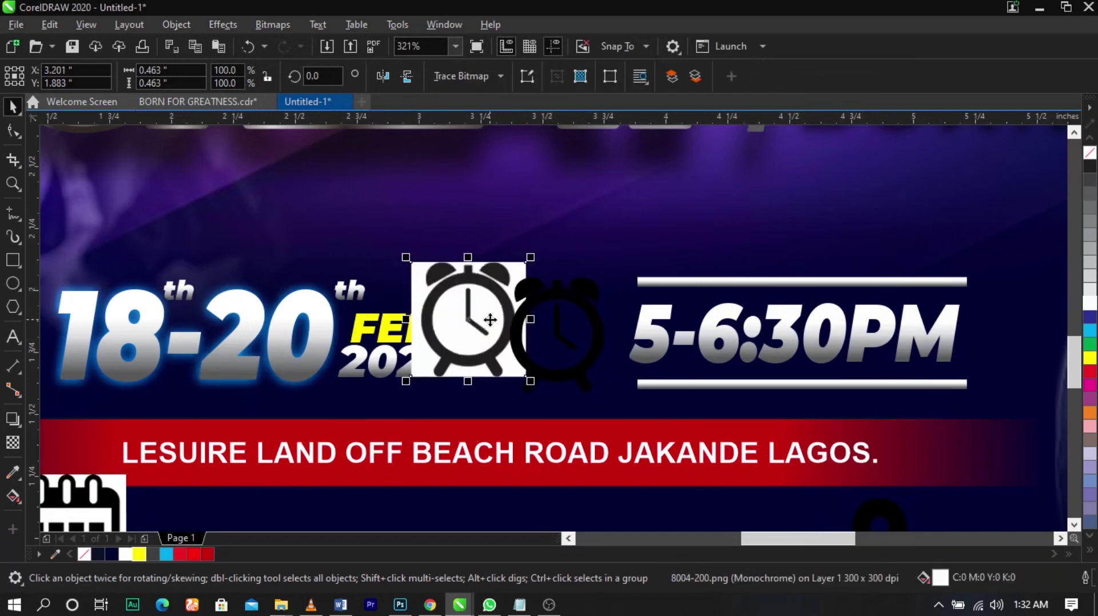
pyautogui.press('Delete')
# - Fill the traced clock with white and scale it down slightly just before 5-6:30PM
pyautogui.click(548, 320)
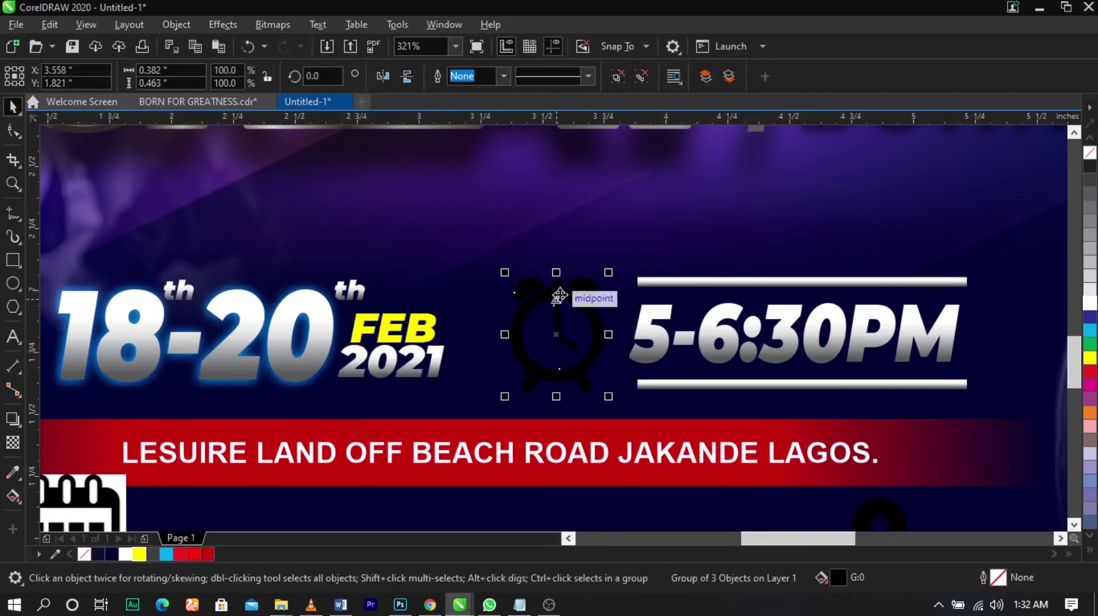
pyautogui.click(1090, 303)
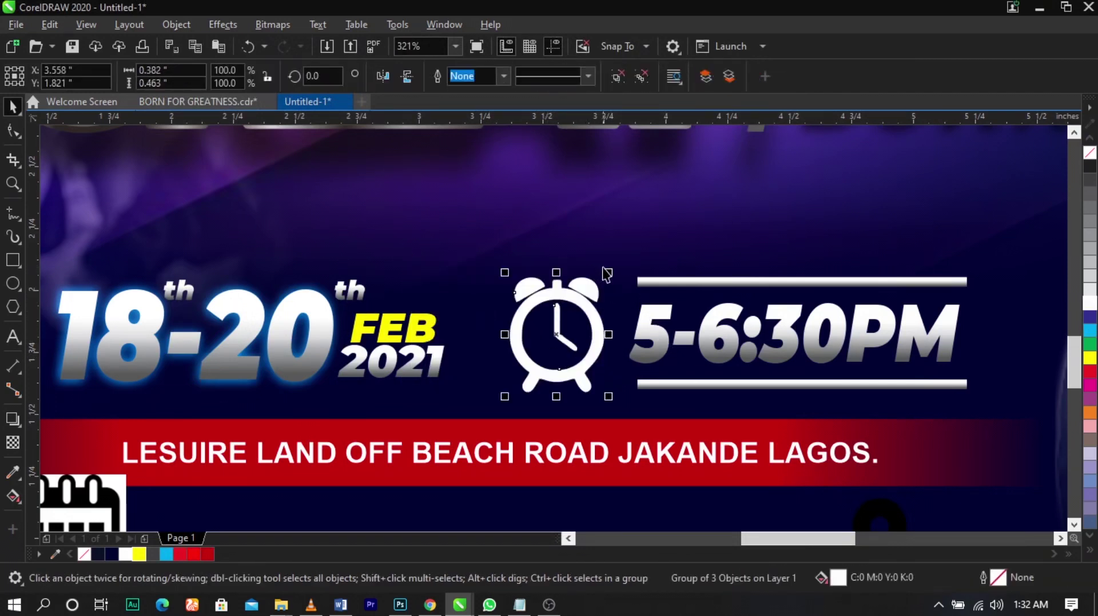
pyautogui.moveTo(609, 274); pyautogui.dragTo(588, 314)
pyautogui.scroll(3, 589, 311)
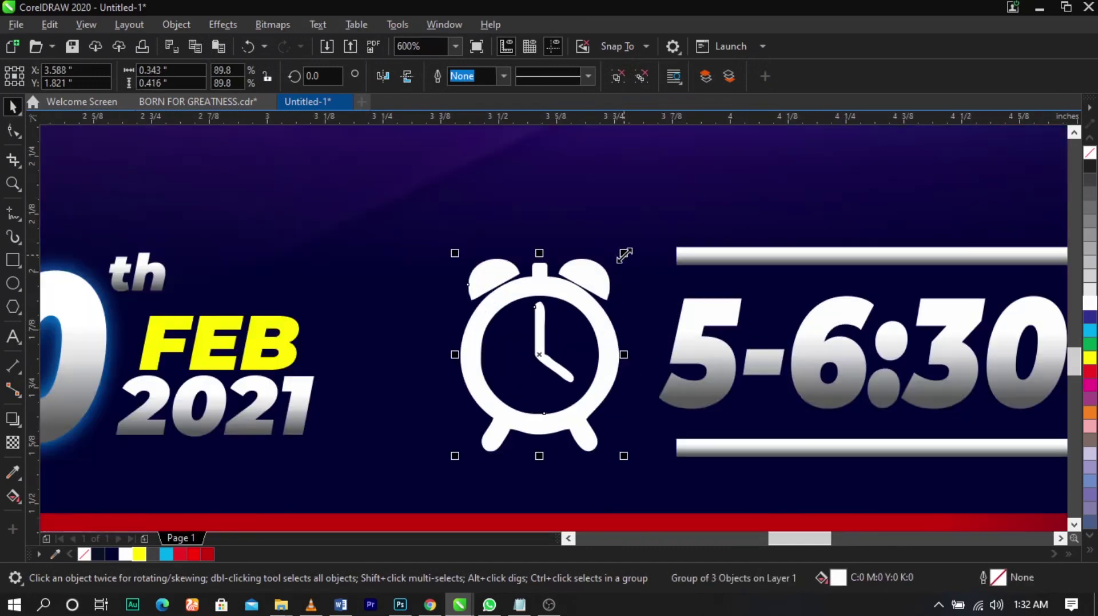
pyautogui.moveTo(624, 255); pyautogui.dragTo(611, 268)
pyautogui.moveTo(597, 315); pyautogui.dragTo(604, 318)
# - Move the location icon from beside FEATURING to just before the 18th-20th date
pyautogui.scroll(-2, 620, 316)
pyautogui.press('z')
pyautogui.moveTo(870, 277); pyautogui.dragTo(236, 432)
pyautogui.press('space')
pyautogui.moveTo(880, 438); pyautogui.dragTo(223, 269)
pyautogui.press('z')
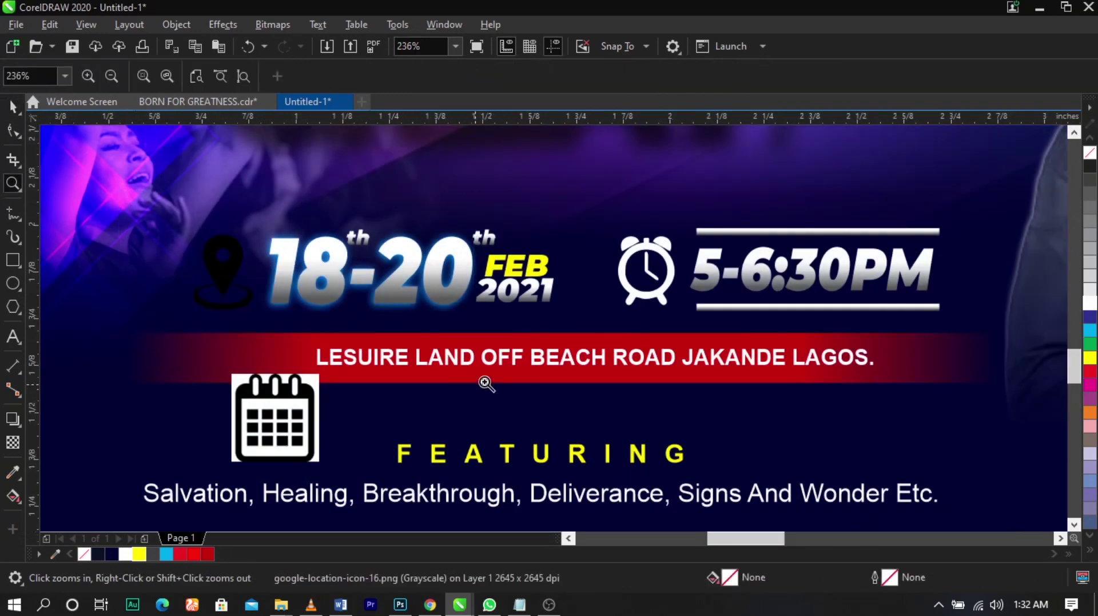
pyautogui.moveTo(110, 191); pyautogui.dragTo(484, 384)
pyautogui.press('space')
pyautogui.moveTo(436, 300); pyautogui.dragTo(423, 300)
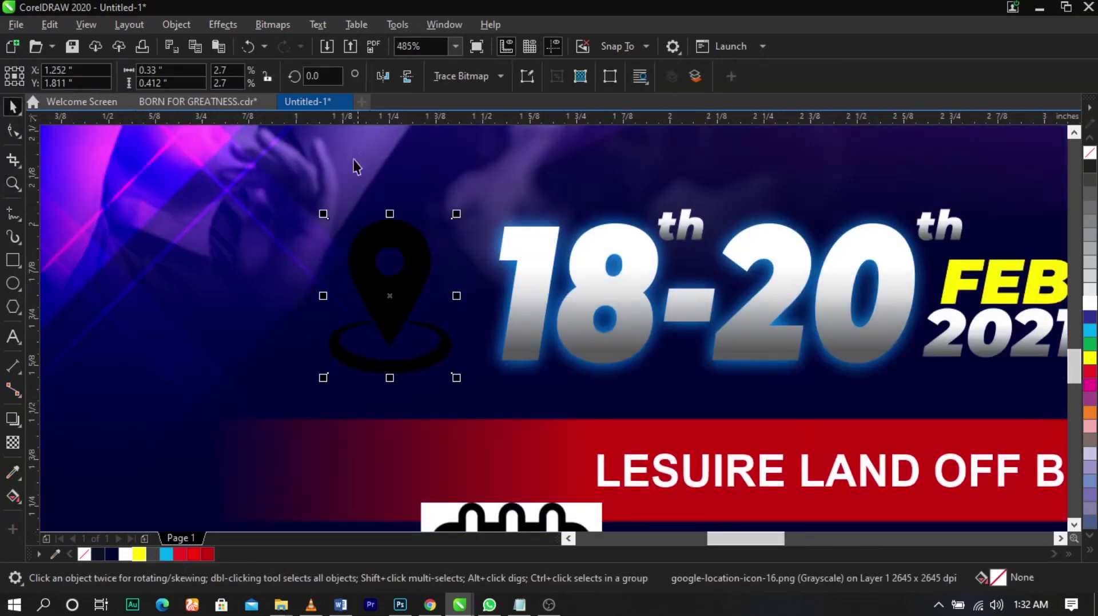
# - Convert the location icon to a 300 dpi RGB bitmap and change it to 1-bit black and white using Line Art, threshold 81
pyautogui.click(279, 25)
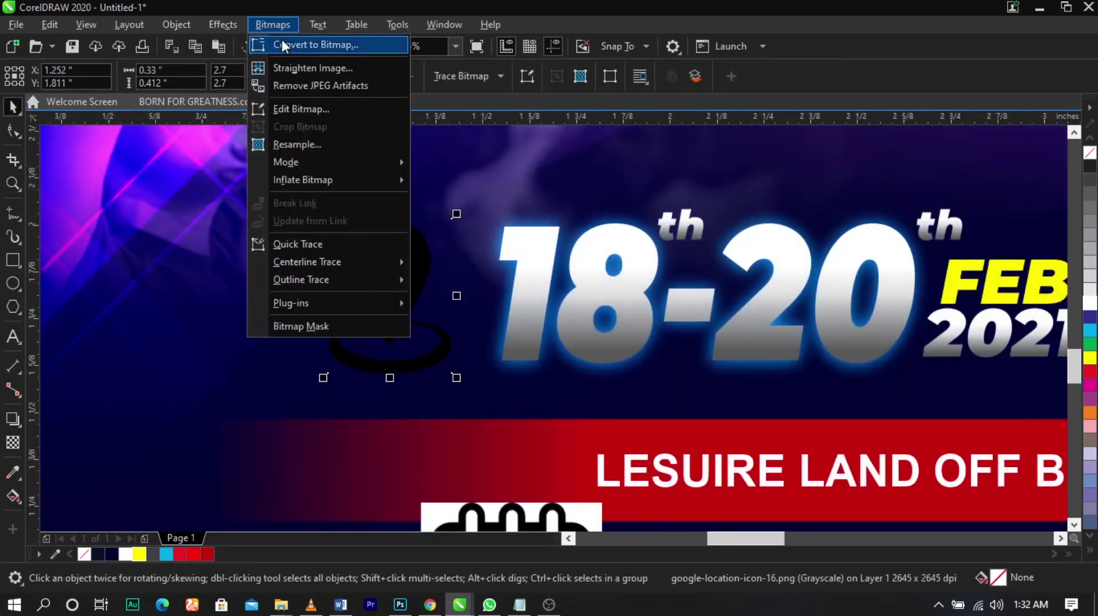
pyautogui.click(282, 40)
pyautogui.click(565, 394)
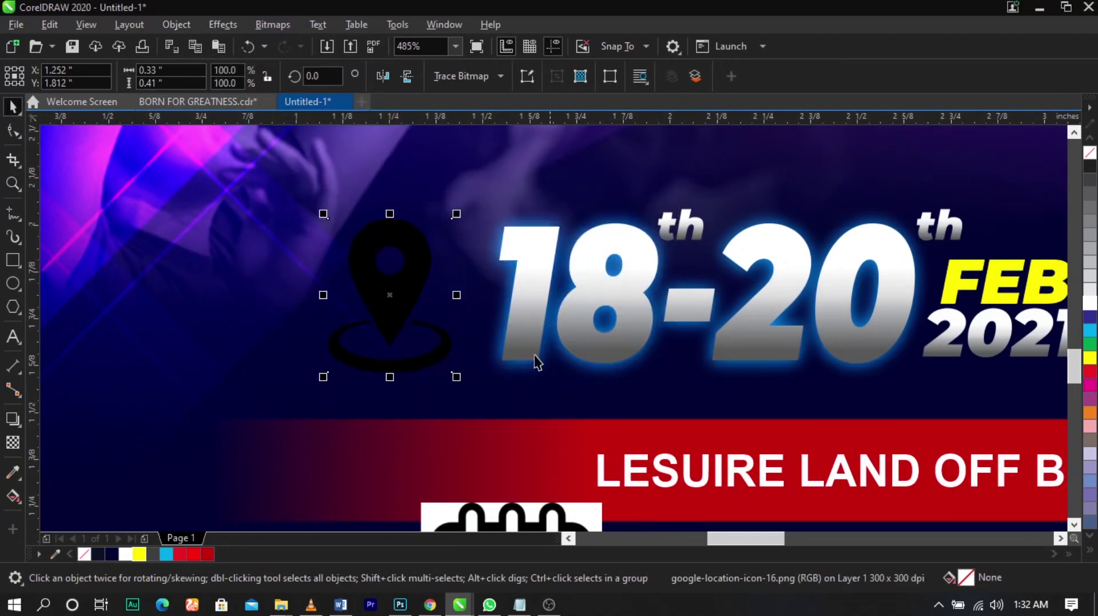
pyautogui.click(287, 26)
pyautogui.moveTo(314, 156)
pyautogui.click(493, 166)
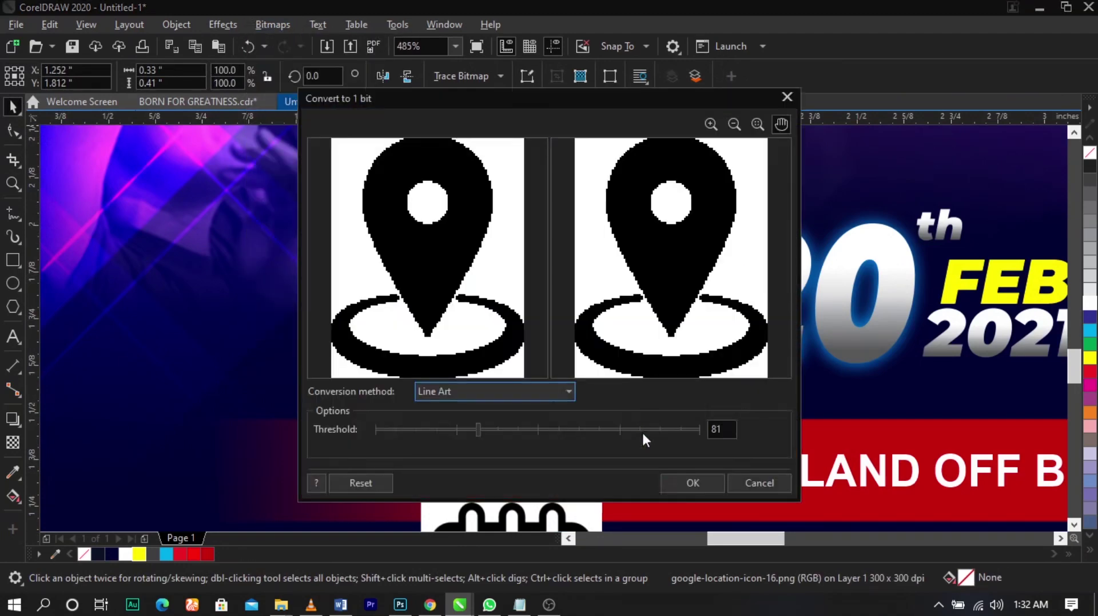
pyautogui.click(689, 481)
# - Outline-trace the location icon as line art with the background colour removed, and delete the leftover bitmap
pyautogui.click(469, 80)
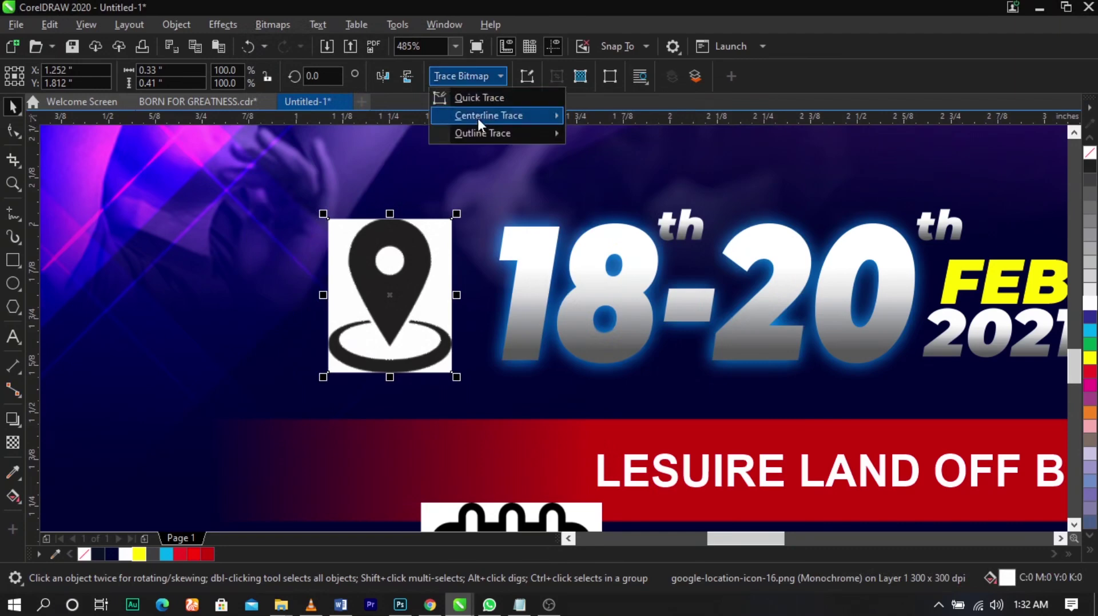
pyautogui.moveTo(490, 135)
pyautogui.click(610, 135)
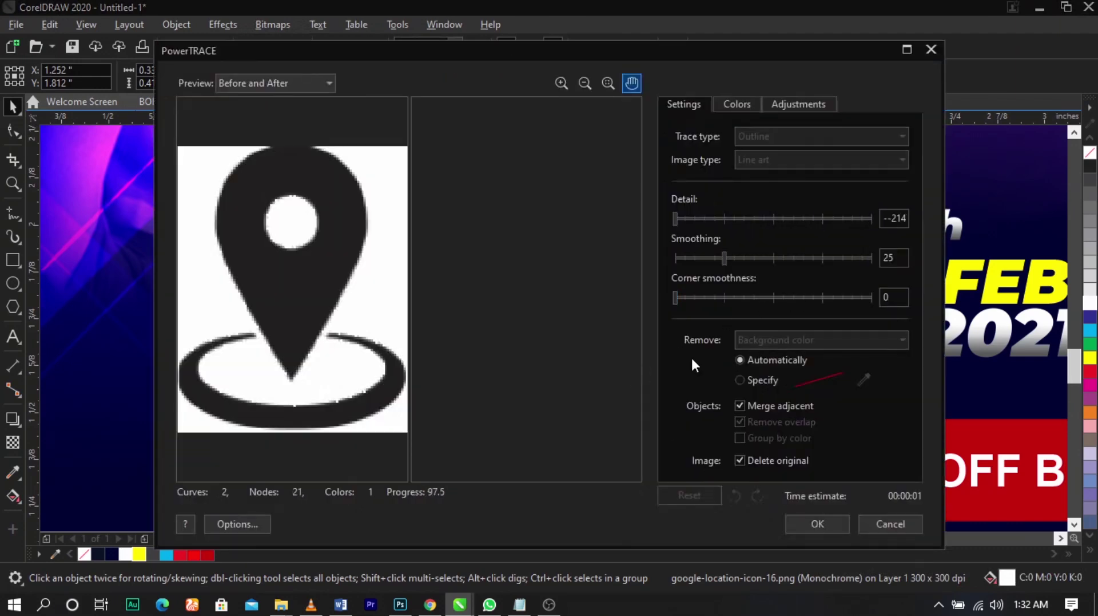
pyautogui.click(817, 523)
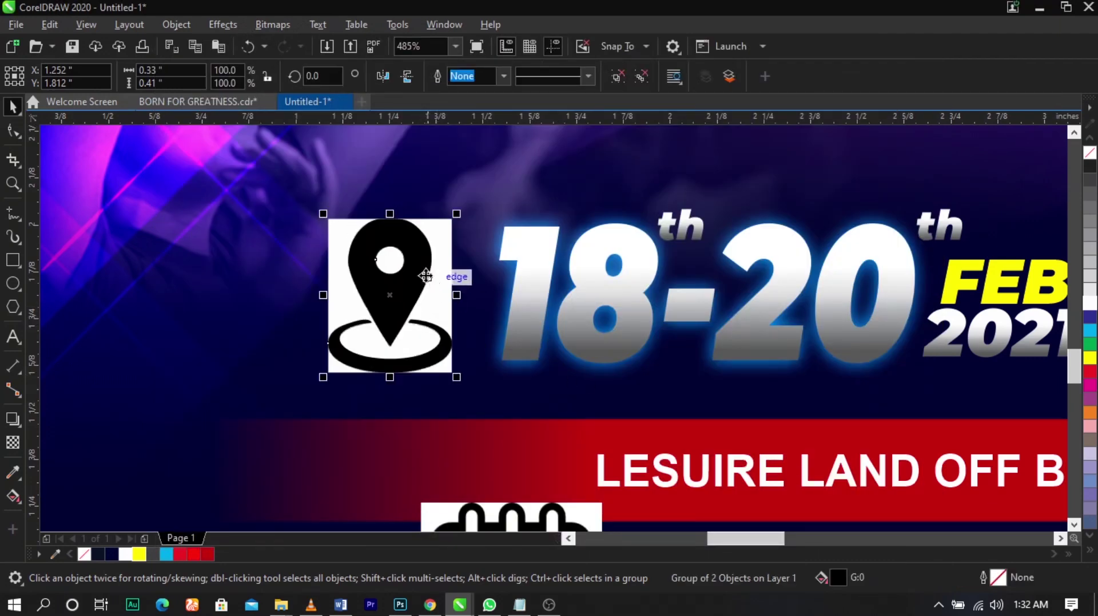
pyautogui.click(326, 233)
pyautogui.press('Delete')
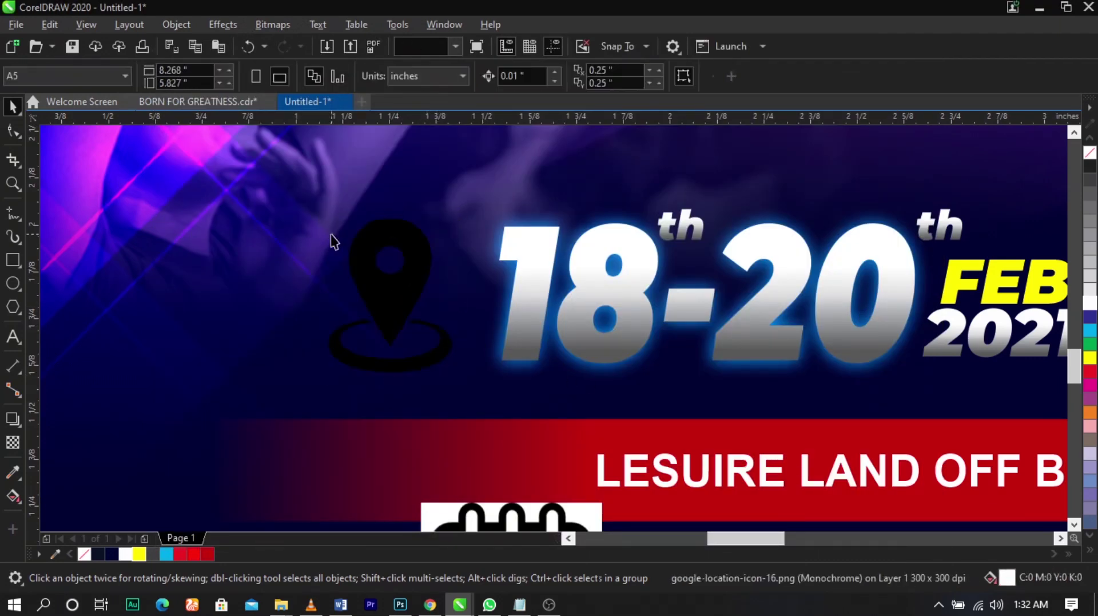
# - Fill the traced location icon with white and delete the ring around its base, keeping only the pin
pyautogui.click(393, 247)
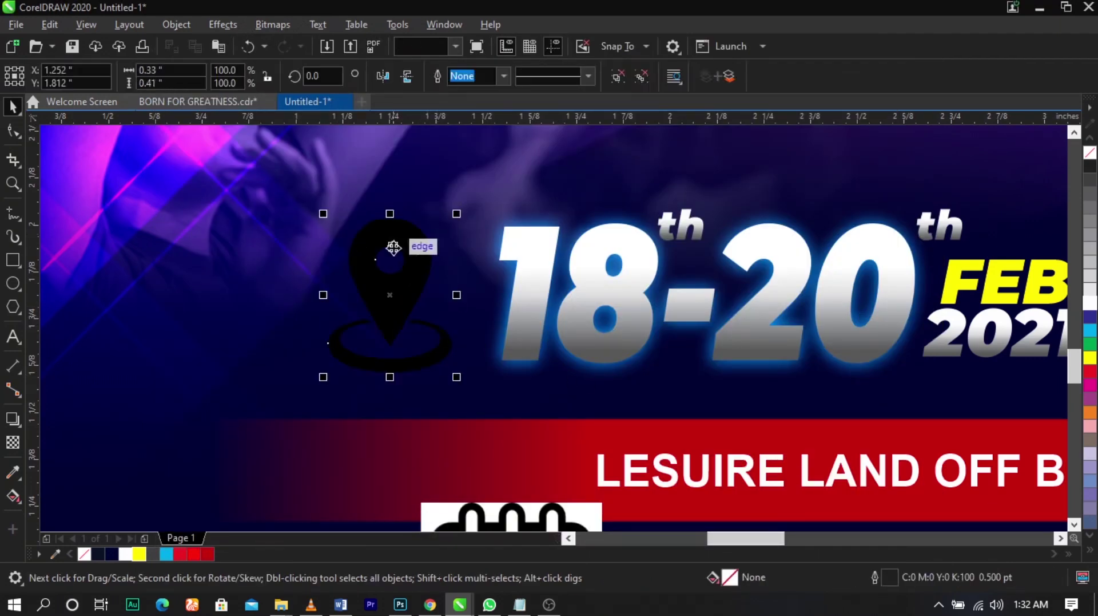
pyautogui.click(1090, 302)
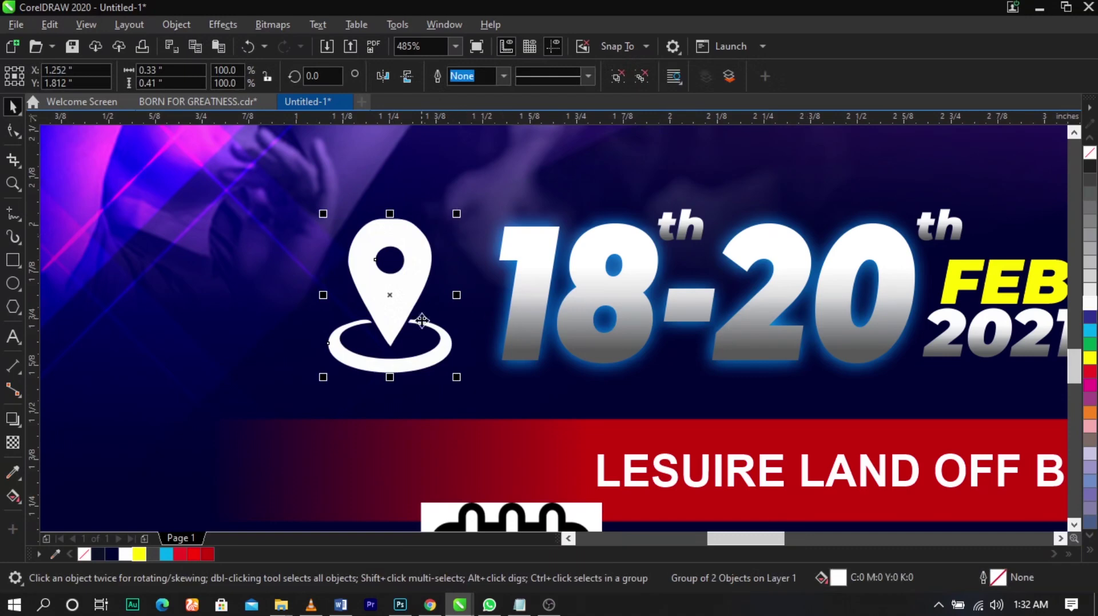
pyautogui.keyDown('ctrl'); pyautogui.click(434, 357); pyautogui.keyUp('ctrl')
pyautogui.press('Delete')
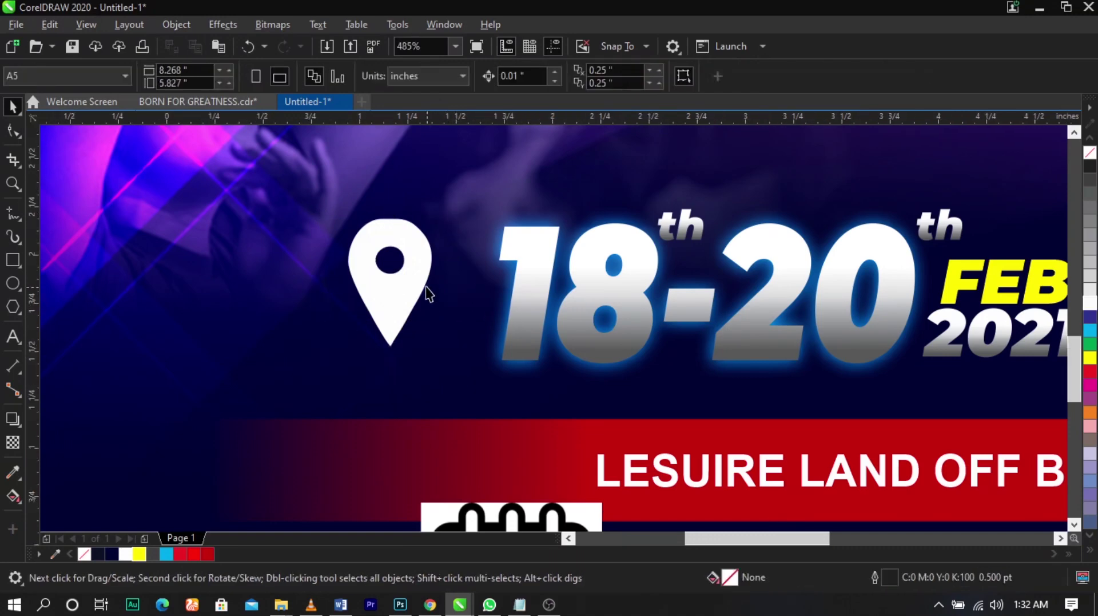
# - Move the white pin to the start of the red address banner and the calendar icon to just before the date
pyautogui.scroll(-2, 416, 290)
pyautogui.moveTo(417, 290)
pyautogui.mouseDown()
pyautogui.moveTo(492, 422)
pyautogui.moveTo(439, 331)
pyautogui.moveTo(443, 292)
pyautogui.mouseUp()
pyautogui.scroll(2, 442, 292)
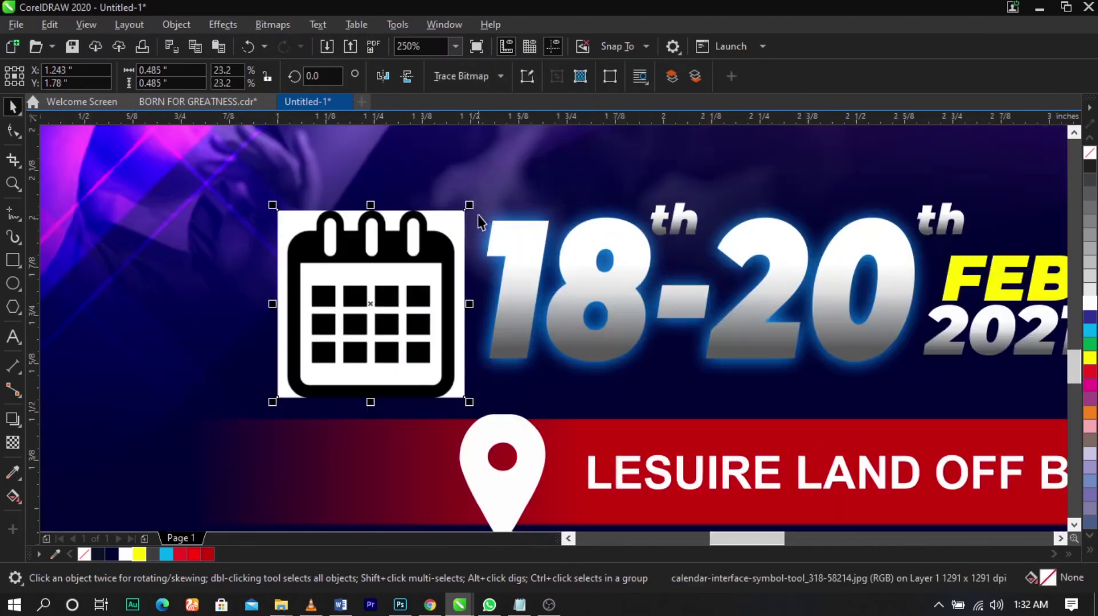
# - Change the calendar image to 1-bit black and white with the Line Art conversion method and a threshold of 81
pyautogui.click(269, 25)
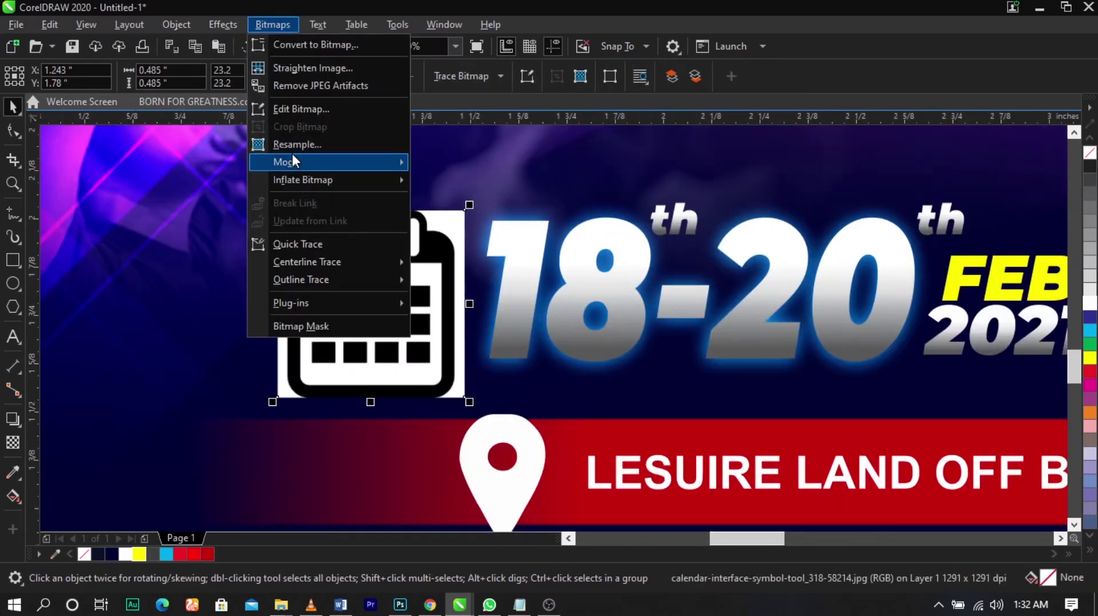
pyautogui.moveTo(292, 159)
pyautogui.click(448, 165)
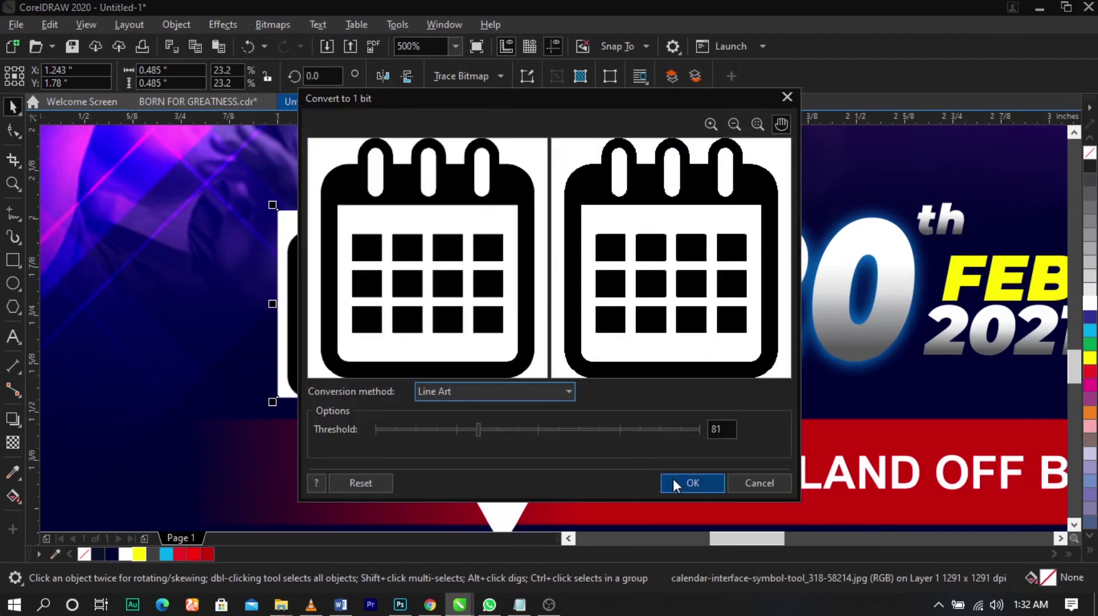
pyautogui.click(677, 483)
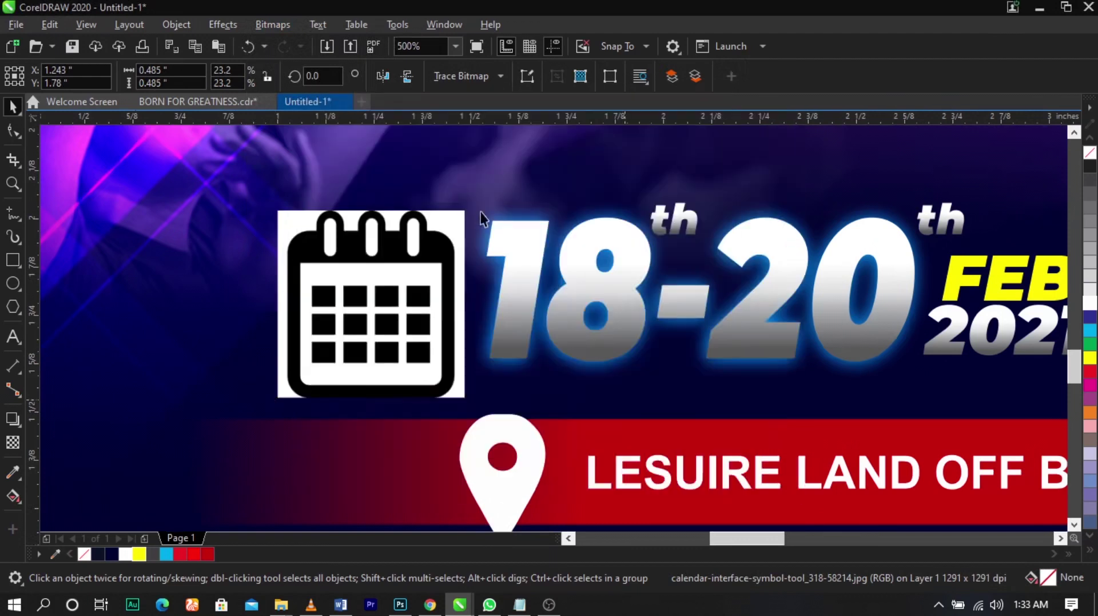
# - Outline-trace the calendar bitmap as line art, with the background colour removal set to Specify
pyautogui.click(501, 76)
pyautogui.moveTo(499, 135)
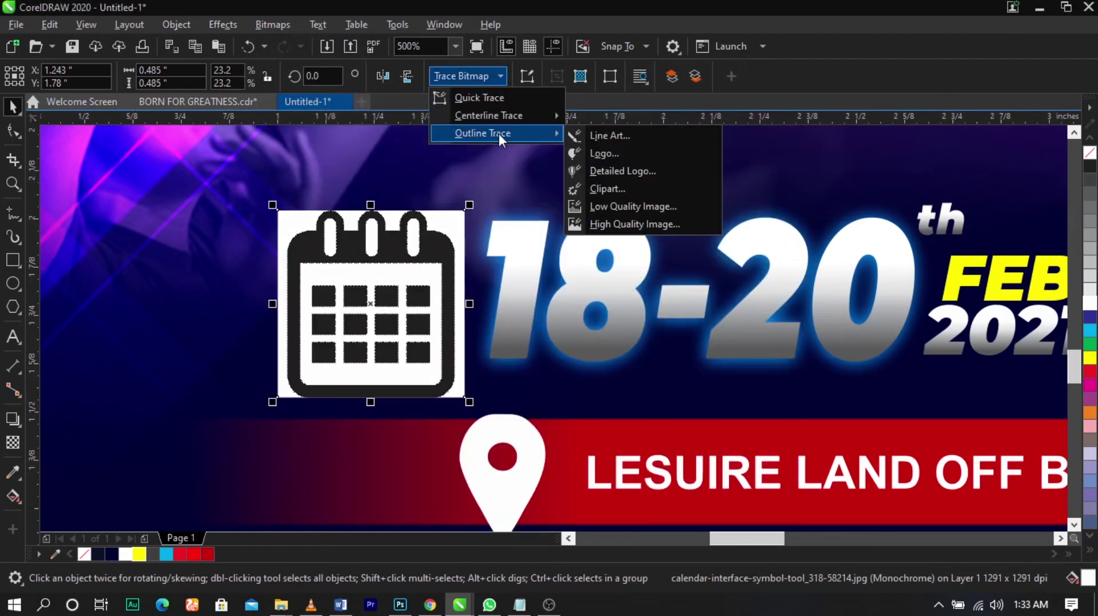
pyautogui.click(583, 135)
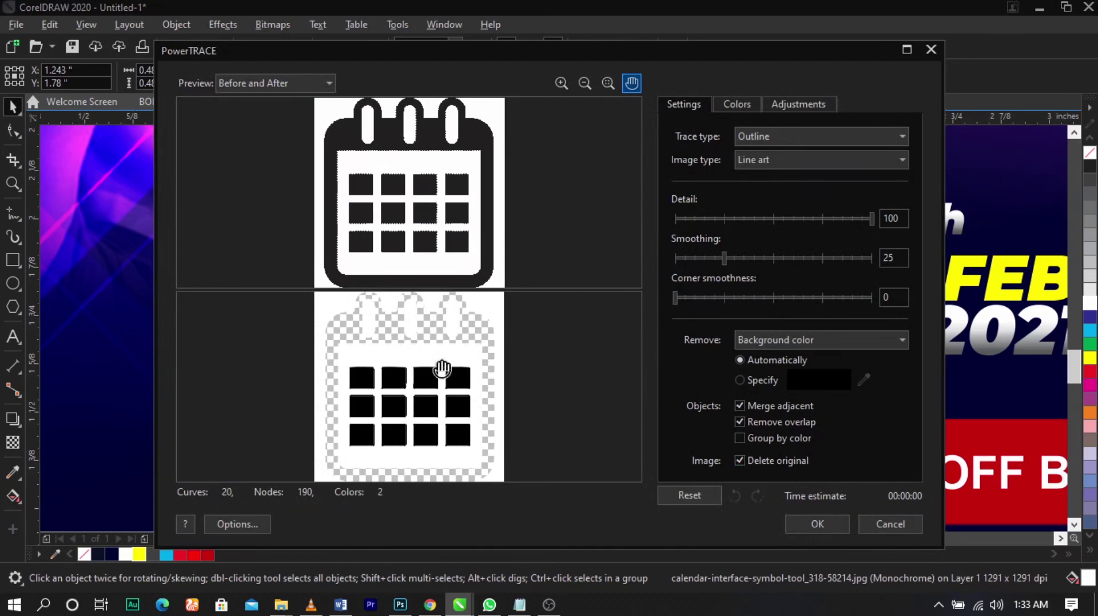
pyautogui.click(741, 380)
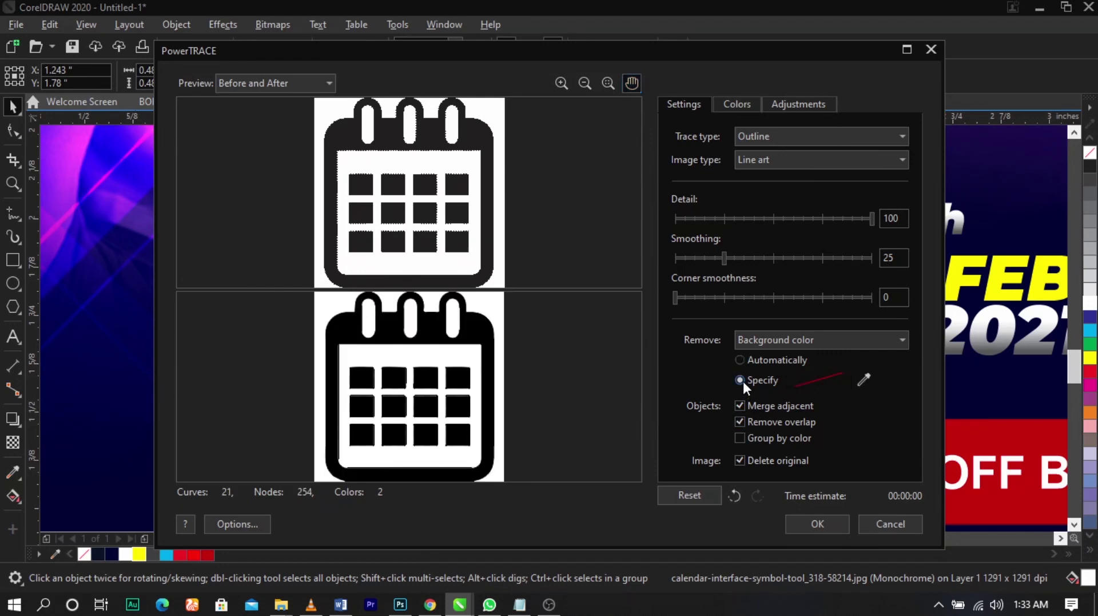
pyautogui.click(812, 526)
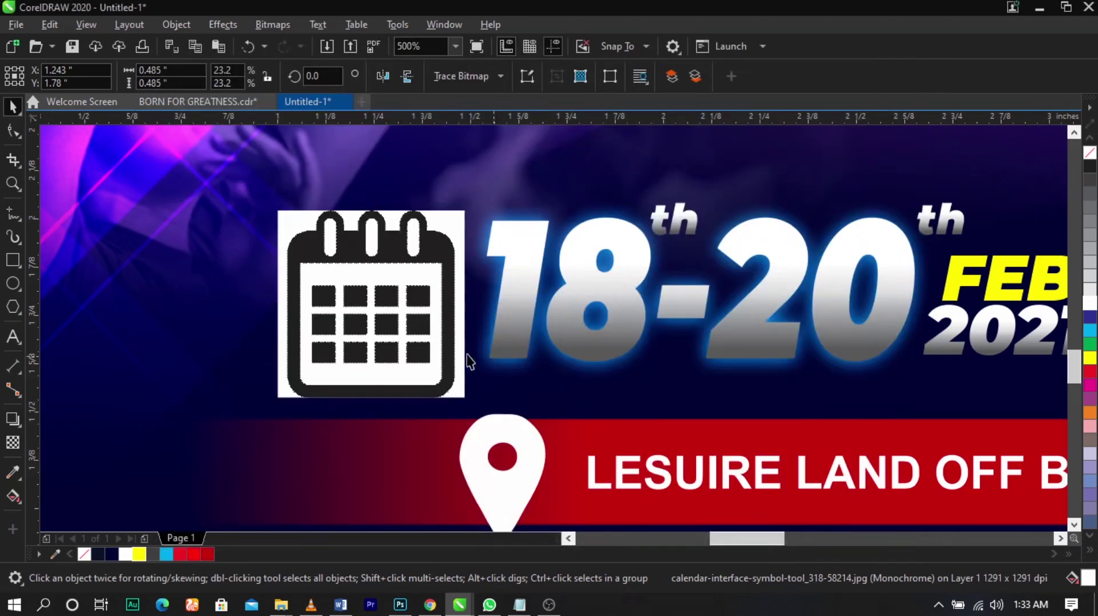
# - Ungroup the traced calendar and delete the white background pieces along both of its sides
pyautogui.click(463, 222)
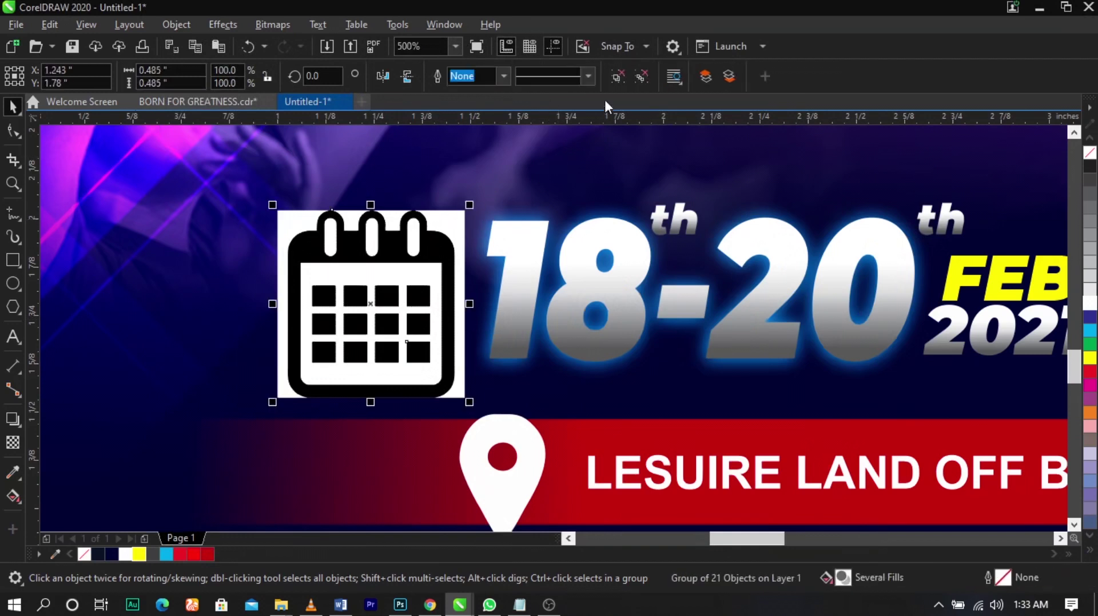
pyautogui.click(613, 79)
pyautogui.click(564, 162)
pyautogui.click(448, 215)
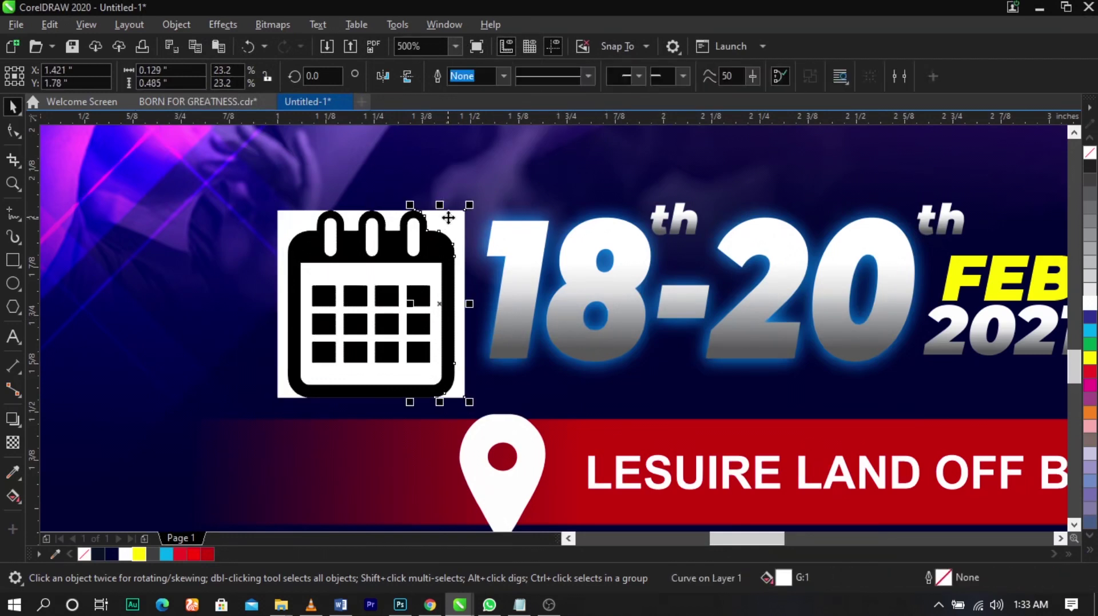
pyautogui.press('Delete')
pyautogui.click(294, 221)
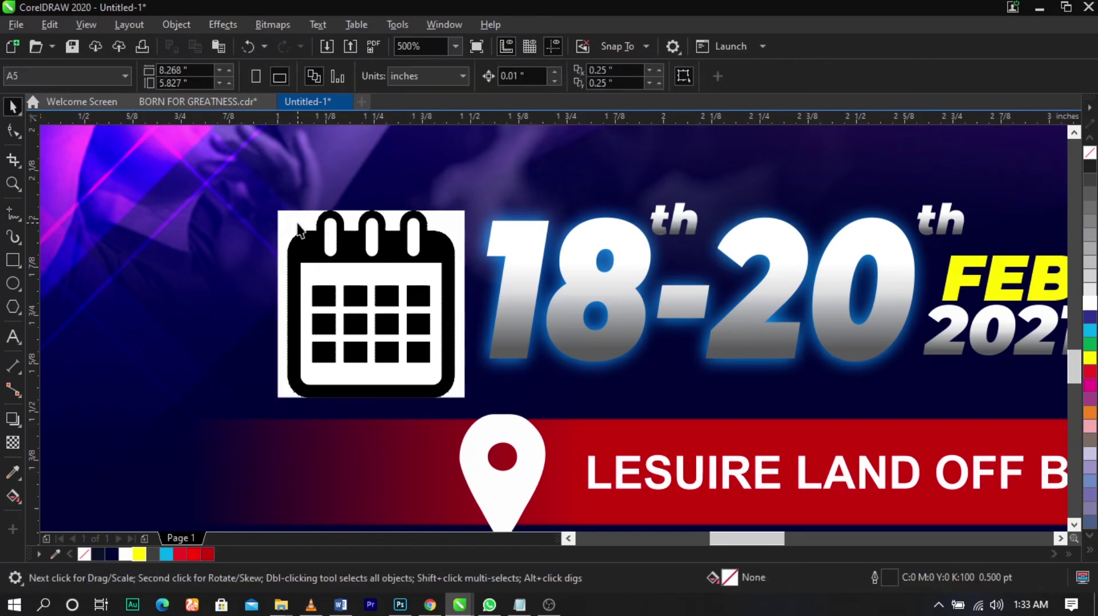
pyautogui.press('Delete')
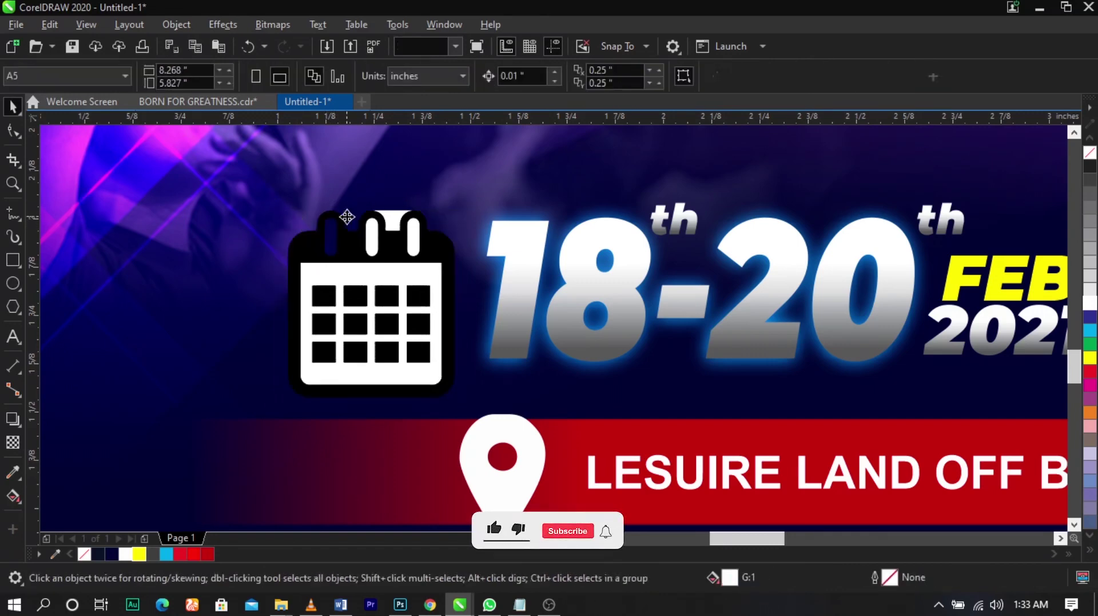
# - Delete the remaining white pieces in and between the calendar's rings and behind its date squares
pyautogui.moveTo(252, 187); pyautogui.dragTo(422, 250)
pyautogui.hotkey('ctrl', 'z')
pyautogui.moveTo(260, 184); pyautogui.dragTo(479, 276)
pyautogui.click(479, 276)
pyautogui.click(434, 287)
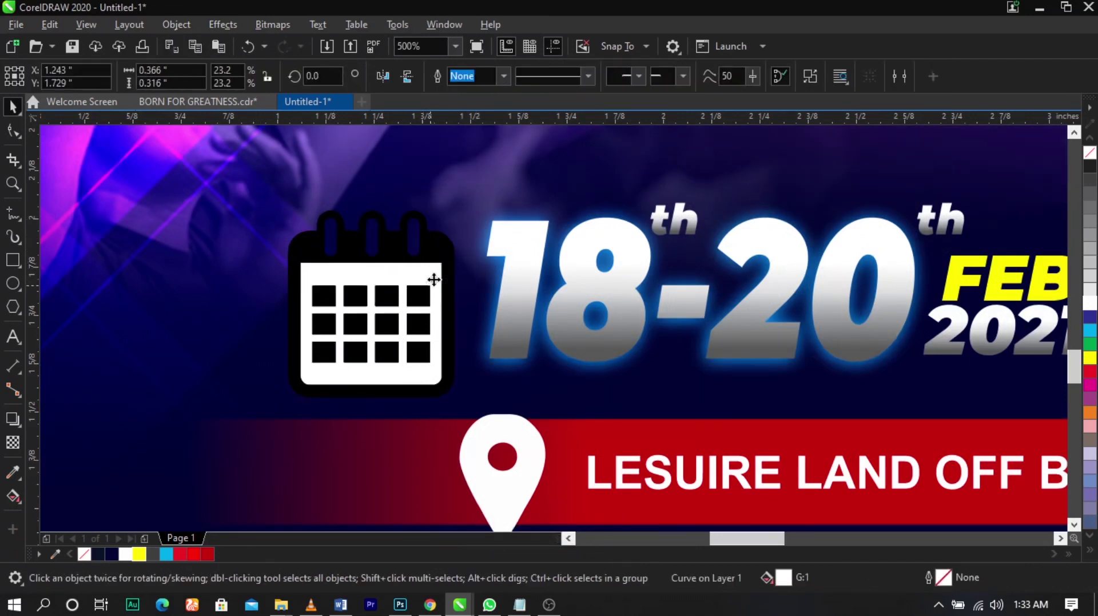
pyautogui.press('Delete')
# - Group the remaining calendar shapes and fill them with white
pyautogui.moveTo(221, 203); pyautogui.dragTo(503, 401)
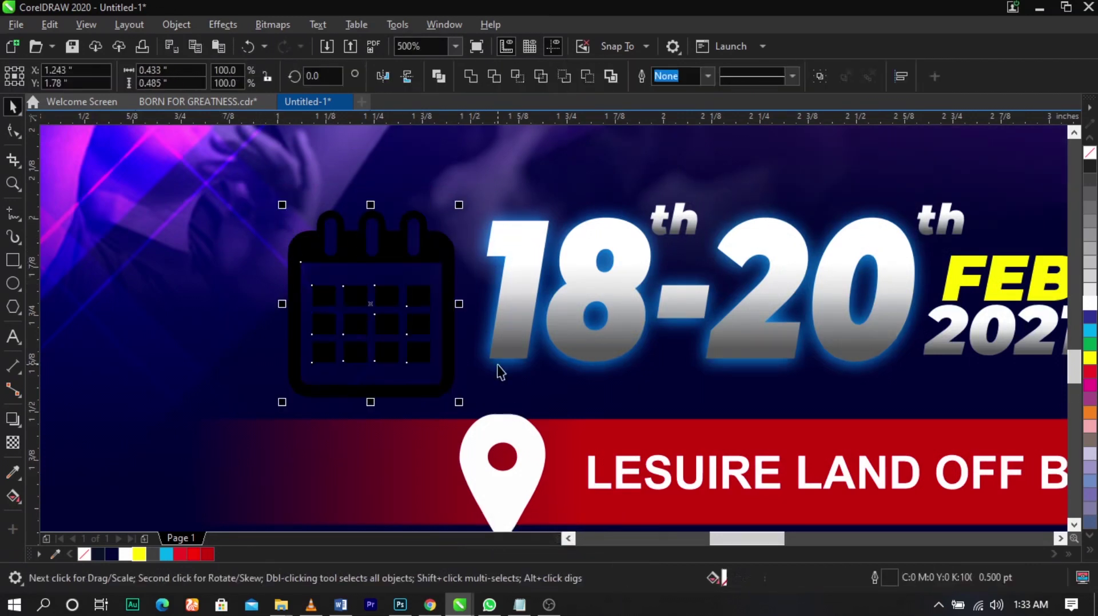
pyautogui.hotkey('ctrl', 'g')
pyautogui.click(1089, 305)
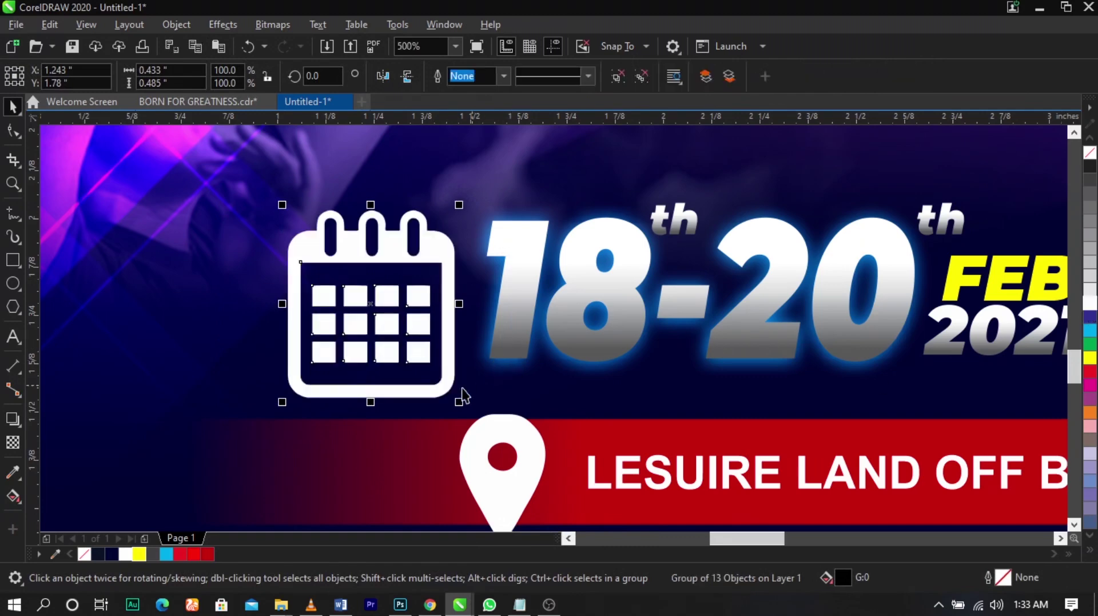
# - Scale the white calendar icon down to about 0.204 by 0.228 in and place it close to the date
pyautogui.moveTo(459, 402); pyautogui.dragTo(428, 346)
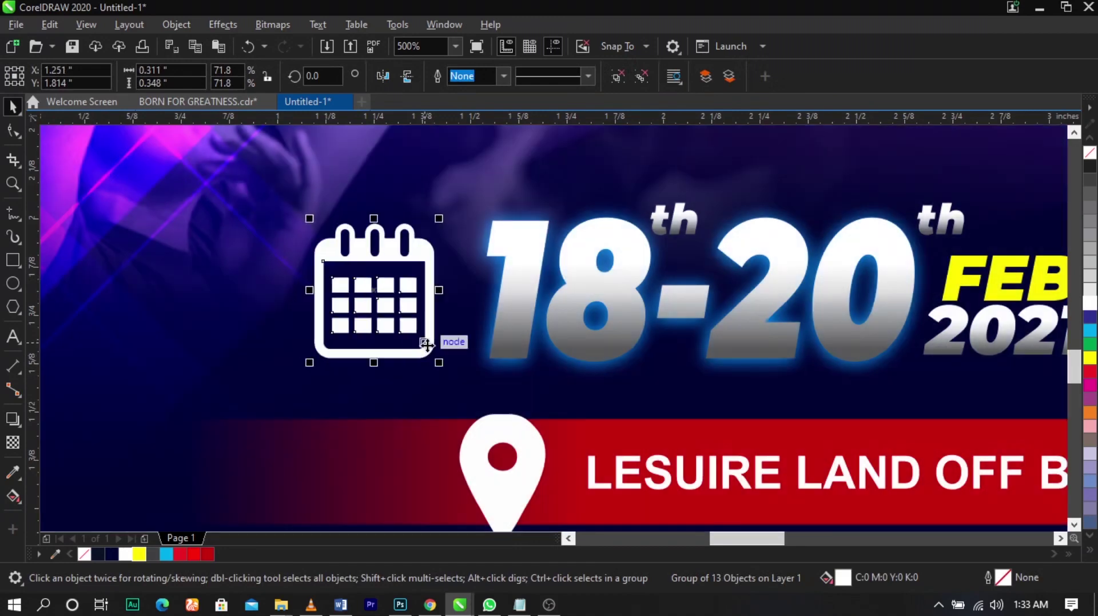
pyautogui.scroll(2, 426, 346)
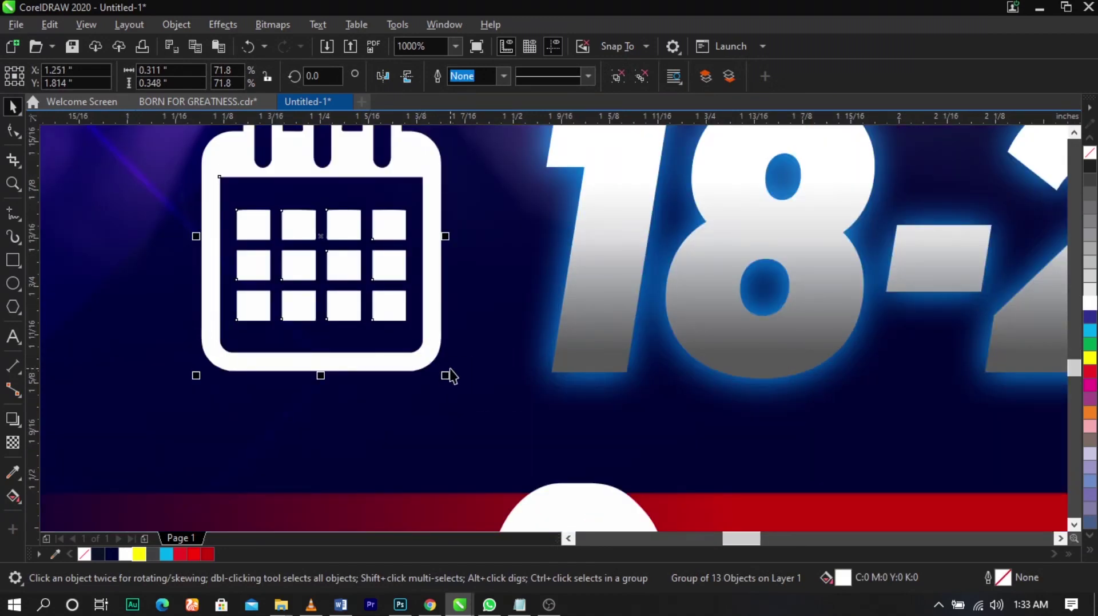
pyautogui.moveTo(450, 373); pyautogui.dragTo(422, 345)
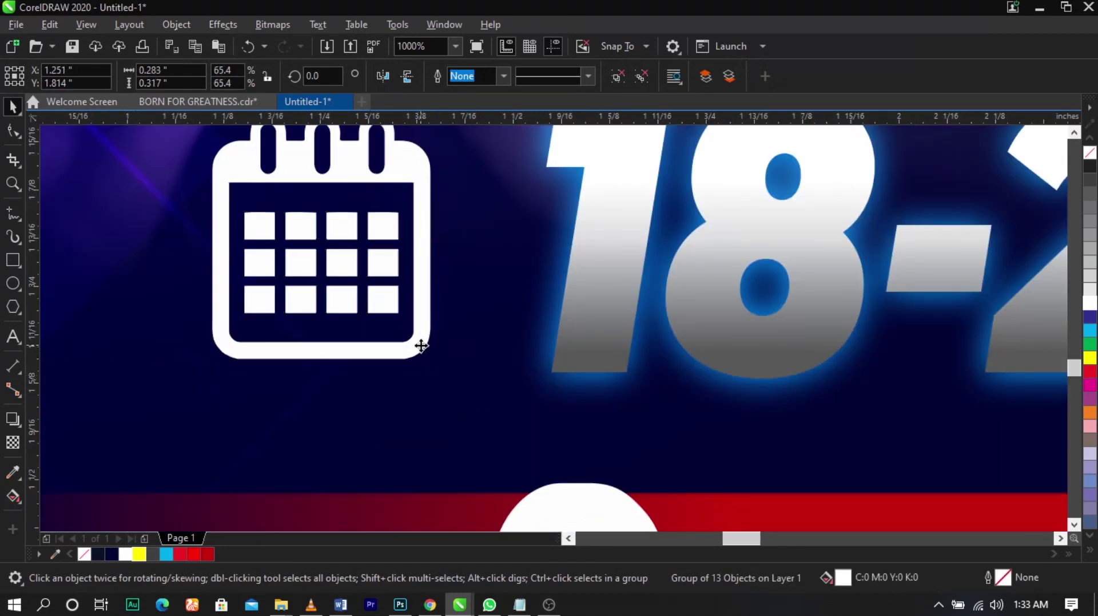
pyautogui.scroll(-6, 652, 325)
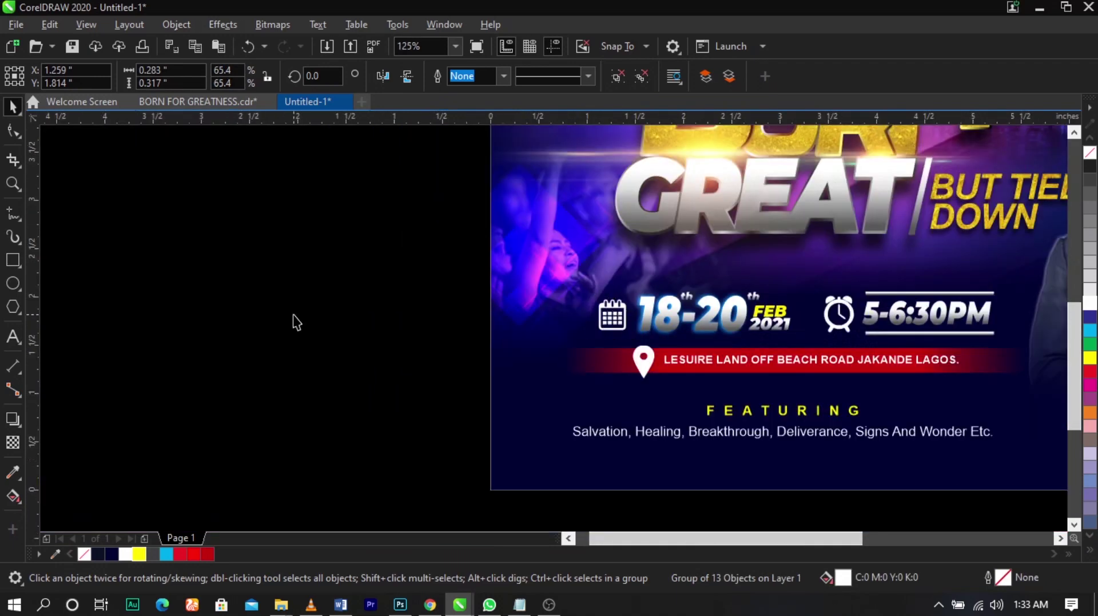
pyautogui.press('z')
pyautogui.moveTo(359, 247); pyautogui.dragTo(1056, 456)
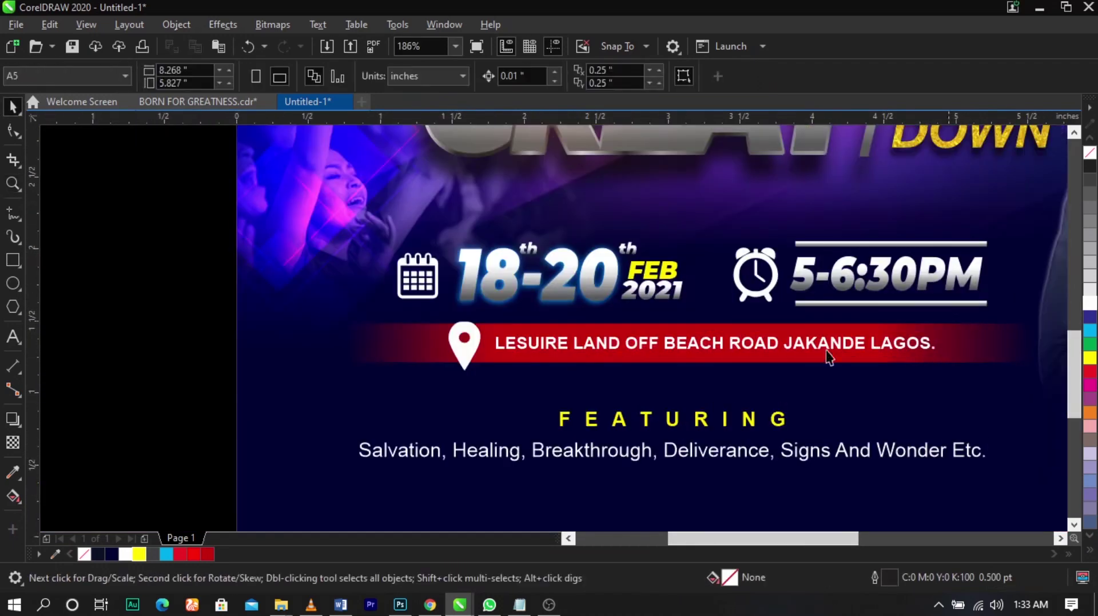
pyautogui.click(416, 266)
pyautogui.scroll(4, 473, 258)
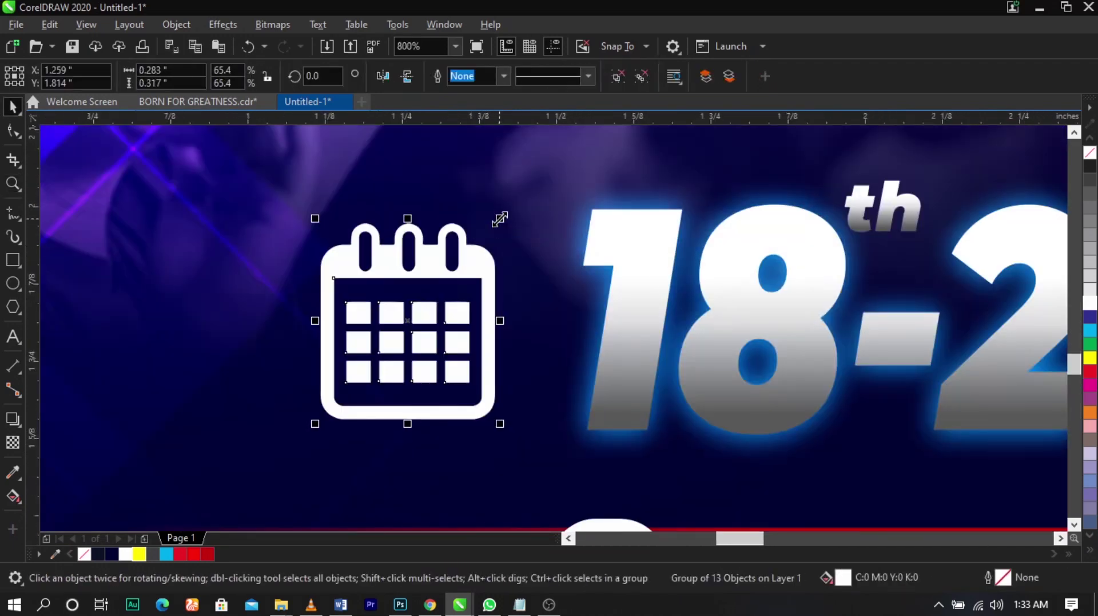
pyautogui.moveTo(500, 218); pyautogui.dragTo(461, 275)
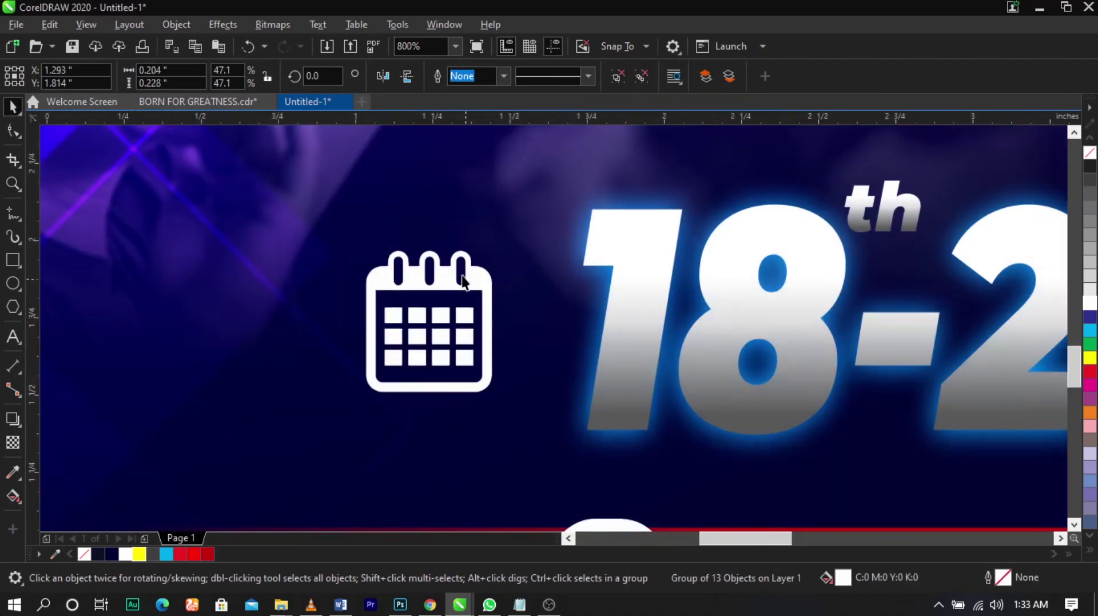
pyautogui.scroll(-5, 461, 274)
pyautogui.scroll(2, 477, 295)
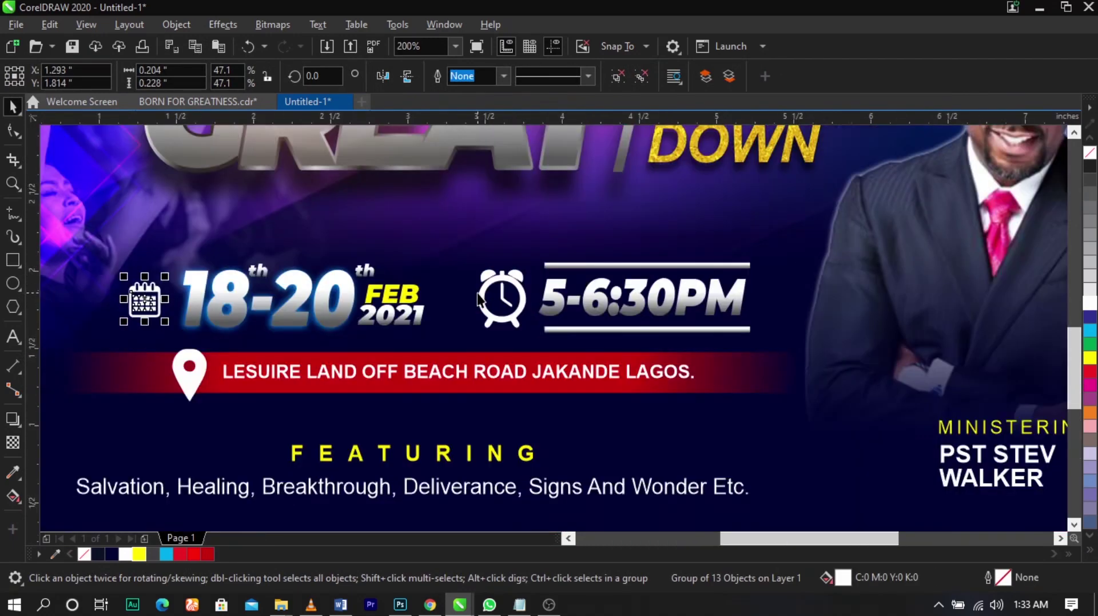
# - Add horizontal guidelines at the upper and lower edges of the calendar icon
pyautogui.moveTo(499, 117); pyautogui.dragTo(474, 284)
pyautogui.click(474, 284)
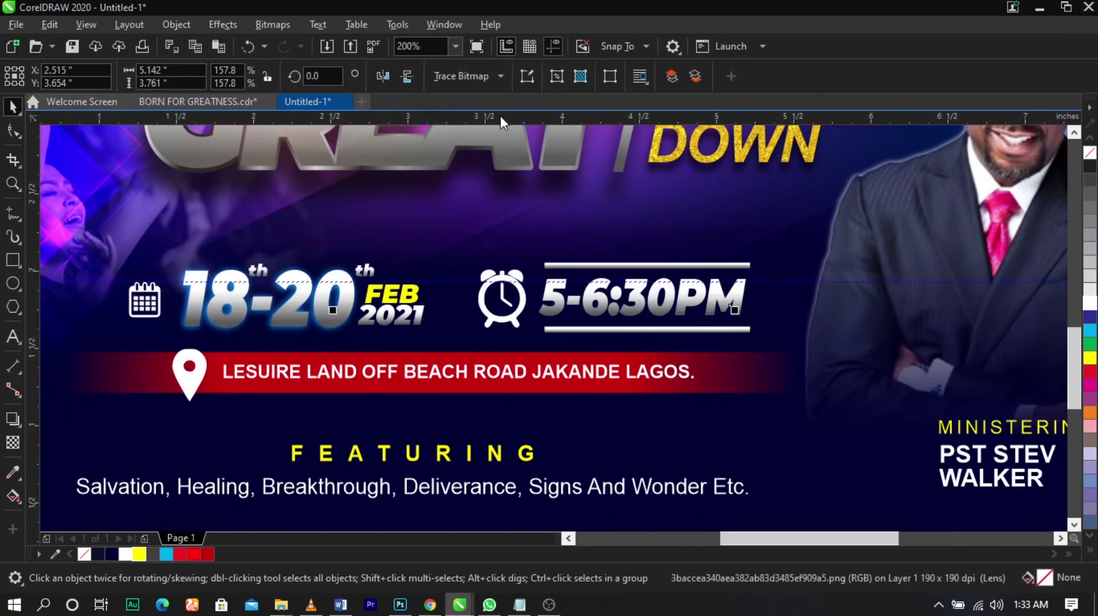
pyautogui.moveTo(500, 117); pyautogui.dragTo(501, 316)
# - Scale the clock icon down to fit between the two guidelines, and remove the guidelines
pyautogui.moveTo(402, 239); pyautogui.dragTo(573, 354)
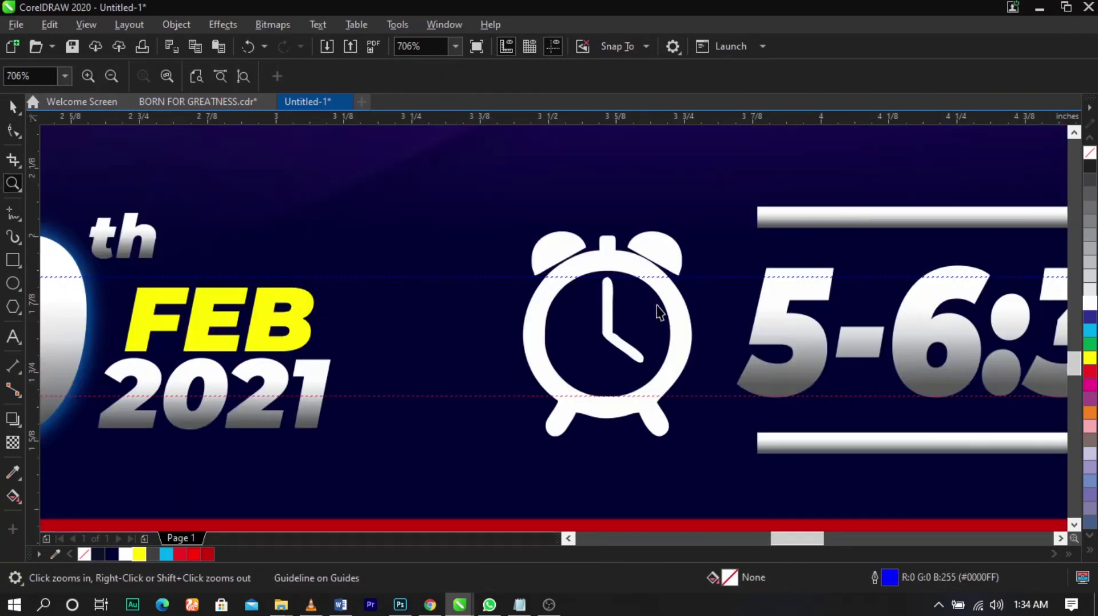
pyautogui.press('space')
pyautogui.click(661, 287)
pyautogui.moveTo(696, 226); pyautogui.dragTo(693, 264)
pyautogui.click(688, 277)
pyautogui.press('Delete')
pyautogui.click(708, 404)
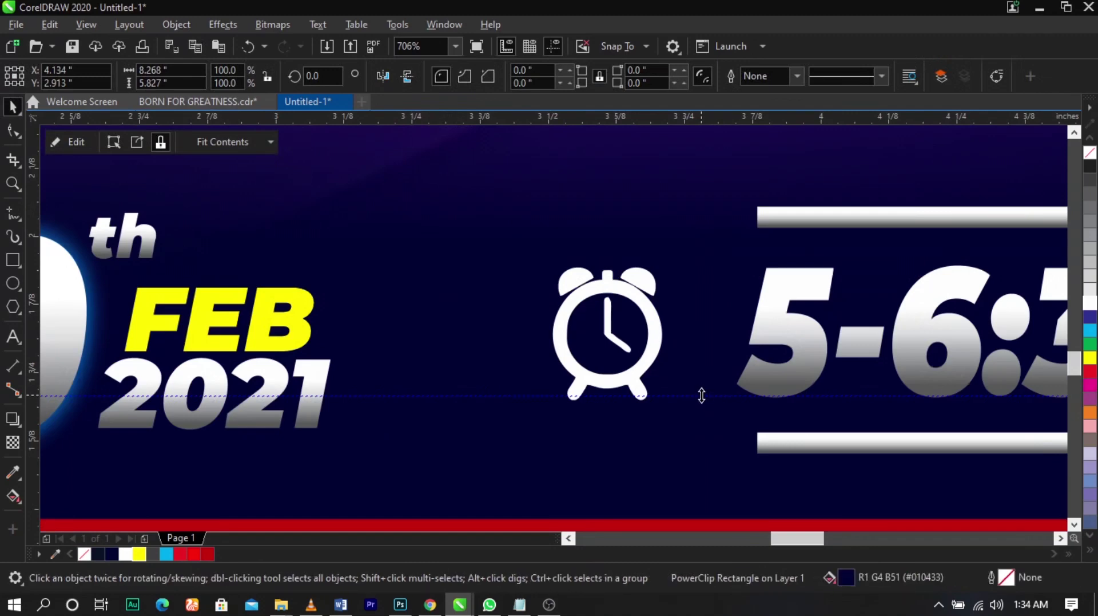
pyautogui.press('Escape')
pyautogui.scroll(-5, 700, 399)
# - Nudge the clock icon, the 5-6:30PM text and its two bars left, closer to the date
pyautogui.press('z')
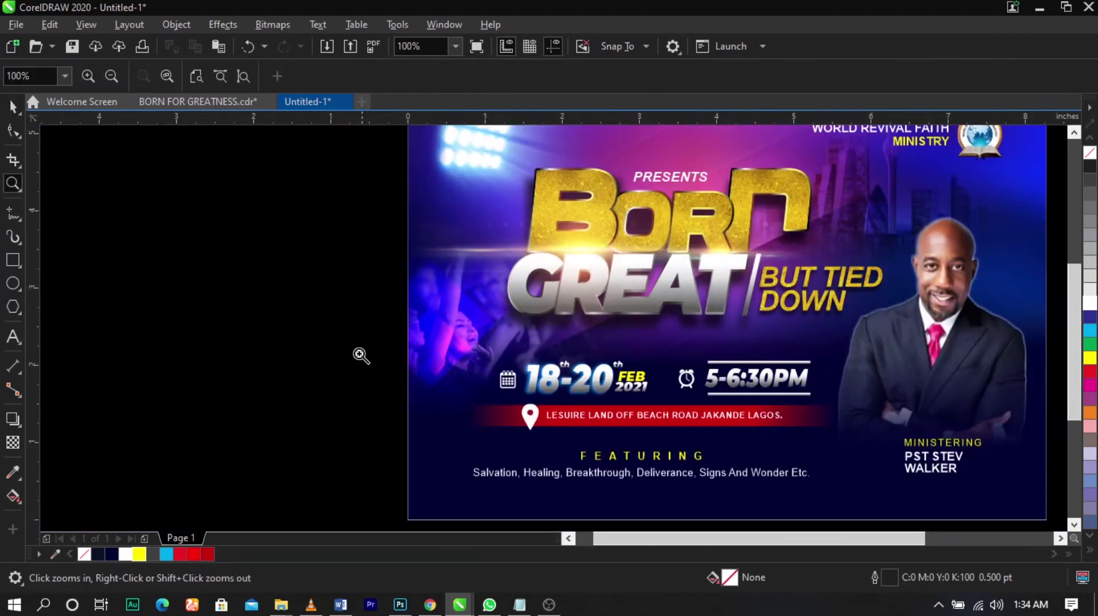
pyautogui.press('space')
pyautogui.click(681, 392)
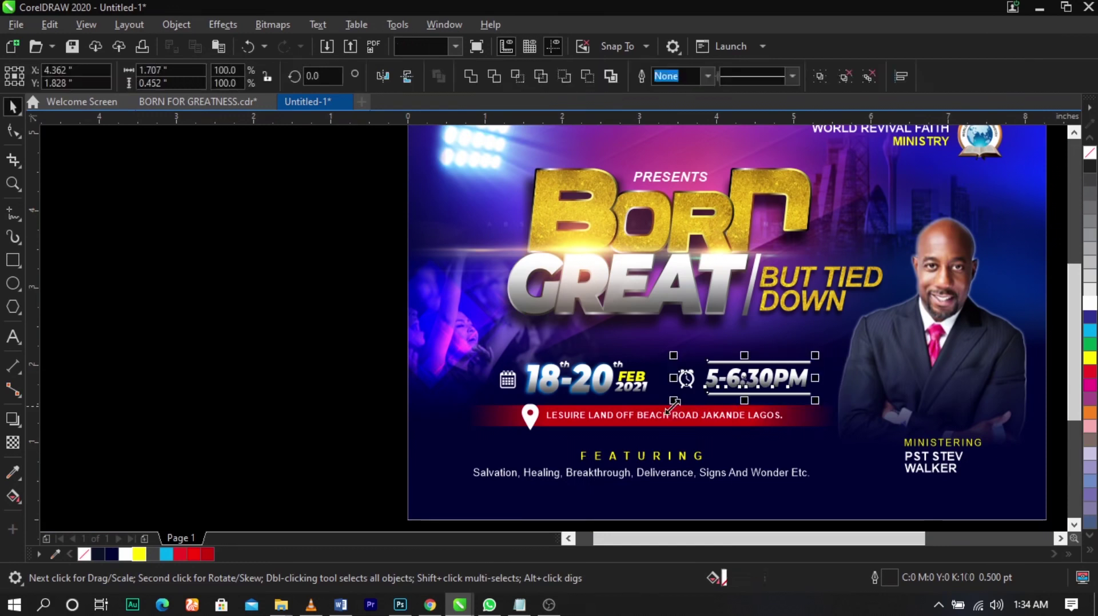
pyautogui.press('Left')
pyautogui.press('Left')
pyautogui.press('Left')
pyautogui.press('Left')
pyautogui.press('Left')
pyautogui.press('Left')
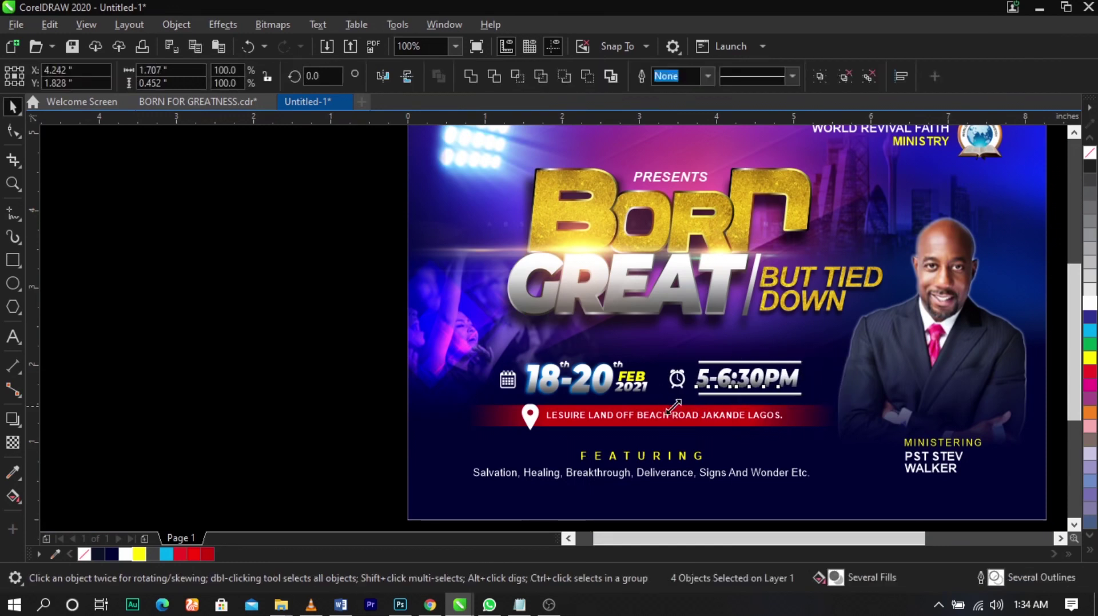
pyautogui.press('Left')
pyautogui.press('Left')
pyautogui.press('Left')
pyautogui.press('Left')
pyautogui.press('Left')
pyautogui.press('Left')
pyautogui.press('Left')
pyautogui.press('Left')
pyautogui.press('Escape')
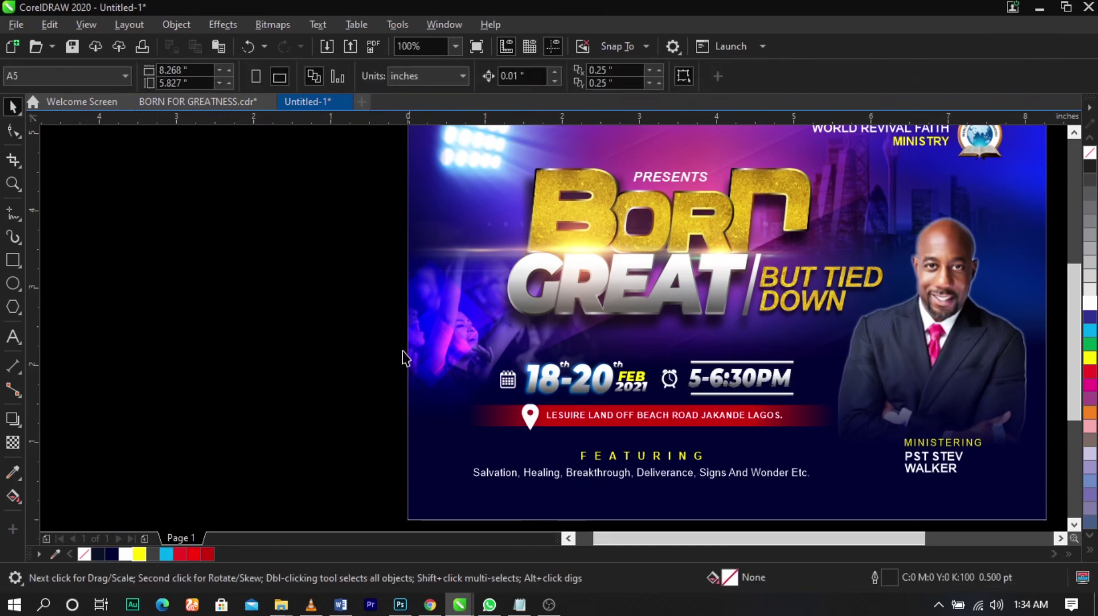
# - Move the whole date and time row with its icons up about 0.1 in and slightly to the right
pyautogui.moveTo(355, 332); pyautogui.dragTo(838, 426)
pyautogui.scroll(3, 741, 392)
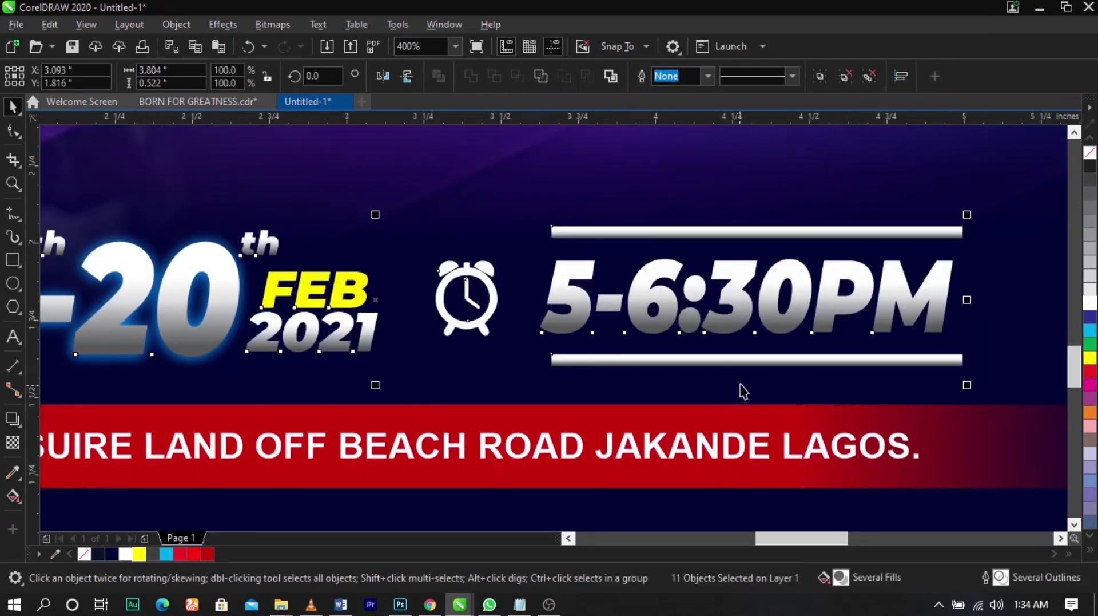
pyautogui.press('Up')
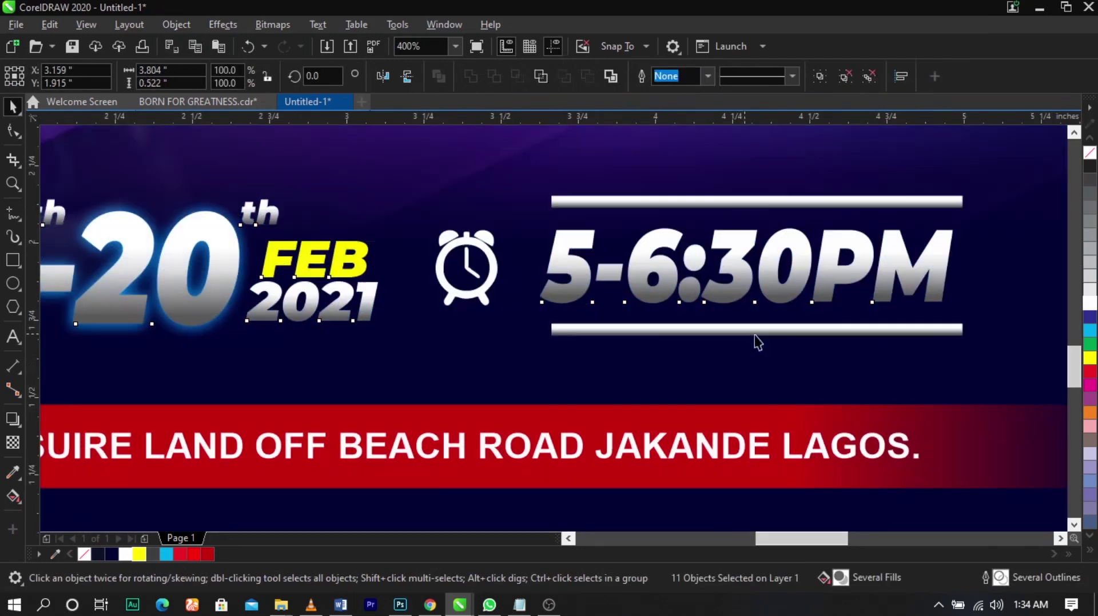
pyautogui.press('Right')
pyautogui.press('Right')
pyautogui.scroll(-1, 610, 294)
pyautogui.click(108, 270)
# - Draw a rectangle about 0.342 by 0.46 in around the location pin on the red banner
pyautogui.press('z')
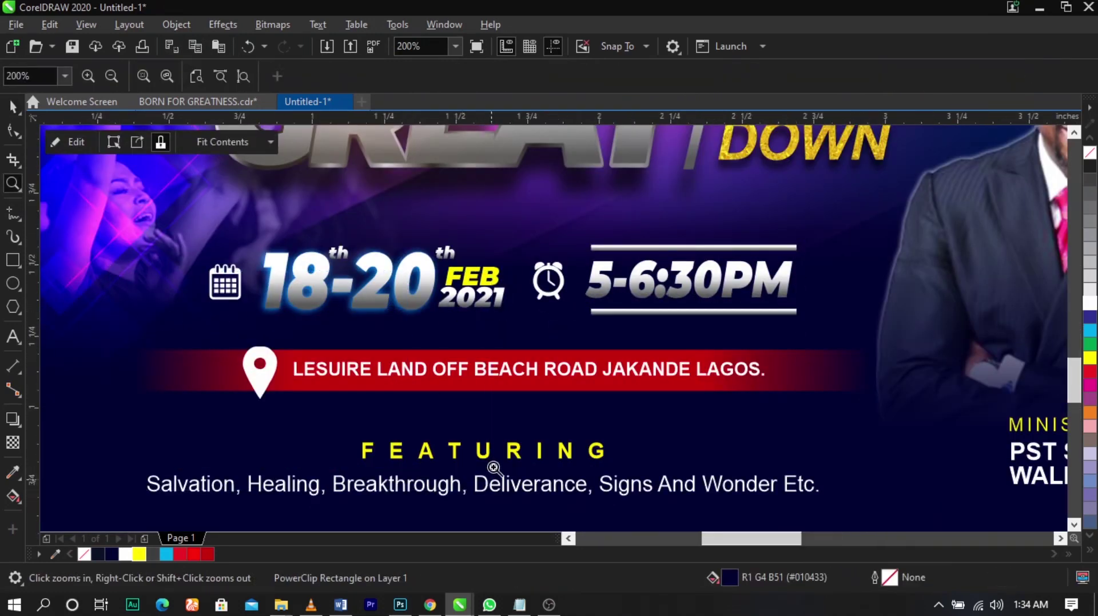
pyautogui.moveTo(493, 468); pyautogui.dragTo(492, 489)
pyautogui.click(483, 318)
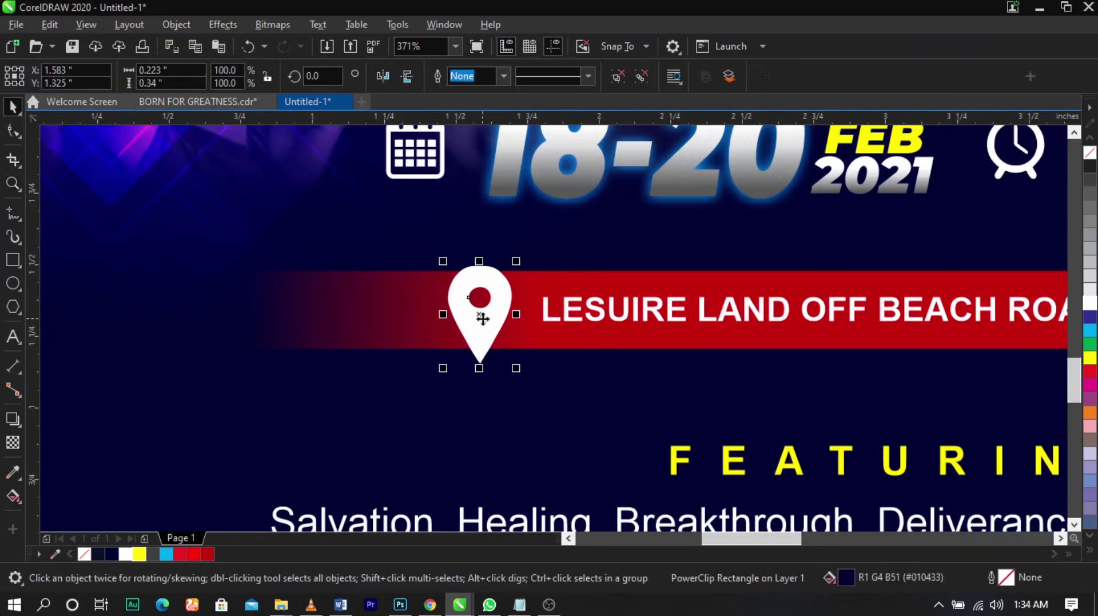
pyautogui.click(8, 261)
pyautogui.moveTo(422, 247); pyautogui.dragTo(521, 378)
pyautogui.press('space')
# - Try rounding the rectangle's upper-left and lower-right corners to about 0.171 in and shifting it slightly around the pin
pyautogui.press('F10')
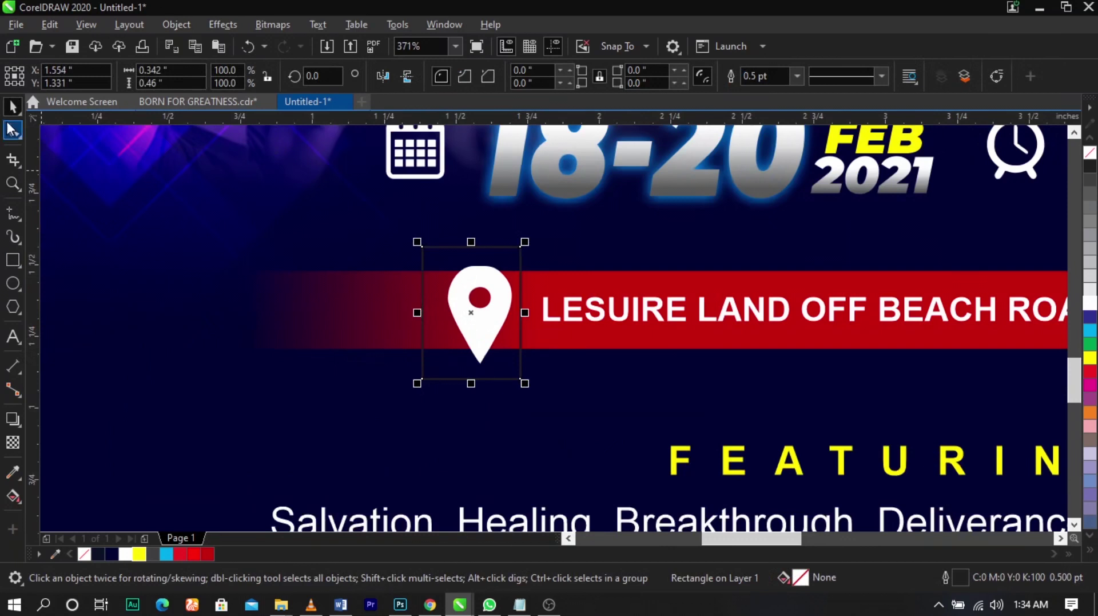
pyautogui.moveTo(422, 247); pyautogui.dragTo(415, 309)
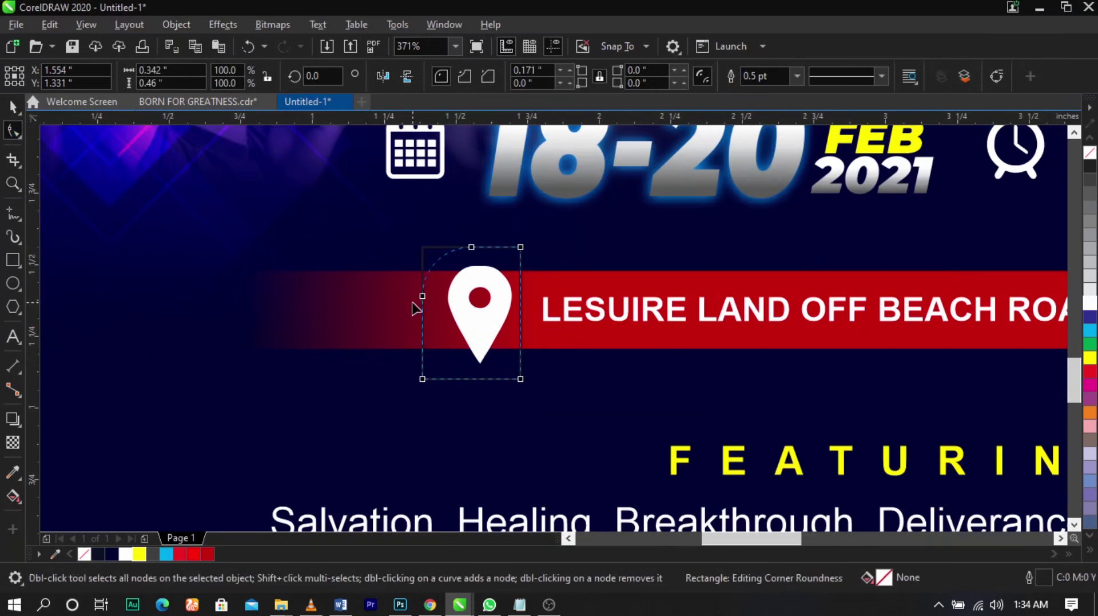
pyautogui.moveTo(520, 378); pyautogui.dragTo(523, 317)
pyautogui.press('space')
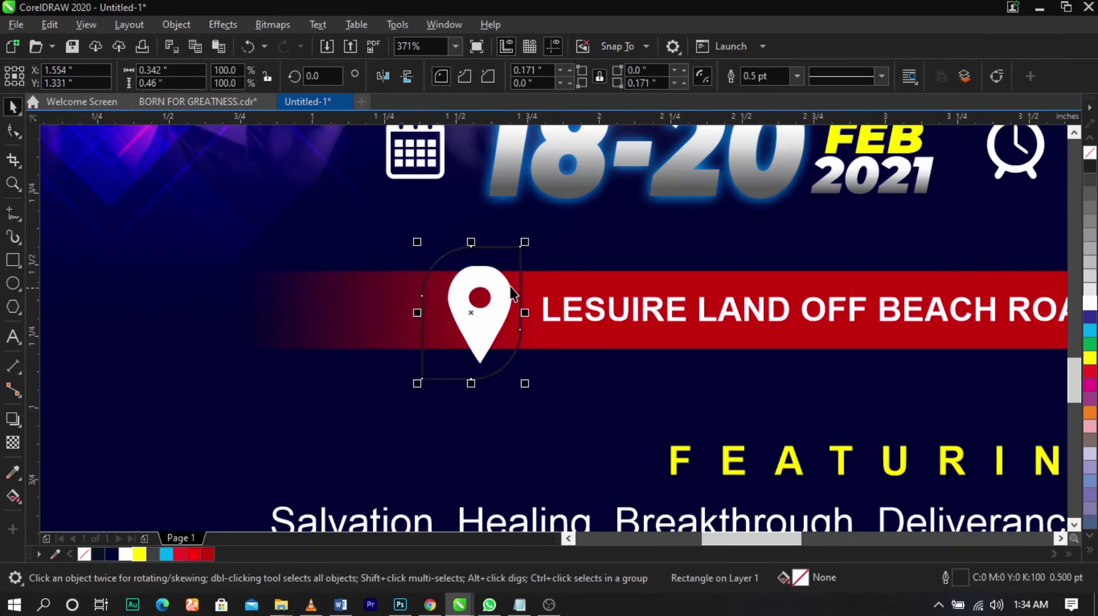
pyautogui.scroll(2, 512, 285)
pyautogui.moveTo(524, 277); pyautogui.dragTo(535, 261)
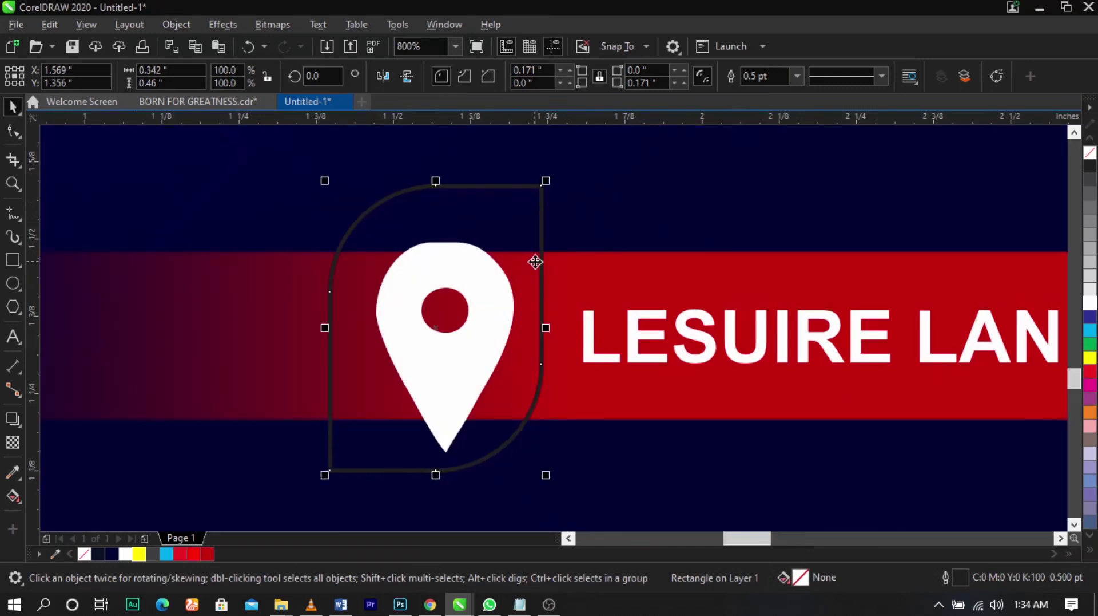
# - Undo the rectangle's move and both corner roundings
pyautogui.hotkey('ctrl', 'z')
pyautogui.hotkey('ctrl', 'z')
pyautogui.hotkey('ctrl', 'z')
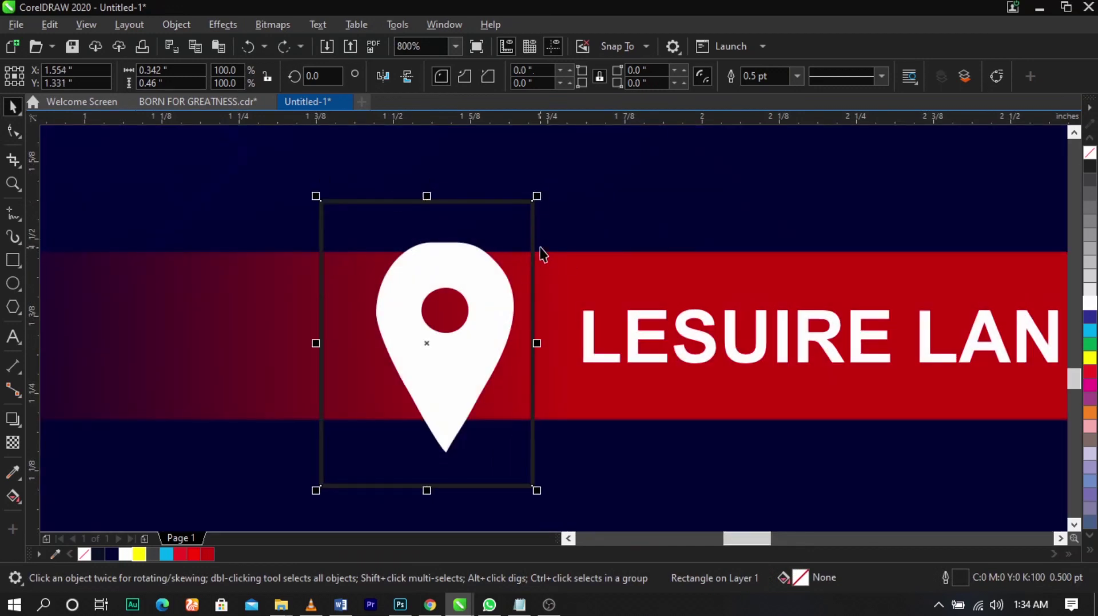
# - Move the outlined rectangle around the location pin slightly up and to the right, to about X 1.562 in, Y 1.342 in
pyautogui.moveTo(447, 211); pyautogui.dragTo(453, 203)
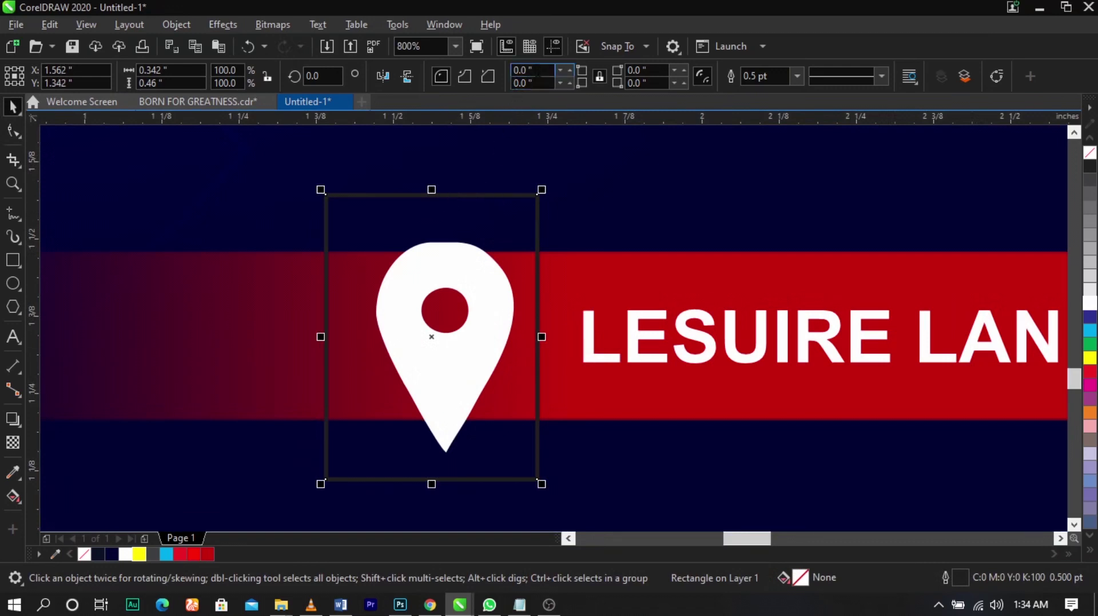
pyautogui.click(535, 69)
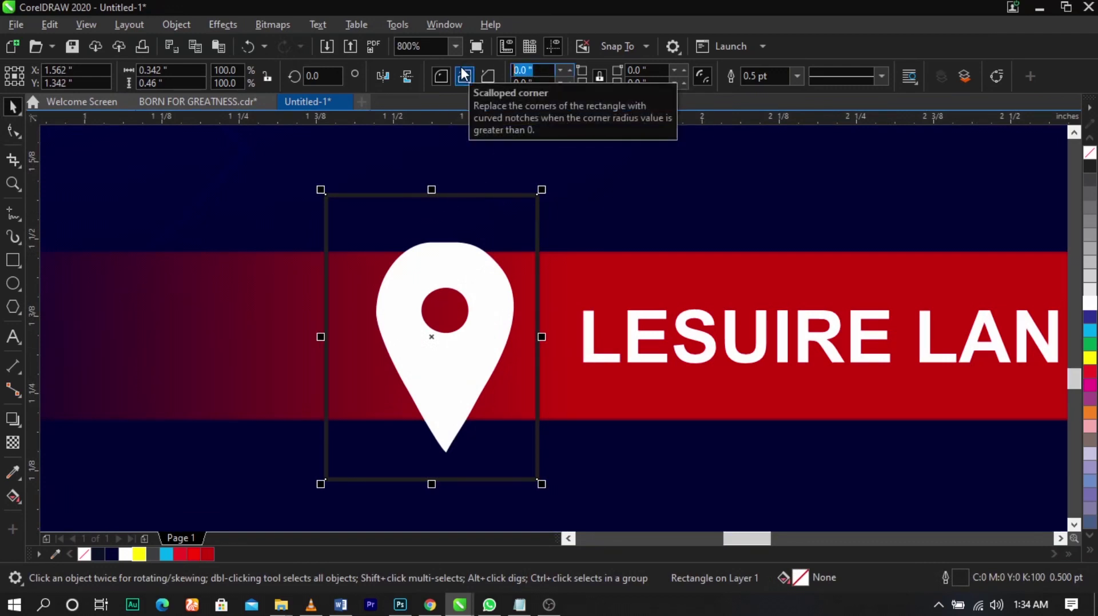
pyautogui.write('1')
pyautogui.press('Return')
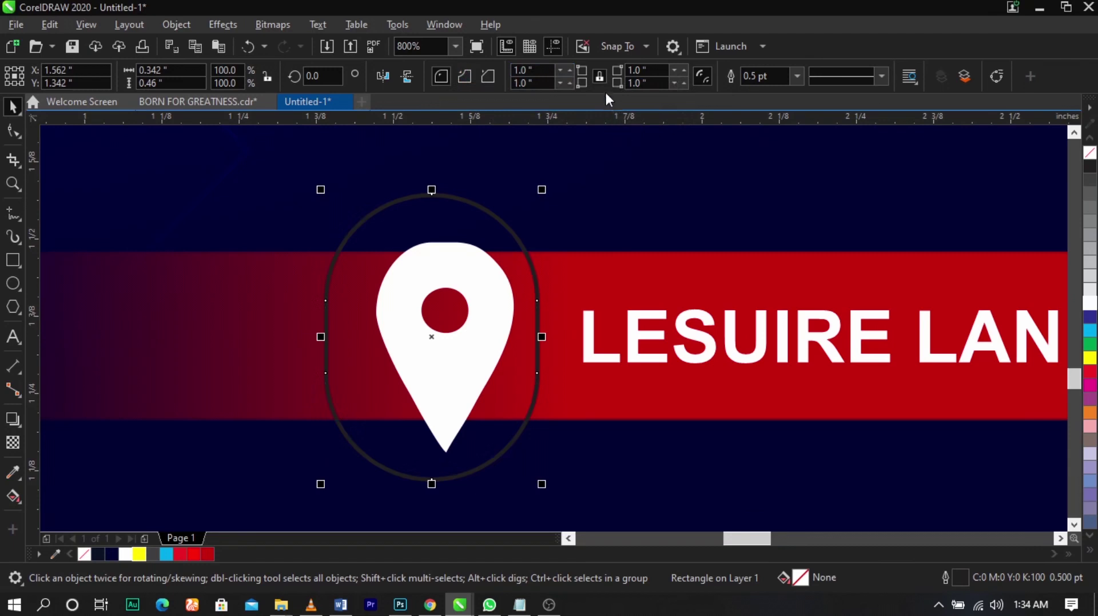
pyautogui.hotkey('ctrl', 'z')
# - Try a 1 in radius on only the upper-left and lower-right corners of the rectangle around the pin
pyautogui.moveTo(536, 71); pyautogui.dragTo(504, 74)
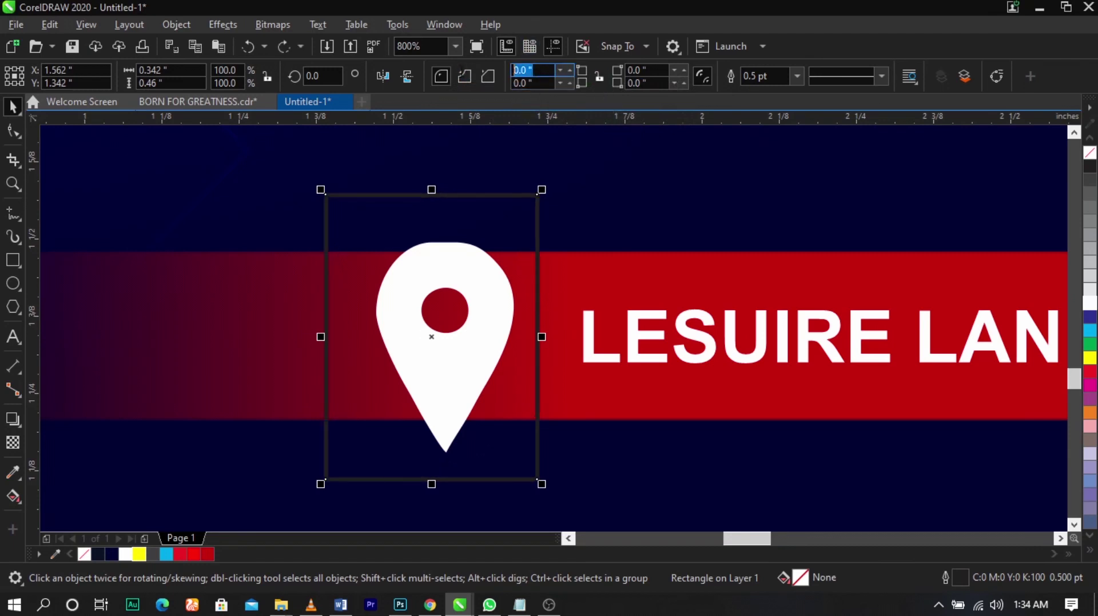
pyautogui.write('1')
pyautogui.press('Return')
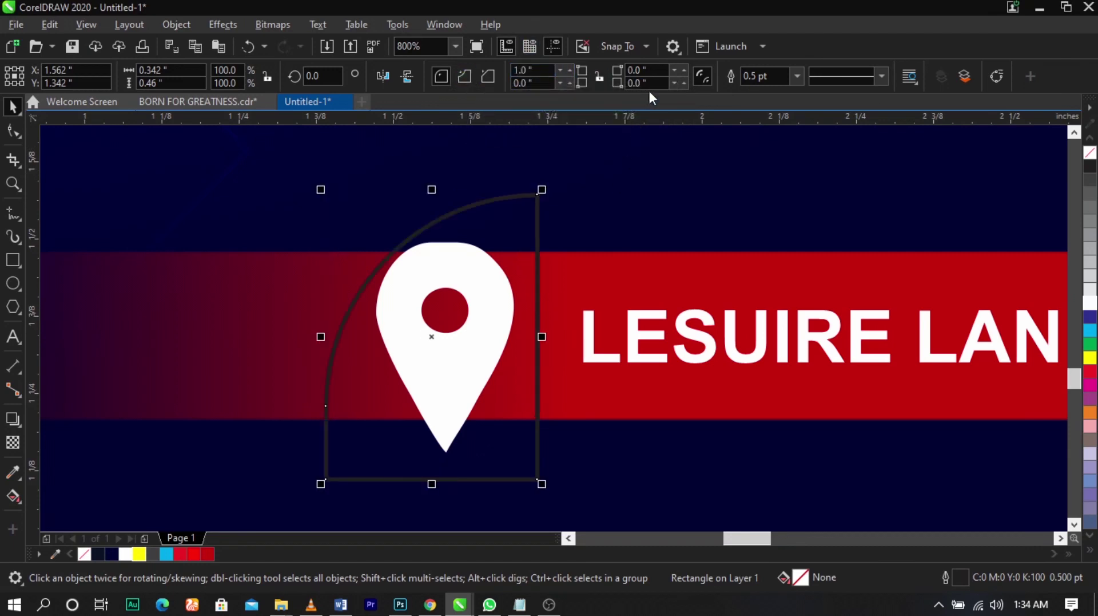
pyautogui.write('1')
pyautogui.press('Return')
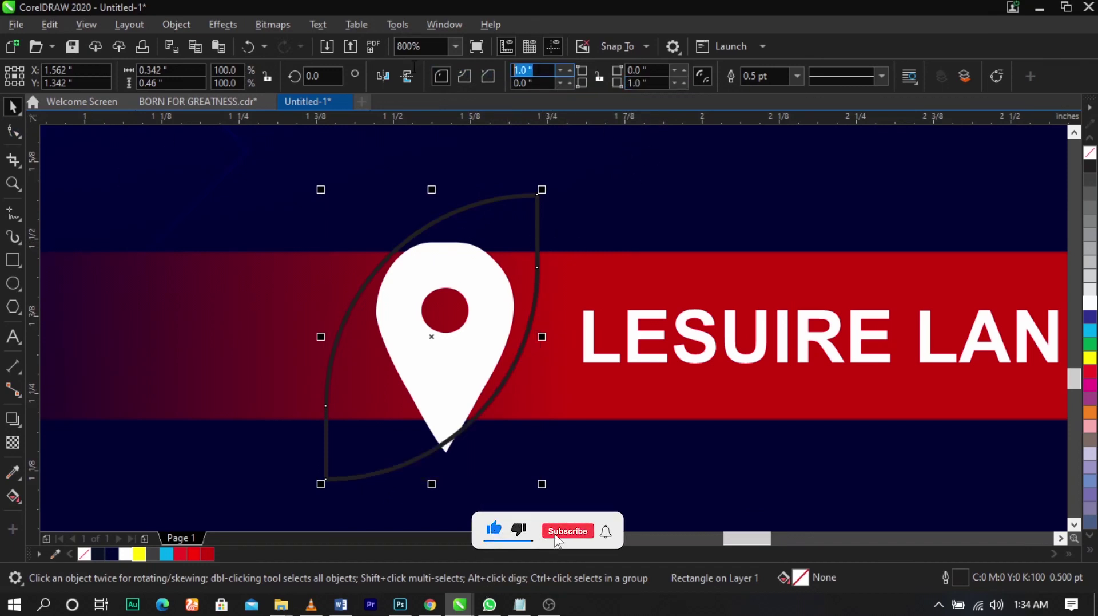
# - Set the radius of the rectangle's upper-left and lower-right corners to 0.2 in each
pyautogui.write('0.')
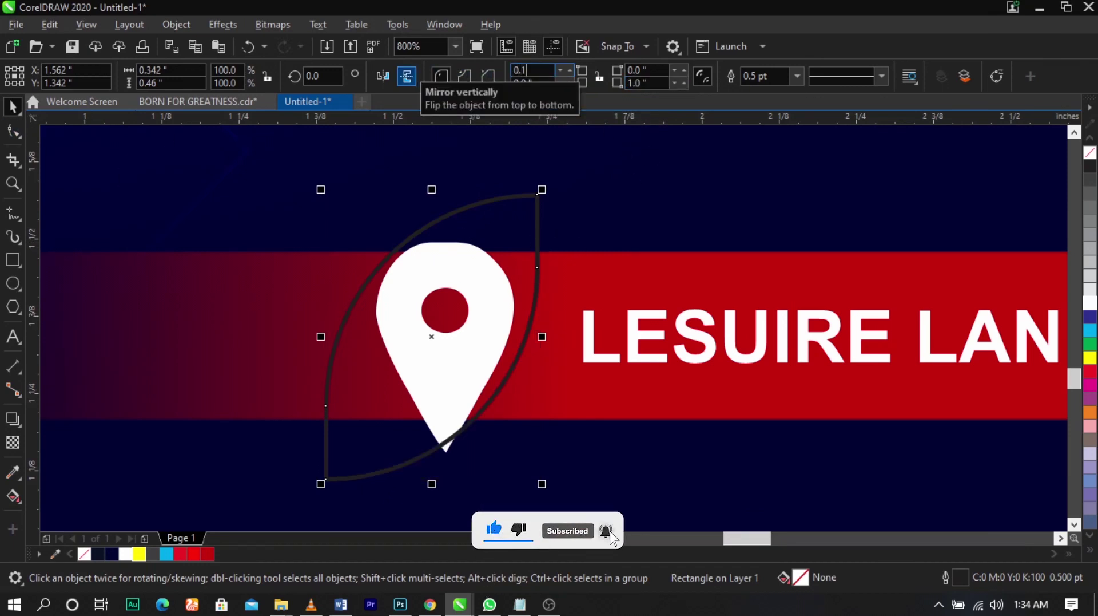
pyautogui.write('1')
pyautogui.press('Return')
pyautogui.moveTo(653, 83); pyautogui.dragTo(627, 83)
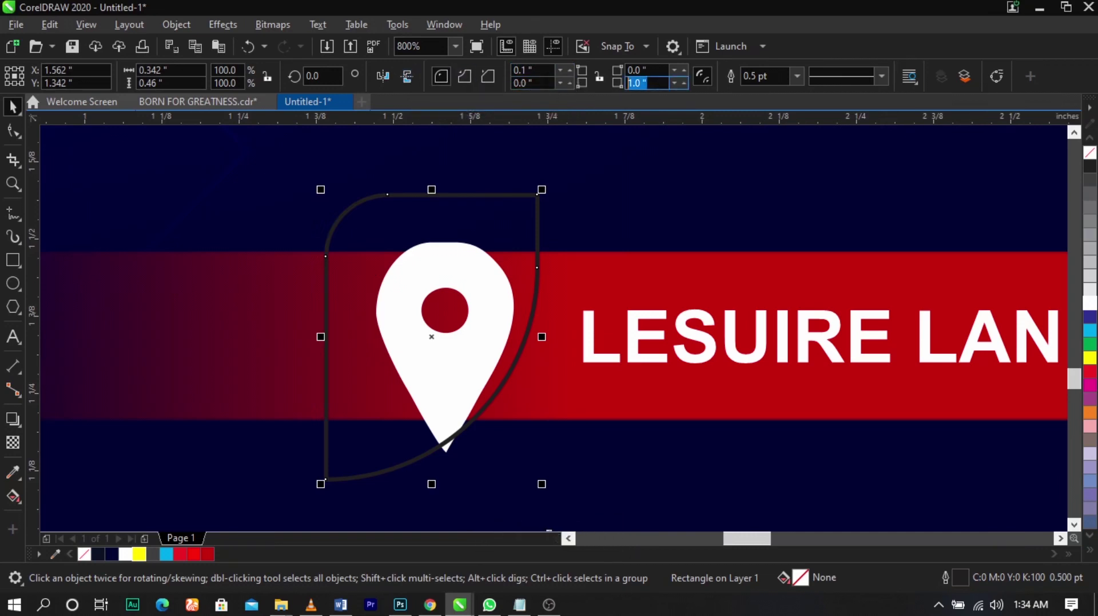
pyautogui.write('0.2')
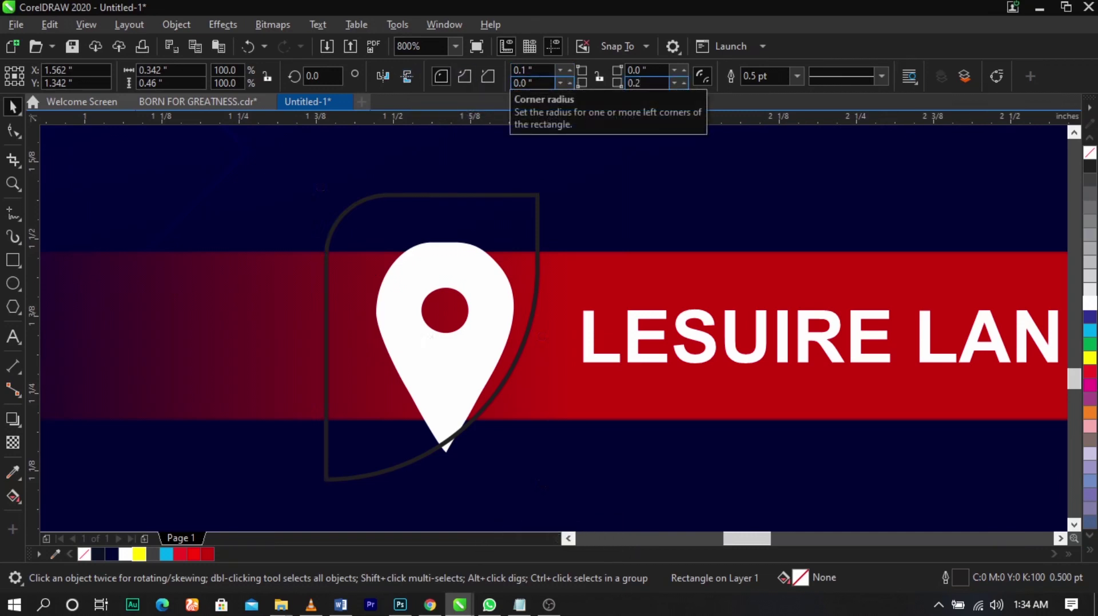
pyautogui.press('Return')
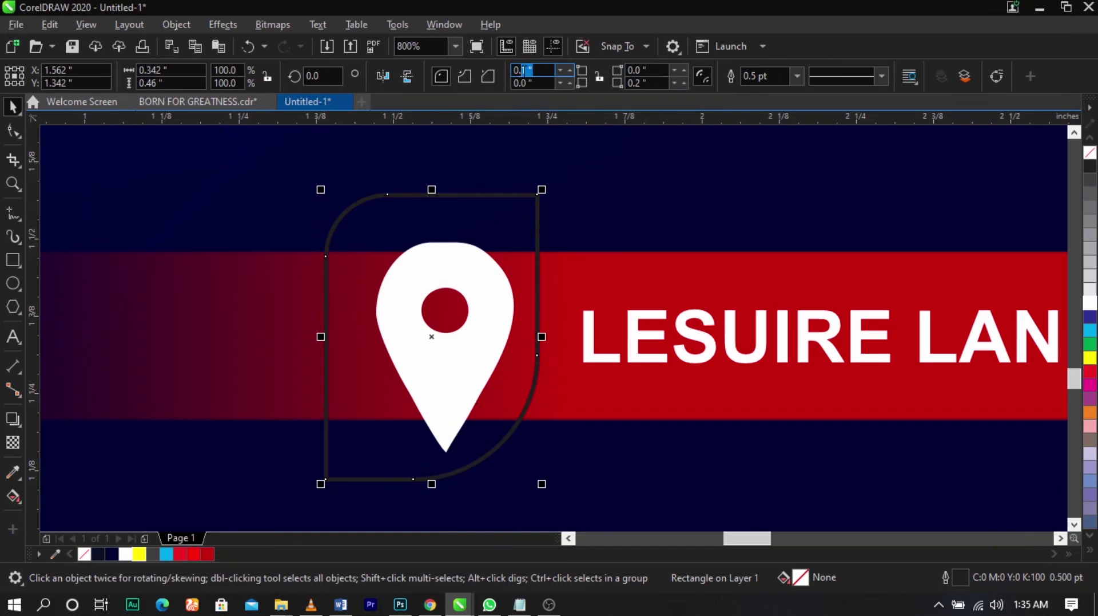
pyautogui.write('2')
pyautogui.press('Return')
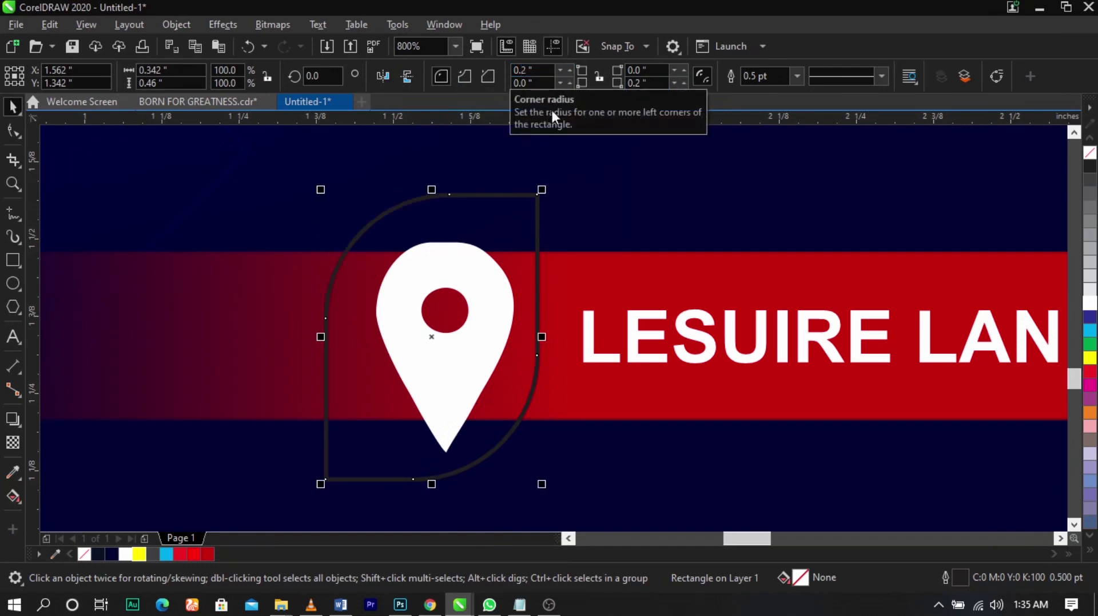
# - Fill the leaf-shaped rectangle with yellow and remove its outline
pyautogui.click(1085, 359)
pyautogui.rightClick(1090, 153)
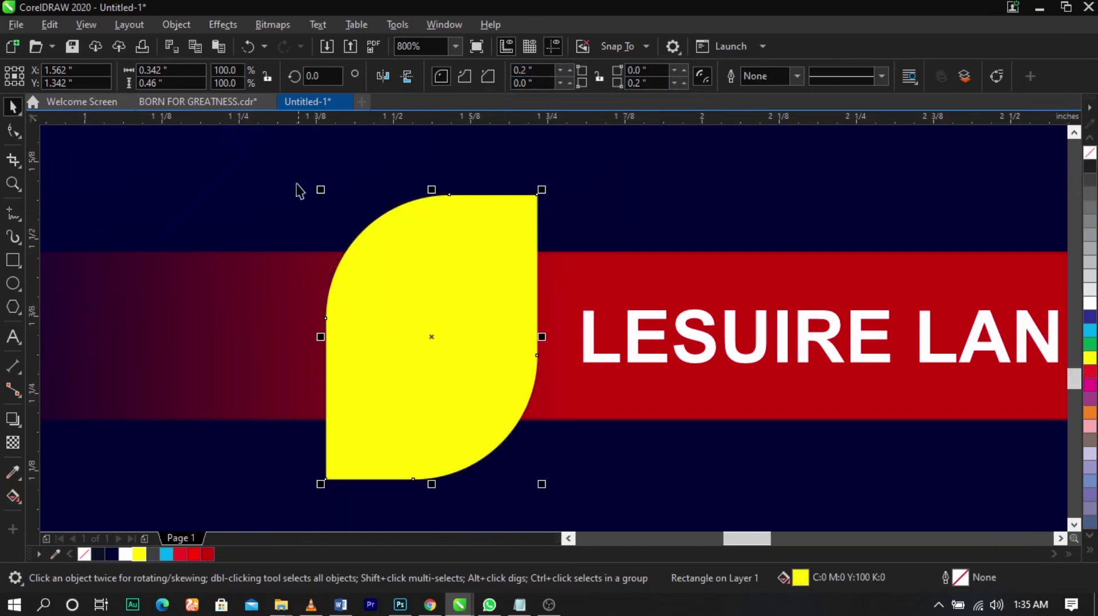
# - Place the location pin in front of the yellow shape and fill it with dark navy #010433
pyautogui.moveTo(260, 166); pyautogui.dragTo(577, 419)
pyautogui.hotkey('shift', 'pageup')
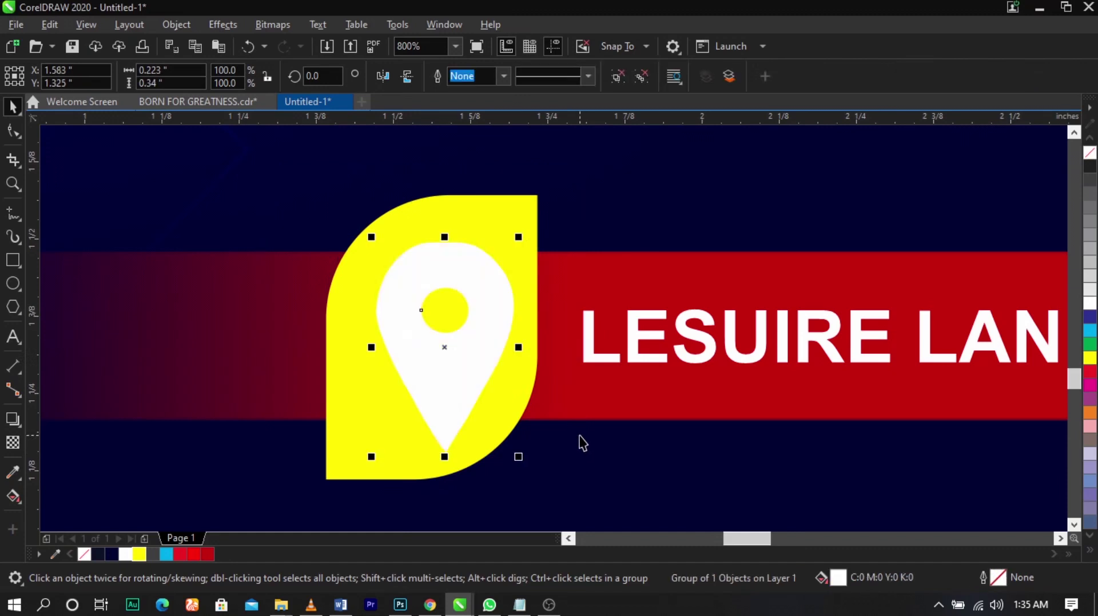
pyautogui.click(110, 553)
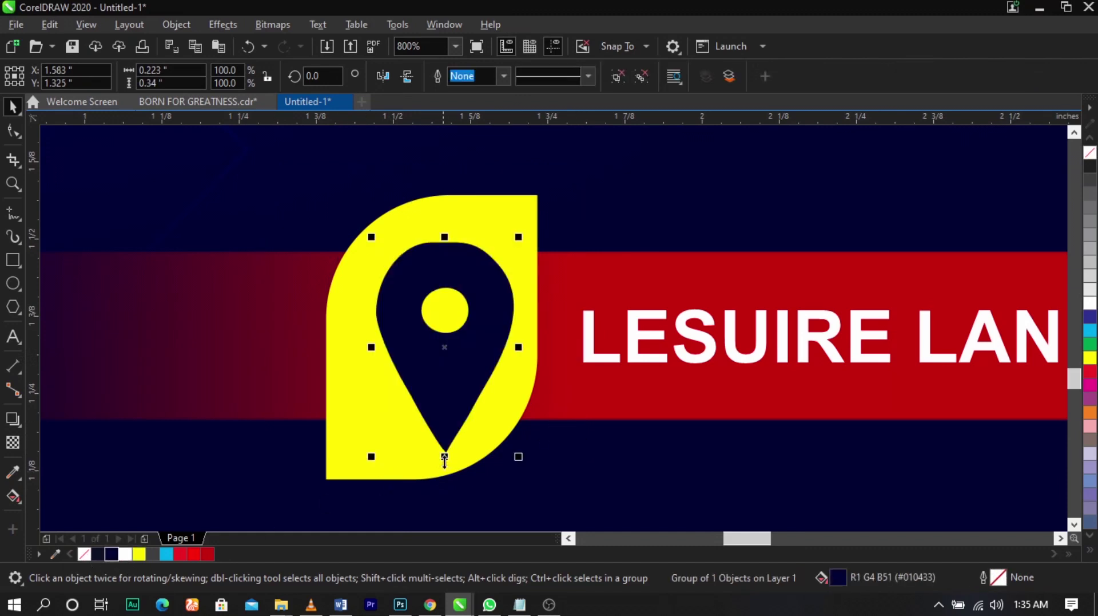
# - Centre the navy location pin horizontally and vertically on the yellow shape
pyautogui.keyDown('shift'); pyautogui.click(466, 436); pyautogui.keyUp('shift')
pyautogui.press('c')
pyautogui.press('e')
pyautogui.click(581, 439)
# - Scale the location pin proportionally down to about 0.196 by 0.3 in and shift it slightly to the right within the yellow shape
pyautogui.click(422, 348)
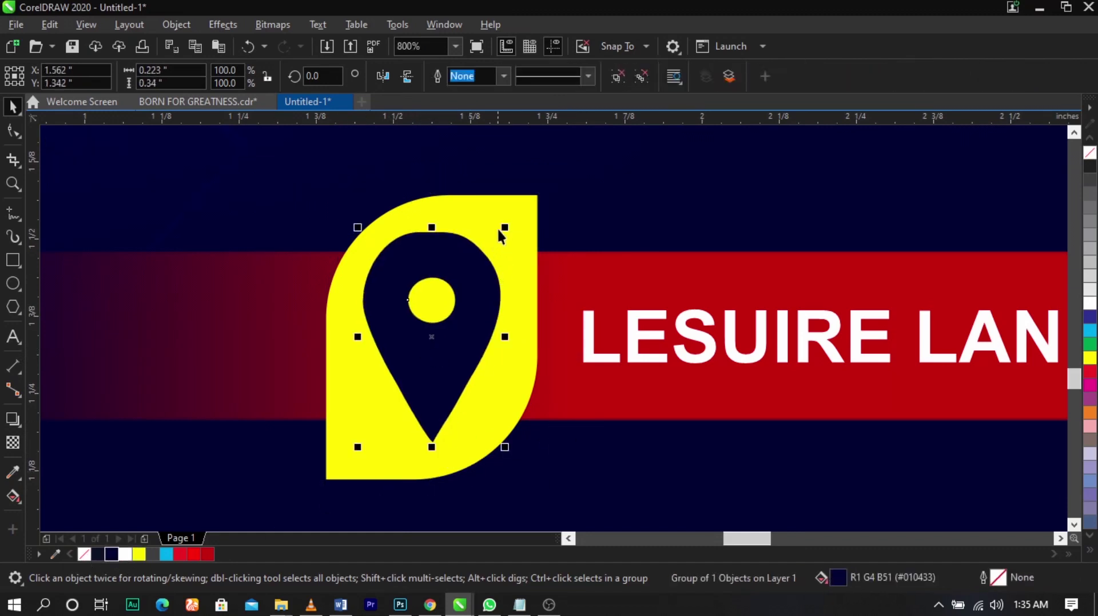
pyautogui.moveTo(505, 226); pyautogui.dragTo(497, 239)
pyautogui.moveTo(483, 283); pyautogui.dragTo(491, 283)
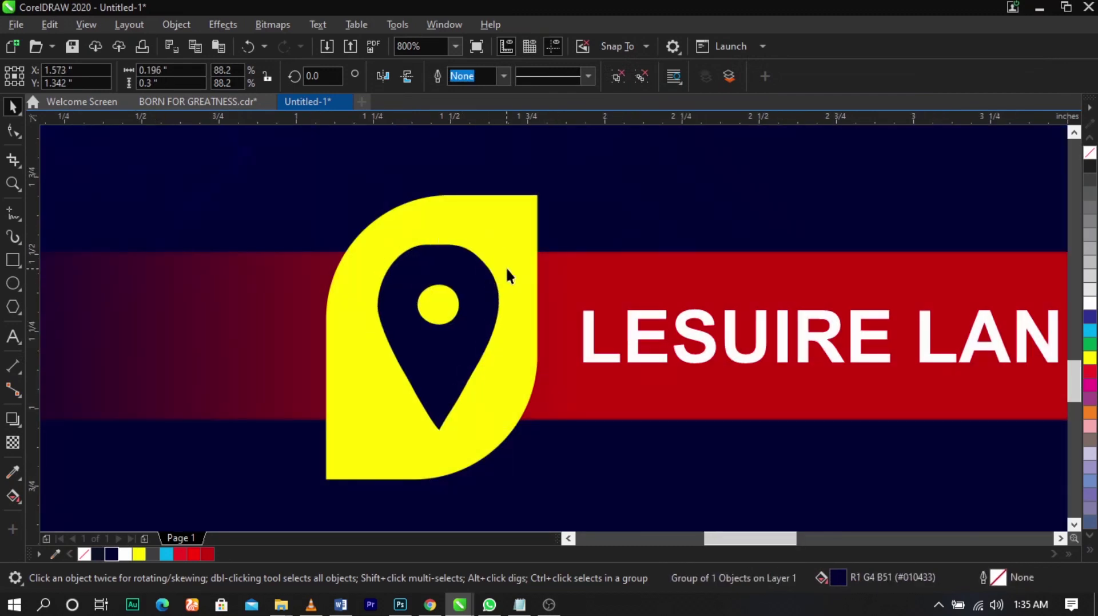
# - Move the yellow shape together with its location pin slightly to the right on the red banner
pyautogui.scroll(-8, 507, 269)
pyautogui.click(354, 288)
pyautogui.press('F2')
pyautogui.moveTo(382, 232); pyautogui.dragTo(627, 324)
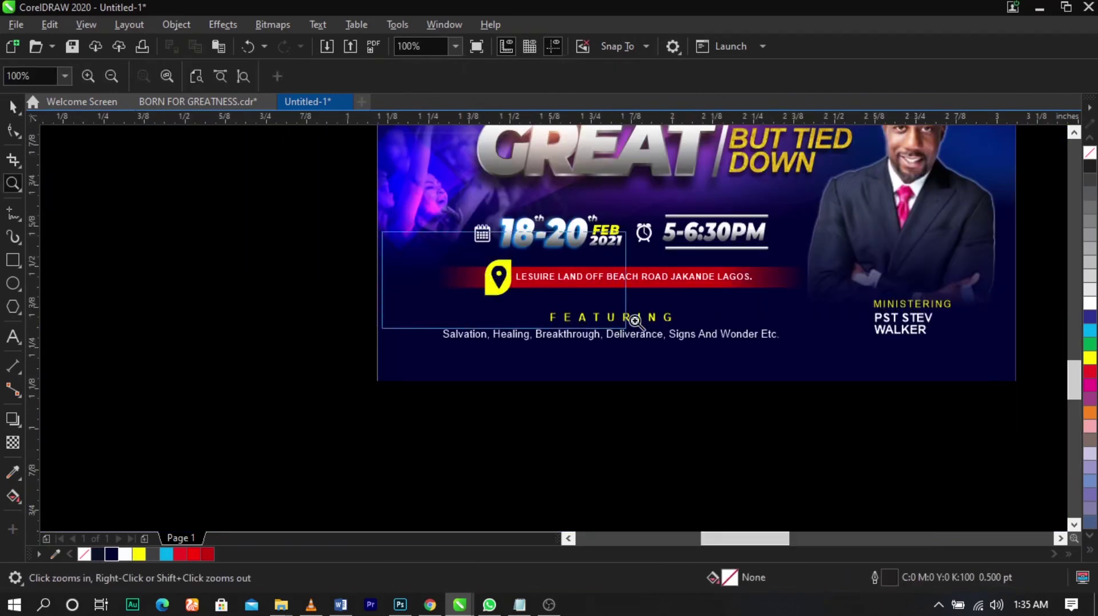
pyautogui.moveTo(603, 227); pyautogui.dragTo(488, 393)
pyautogui.moveTo(511, 349); pyautogui.dragTo(516, 349)
# - Reduce the red banner's height to about 0.21 in from its centre, keeping its full width
pyautogui.click(651, 356)
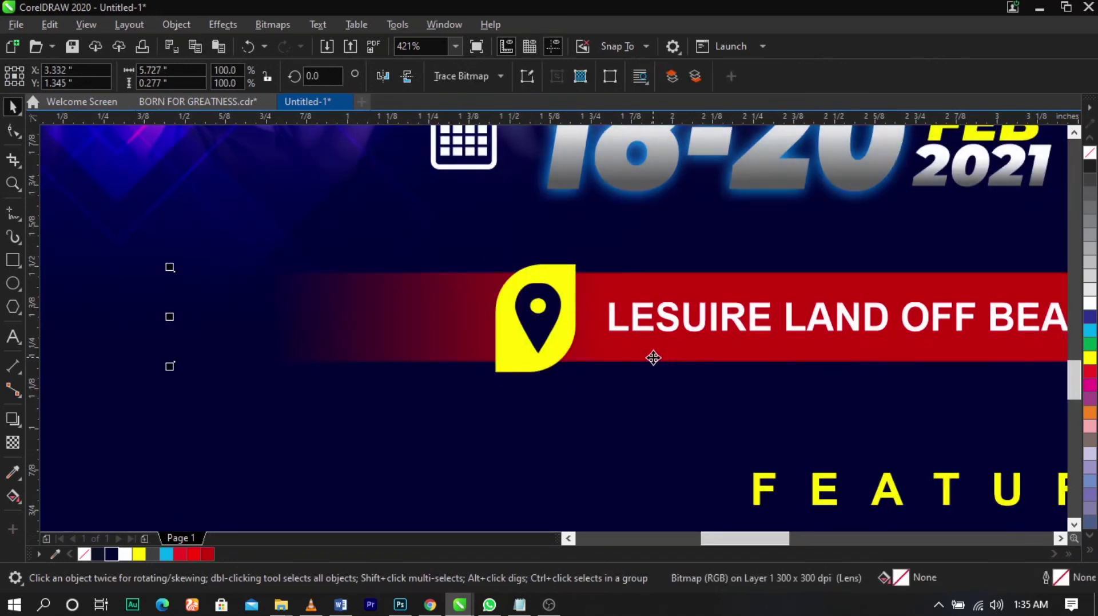
pyautogui.scroll(-2, 647, 344)
pyautogui.scroll(2, 727, 356)
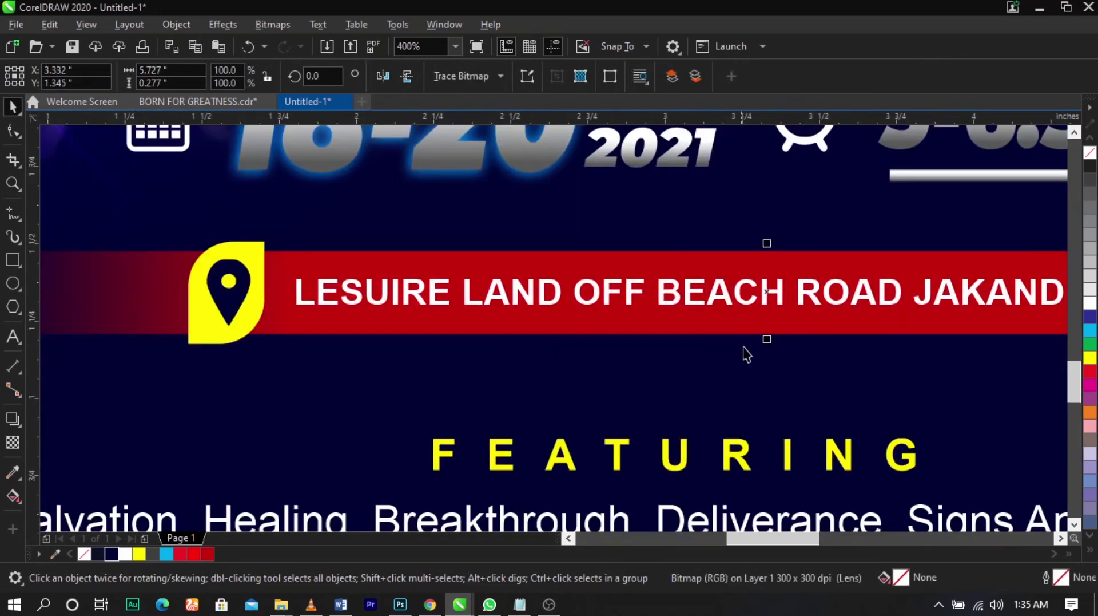
pyautogui.moveTo(770, 331); pyautogui.dragTo(771, 334)
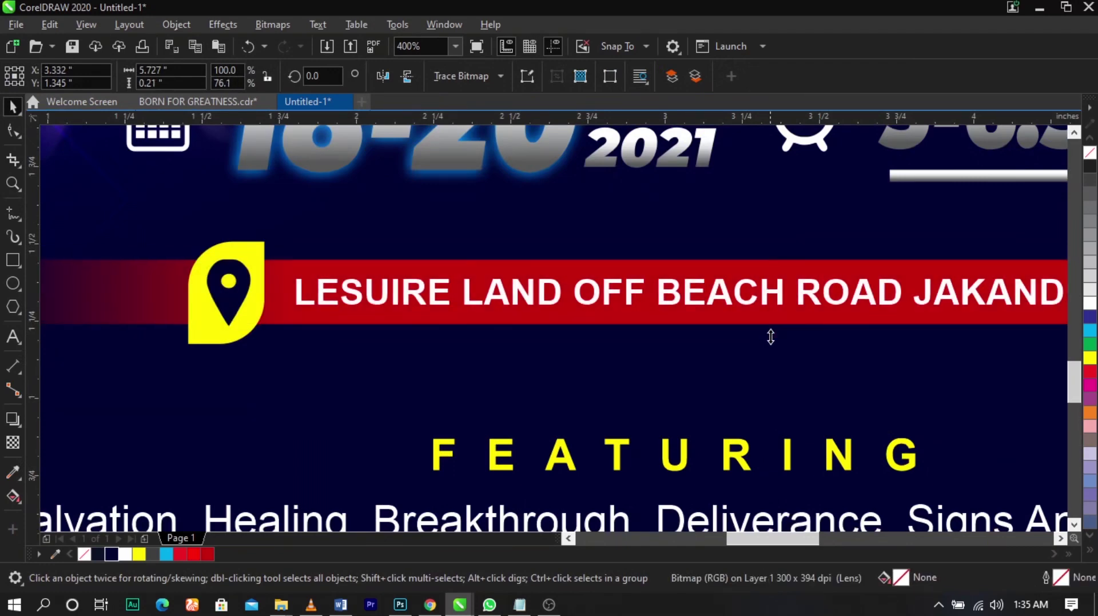
pyautogui.scroll(-2, 618, 316)
pyautogui.click(337, 319)
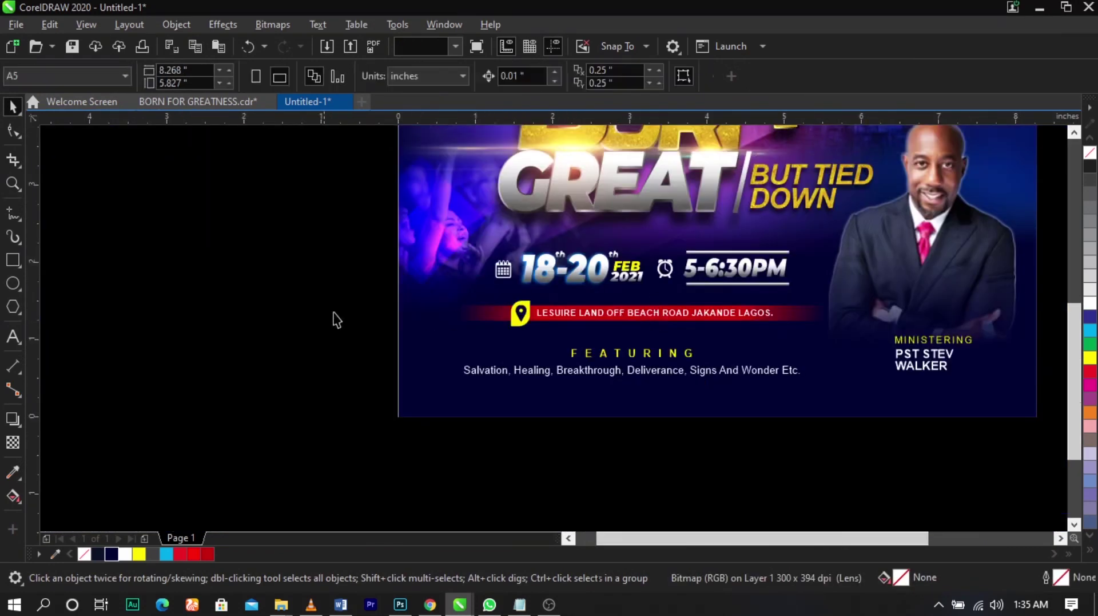
# - Show the entire flyer in a full-screen preview to check the overall layout
pyautogui.press('F4')
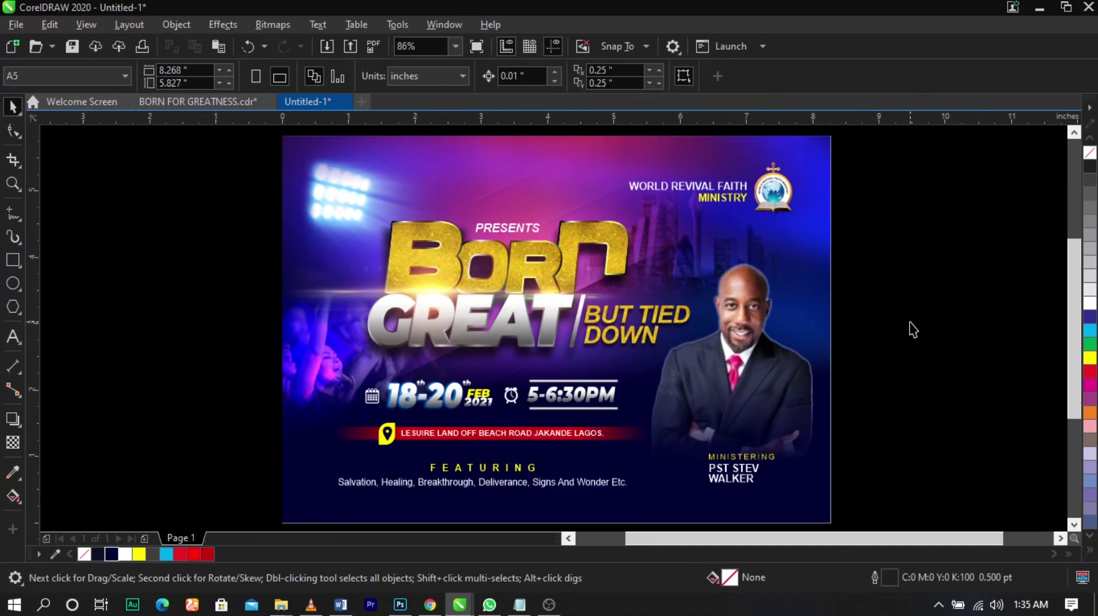
pyautogui.press('F9')
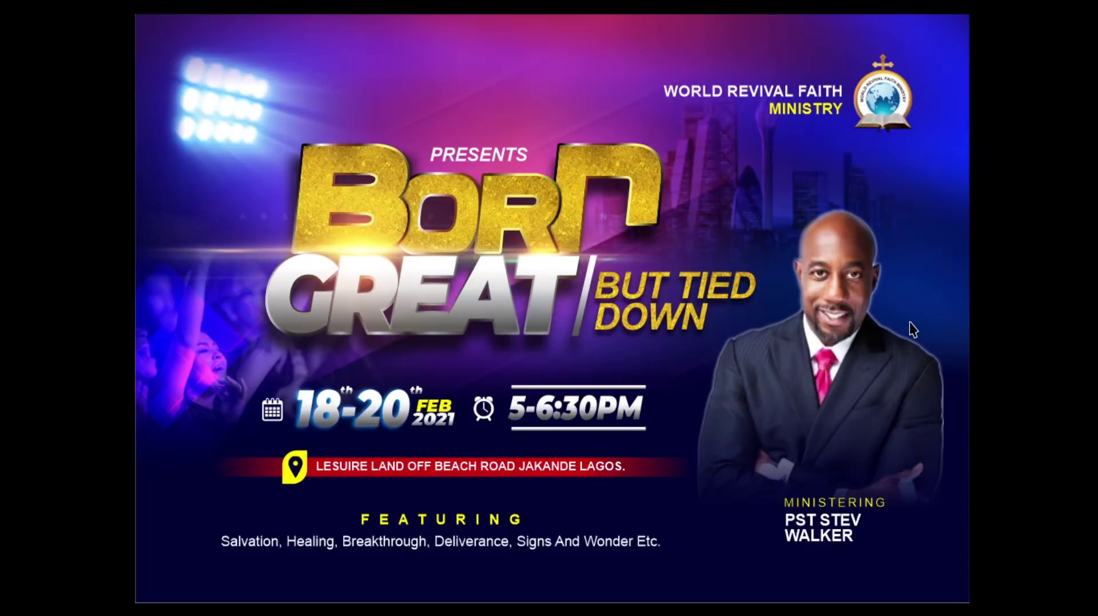